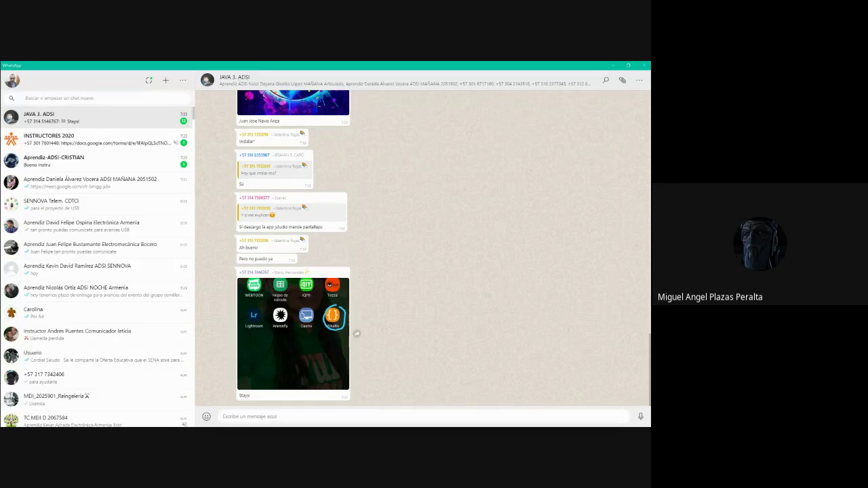
Bring the Chrome window with the 2_Java_II Drive folder forward and open the High Contrast extension.
key("alt+Tab")
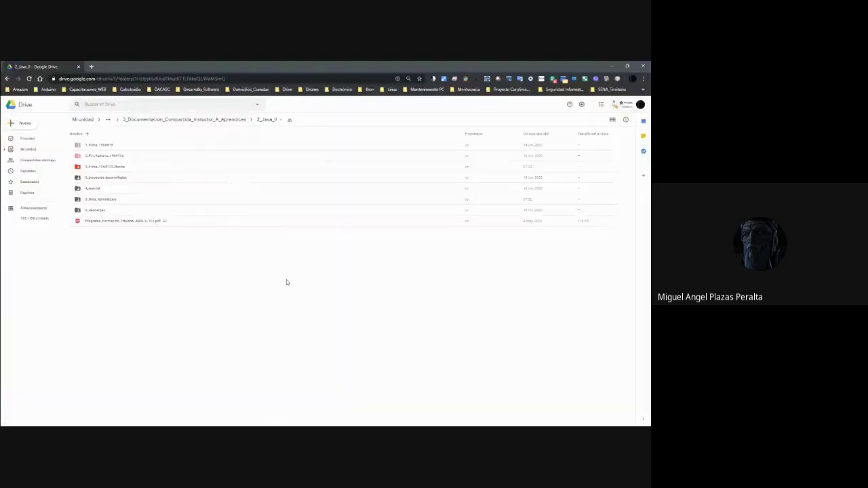
left_click(434, 79)
Turn on the Dark Reader dark theme for the Google Drive page.
left_click(464, 79)
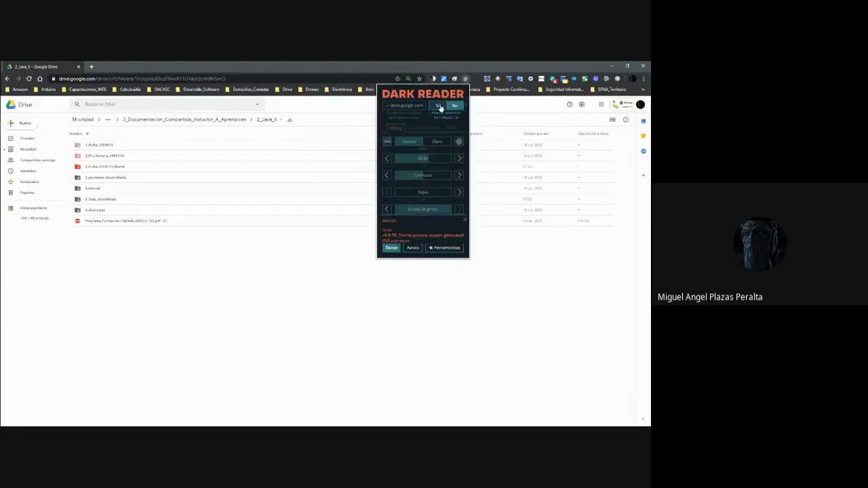
left_click(438, 106)
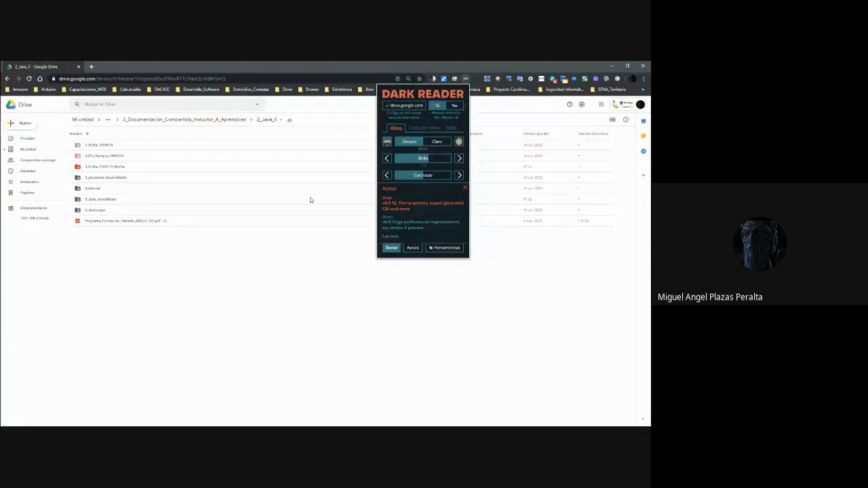
left_click(153, 270)
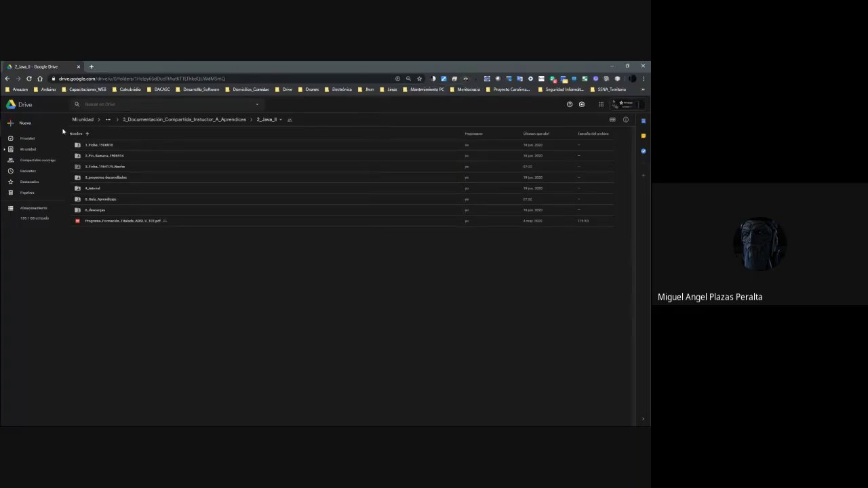
Navigate from Mi unidad through 3_Portafolio_SENA_ARMENIA_CDTI to 6_Instructor > 2_ADSI > 7. Material de Apoyo.
left_click(193, 125)
left_click(141, 121)
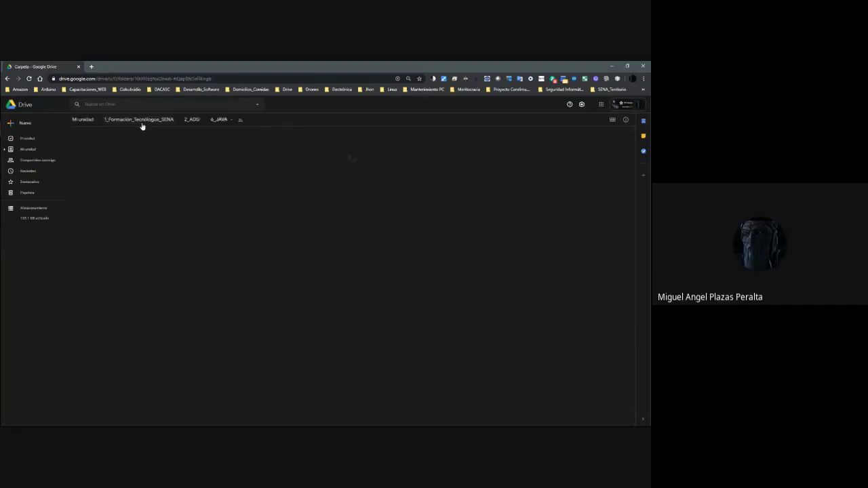
left_click(193, 120)
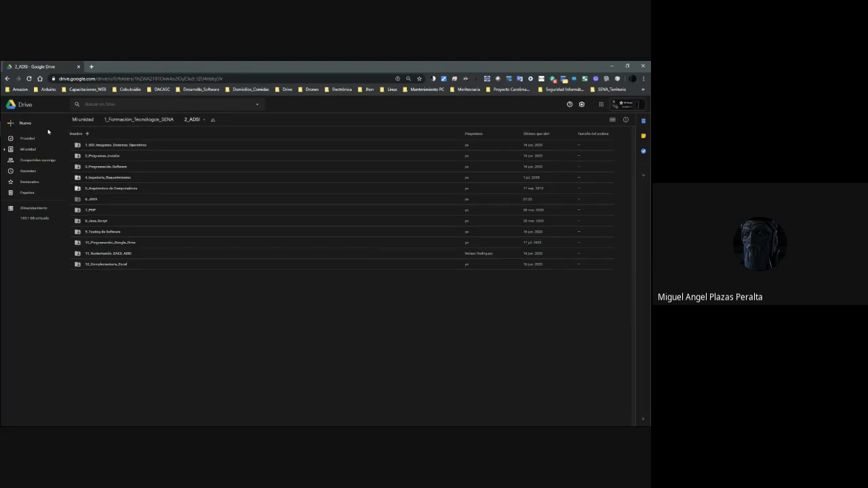
left_click(142, 120)
left_click(28, 150)
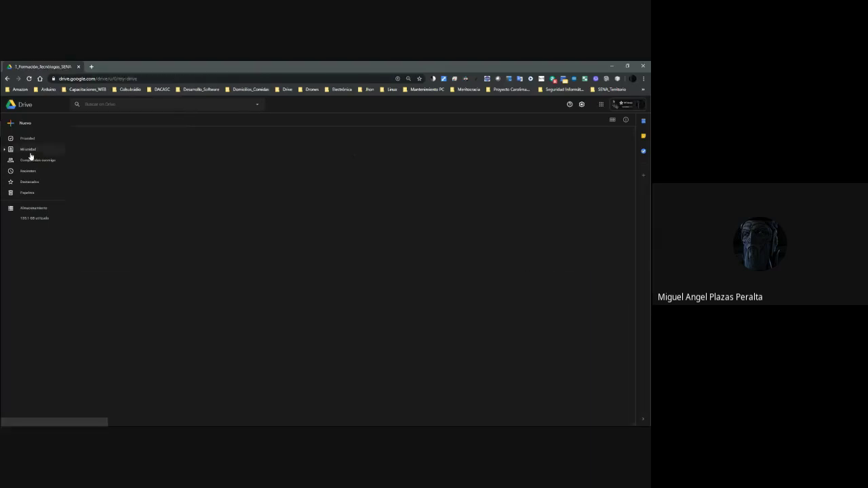
double_click(109, 257)
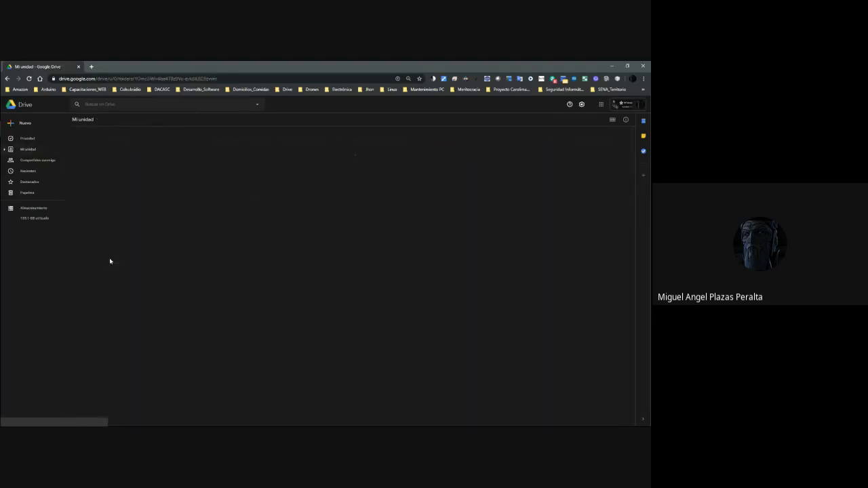
double_click(103, 157)
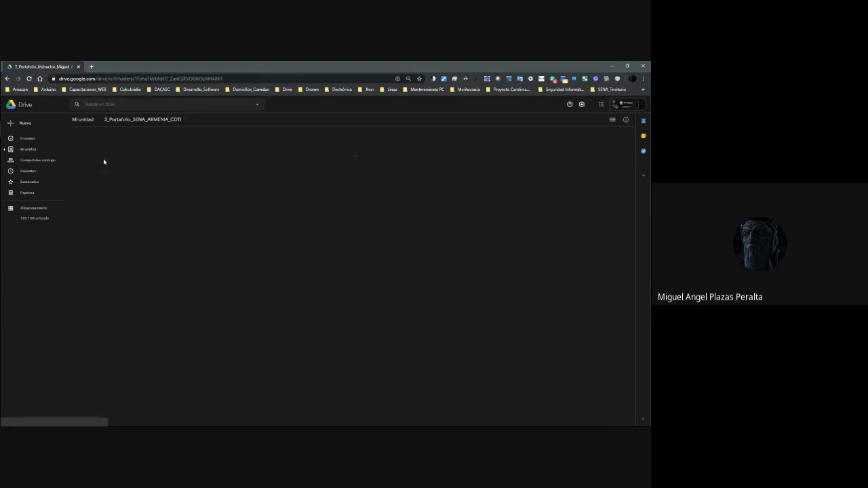
left_click(101, 167)
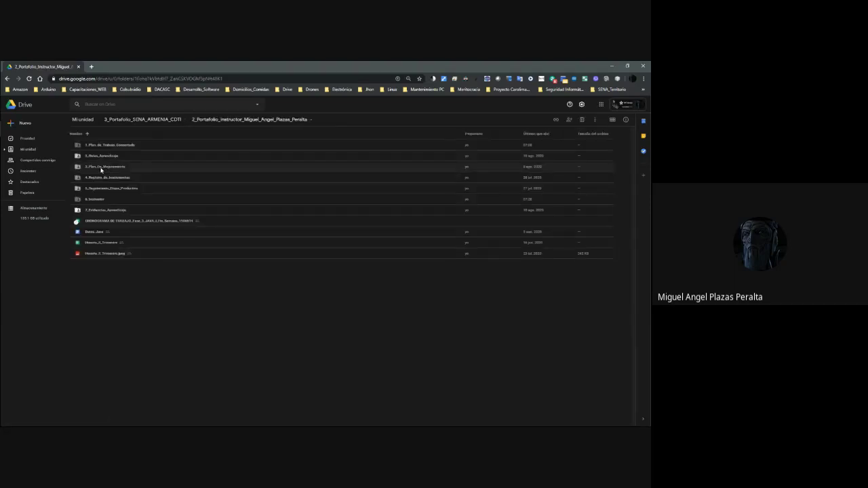
double_click(101, 200)
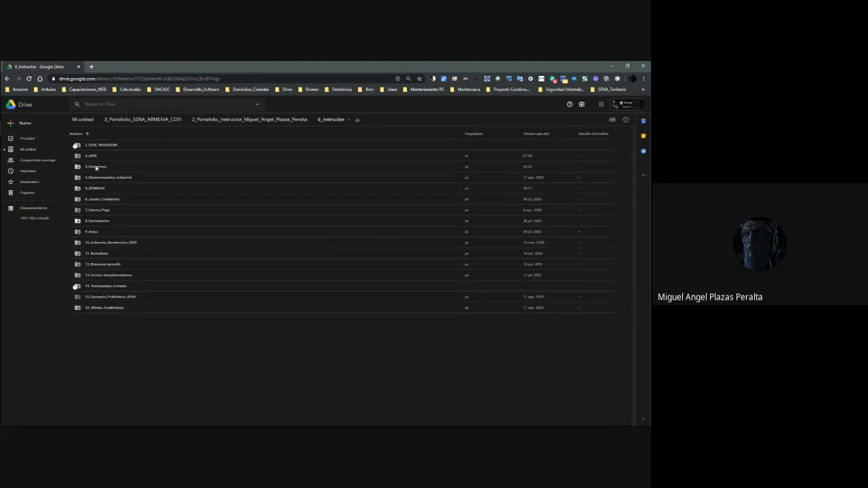
double_click(92, 157)
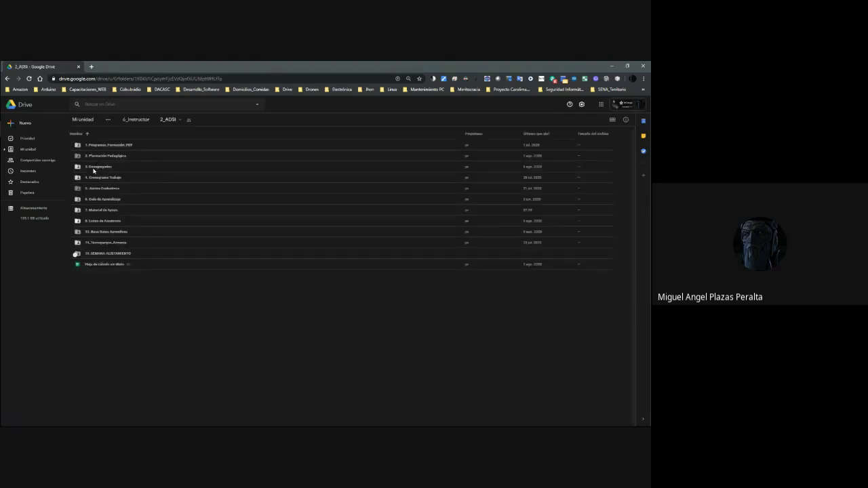
double_click(107, 212)
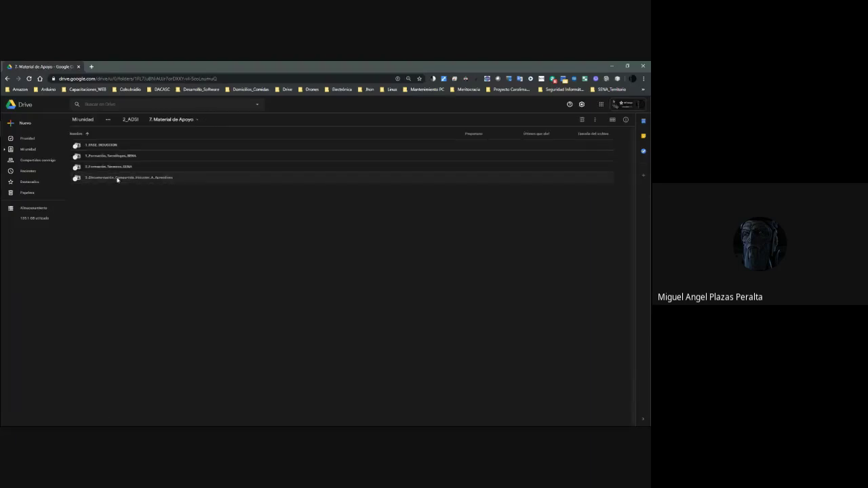
Append _ADSI to the 3_Documentación shared-documentation shortcut's name and open it.
right_click(170, 179)
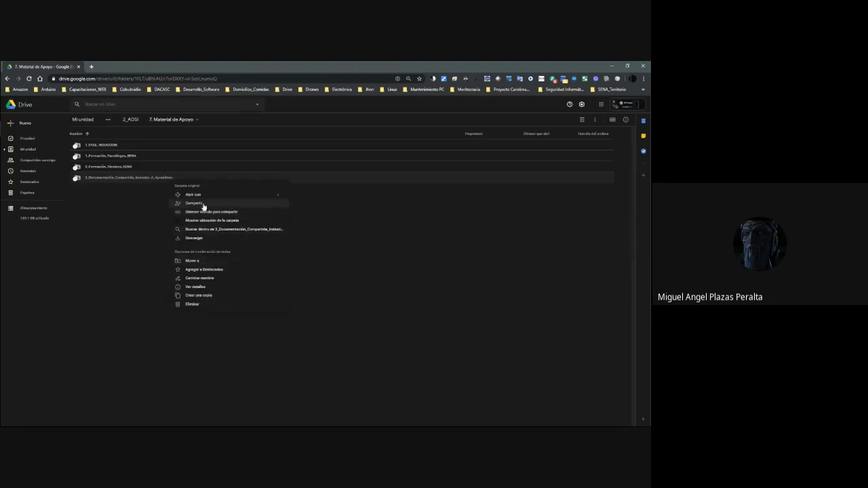
left_click(208, 278)
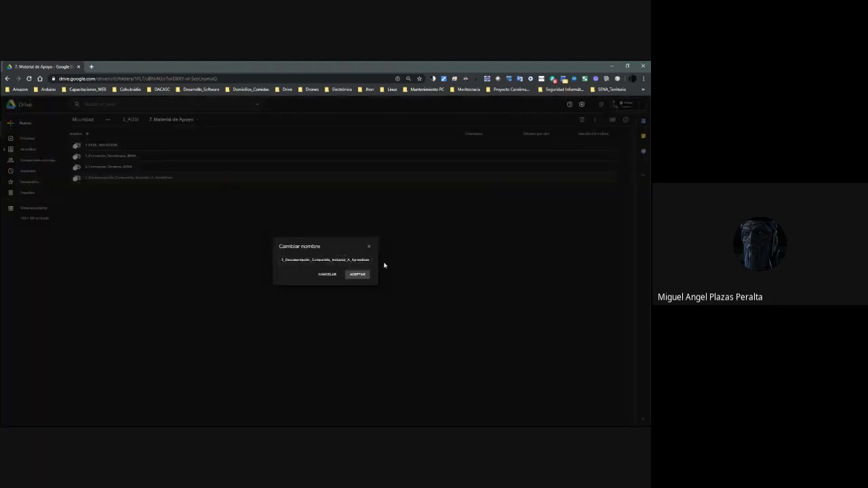
type("_ADSI")
key("Return")
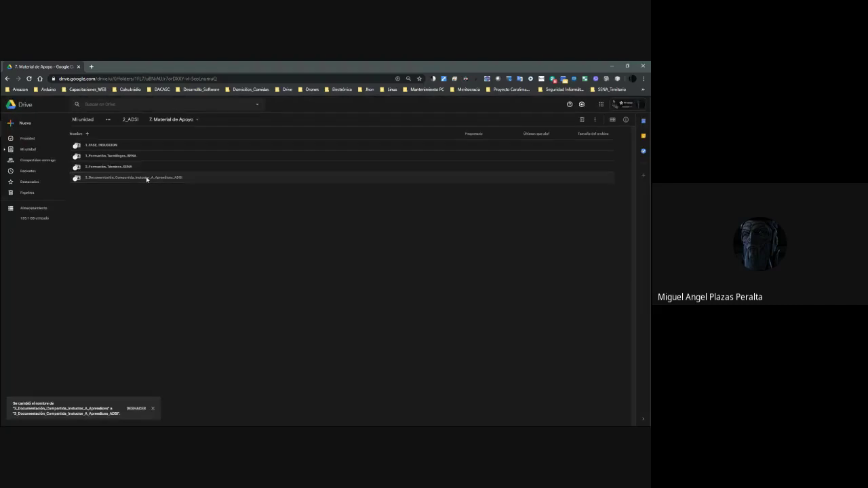
double_click(146, 179)
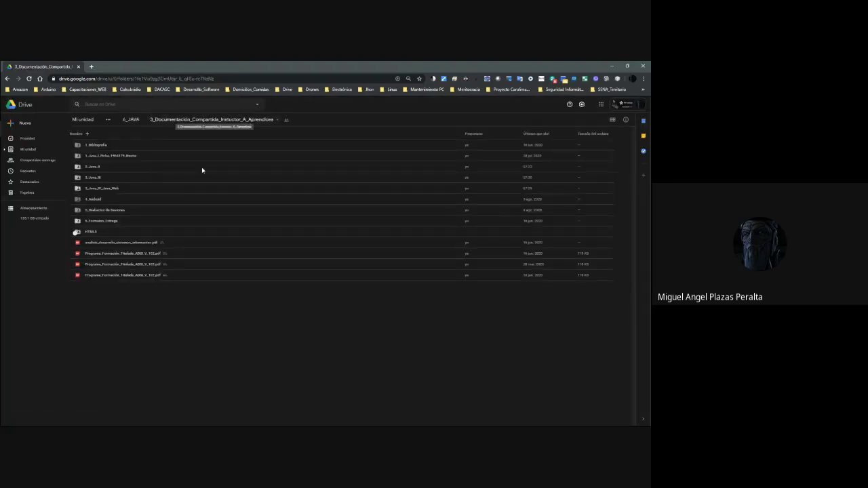
Change the Java I folder's leading number from 1 to 2.
right_click(102, 158)
left_click(152, 224)
key("Home")
key("Delete")
type("2")
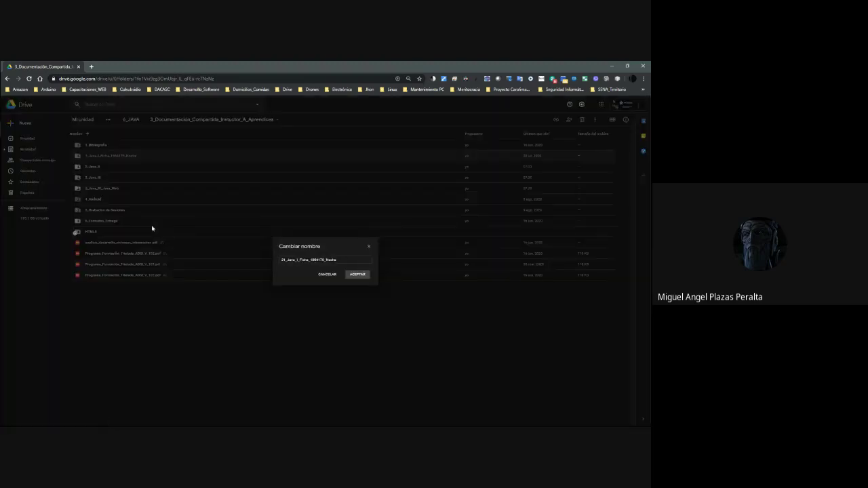
key("Delete")
key("Return")
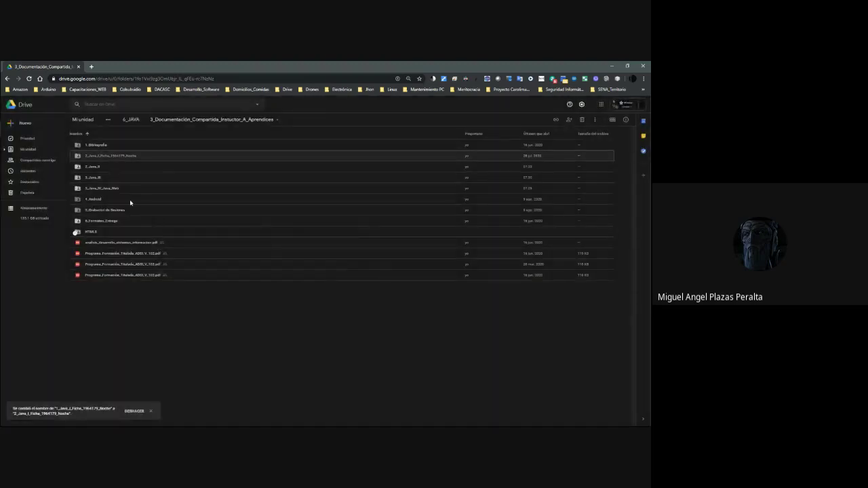
Rename 2_Java_II to 3_Java_II and 3_Java_III to 4_Java_III.
right_click(104, 169)
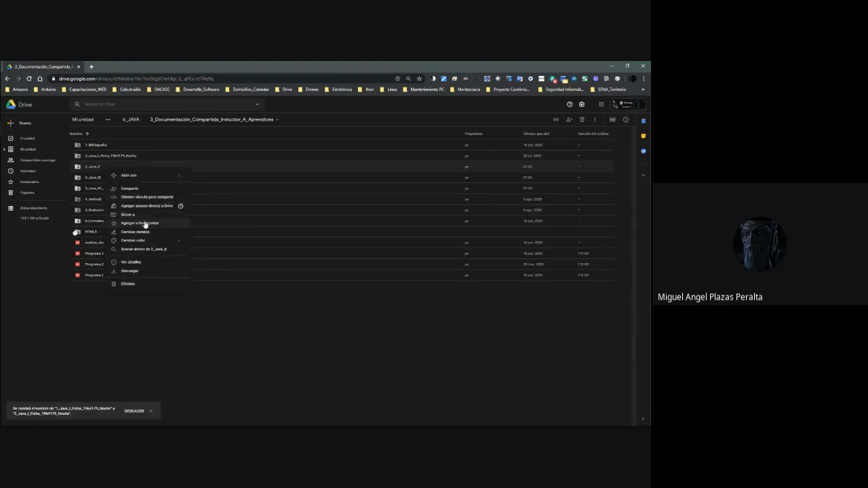
left_click(142, 232)
key("Delete")
type("3")
key("Return")
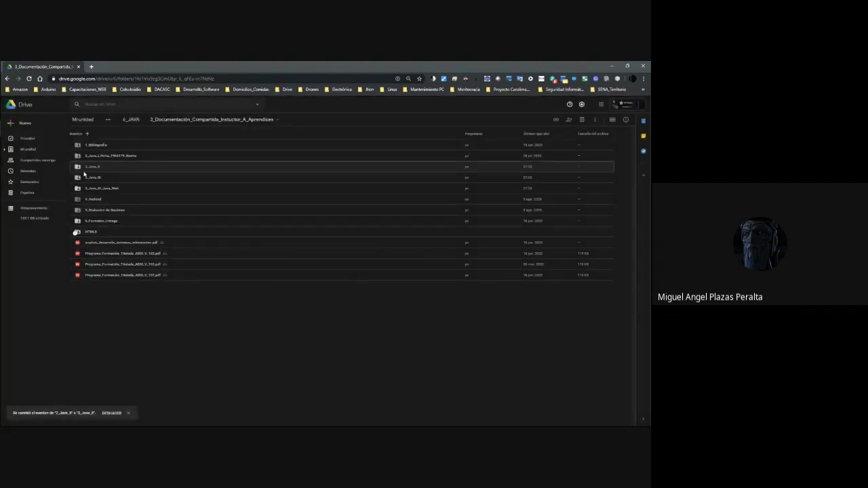
right_click(101, 178)
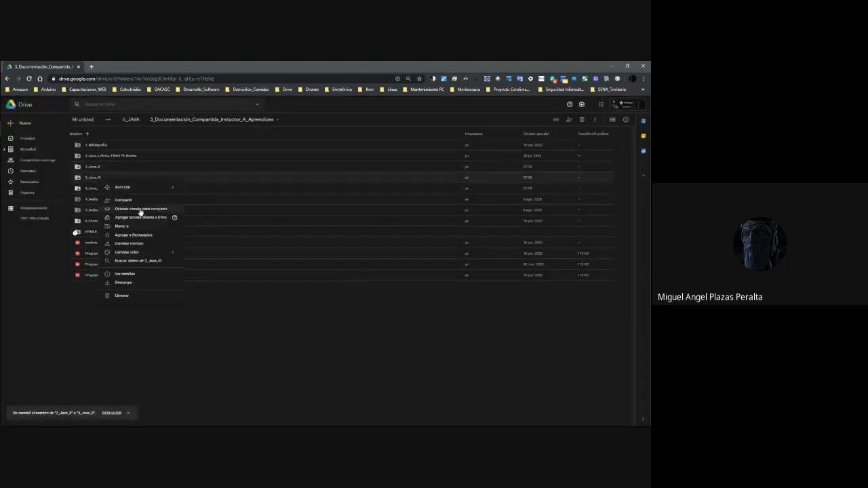
left_click(152, 243)
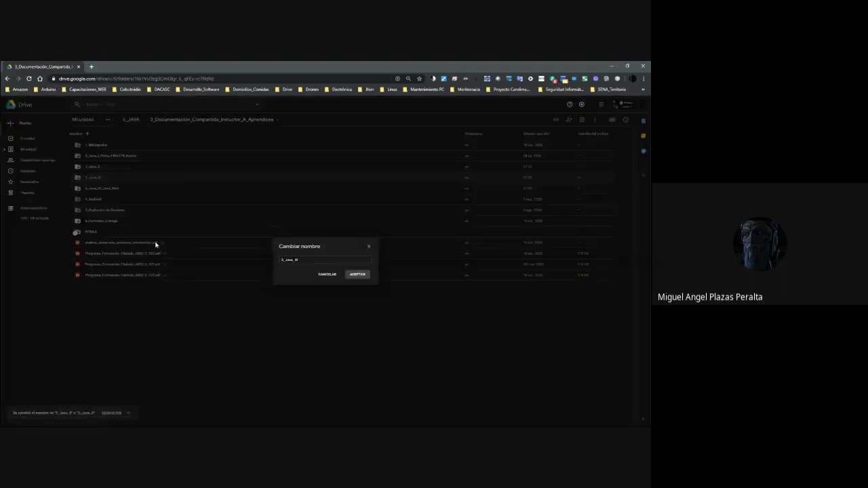
key("Delete")
type("4")
key("Return")
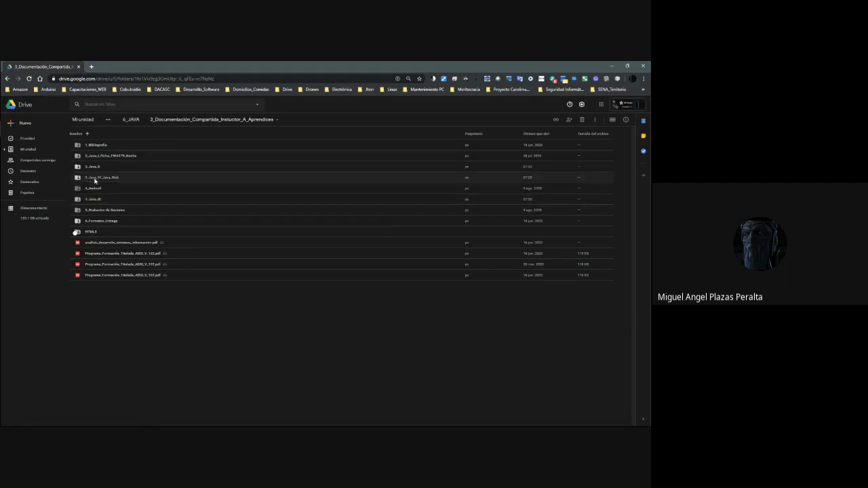
Start renaming the 5_Java_IV_Java_Web folder but keep its name unchanged.
right_click(95, 179)
left_click(140, 243)
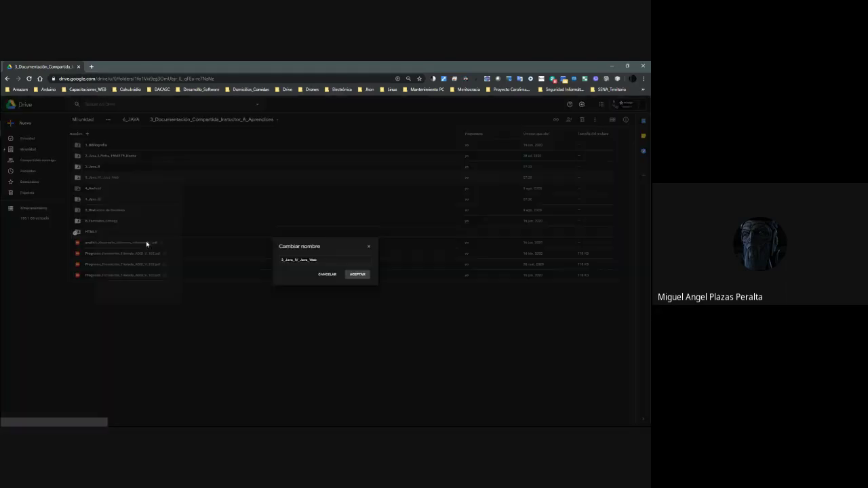
key("Home")
type("0")
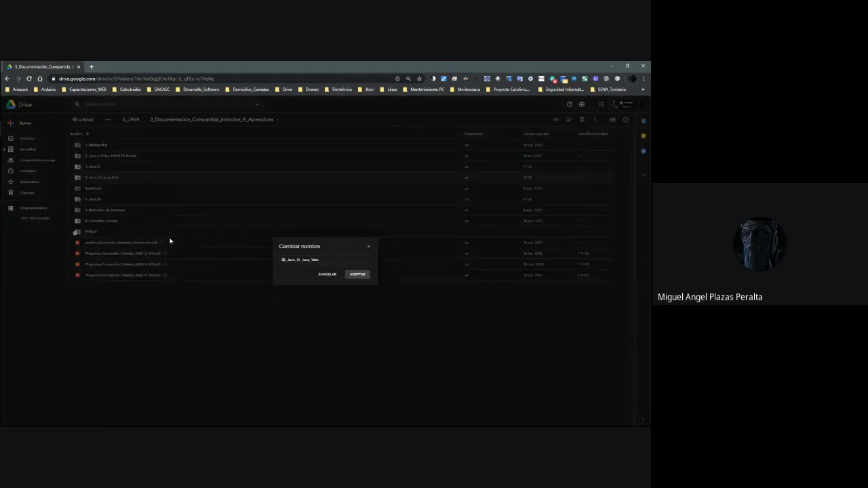
key("BackSpace")
key("Return")
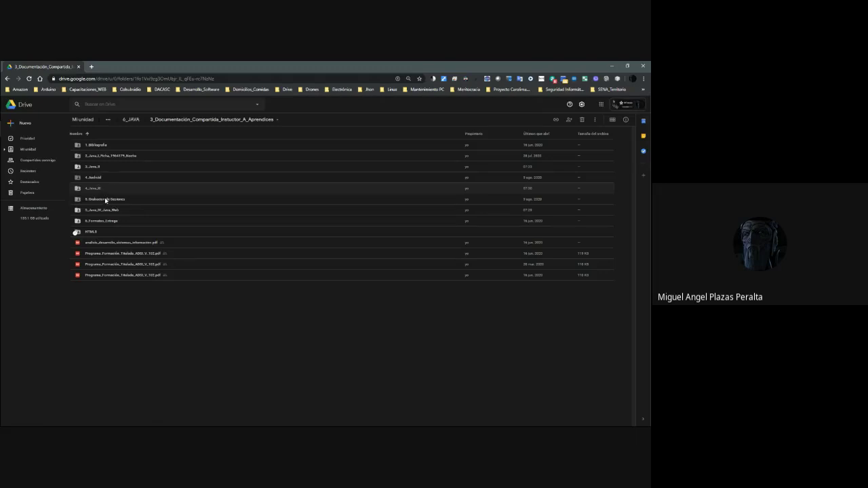
Rename 4_Android to 5_Android and give the session recordings folder a leading 8.
right_click(93, 179)
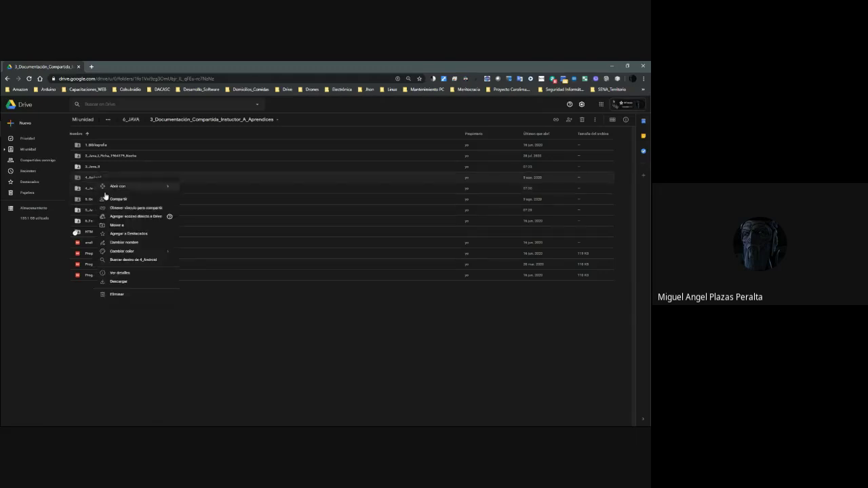
left_click(126, 243)
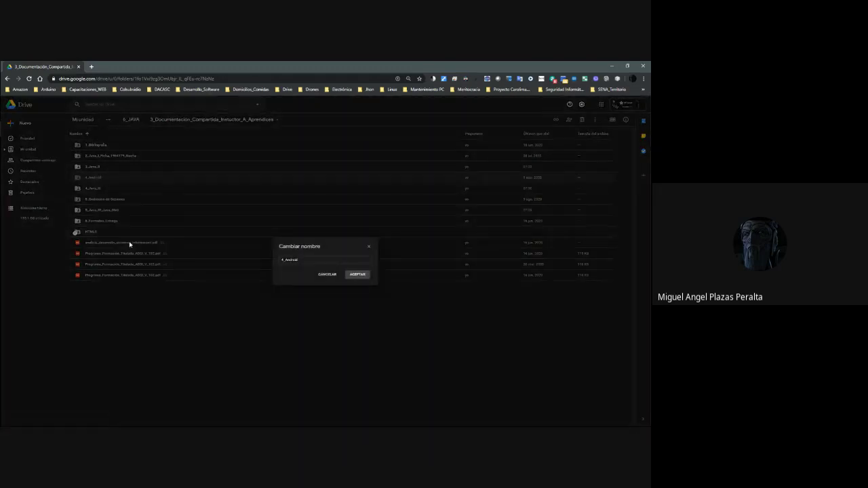
type("5")
key("Return")
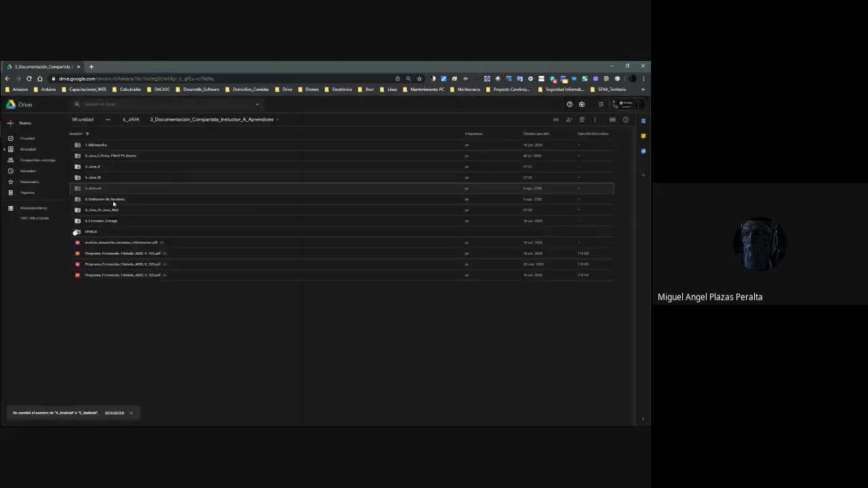
right_click(114, 202)
left_click(149, 264)
type("8_Grabacion de Sesiones")
key("Return")
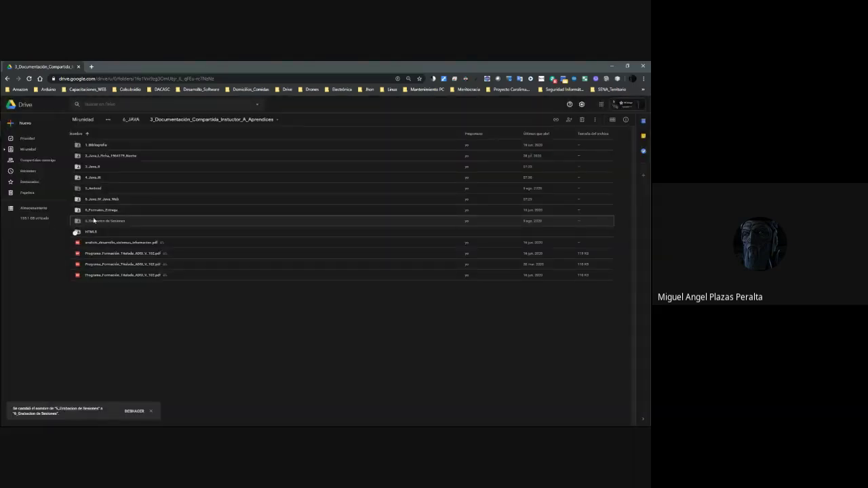
Rename 9_Formatos_Entrega to 7_Formatos_Entrega and HTML5 to 8_HTML5.
right_click(100, 214)
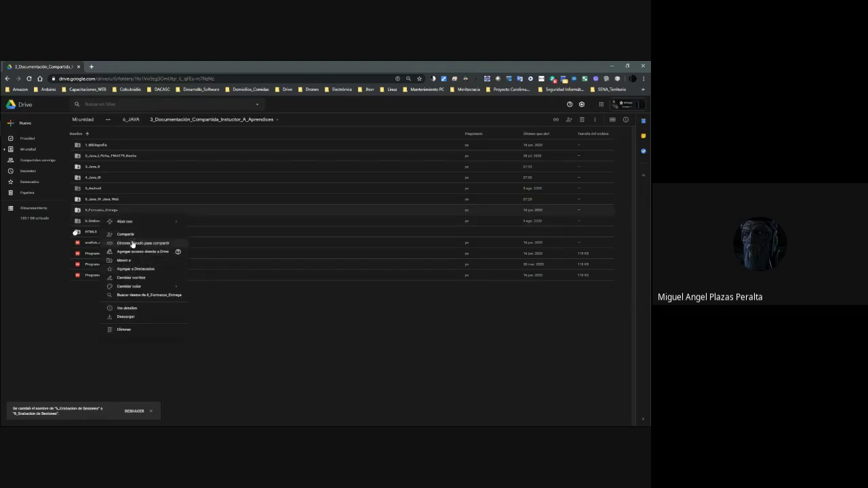
left_click(138, 278)
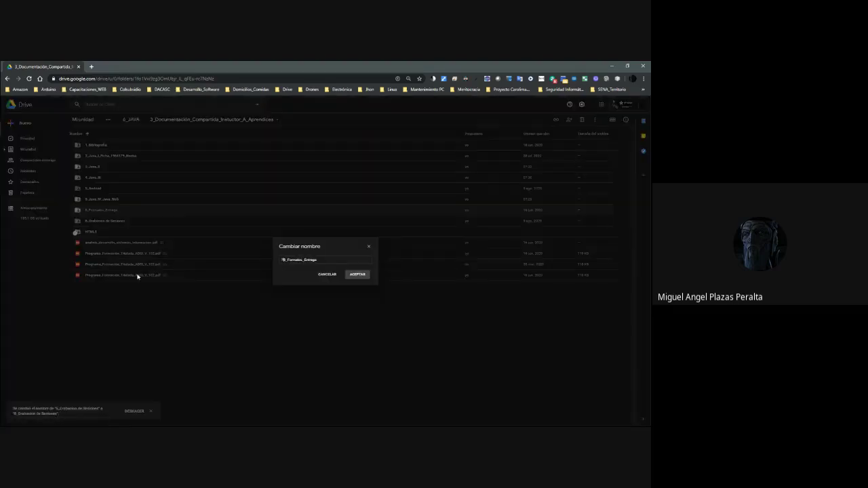
key("Delete")
key("Return")
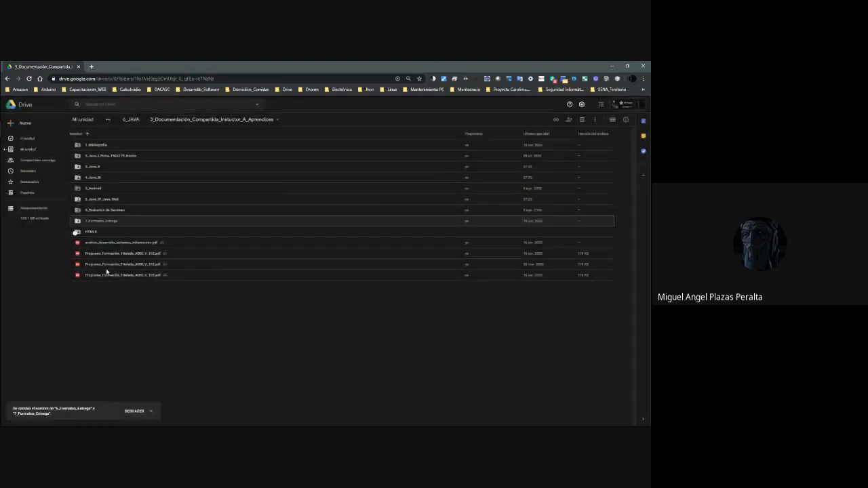
right_click(95, 232)
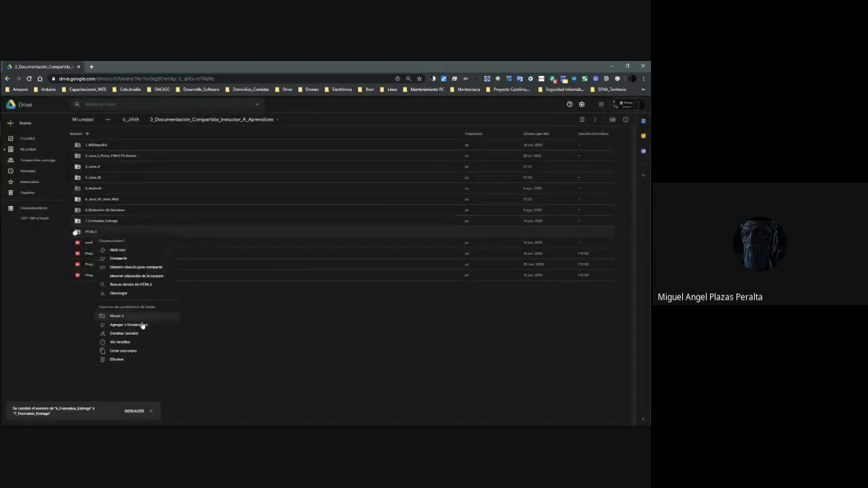
left_click(128, 335)
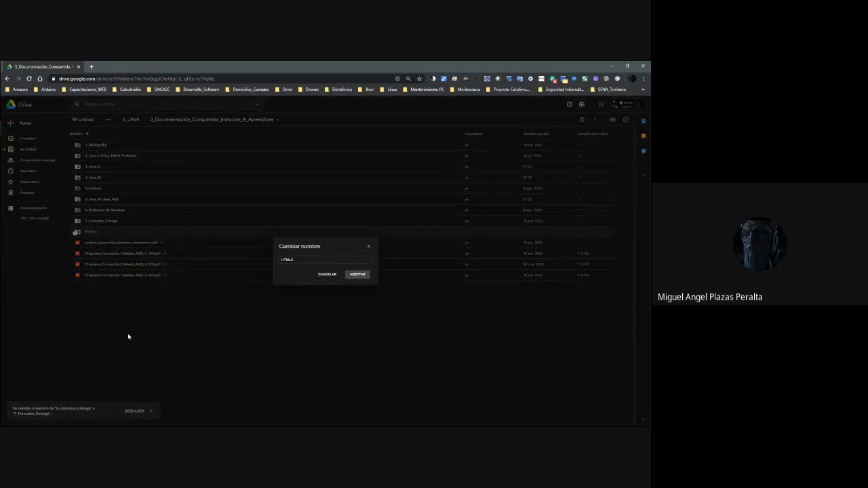
type("8_")
key("Return")
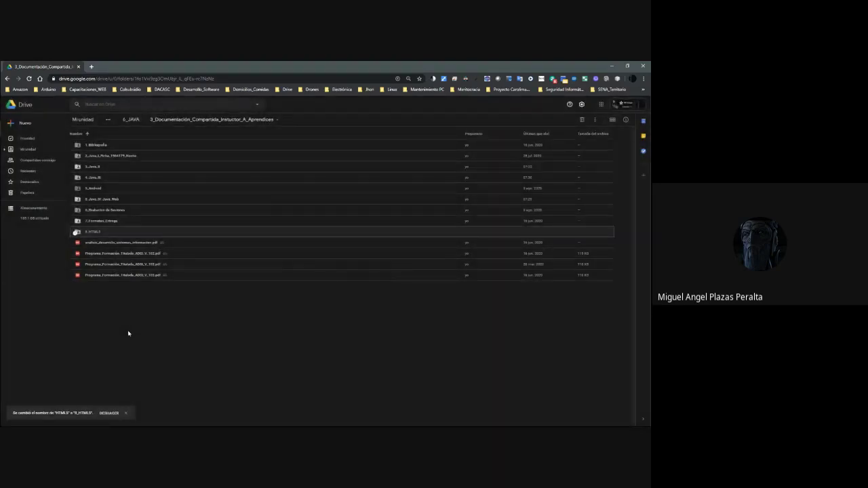
Open 1_Bibliografia > 1_Bibliografia_Principal and try previewing the Java course PDF.
double_click(107, 147)
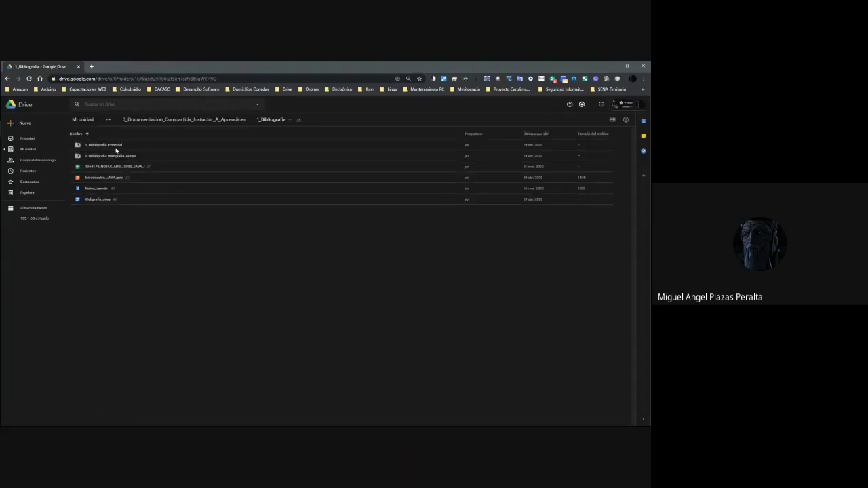
double_click(102, 145)
right_click(101, 145)
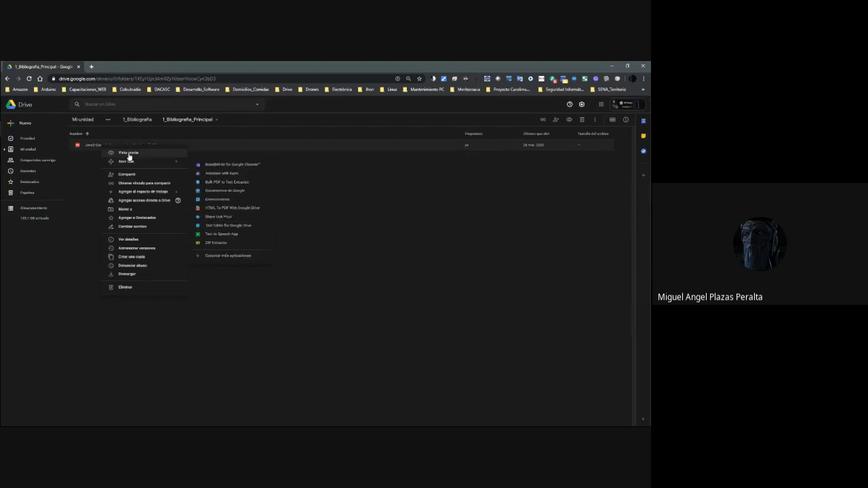
left_click(129, 153)
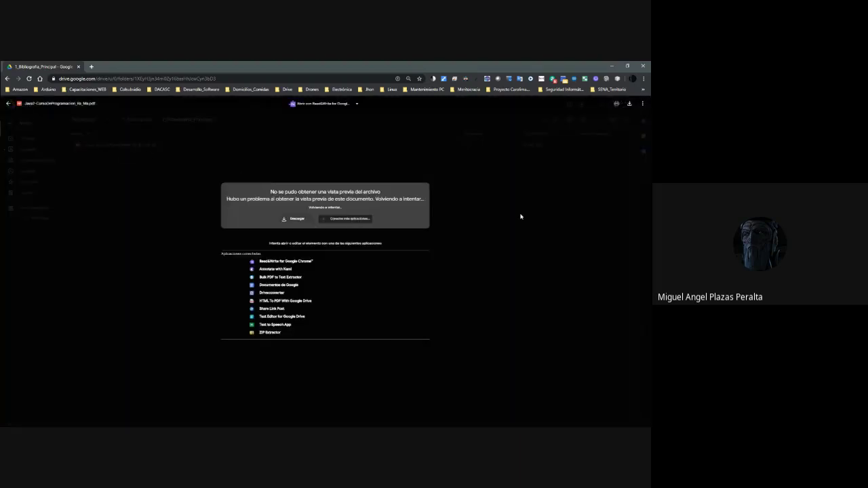
left_click(148, 145)
right_click(149, 145)
left_click(139, 152)
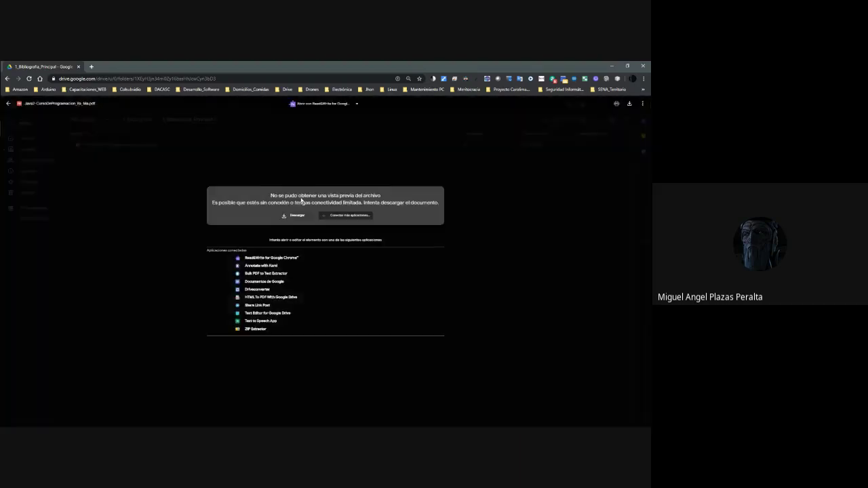
left_click(479, 221)
right_click(115, 146)
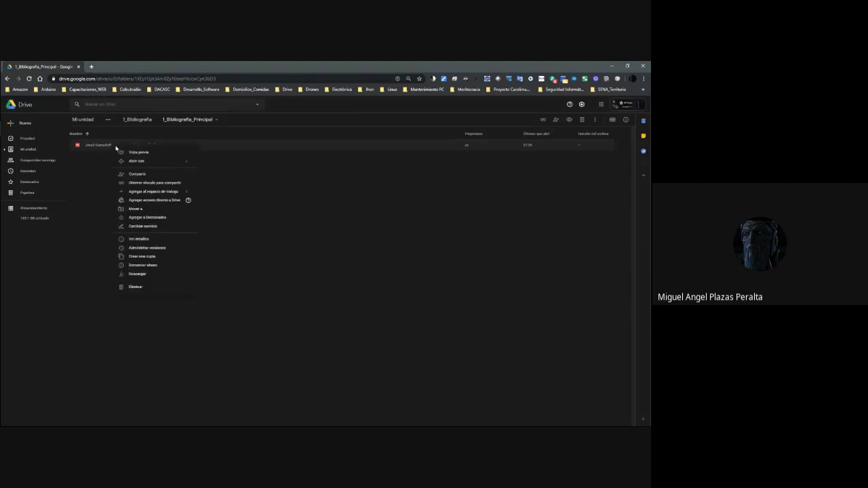
left_click(97, 185)
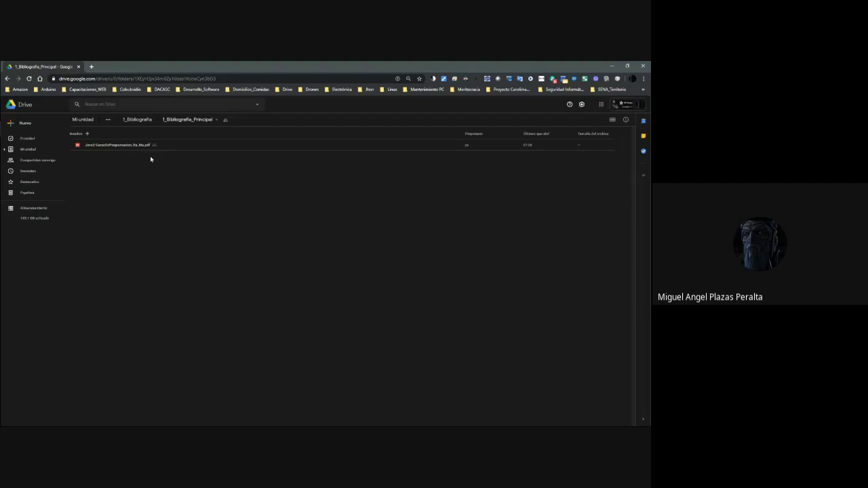
Check the PDF's options, then browse 2_Bibliografia_Webgrafia_Apoyo and return to 1_Bibliografia.
left_click(131, 148)
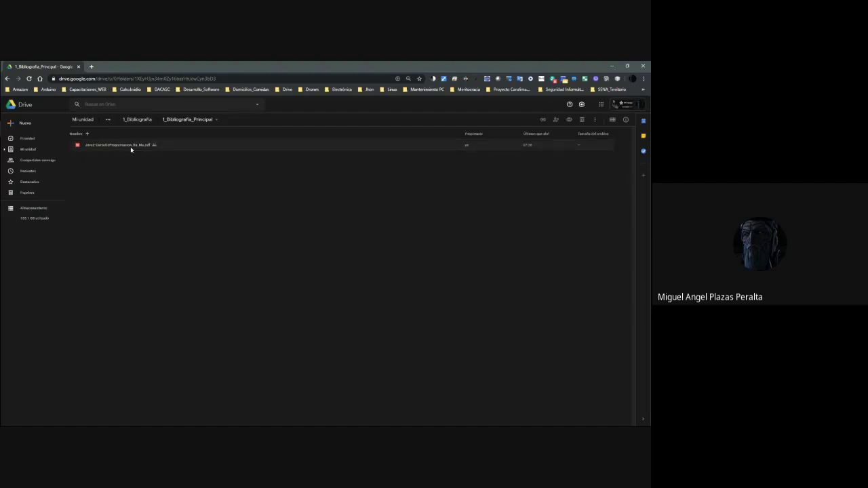
right_click(131, 149)
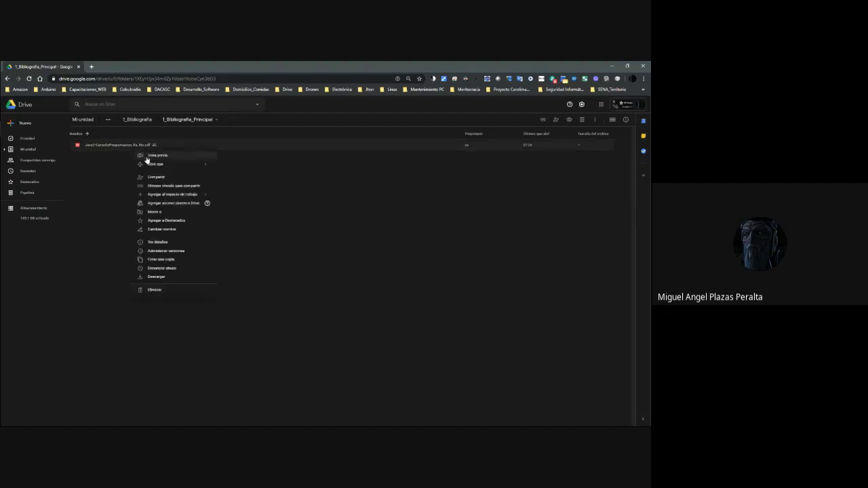
left_click(107, 173)
left_click(141, 120)
double_click(120, 155)
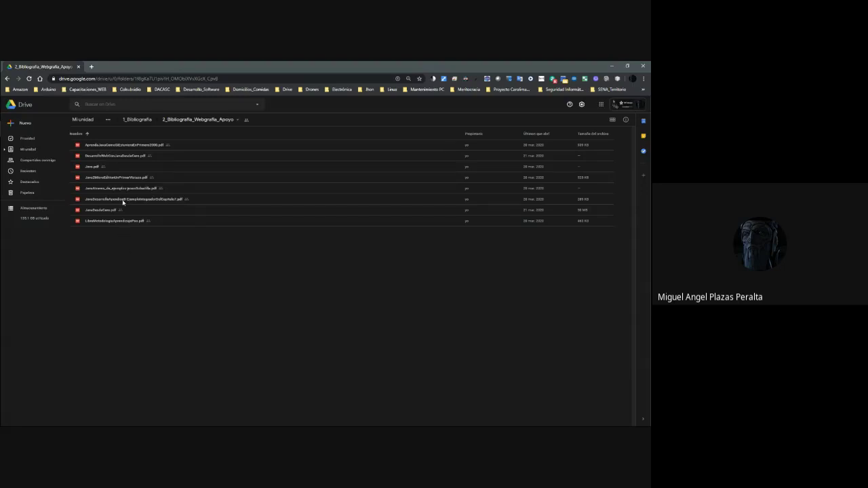
left_click(140, 124)
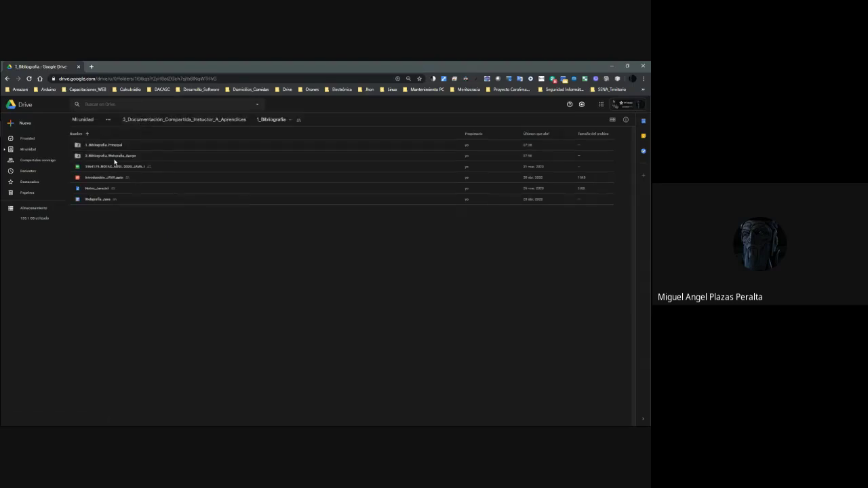
Move the NOTAS spreadsheet up into the shared documentation folder.
left_click(116, 166)
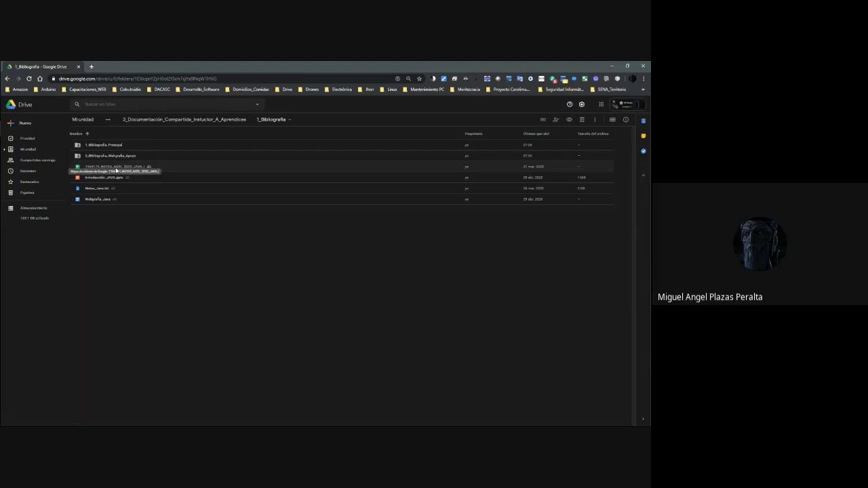
left_click_drag(116, 170, 178, 122)
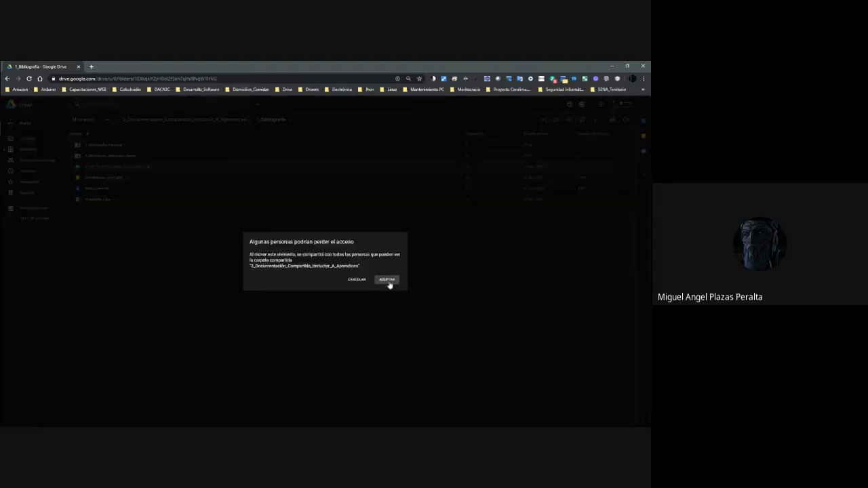
left_click(385, 279)
Preview Introducción_JAVA.pptx, then move it into the shared documentation folder.
right_click(106, 171)
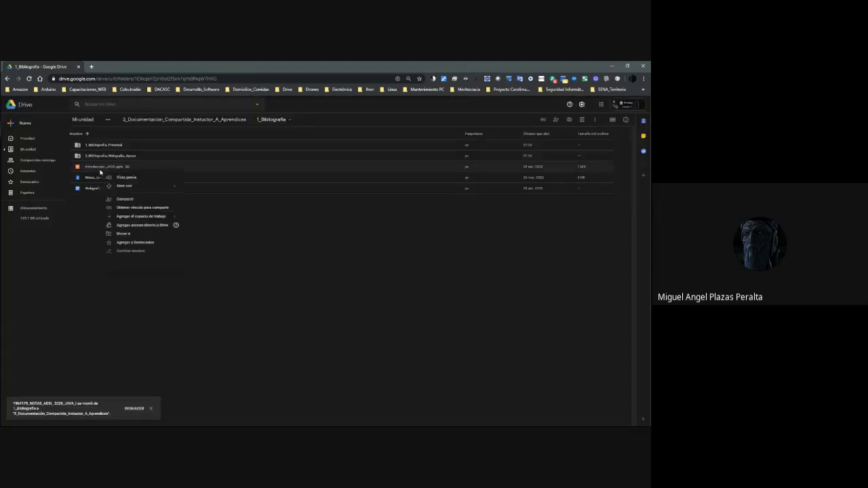
left_click(128, 183)
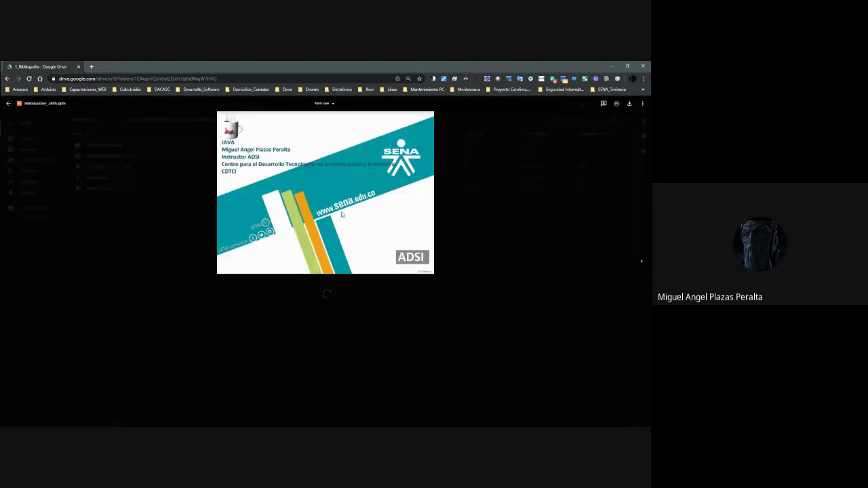
scroll(360, 246, "down", 3)
scroll(361, 247, "down", 20)
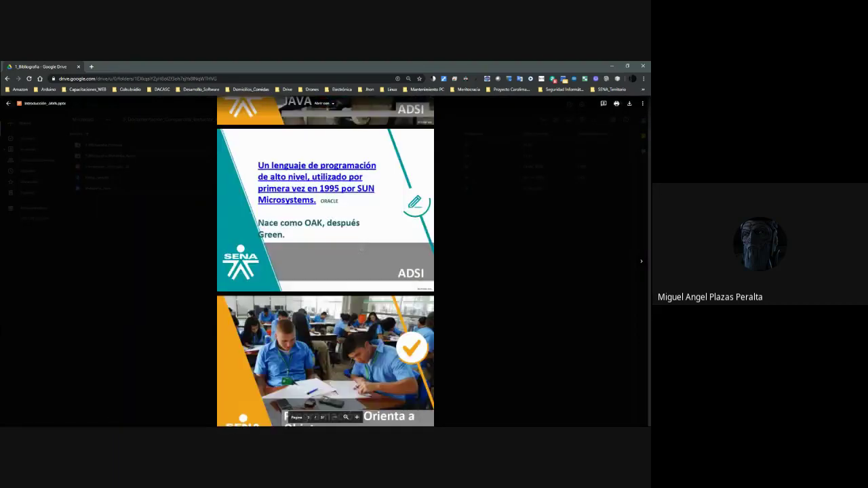
scroll(361, 250, "down", 6)
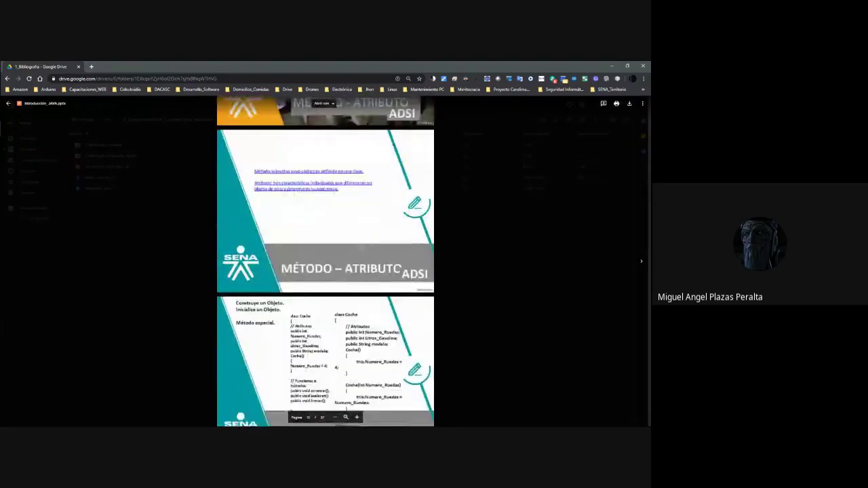
scroll(361, 250, "down", 3)
scroll(363, 251, "down", 10)
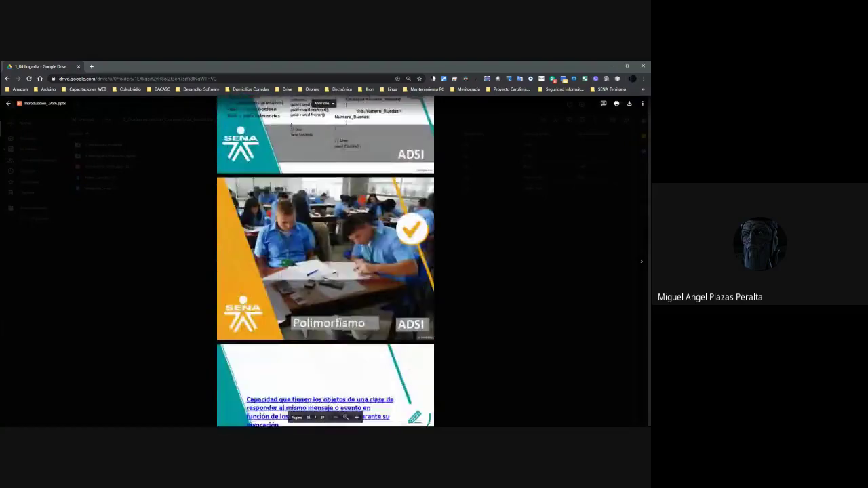
scroll(363, 251, "down", 8)
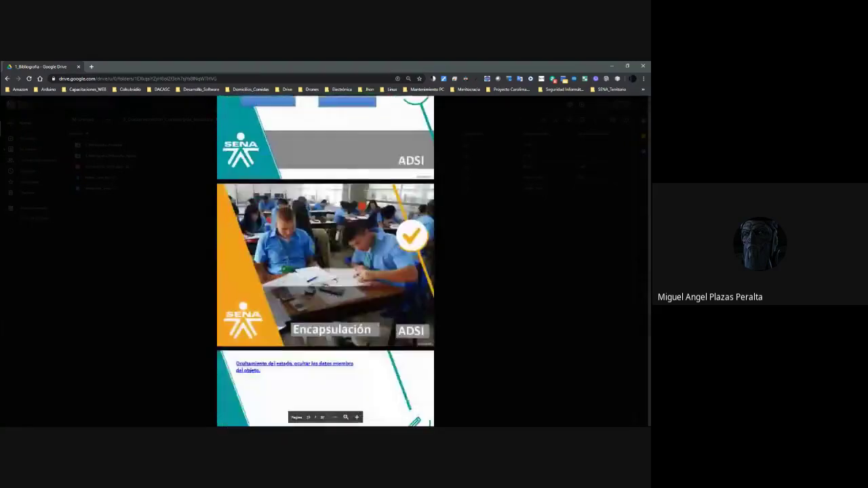
scroll(366, 255, "up", 1)
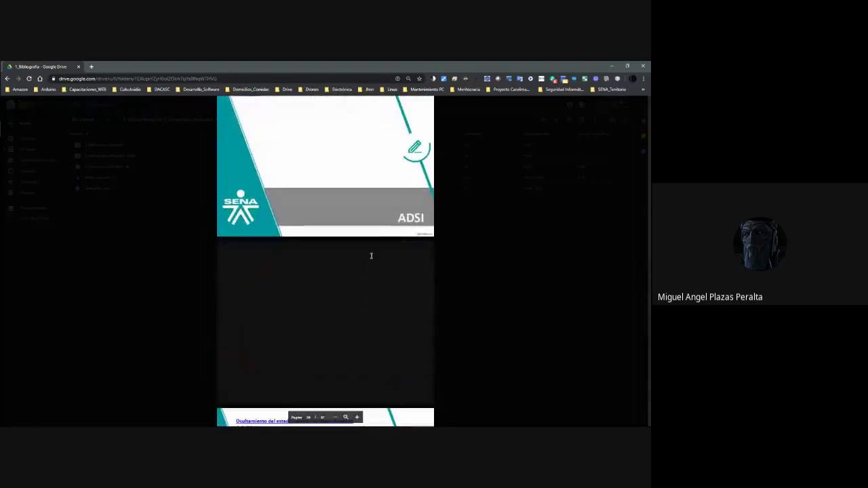
key("Escape")
left_click_drag(215, 139, 219, 123)
left_click(387, 280)
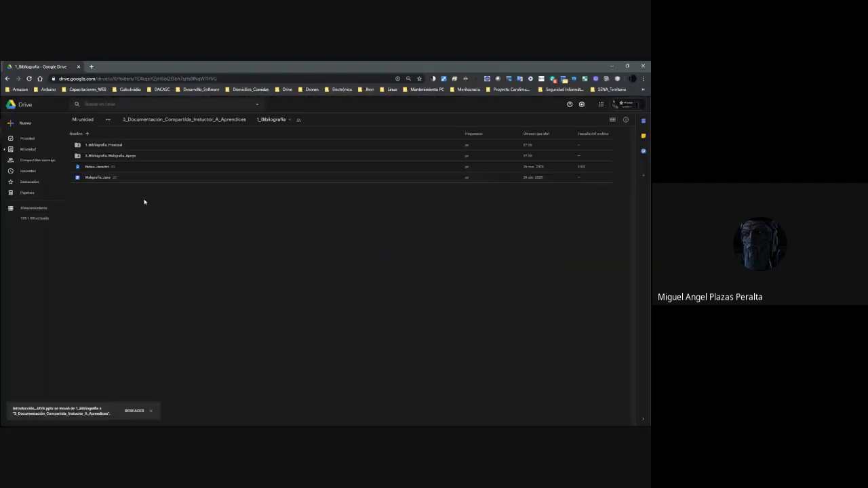
Preview Notas_Java.txt, then move it into the shared documentation folder.
right_click(101, 167)
left_click(130, 175)
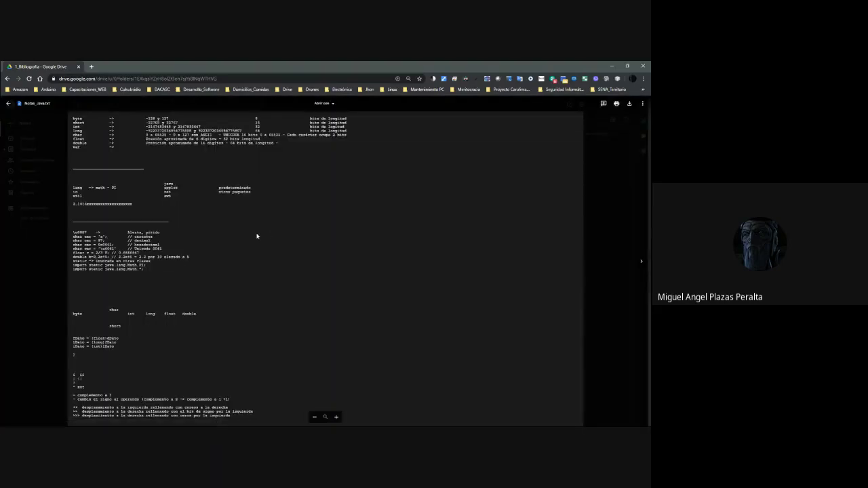
scroll(256, 236, "down", 5)
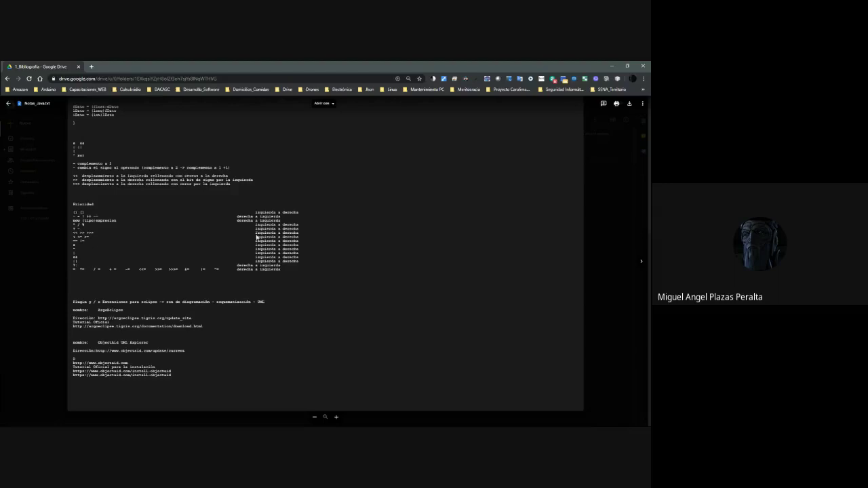
scroll(256, 236, "up", 5)
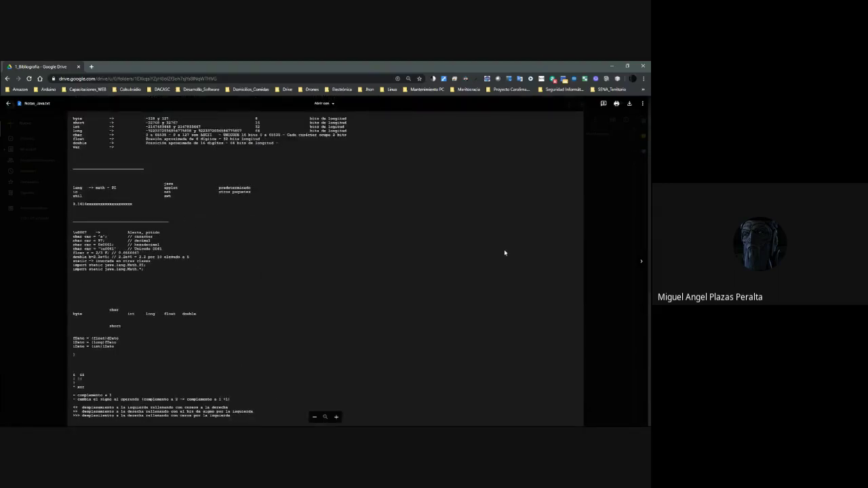
scroll(438, 269, "down", 5)
scroll(407, 264, "up", 5)
left_click(615, 267)
left_click_drag(95, 164, 184, 120)
left_click(390, 281)
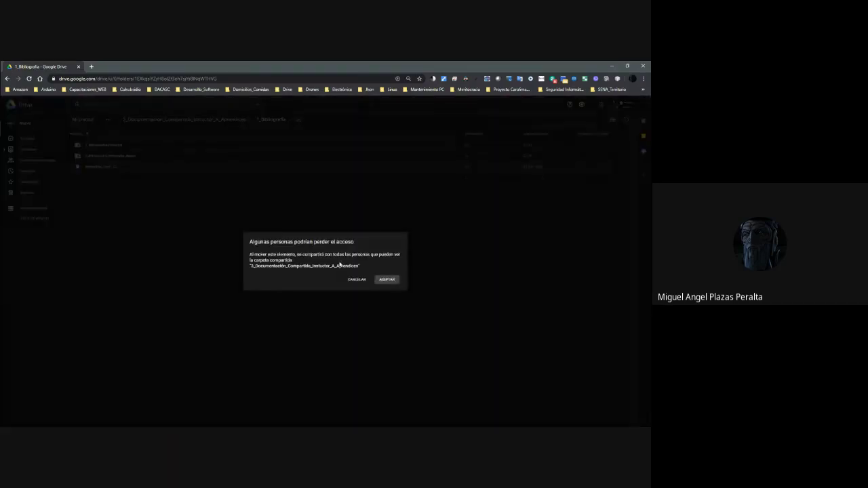
right_click(93, 169)
Preview Webgrafía_Java, then open it with Google Docs.
left_click(114, 177)
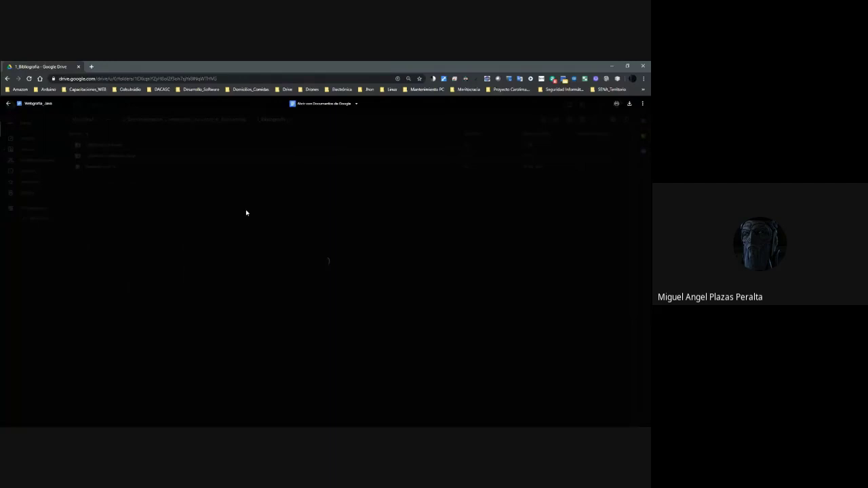
scroll(151, 208, "down", 1)
left_click(151, 207)
right_click(85, 169)
mouse_move(159, 185)
left_click(196, 190)
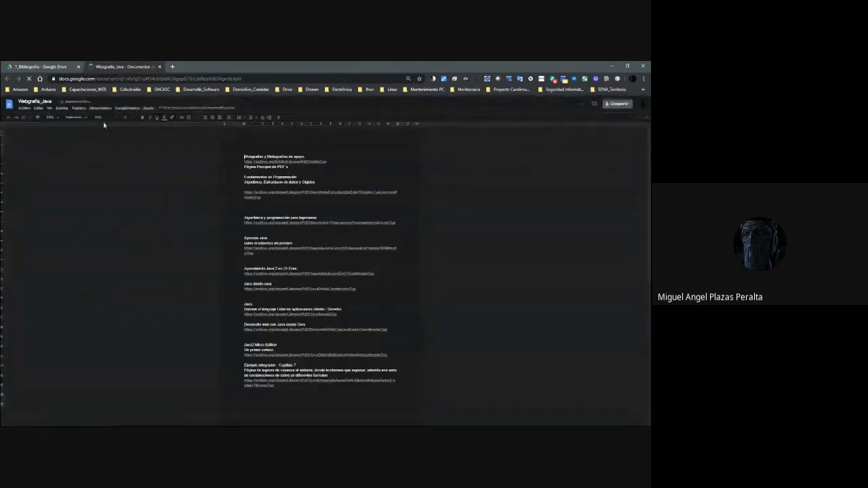
Zoom the document to 200% and scroll through its archive.org links to the first link's card.
left_click(57, 119)
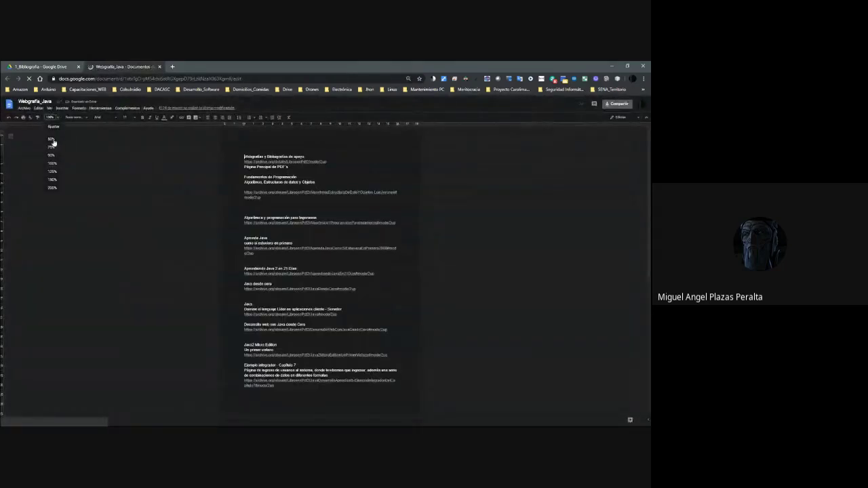
left_click(52, 189)
left_click(53, 117)
left_click(72, 188)
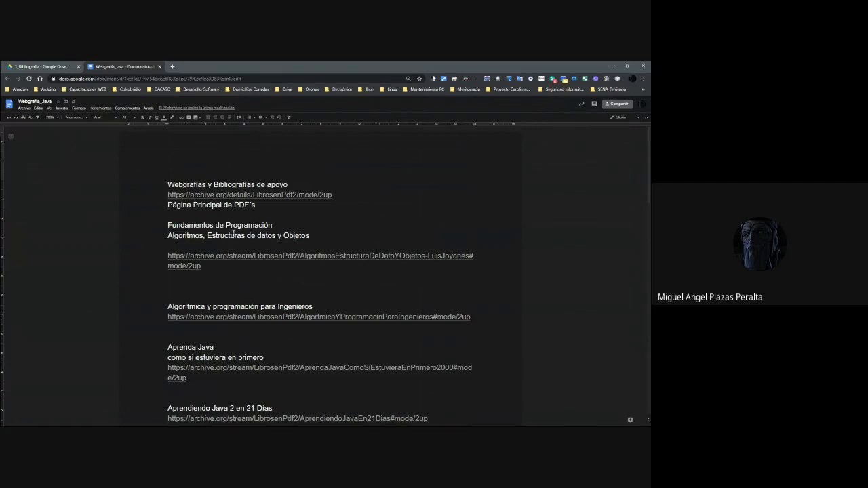
scroll(246, 252, "down", 2)
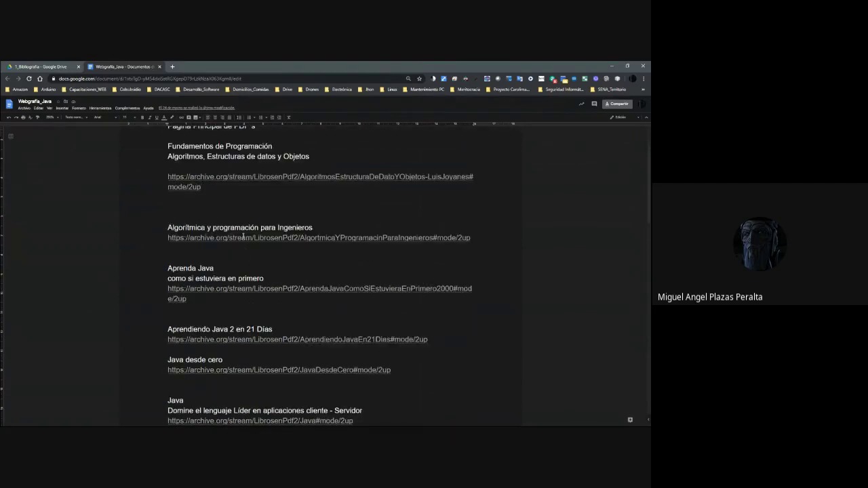
scroll(213, 275, "down", 2)
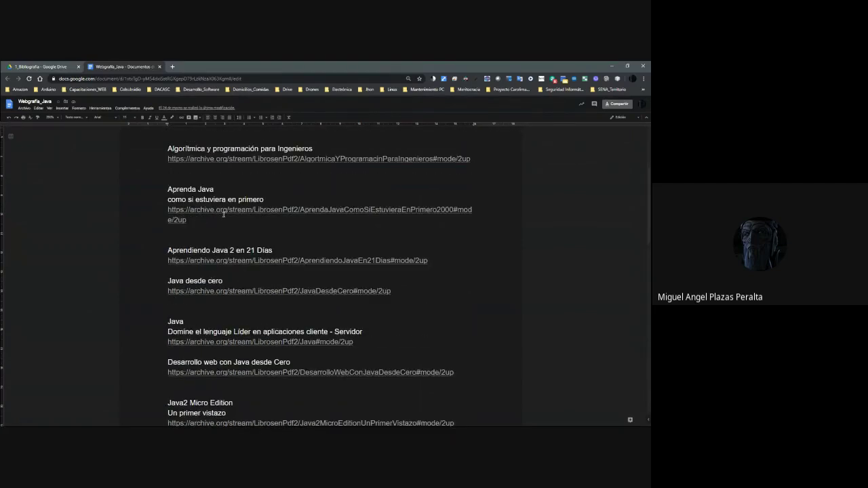
scroll(219, 234, "down", 2)
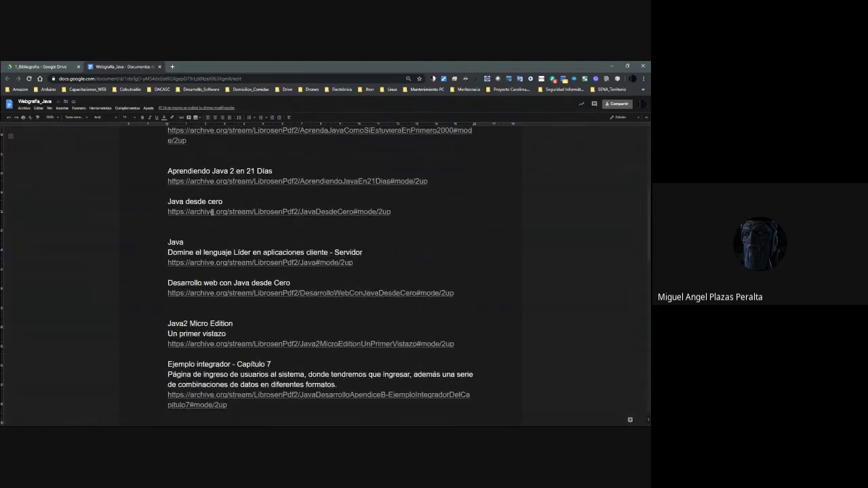
scroll(214, 252, "down", 8)
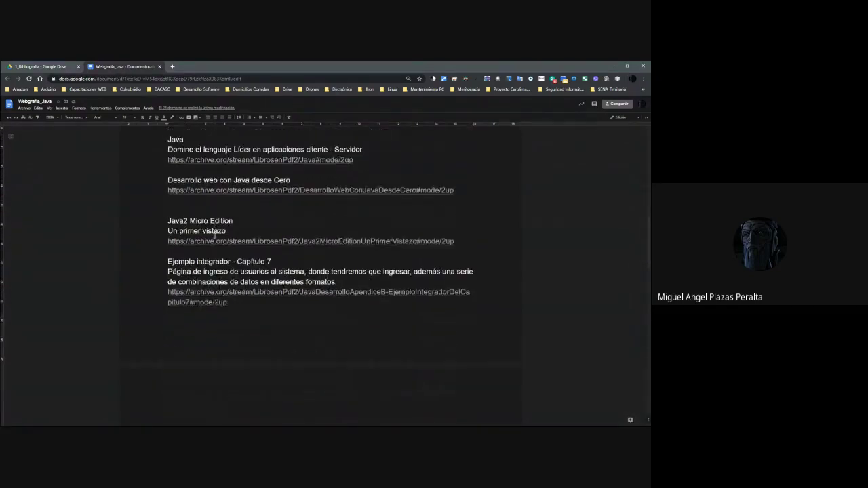
scroll(220, 238, "down", 4)
scroll(226, 240, "up", 15)
left_click(205, 196)
left_click(207, 204)
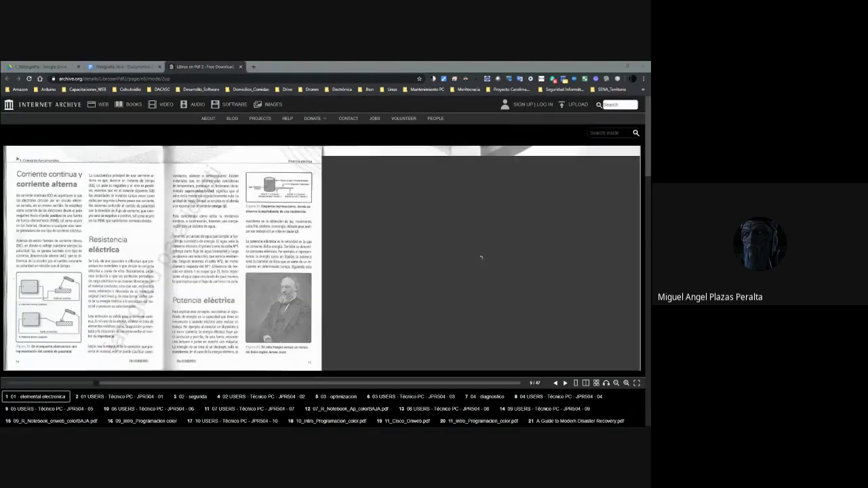
key("alt+Tab")
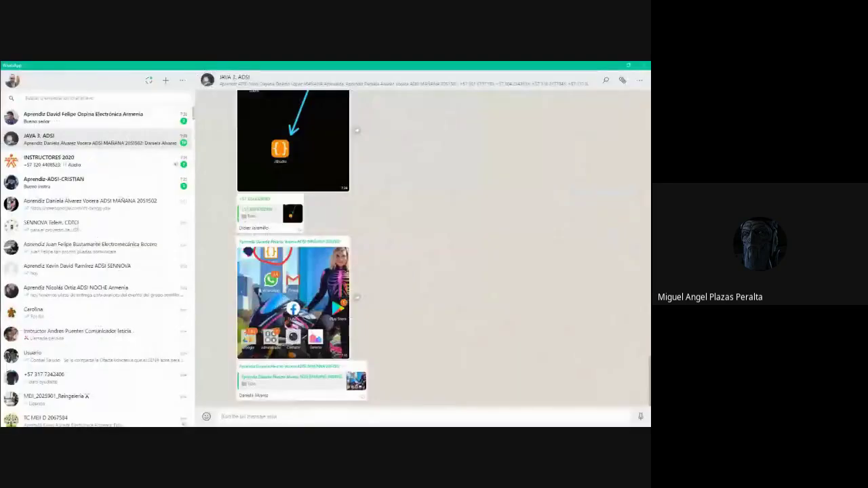
double_click(175, 74)
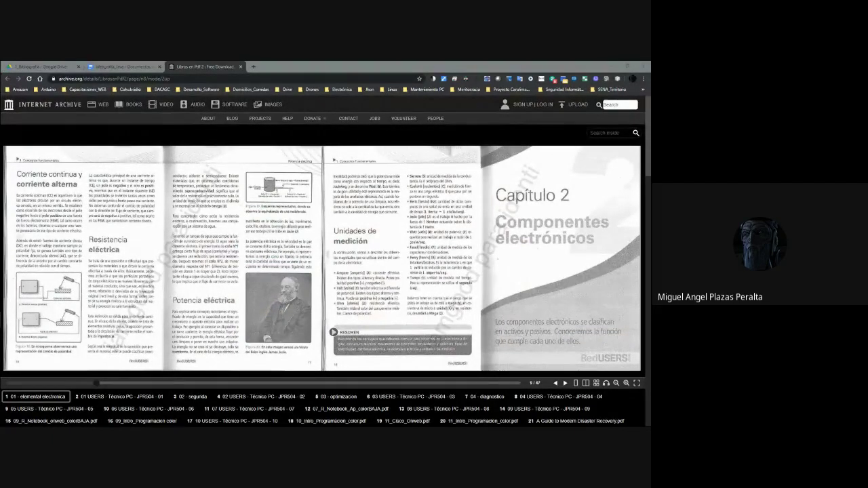
scroll(379, 277, "down", 10)
scroll(379, 277, "up", 10)
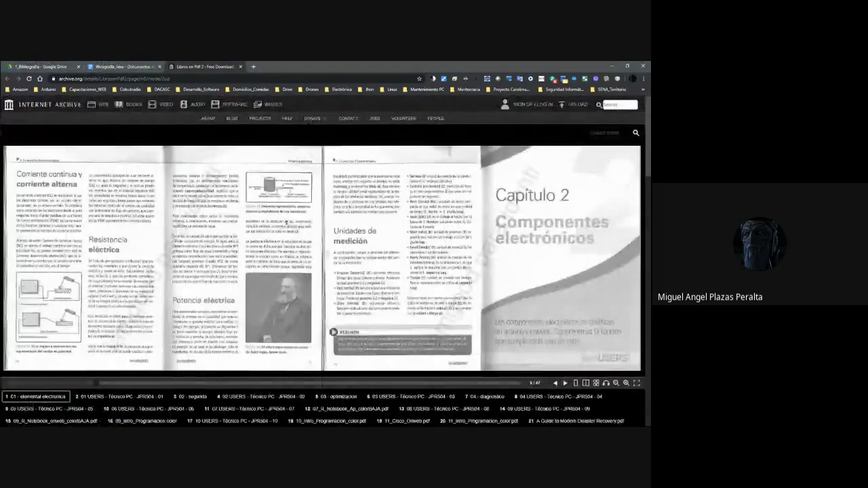
left_click(240, 66)
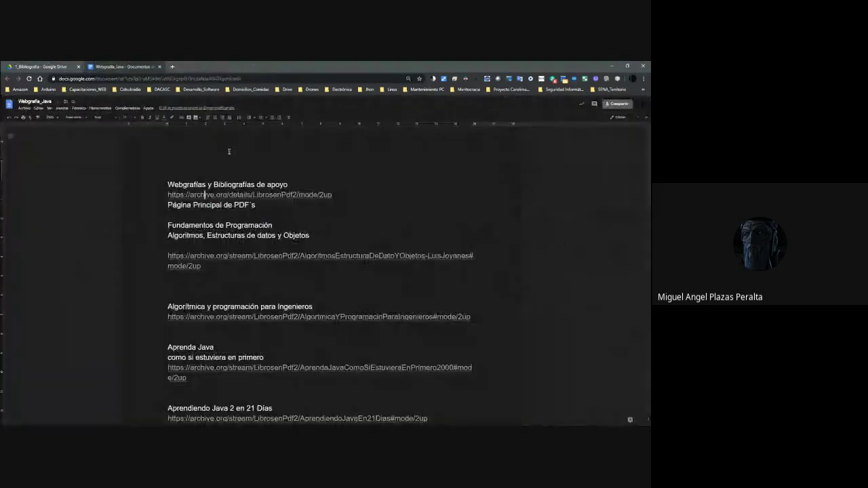
Close the Webgrafía_Java tab and return to 3_Documentación_Compartida_Instuctor_A_Aprendices in Drive.
left_click(161, 67)
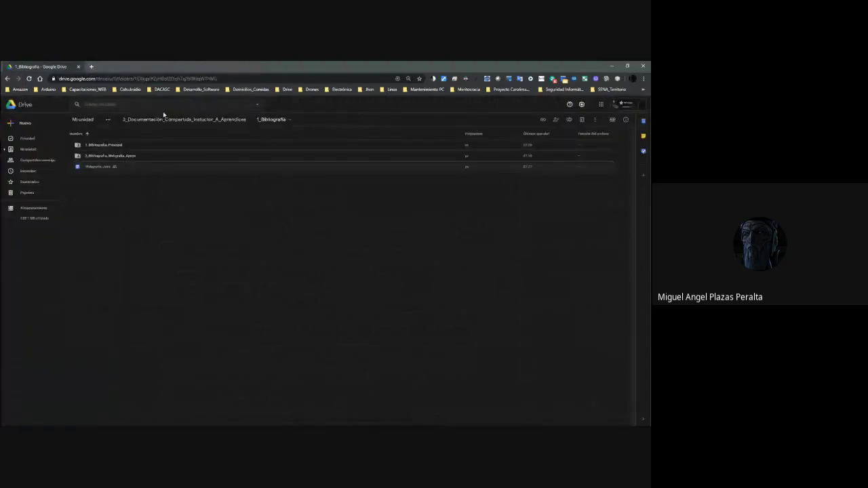
left_click(221, 120)
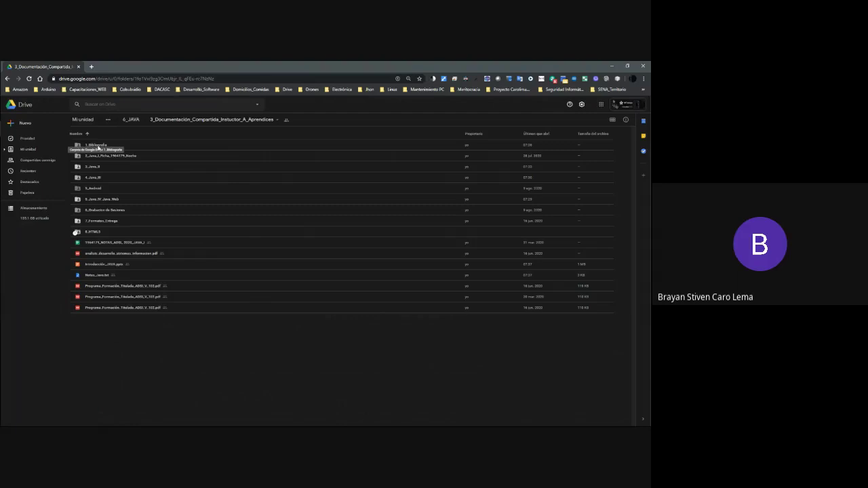
Search TERRITORIUM SENA in a new tab and open the Mantenimiento Electrónico course page.
left_click(90, 69)
type("terr")
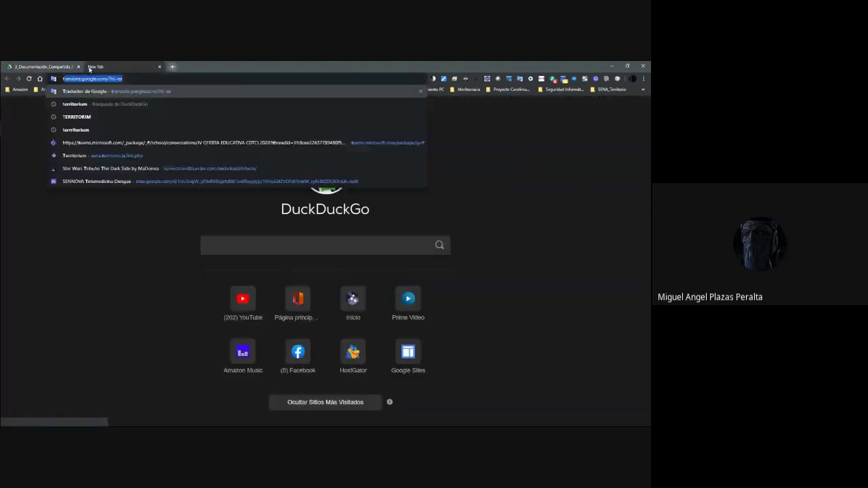
type("ito")
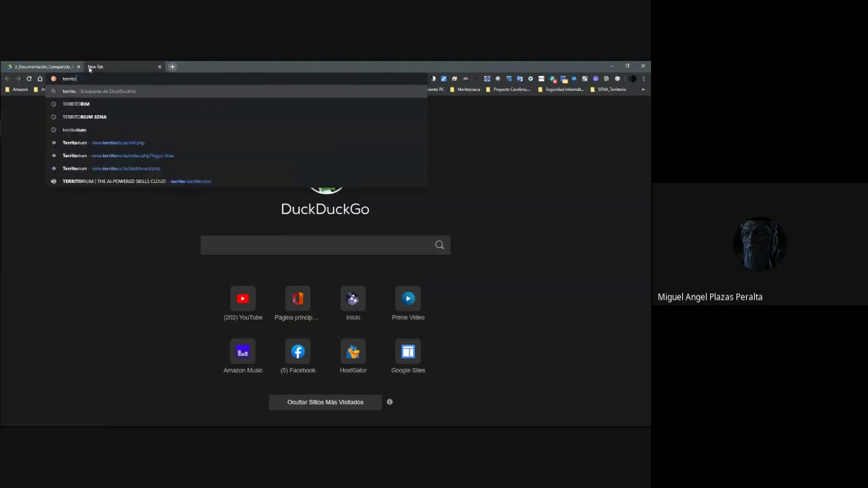
key("Down")
key("Down")
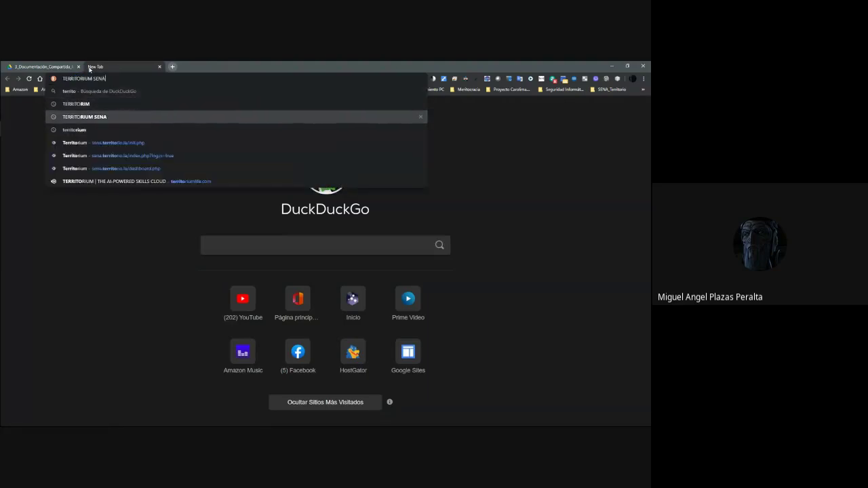
key("Return")
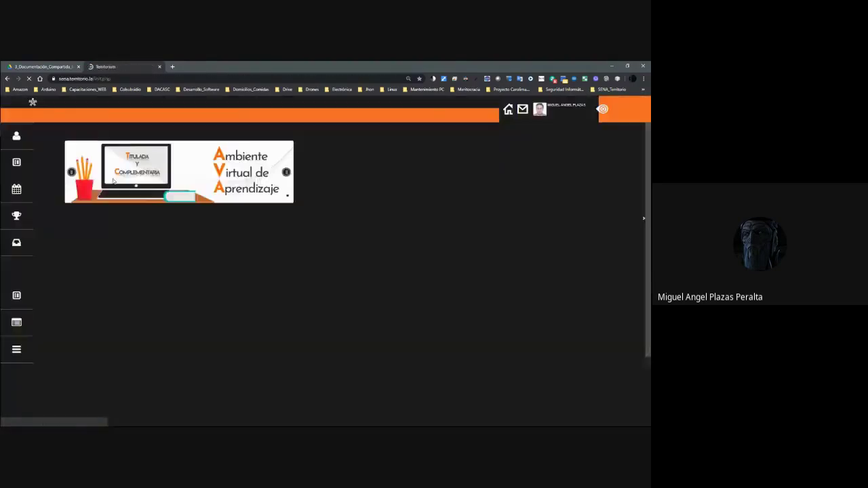
scroll(179, 272, "down", 2)
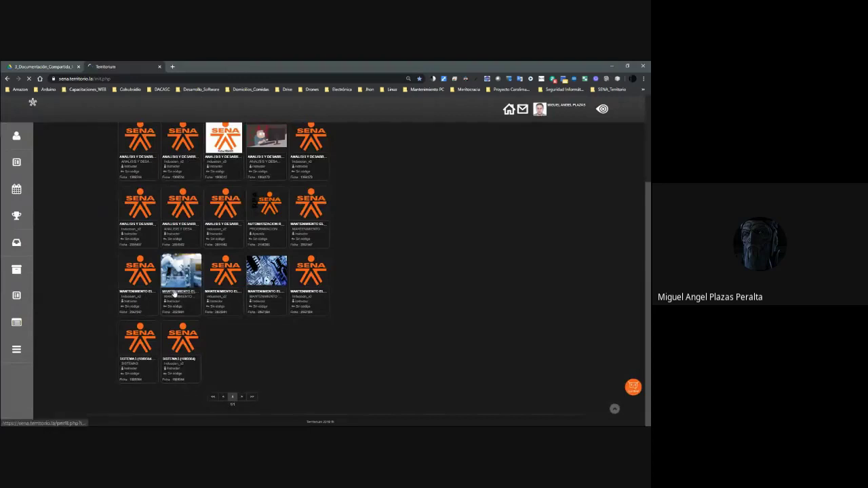
left_click(174, 292)
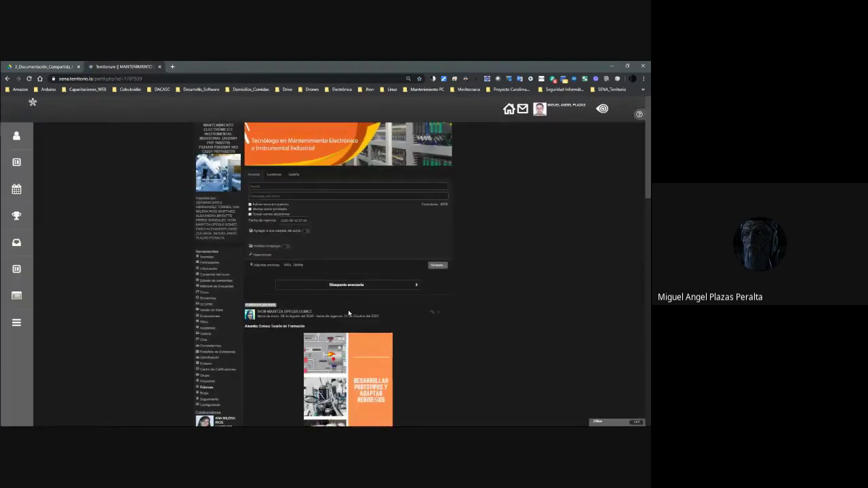
Turn off Dark Reader for the Territorium site, then open the Formación page in a new tab.
scroll(356, 303, "down", 3)
left_click(465, 78)
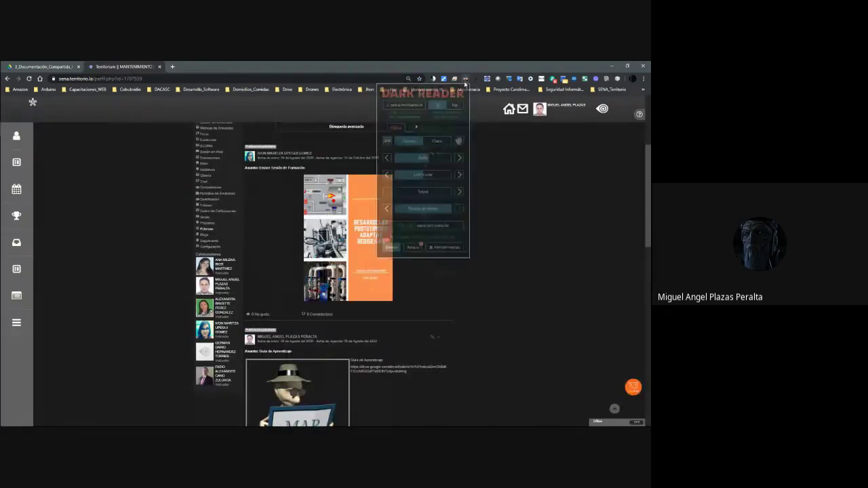
left_click(454, 105)
scroll(506, 237, "down", 5)
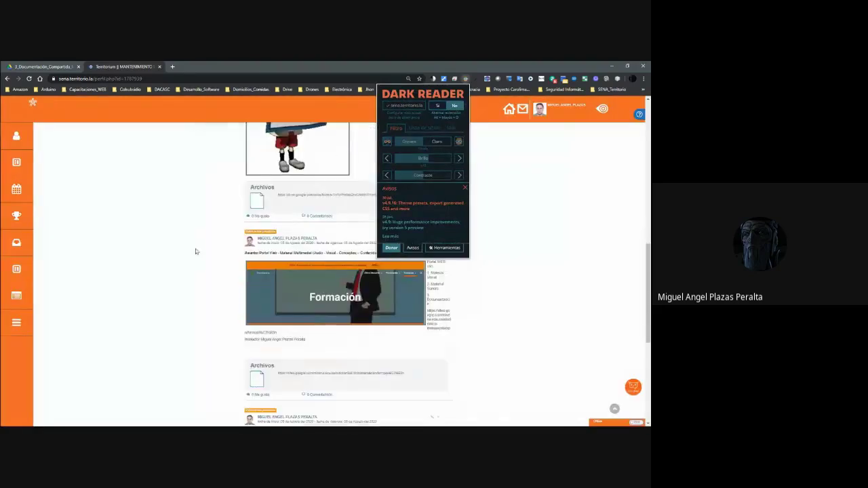
left_click(168, 246)
scroll(277, 237, "up", 3)
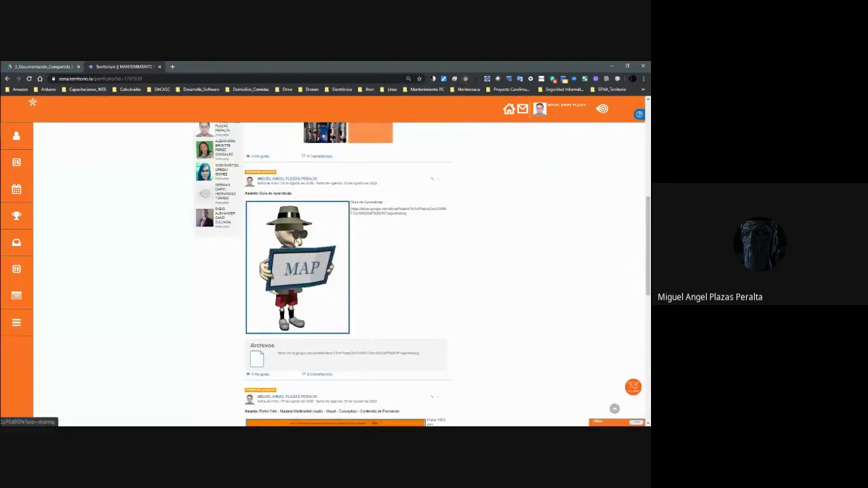
scroll(326, 246, "down", 6)
scroll(351, 253, "up", 1)
scroll(350, 254, "down", 3)
scroll(359, 261, "up", 4)
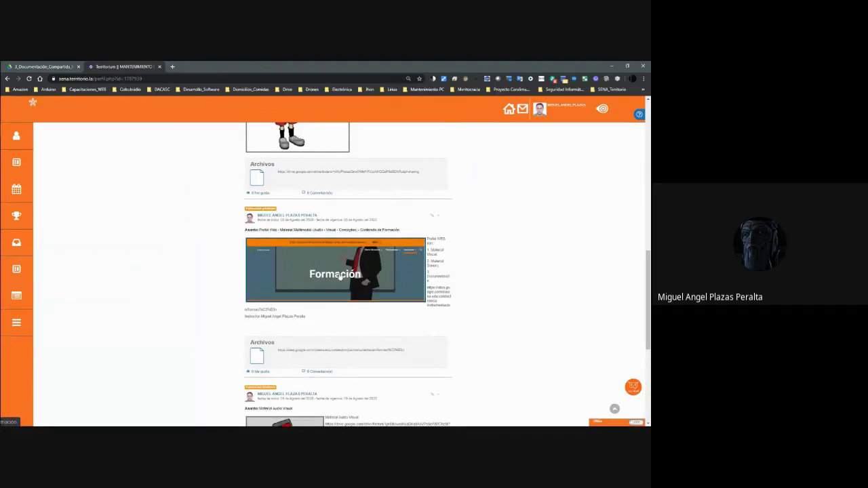
left_click(339, 276)
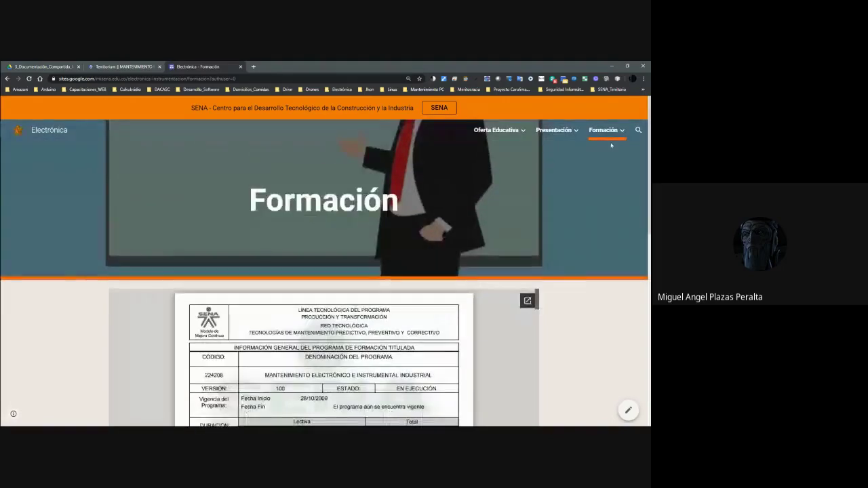
View the Formación menu on the Electrónica Formación site, then switch back to the Drive folder tab.
mouse_move(613, 139)
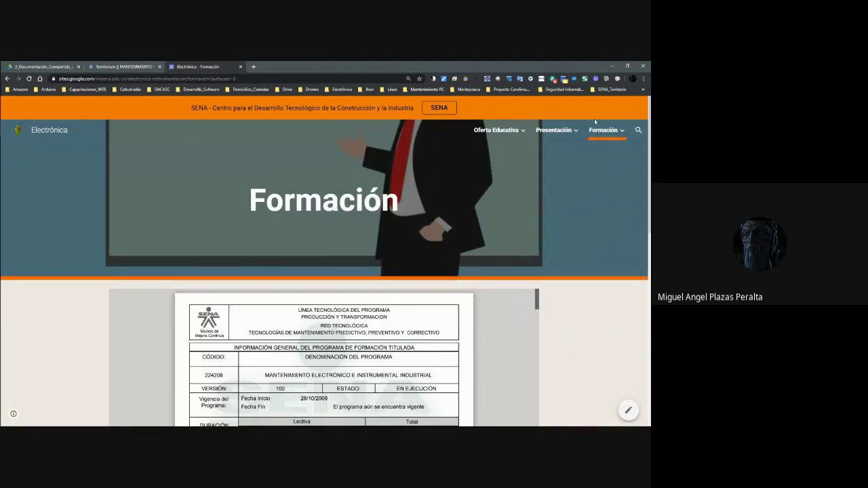
left_click(40, 67)
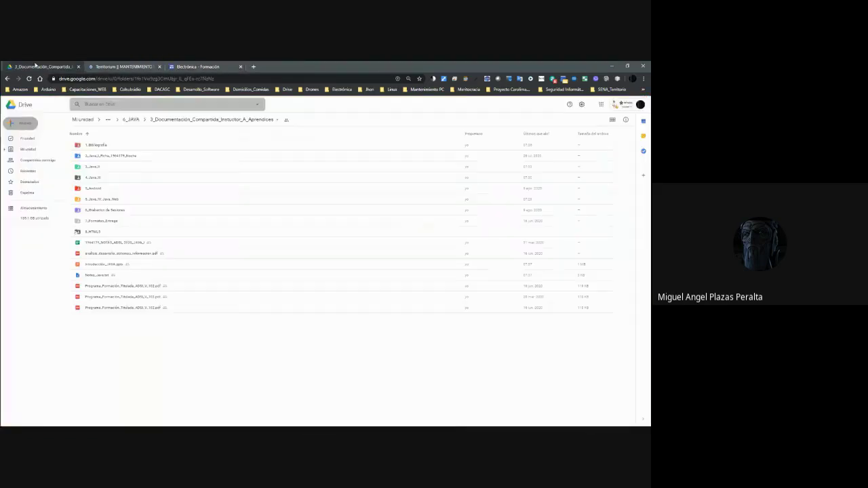
Peek inside 3_Java_II, then bring up the options menu for the 4_Java_III folder.
left_click(96, 146)
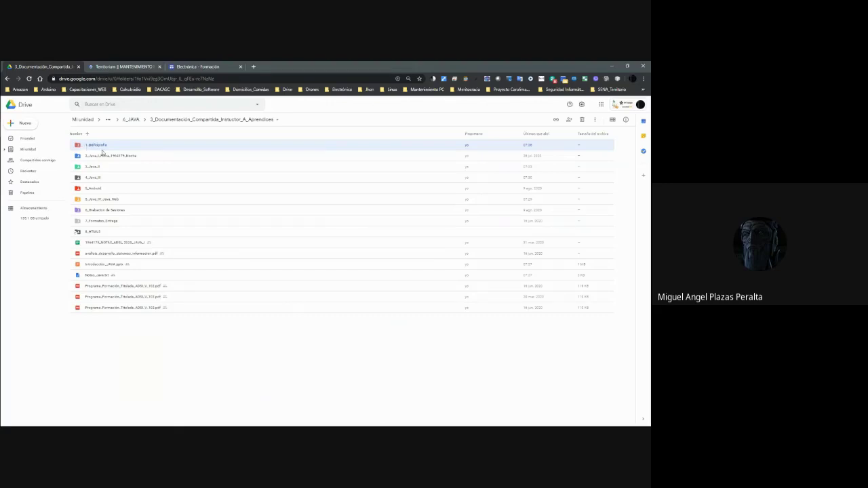
left_click(115, 157)
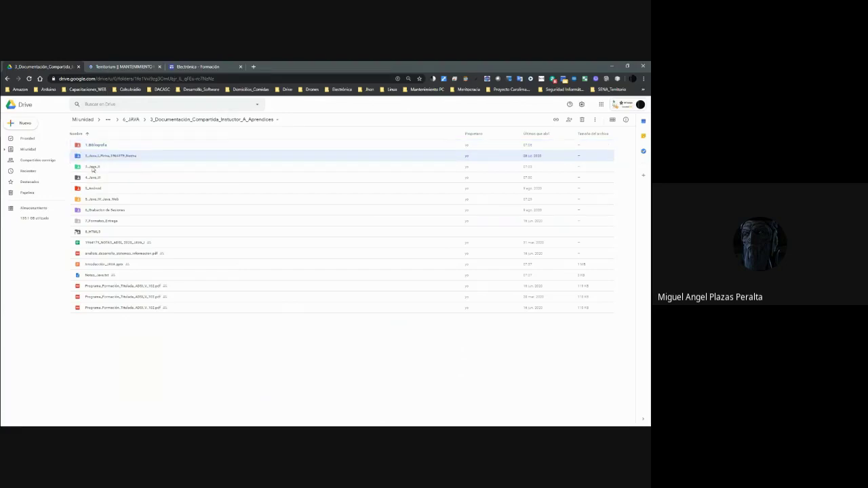
left_click(93, 168)
double_click(93, 168)
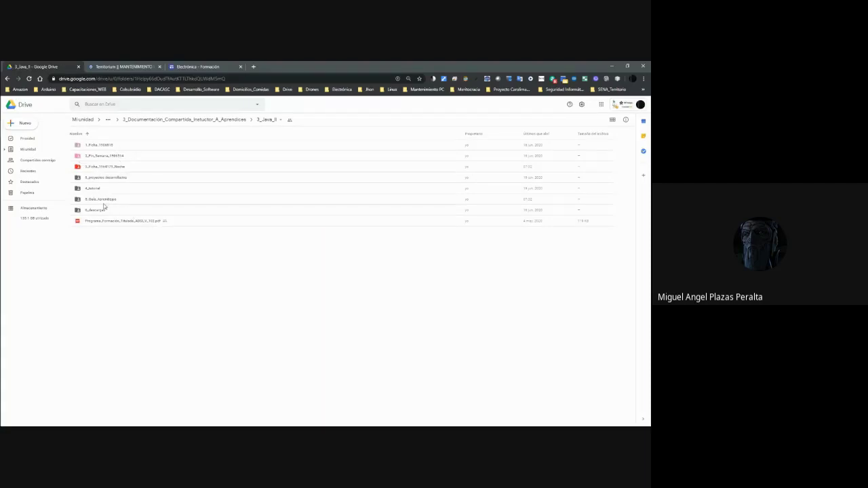
left_click(208, 120)
left_click(84, 179)
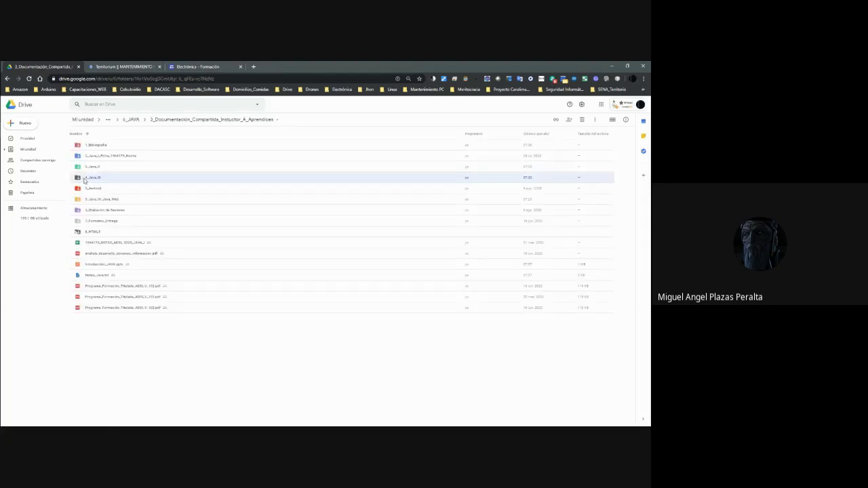
right_click(88, 178)
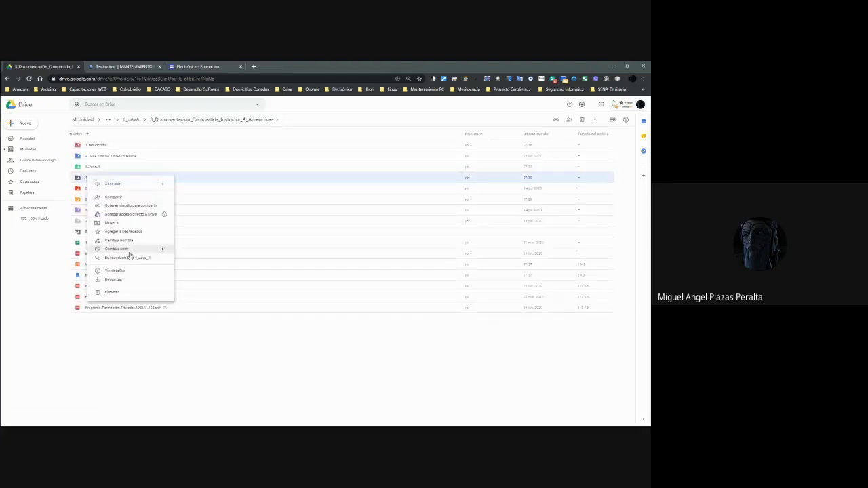
Colour the 4_Java_III folder orange and open it.
mouse_move(130, 251)
left_click(218, 253)
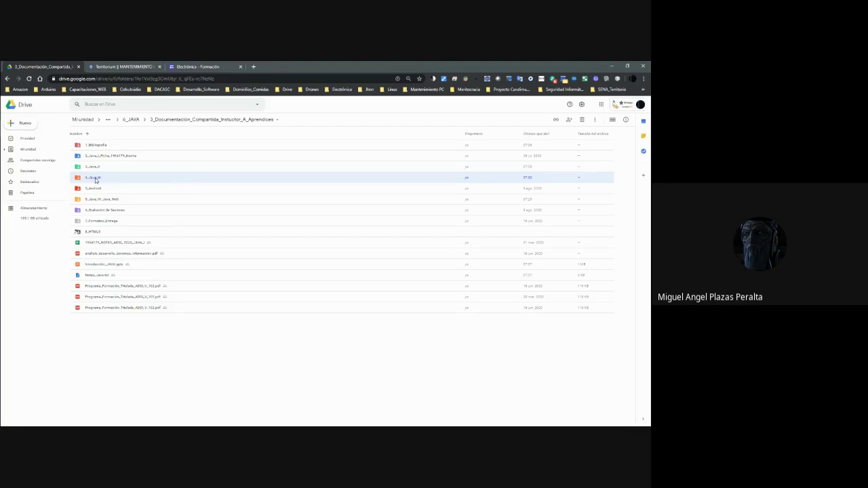
double_click(93, 178)
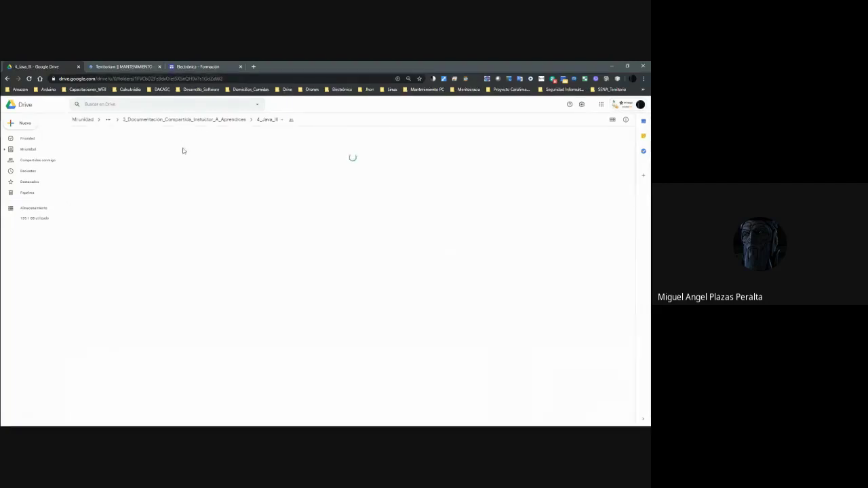
Rename the copied guide to Guía_1.docx by removing its 'Copia de' prefix.
left_click(103, 148)
right_click(103, 149)
left_click(137, 231)
key("Home")
key("Delete")
key("Delete")
key("Delete")
key("Delete")
key("Delete")
key("Delete")
key("Delete")
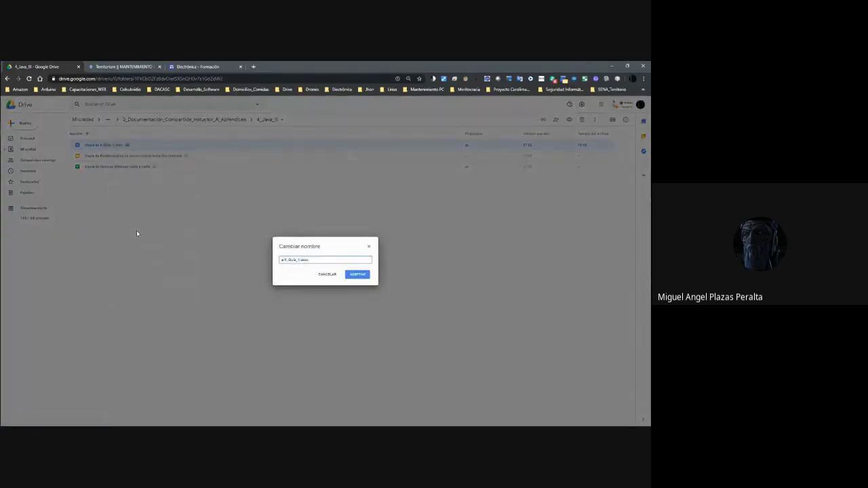
key("Delete")
key("Delete")
key("Delete")
key("Delete")
key("Return")
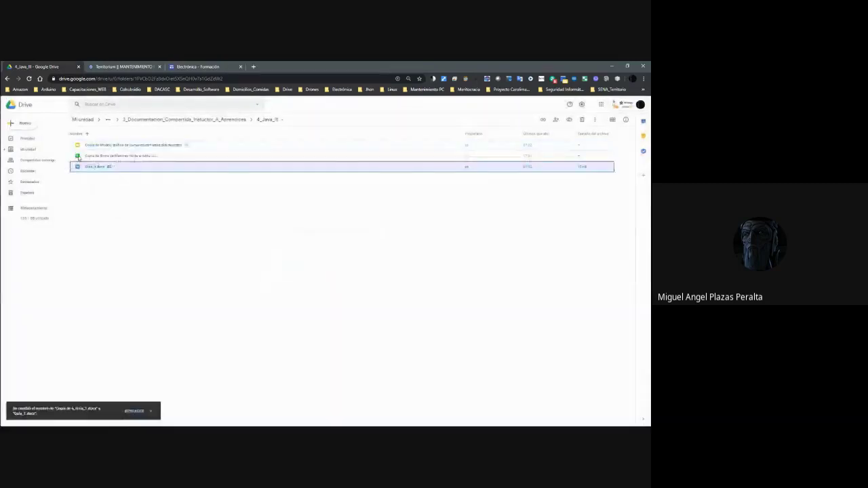
Strip 'Copia de' from the Modelo gráfico de comunicación entre dos métodos copy.
right_click(90, 148)
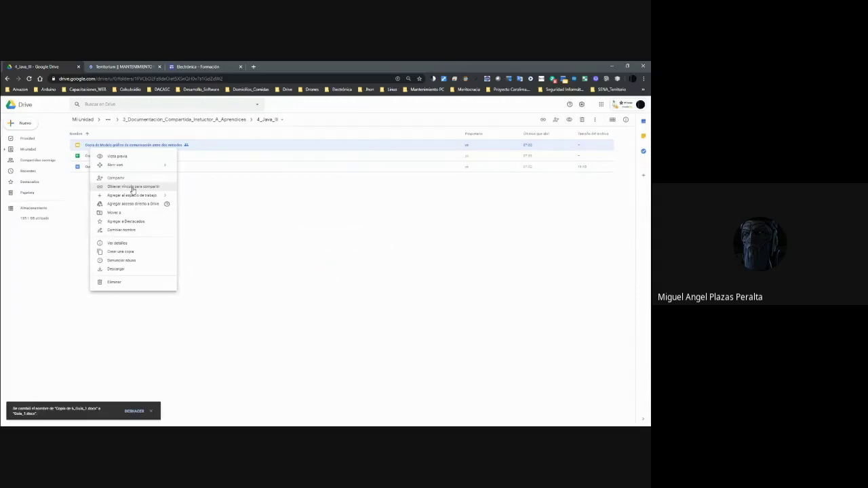
left_click(126, 230)
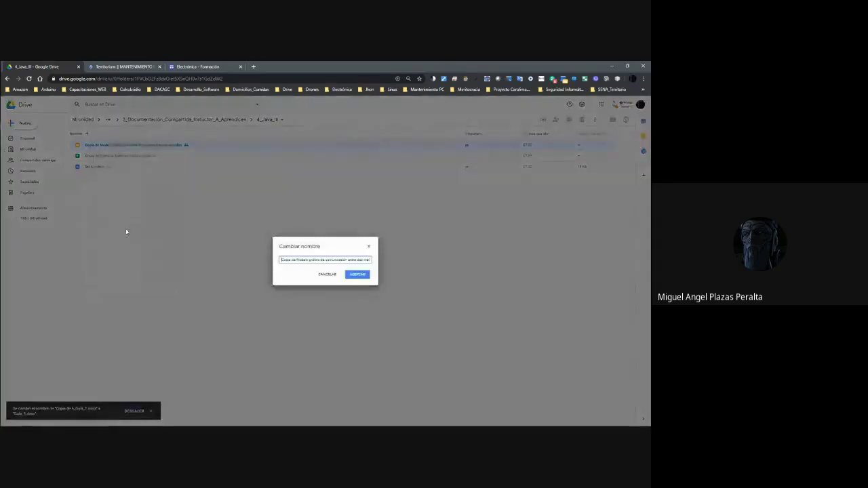
key("End")
key("Home")
key("Delete")
key("Delete")
key("Delete")
key("Delete")
key("Delete")
key("Delete")
key("Delete")
key("Delete")
key("Delete")
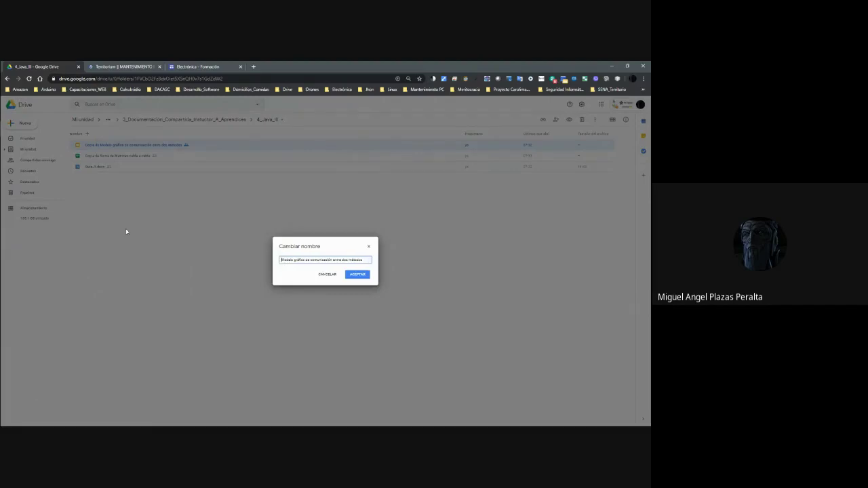
key("Return")
left_click(102, 147)
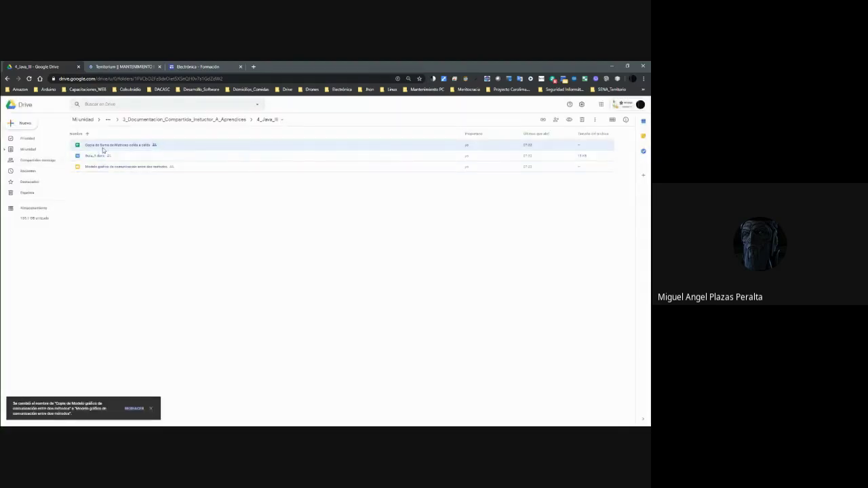
Preview the Suma de Matrices spreadsheet copy and check its sharing settings.
right_click(102, 146)
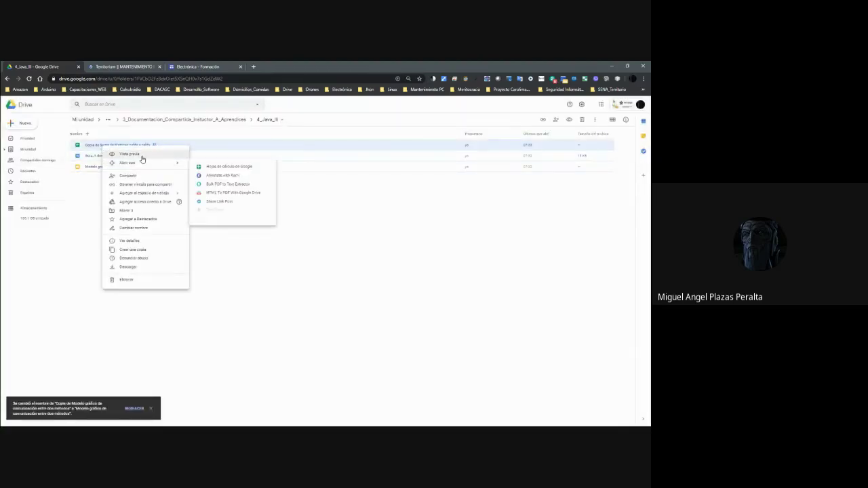
left_click(142, 156)
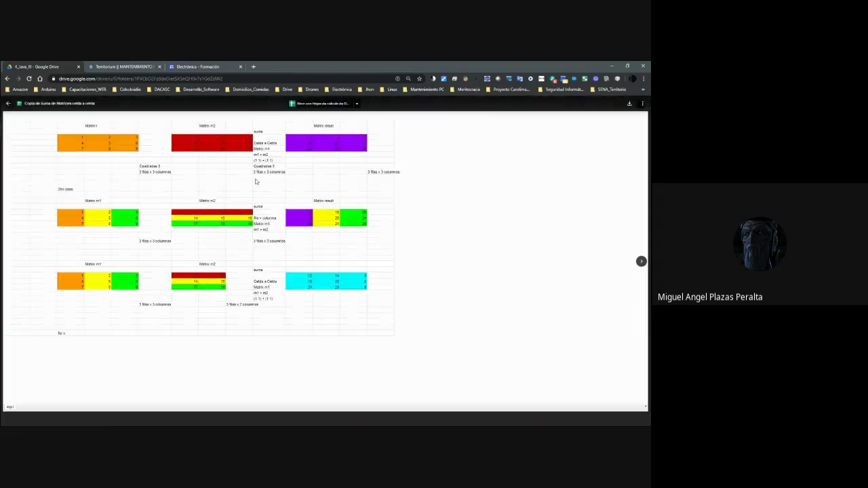
key("Escape")
right_click(84, 143)
left_click(76, 148)
right_click(77, 149)
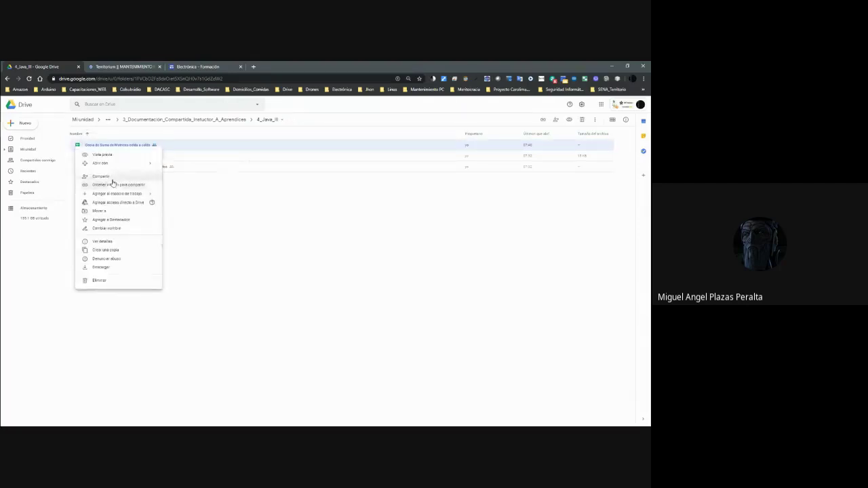
left_click(113, 183)
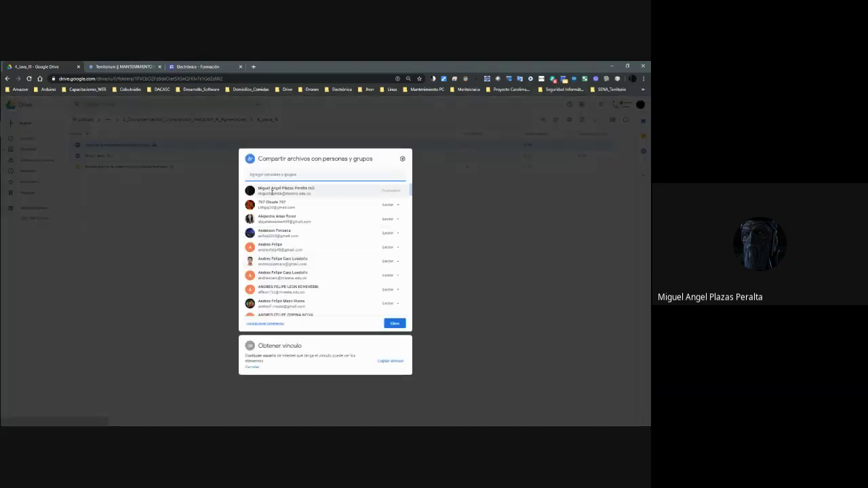
left_click(467, 297)
Rename the spreadsheet to 'Suma de Matrices celda a celda' and go back to the parent folder.
right_click(102, 146)
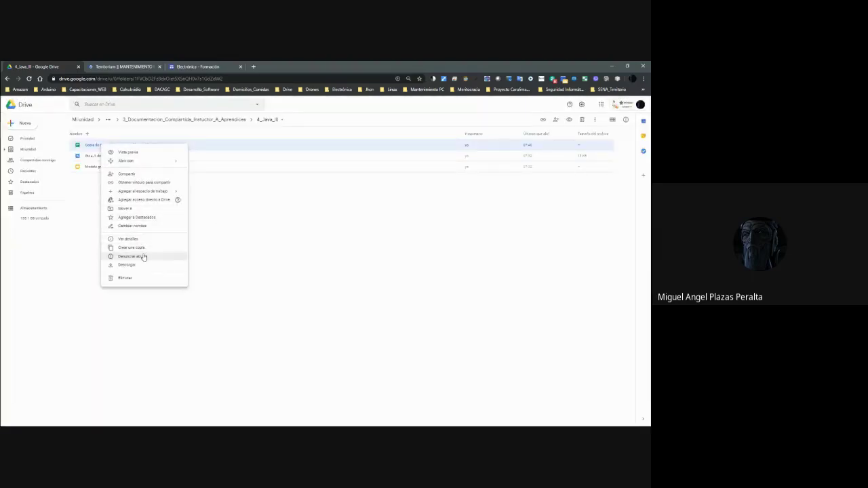
left_click(136, 227)
left_click(298, 261)
left_click_drag(296, 260, 275, 262)
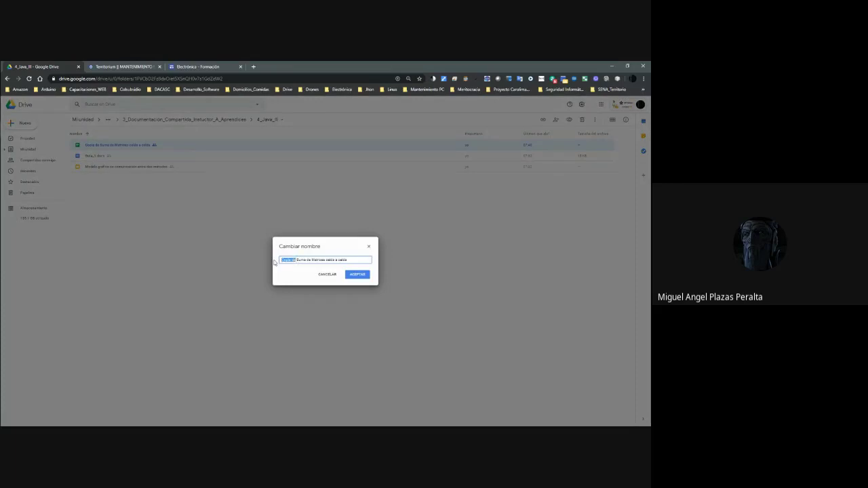
key("BackSpace")
key("Return")
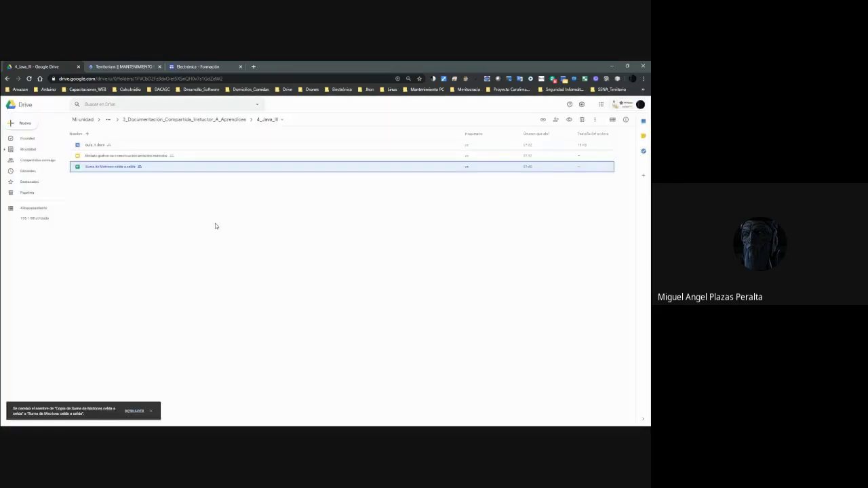
left_click(227, 120)
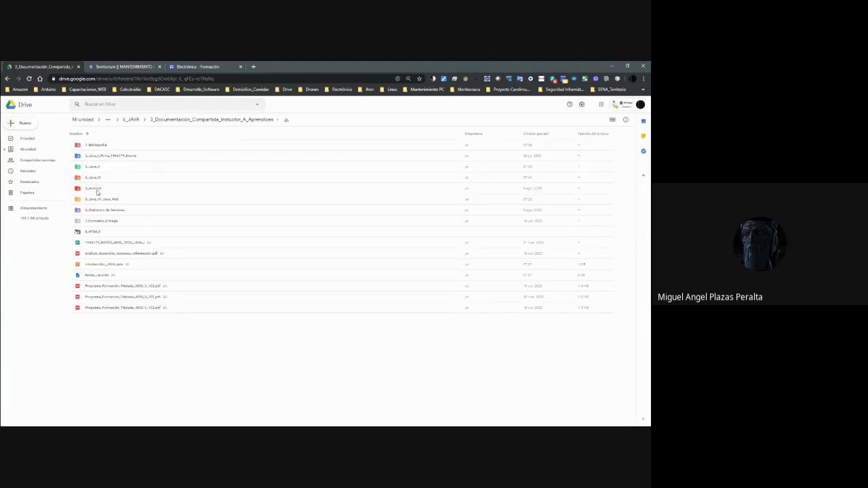
Rename the 5_Android folder to 6_Android.
left_click(97, 192)
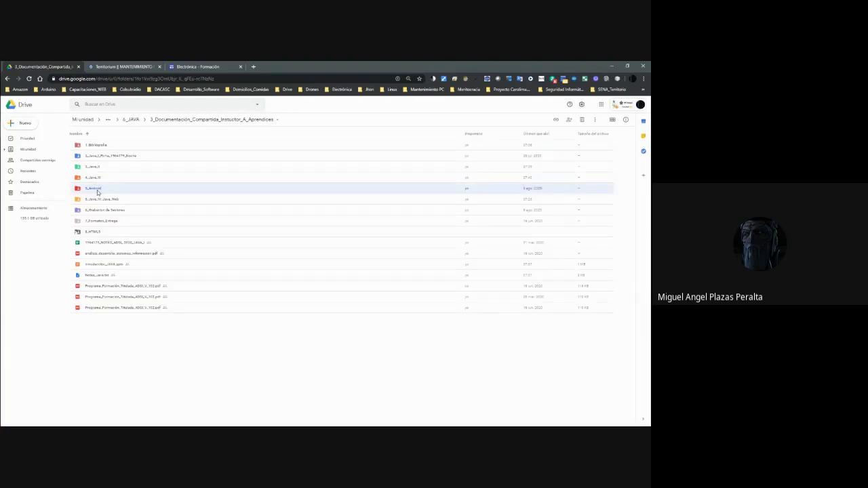
left_click(102, 203)
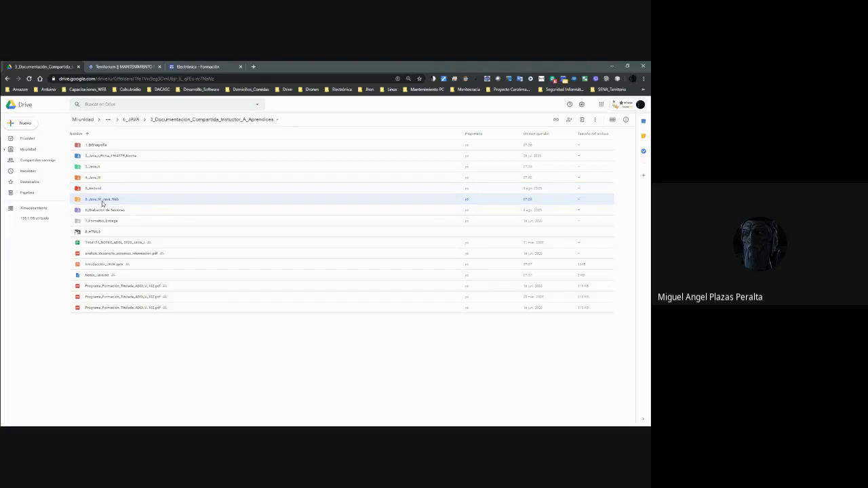
right_click(99, 201)
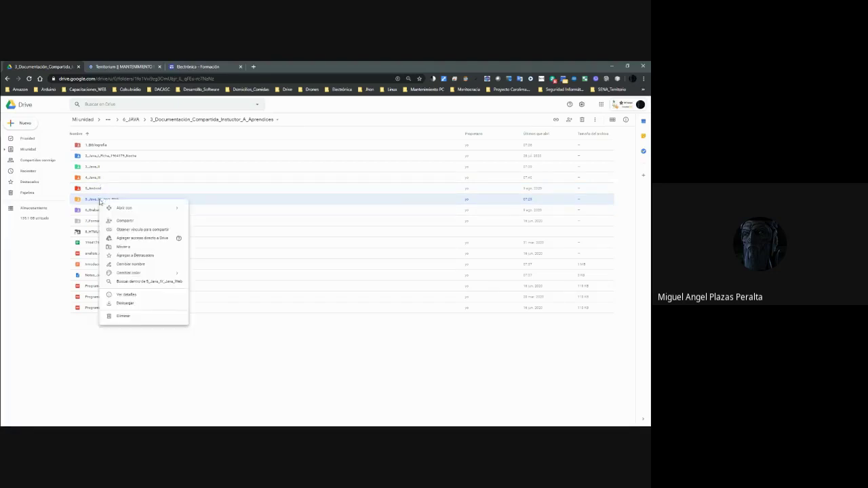
right_click(91, 190)
left_click(127, 255)
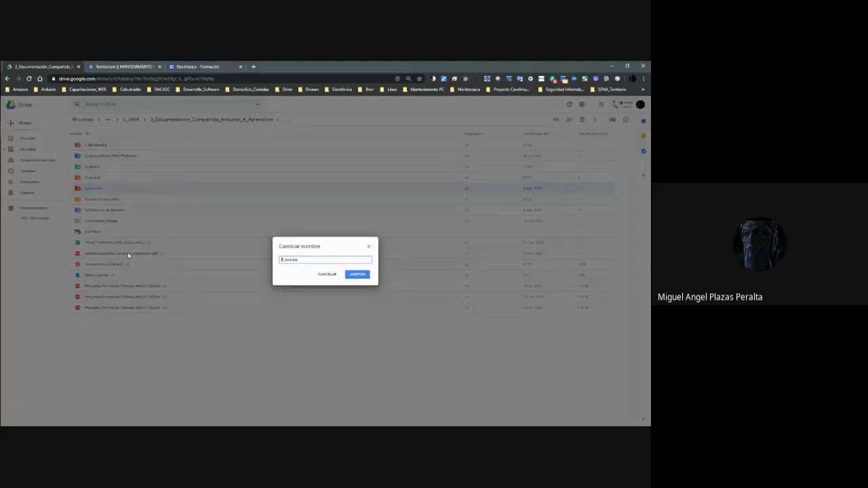
key("Return")
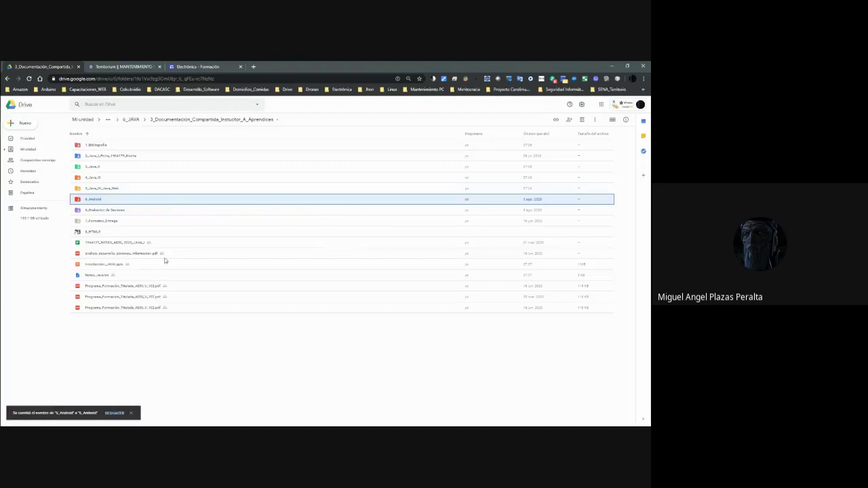
Open the 6_Grabacion de Sesiones folder.
left_click(100, 180)
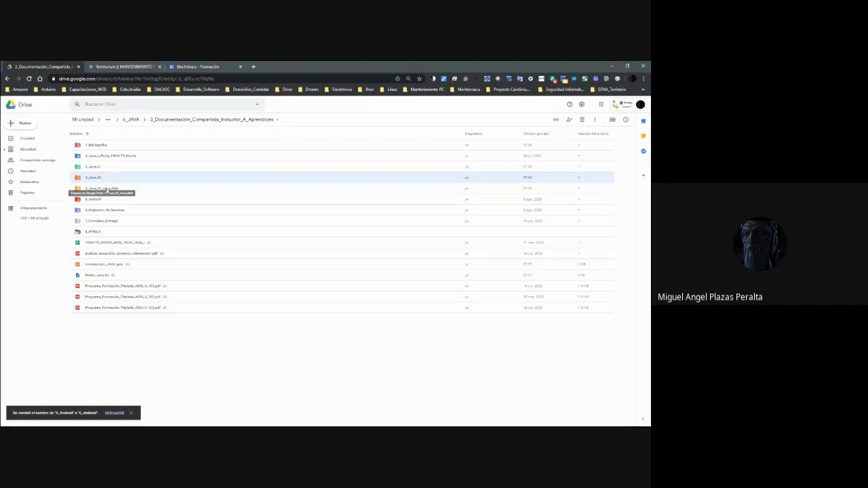
left_click(95, 200)
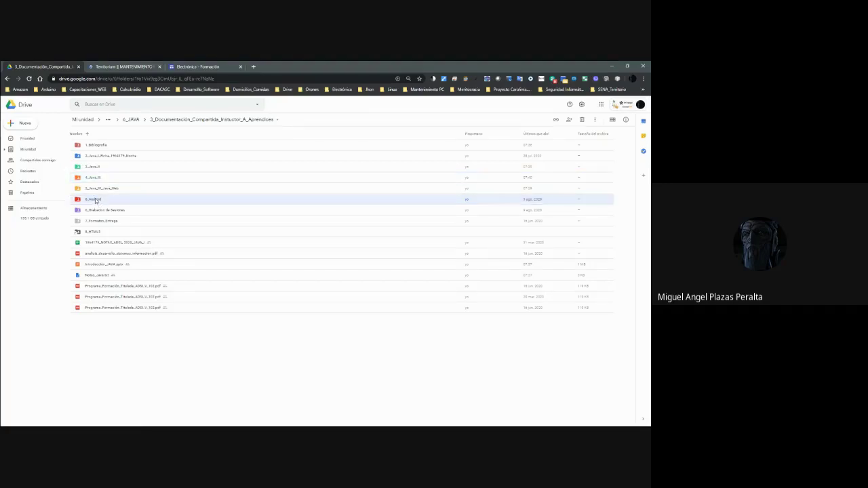
double_click(108, 211)
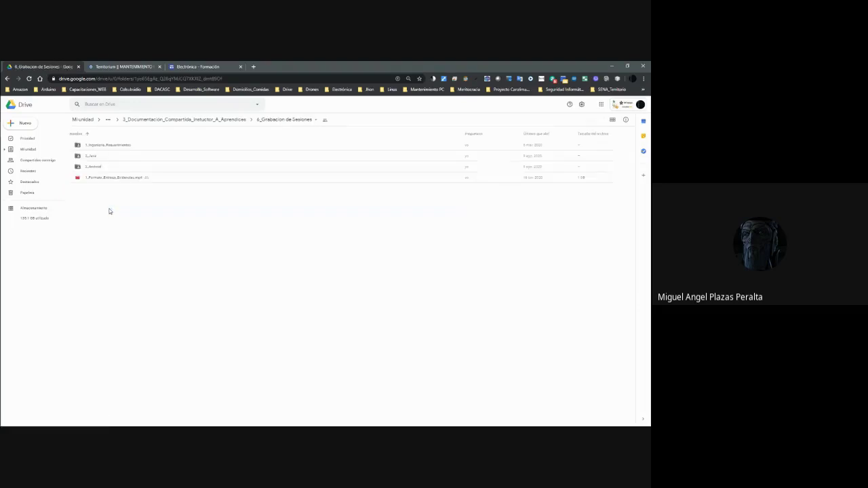
Create a new Java_Fase_III folder inside 2_Java and open it.
double_click(95, 158)
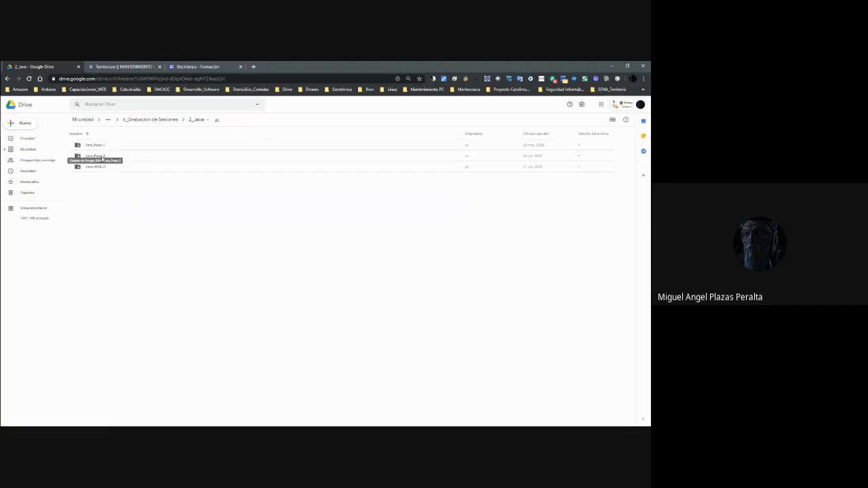
right_click(114, 201)
left_click(137, 207)
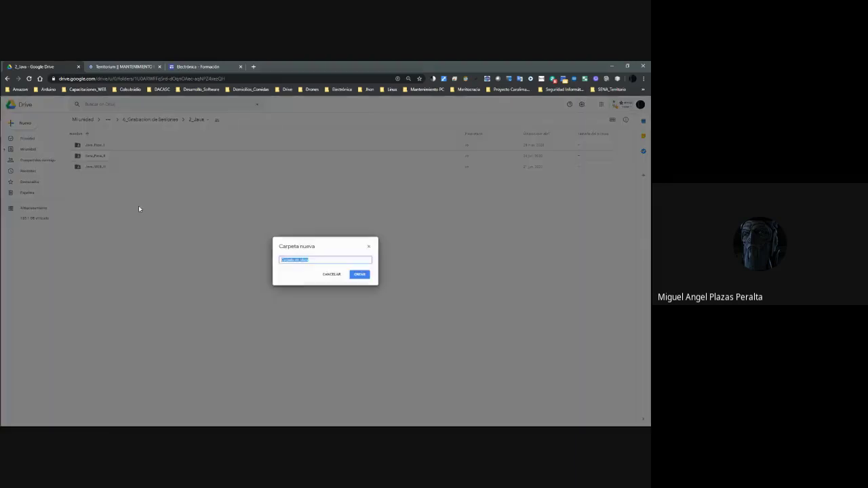
type("Ja")
key("Return")
double_click(107, 168)
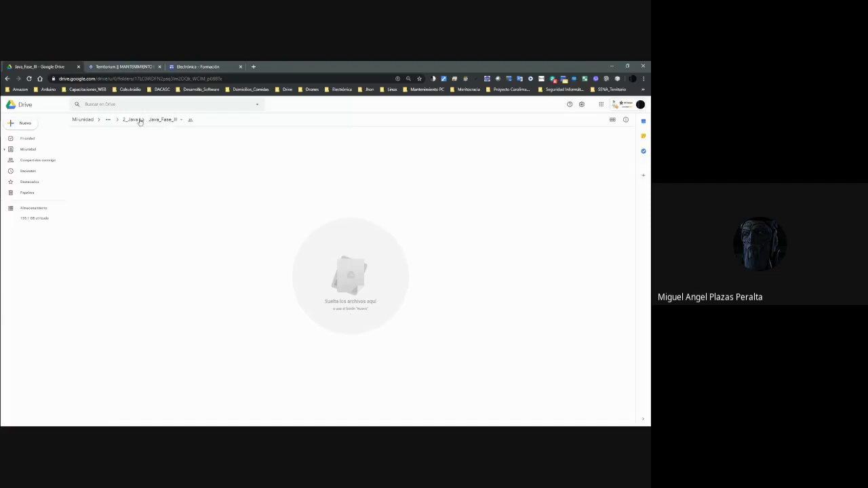
Navigate back up through 2_Java and 6_Grabacion de Sesiones to the shared documentation folder.
left_click(131, 120)
left_click(165, 120)
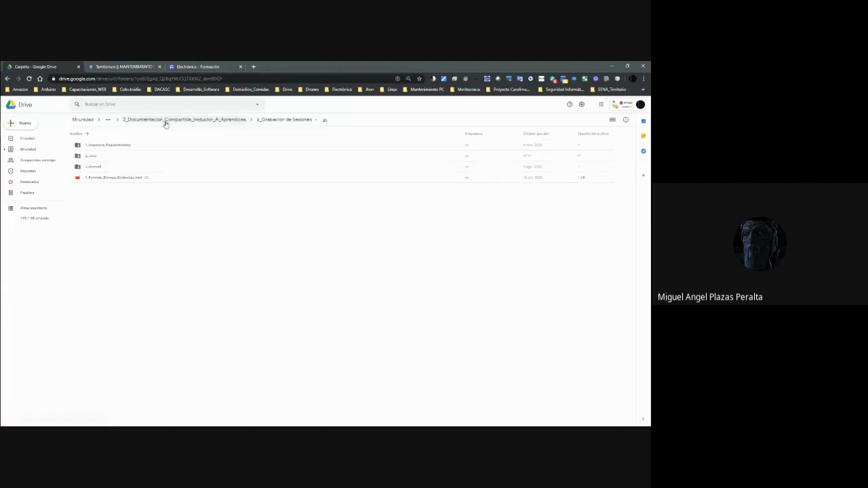
double_click(137, 145)
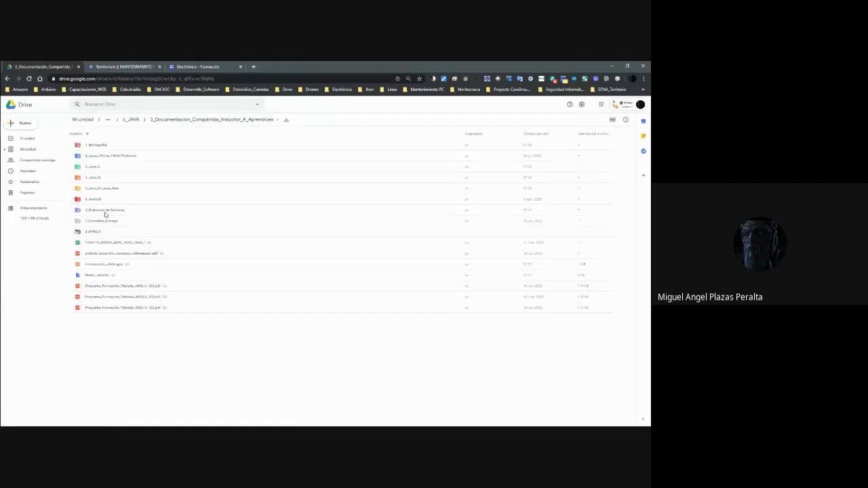
Open the .pptx template in 7_Formatos_Entrega with Google Slides.
left_click(106, 223)
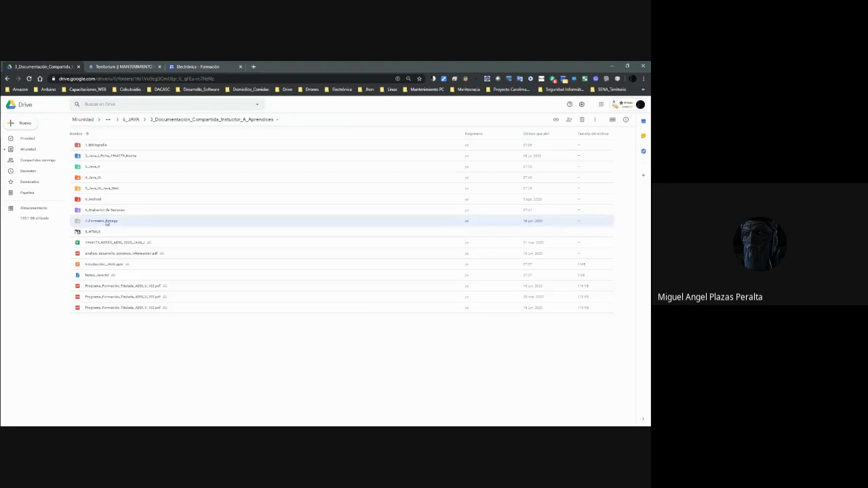
double_click(107, 223)
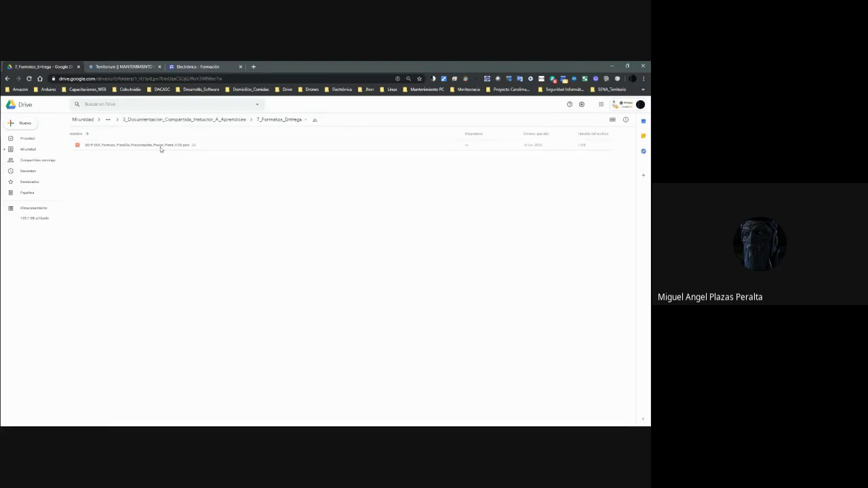
right_click(160, 148)
mouse_move(194, 164)
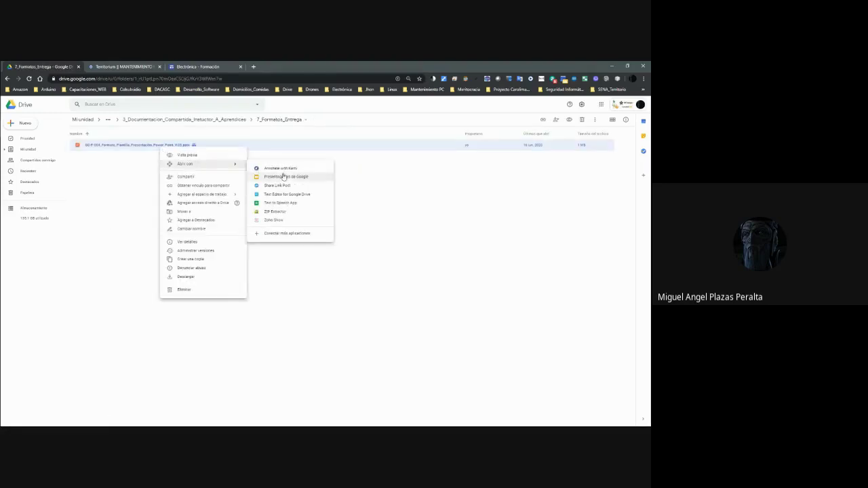
left_click(284, 177)
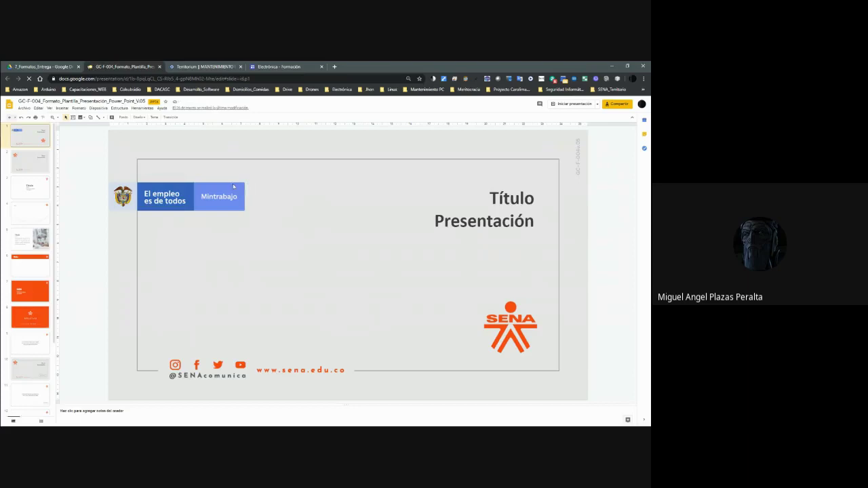
Page through the template slides, including Textos, then close it and return to the shared folder.
key("Down")
key("Down")
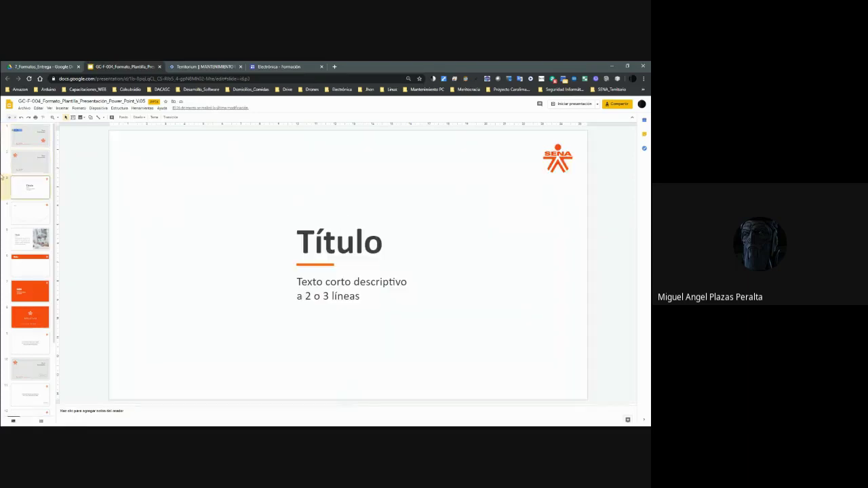
left_click(38, 166)
left_click(35, 191)
left_click(36, 213)
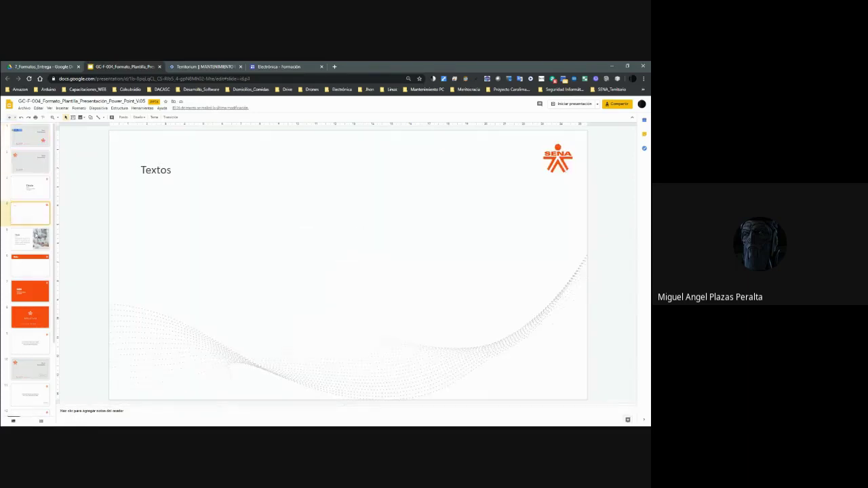
key("Down")
key("Down")
key("Down")
key("Down")
key("Down")
key("Down")
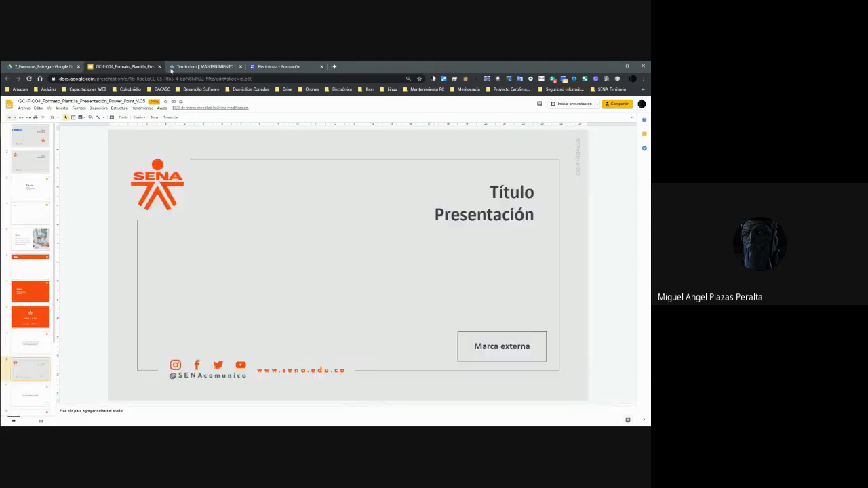
left_click(159, 67)
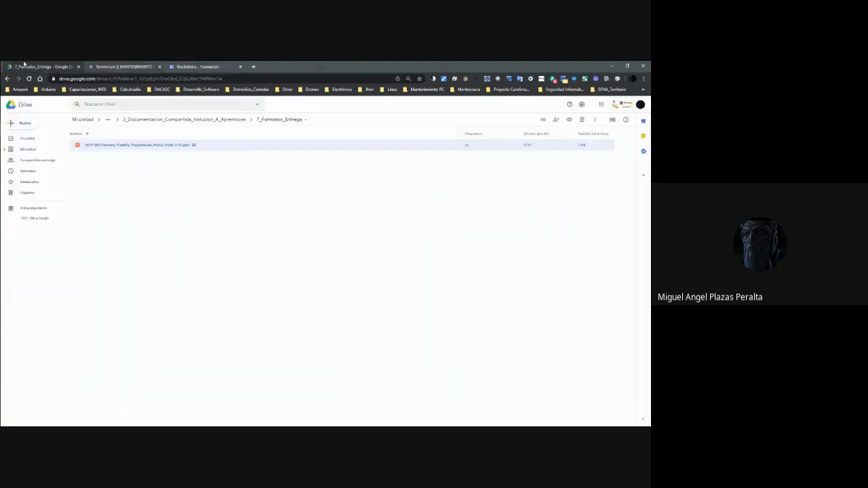
left_click(207, 120)
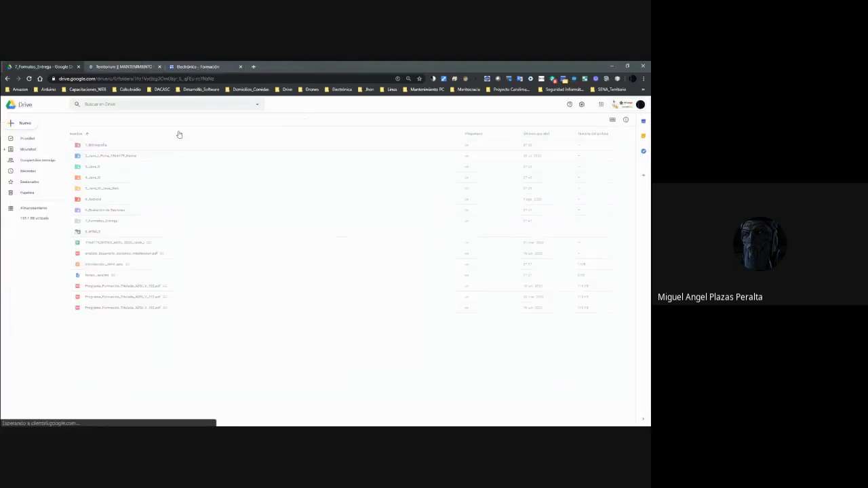
Reopen the 7_Formatos_Entrega template in Google Slides, close it, and return to the shared folder.
double_click(104, 222)
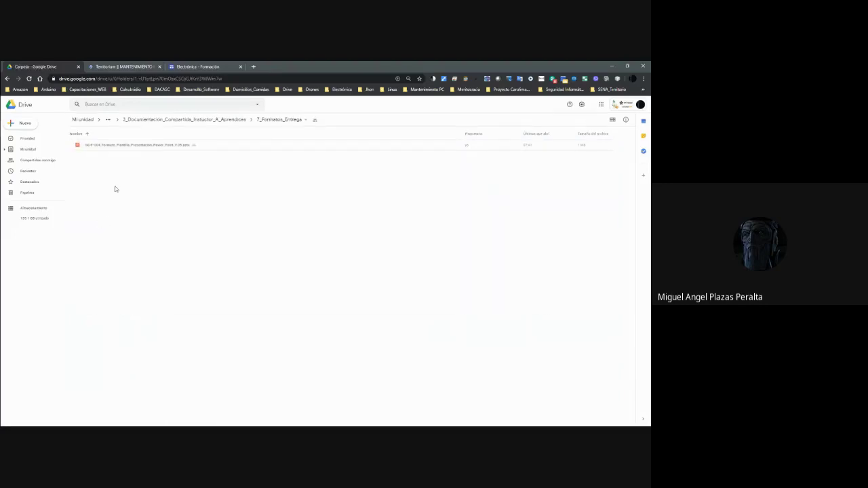
right_click(120, 143)
mouse_move(157, 159)
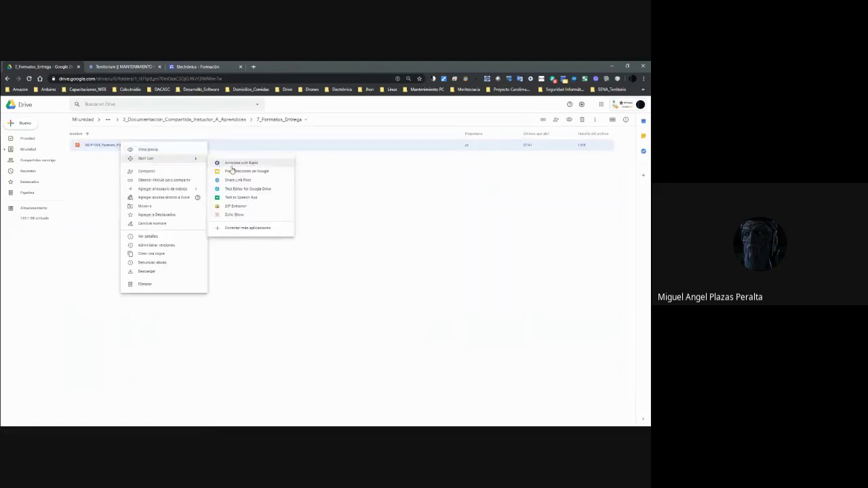
left_click(234, 172)
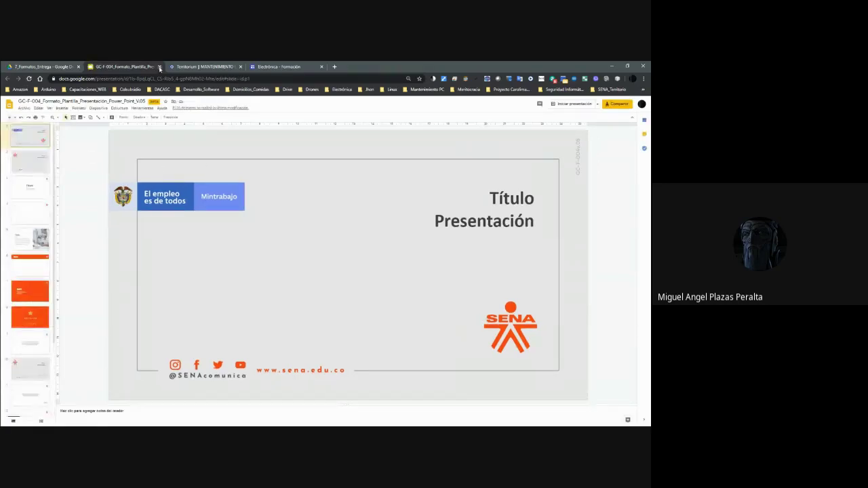
left_click(159, 67)
left_click(184, 120)
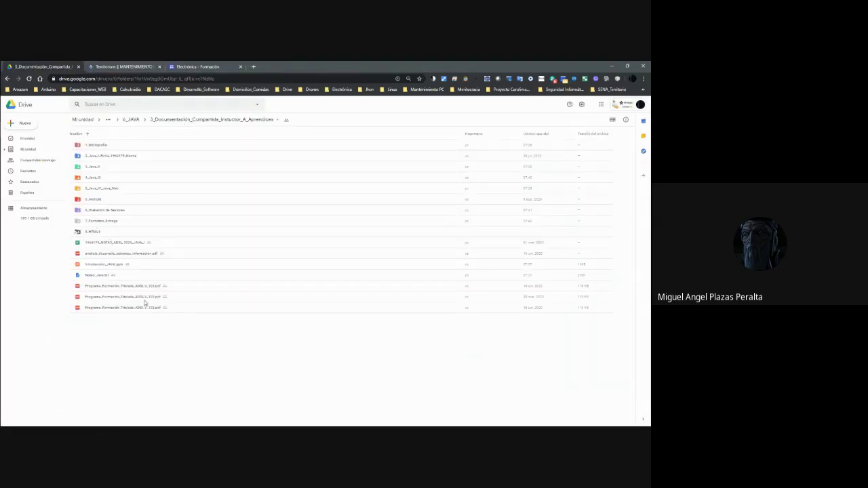
Move the NOTAS grades file into 2_Java_I_Ficha_1964179_Noche.
left_click(112, 242)
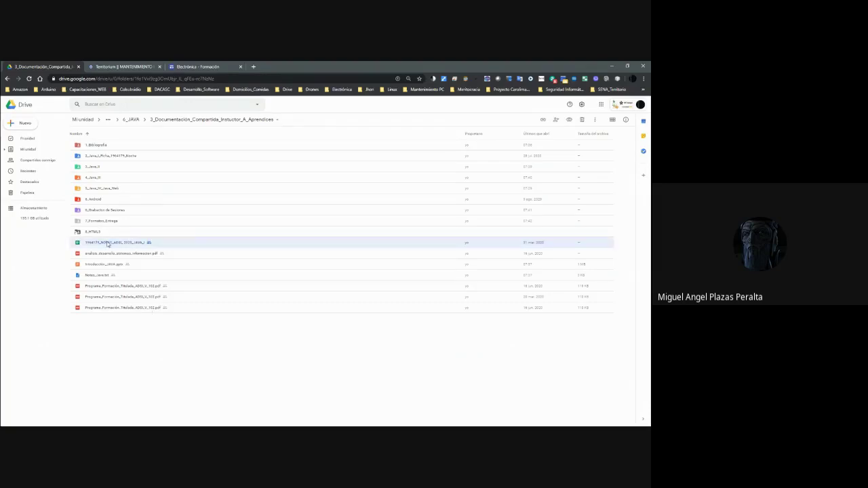
left_click_drag(112, 243, 122, 156)
left_click(387, 277)
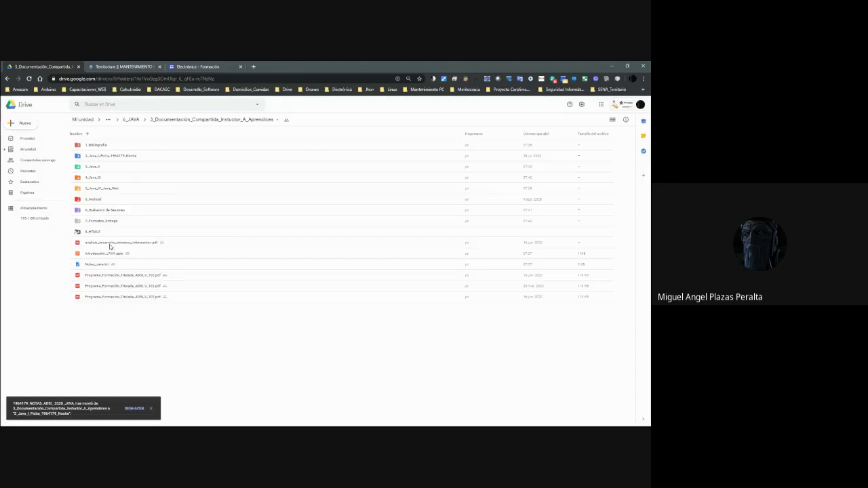
Check Introducción_JAVA.pptx in Google Slides, then move it into the Java I folder.
left_click(104, 252)
right_click(103, 252)
mouse_move(141, 266)
left_click(217, 280)
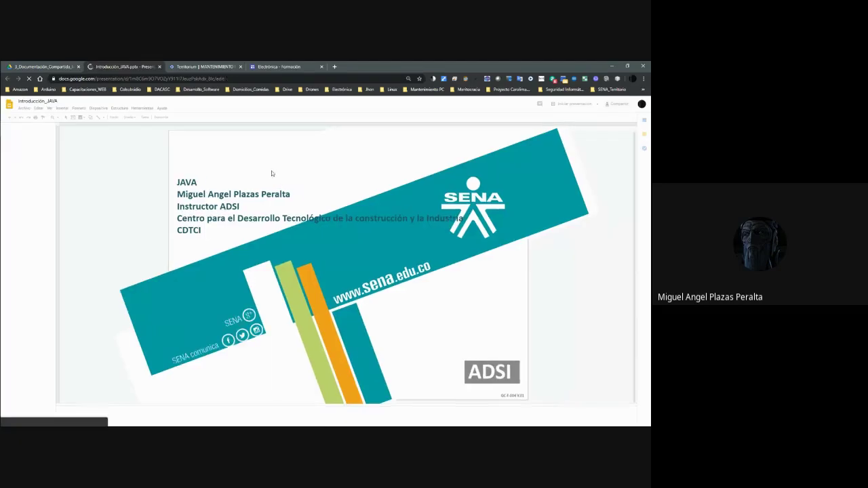
left_click(160, 67)
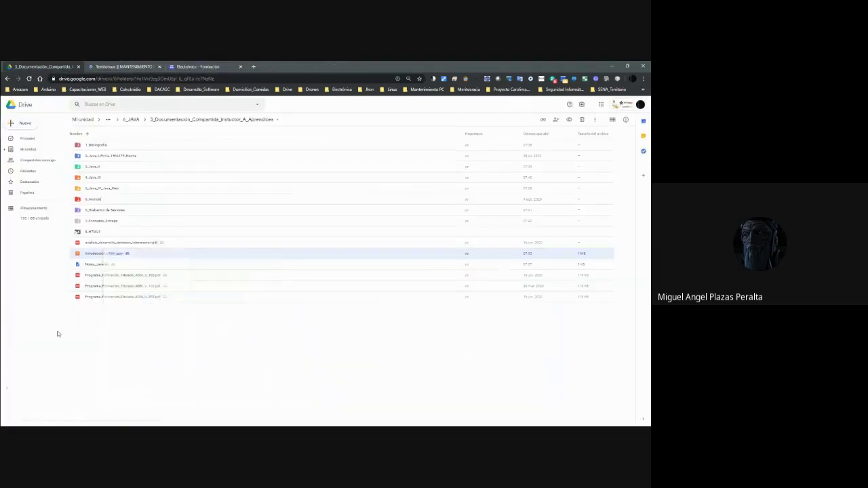
left_click_drag(90, 253, 102, 159)
left_click(386, 278)
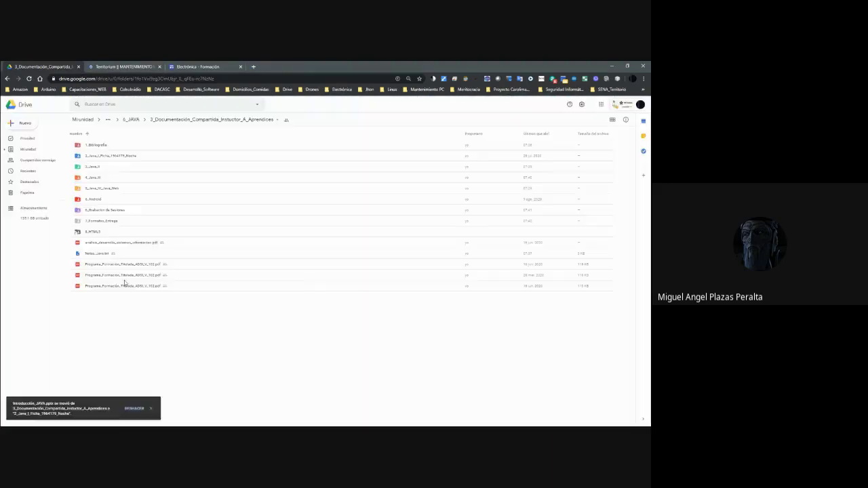
Try previewing analisis_desarrollo_sistemas_informacion.pdf twice.
right_click(125, 245)
left_click(163, 256)
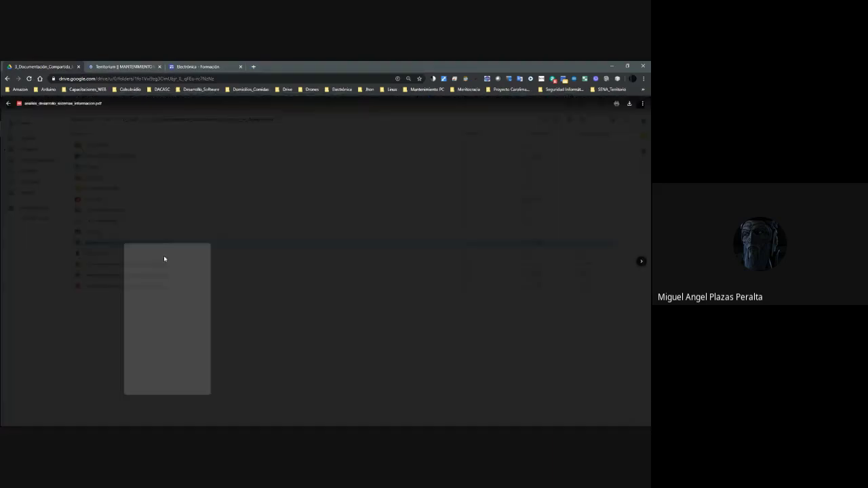
key("Escape")
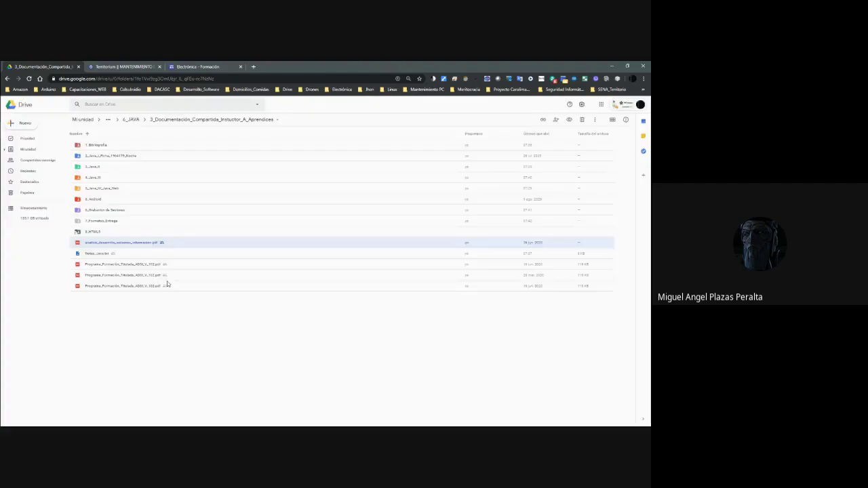
right_click(114, 242)
left_click(137, 248)
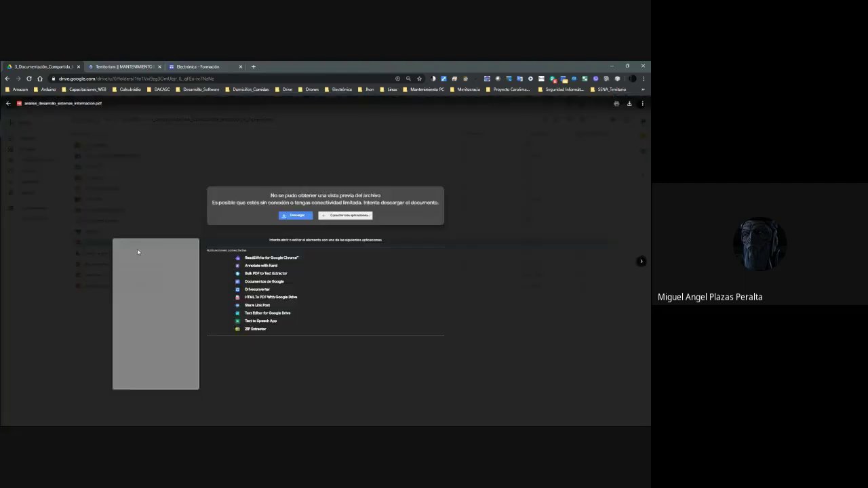
key("Escape")
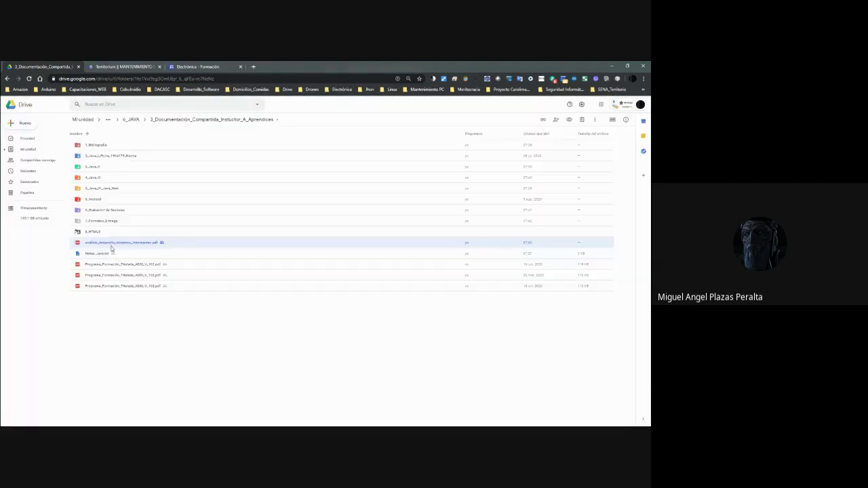
Preview Notas_Java.txt, then move it into the Java I folder.
right_click(111, 251)
left_click(135, 265)
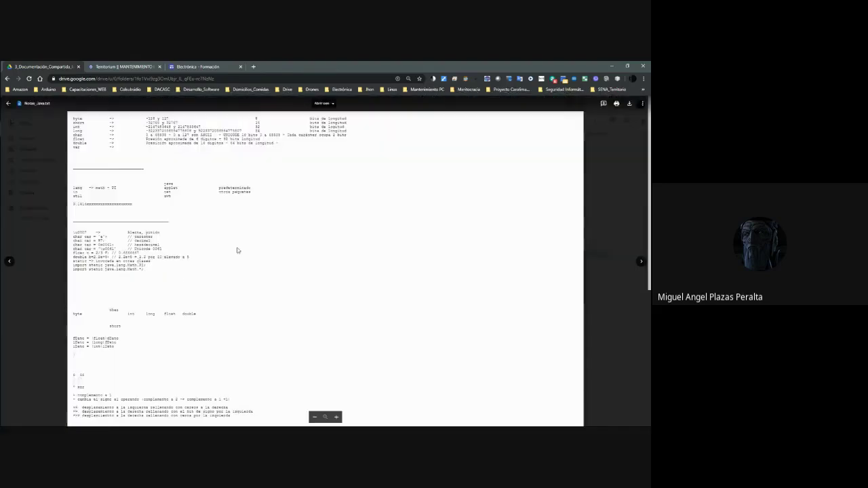
scroll(237, 252, "down", 3)
key("Escape")
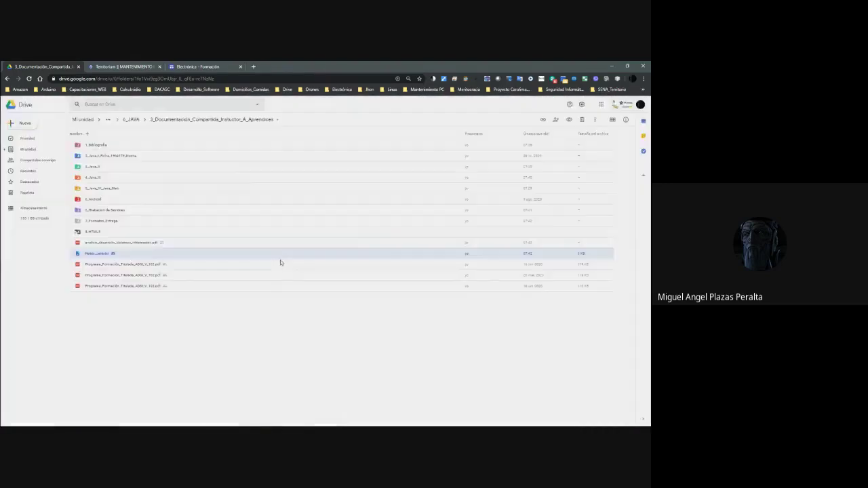
left_click_drag(95, 253, 111, 161)
left_click(381, 276)
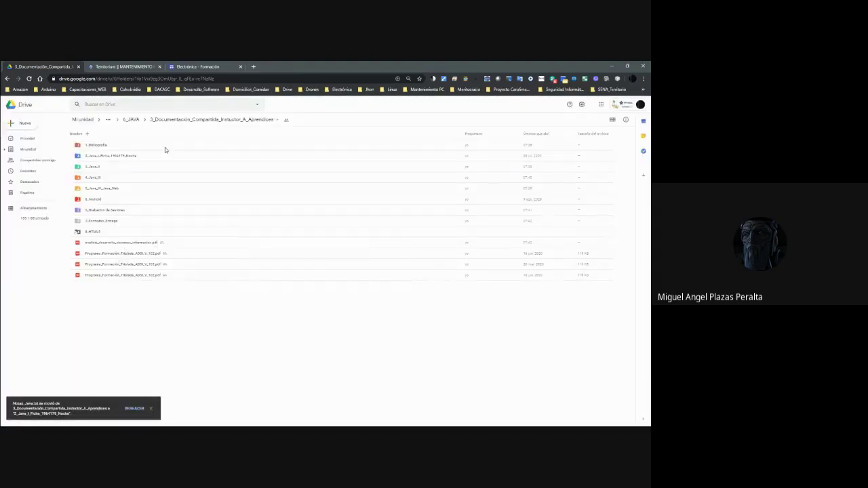
left_click(176, 122)
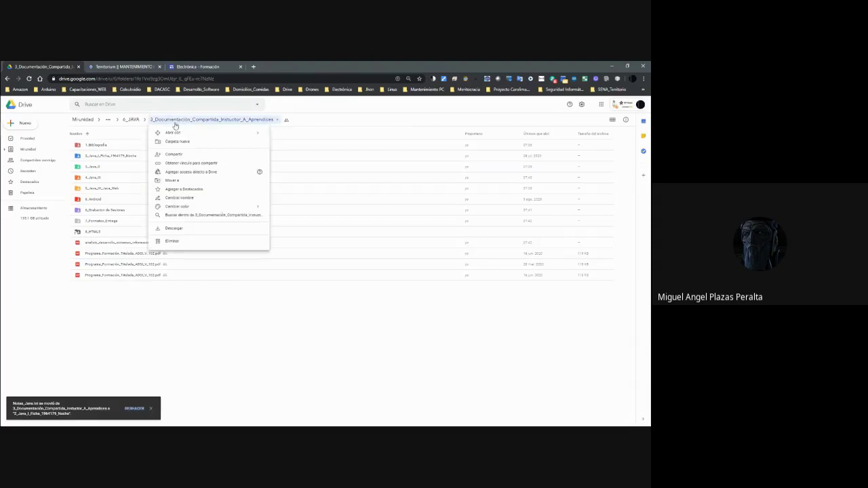
In 6_JAVA, rename the folder to 3_Documentación_Compartida_Instuctor_A_Aprendices_ADSI.
left_click(131, 119)
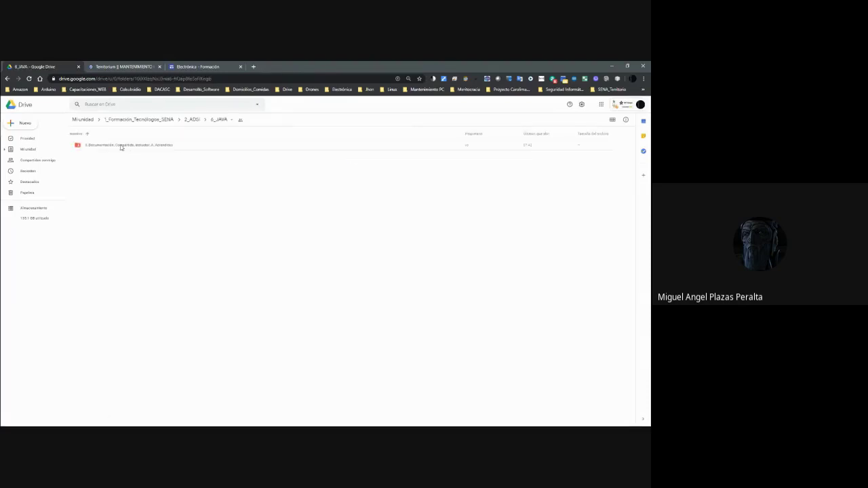
left_click(151, 147)
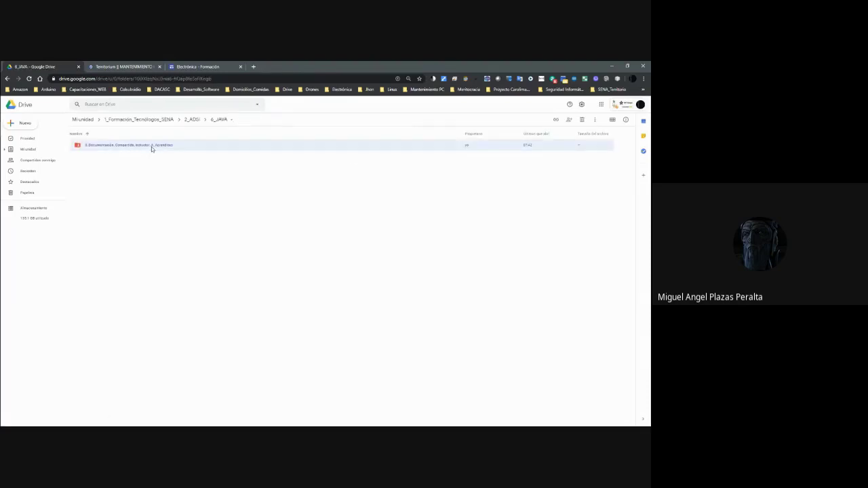
right_click(151, 146)
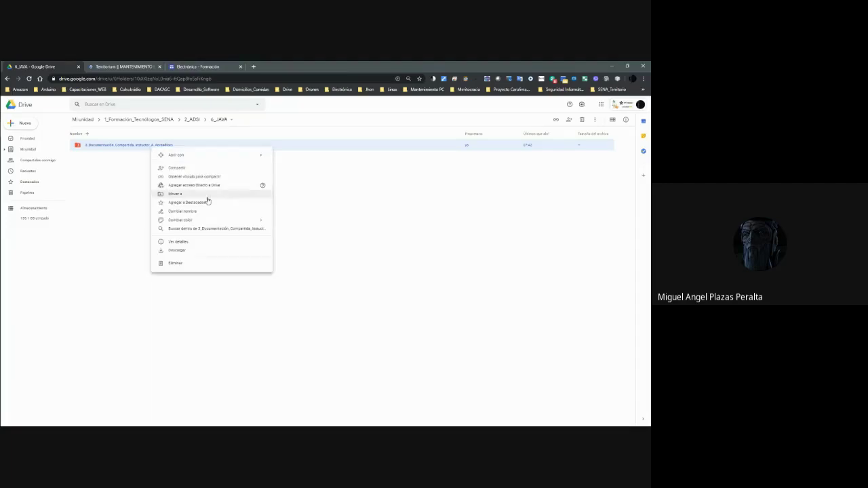
left_click(182, 211)
key("End")
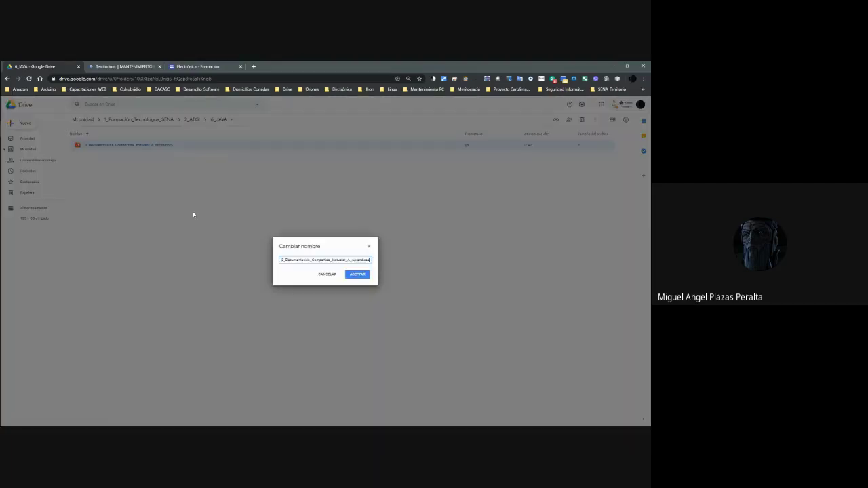
type("_ADSI")
key("Return")
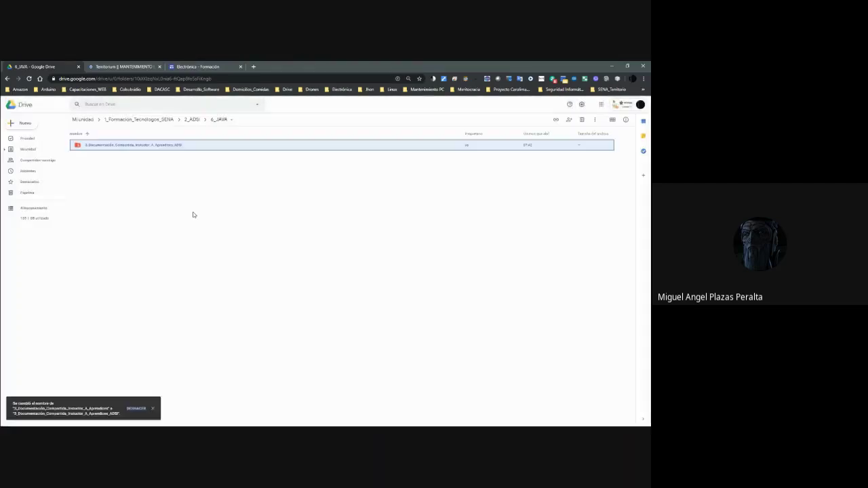
Go from My Drive through 3_Portafolio_SENA_ARMENIA_CDTI and the instructor portfolio into 6_Instructor.
left_click(27, 151)
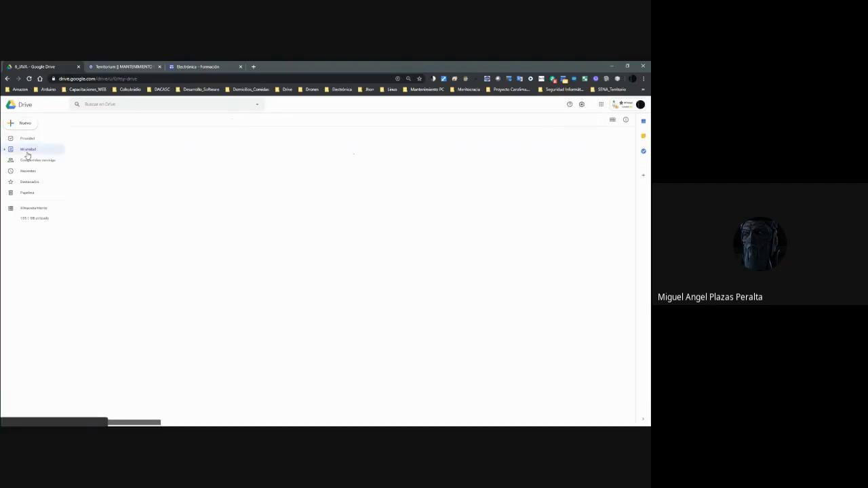
double_click(106, 258)
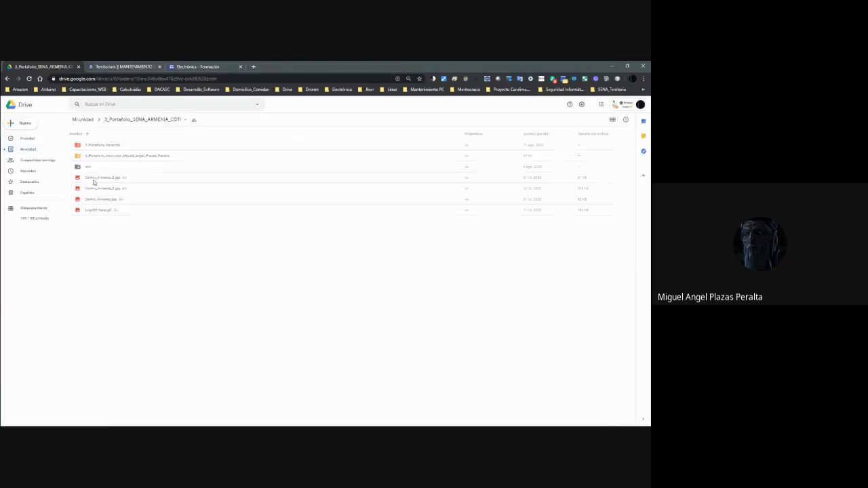
double_click(106, 157)
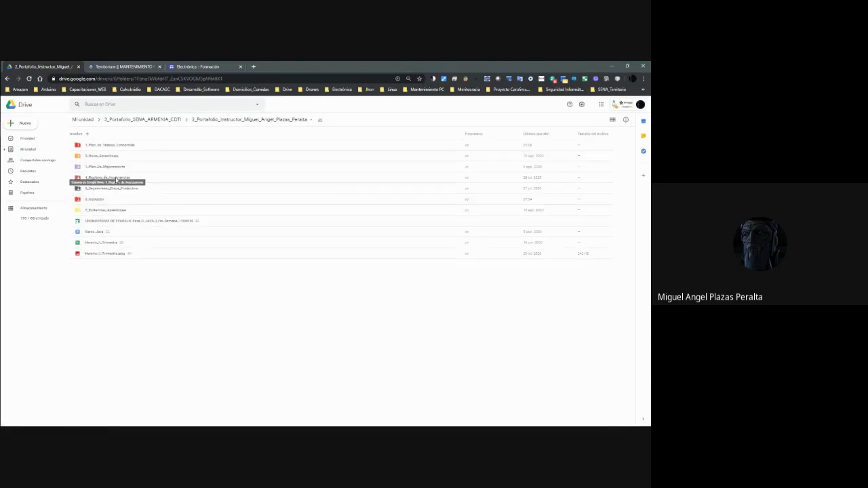
left_click(101, 168)
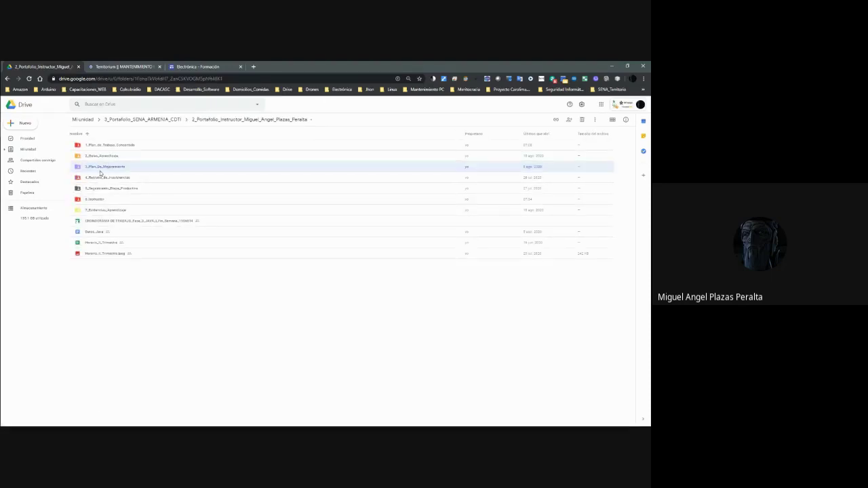
left_click(102, 199)
double_click(102, 199)
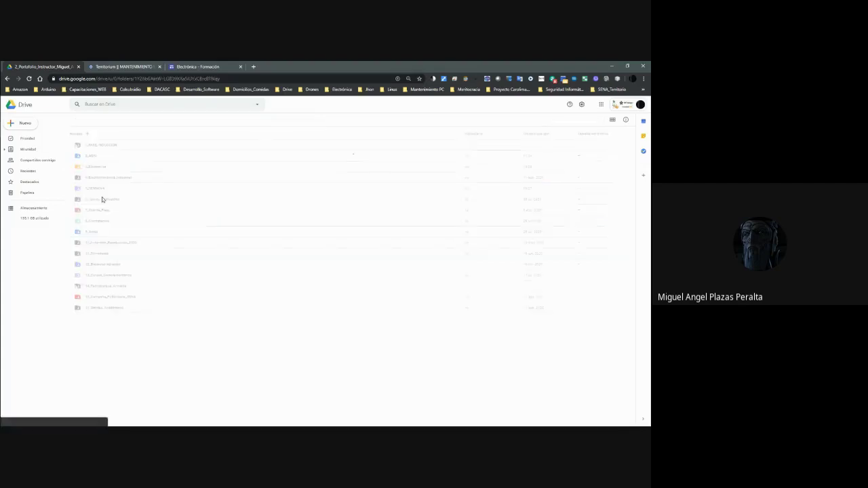
Open 2_ADSI > 7. Material de Apoyo and bring up the shared documentation folder's menu.
double_click(92, 156)
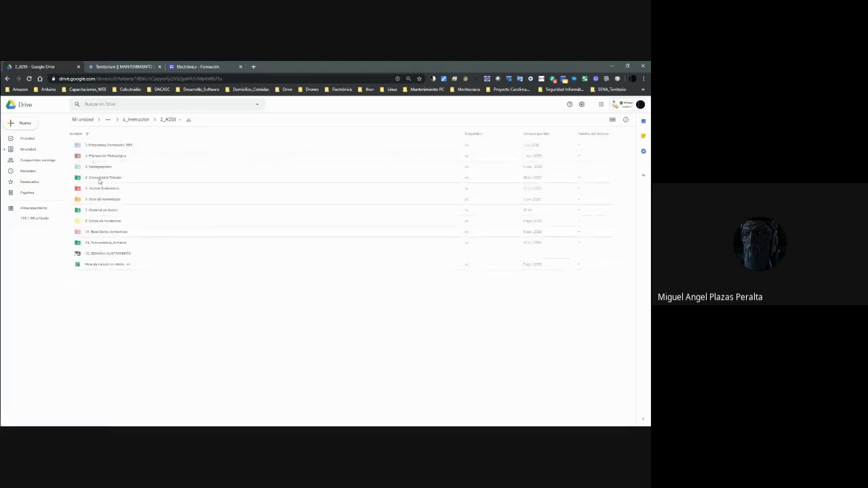
left_click(106, 212)
double_click(107, 212)
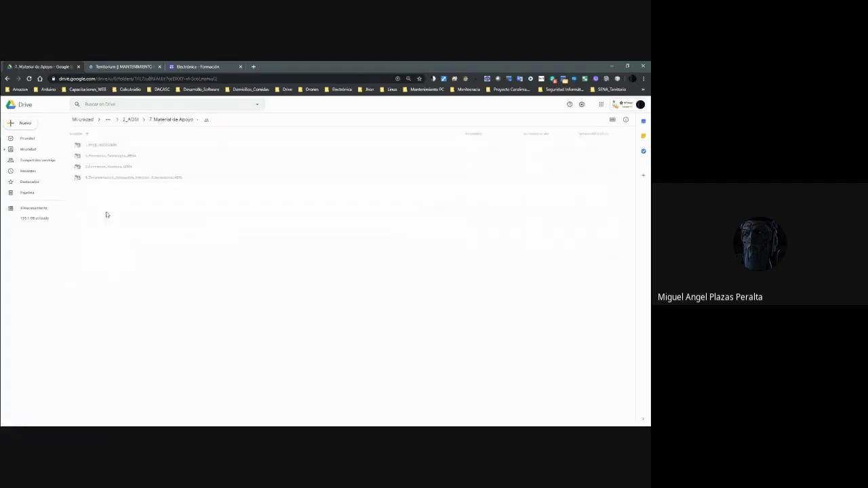
right_click(112, 179)
Open sharing for the Documentación_Compartida folder and view its shareable link.
left_click(150, 208)
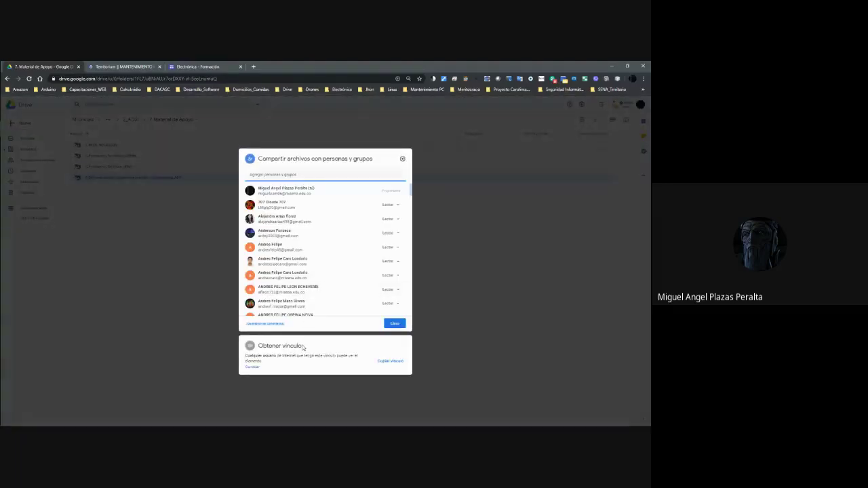
left_click(254, 366)
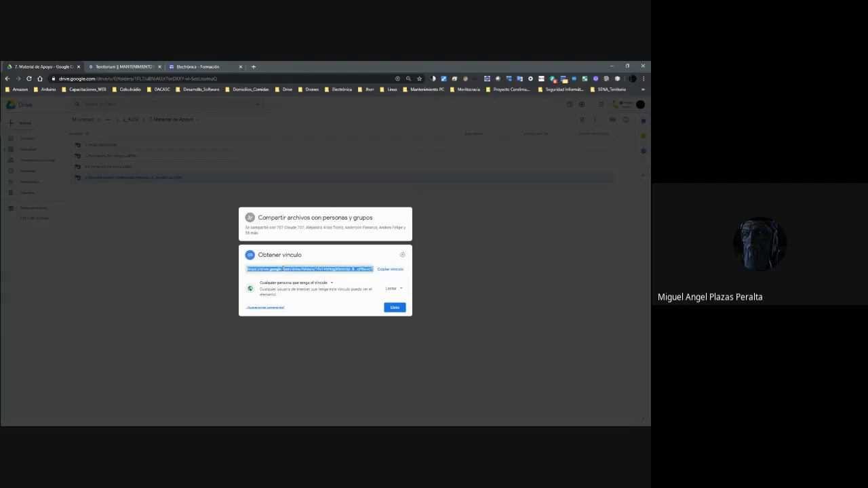
left_click(398, 306)
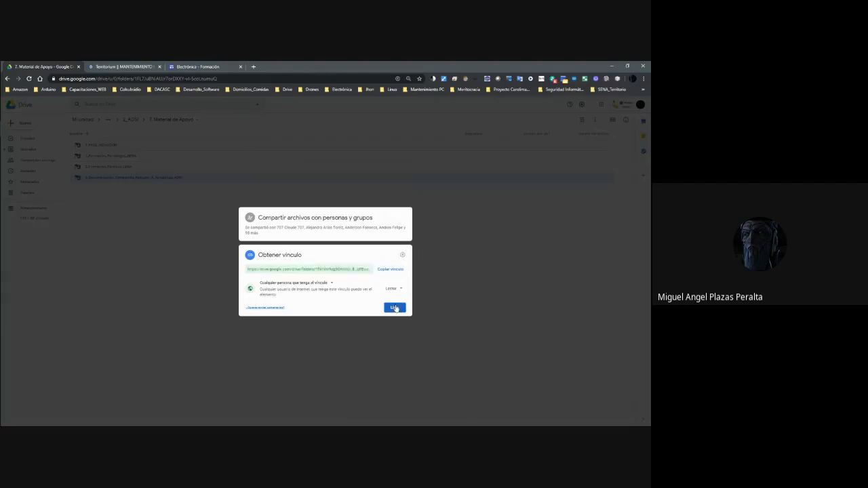
Reopen the folder's sharing settings, set anyone-with-the-link viewing and copy the link.
right_click(139, 177)
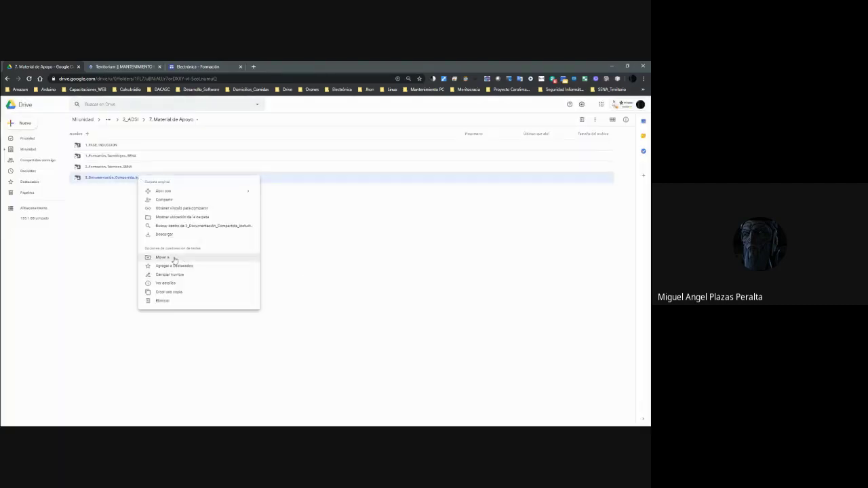
left_click(165, 200)
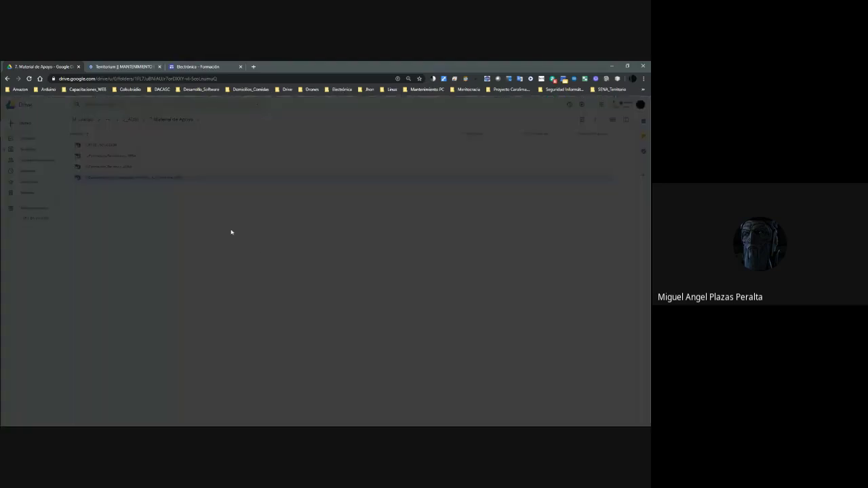
scroll(284, 230, "down", 2)
scroll(285, 222, "down", 10)
scroll(288, 222, "down", 12)
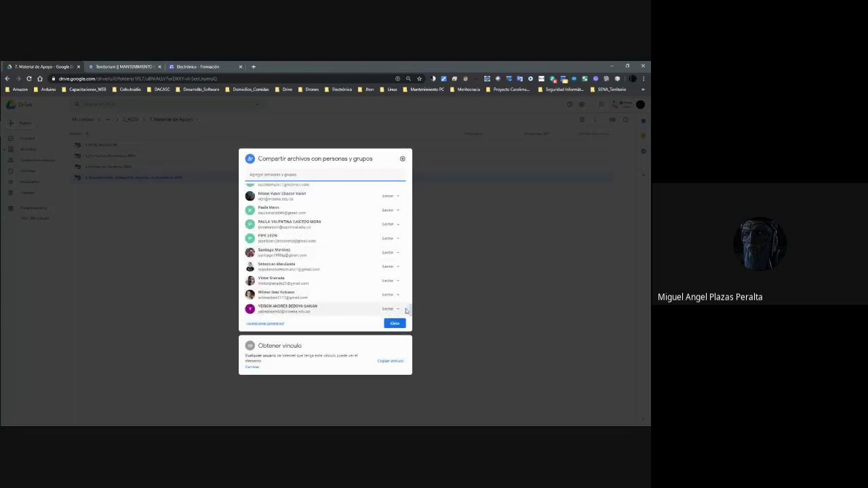
left_click_drag(409, 305, 409, 189)
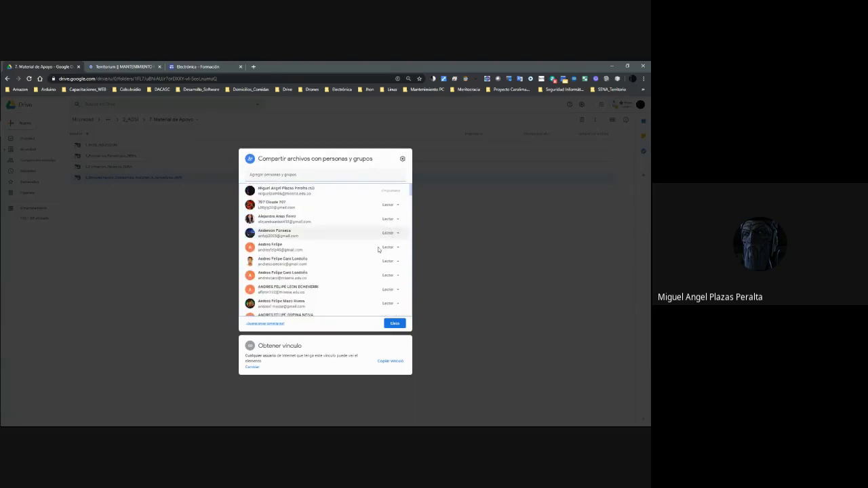
left_click(254, 366)
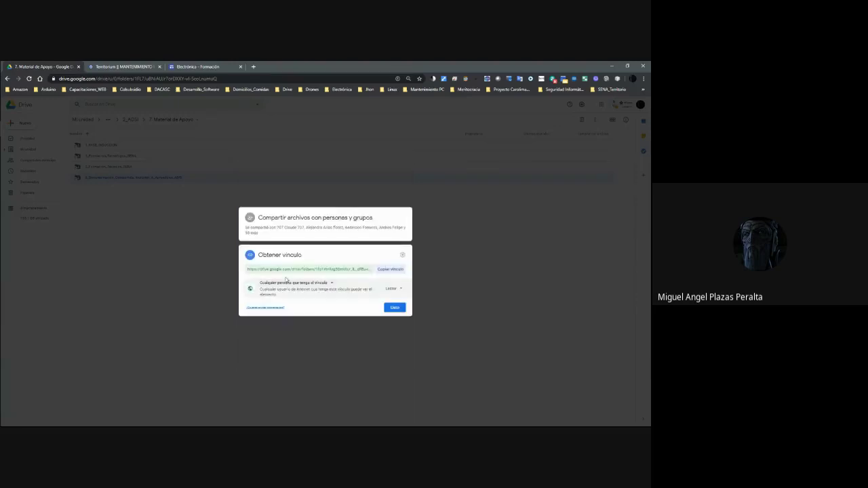
left_click(395, 307)
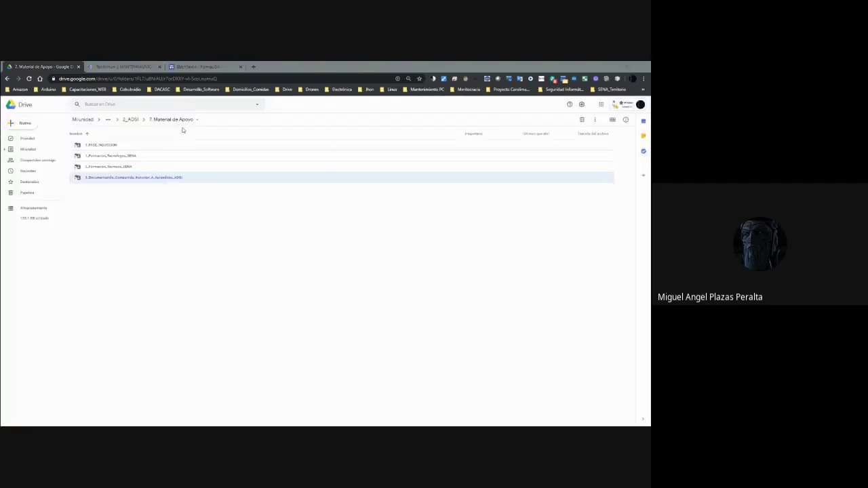
left_click(523, 423)
Paste the copied Drive folder link into the maximized Meet chat and send it, then return to Drive.
left_click(561, 95)
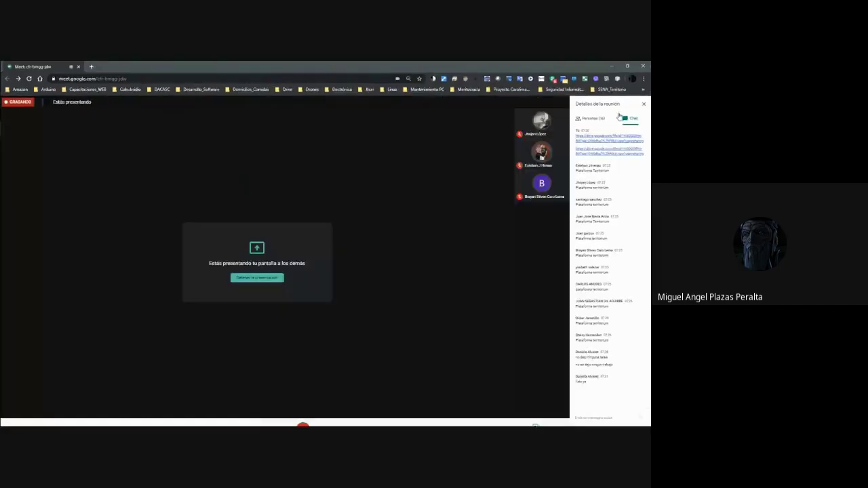
left_click(599, 416)
key("ctrl+v")
key("Return")
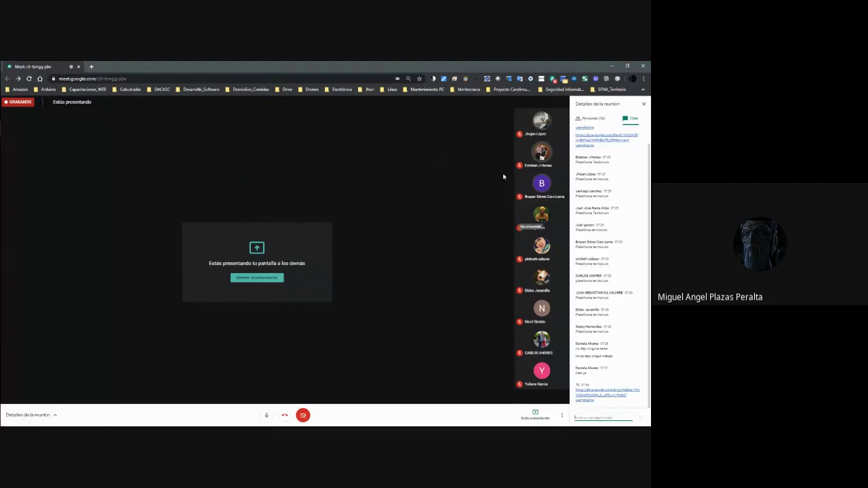
left_click(611, 66)
left_click(263, 273)
Select the shared documentation folder in 7. Material de Apoyo.
left_click(151, 177)
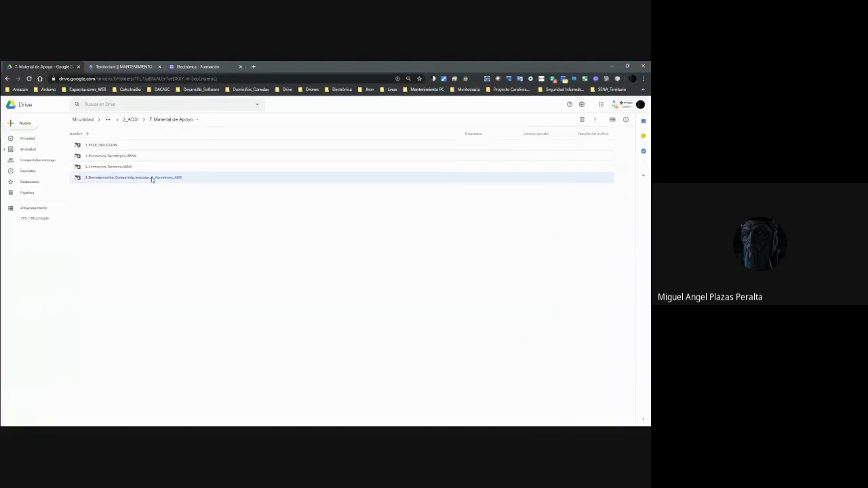
left_click(99, 192)
left_click(104, 179)
Duplicate the Territorium profile page in a new tab placed third, then return to Drive.
left_click(118, 67)
left_click(160, 78)
key("ctrl+c")
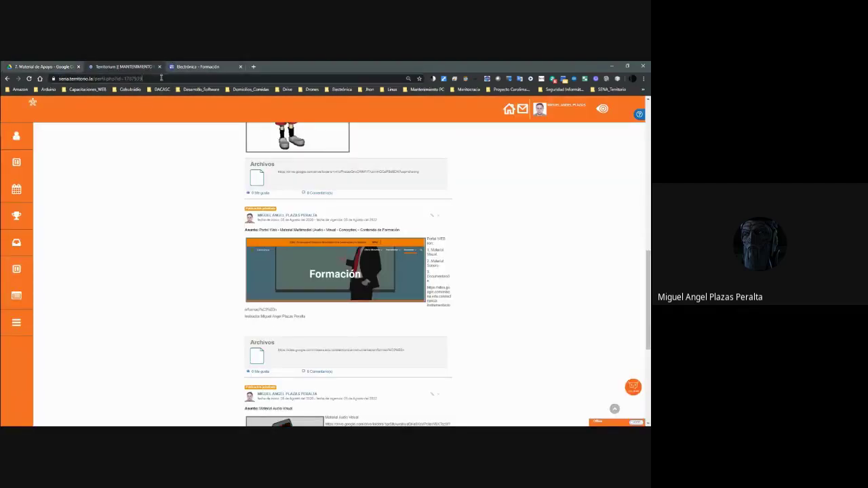
left_click(253, 66)
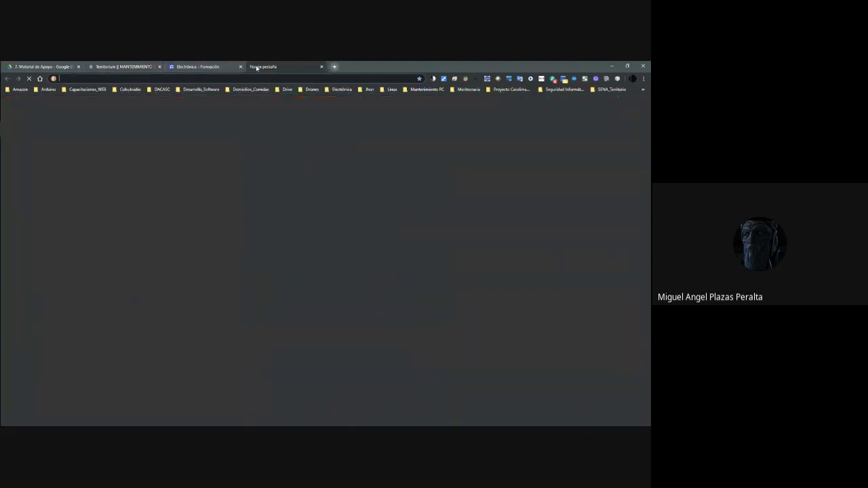
key("ctrl+v")
key("Return")
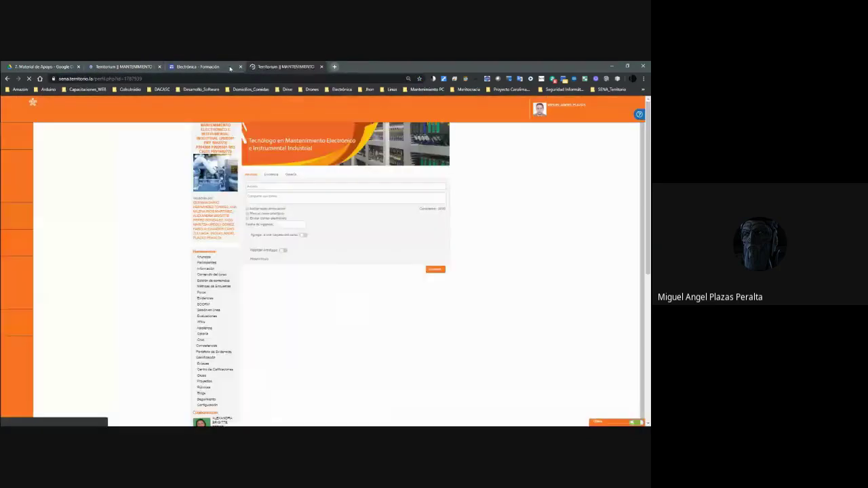
left_click_drag(278, 66, 204, 66)
left_click(69, 66)
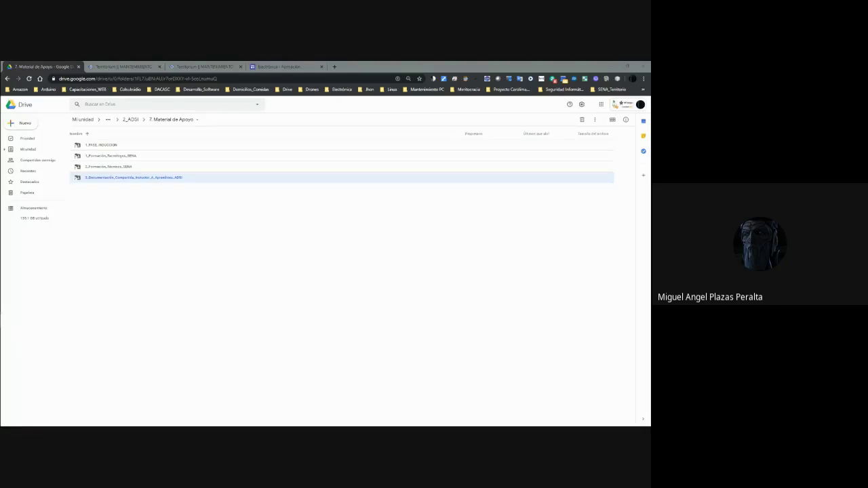
Select the documentation folder, then scroll the second Territorium profile tab to the Formación post.
left_click(139, 191)
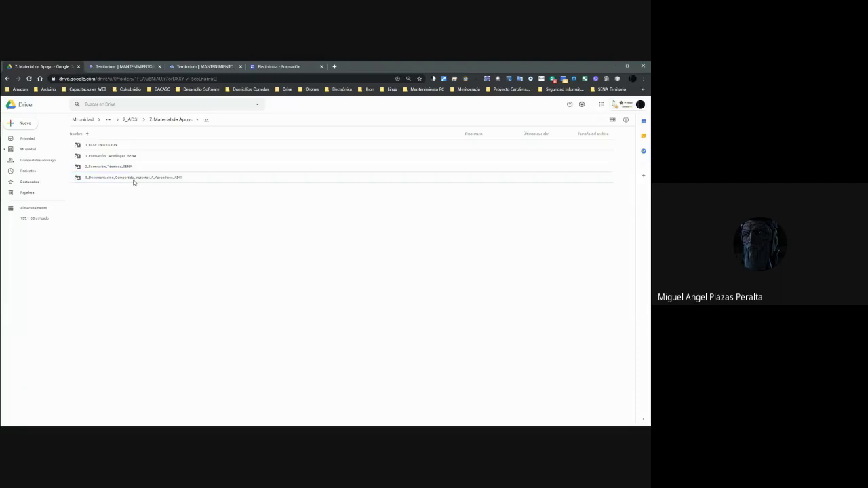
left_click(134, 179)
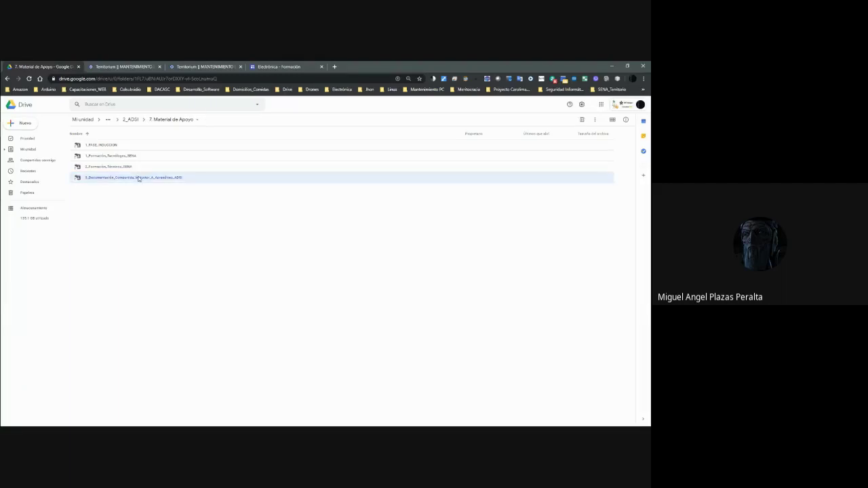
left_click(191, 66)
scroll(312, 277, "down", 10)
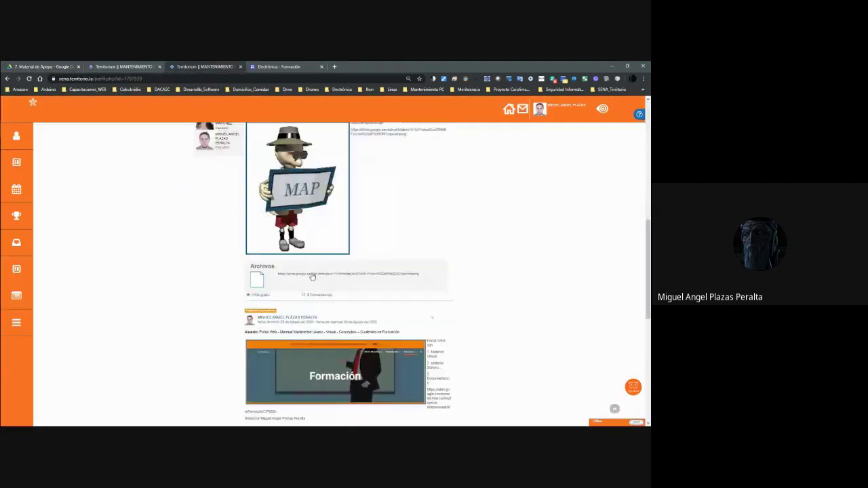
scroll(312, 277, "down", 5)
scroll(325, 285, "up", 5)
scroll(344, 295, "down", 5)
scroll(345, 295, "up", 3)
Open the Formación portal link in a new tab, then return to the Territorium tab and Drive.
left_click(348, 289)
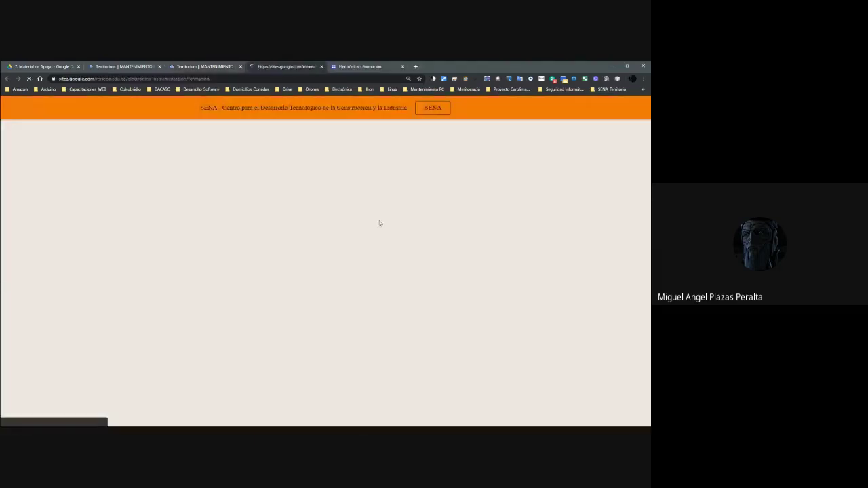
mouse_move(591, 139)
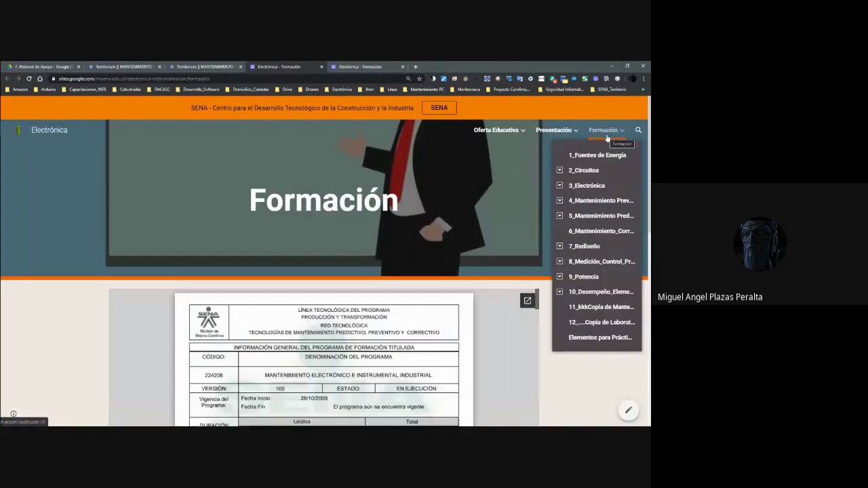
mouse_move(554, 130)
left_click(203, 67)
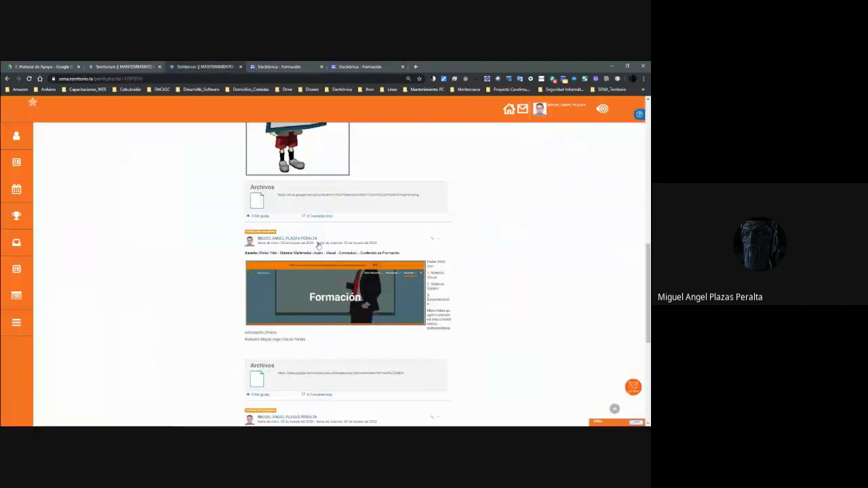
scroll(179, 147, "down", 1)
key("ctrl+l")
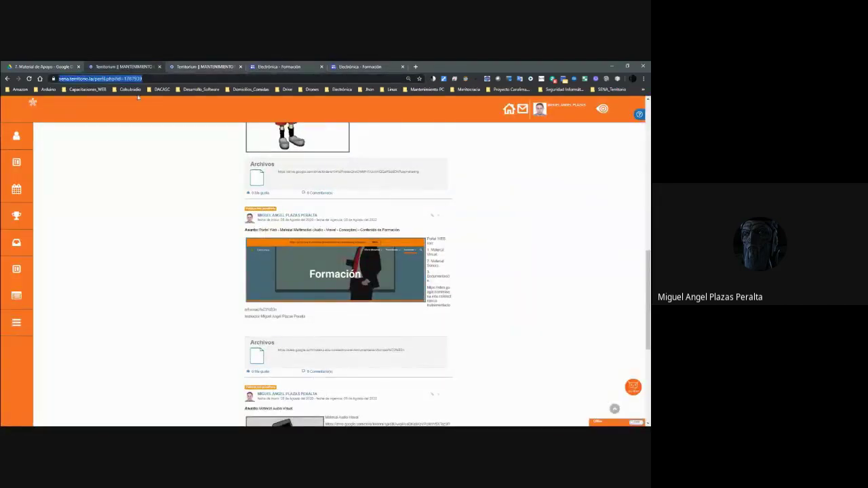
key("ctrl+1")
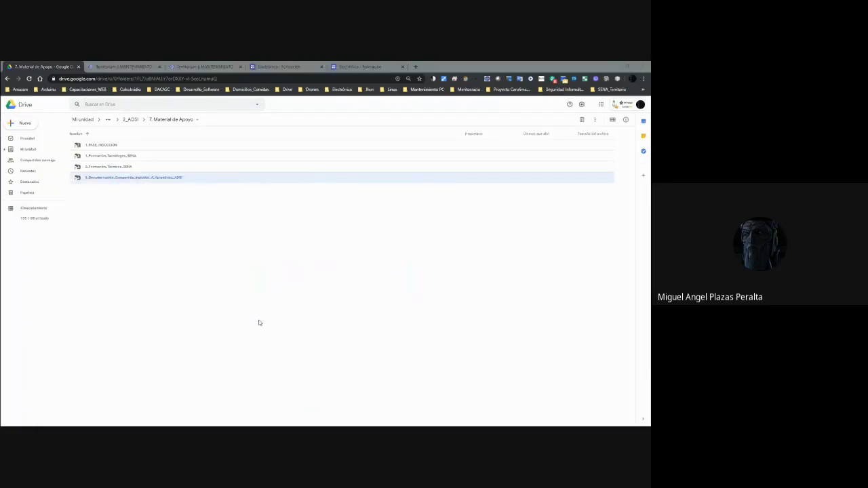
Return from Meet to Drive and bring up the documentation folder's actions.
key("alt+Tab")
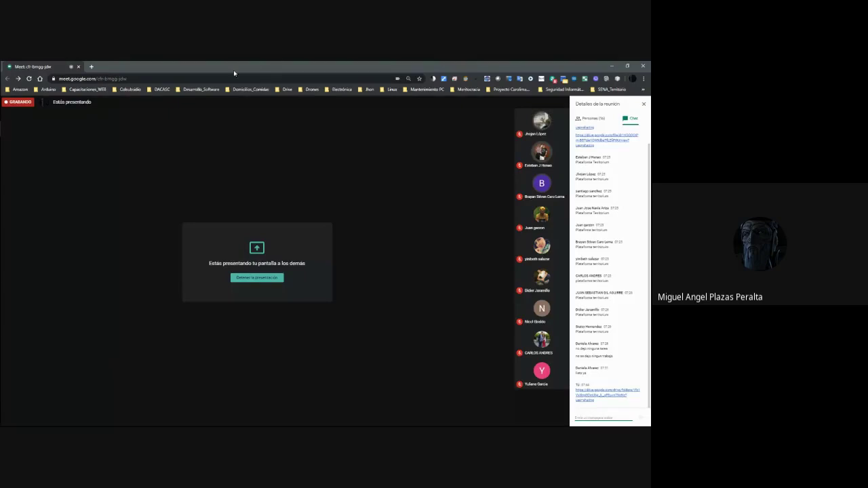
key("alt+Tab")
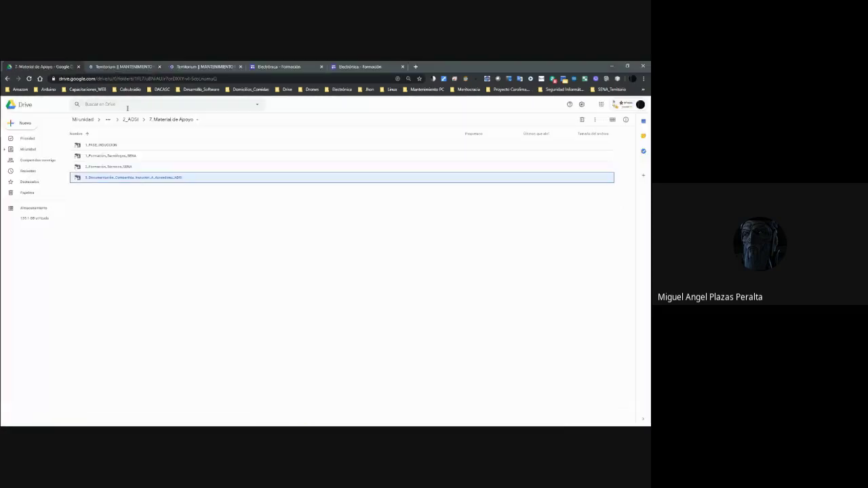
left_click(147, 179)
right_click(148, 179)
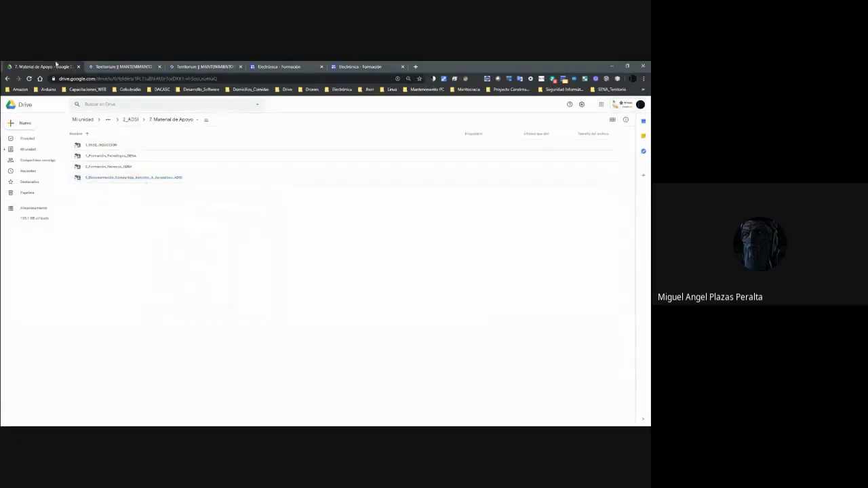
Check both Territorium tabs, start a Meet chat message, then come back to Drive.
left_click(203, 66)
left_click(153, 67)
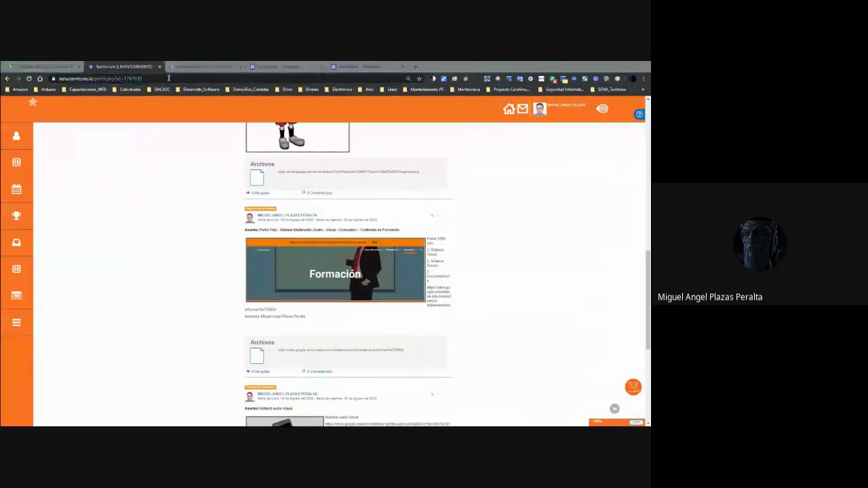
key("alt+Tab")
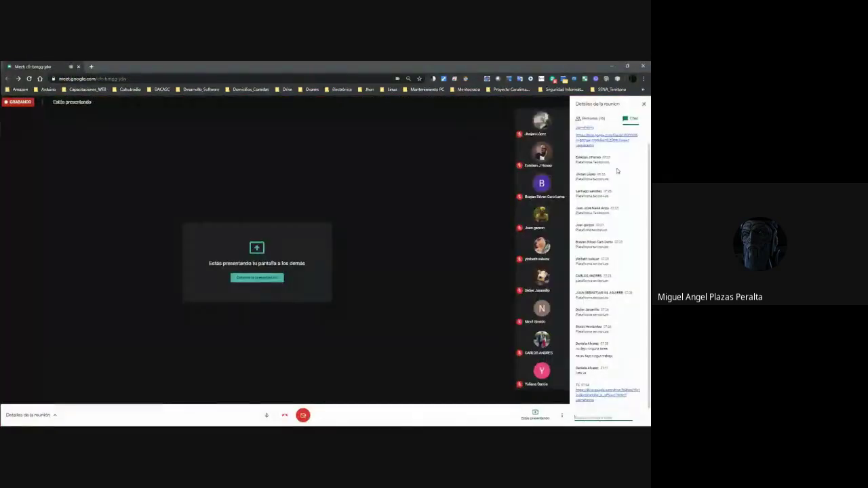
left_click(606, 417)
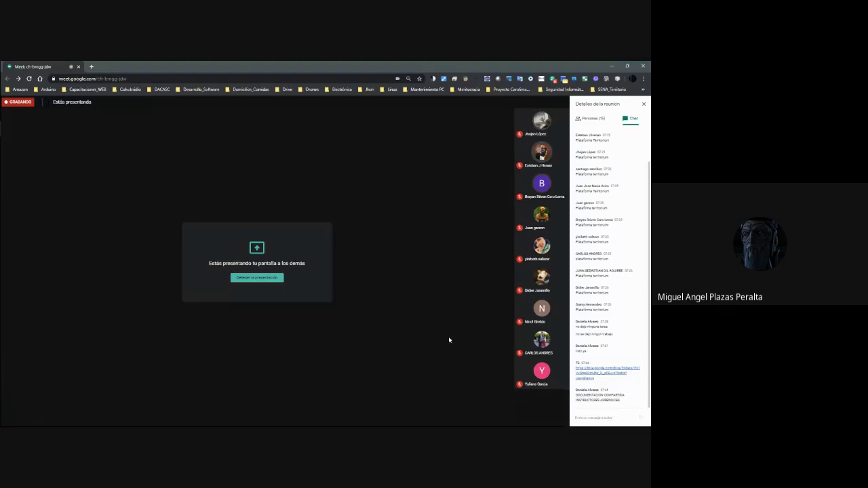
key("alt+Tab")
Open the documentation folder's link-sharing dialog, close it, and briefly check Meet.
left_click(64, 66)
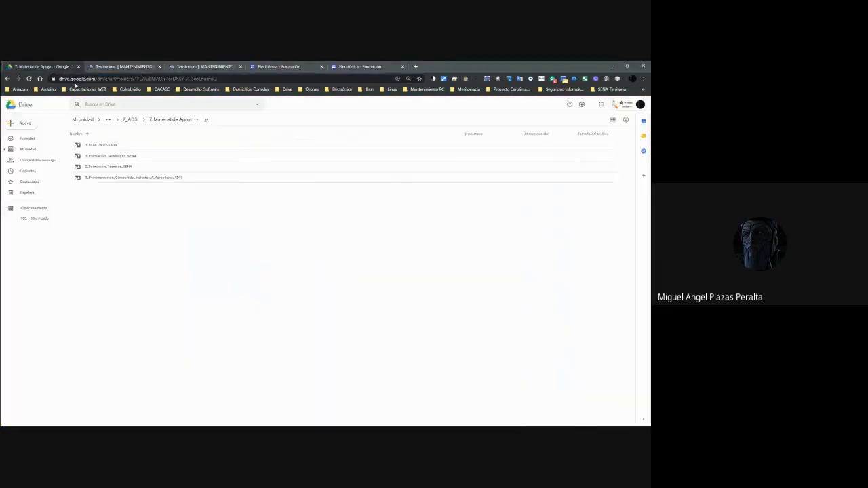
right_click(160, 179)
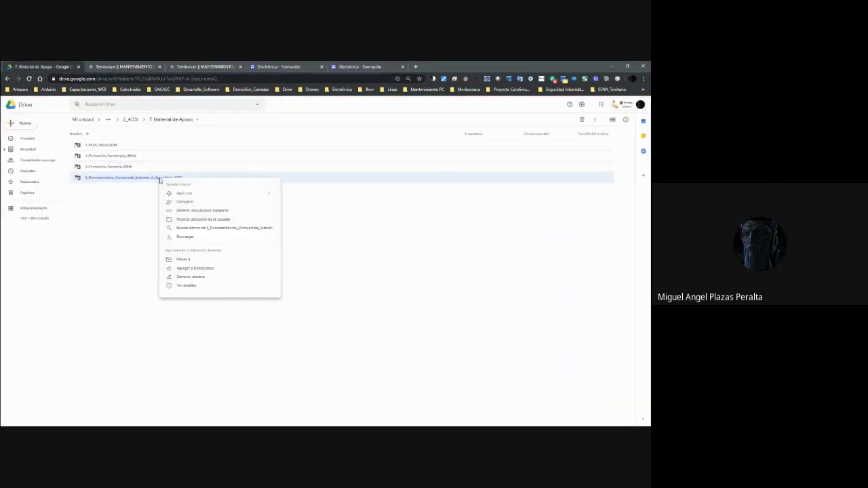
left_click(199, 211)
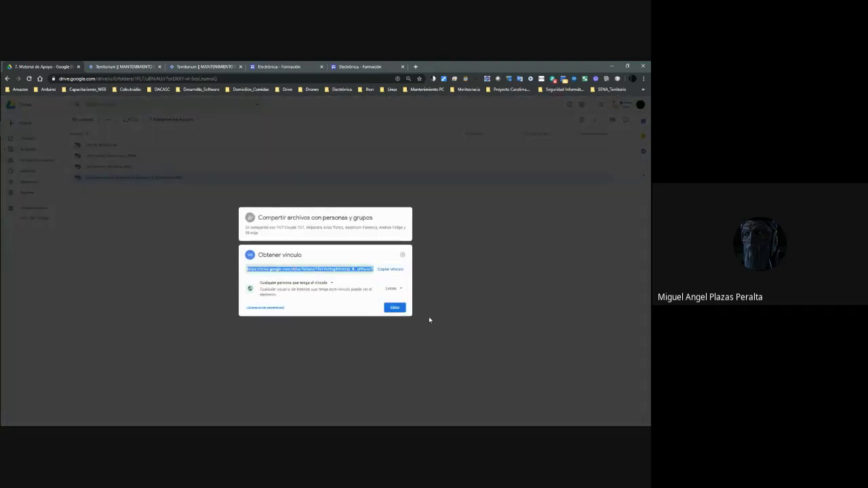
left_click(394, 307)
key("alt+Tab")
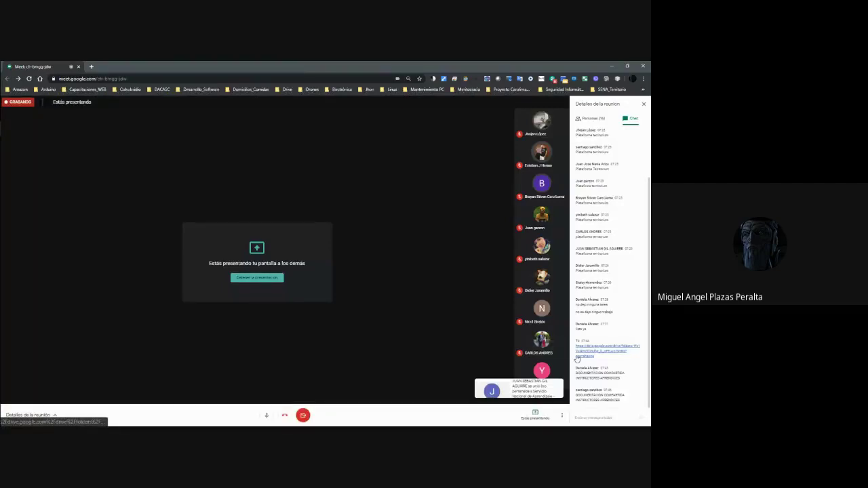
key("alt+Tab")
Copy the 3_Documentación_Compartida_Instuctor_A_Aprendices_ADSI folder's share link from its sharing settings.
right_click(130, 177)
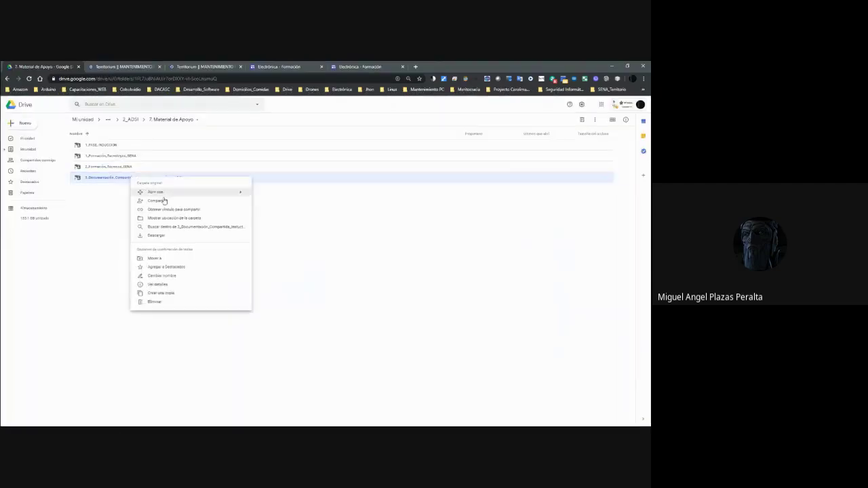
left_click(164, 201)
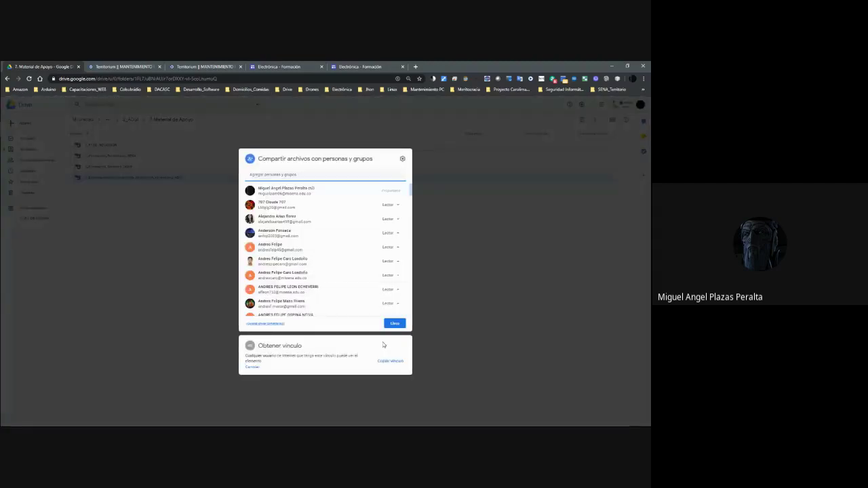
left_click(387, 362)
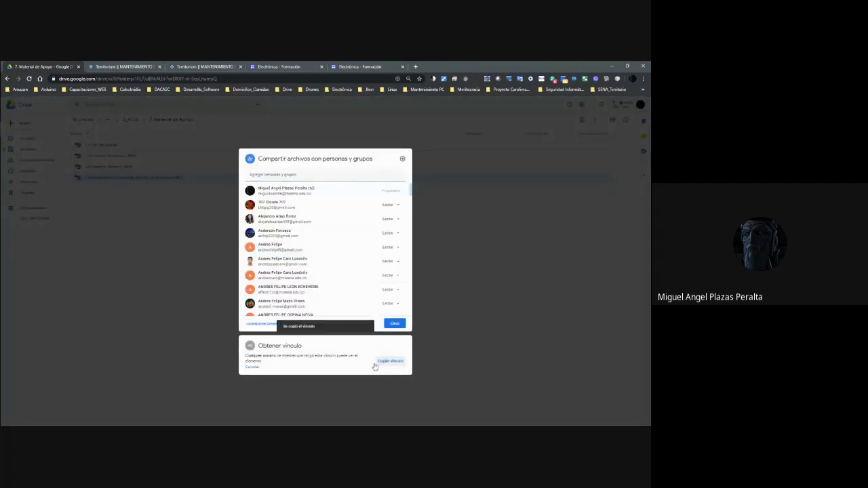
left_click(252, 368)
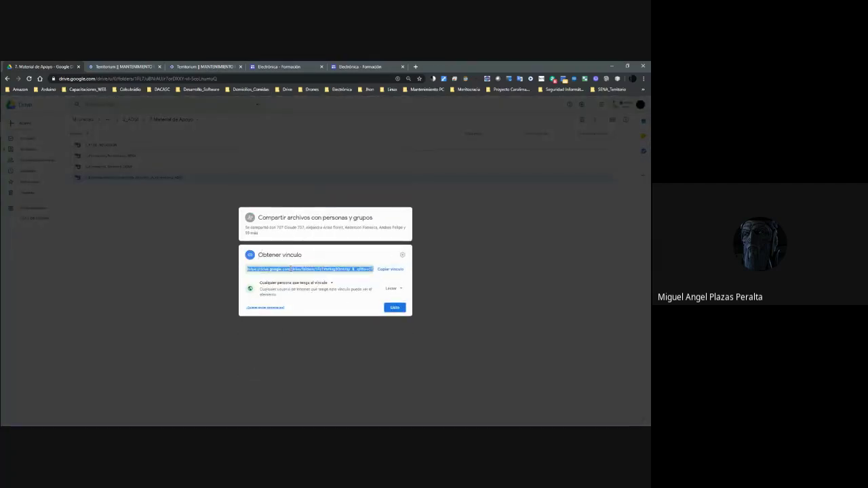
left_click(393, 310)
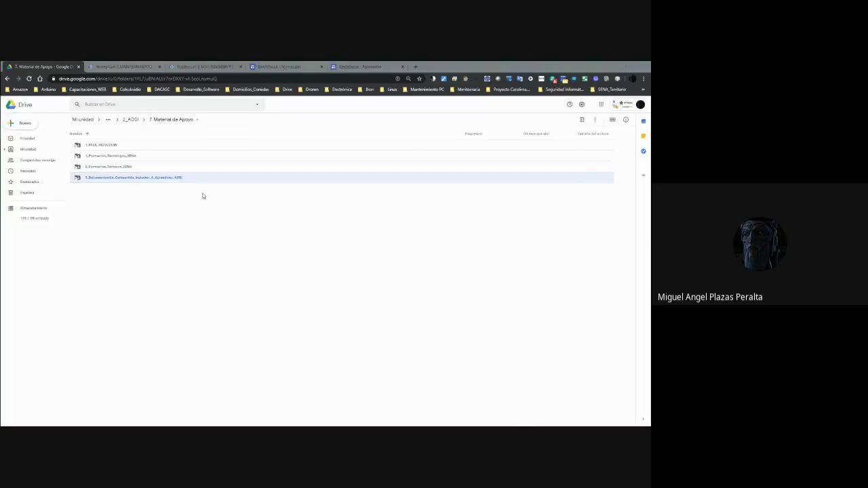
Paste the folder link into the Meet chat, send it, and return to Drive.
key("alt+Tab")
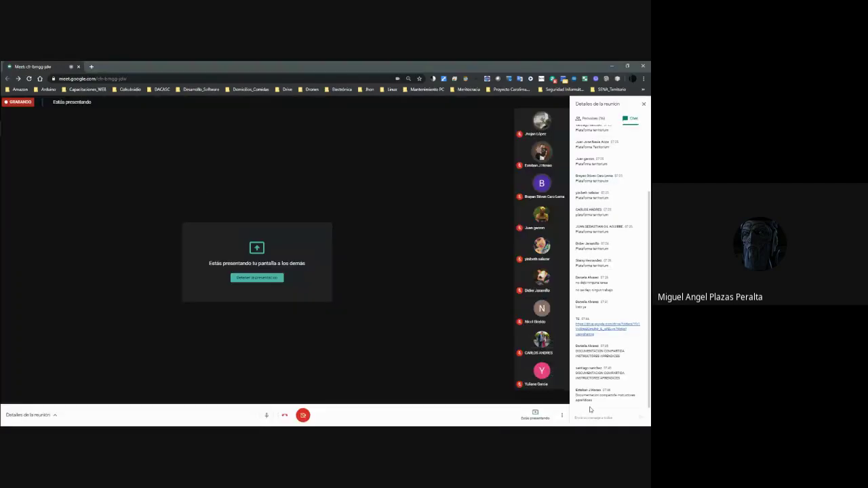
left_click(585, 417)
key("ctrl+v")
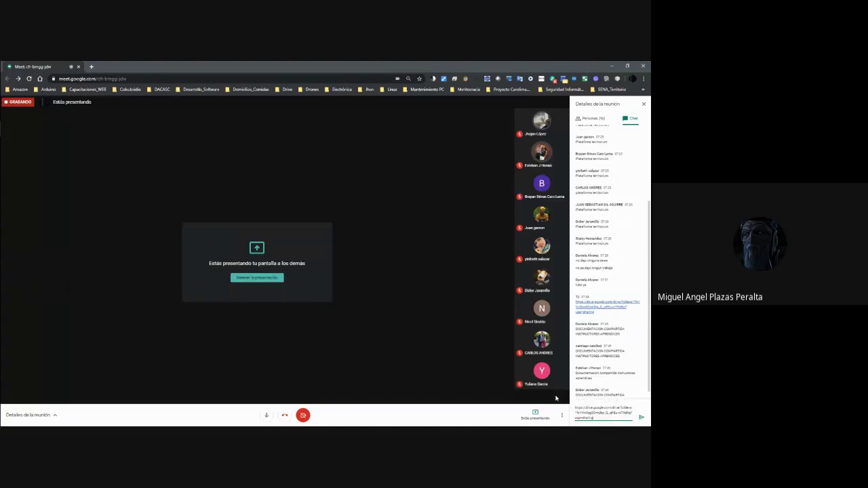
key("Return")
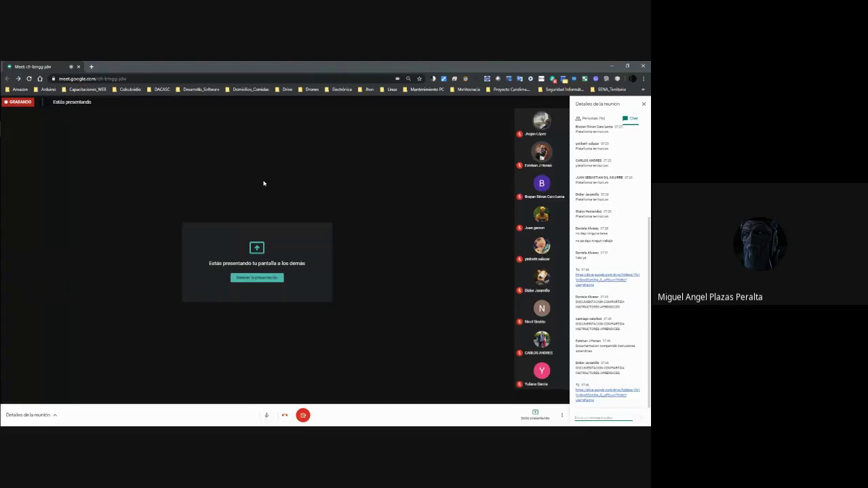
key("alt+Tab")
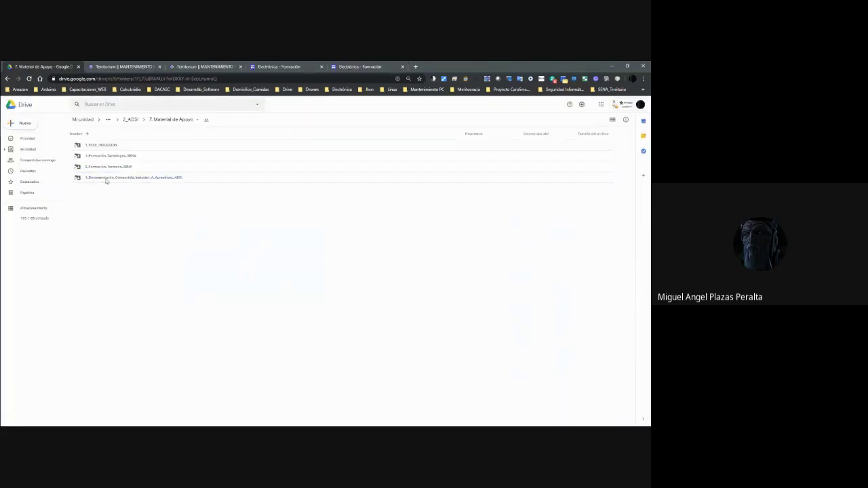
Show the documentation folder name enlarged with Magnifier at 700%, then restore and return to Meet.
left_click(179, 180)
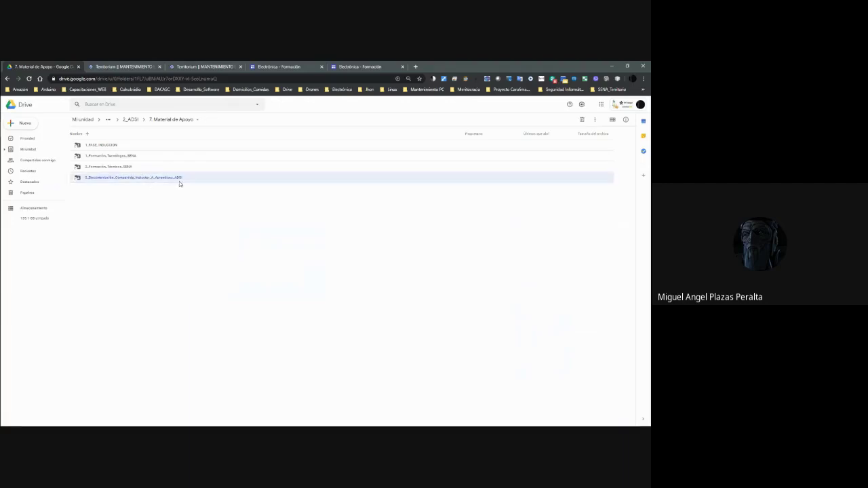
left_click(133, 181)
key("super+plus")
left_click(140, 164)
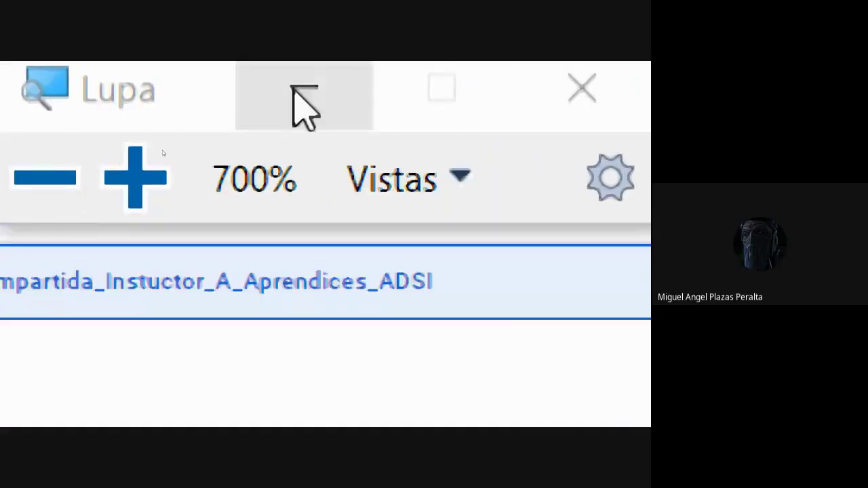
left_click(275, 95)
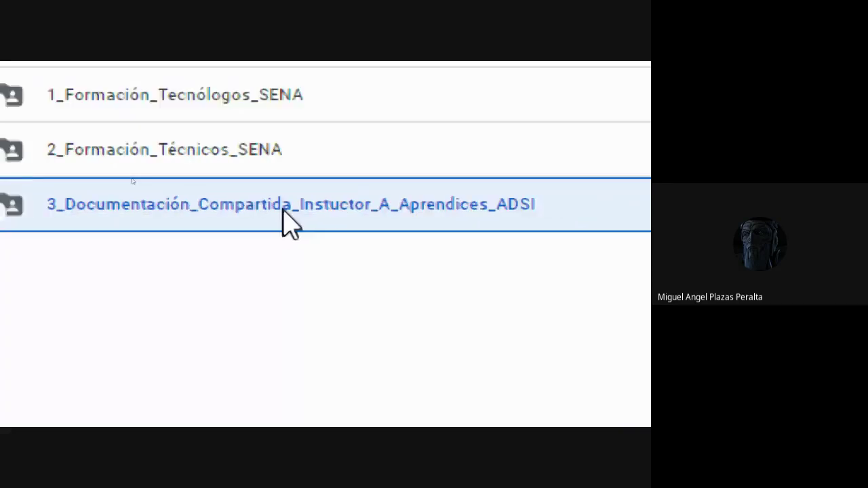
key("super+Escape")
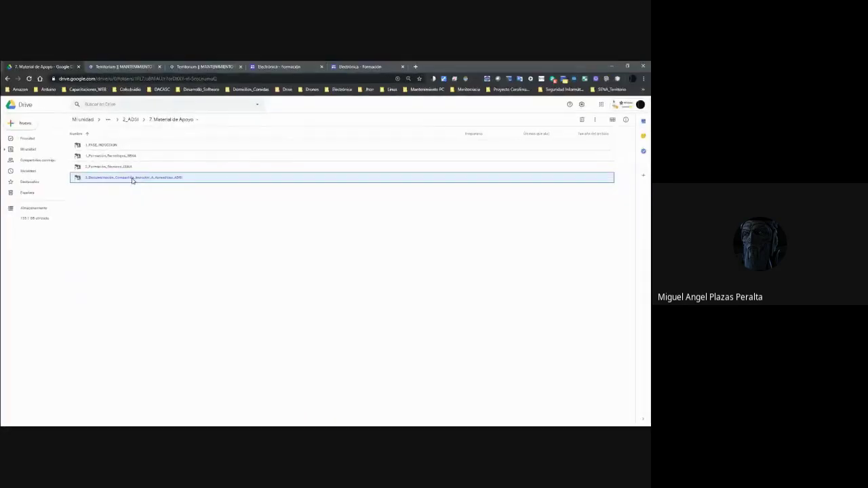
key("alt+Tab")
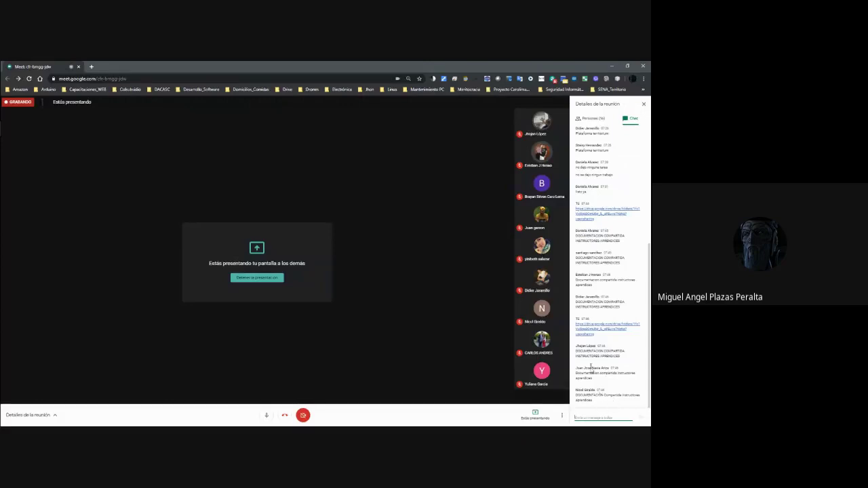
Scroll through the Meet chat replies, then minimize Meet to reveal the Drive folder.
scroll(587, 339, "up", 3)
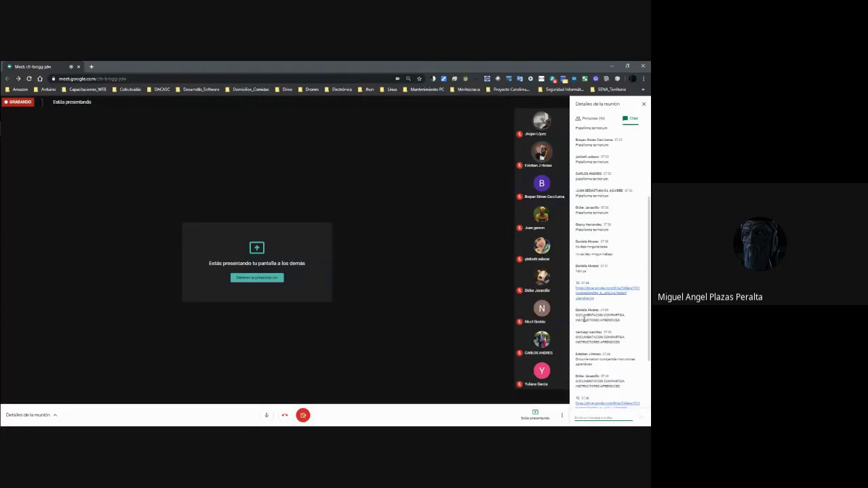
scroll(595, 324, "down", 4)
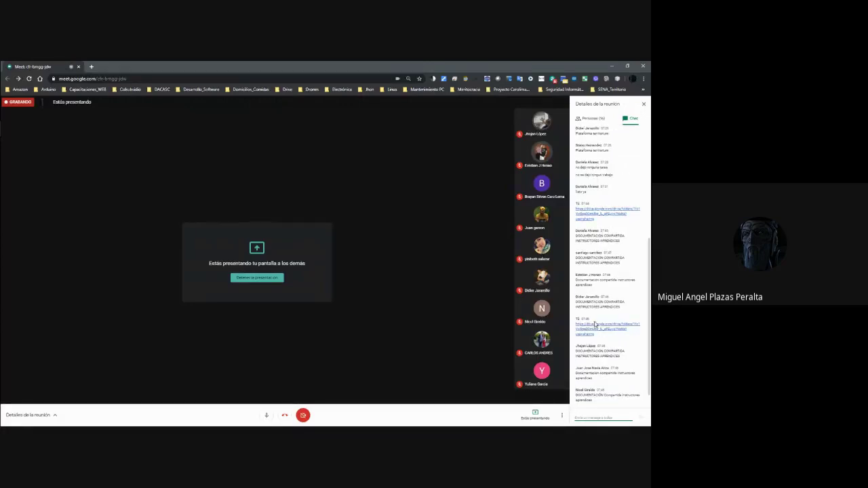
scroll(595, 323, "up", 6)
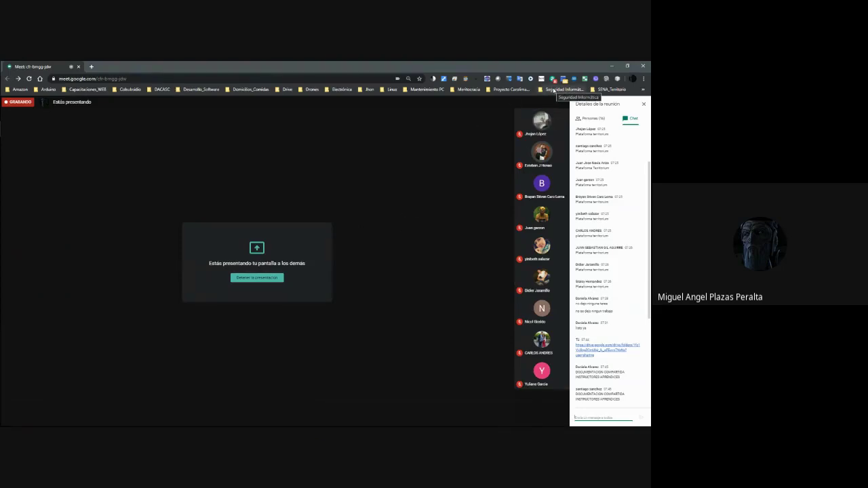
left_click(611, 66)
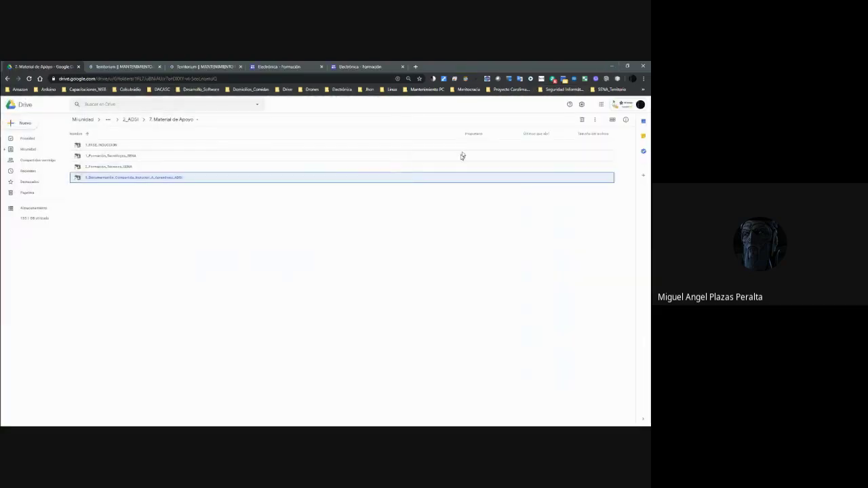
Open 3_Documentación_Compartida_Instuctor_A_Aprendices_ADSI and look over its subfolders.
left_click(136, 179)
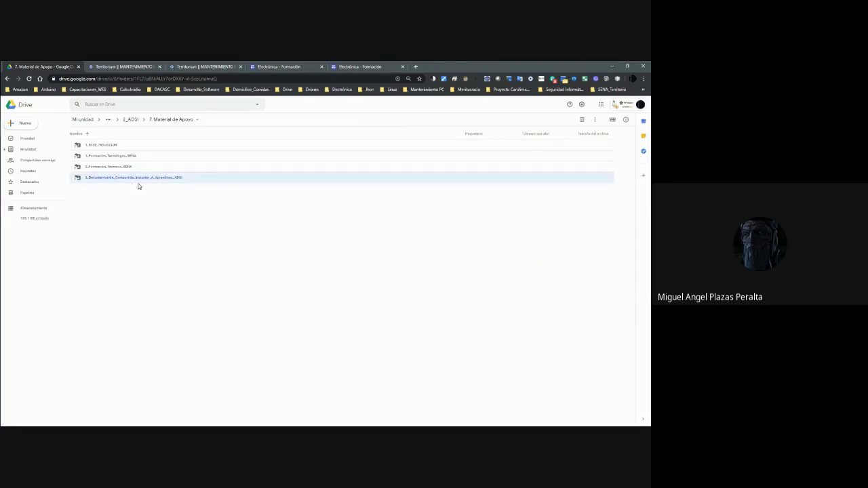
double_click(128, 179)
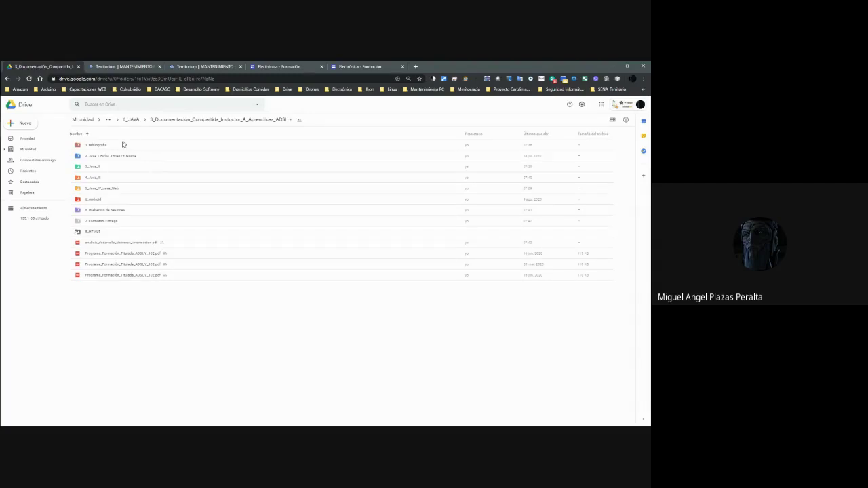
left_click(114, 208)
left_click(110, 222)
left_click(100, 233)
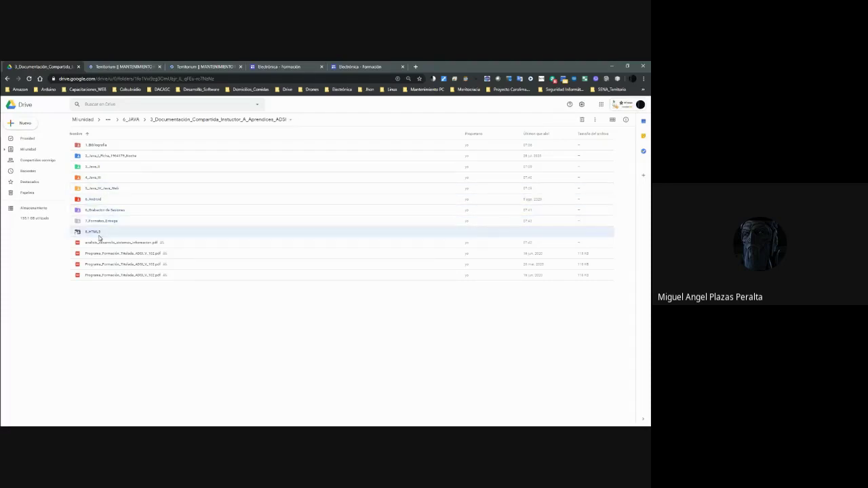
left_click(167, 318)
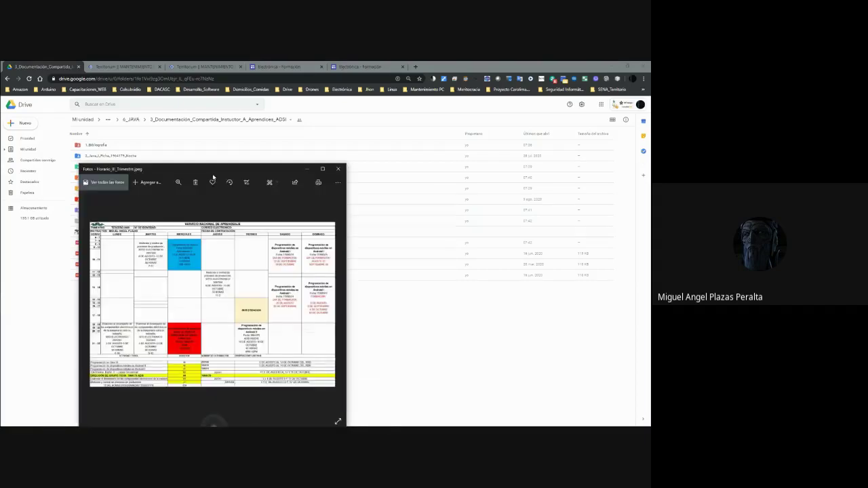
Maximize then put away the class schedule image, and peek into 4_Java_III.
left_click(323, 169)
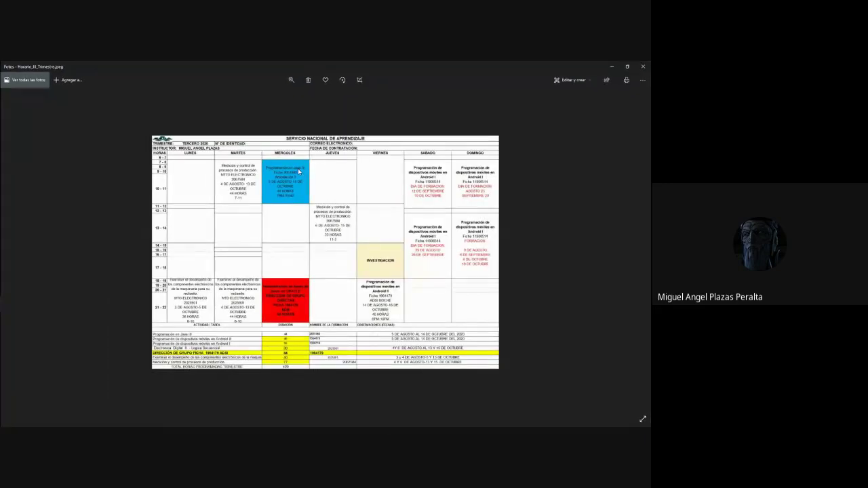
left_click(610, 67)
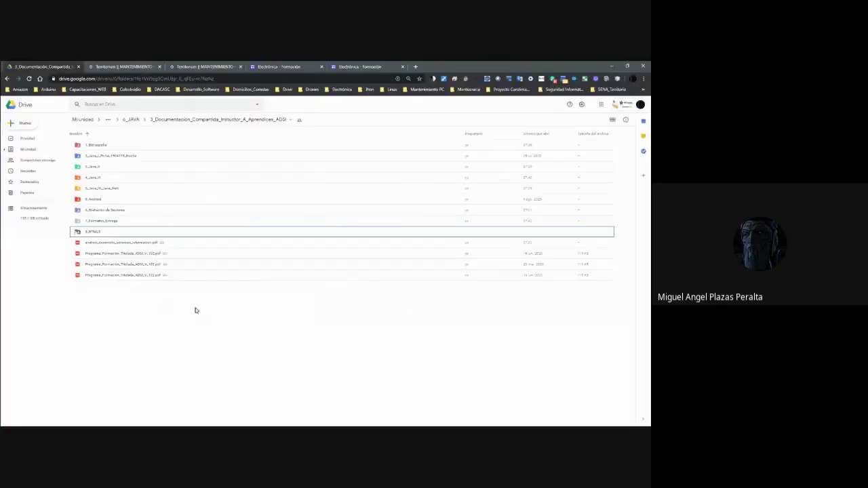
double_click(98, 178)
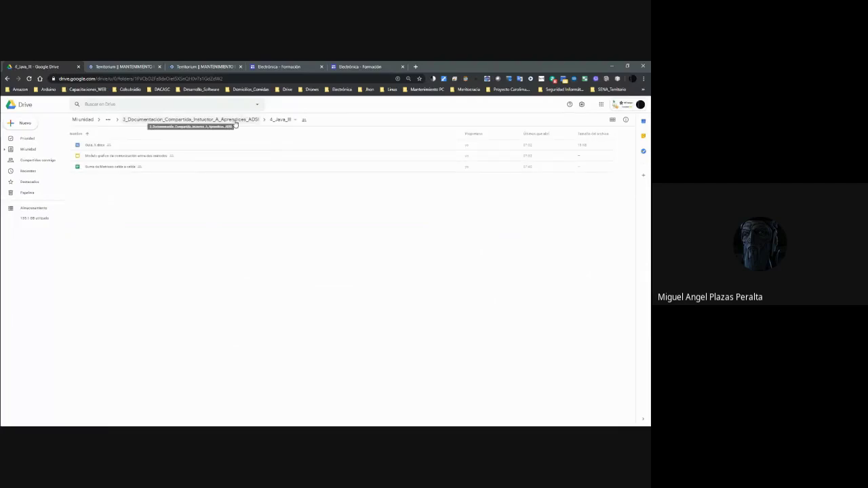
left_click(235, 122)
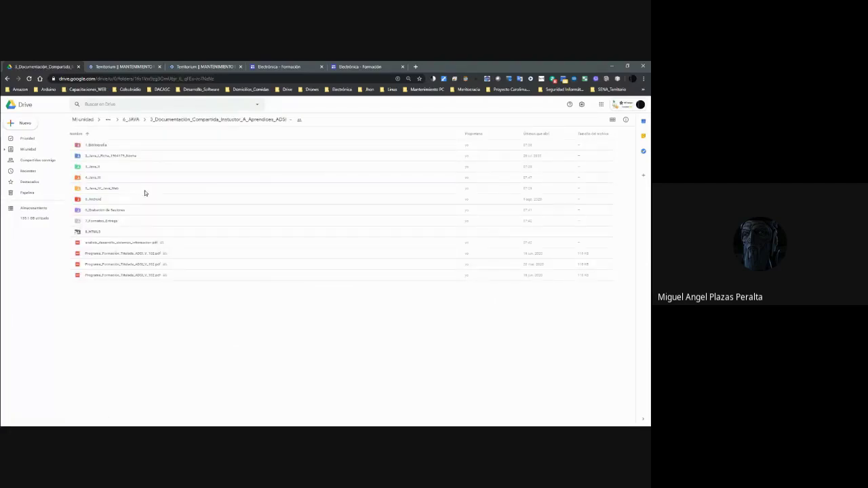
Browse the shared folder's subfolders and look inside 8_HTML5 before going back.
left_click(102, 157)
left_click(102, 148)
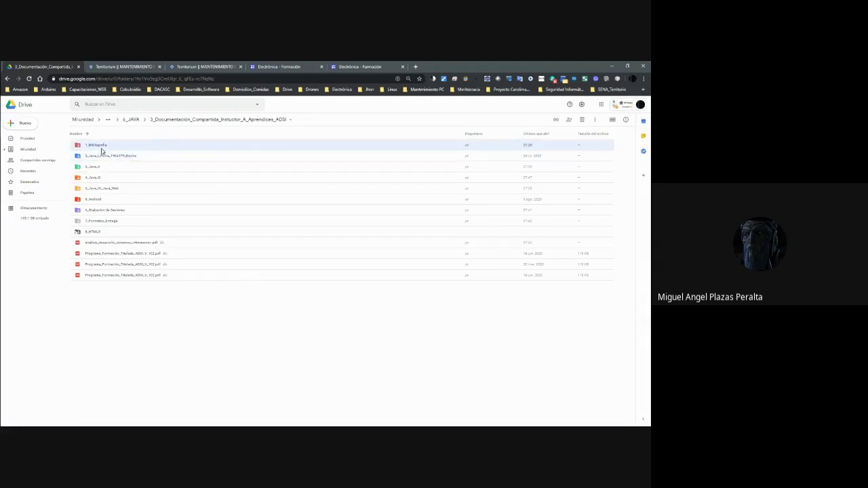
left_click(110, 212)
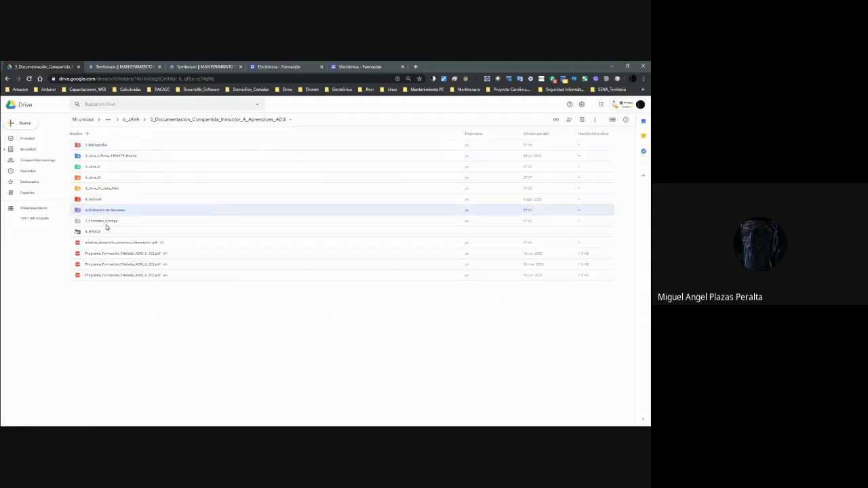
left_click(93, 234)
double_click(93, 235)
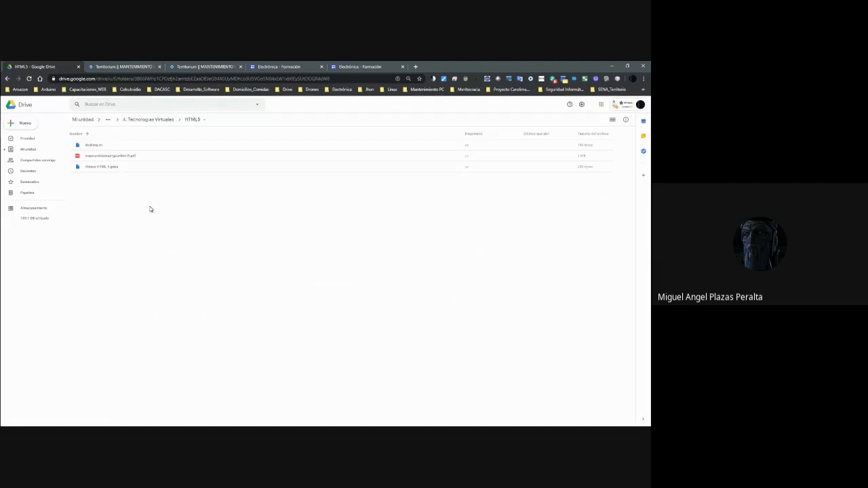
key("alt+Left")
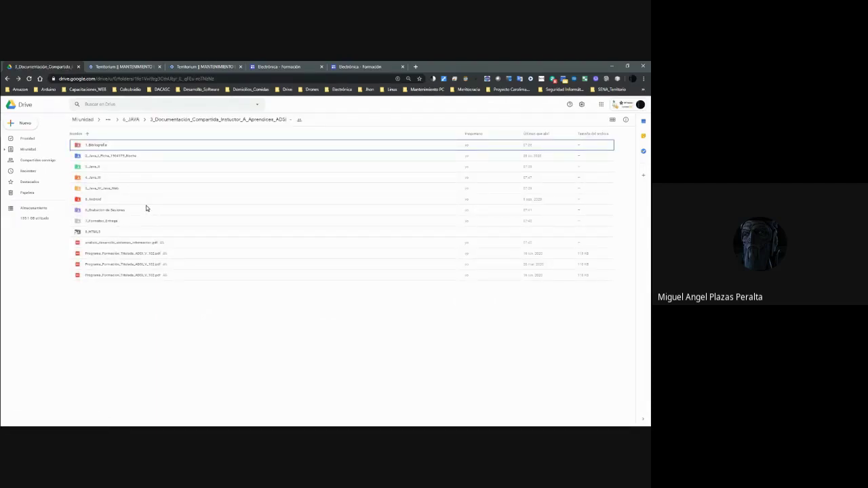
Look inside the Android folder, then return and open 4_Java_III.
left_click(93, 201)
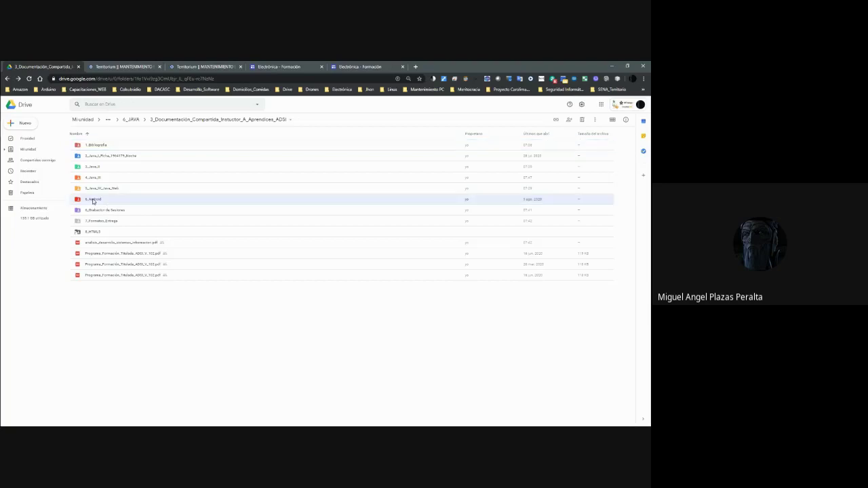
double_click(94, 200)
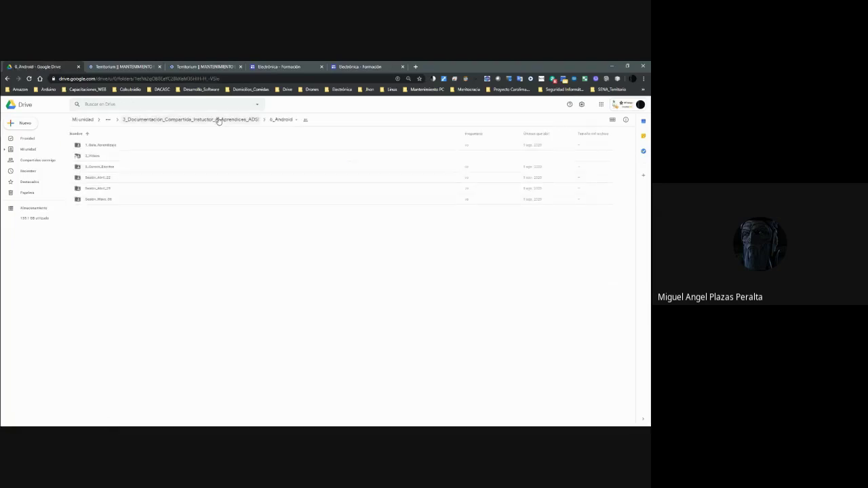
left_click(217, 120)
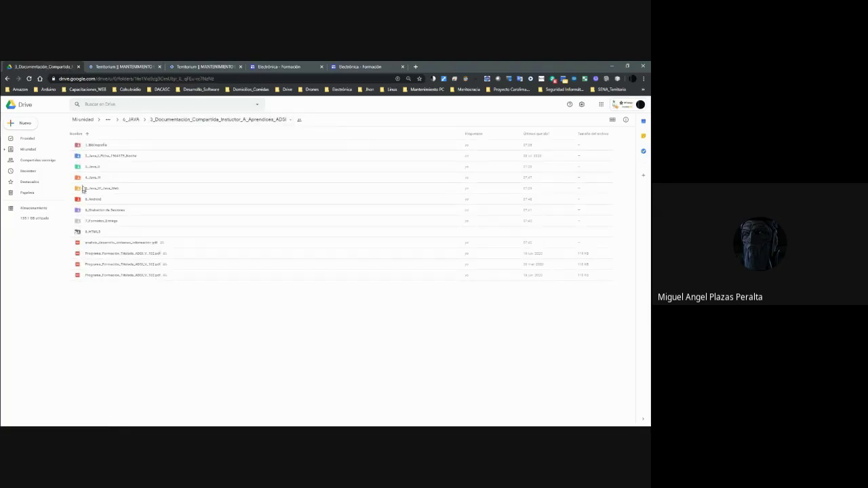
double_click(93, 181)
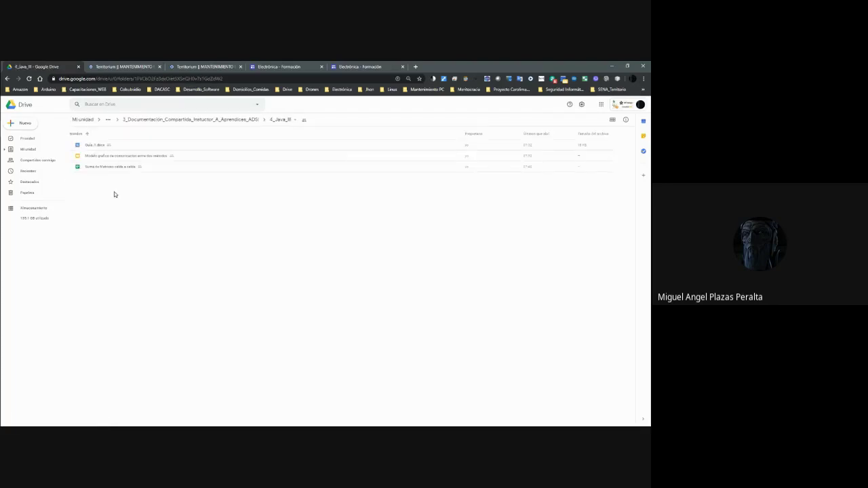
Create a 1_Guia_Aprendizaje folder in 4_Java_III and move Guia_1.docx into it.
right_click(102, 192)
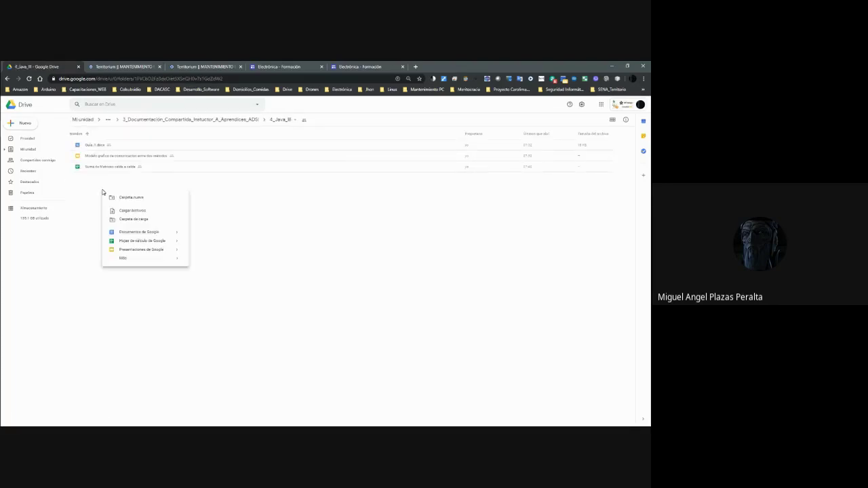
left_click(122, 198)
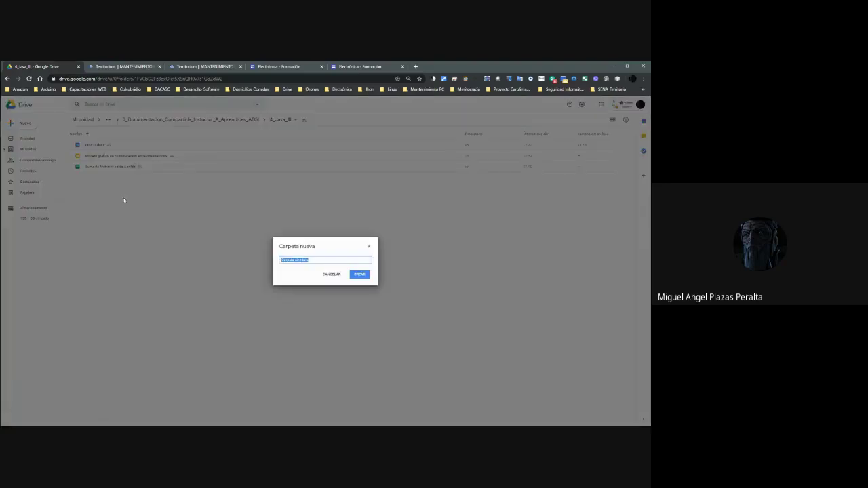
type("1_Guia_Aprendizaj")
key("Return")
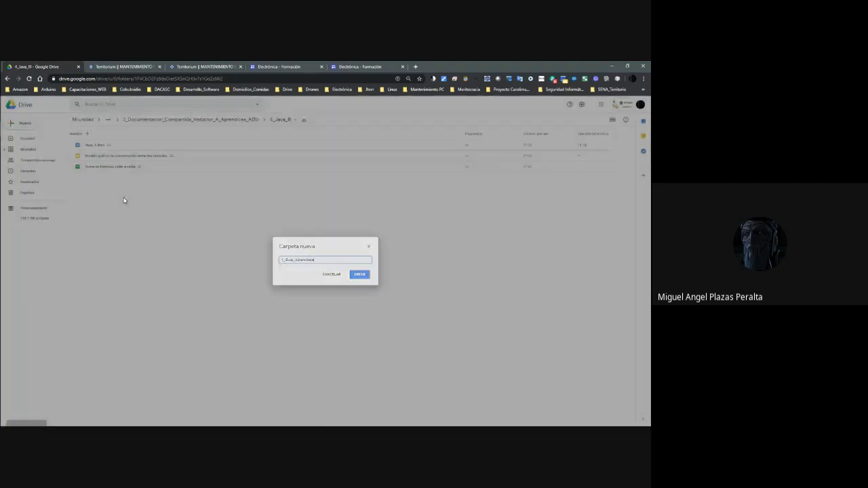
left_click_drag(104, 162, 98, 147)
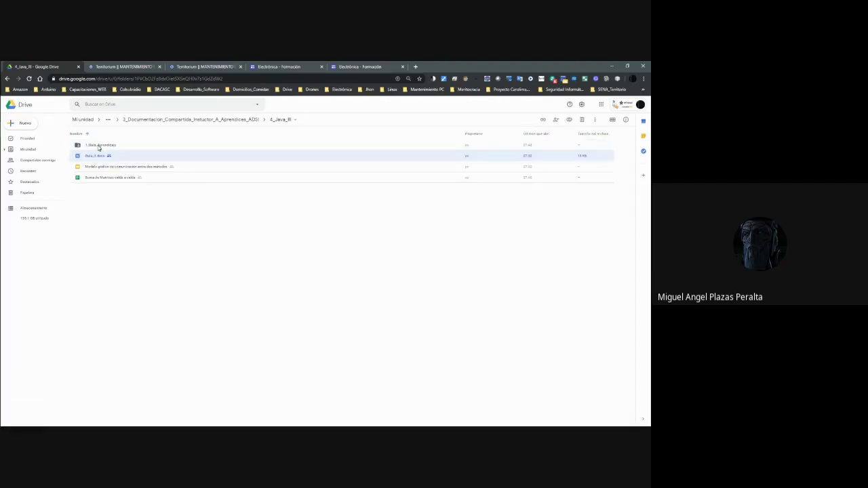
left_click(393, 277)
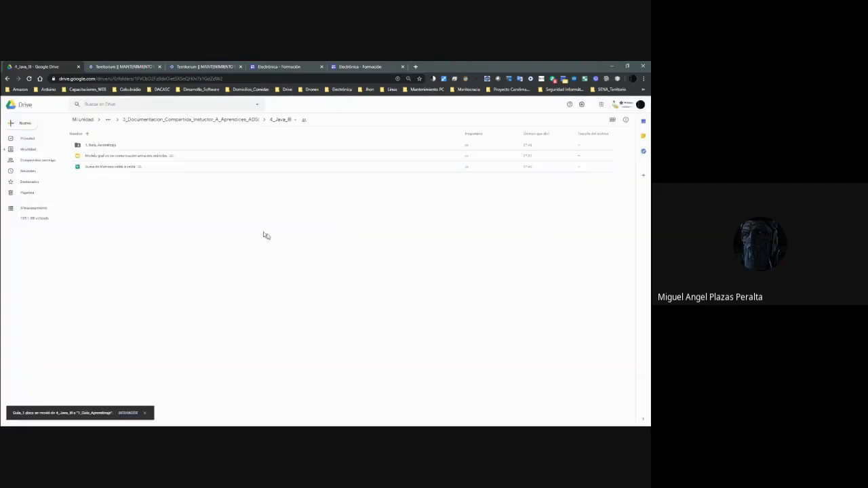
Preview the communication diagram file.
left_click(124, 157)
right_click(124, 157)
left_click(170, 163)
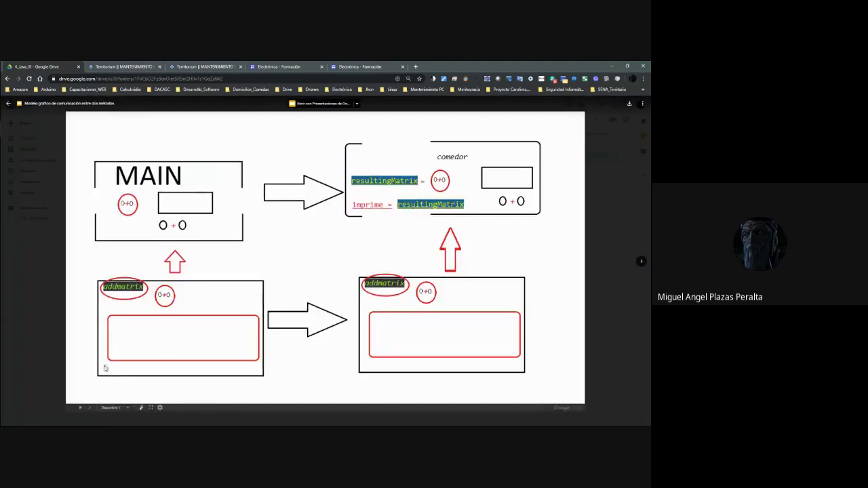
Preview the diagram presentation and the Suma de Matrices spreadsheet.
left_click(79, 408)
left_click(638, 261)
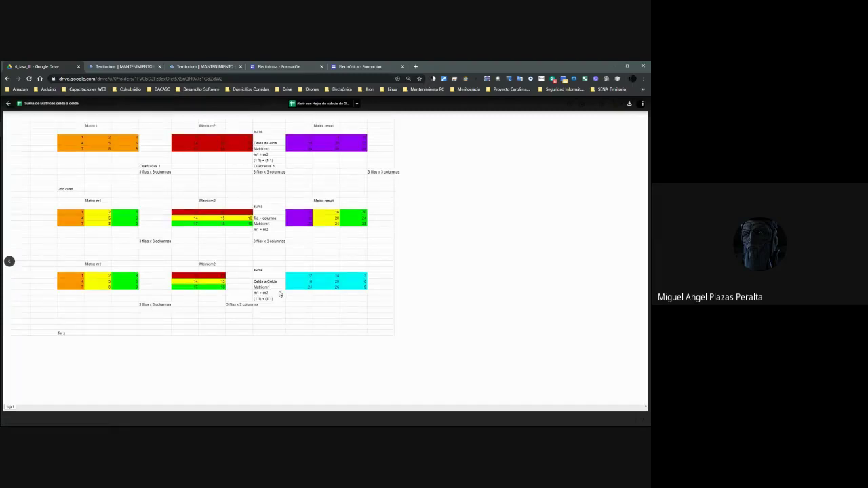
key("Escape")
Move the diagram and matrix-sum spreadsheet into 1_Guia_Aprendizaje, accepting the access warning.
left_click_drag(109, 155, 111, 149)
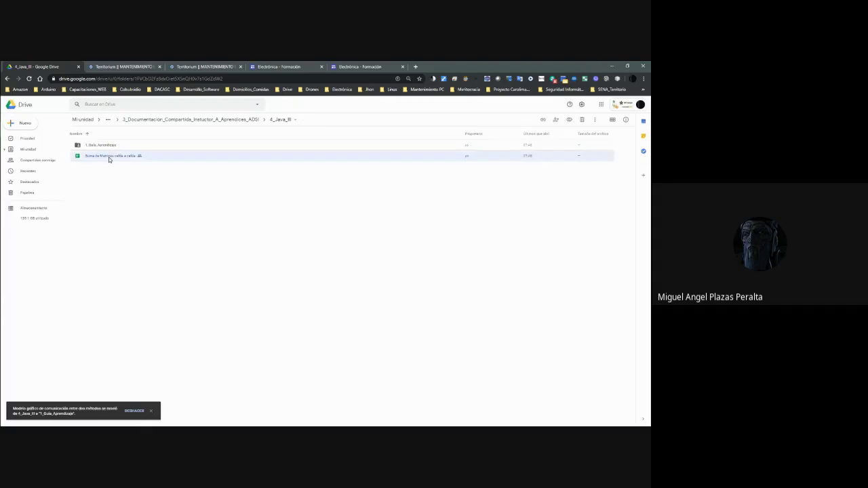
left_click_drag(108, 157, 109, 145)
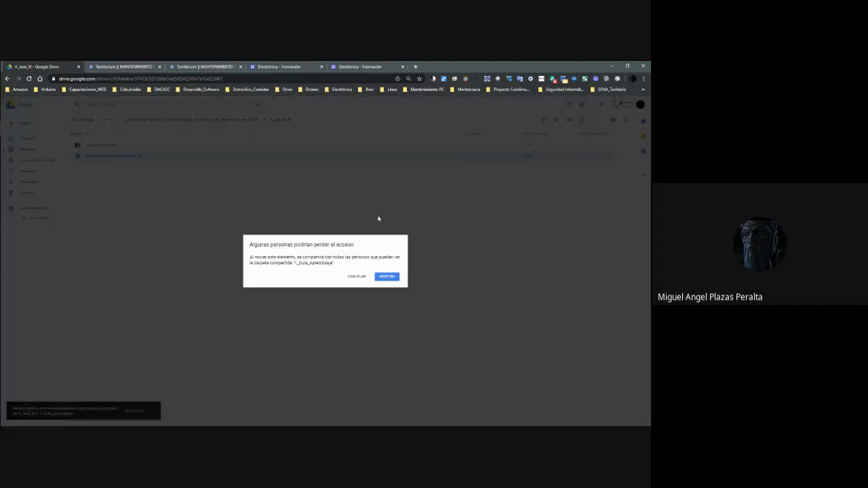
left_click(387, 276)
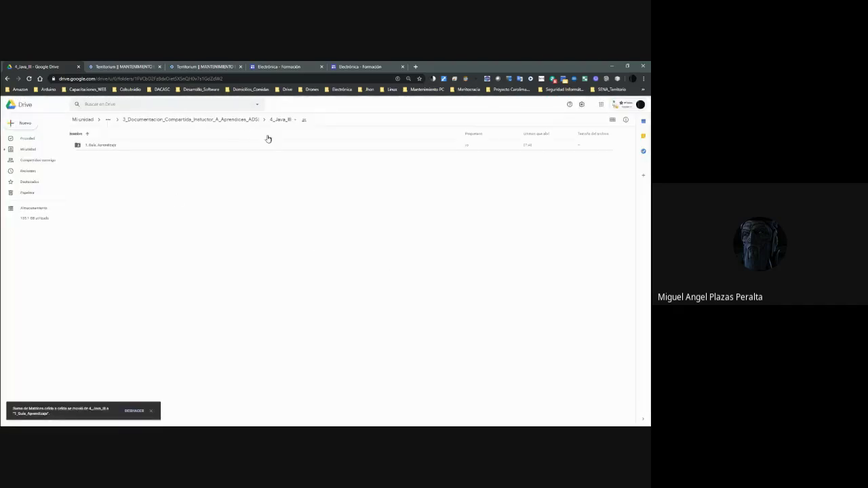
Navigate back up to the 3_Documentacion shared folder.
left_click(248, 120)
double_click(92, 184)
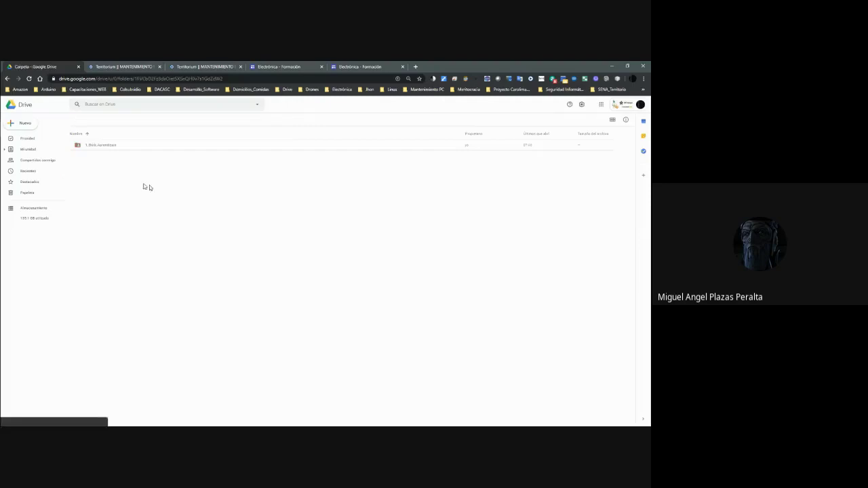
left_click(228, 120)
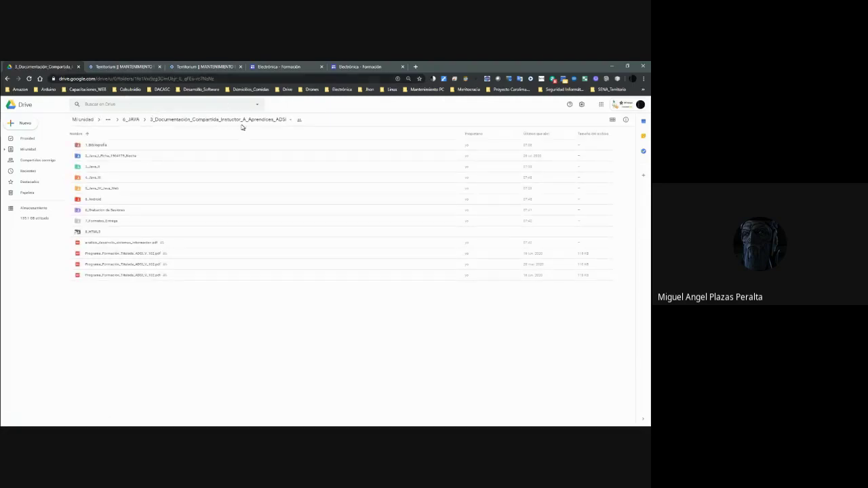
Switch to Territorium and scroll through the course page posts.
left_click(135, 66)
scroll(371, 197, "down", 4)
scroll(371, 197, "up", 4)
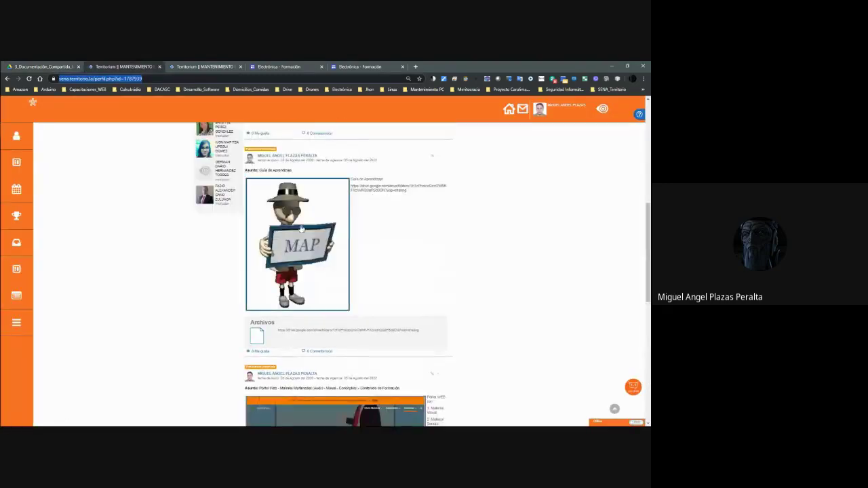
scroll(314, 208, "up", 2)
scroll(314, 208, "down", 2)
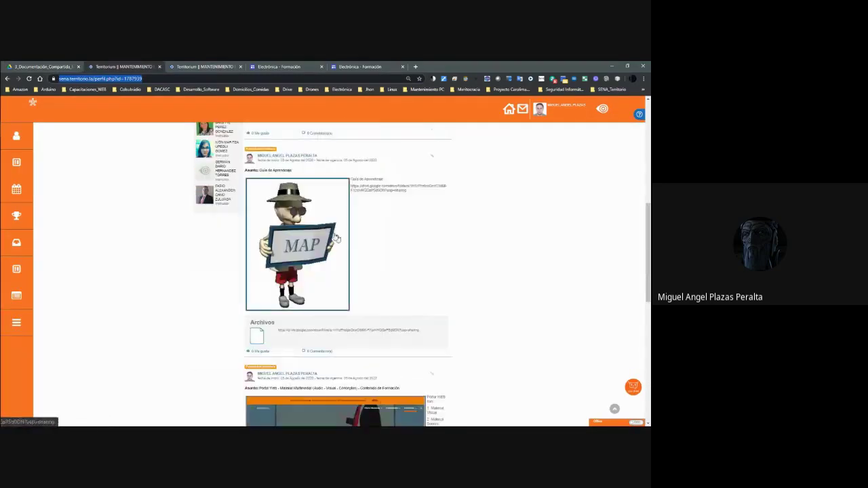
Check the linked learning-guide Drive folder's Guia_Aprendizaje file, then return to Territorium.
left_click(318, 242)
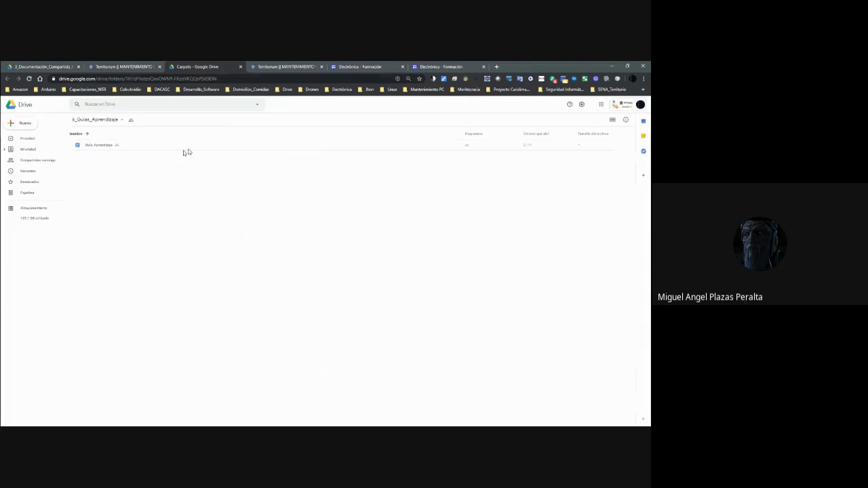
left_click(133, 148)
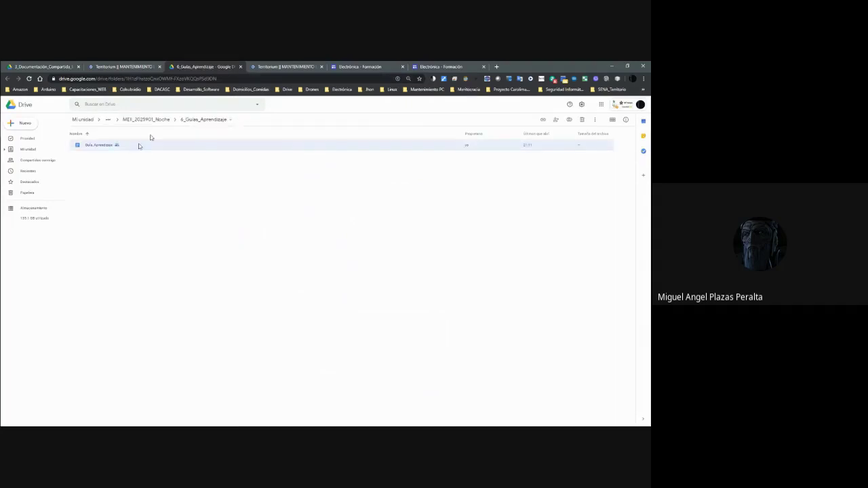
left_click(240, 67)
Scroll the feed and open the site linked from the Formación post.
scroll(318, 241, "down", 2)
scroll(318, 244, "up", 3)
scroll(318, 253, "down", 2)
scroll(318, 252, "down", 4)
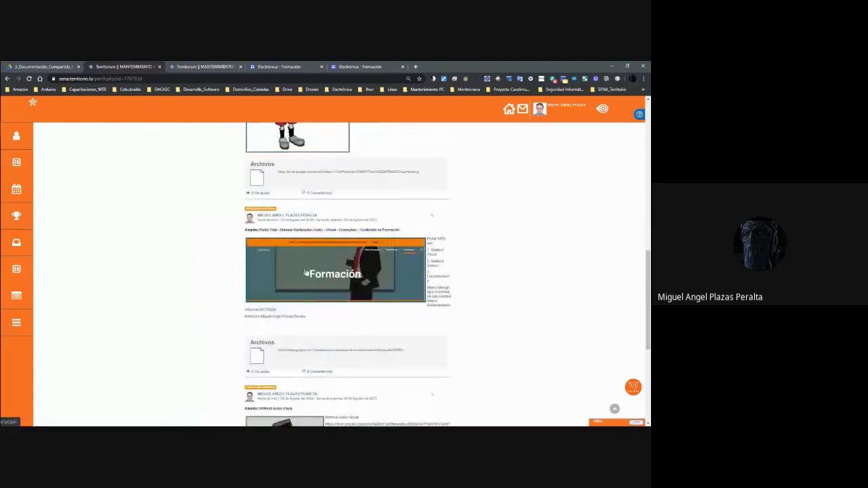
left_click(347, 274)
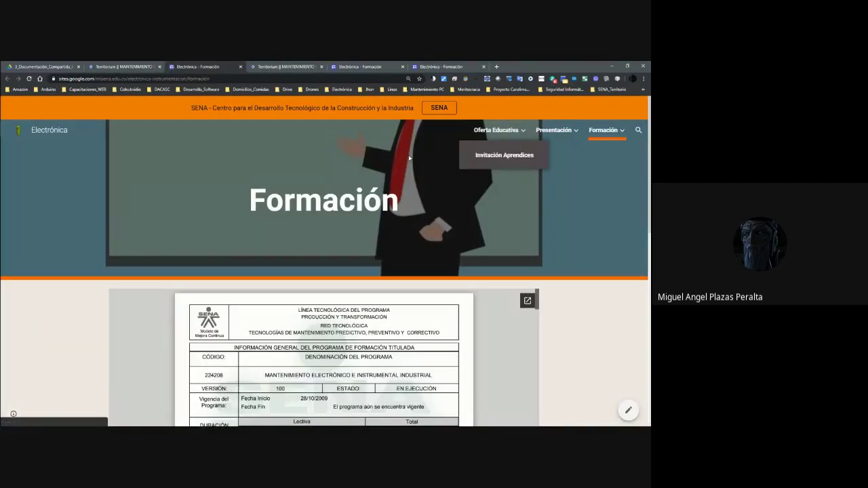
mouse_move(603, 138)
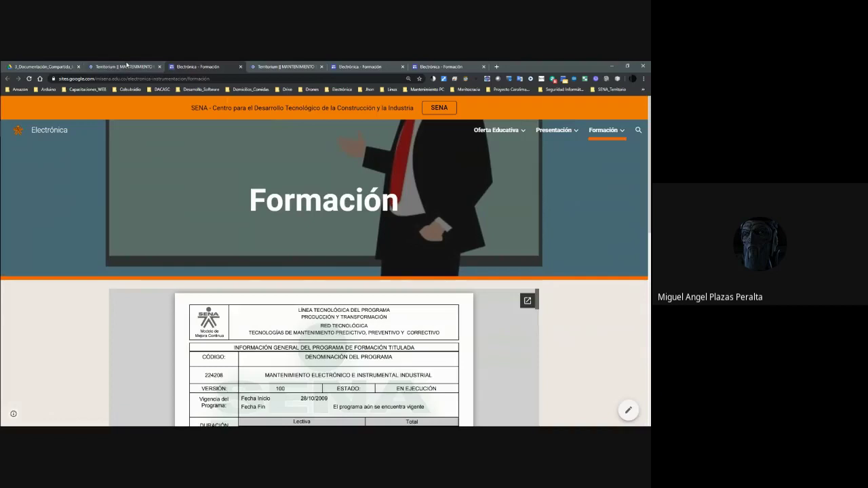
Review the Territorium profile feed again, then open 4_Java_III back in Drive.
left_click(126, 66)
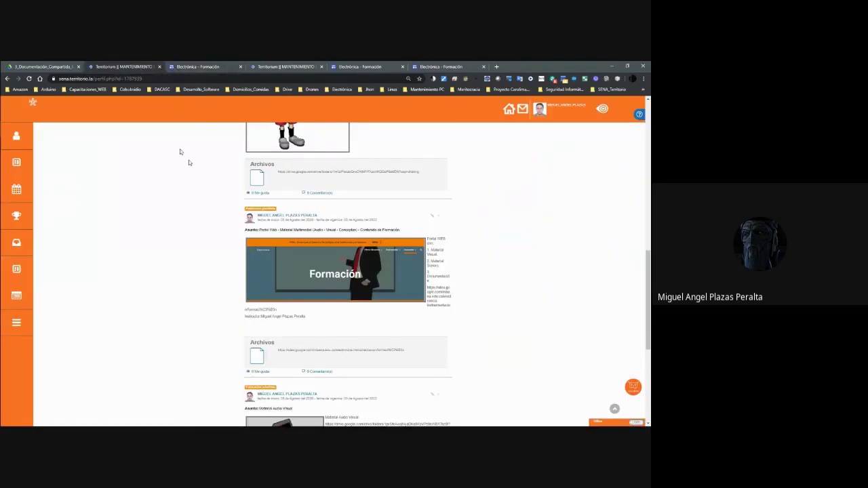
scroll(282, 216, "down", 5)
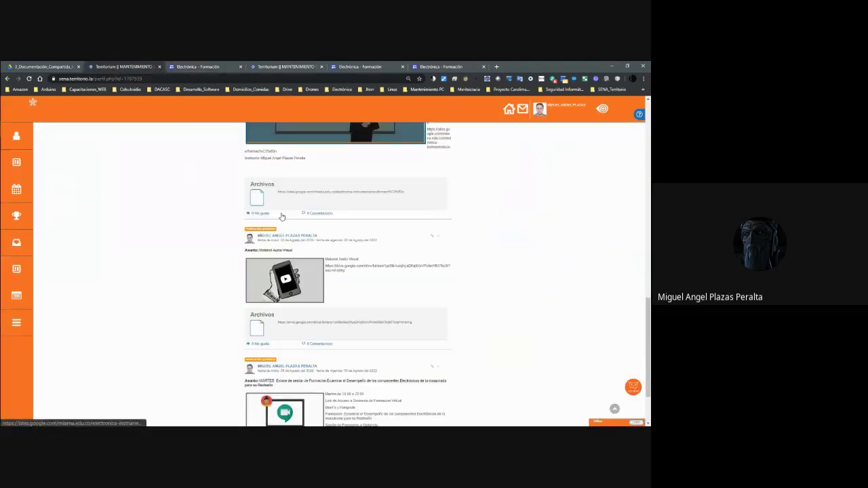
scroll(282, 216, "down", 3)
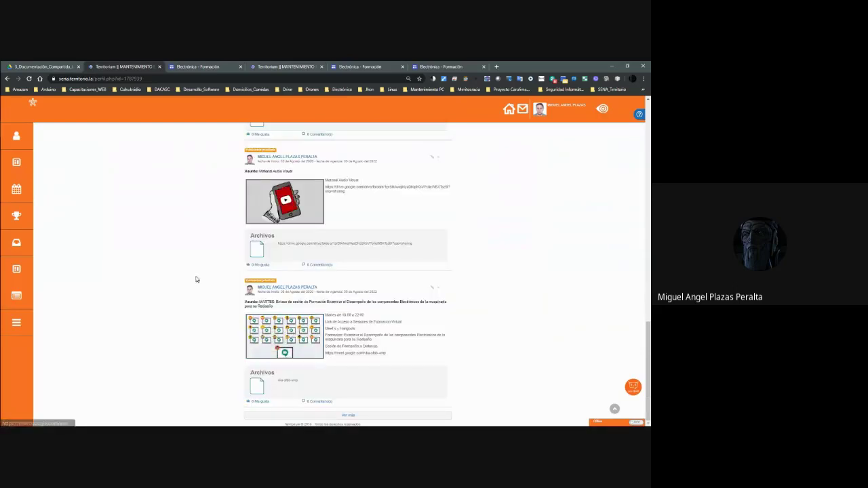
scroll(194, 277, "up", 5)
key("ctrl+shift+Tab")
double_click(91, 178)
Open 1_Guia_Aprendizaje and inspect the actions available for Guia_1.docx.
double_click(100, 145)
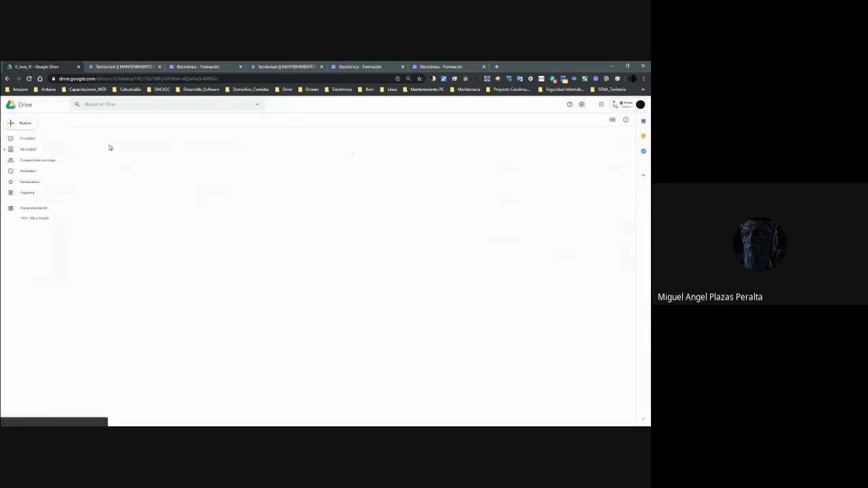
left_click(110, 151)
right_click(109, 150)
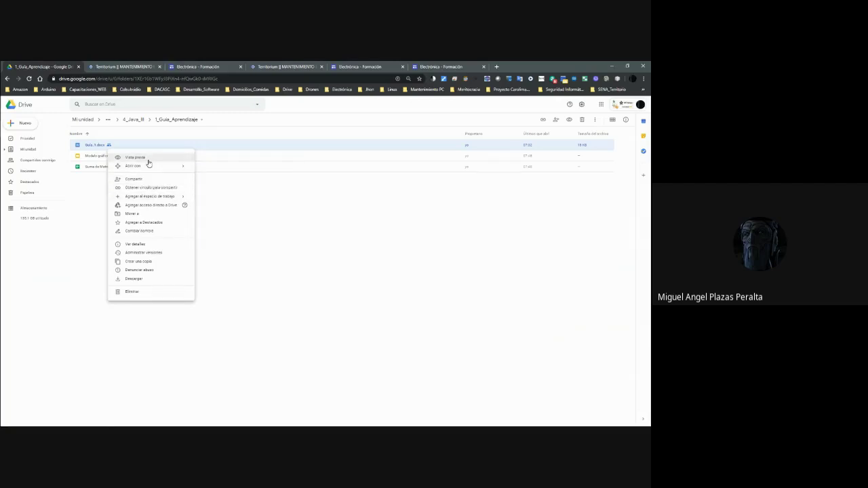
key("Escape")
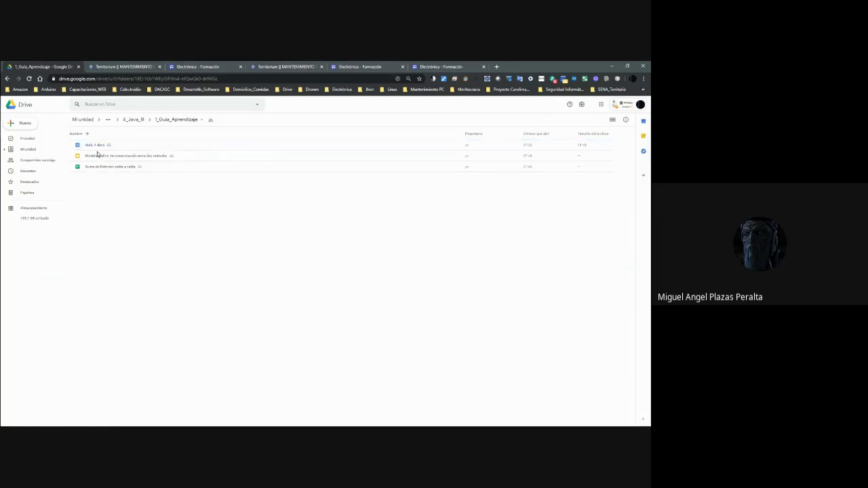
Close the SENA Formación and Territorium browser tabs.
left_click(434, 67)
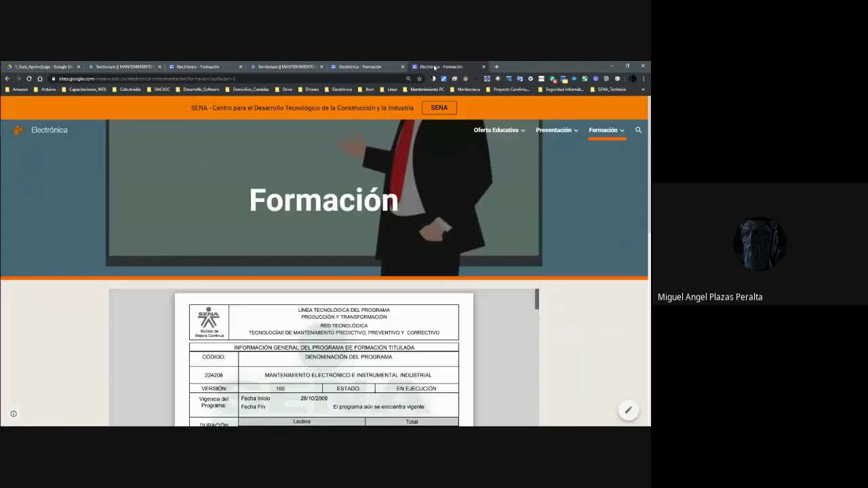
key("ctrl+w")
key("ctrl+w")
key("ctrl+w")
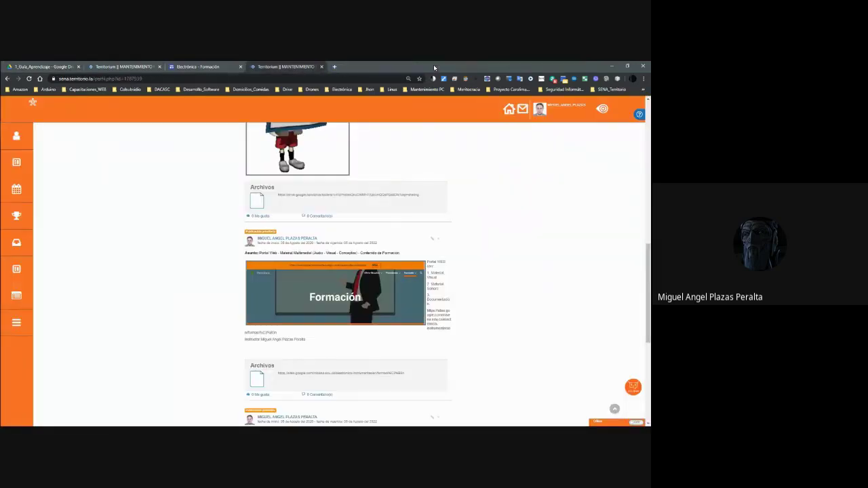
key("ctrl+w")
key("ctrl+w")
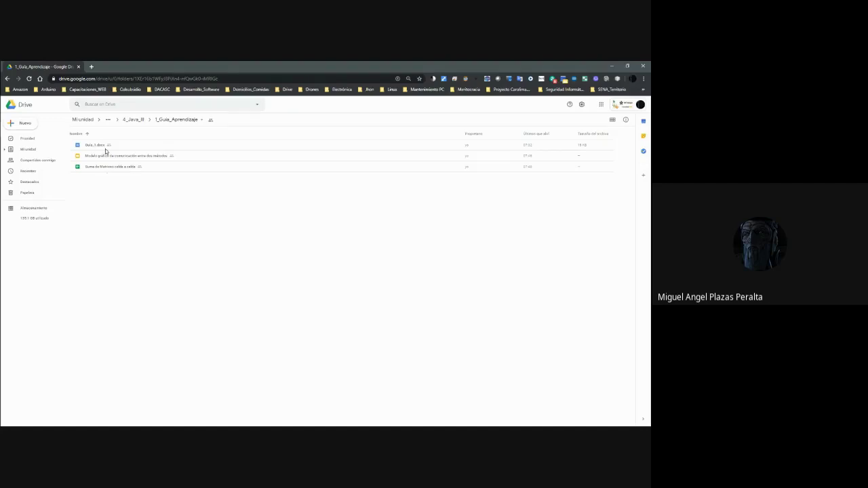
View Guia_1.docx in Google Docs, then close it and return to the Drive folder.
right_click(105, 148)
mouse_move(172, 169)
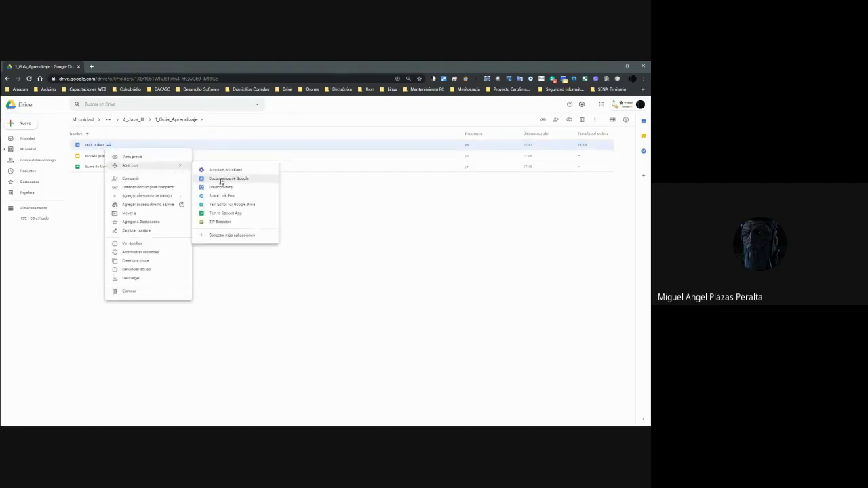
left_click(220, 180)
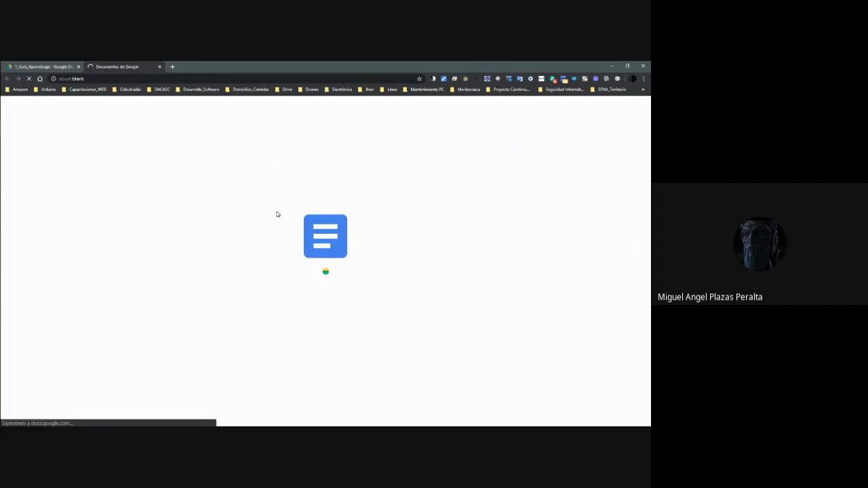
scroll(301, 221, "down", 5)
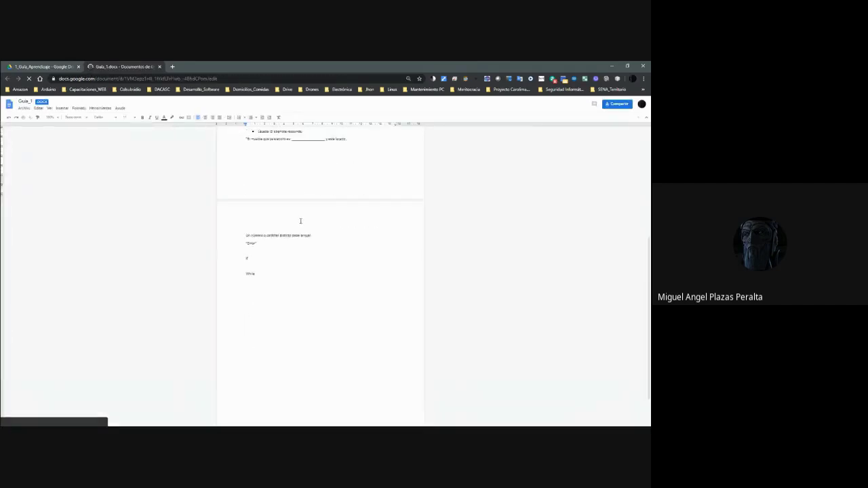
scroll(301, 221, "up", 5)
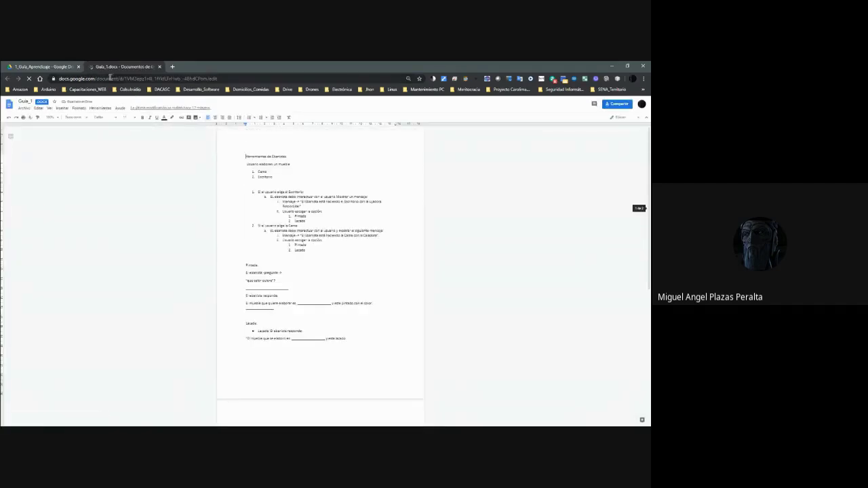
left_click(160, 66)
left_click(154, 180)
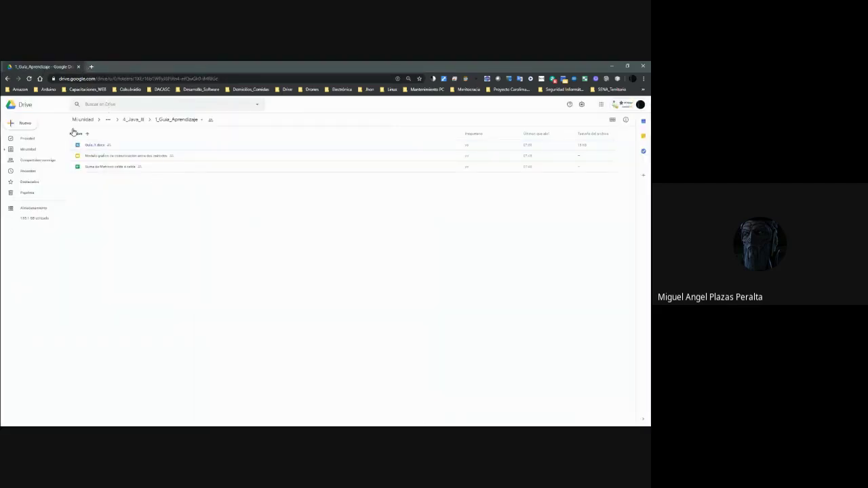
Toggle the name sort, go up to 4_Java_III and reopen 1_Guia_Aprendizaje.
left_click(86, 134)
left_click(86, 134)
left_click(128, 120)
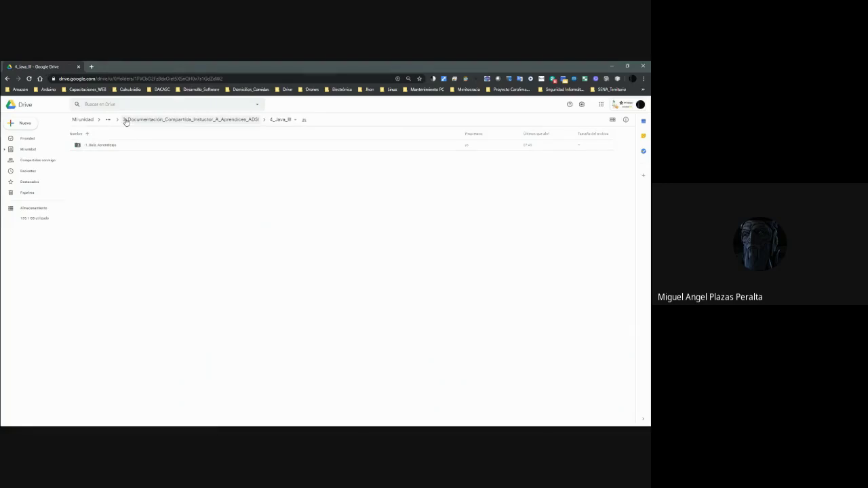
double_click(107, 145)
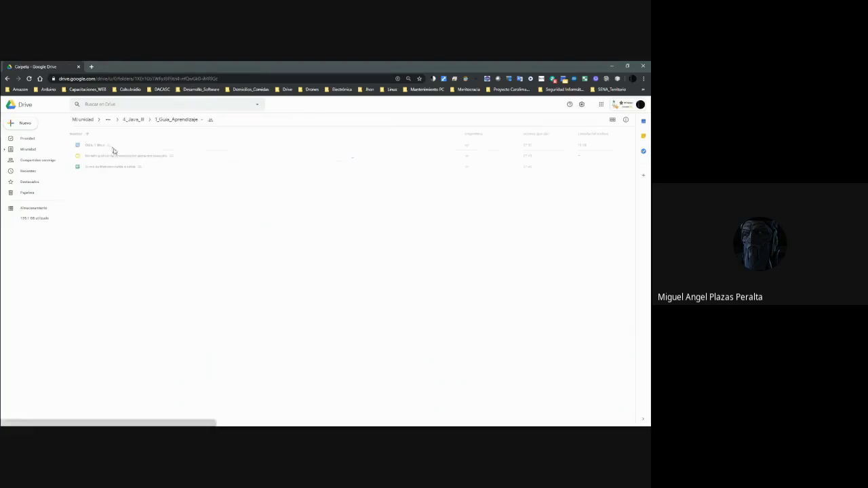
Create a new Google Sheets spreadsheet in 1_Guia_Aprendizaje, confirming the shared-folder prompt.
right_click(119, 182)
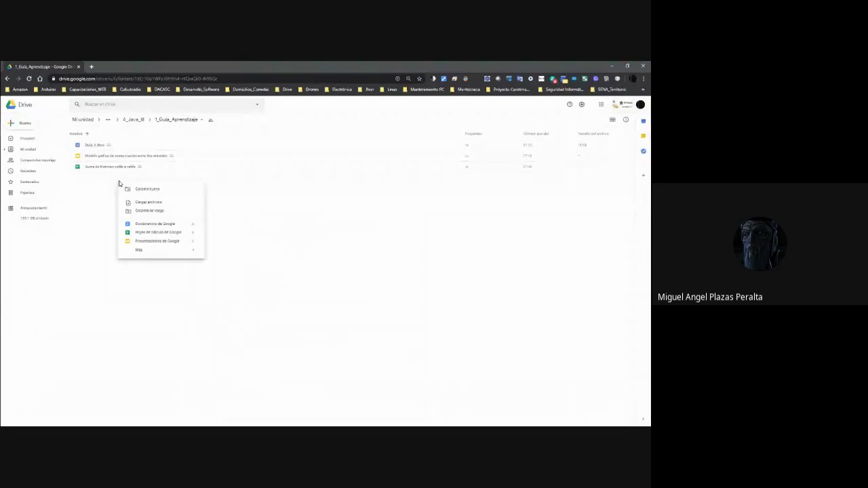
left_click(163, 236)
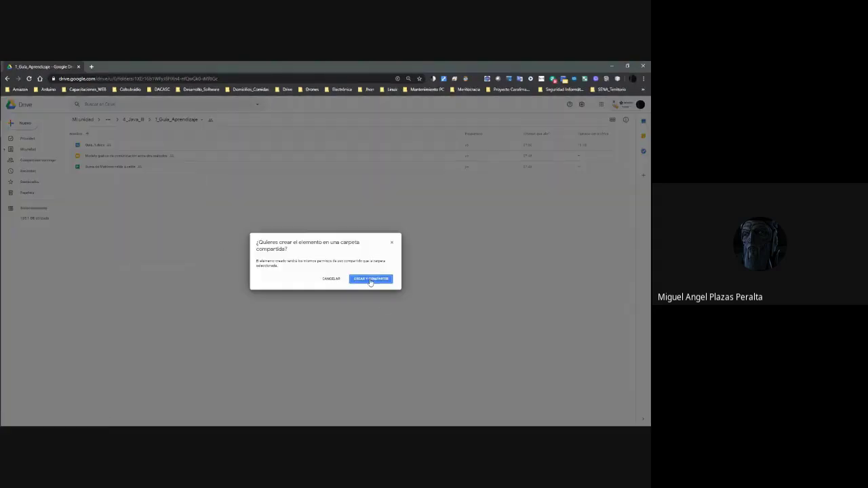
left_click(371, 279)
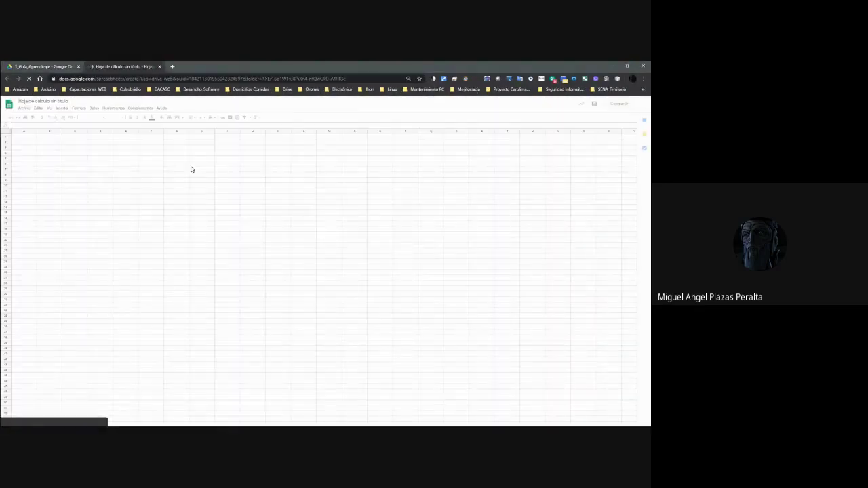
Return to Drive and go up through 4_Java_III to the shared documentation folder.
left_click(45, 66)
left_click(131, 121)
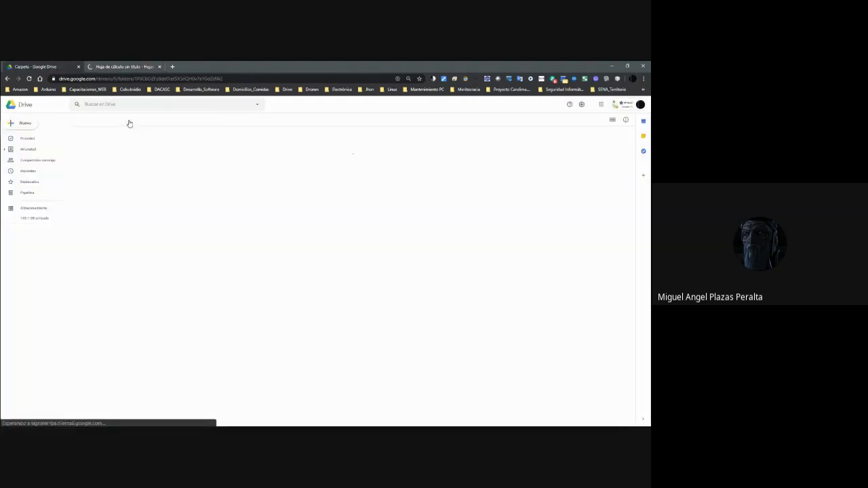
left_click(201, 121)
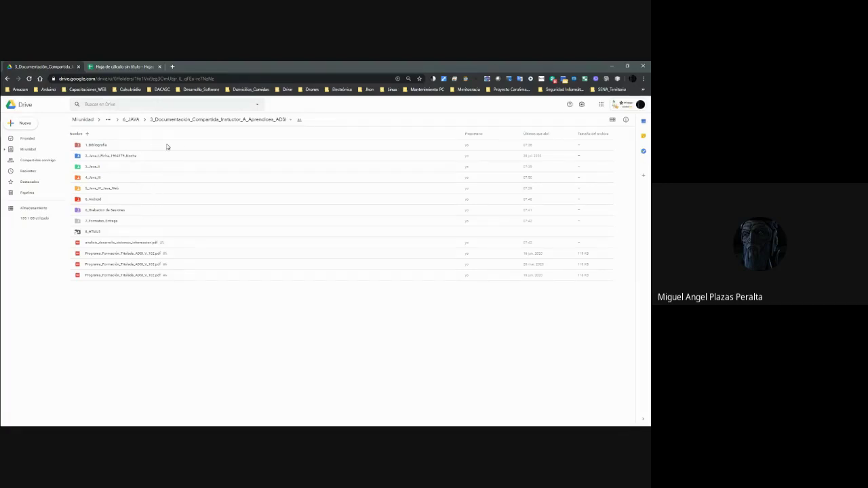
From My Drive sorted by name, open 3_Portafolio_SENA_ARMENIA_CDTI and the instructor's portfolio folder.
left_click(29, 149)
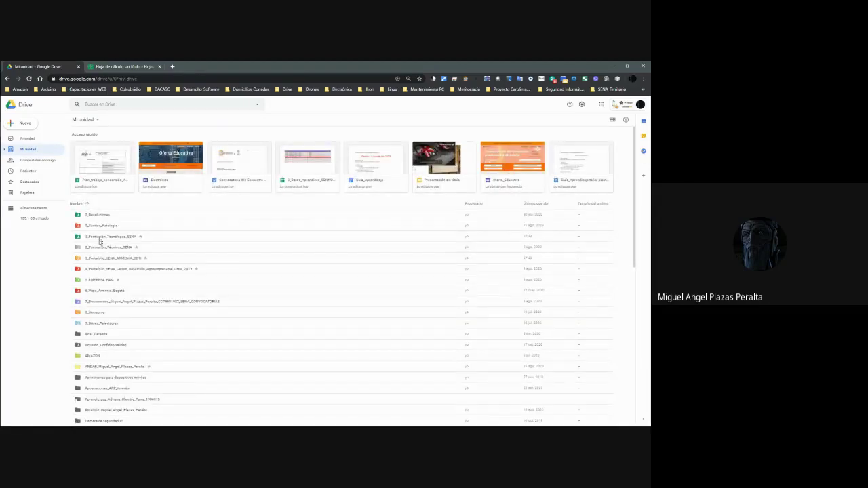
left_click(87, 204)
double_click(104, 259)
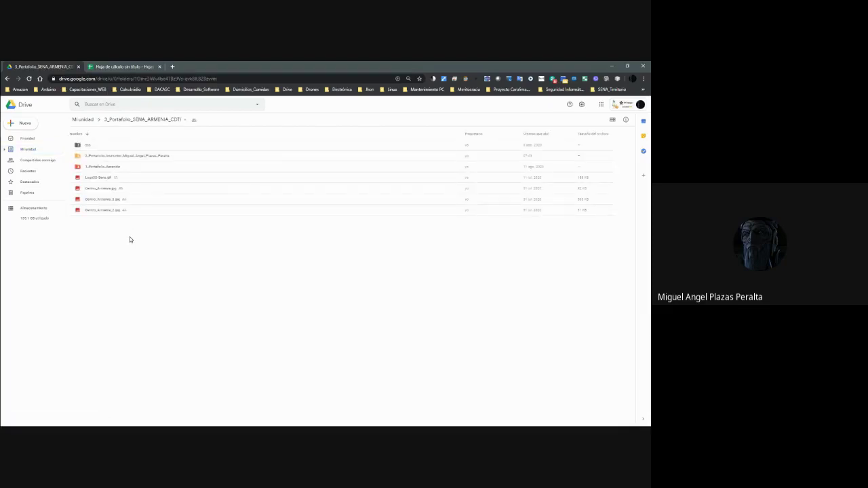
left_click(107, 158)
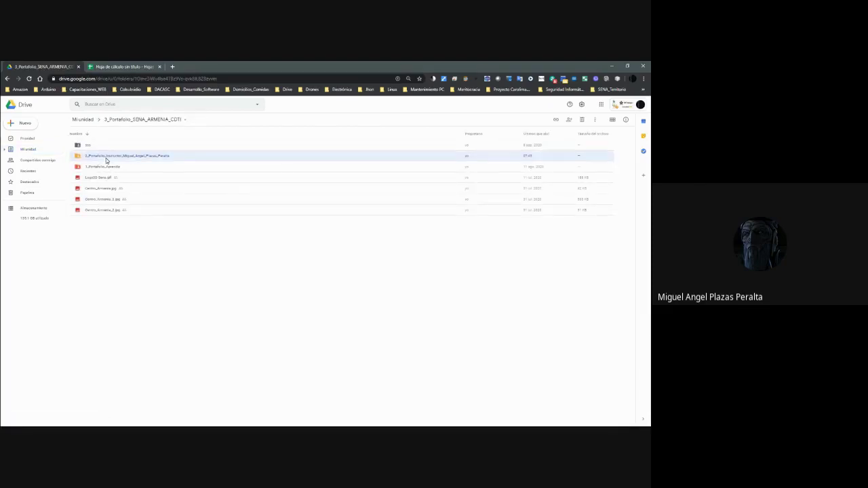
double_click(106, 159)
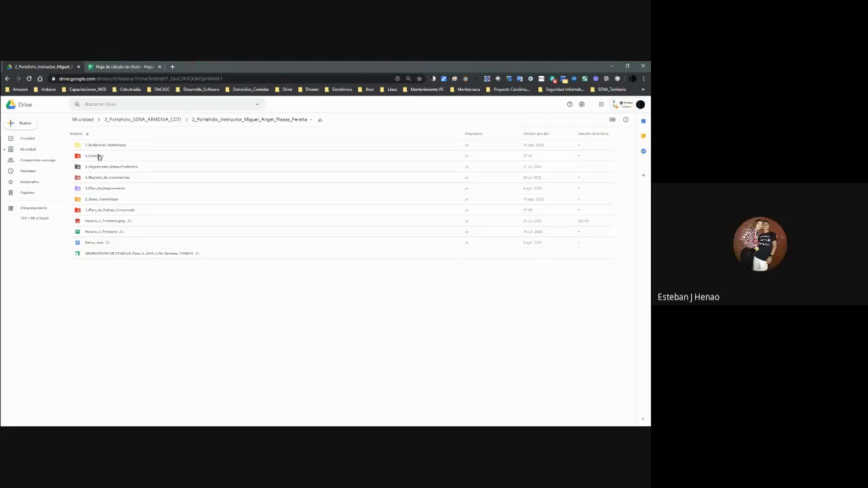
Open the 6_Instructor folder and sort its subfolders by name ascending.
left_click(105, 191)
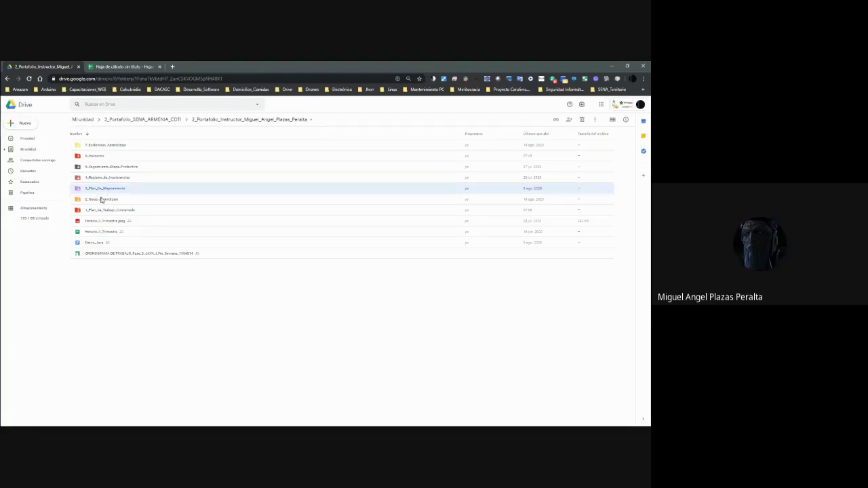
left_click(102, 200)
double_click(94, 154)
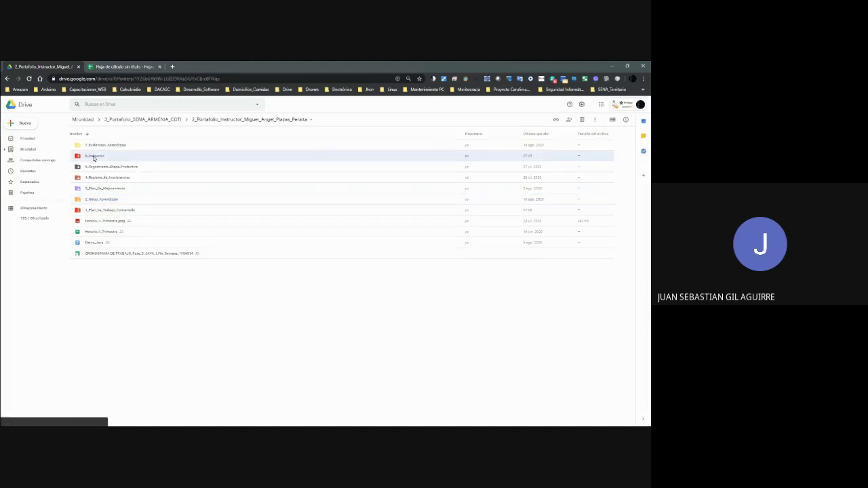
left_click(87, 134)
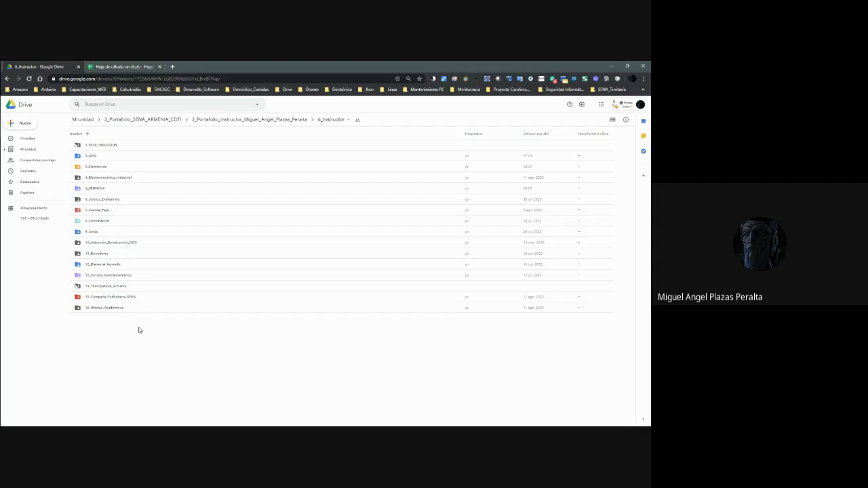
Return to the Drive tab, open the 2_ADSI folder, and reverse the name sort.
left_click(117, 66)
left_click(41, 66)
left_click(96, 157)
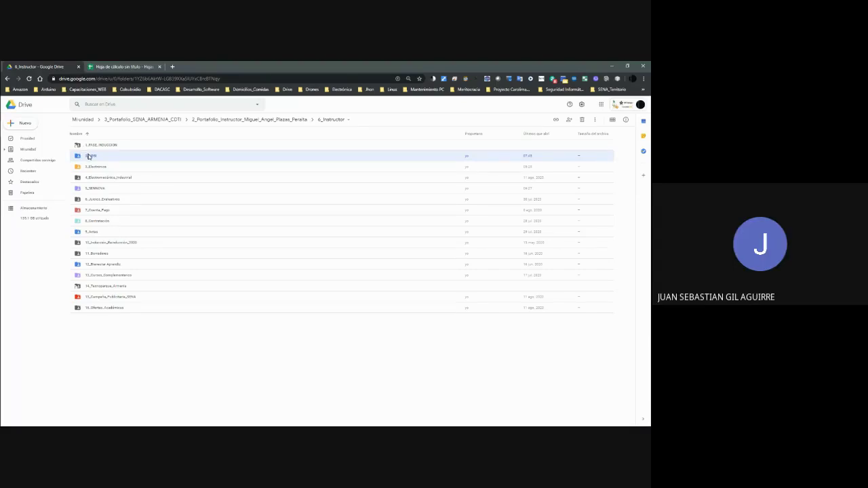
double_click(89, 155)
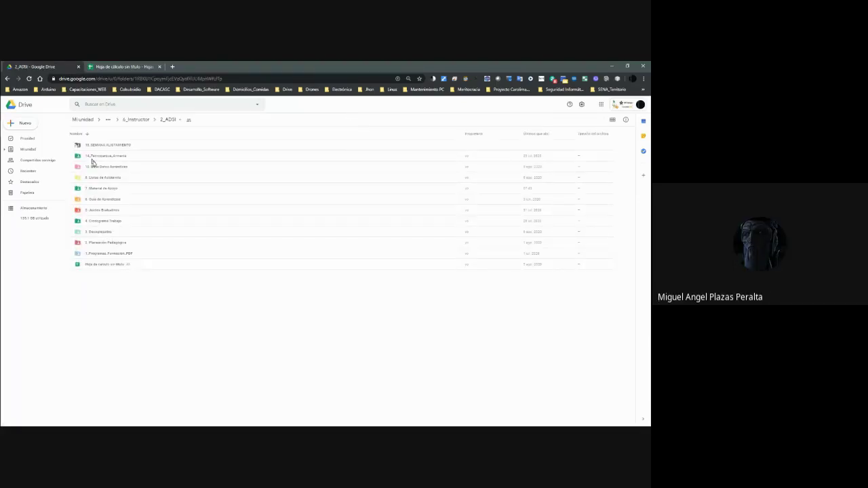
left_click(86, 134)
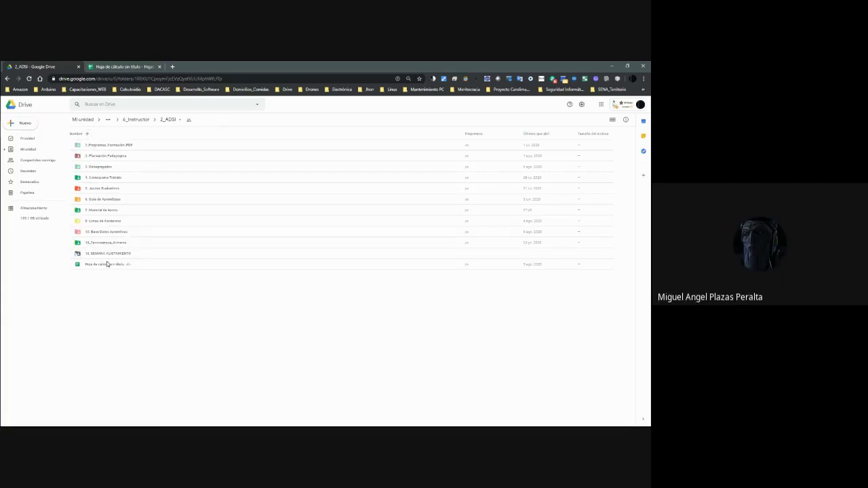
Open the untitled spreadsheet with Hojas de cálculo de Google and select cell B3.
right_click(107, 264)
mouse_move(168, 278)
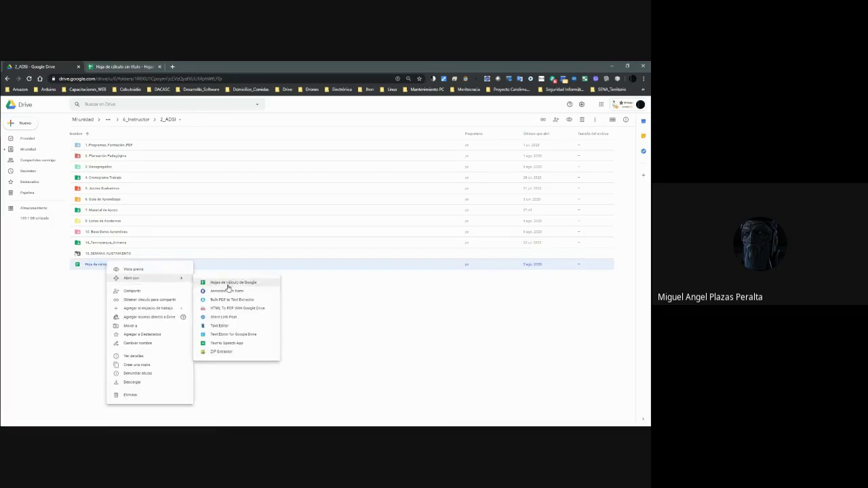
left_click(228, 283)
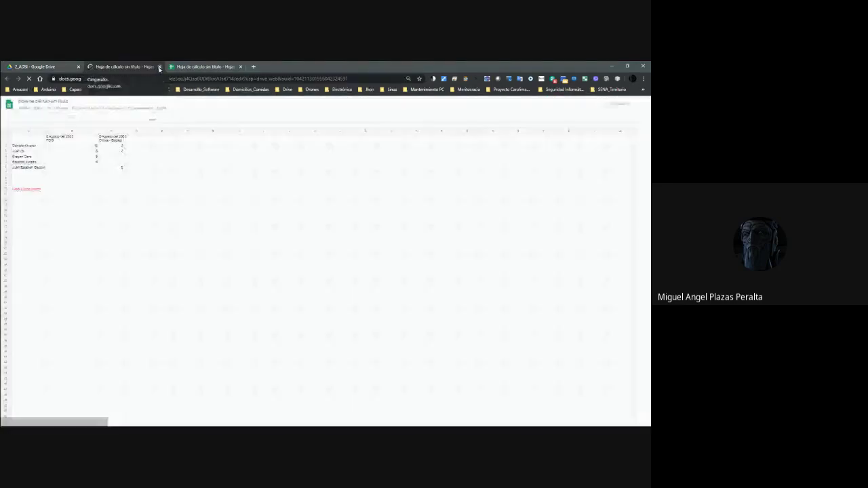
left_click(159, 67)
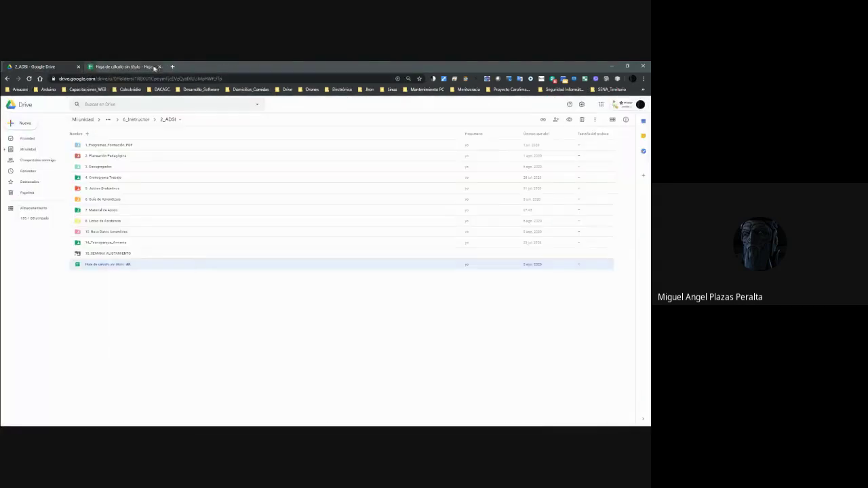
right_click(110, 264)
mouse_move(152, 282)
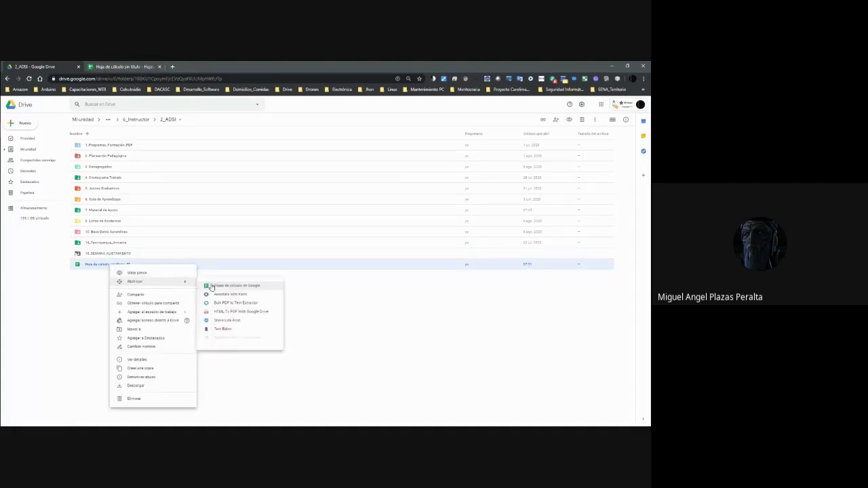
left_click(224, 286)
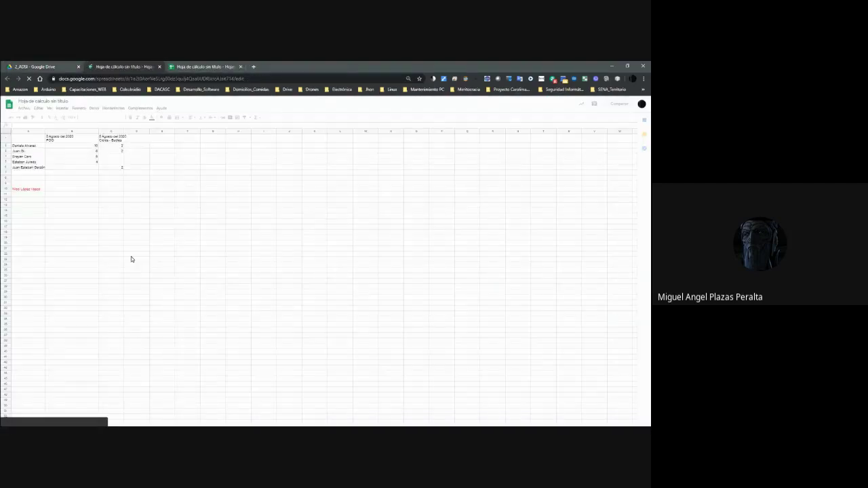
left_click(80, 151)
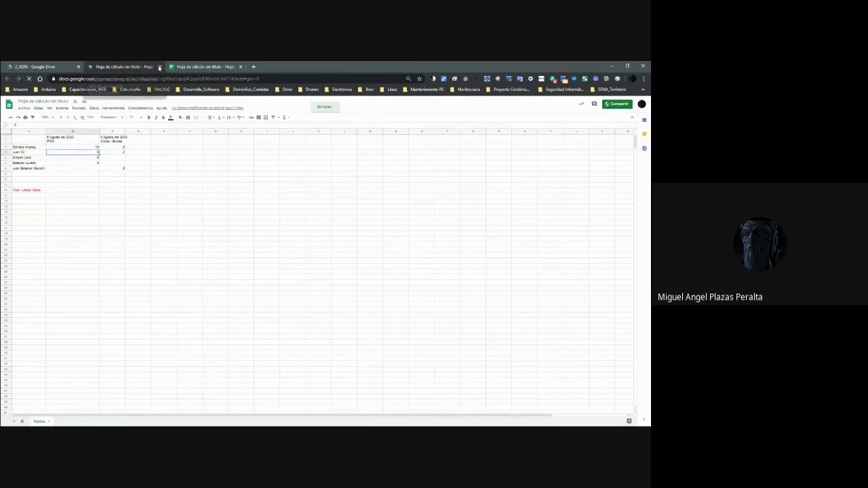
Close the extra spreadsheet tabs so only the Drive folder remains.
left_click(160, 67)
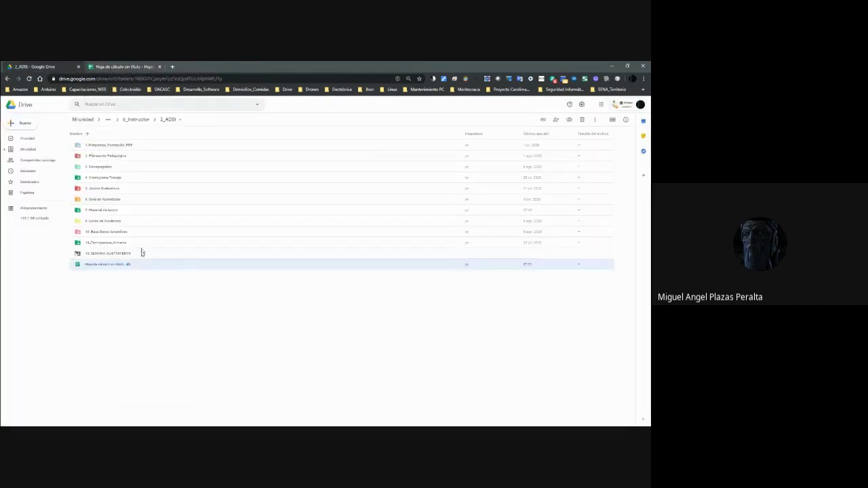
double_click(94, 264)
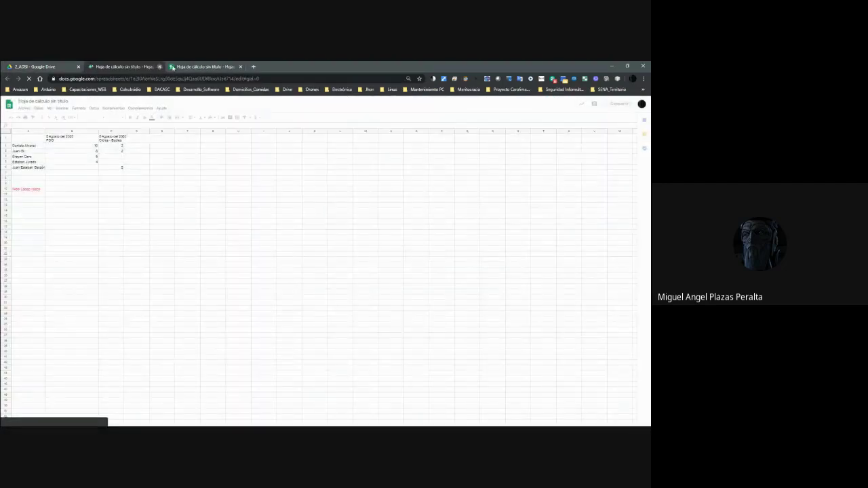
middle_click(172, 66)
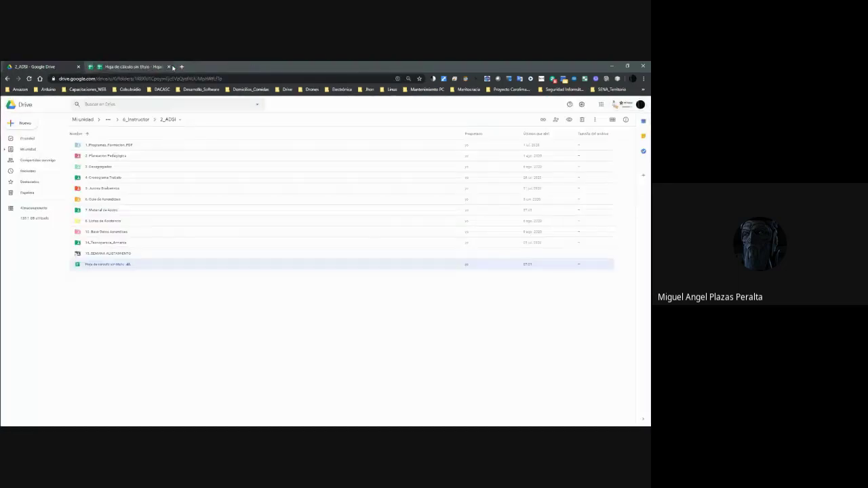
middle_click(173, 67)
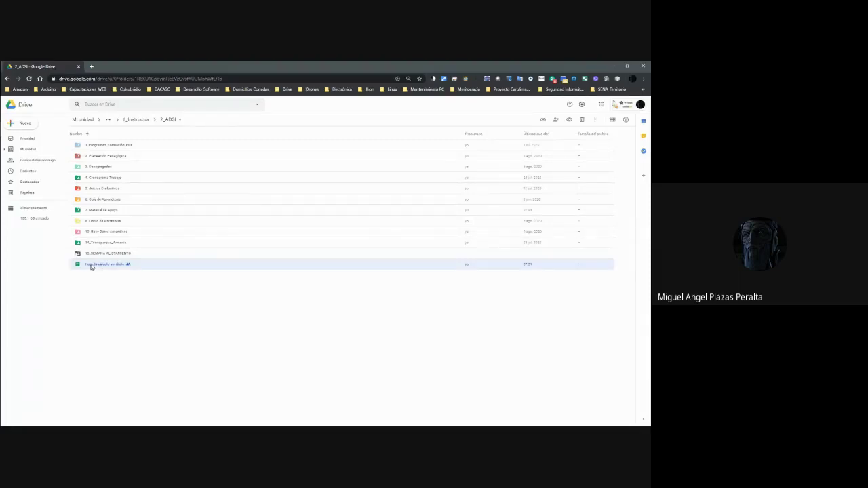
Create a new folder named 3er_Trimestre inside 5. Juicios Evaluativos.
double_click(106, 189)
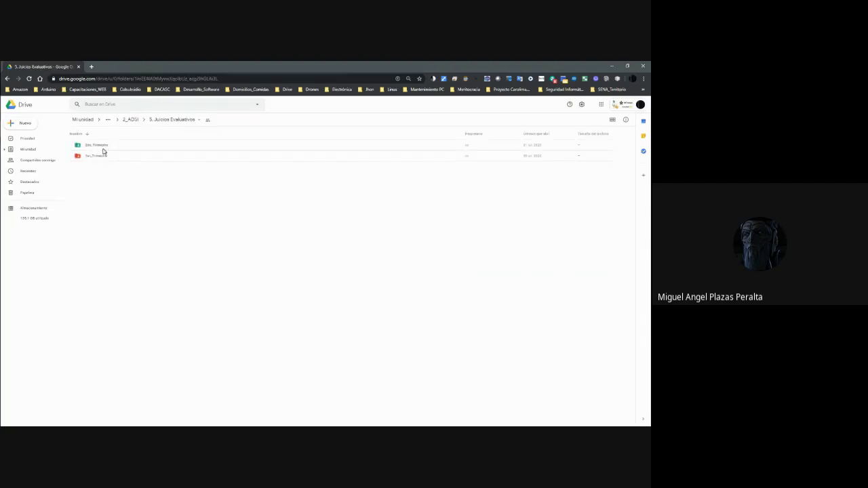
left_click(86, 133)
right_click(100, 182)
left_click(136, 192)
type("3")
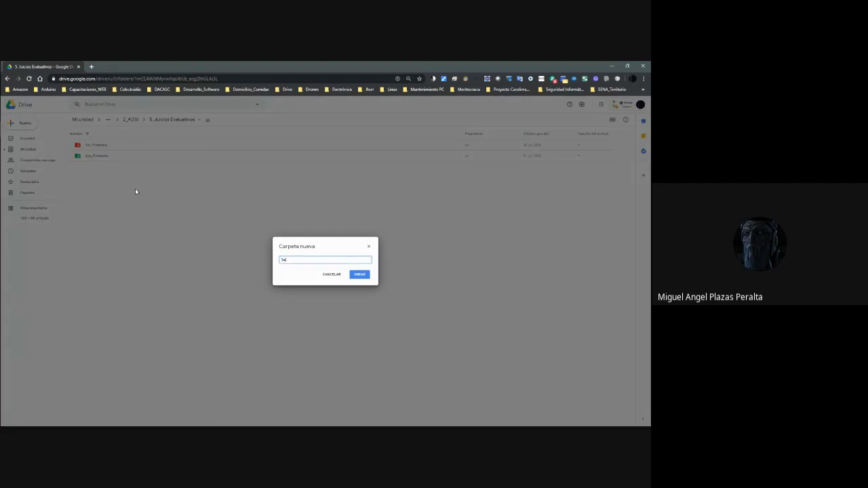
type("er_Trimestre")
key("Return")
Inside 3er_Trimestre, create the Ficha_2051502 folder and open it.
double_click(105, 158)
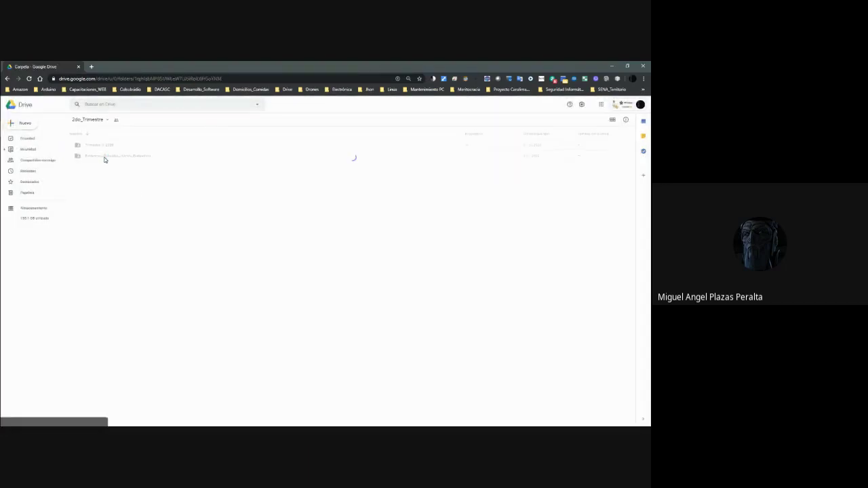
double_click(110, 146)
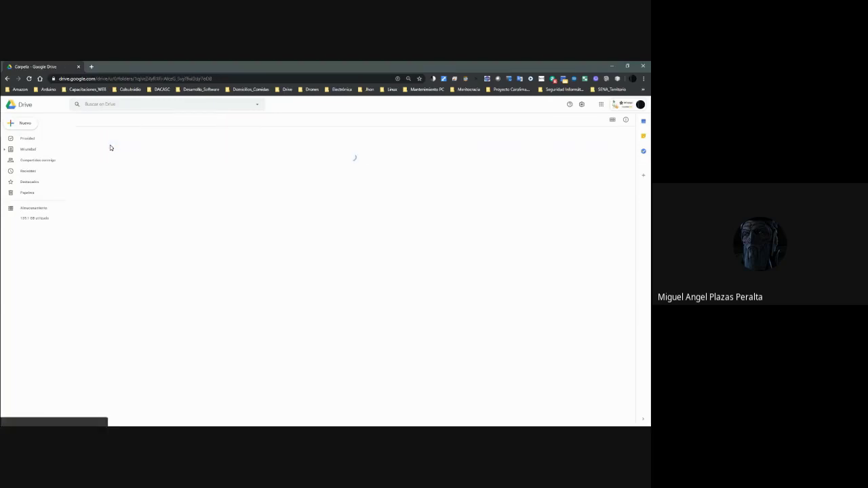
left_click(144, 120)
left_click(145, 120)
double_click(99, 145)
right_click(126, 185)
left_click(142, 196)
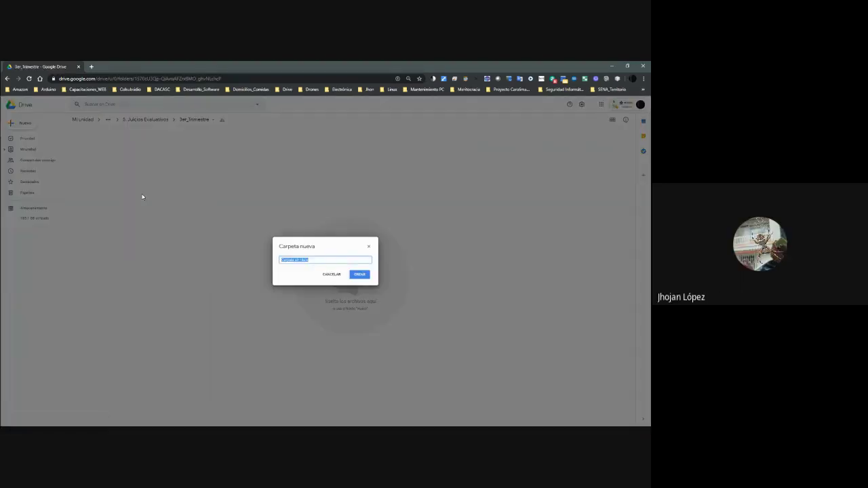
type("Fil")
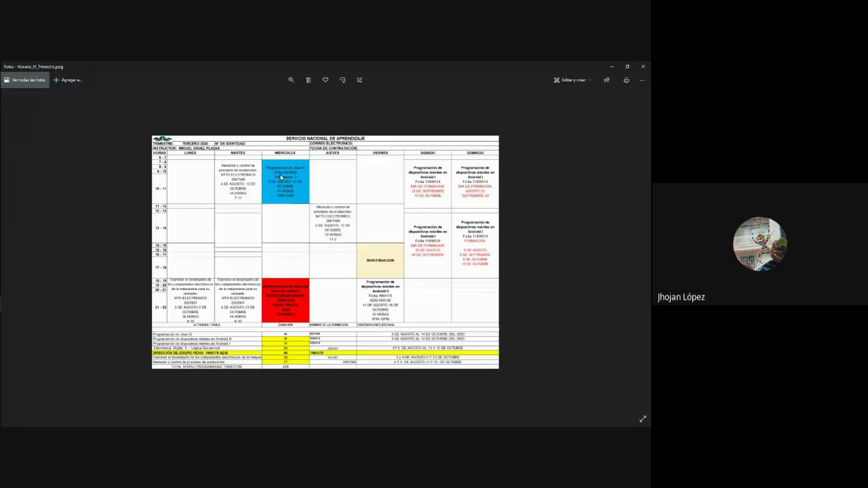
key("alt+Tab")
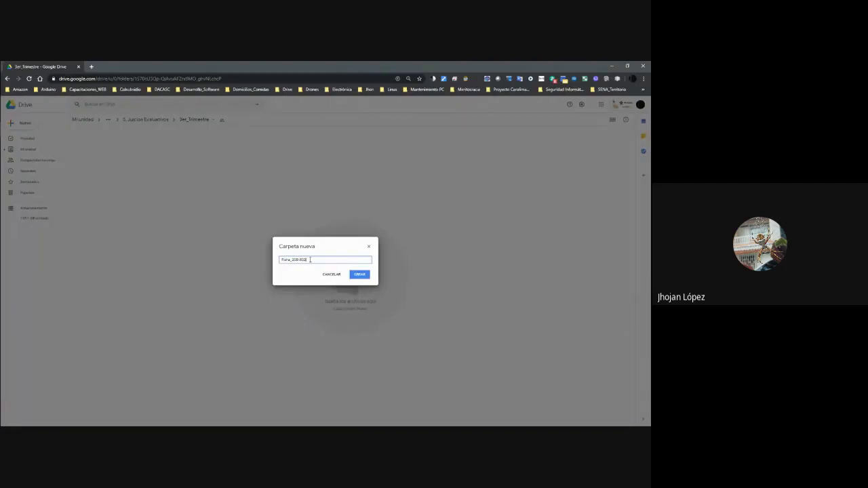
key("Return")
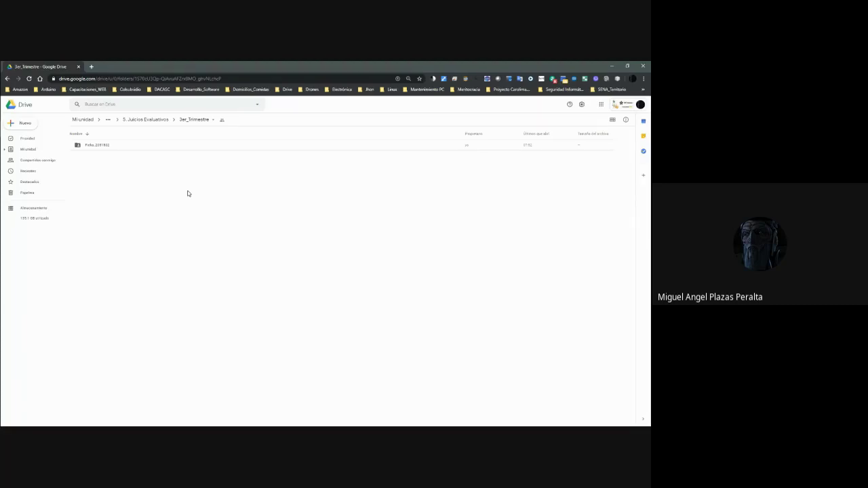
double_click(99, 148)
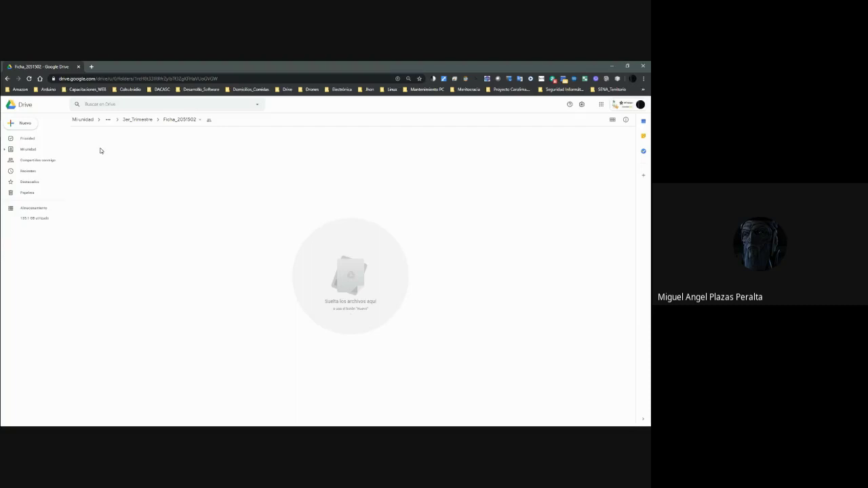
Browse up to the instructor portfolio and look over the CRONOGRAMA and Horario_II_Trimestre files.
left_click(135, 121)
left_click(131, 121)
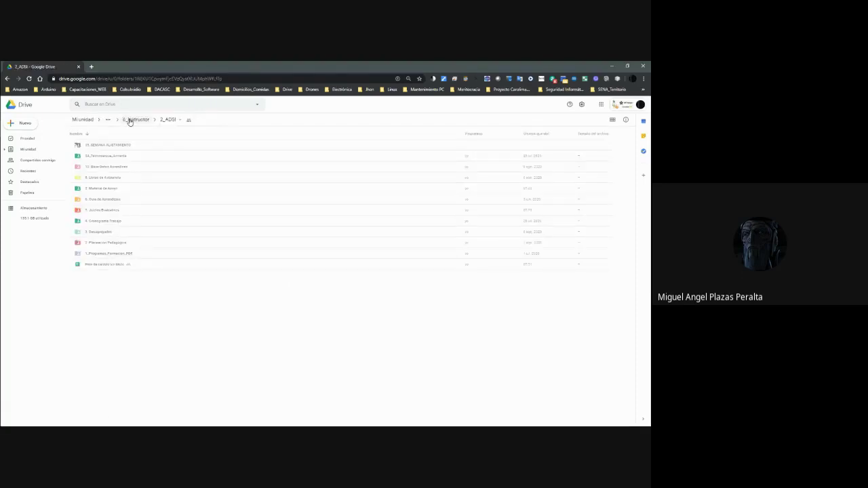
left_click(129, 120)
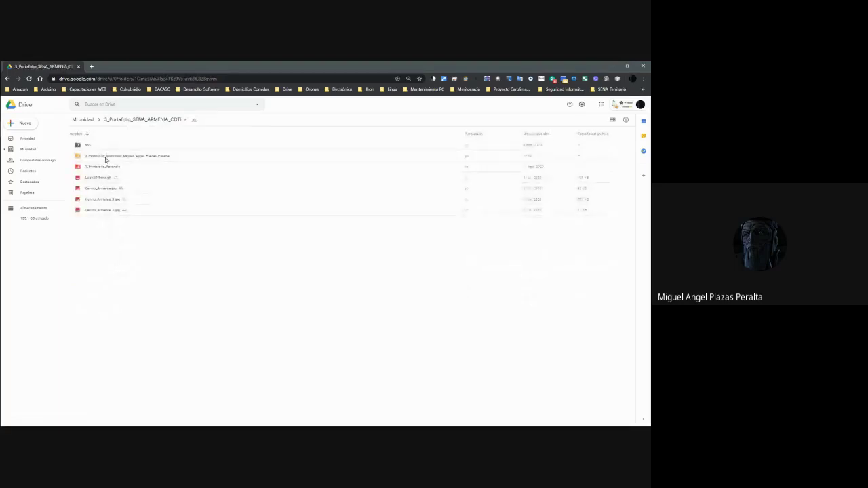
double_click(105, 156)
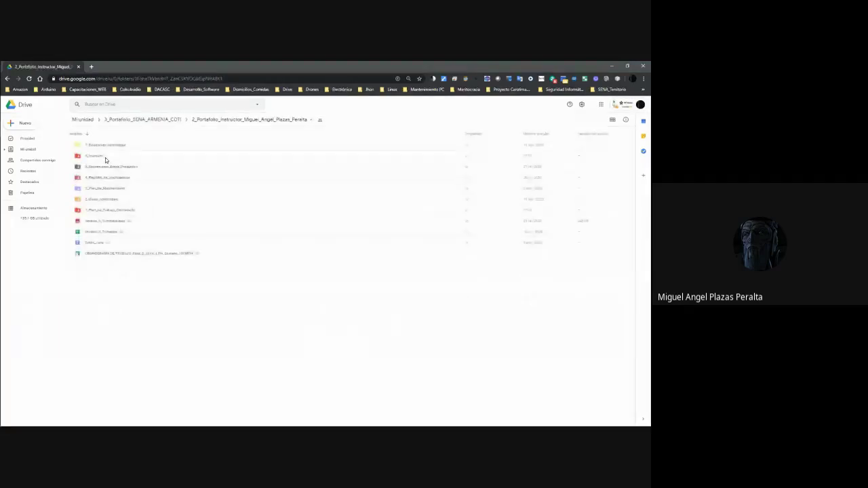
left_click(102, 255)
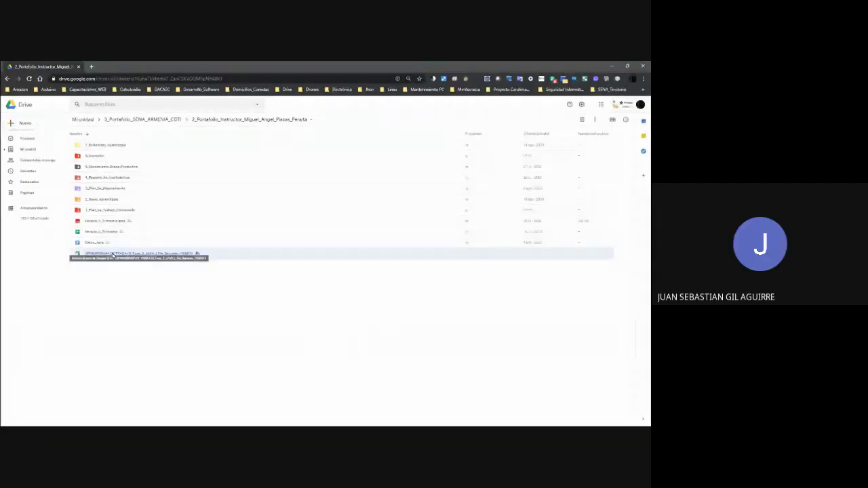
right_click(112, 255)
left_click(97, 246)
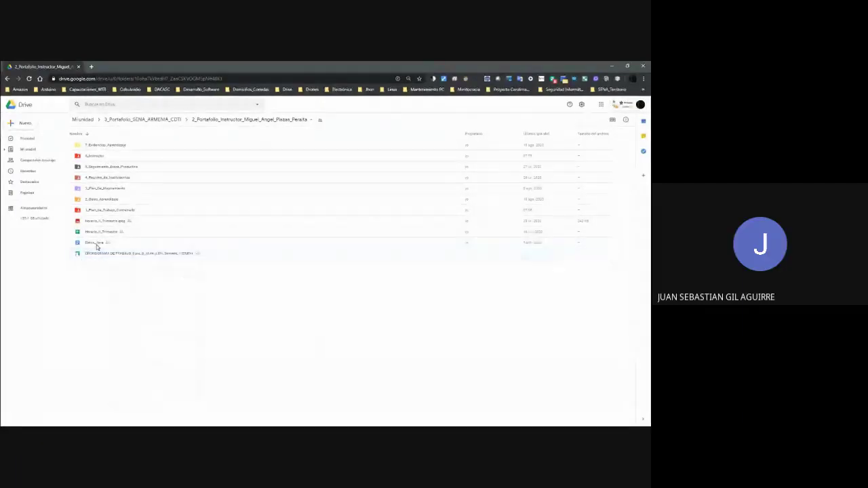
left_click(101, 231)
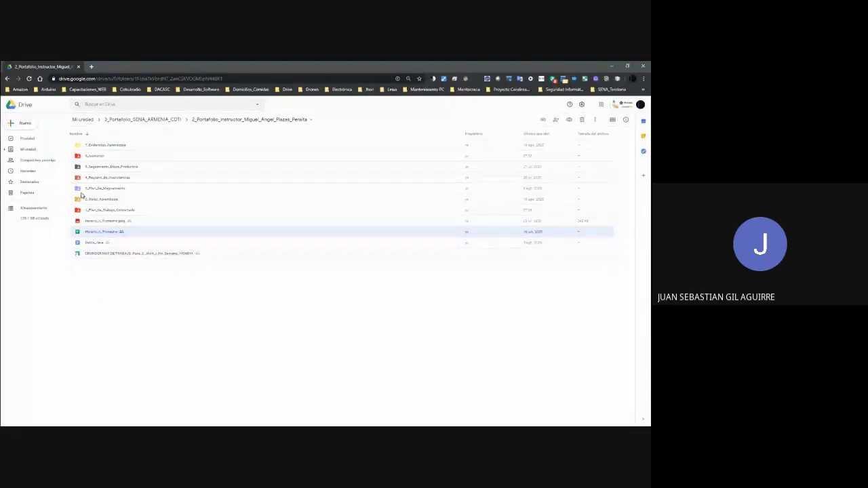
left_click(6, 78)
Go into 6_Instructor > 2_ADSI and bring up the untitled spreadsheet's options.
double_click(96, 157)
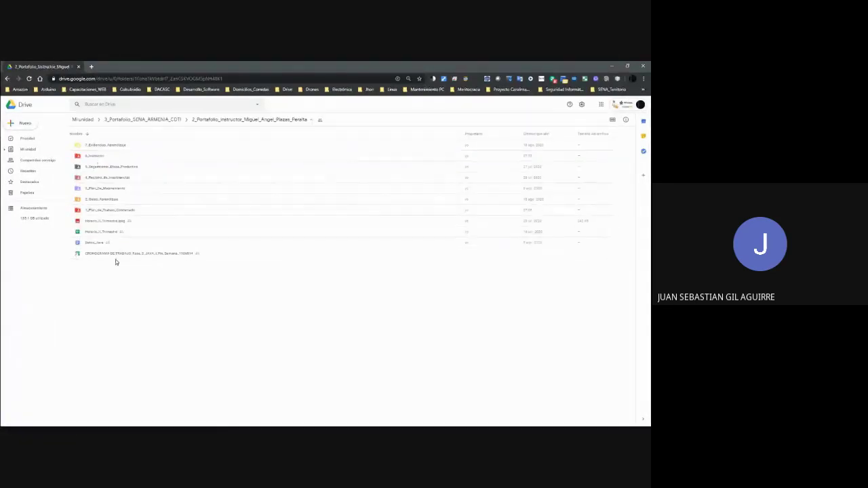
double_click(97, 158)
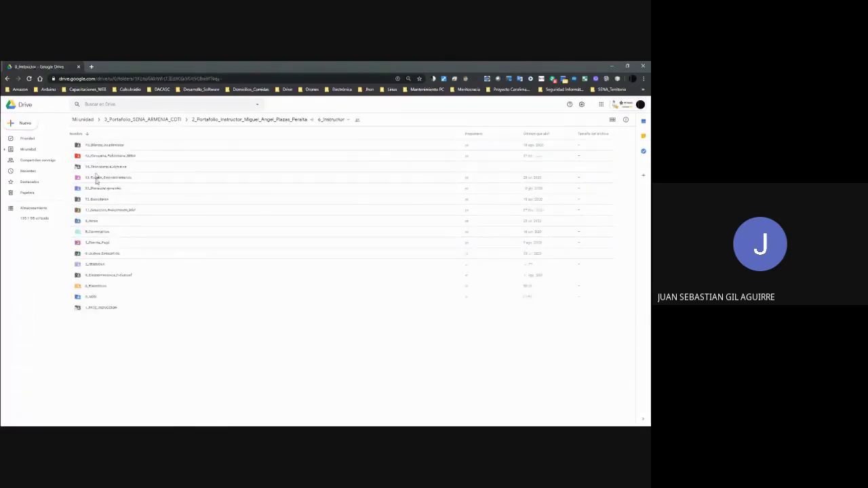
double_click(92, 297)
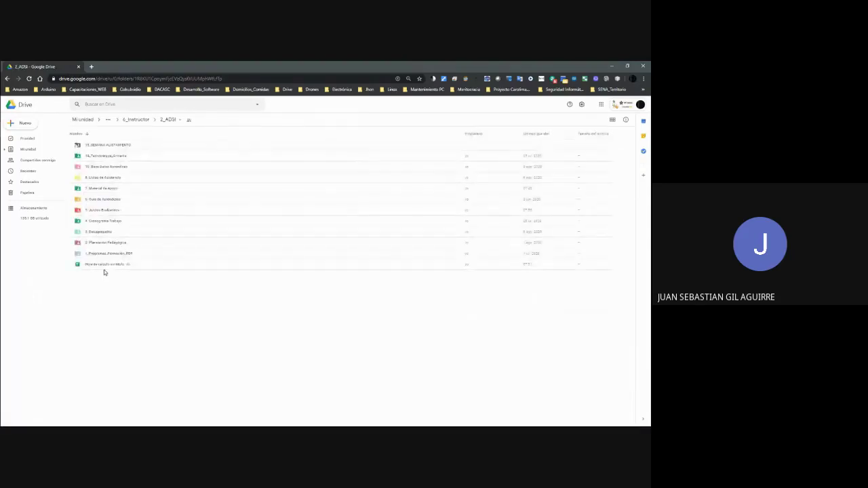
left_click(104, 269)
right_click(104, 270)
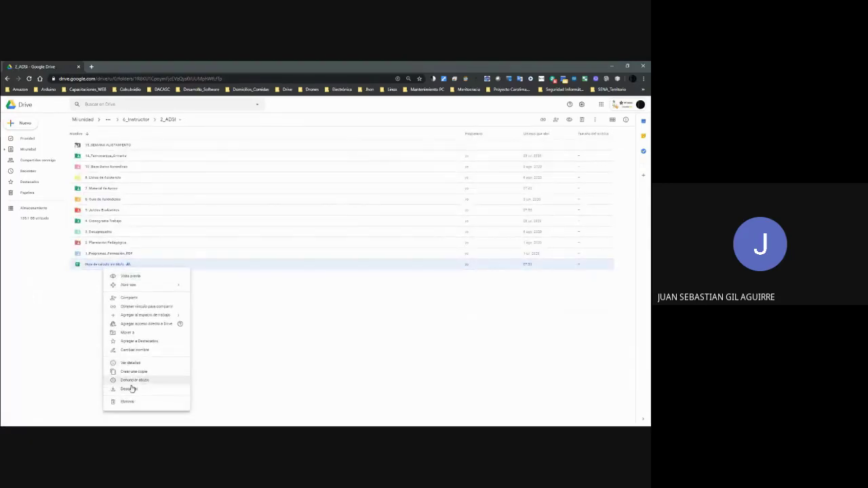
Rename the untitled spreadsheet to Puntos_Positivos_ADSI_Mañana_2051502.
left_click(134, 350)
type("Poll")
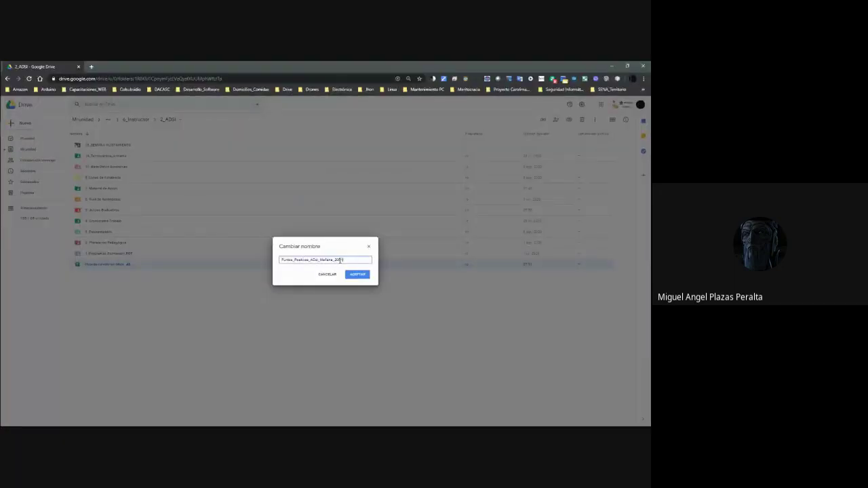
key("alt+Tab")
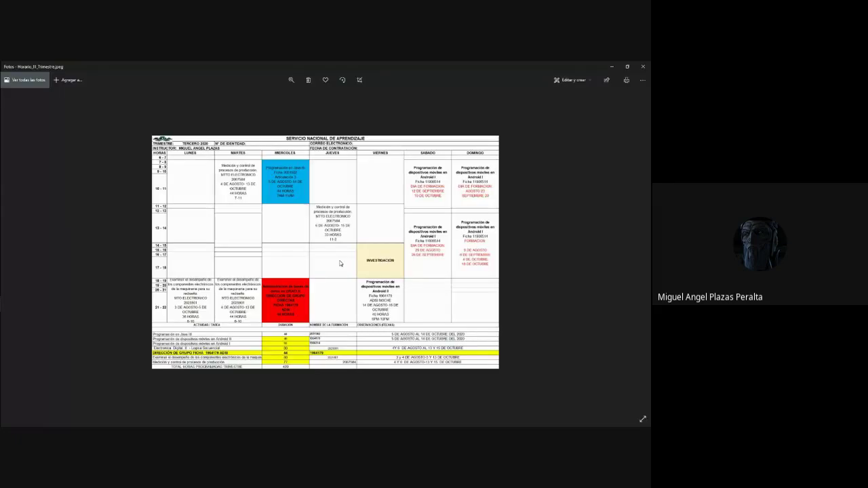
key("alt+Tab")
left_click(358, 274)
Move the spreadsheet into 5. Juicios Evaluativos, then into 3er_Trimestre, accepting the sharing warnings.
left_click_drag(129, 266, 118, 212)
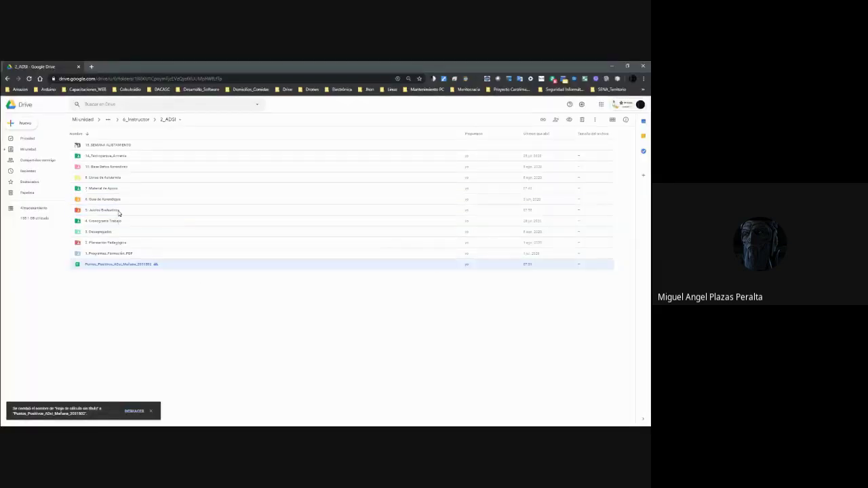
left_click(392, 278)
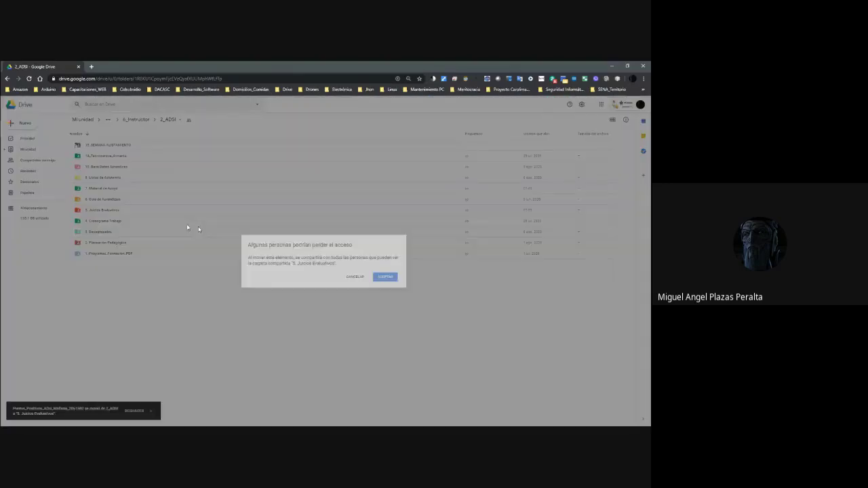
double_click(112, 216)
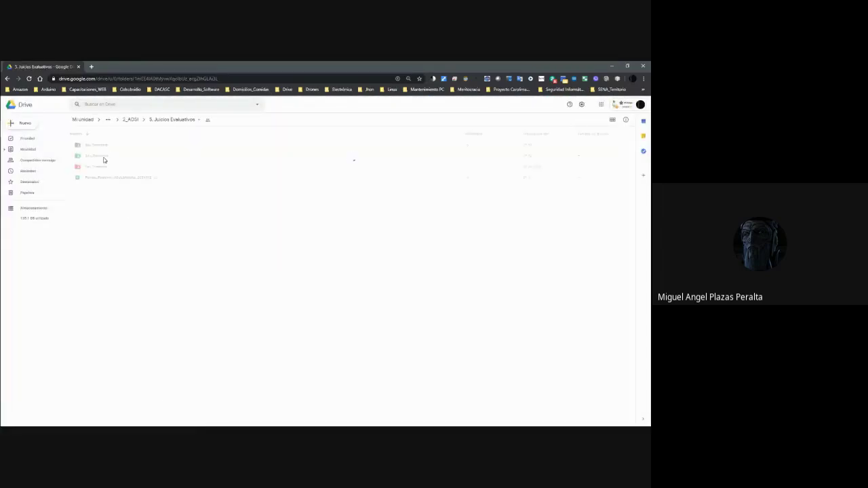
mouse_move(95, 182)
left_mouse_down()
mouse_move(101, 158)
mouse_move(102, 167)
left_mouse_up()
left_click(383, 276)
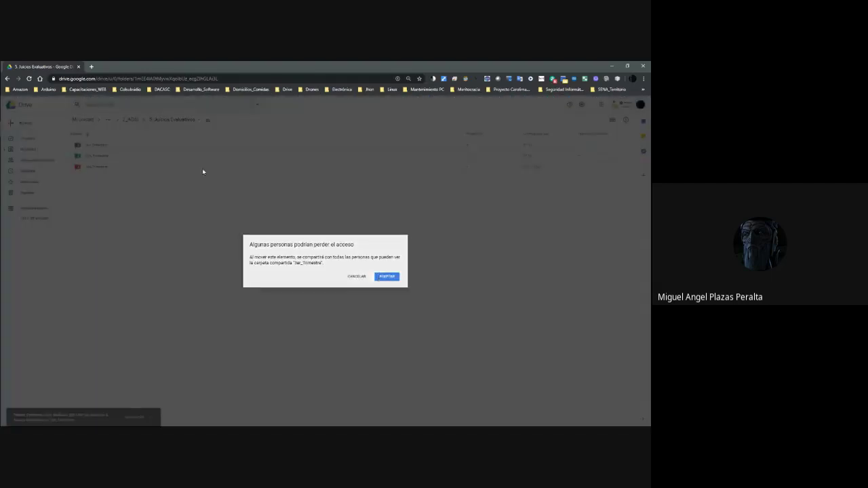
double_click(93, 145)
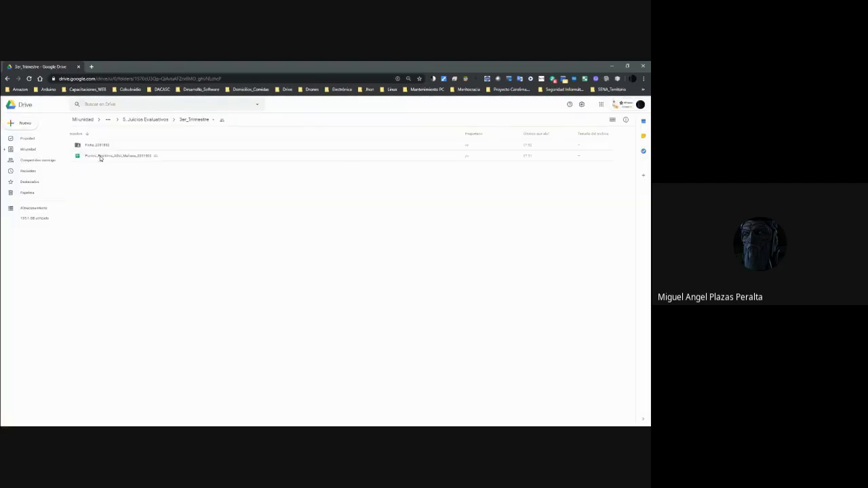
Move the spreadsheet into Ficha_2051502, open that folder, and bring up the file's options.
left_click(100, 156)
left_click(90, 146)
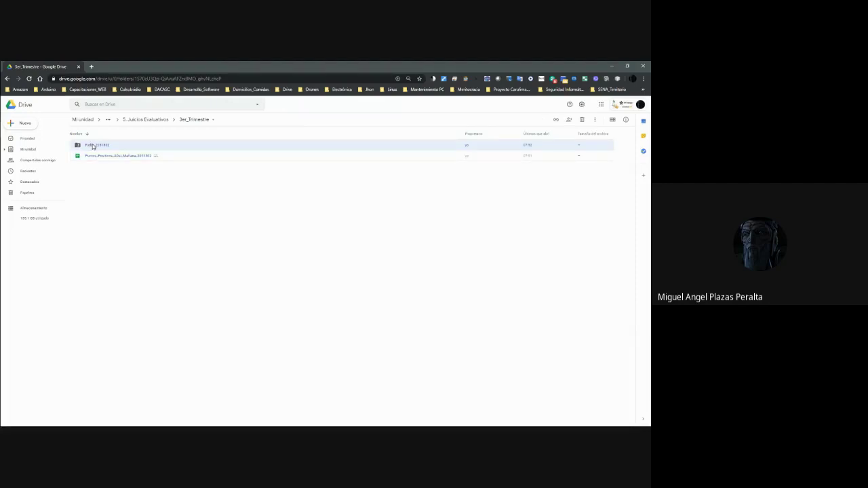
left_click_drag(126, 158, 122, 147)
left_click(387, 277)
double_click(83, 146)
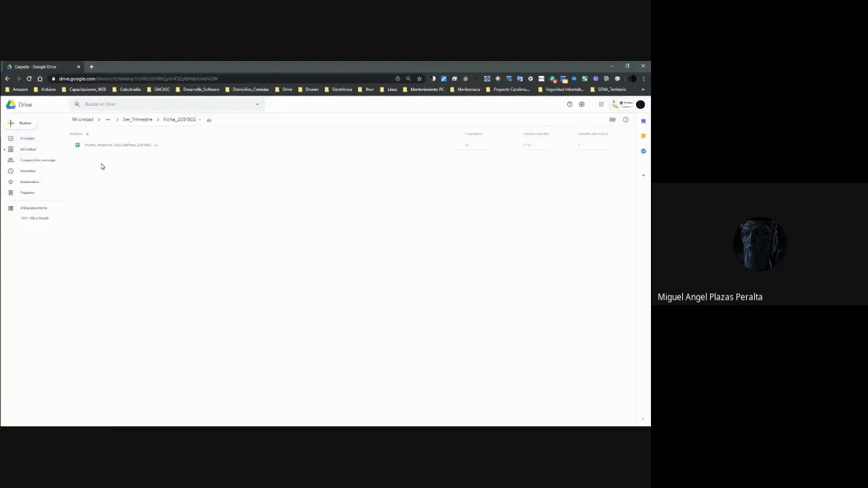
right_click(97, 146)
Open Puntos_Positivos_ADSI_Mañana_2051502 in Google Sheets and check the student names and scores D3–D6.
mouse_move(157, 163)
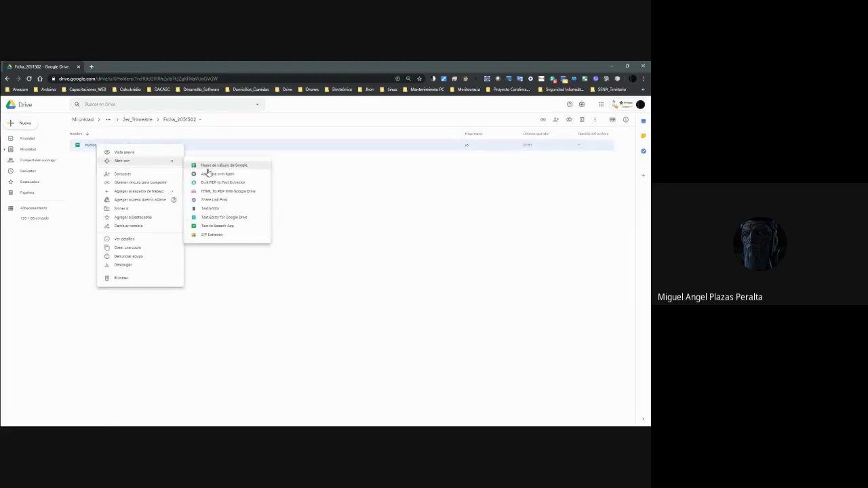
left_click(208, 167)
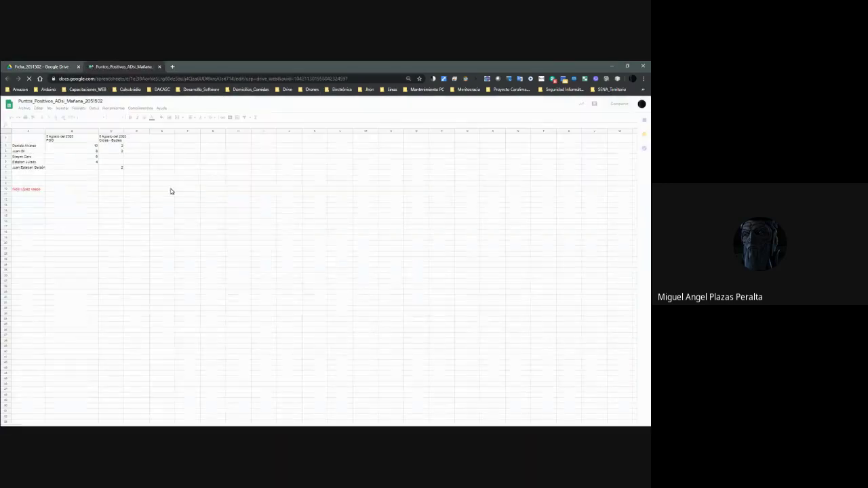
left_click(31, 163)
left_click(32, 167)
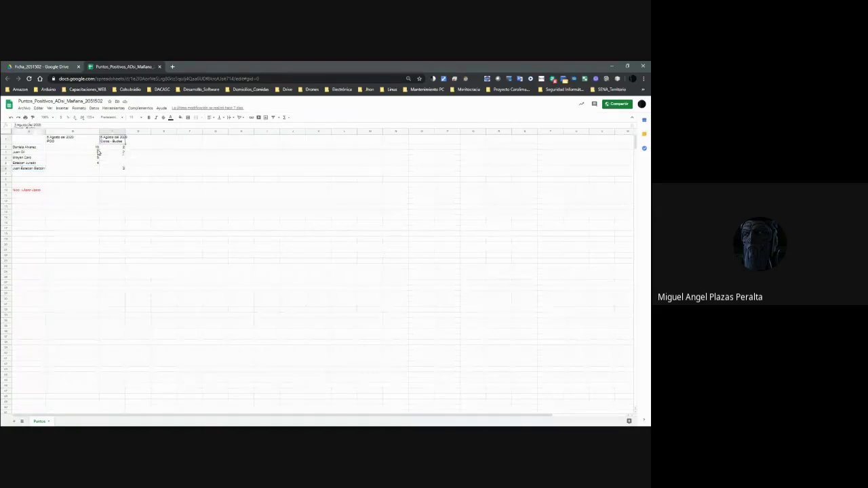
left_click(135, 157)
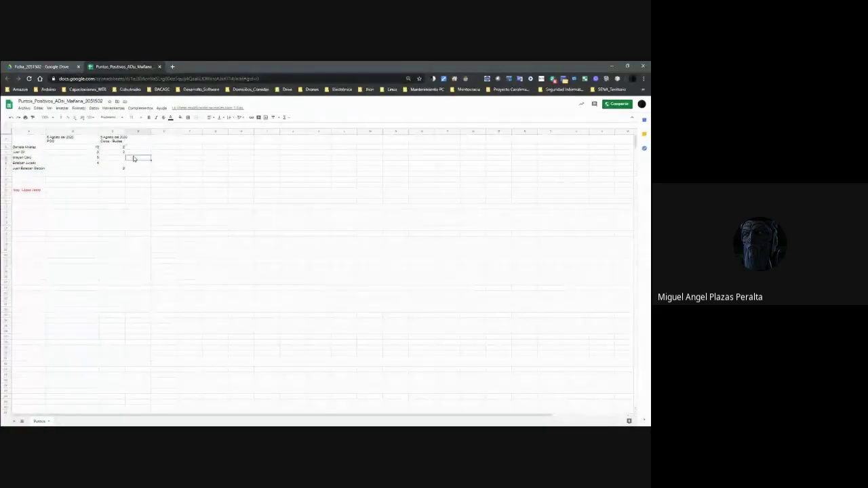
left_click(136, 163)
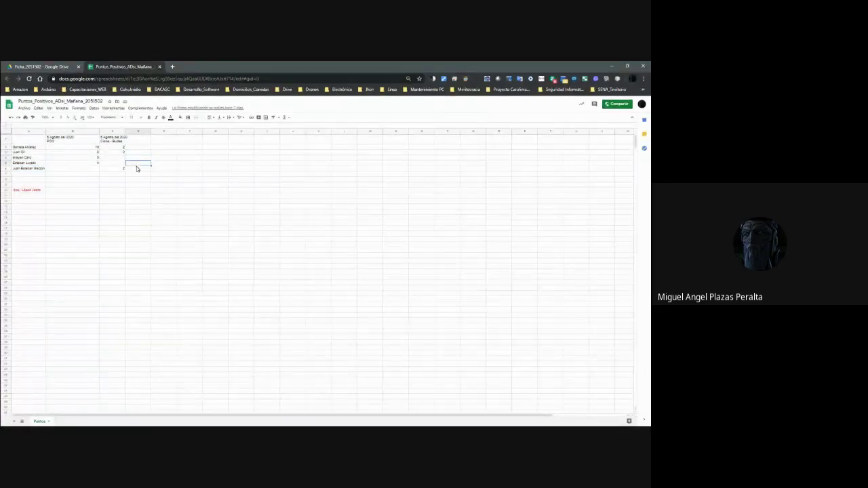
left_click(134, 170)
Close the spreadsheet and go up to 2_ADSI, then into 7. Material de Apoyo.
left_click(159, 67)
left_click(142, 122)
left_click(146, 120)
left_click(136, 120)
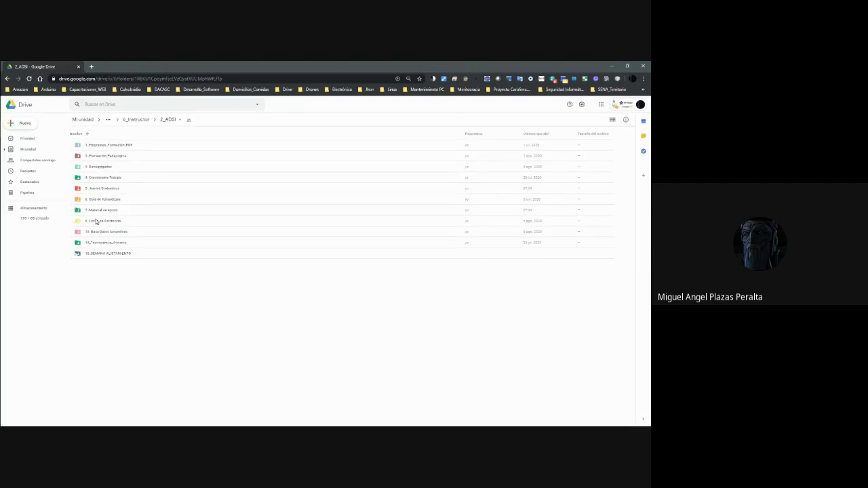
double_click(99, 213)
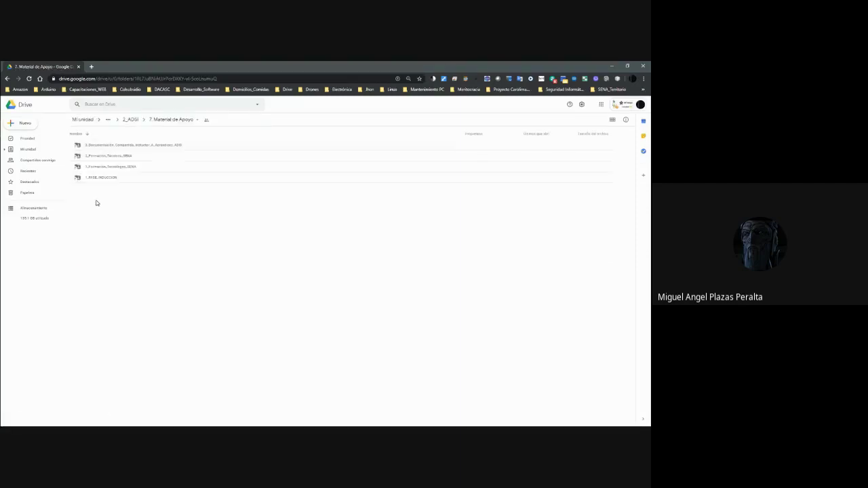
Open GFPI-F-019_GUIA_DE_APRENDIZAJE.docx from 6. Guía de Aprendizaje in Google Docs, scroll through, then close it.
left_click(131, 120)
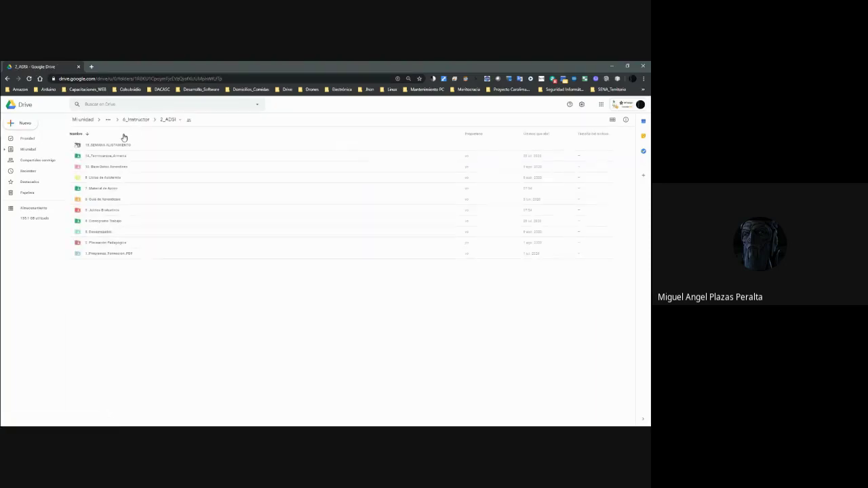
double_click(108, 199)
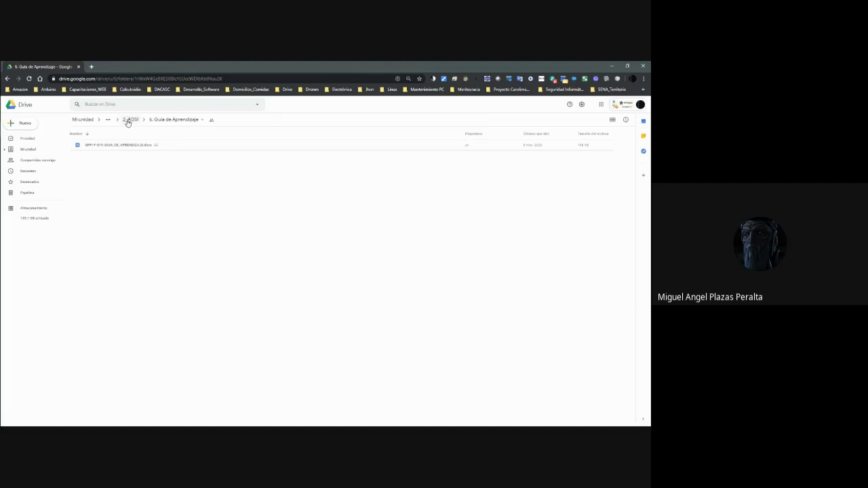
left_click(129, 144)
right_click(129, 145)
mouse_move(184, 163)
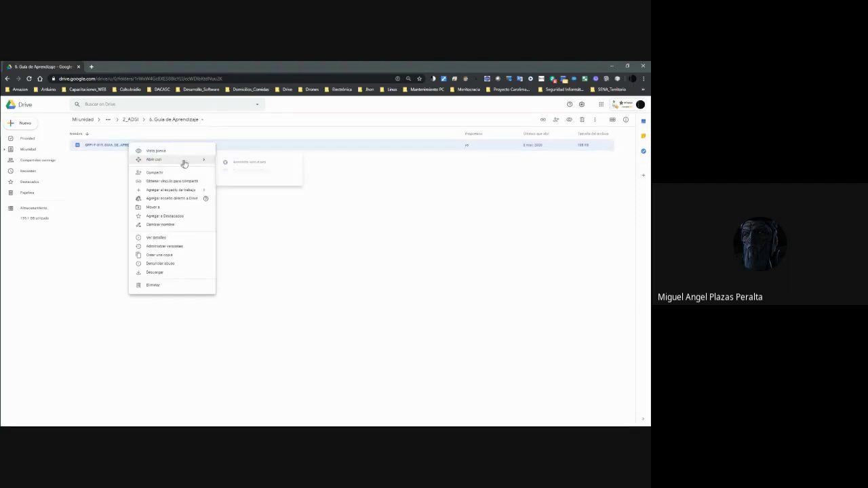
left_click(244, 172)
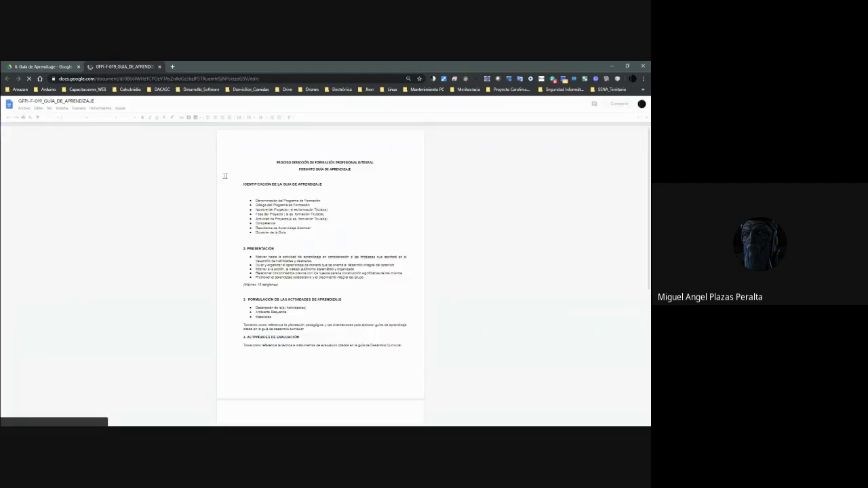
scroll(299, 191, "down", 5)
scroll(304, 192, "down", 2)
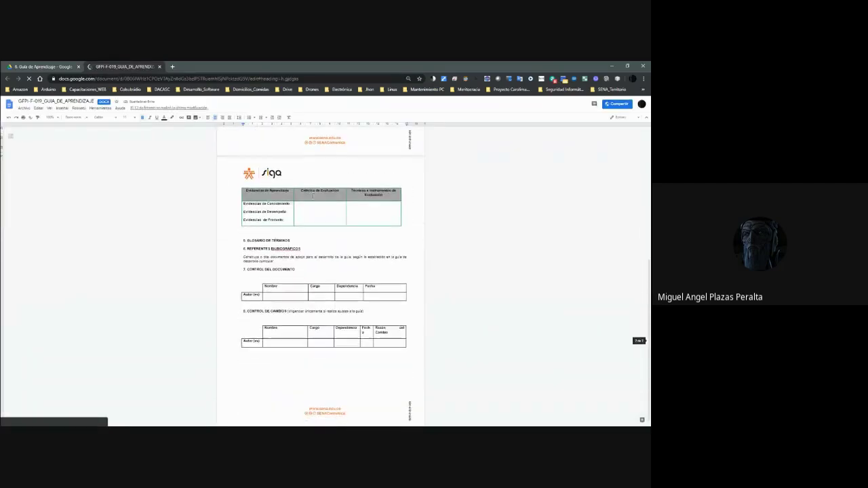
left_click(159, 67)
Copy the learning guide and move the copy into 4_Java_III's 1_Guia_Aprendizaje folder.
right_click(131, 145)
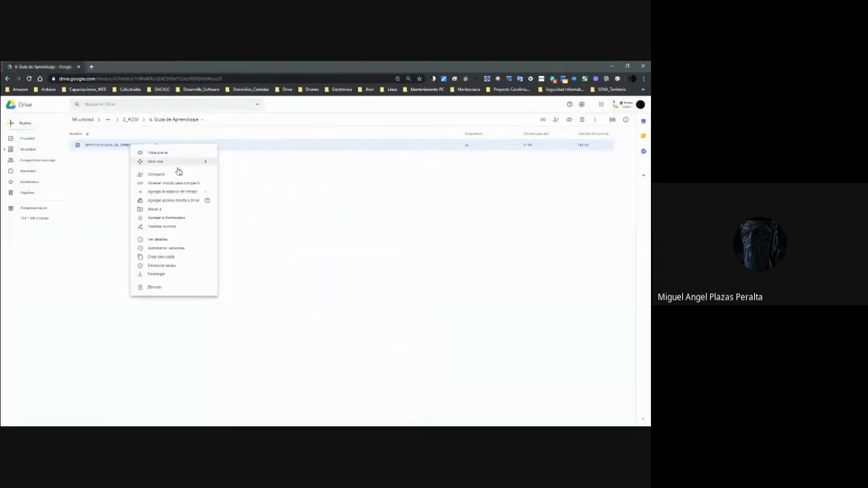
left_click(157, 257)
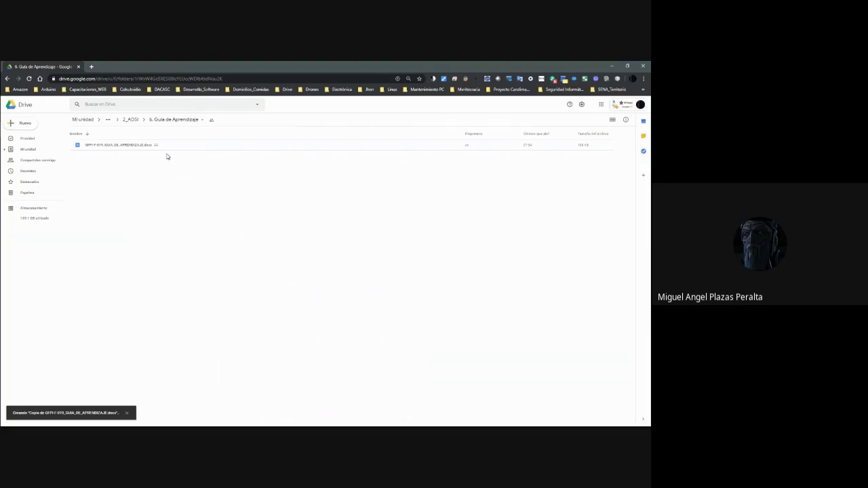
right_click(130, 150)
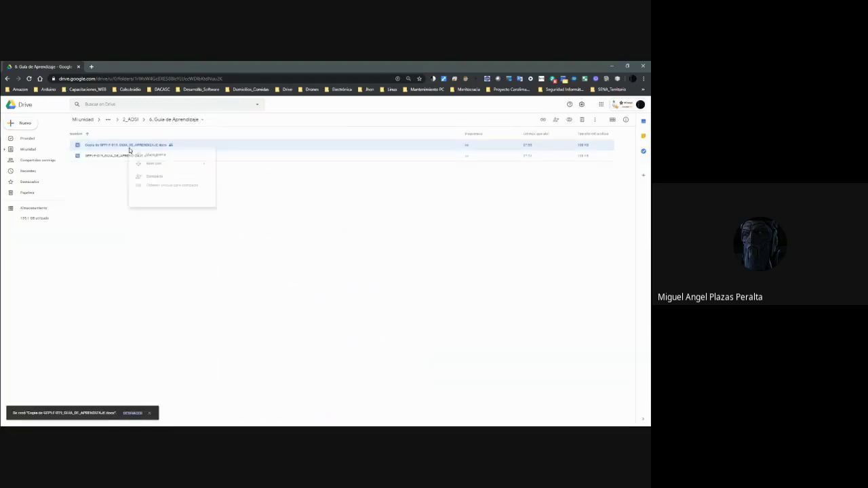
left_click(197, 210)
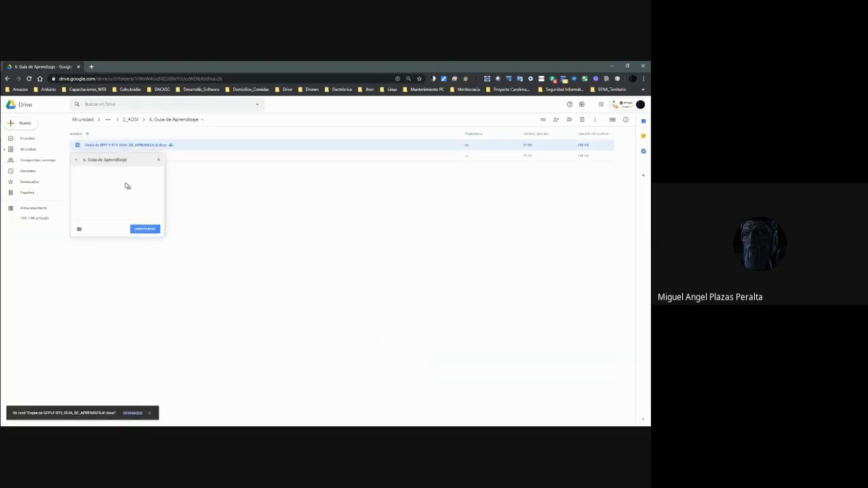
left_click(76, 160)
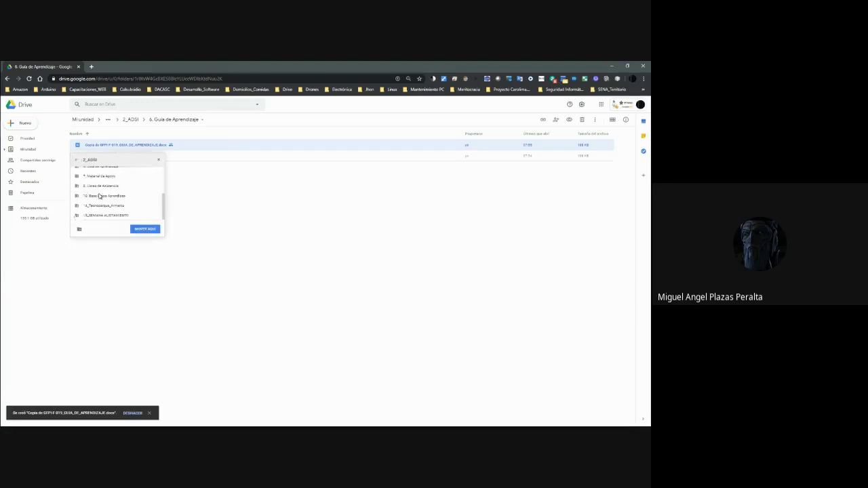
scroll(121, 180, "down", 2)
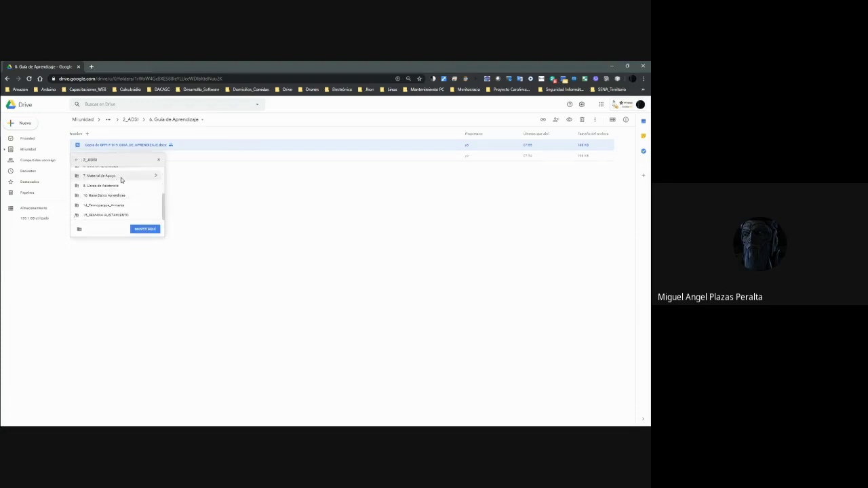
left_click(156, 176)
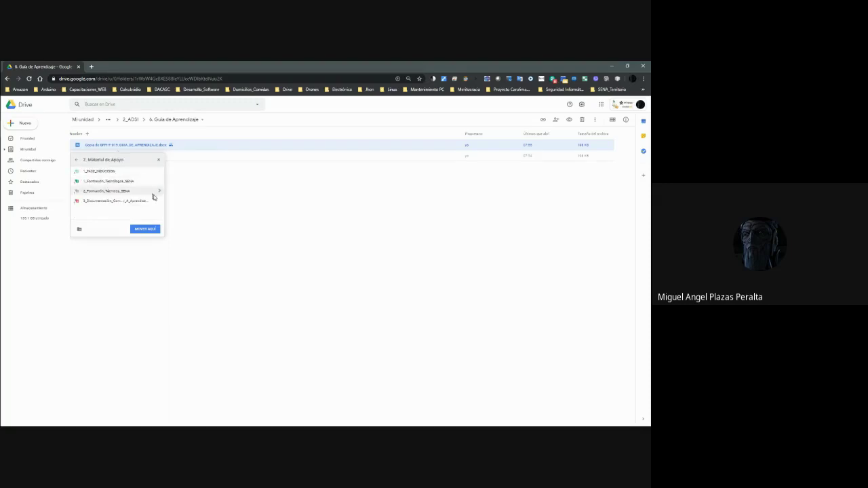
left_click(157, 202)
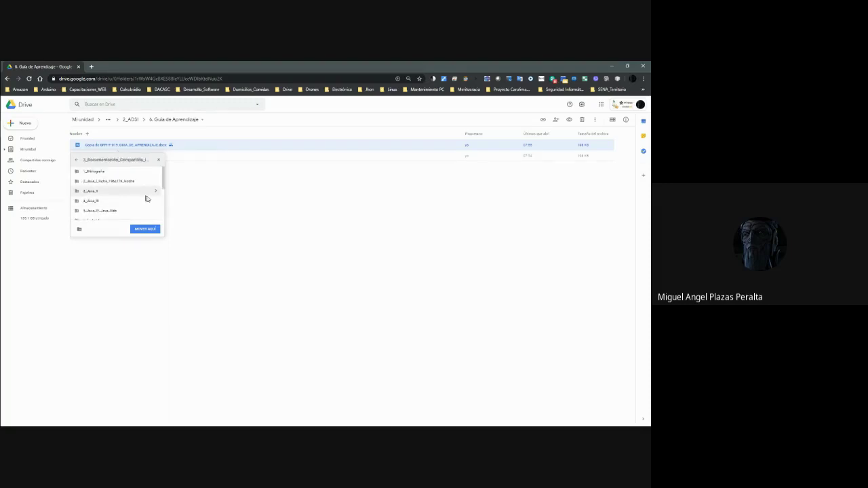
left_click(155, 201)
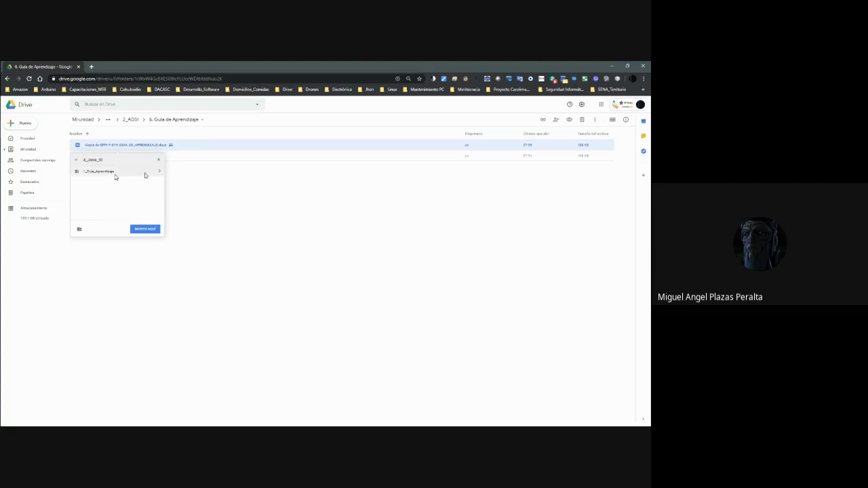
left_click(158, 175)
left_click(145, 228)
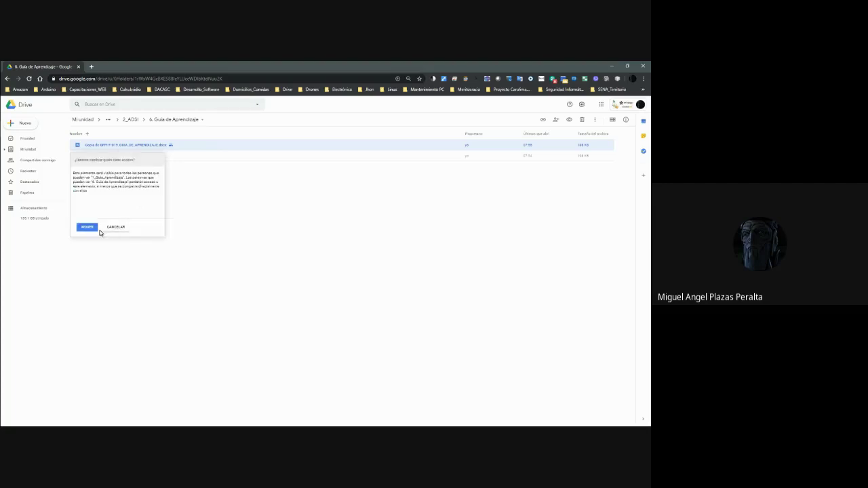
left_click(93, 228)
Go through 7. Material de Apoyo and shared documentation into 4_Java_III, and bring up Guia_1.docx's actions.
left_click(130, 119)
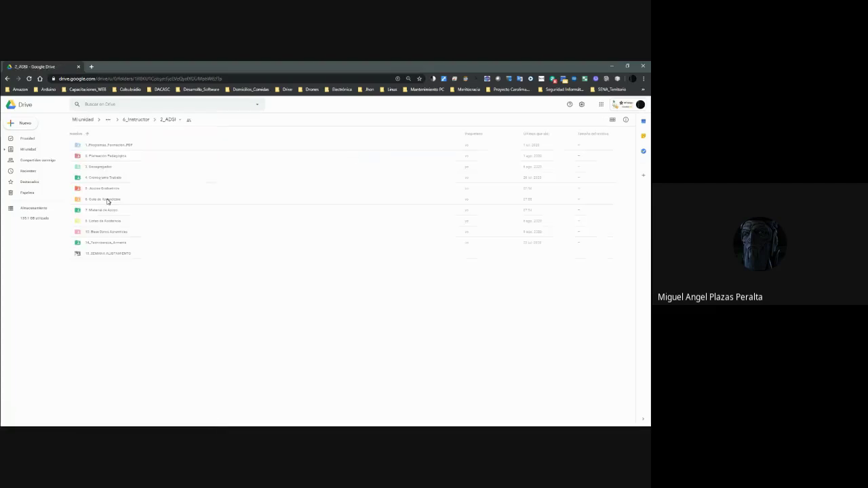
left_click(103, 209)
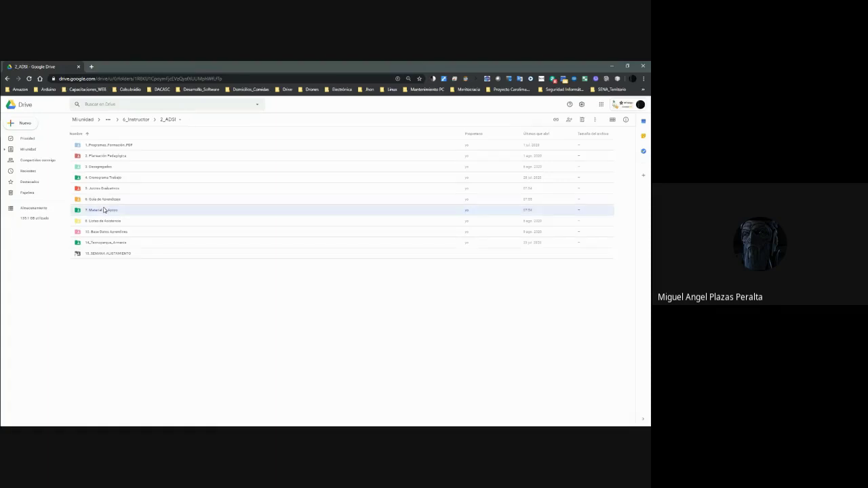
double_click(104, 209)
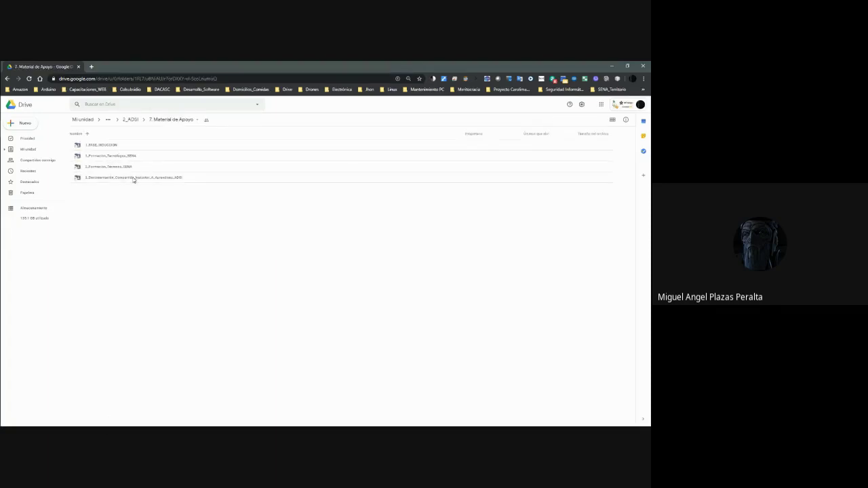
left_click(125, 178)
double_click(123, 179)
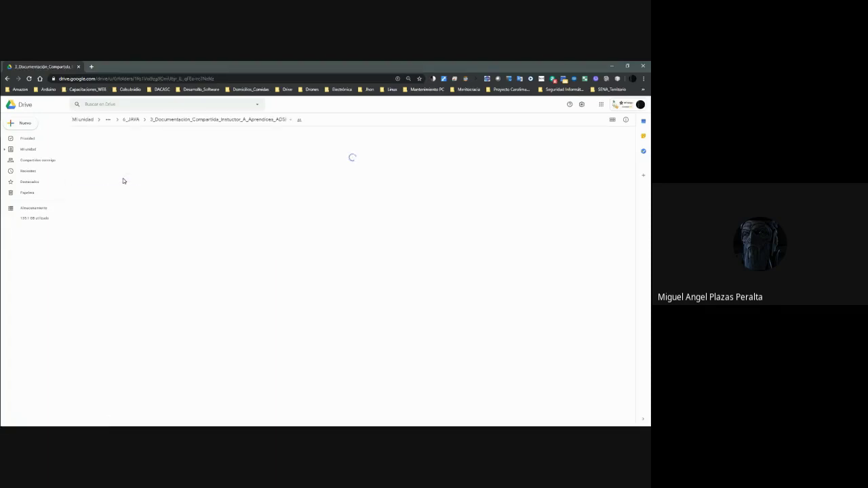
double_click(97, 178)
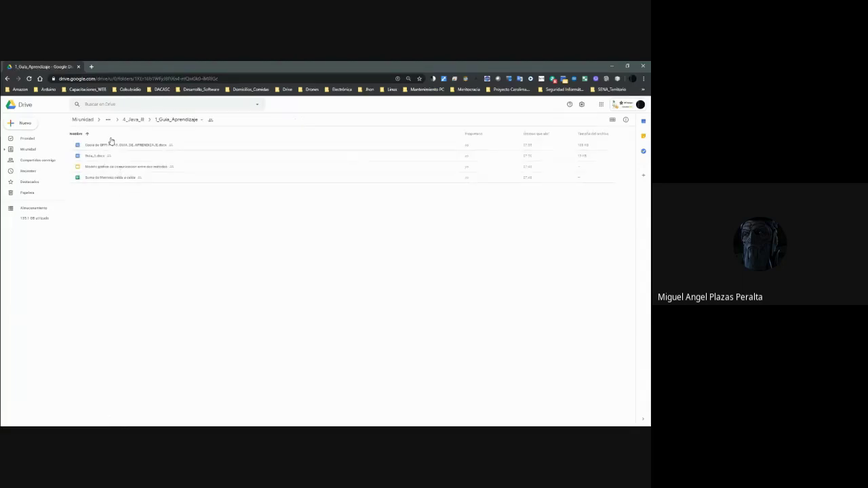
left_click(101, 148)
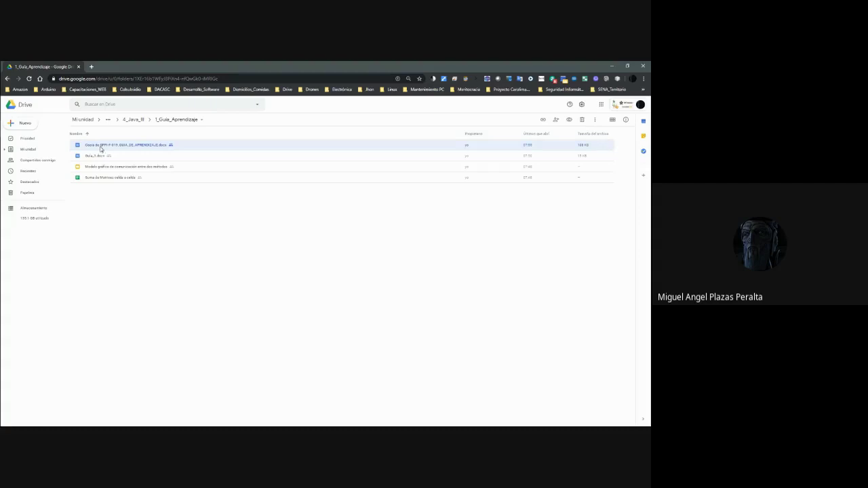
left_click(95, 158)
right_click(95, 158)
Open Guia_1.docx in Google Docs, scroll through it, and return to Drive.
mouse_move(149, 173)
left_click(215, 185)
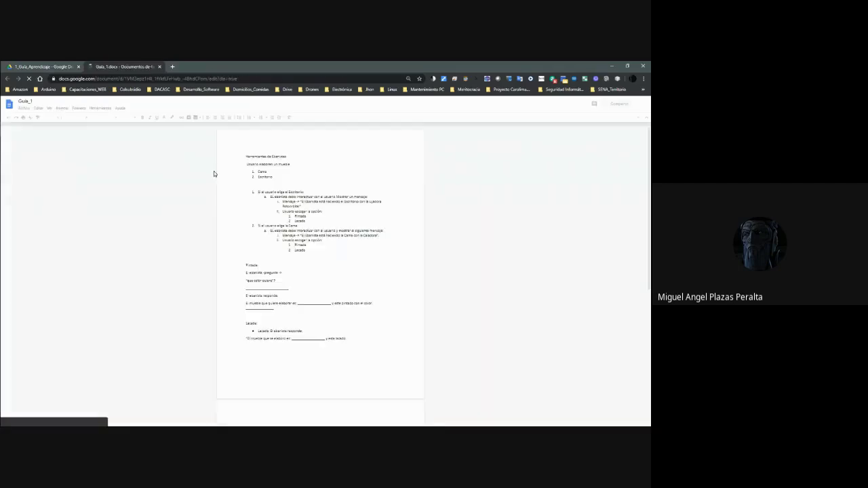
scroll(309, 196, "down", 5)
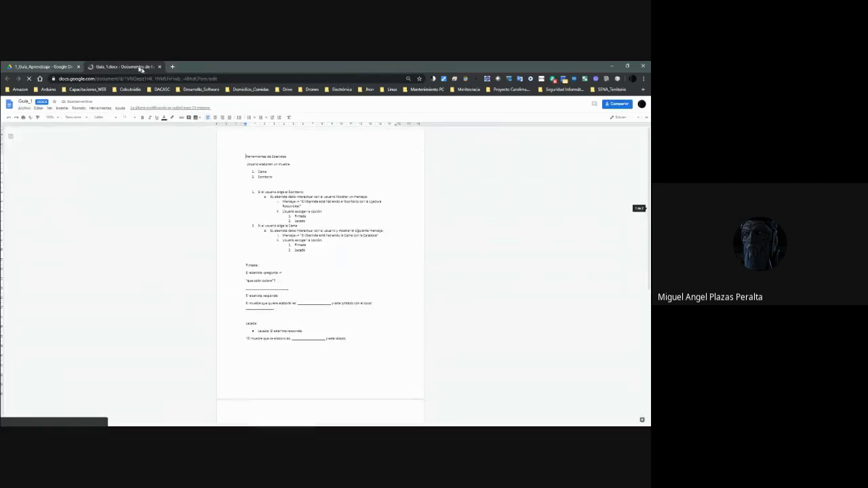
left_click(67, 68)
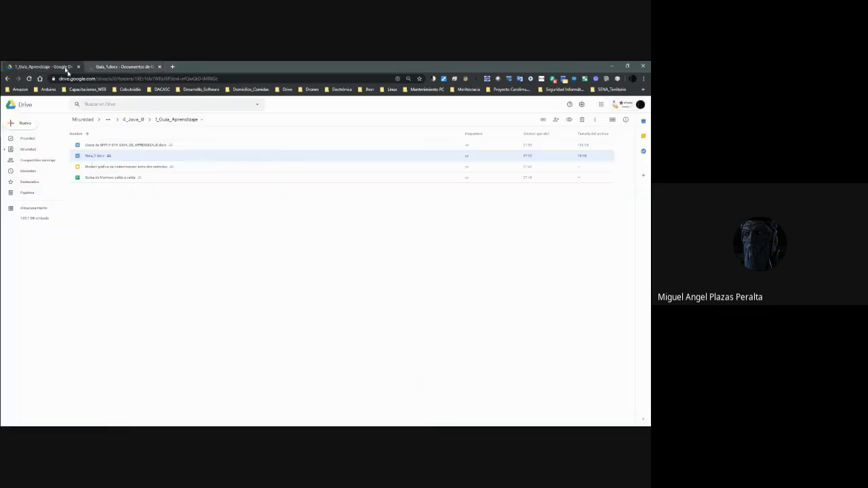
Open the copied learning guide in Google Docs and select all its content.
left_click(107, 143)
right_click(107, 144)
mouse_move(136, 163)
left_click(230, 178)
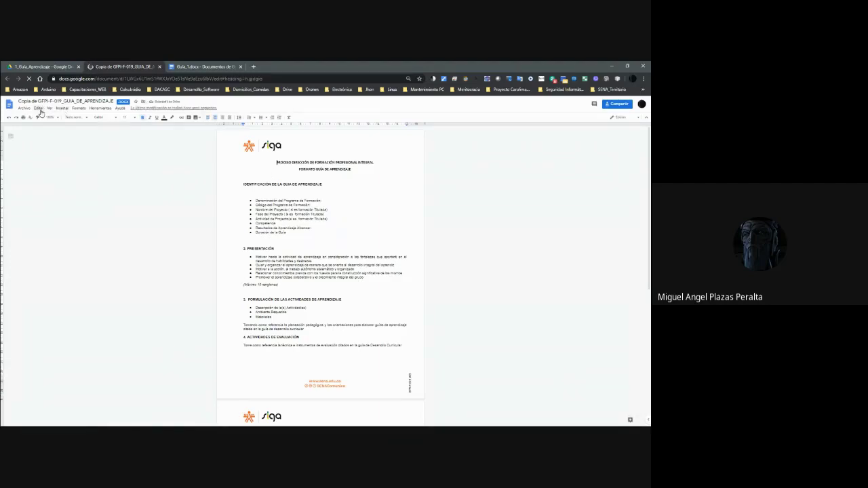
left_click(40, 109)
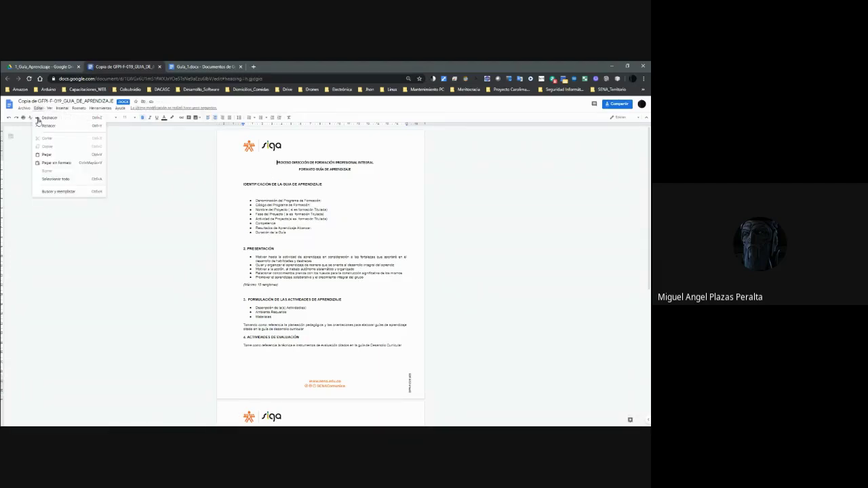
left_click(58, 179)
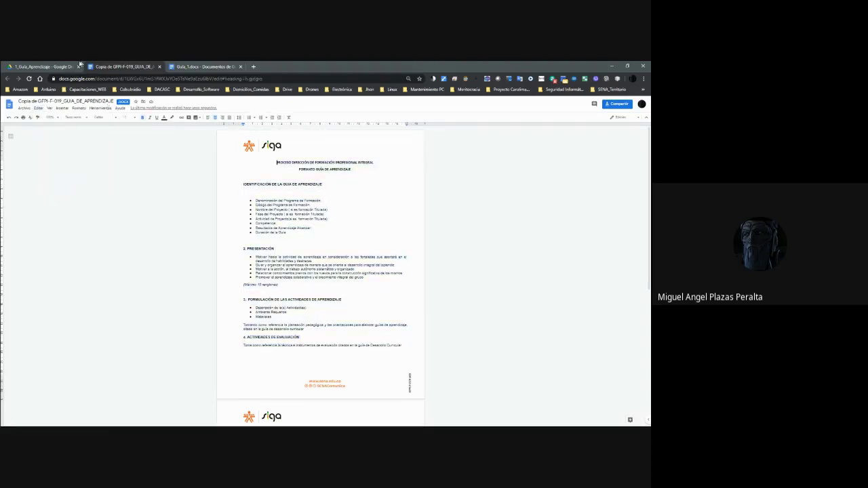
Back in Guia_1.docx, scroll down and add a new line on the third page.
left_click(204, 66)
scroll(261, 224, "down", 5)
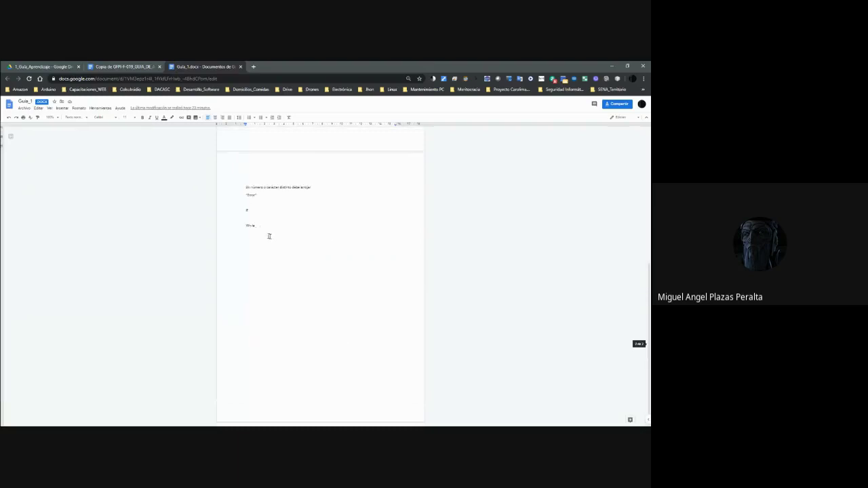
key("Return")
key("Return")
key("Return")
key("Return")
key("Return")
key("Return")
key("Return")
key("Return")
key("Return")
key("Return")
key("Return")
key("Return")
key("Return")
key("Return")
key("Return")
key("Return")
key("Return")
key("Return")
key("Return")
key("Return")
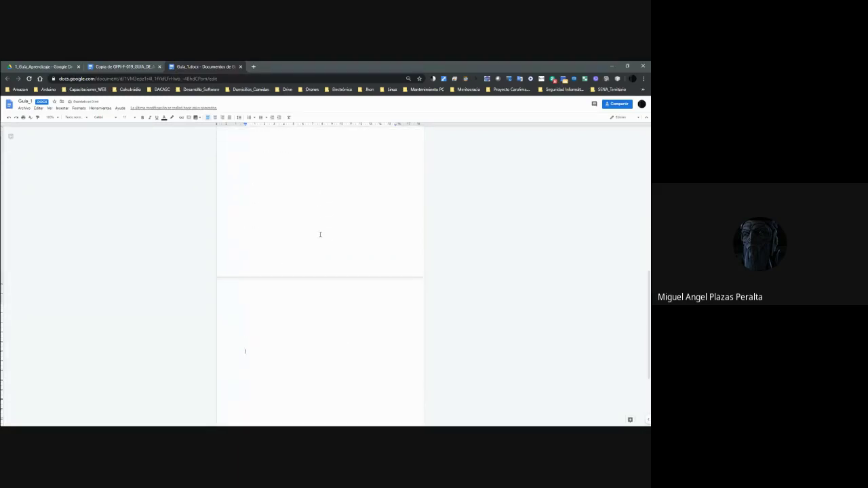
scroll(320, 235, "down", 10)
scroll(316, 230, "up", 10)
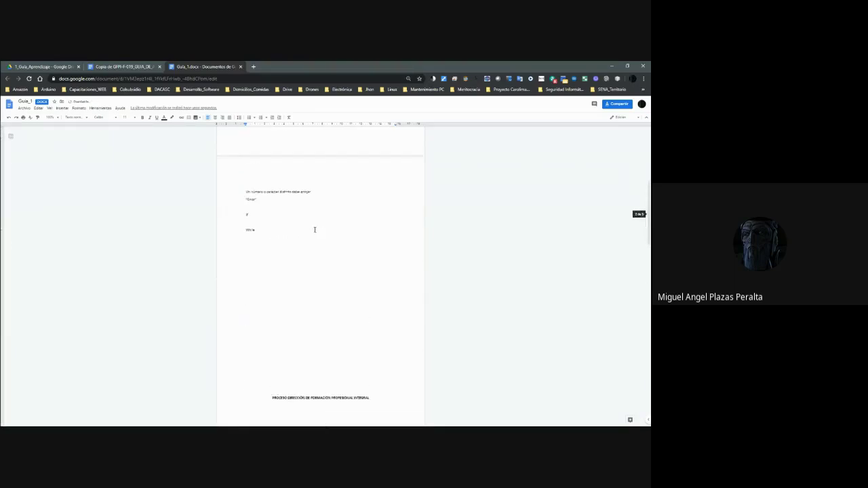
Create a new blank Google spreadsheet in the shared Drive folder.
left_click(44, 66)
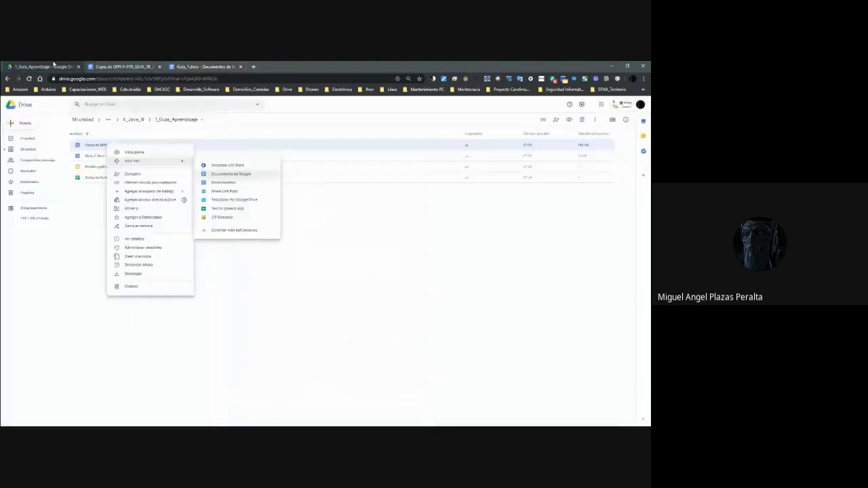
right_click(133, 206)
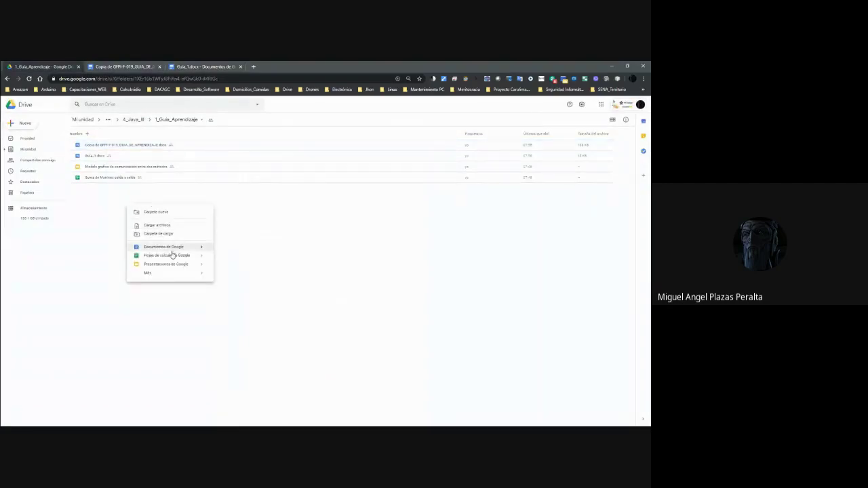
left_click(231, 261)
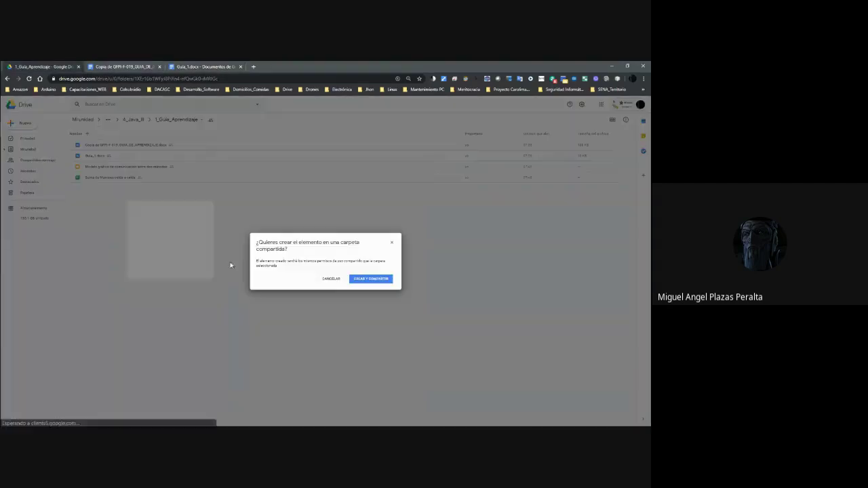
left_click(370, 280)
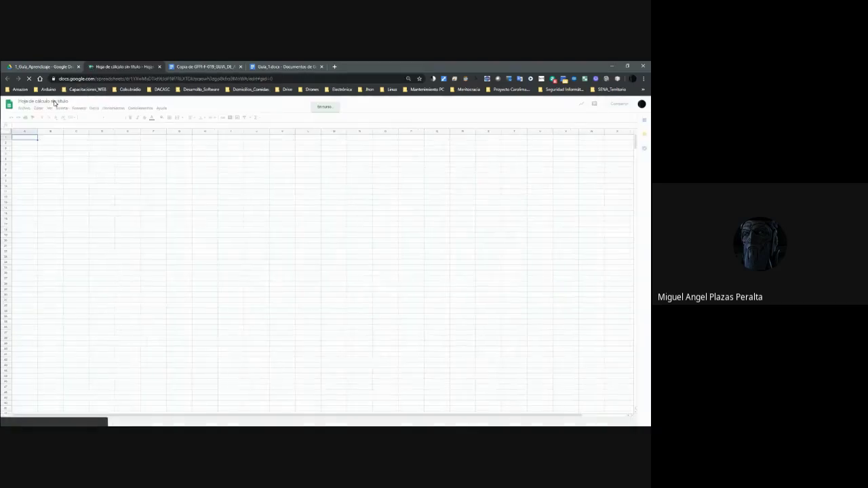
Rename the untitled spreadsheet to 'Tortuga'.
left_click(55, 101)
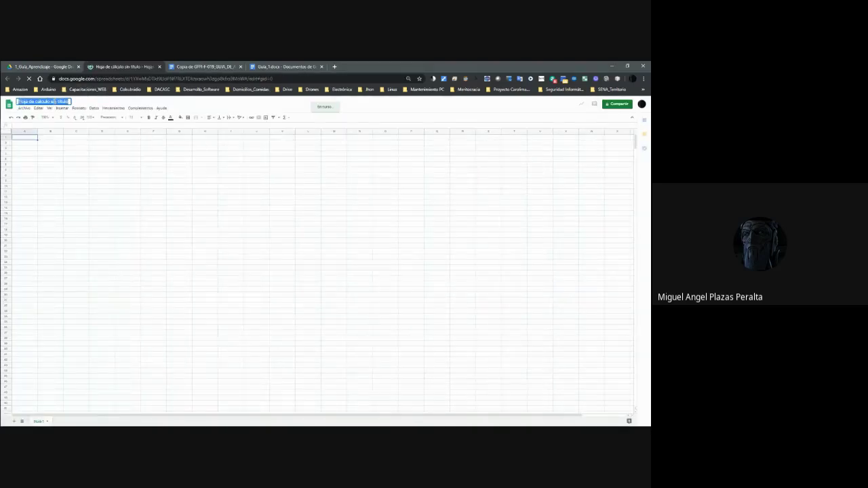
type("Tortuga")
key("Return")
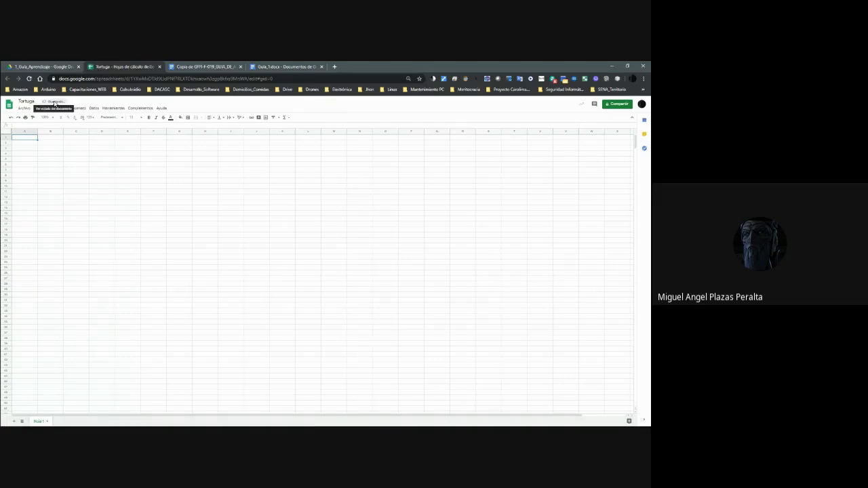
Select cells D7:M7 in row 7 for the board's fill colour.
left_click(127, 166)
left_click(106, 160)
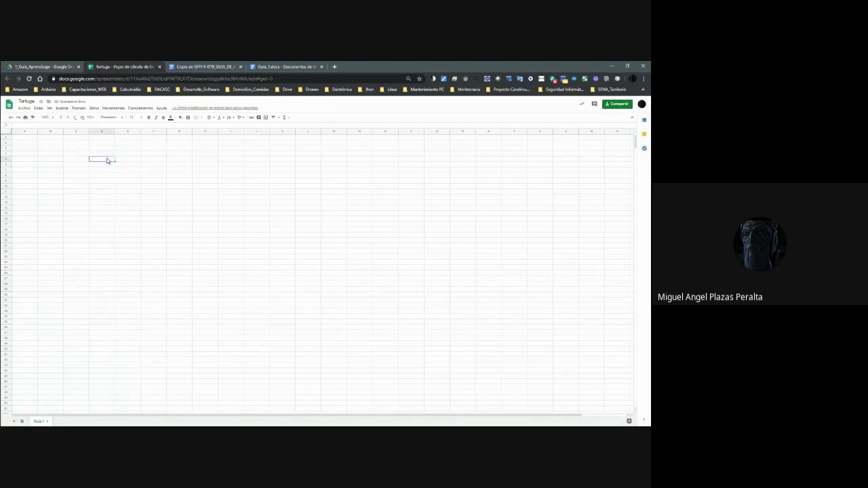
left_click(139, 162, "shift")
left_click_drag(153, 162, 334, 163)
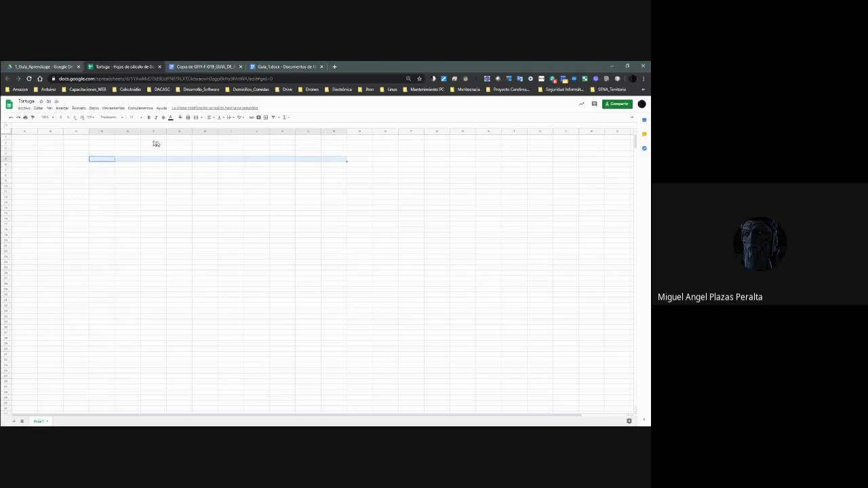
left_click(179, 118)
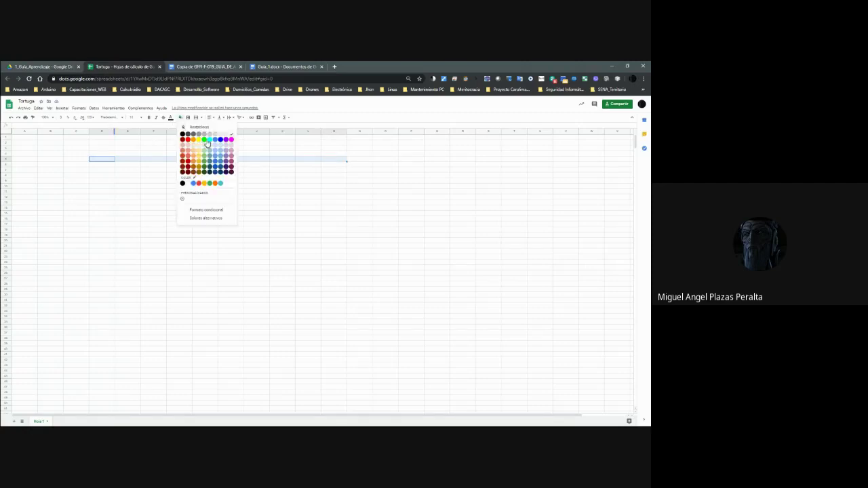
Fill D7:M7 green and paste the strip down each row through row 16.
left_click(207, 143)
key("Down")
key("ctrl+v")
key("Down")
key("ctrl+v")
key("Down")
key("ctrl+v")
key("Down")
key("ctrl+v")
key("Down")
key("ctrl+v")
key("Down")
key("ctrl+v")
key("Down")
key("ctrl+v")
key("Down")
key("ctrl+v")
key("Down")
key("ctrl+v")
Return to the top of the green board and switch back to the Google Meet call.
key("Up")
key("Up")
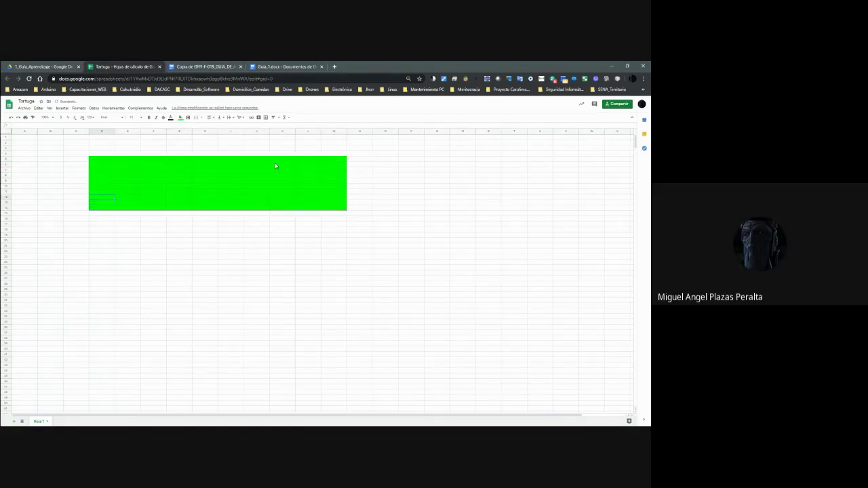
key("Up")
key("Up")
key("Up")
key("Up")
key("Up")
key("Up")
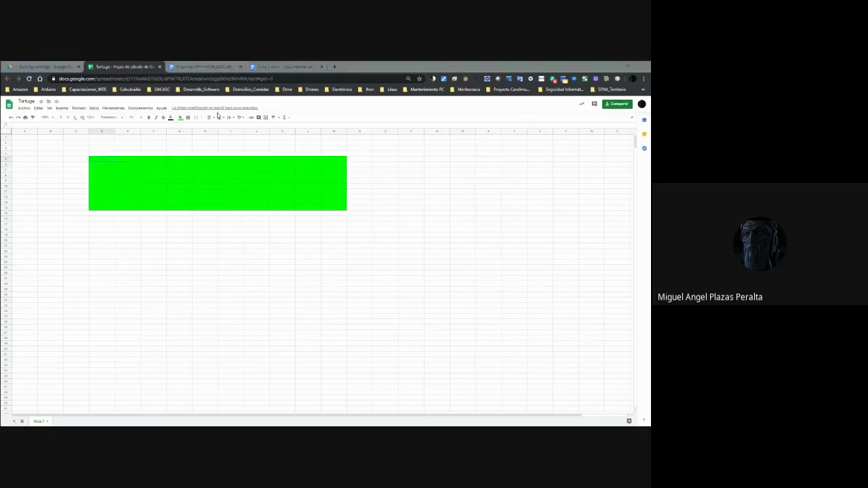
key("alt+Tab")
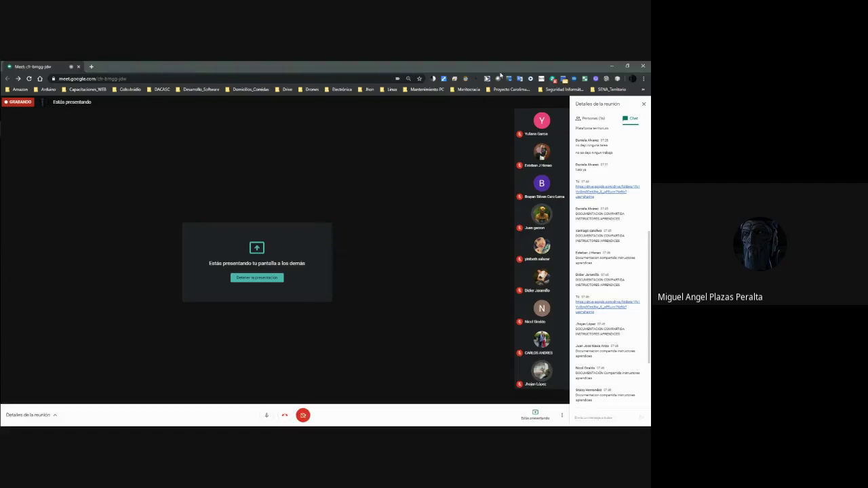
Enter the numbers 1 through 10 down the column beside the green board.
left_click(616, 65)
left_click(77, 160)
key("Left")
key("Right")
key("Left")
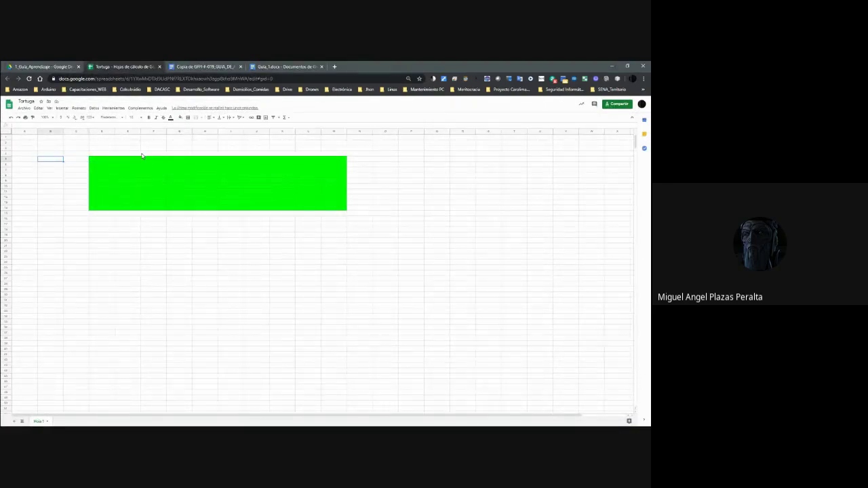
key("Return")
type("1")
key("Return")
type("2")
key("Return")
type("3")
key("Return")
type("4")
key("Return")
type("5")
key("Return")
type("6")
key("Return")
type("7")
key("Return")
type("8")
key("Return")
type("9")
key("Return")
type("10")
key("Tab")
Add the heading 'Cuenta' above the numbers.
key("Up")
key("Up")
key("Up")
key("Up")
key("Up")
key("Up")
key("Up")
key("Up")
key("Up")
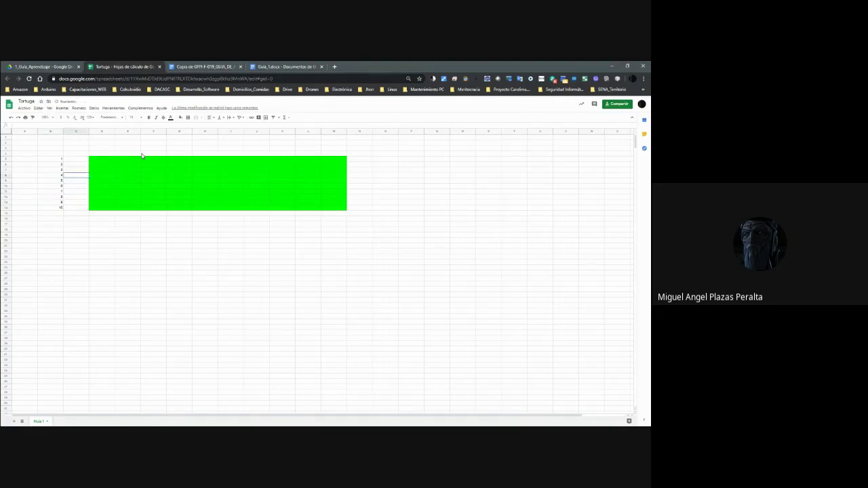
key("Up")
key("Up")
key("Left")
type("Cuento")
key("BackSpace")
key("BackSpace")
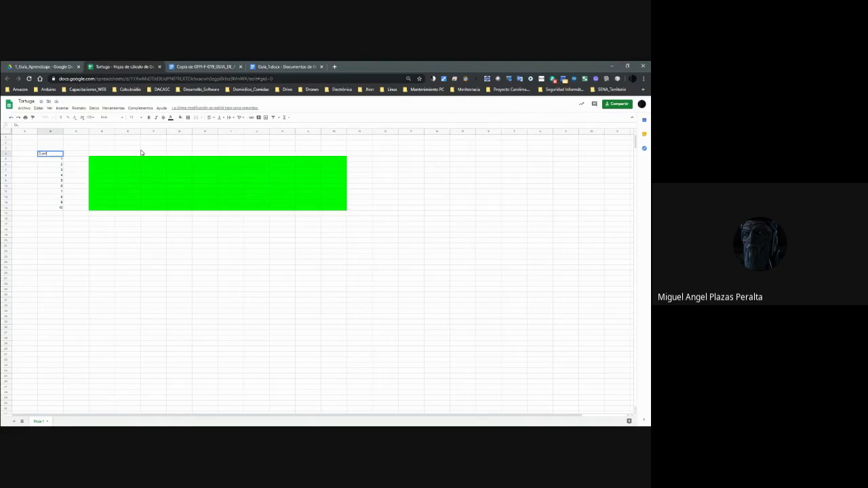
type("ta")
key("Return")
key("Up")
Centre-align all content in the whole sheet.
left_click(7, 129)
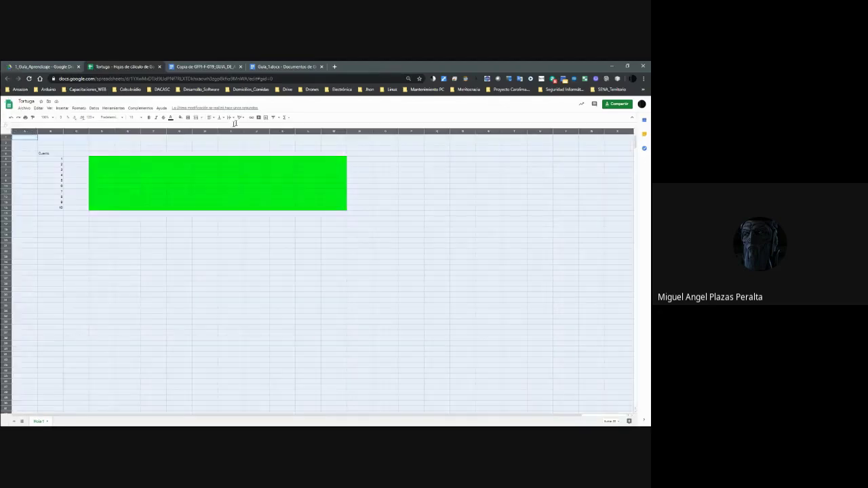
left_click(209, 118)
left_click(217, 125)
left_click(73, 207)
Move the heading and numbers into column A and rename the heading 'Total Filas'.
left_click(57, 154)
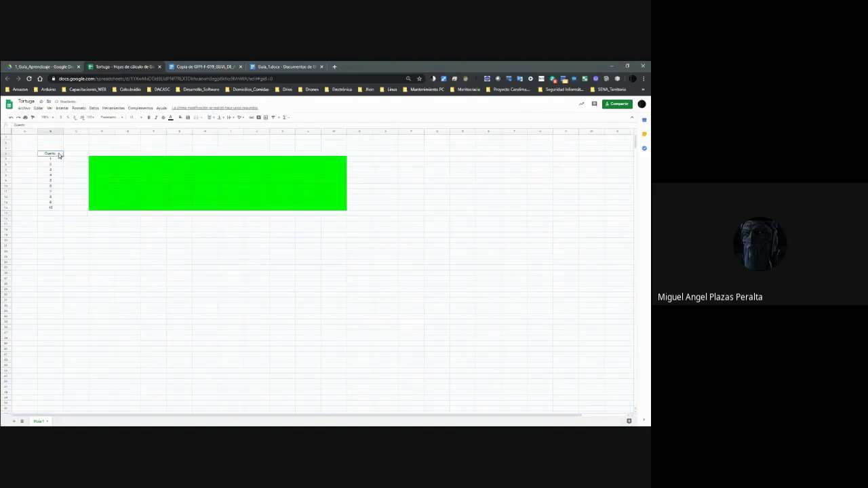
key("shift+Down")
key("shift+Down")
key("shift+Down")
key("shift+Down")
key("shift+Down")
key("shift+Down")
key("shift+Down")
key("shift+Down")
key("shift+Down")
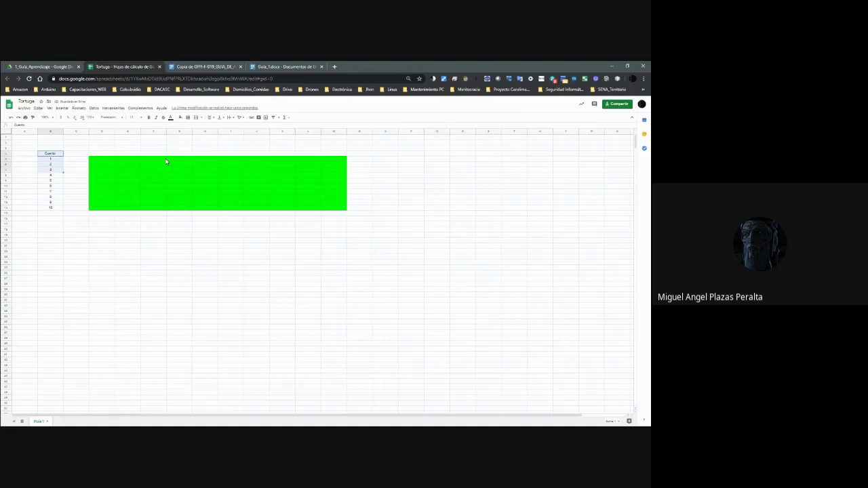
key("shift+Down")
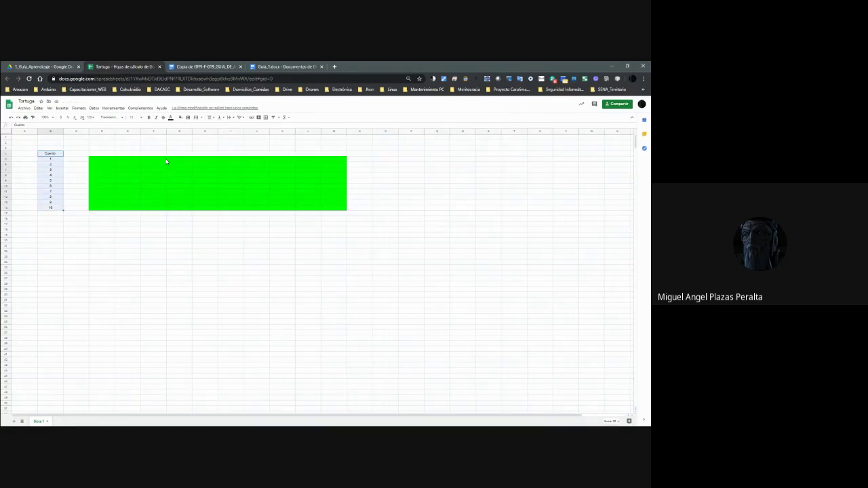
key("ctrl+x")
key("Left")
key("ctrl+v")
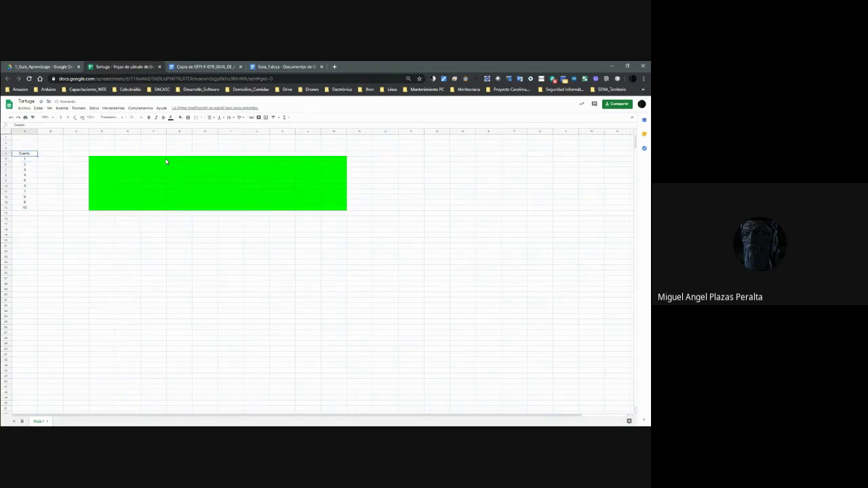
key("BackSpace")
key("Return")
Add a 'Dirección Filas' column beside Total Filas with values 0, 2 through 10.
key("Up")
key("Right")
key("Right")
key("Left")
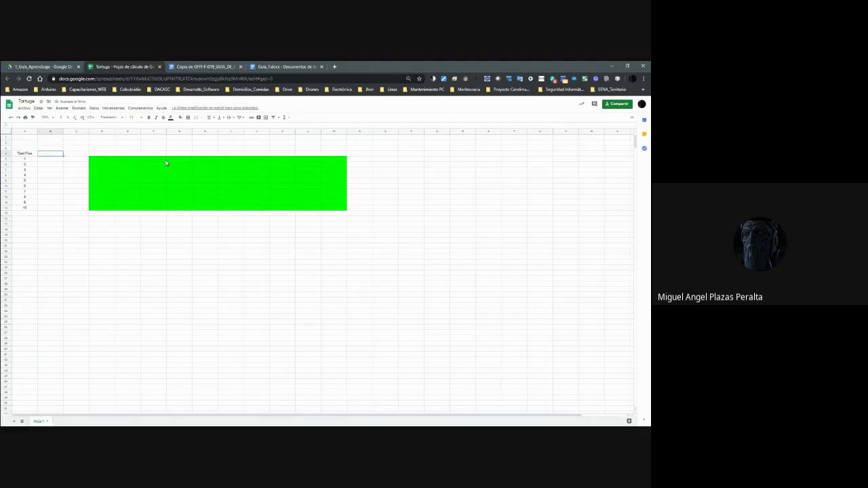
type("0")
type("irección Filas")
key("Return")
type("0")
key("Return")
type("2")
key("Return")
type("3")
key("Return")
type("4")
key("Return")
type("5")
key("Return")
type("6")
key("Return")
type("7+")
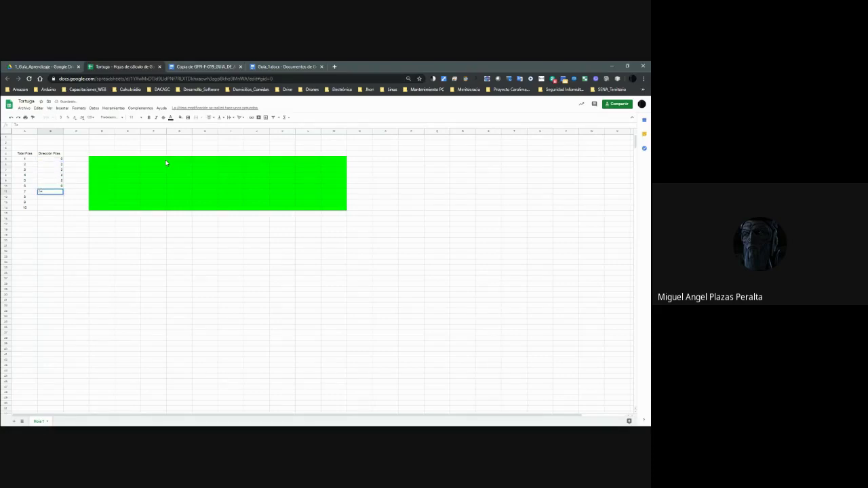
key("Return")
type("8")
key("Return")
type("9")
key("Return")
type("10")
key("Return")
Type the label 'Total Columnas' to the right of the green board.
left_click(25, 148)
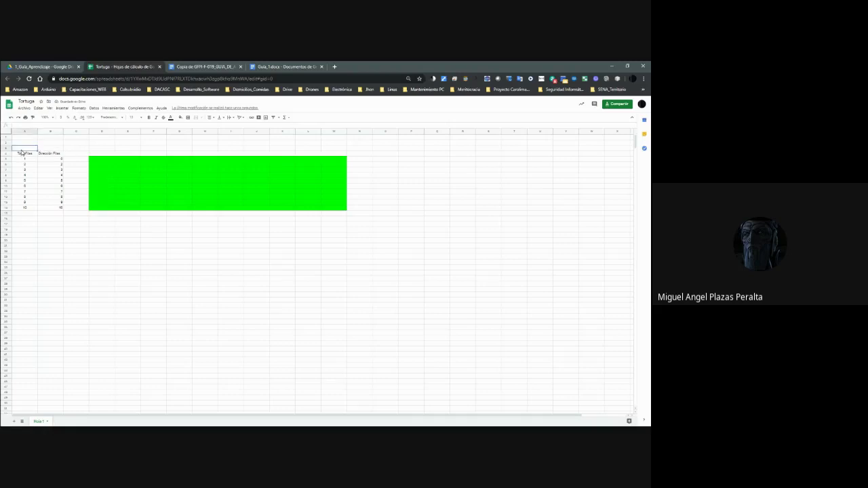
type("Total")
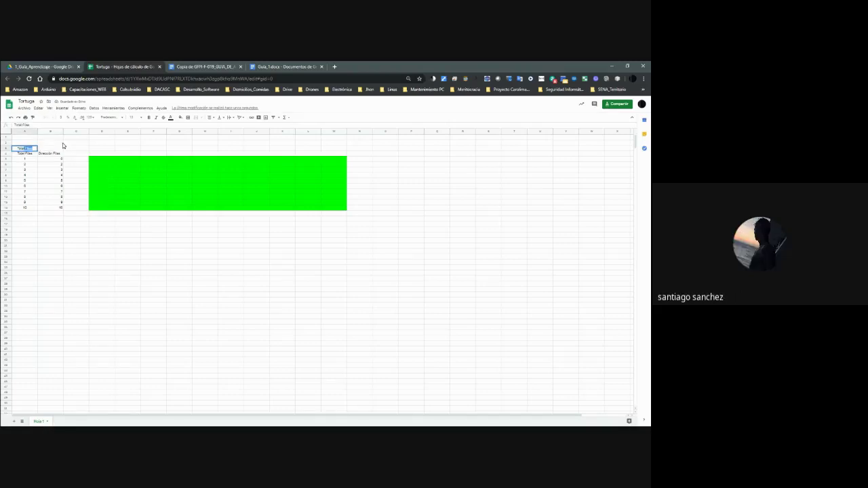
key("BackSpace")
key("Right")
key("Right")
key("Right")
key("Right")
key("Right")
key("Right")
key("Right")
key("Right")
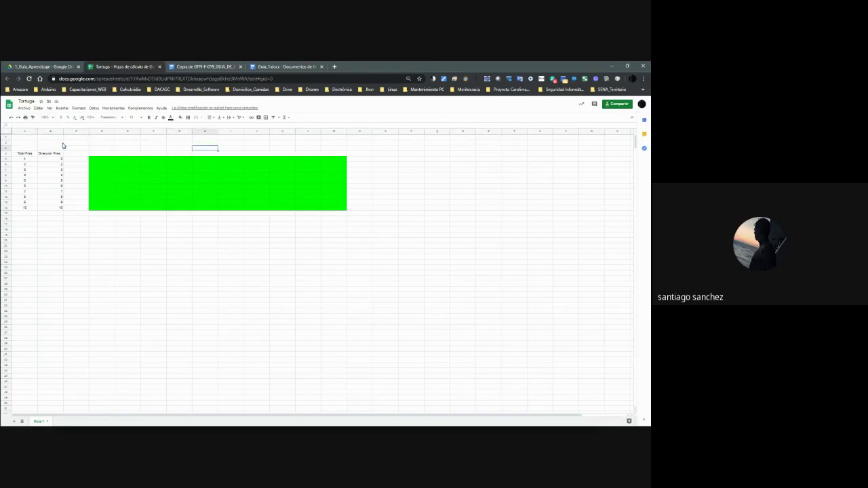
key("Right")
key("Right")
key("Right")
key("Right")
key("Right")
type("Total Columnas")
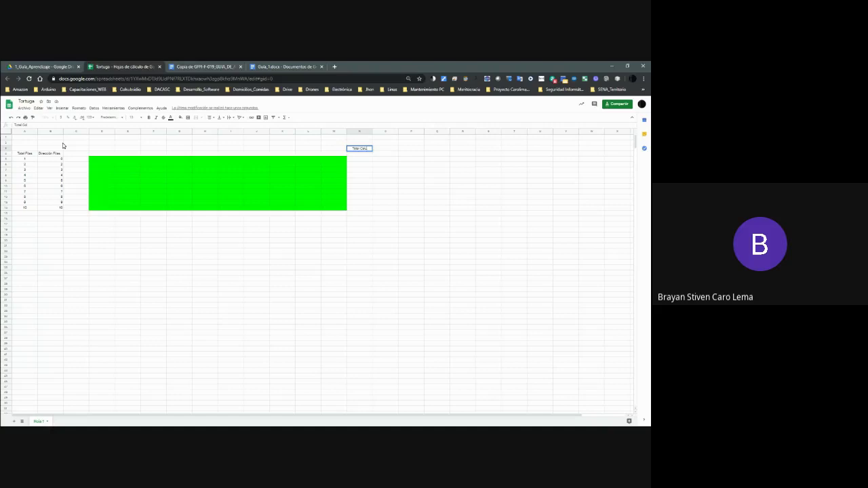
key("Return")
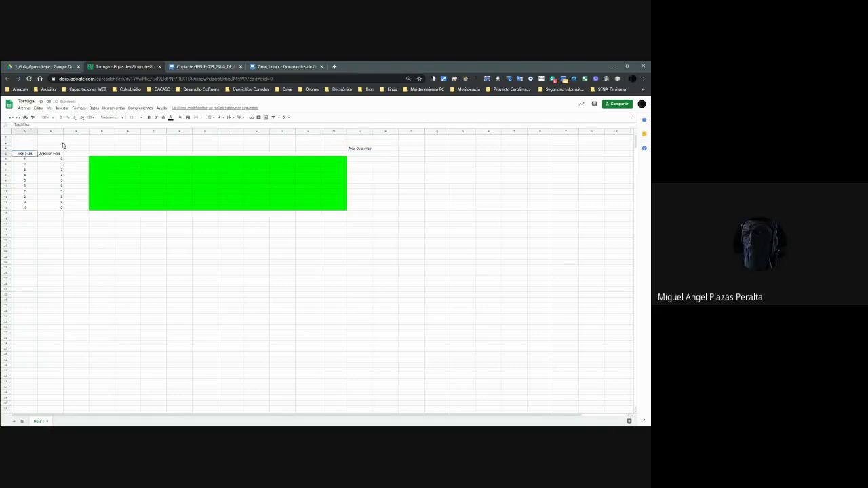
Enter 10 in the cell beside Total Columnas.
key("Up")
key("Up")
key("Right")
key("Right")
key("Right")
key("Right")
key("Right")
key("Right")
key("Right")
key("Right")
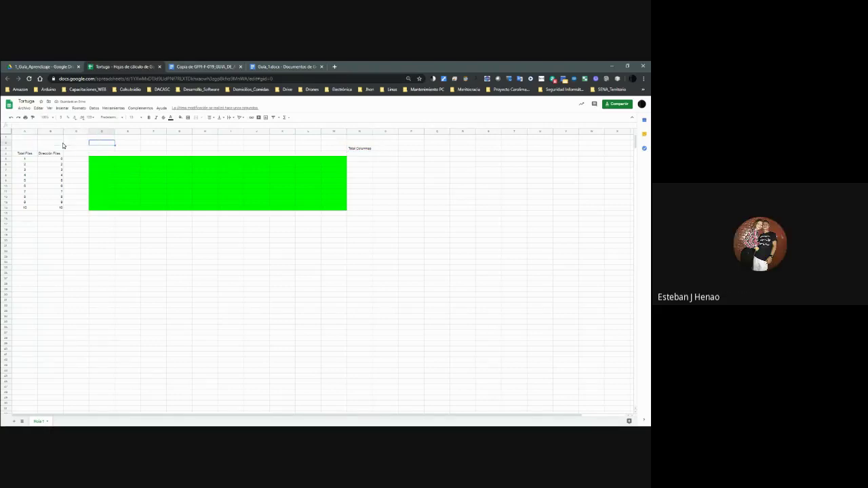
key("Right")
key("Right")
key("Right")
key("Right")
key("Right")
key("Right")
key("Right")
key("Right")
key("Right")
key("Down")
key("Left")
key("Left")
key("Left")
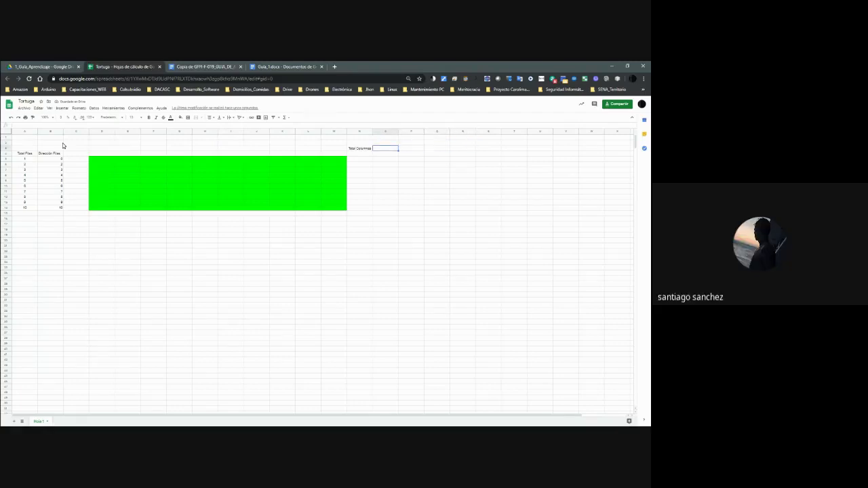
type("10")
key("Left")
key("Left")
key("Left")
key("Left")
key("Left")
key("Left")
key("Left")
key("Left")
key("Left")
key("Left")
key("Left")
key("Left")
key("Left")
key("Down")
key("Down")
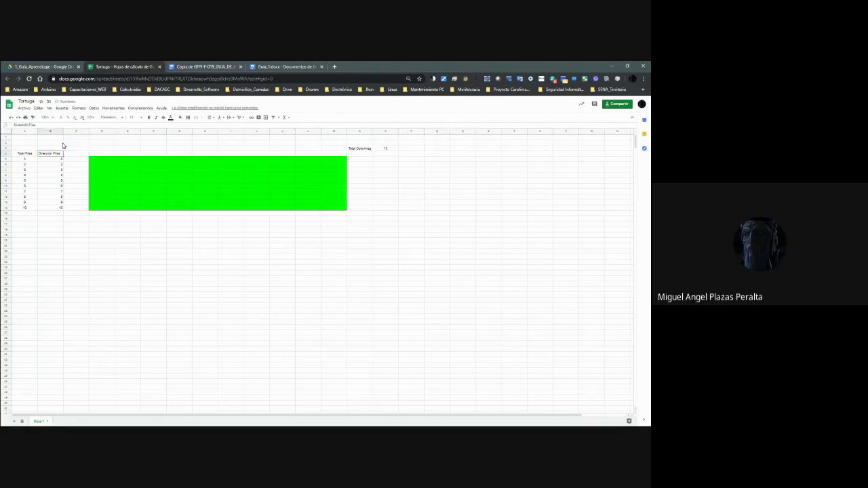
Correct the Dirección Filas values so the column runs 0 through 9.
key("Down")
key("Down")
key("Down")
key("Down")
key("Down")
key("Up")
key("Up")
type("3")
key("Down")
key("Down")
type("5")
key("Down")
type("6")
key("Down")
type("7")
key("Down")
type("8")
key("Down")
type("9")
key("Down")
Select the Total Filas heading and extend the selection down its column.
key("Up")
key("Up")
key("Up")
key("Up")
key("Up")
key("Up")
key("Up")
key("Up")
key("Up")
key("Up")
key("Left")
key("Up")
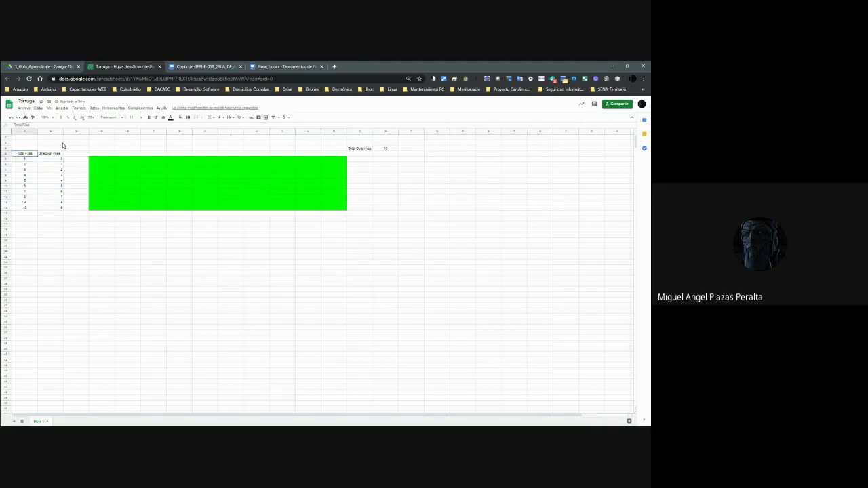
key("shift+Down")
key("shift+Down")
key("shift+Down")
key("shift+Down")
key("shift+Down")
key("shift+Down")
key("shift+Down")
key("shift+Down")
key("shift+Down")
key("shift+Down")
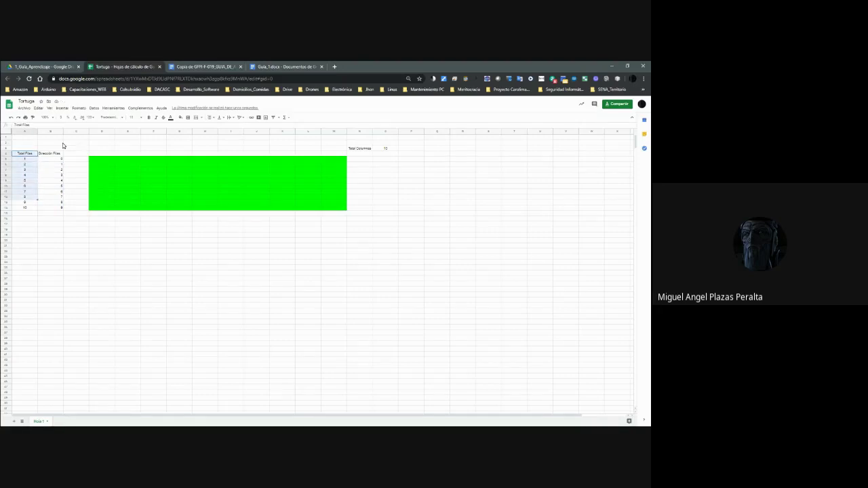
left_click(181, 118)
left_click(193, 161)
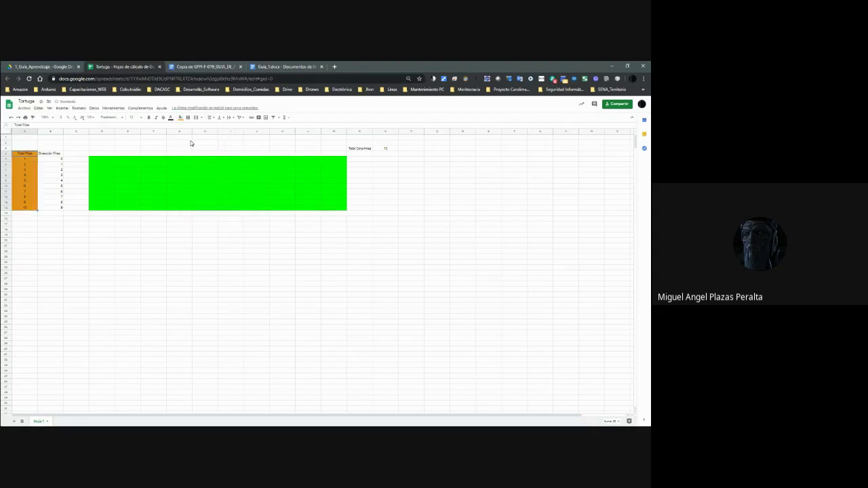
left_click(61, 154)
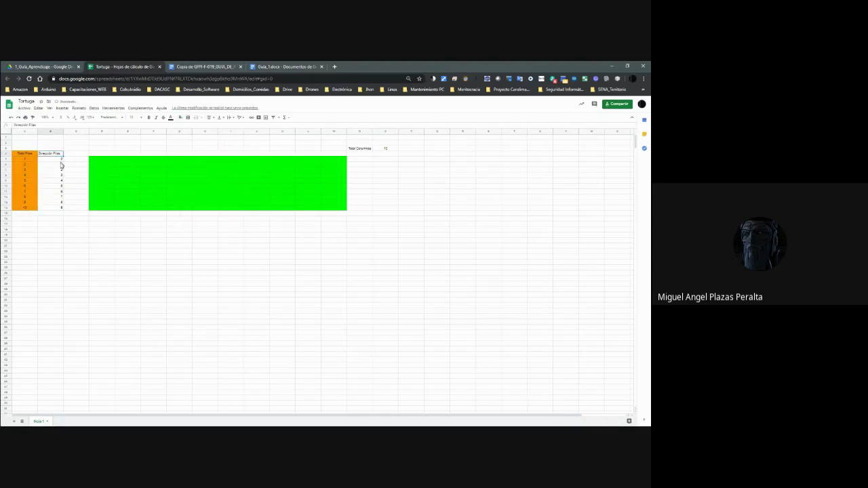
left_click(60, 208, "shift")
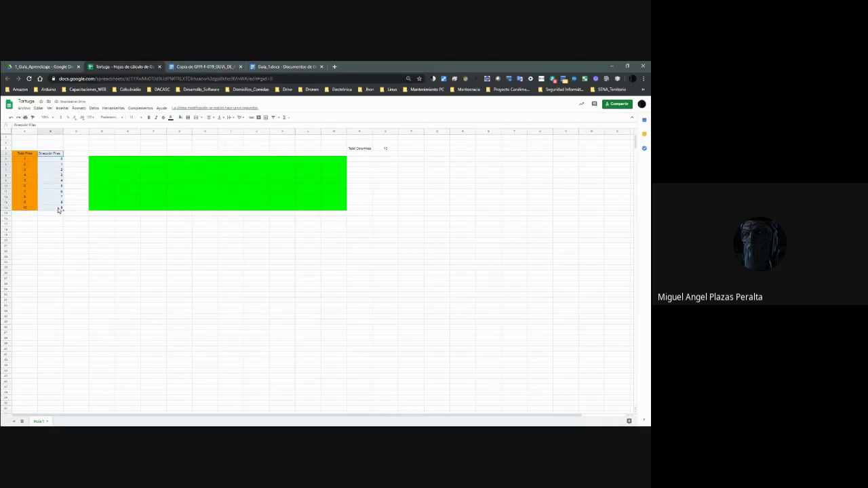
left_click(180, 117)
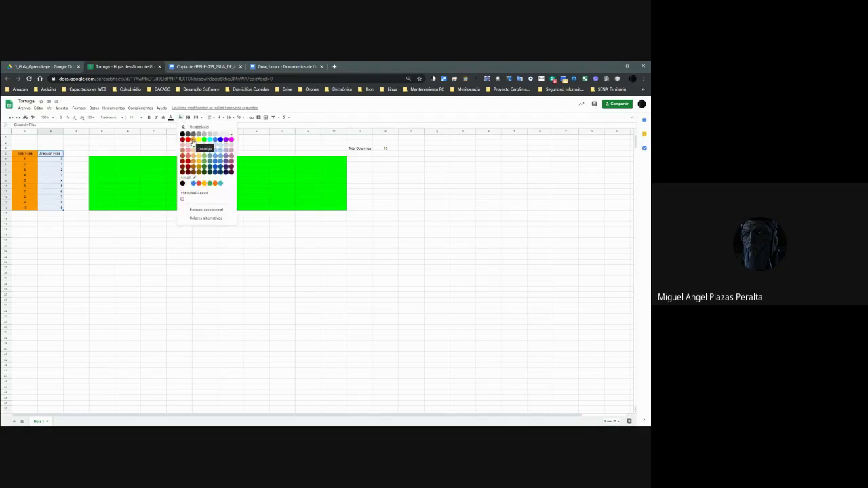
left_click(194, 140)
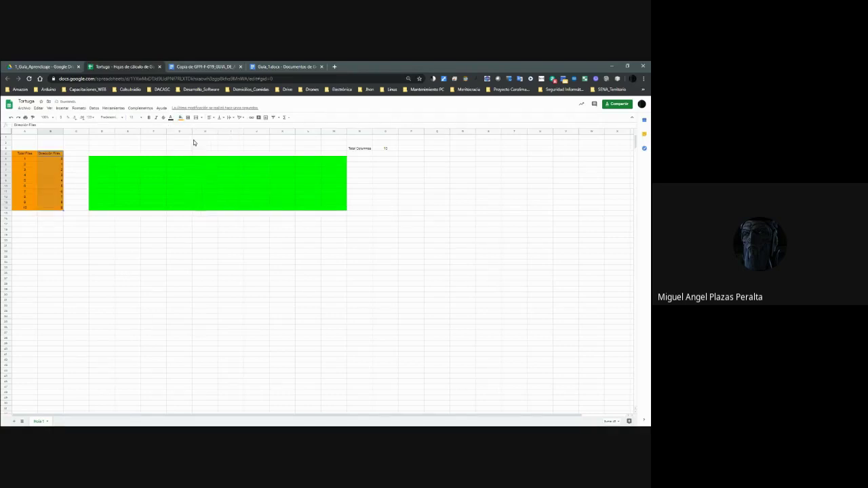
left_click(180, 117)
left_click(211, 141)
left_click(98, 208)
left_click(61, 163)
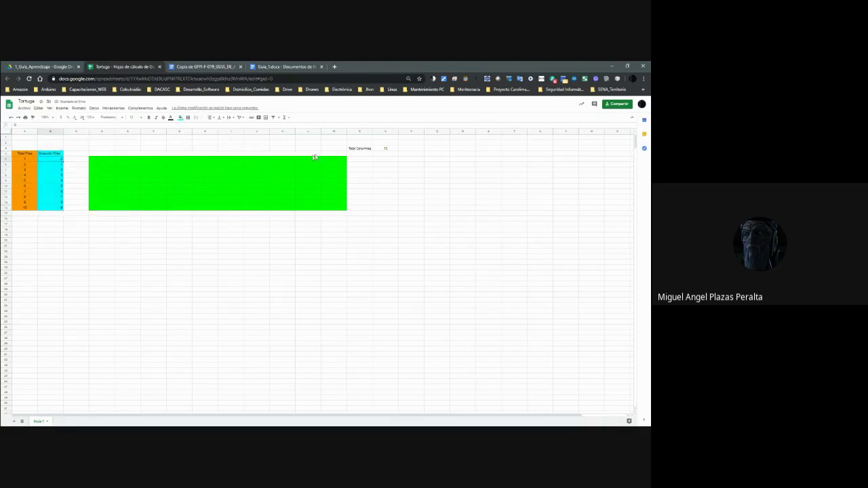
left_click(60, 165)
left_click(57, 208)
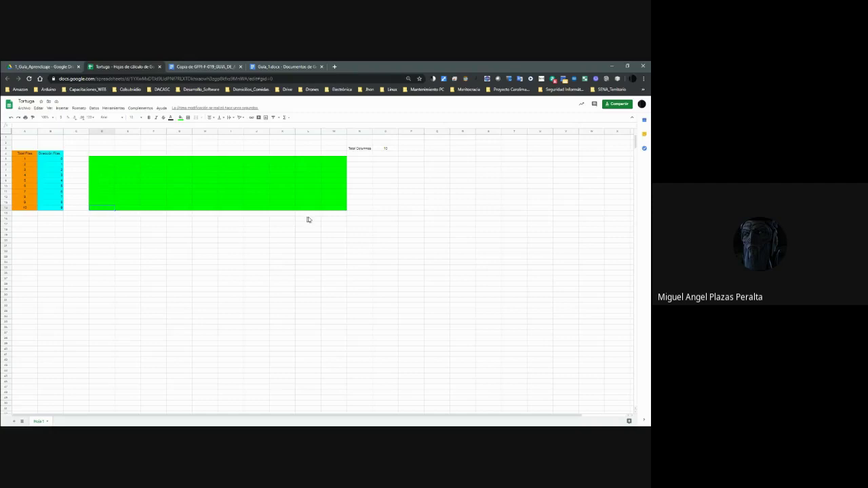
left_click(46, 155)
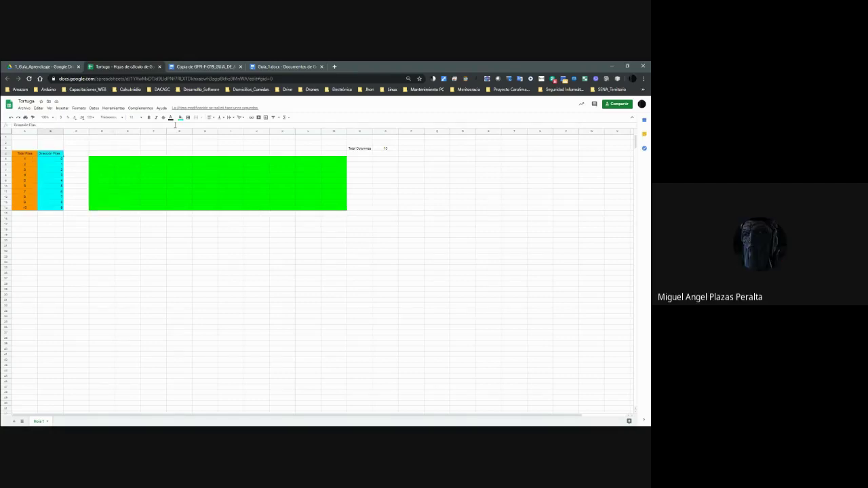
left_click(210, 117)
left_click(215, 129)
left_click(30, 157)
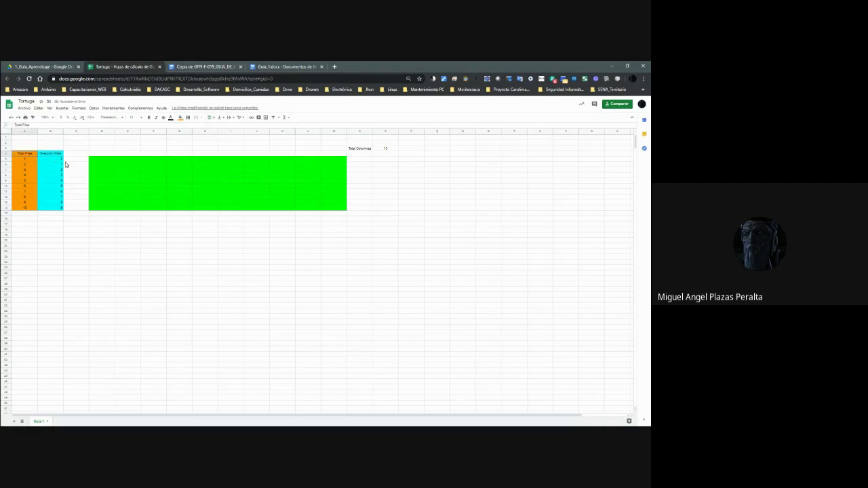
key("shift+Right")
key("shift+Down")
key("shift+Down")
key("shift+Down")
key("shift+Down")
key("shift+Down")
key("shift+Down")
key("shift+Down")
key("shift+Down")
key("shift+Down")
key("shift+Down")
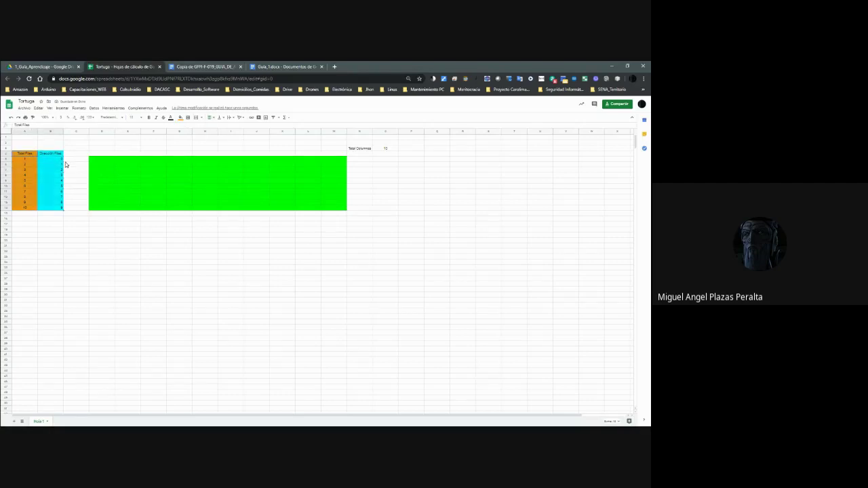
left_click(55, 161)
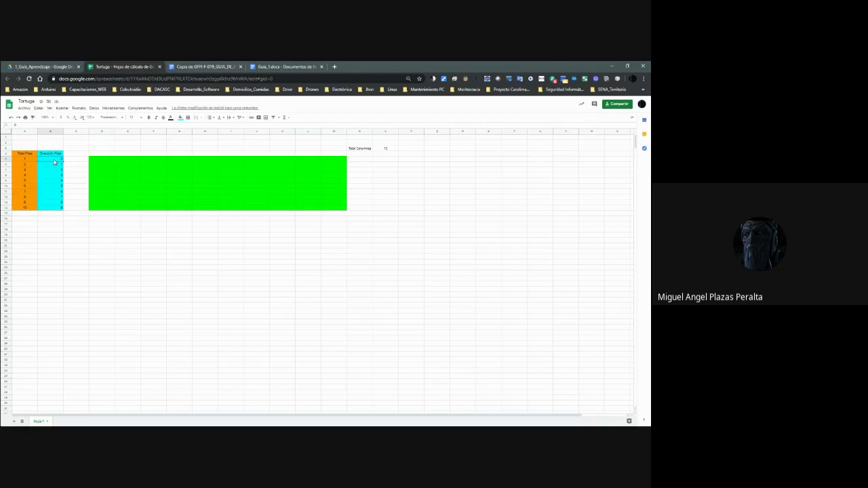
Enter the numbers 1 through 10 down the Dirección Filas column.
type("1")
key("Return")
type("2 3 4 5 6 7 8 9 10")
Review the Dirección Filas values and select their range in column B.
key("Up")
key("Up")
key("Up")
key("Up")
key("Up")
key("Up")
key("Up")
key("Up")
key("Up")
key("Up")
double_click(54, 162)
key("Return")
key("Down")
key("Down")
key("Down")
key("Down")
key("Down")
key("Down")
key("Return")
key("Up")
key("Up")
key("Down")
key("Down")
key("Up")
key("Up")
key("Up")
key("Up")
key("Up")
key("Up")
key("Up")
key("Up")
key("ctrl+shift+Down")
key("shift+Down")
key("shift+Down")
key("shift+Down")
key("shift+Down")
key("shift+Down")
key("shift+Up")
key("shift+Up")
key("shift+Up")
key("shift+Up")
key("shift+Up")
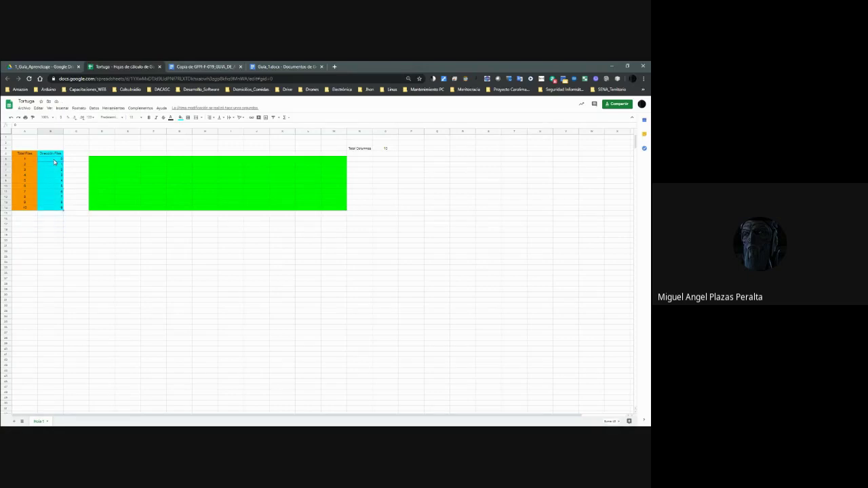
key("shift+Up")
key("shift+Up")
key("shift+Up")
key("shift+Up")
key("shift+Up")
key("shift+Up")
key("shift+Up")
key("shift+Down")
key("shift+Down")
key("shift+Down")
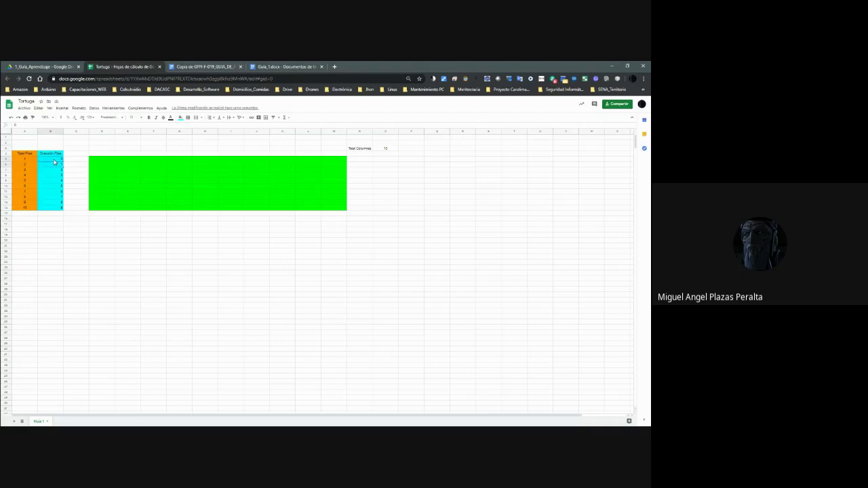
key("shift+Down")
key("shift+Down")
key("shift+Down")
key("shift+Down")
key("shift+Down")
key("shift+Down")
key("shift+Up")
key("shift+Up")
key("shift+Up")
key("shift+Up")
key("shift+Up")
key("shift+Up")
key("shift+Up")
key("shift+Up")
key("shift+Up")
key("shift+Up")
key("shift+Up")
key("shift+Up")
key("shift+Up")
Overwrite the column with 22, 33, 24, 35, 26, 37, 28, 39 and 30.
left_click(54, 162)
type("22")
key("Return")
type("33")
key("Return")
type("24")
key("Return")
type("35")
key("Return")
type("26")
key("Return")
type("37")
key("Return")
type("28")
key("Return")
type("39")
key("Return")
type("30")
key("Return")
Change the first cell to 20, then enter 100, 104 and 1 below it.
left_click(55, 162)
key("BackSpace")
type("20")
key("Return")
key("Return")
type("100")
key("Return")
key("Return")
type("104")
Continue the column with 106, 107, 108, 109 and re-enter 100.
key("Return")
type("1")
key("Return")
type("106")
key("Return")
type("107")
key("Return")
type("108")
key("Return")
type("109")
Clear the column and number the Dirección Filas cells 0 through 9.
key("Return")
key("Up")
key("Up")
key("Up")
key("Up")
key("Up")
key("Up")
key("Up")
key("Up")
key("Up")
key("Up")
type("100")
key("Return")
Start typing a 'Direc' label in row 3 above the green board.
key("Up")
key("Delete")
left_click(54, 161)
key("Tab")
left_click(55, 161)
type("0 1 2 3 4 5 6 7")
key("Return")
type("8")
key("Return")
type("9")
key("Return")
key("ctrl+Up")
key("ctrl+Up")
key("Right")
key("Up")
key("Right")
key("Right")
key("Right")
key("Right")
key("Right")
key("Right")
key("Right")
key("Right")
key("Right")
key("Right")
key("Right")
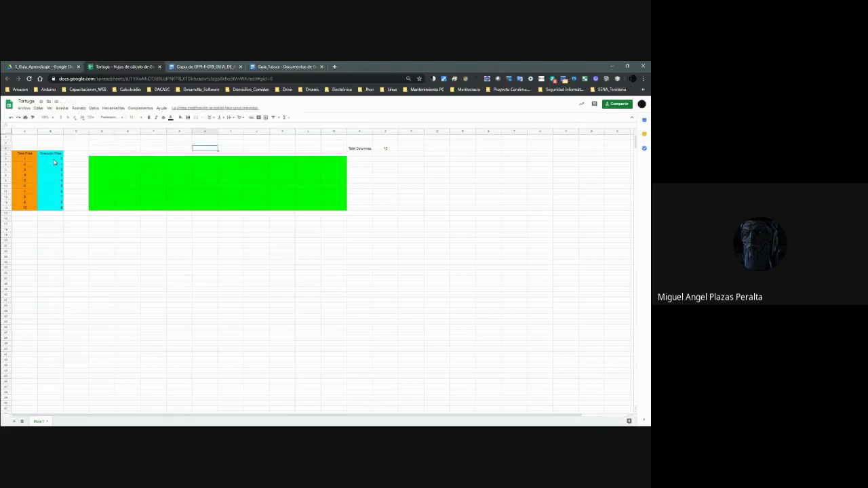
key("Right")
key("Right")
key("Left")
key("Left")
key("Left")
key("Left")
key("Left")
key("Left")
key("Left")
key("Left")
key("Left")
key("Left")
key("Left")
key("Left")
key("Left")
key("Left")
key("Left")
key("Right")
key("Right")
key("Right")
type("Direc")
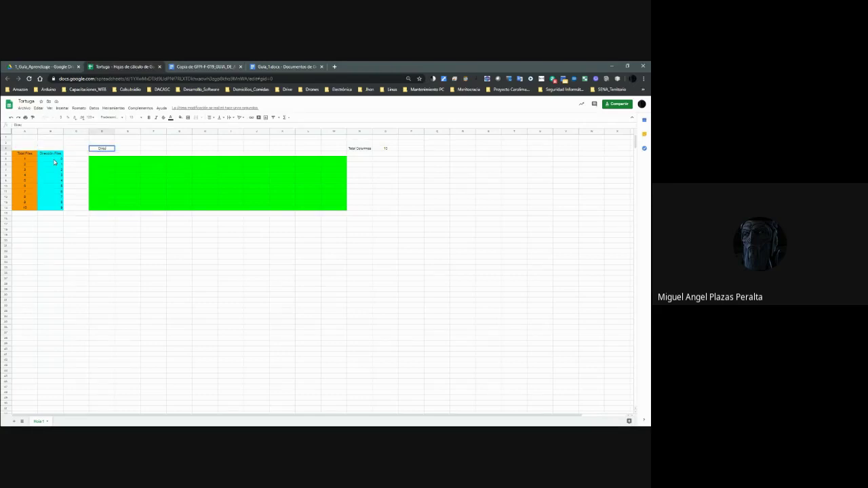
Add 'Dirección Columna' above Total Columnas and delete the stray 'Direc' from D3.
key("Right")
key("Right")
key("Right")
key("Right")
key("Right")
key("Right")
key("Right")
key("Right")
key("Right")
key("Right")
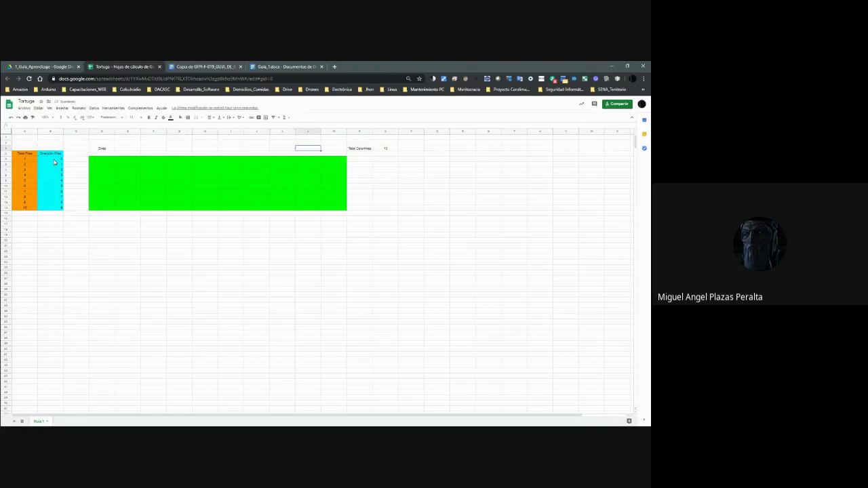
key("Up")
type("0")
type("ción Colum")
type("na")
key("Return")
key("Left")
key("Left")
key("Left")
key("Left")
key("Left")
key("Left")
key("Left")
key("Left")
key("Left")
key("Left")
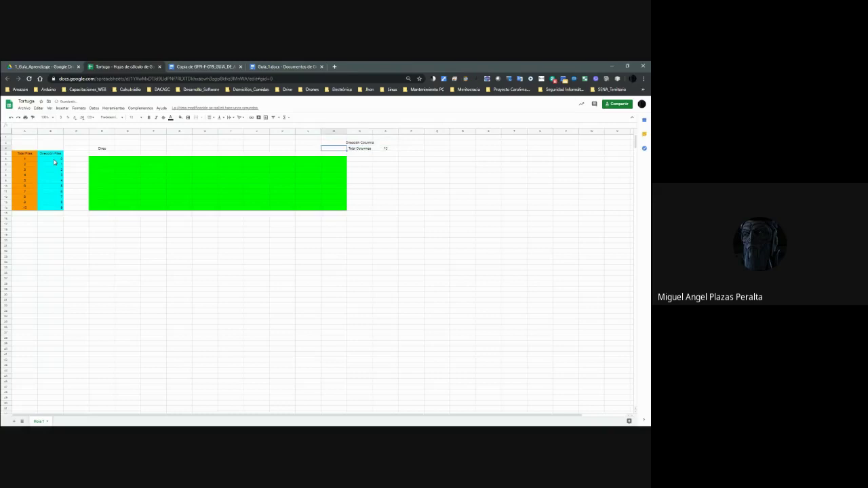
key("Delete")
Widen column N so the Dirección Columna and Total Columnas labels fit.
key("Up")
key("Right")
key("Right")
key("Right")
key("Right")
key("Right")
key("Right")
key("Right")
key("Right")
key("Right")
key("Right")
key("Right")
key("Right")
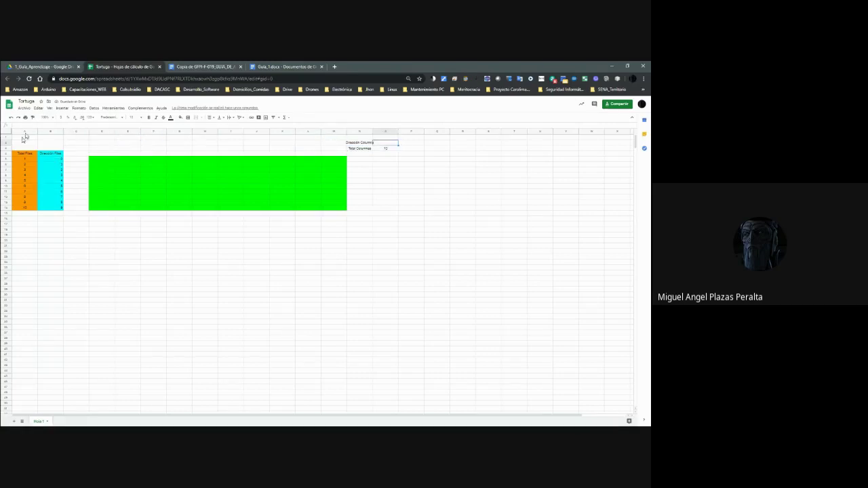
left_click(370, 131)
left_click_drag(371, 131, 388, 132)
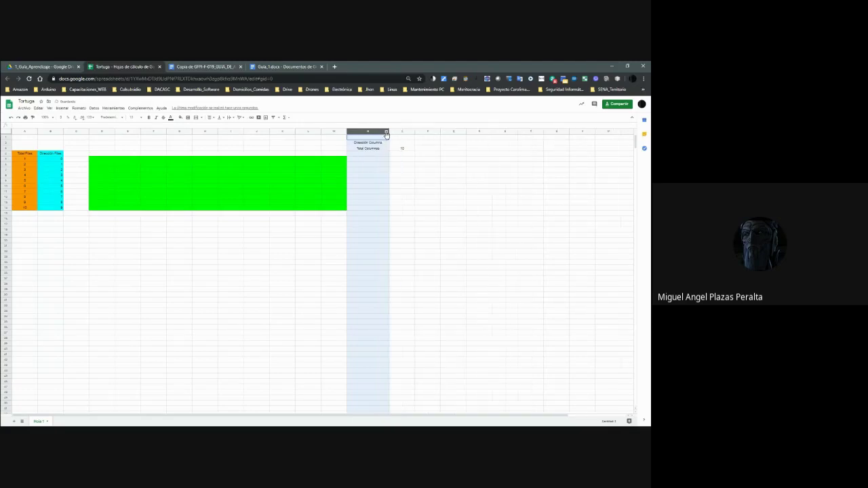
left_click(109, 144)
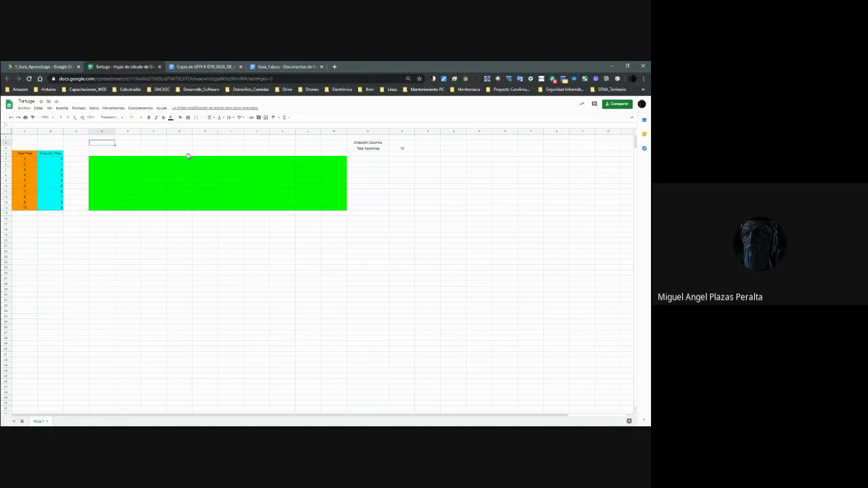
Fill D3 through M3 of the Total Columnas row with the numbers 1 to 10.
left_click(111, 148)
type("1")
key("Tab")
type("2")
key("Tab")
type("3")
key("Tab")
type("4")
key("Tab")
type("5")
key("Tab")
type("6")
key("Tab")
type("7")
key("Tab")
type("8")
key("Tab")
type("9")
key("Tab")
type("1")
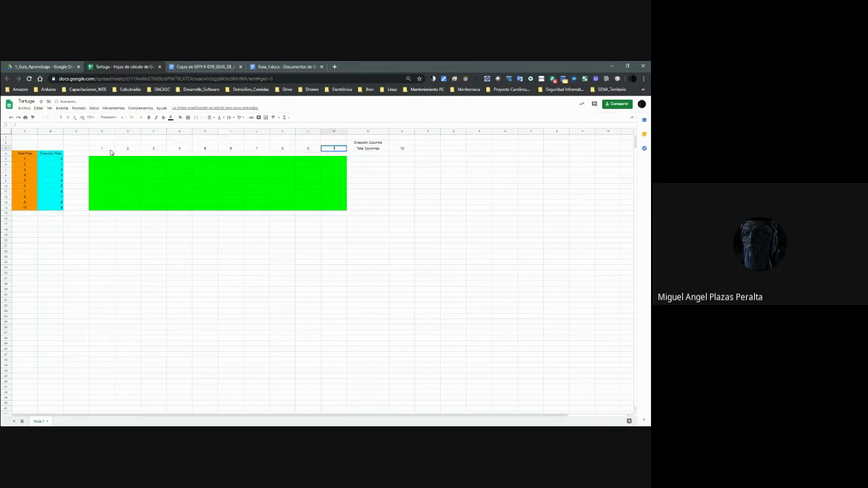
type("0")
Enter 0 to 9 across the Dirección Columna row starting at D2.
key("Up")
key("Left")
key("Left")
key("Left")
key("Left")
key("Left")
key("Left")
key("Left")
key("Left")
key("Left")
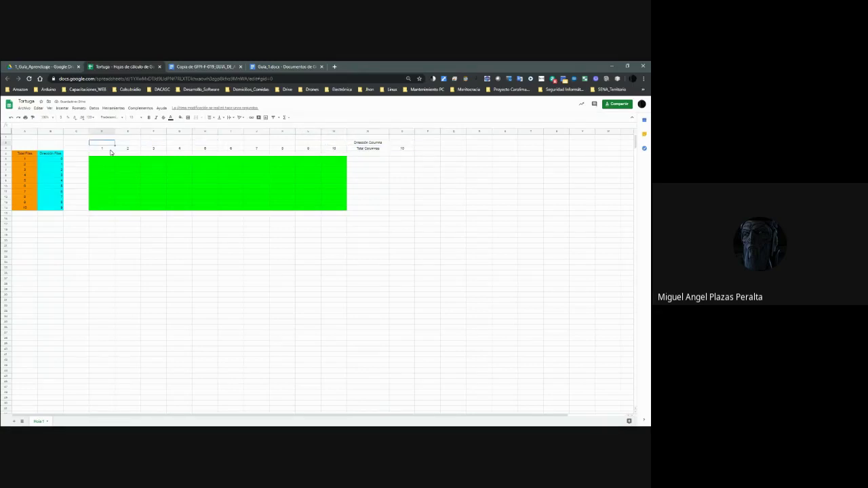
type("0")
key("Tab")
type("1")
key("Tab")
type("2")
key("Tab")
type("3")
key("Tab")
type("4")
key("Tab")
type("5")
key("Tab")
type("6")
key("Tab")
type("7")
key("Tab")
type("8")
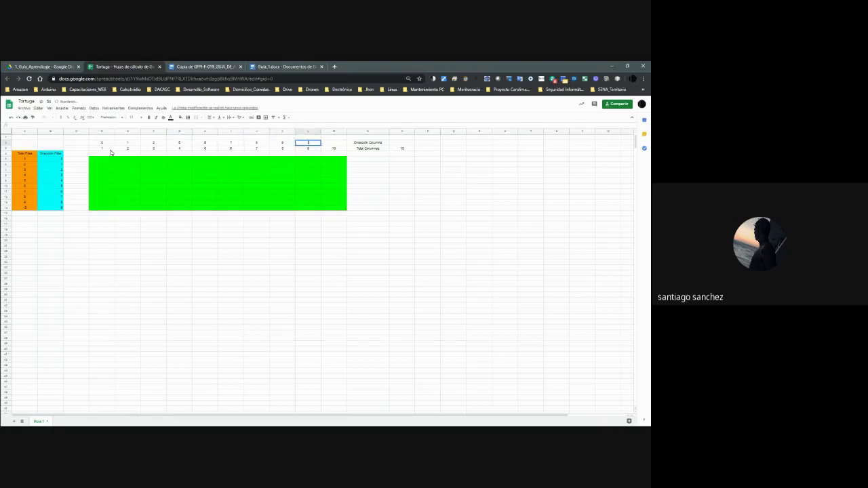
key("Tab")
type("9")
Correct the mistyped Dirección Columna values 3 through 8, dismissing the formula error, and select D2:N2.
key("Left")
key("Left")
key("Left")
key("Left")
key("Left")
key("Left")
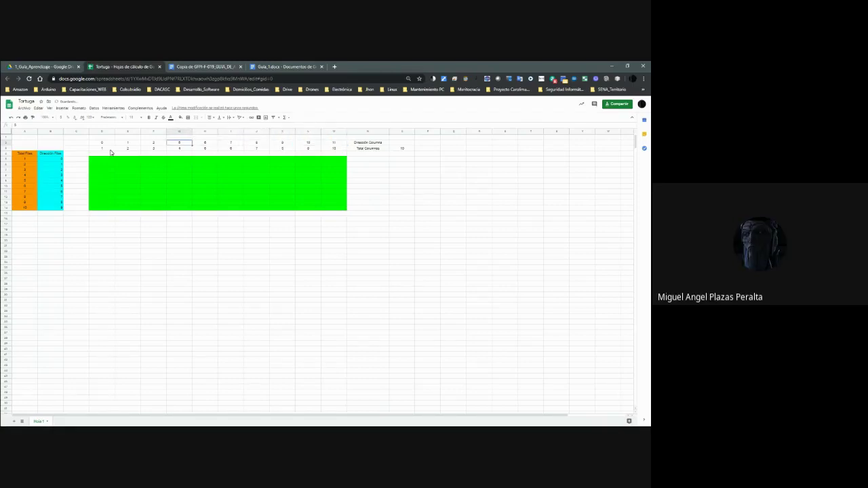
type("3")
key("Tab")
type("4")
key("Tab")
type("5")
key("Tab")
type("4")
key("Tab")
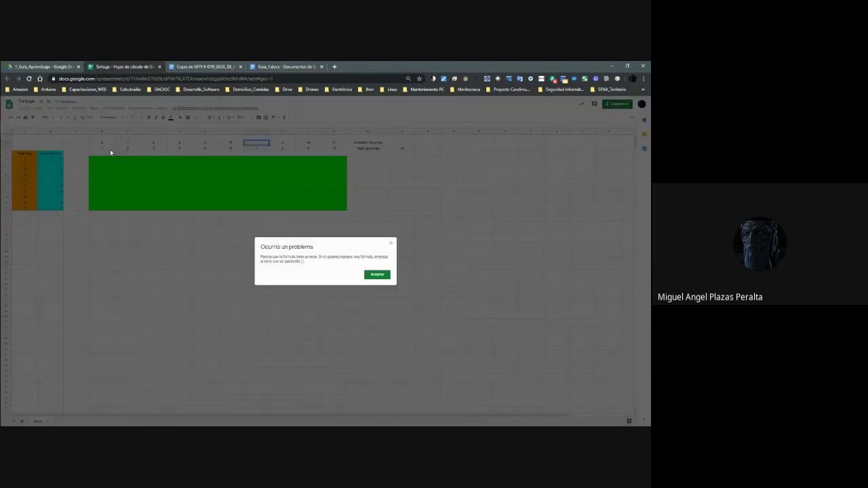
key("Return")
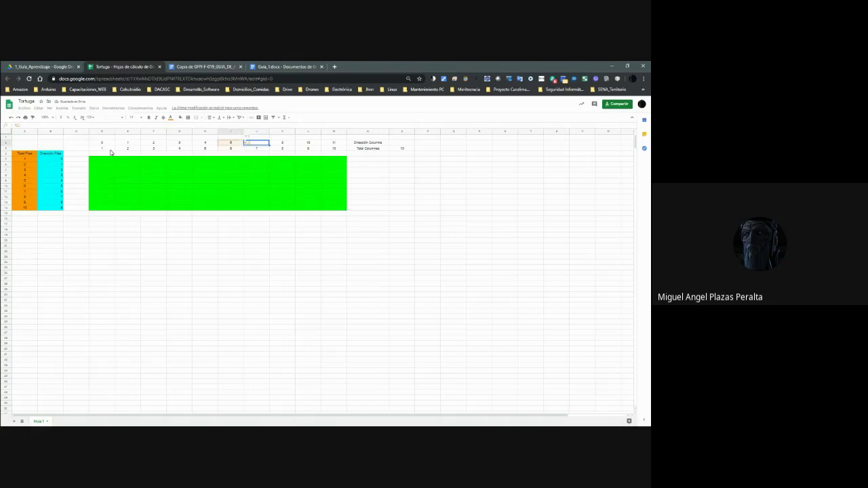
key("Escape")
type("6")
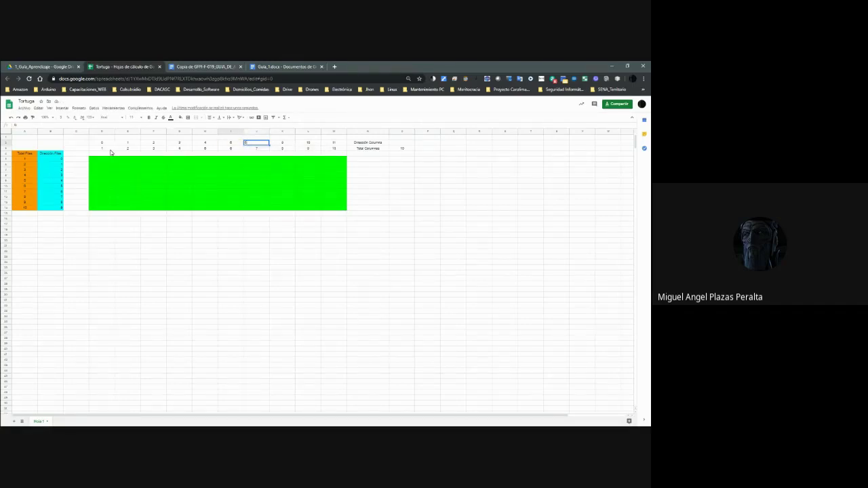
key("Tab")
type("7")
key("Tab")
type("8")
key("Tab")
key("Tab")
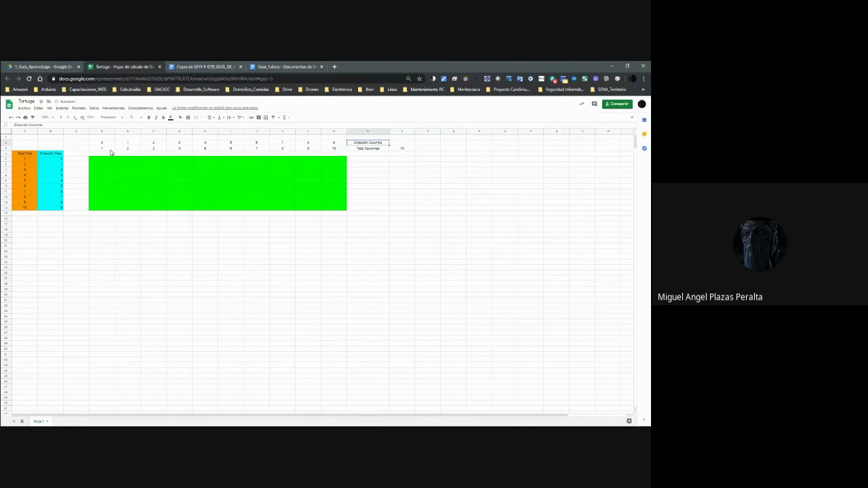
key("shift+Left")
key("shift+Left")
key("shift+Left")
key("shift+Left")
key("shift+Left")
key("shift+Left")
key("shift+Left")
key("shift+Left")
key("shift+Left")
key("shift+Left")
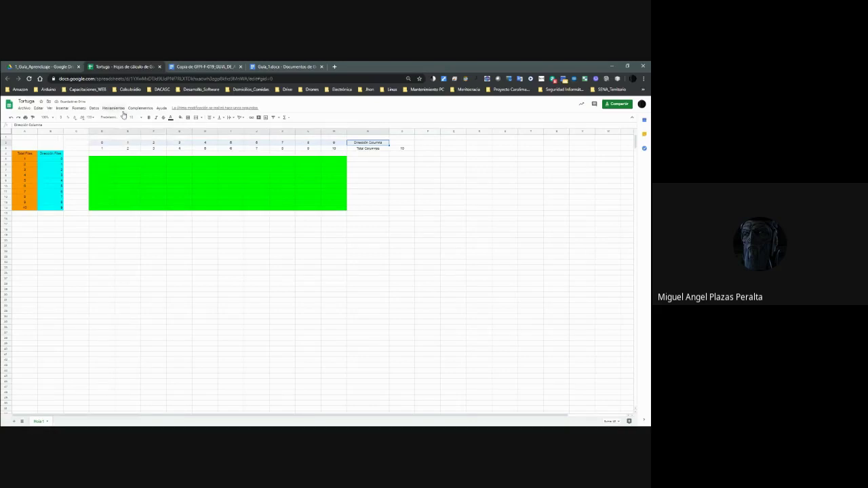
Fill D2:N2 cyan and D3:N3 orange.
left_click(181, 117)
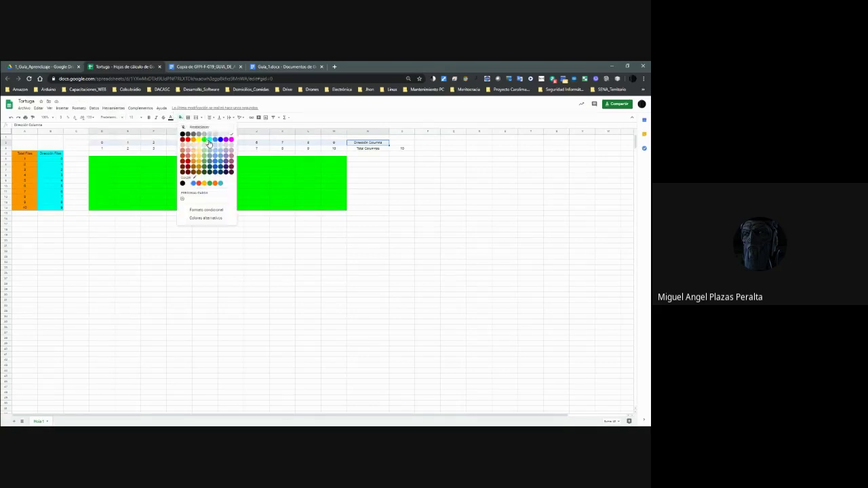
left_click(208, 141)
left_click(363, 150)
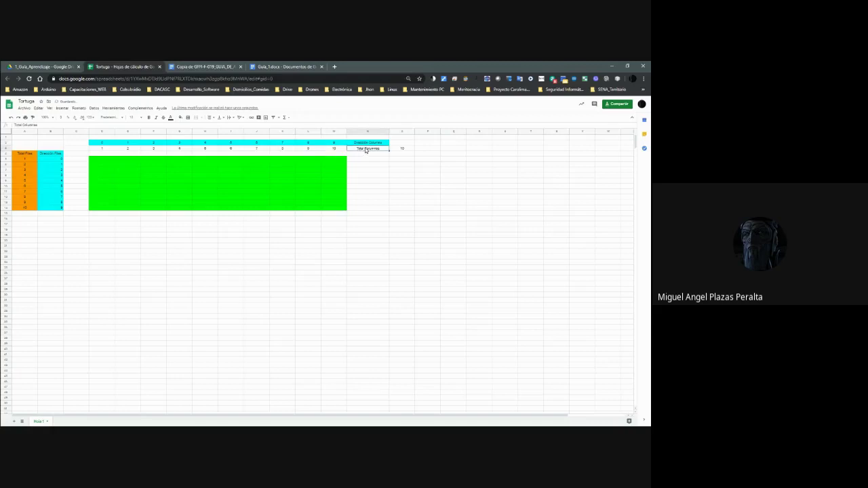
left_click(114, 152, "shift")
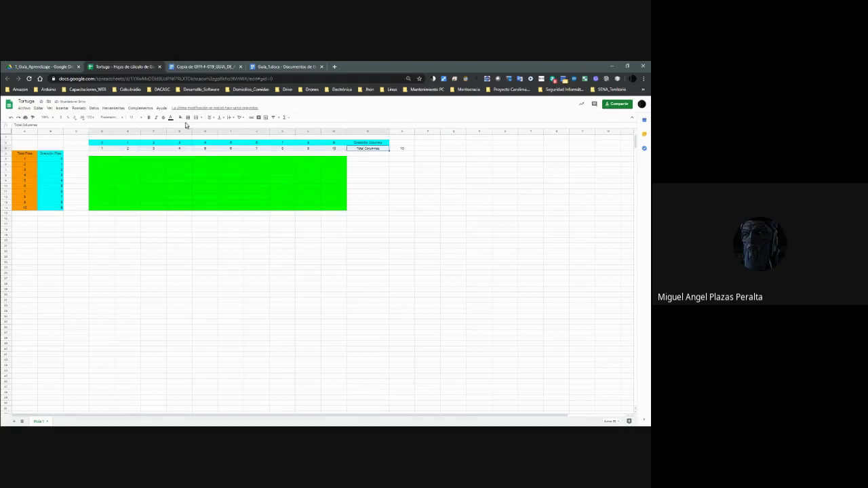
left_click(181, 118)
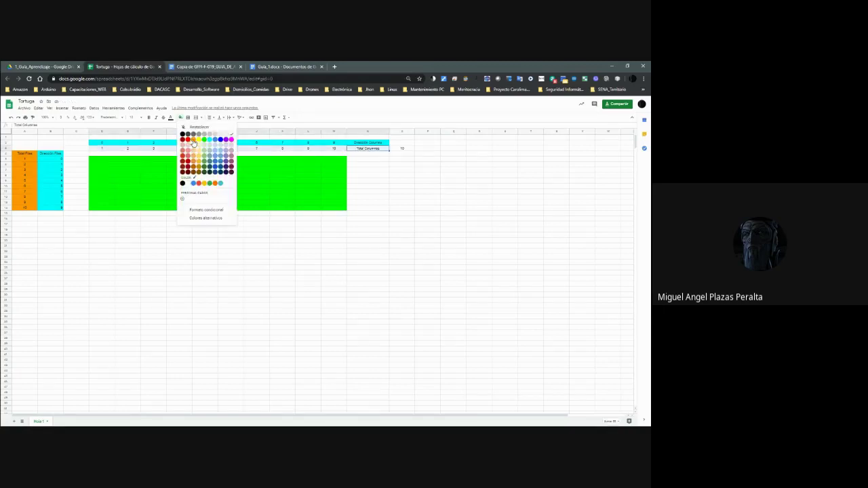
left_click(190, 141)
left_click(363, 153)
left_click(402, 144)
Add a range note in O2, enter =2 in B15 and 10 under Total Filas.
double_click(402, 144)
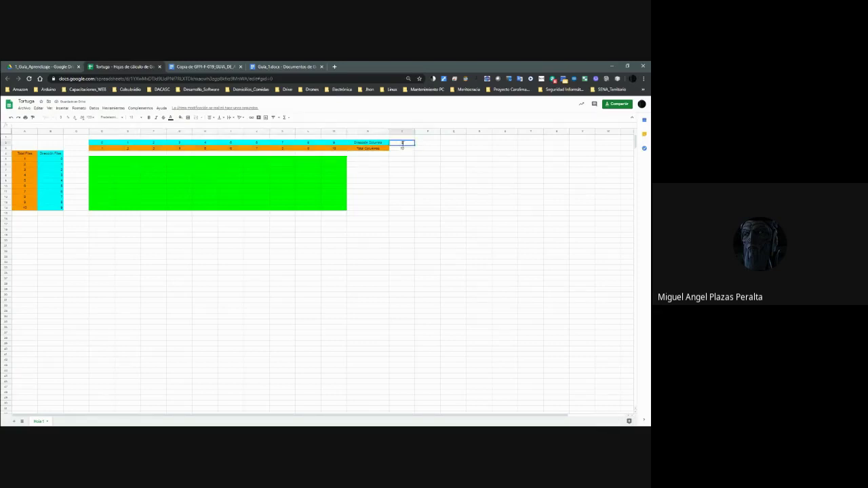
left_click(95, 176)
left_click(42, 215)
type("=2")
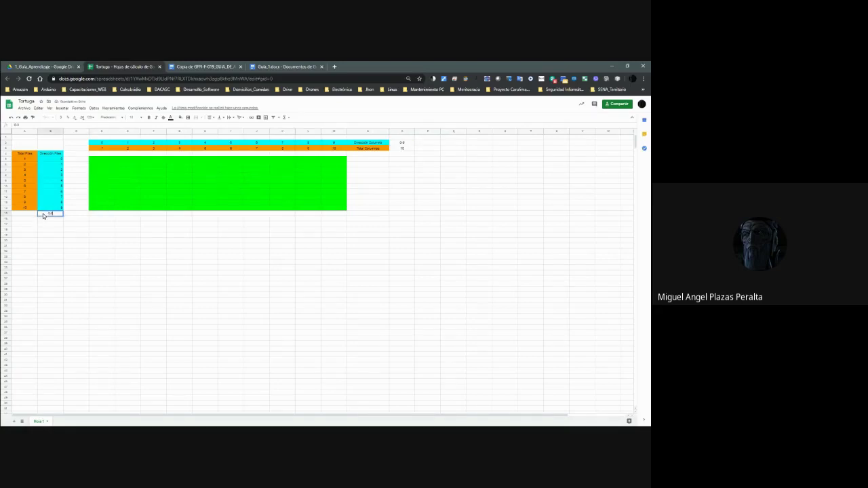
key("Return")
type("10")
left_click(175, 213)
left_click(97, 164)
left_click(59, 110)
Insert a turtle picture from a Google image search for 'tortuga' into cell D4.
mouse_move(93, 188)
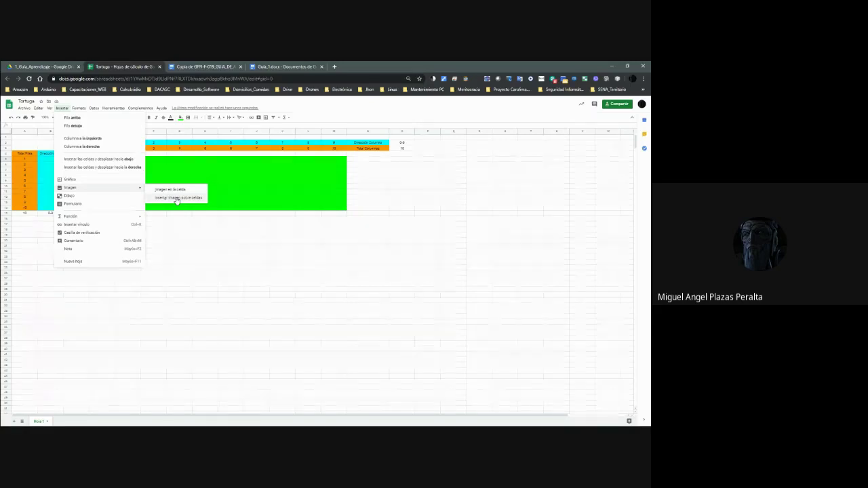
left_click(177, 198)
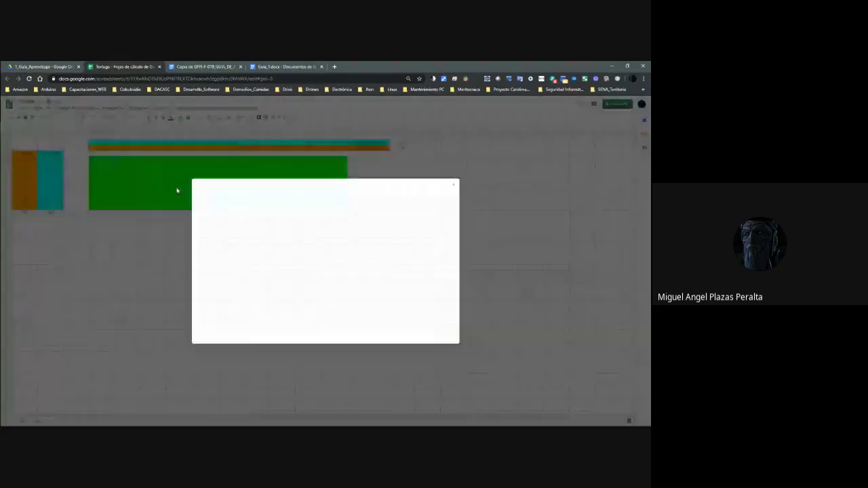
left_click(338, 205)
left_click(296, 189)
type("tortuga")
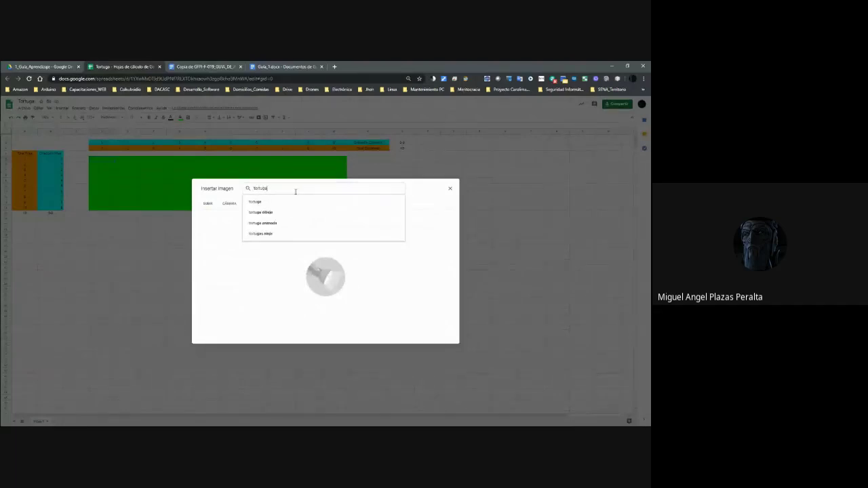
key("Return")
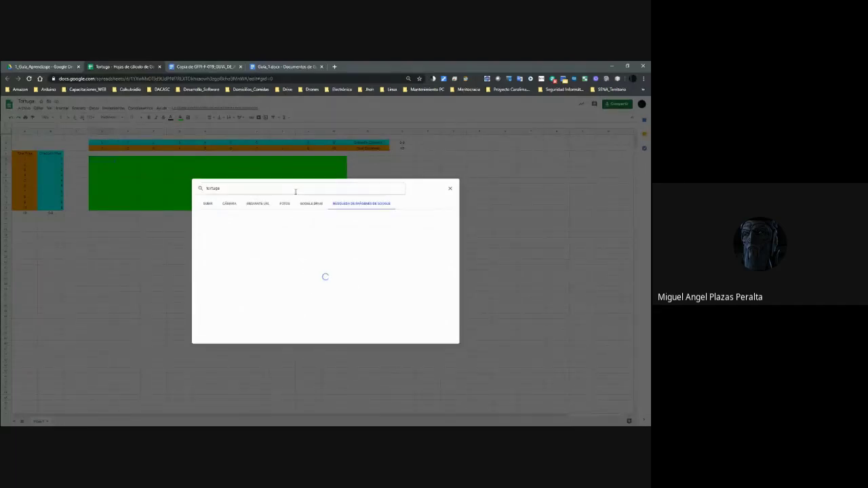
right_click(296, 192)
key("Escape")
key("Escape")
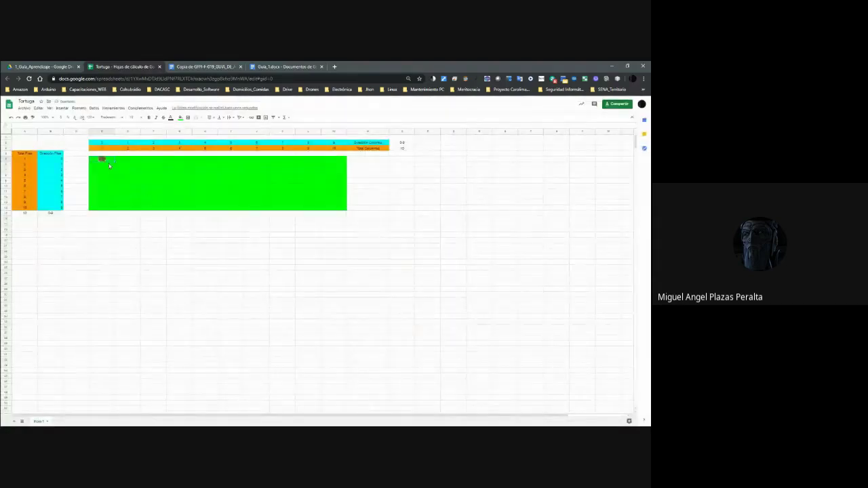
Repeat the turtle image across the top row from D4 to M4, undoing the accidental full-board fill.
left_click_drag(113, 163, 119, 166)
left_click_drag(215, 161, 178, 162)
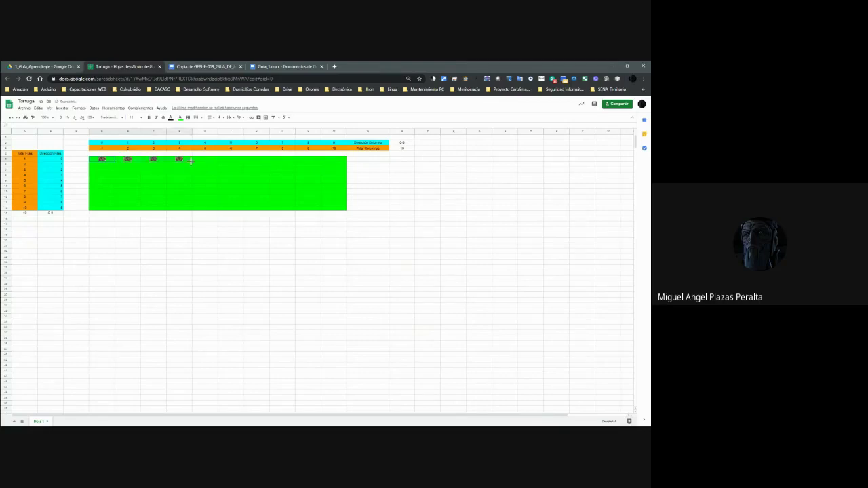
left_click_drag(344, 163, 345, 164)
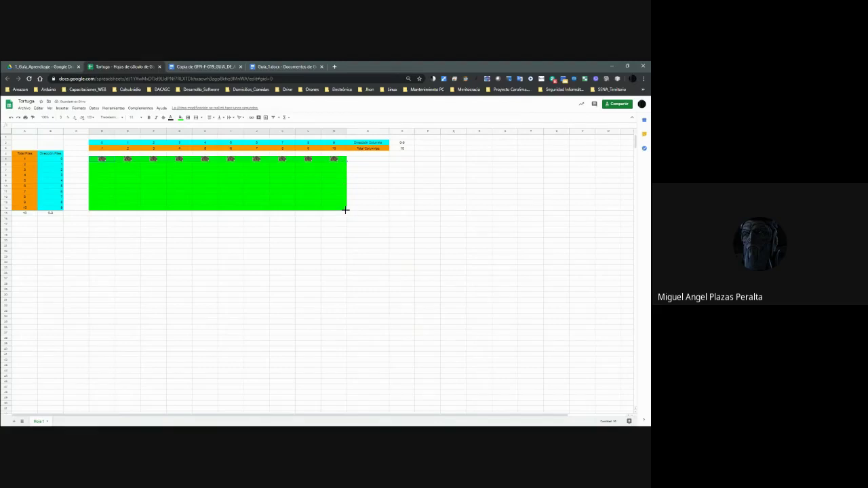
left_click_drag(344, 214, 345, 210)
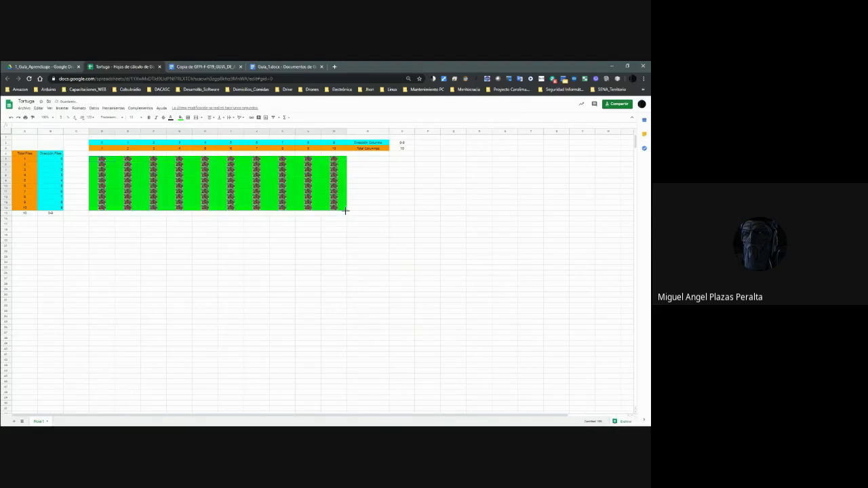
key("ctrl+z")
Copy the M4 turtle into the cells below it down column M.
left_click(336, 161)
key("ctrl+c")
key("Down")
key("ctrl+v")
key("Down")
key("ctrl+v")
key("Down")
key("ctrl+v")
key("Down")
key("ctrl+v")
key("Down")
key("Down")
key("Down")
key("ctrl+Down")
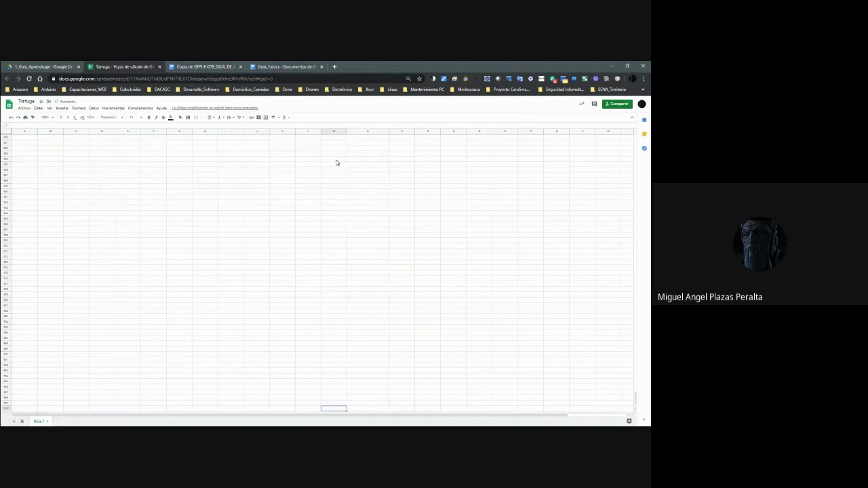
Return to the top of the sheet, glance at the sharing settings, and go back to Google Drive.
key("ctrl+Up")
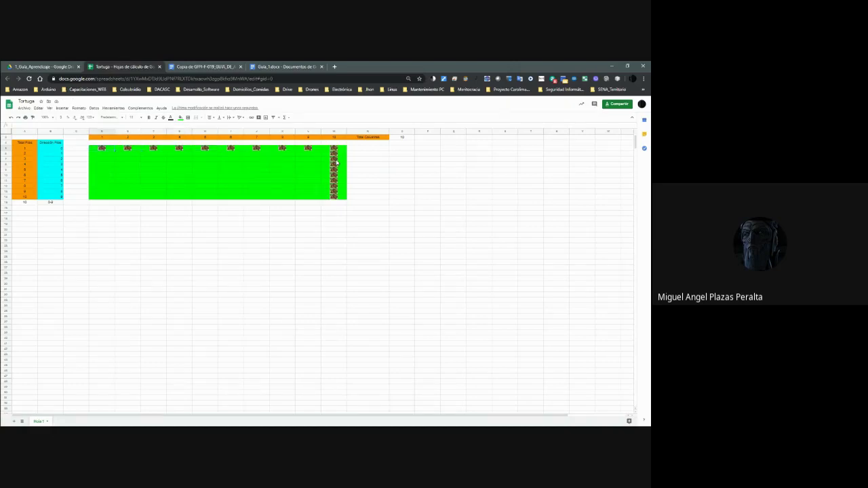
left_click(616, 104)
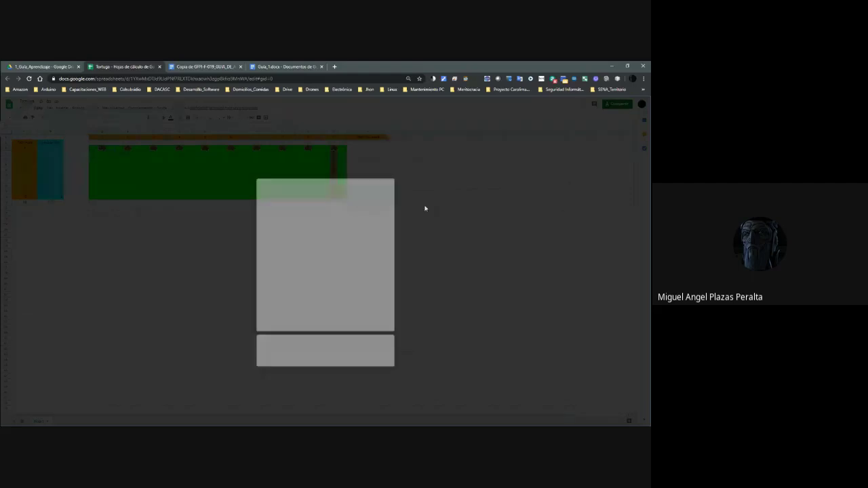
key("Escape")
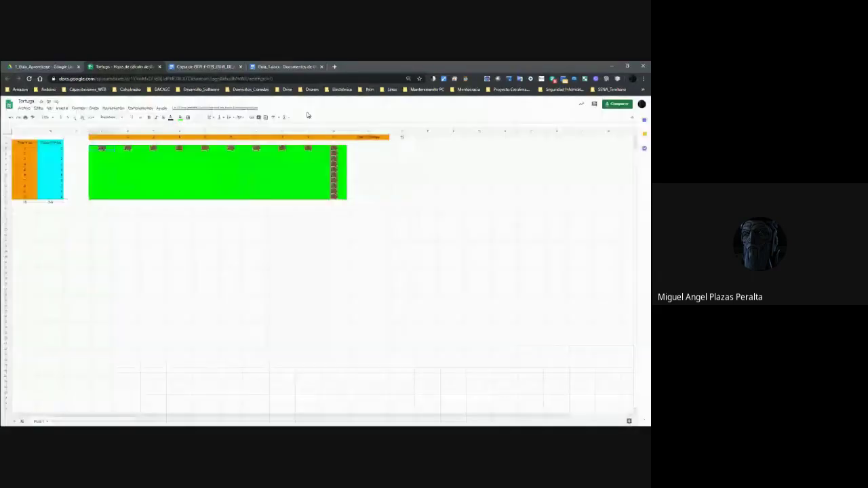
key("ctrl+shift+Tab")
Navigate from 4_Java_III into 1_Guia_Aprendizaje and open the Tortuga spreadsheet.
left_click(133, 120)
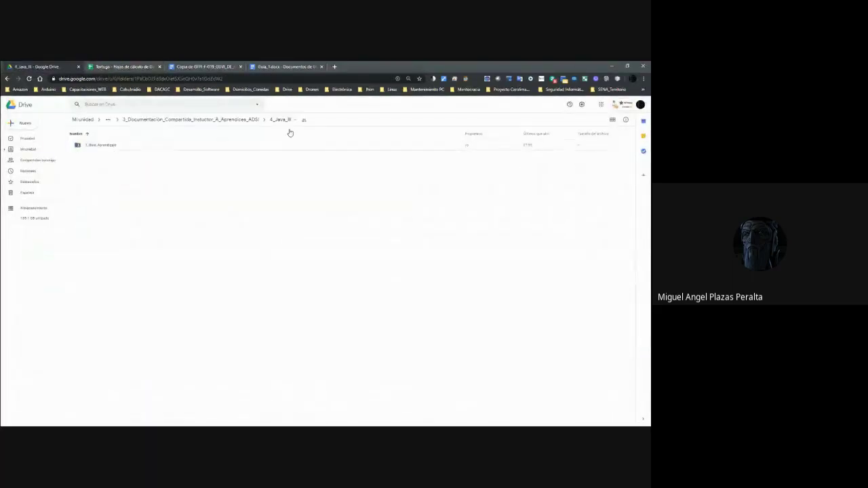
double_click(109, 145)
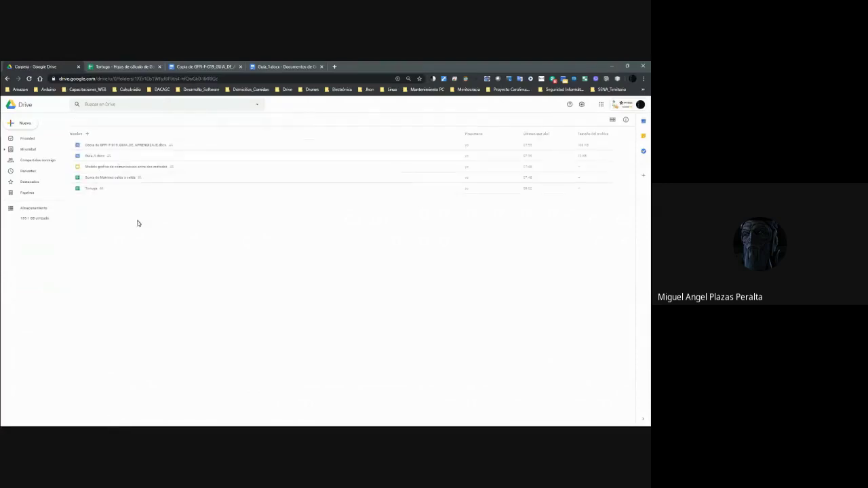
left_click(88, 191)
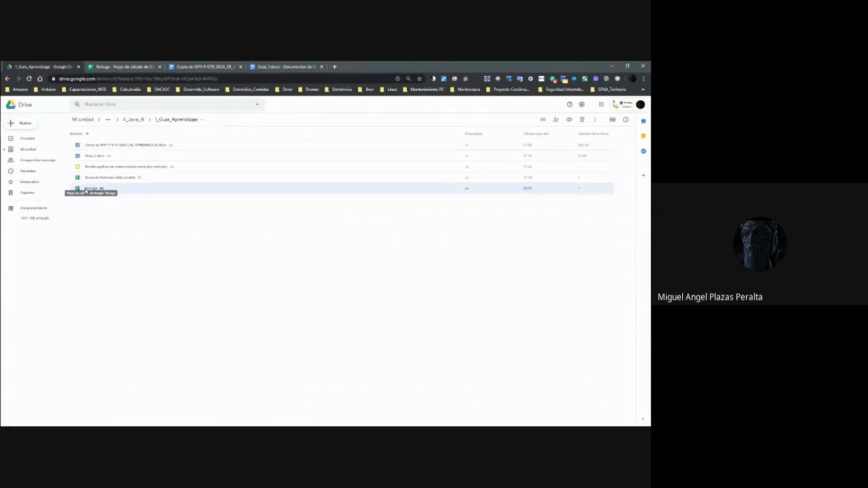
right_click(85, 192)
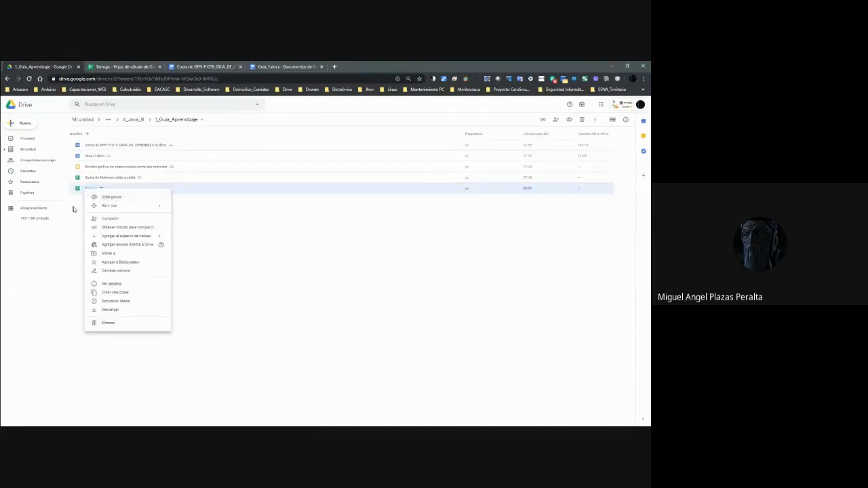
left_click(75, 210)
left_click(89, 190)
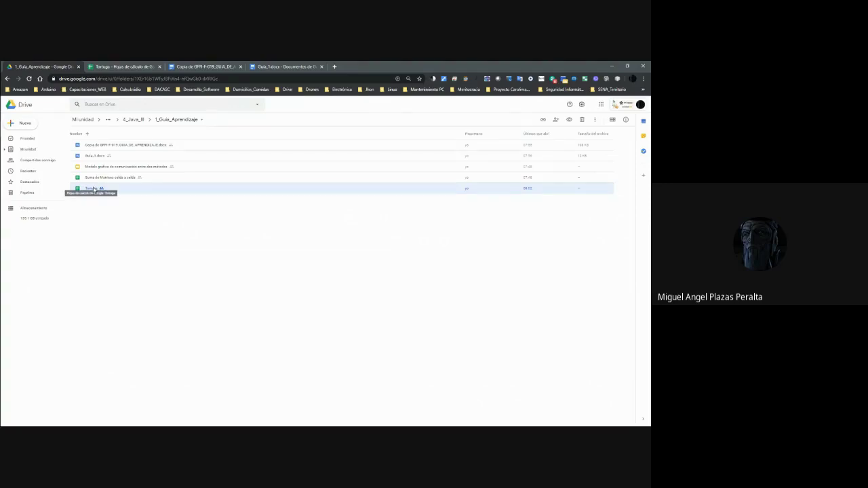
double_click(94, 190)
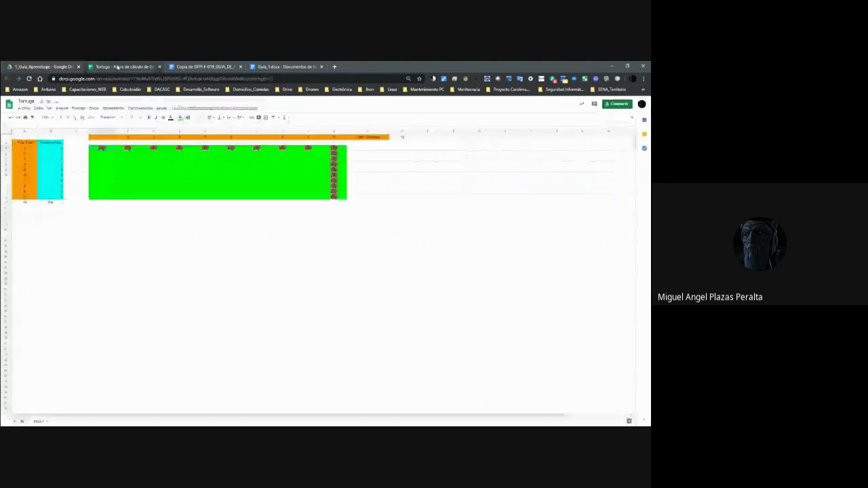
Zoom the Tortuga sheet to 200%.
left_click(50, 118)
left_click(51, 176)
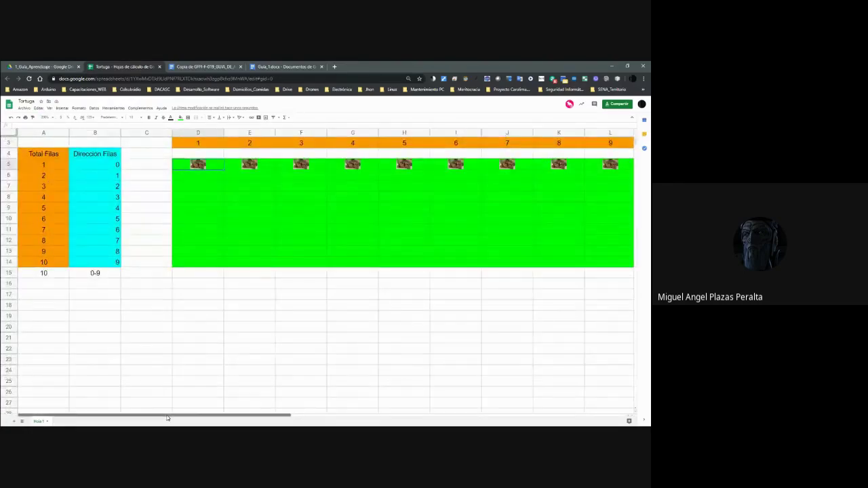
left_click_drag(168, 416, 220, 418)
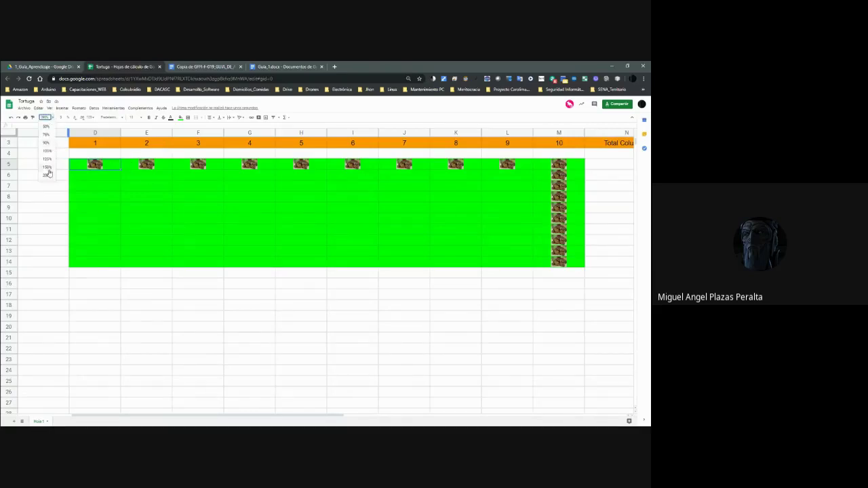
Check the turtles along the top row and down column M, then open the sharing settings.
left_click(320, 222)
left_click(118, 167)
key("Right")
key("Right")
key("Right")
key("Right")
key("Right")
key("Right")
key("Right")
key("Right")
key("Right")
key("Down")
key("Down")
key("Down")
key("Down")
key("Down")
key("Down")
key("Down")
key("Down")
key("Down")
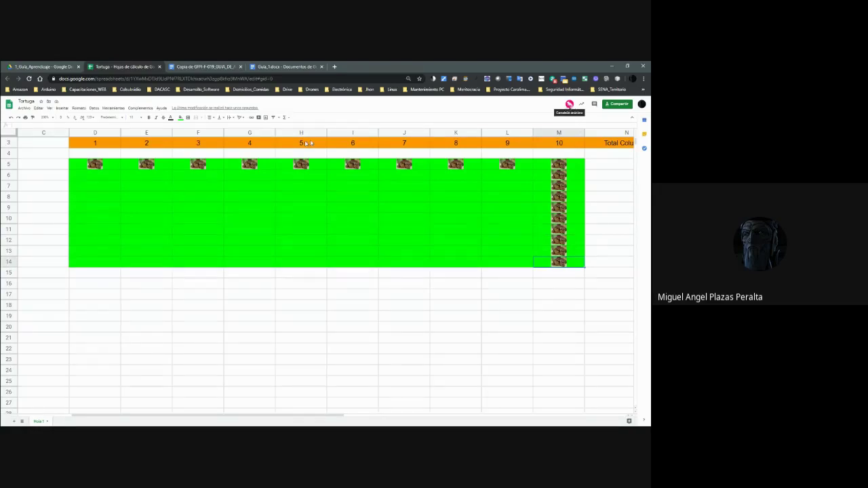
left_click(99, 168)
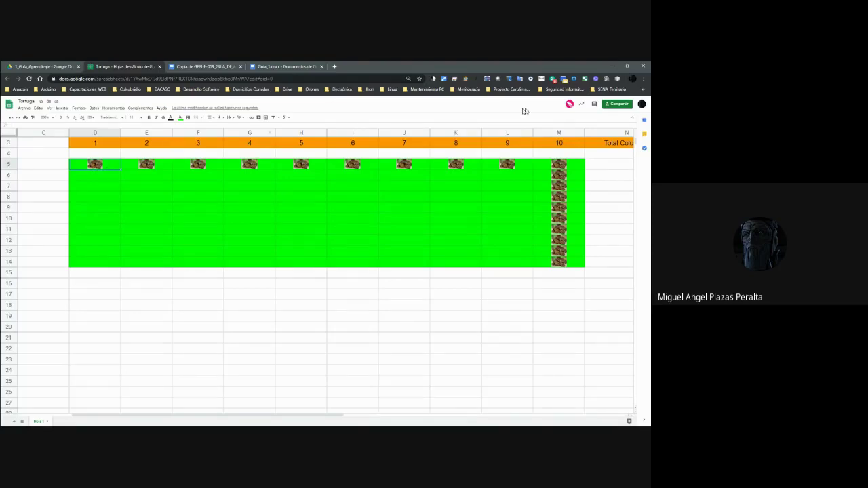
left_click(569, 104)
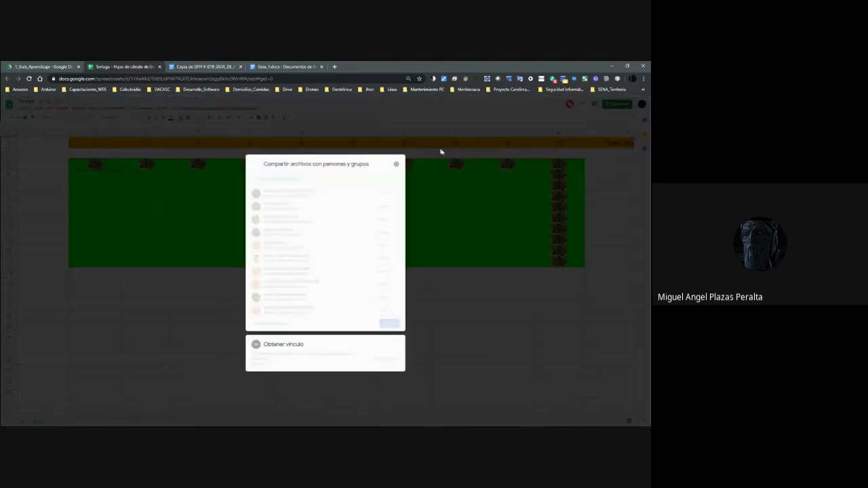
Close sharing, browse Drive through 4_Java_III back into 1_Guia_Aprendizaje, then return to the Tortuga tab.
left_click(441, 188)
key("ctrl+shift+Tab")
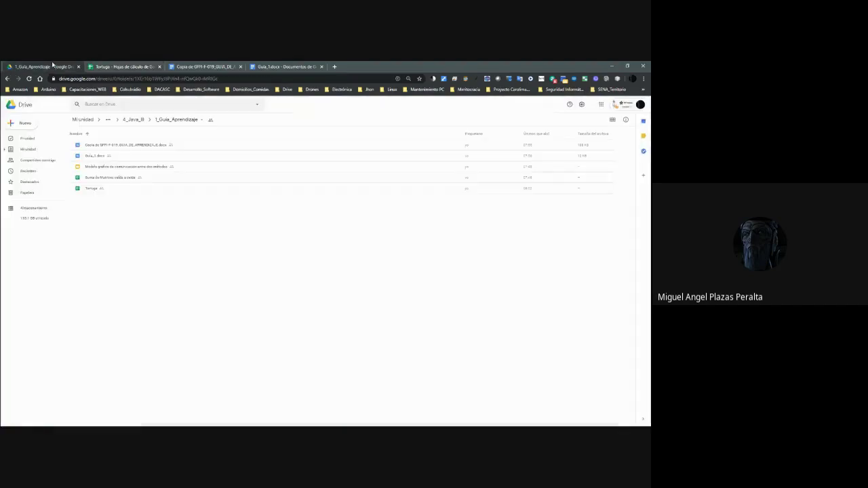
left_click(139, 122)
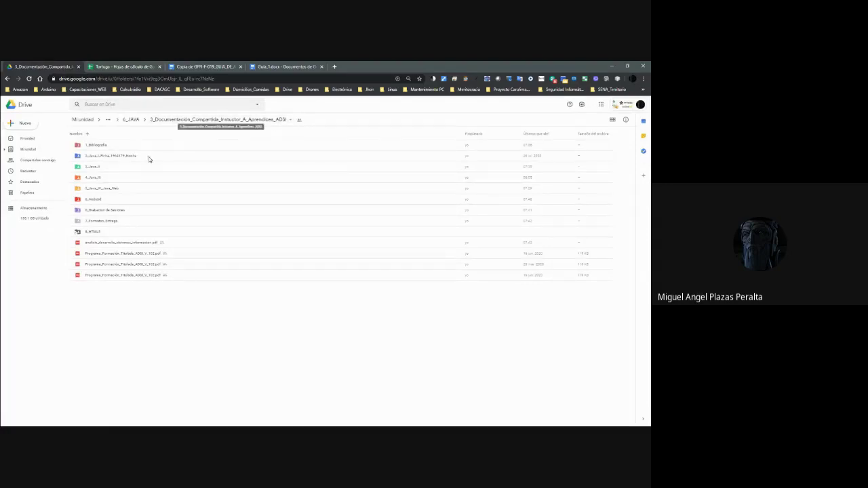
left_click(99, 179)
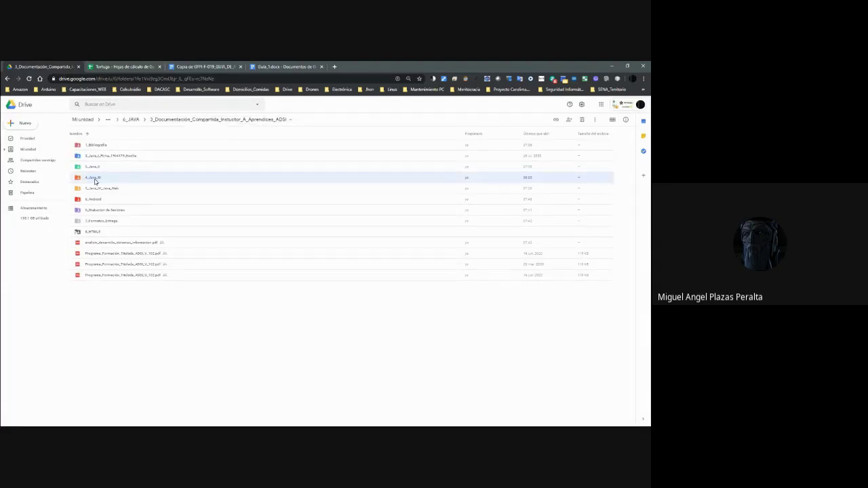
double_click(95, 180)
left_click(109, 145)
double_click(108, 146)
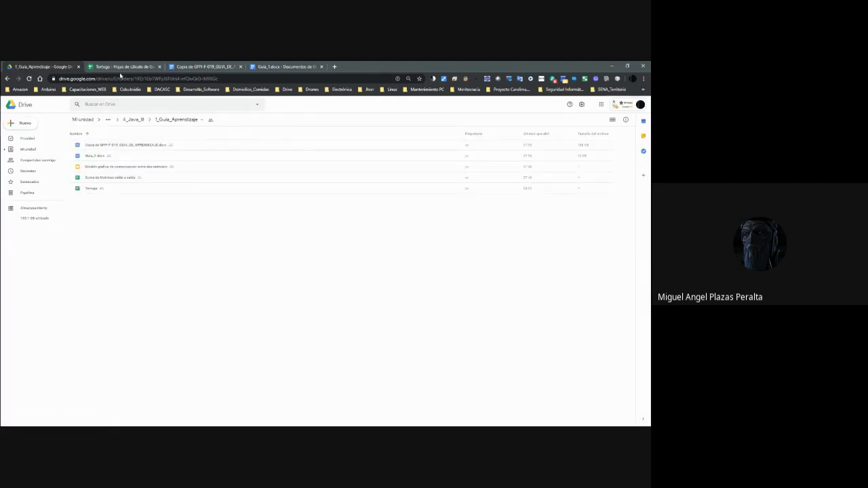
left_click(120, 67)
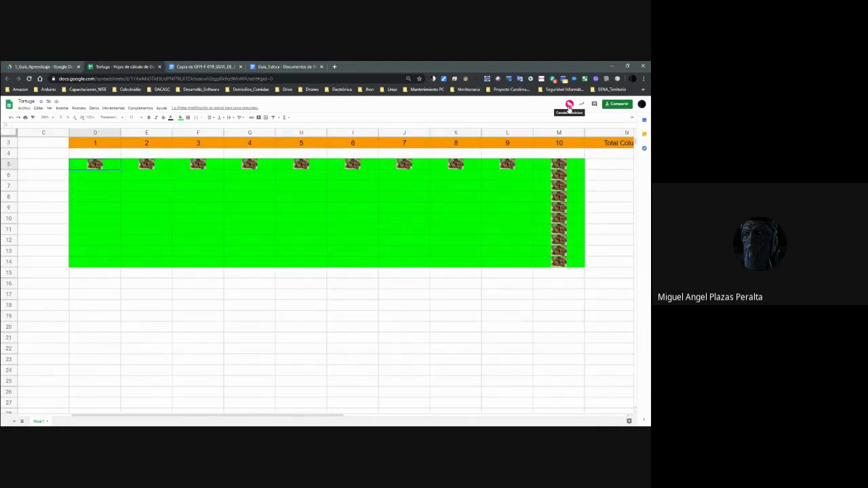
Copy the Tortuga share link with Copiar vínculo and switch to the Google Meet window.
left_click(581, 105)
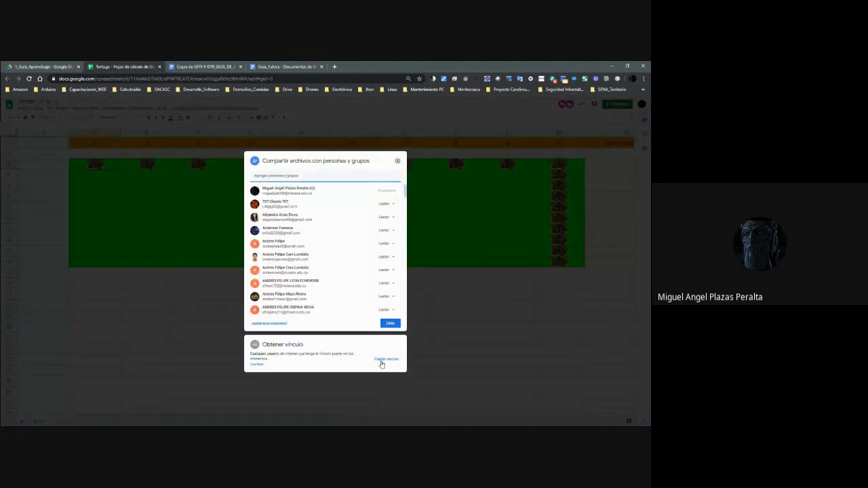
left_click(382, 361)
left_click(390, 323)
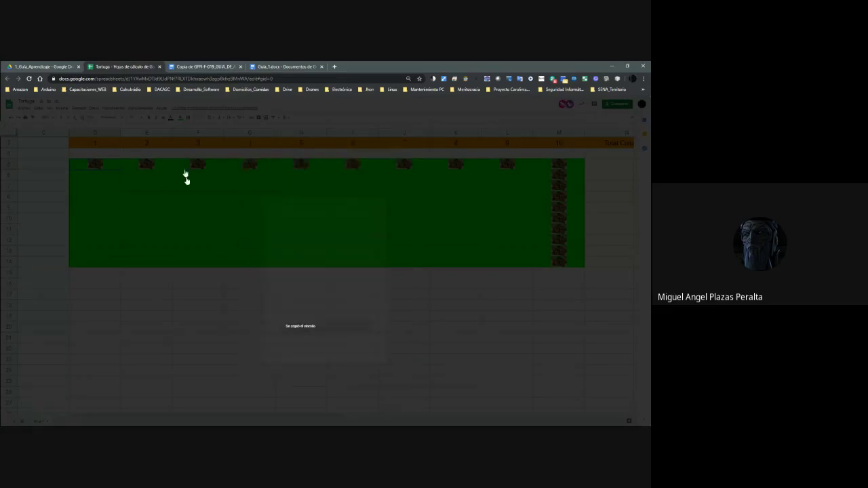
left_click(113, 64)
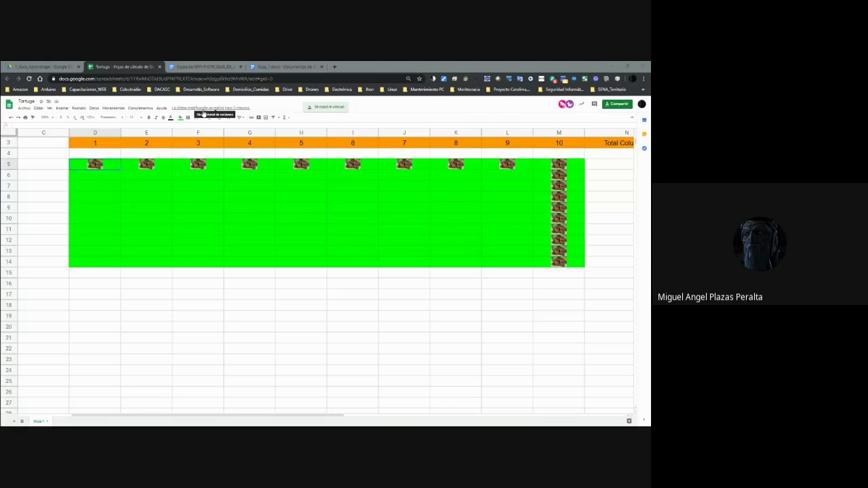
key("alt+Tab")
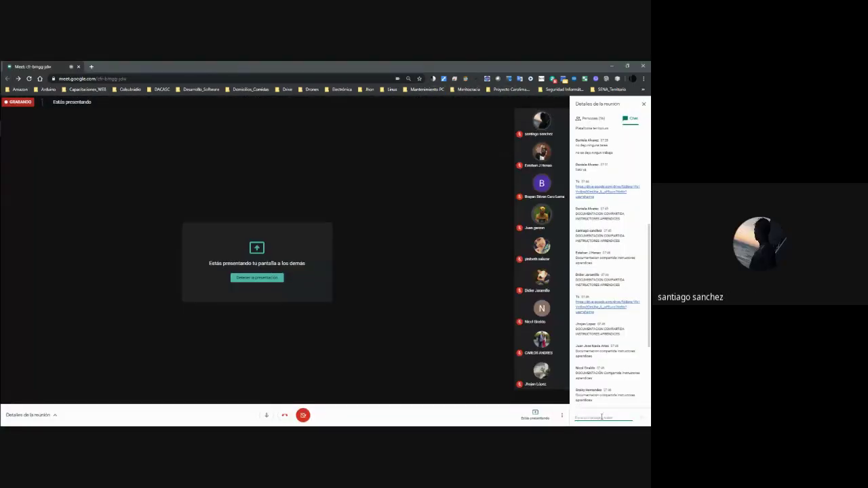
Post a link in the Meet chat, then copy Tortuga's share link from Compartir and post it too.
key("ctrl+v")
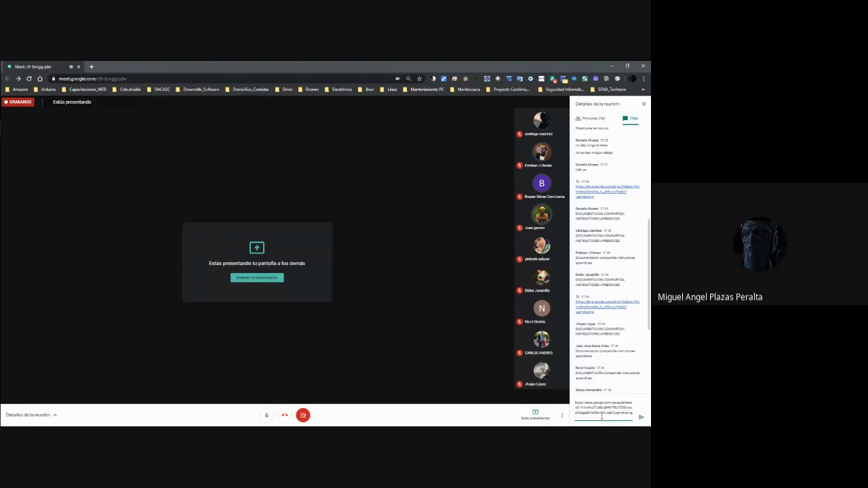
key("Return")
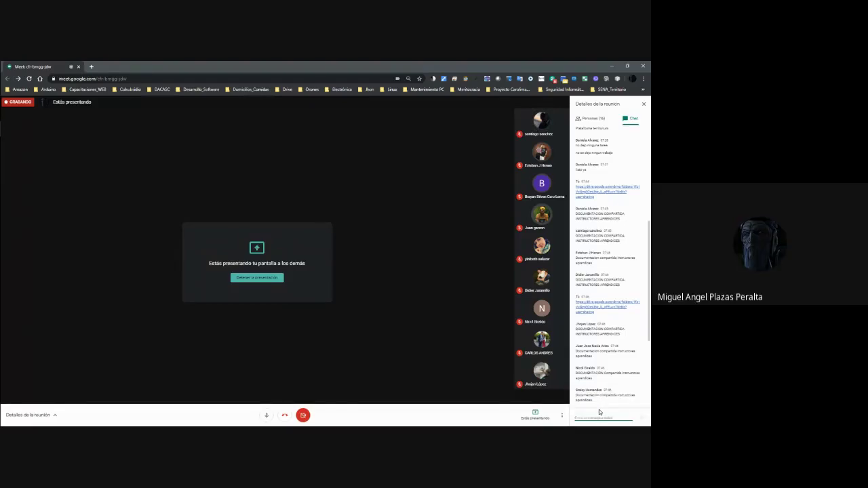
key("alt+Tab")
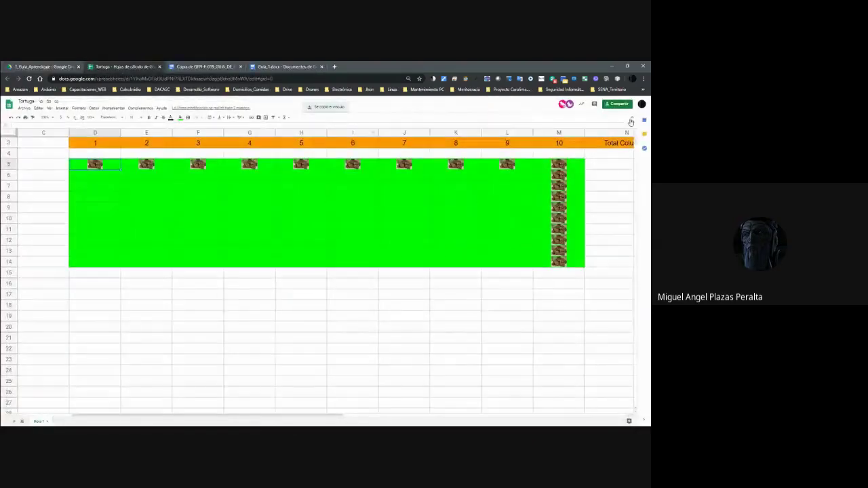
left_click(626, 106)
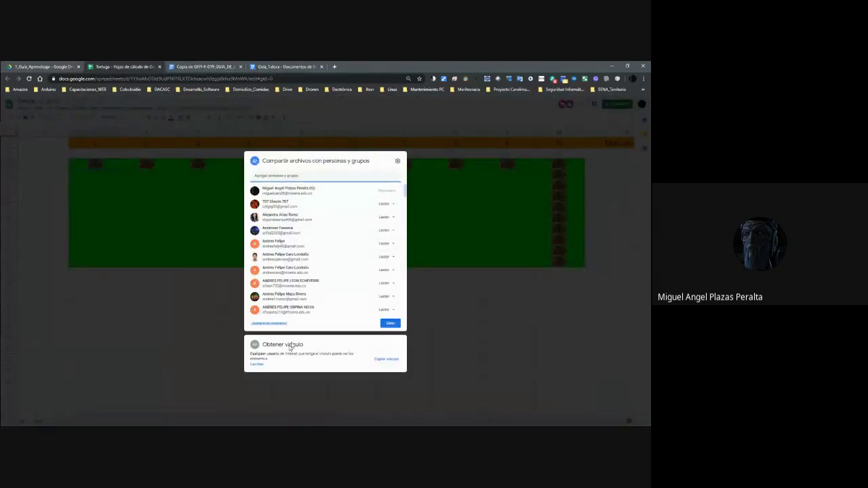
left_click(261, 366)
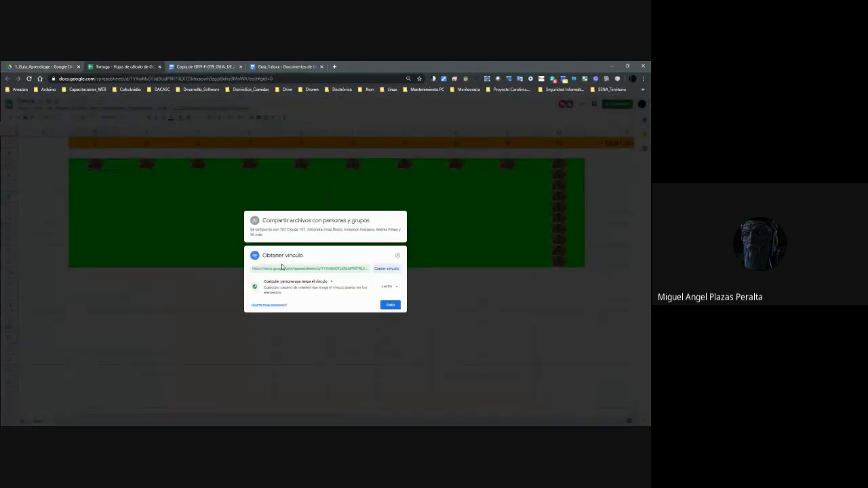
left_click(282, 268)
key("ctrl+c")
left_click(390, 305)
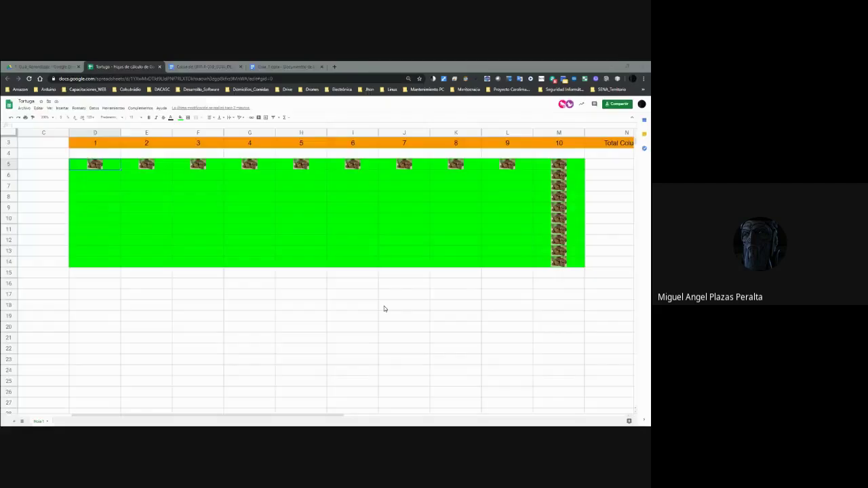
key("alt+Tab")
key("ctrl+v")
key("Return")
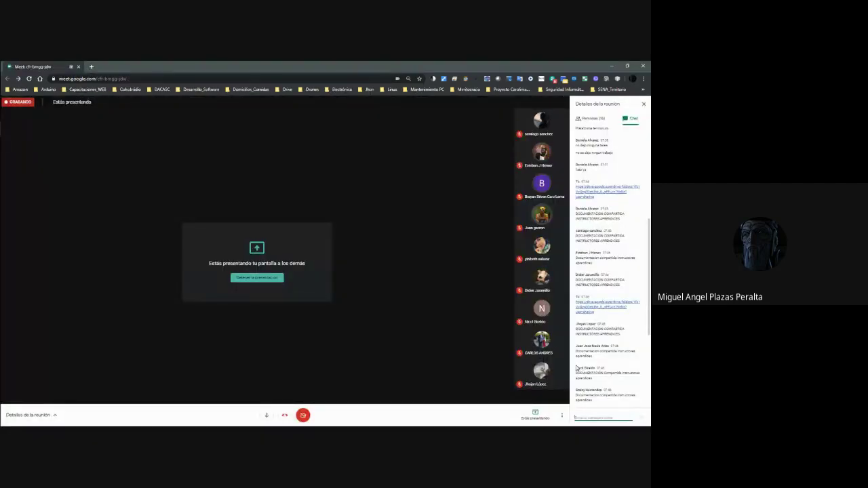
Switch to Drive and go up to the shared ADSI documentation folder.
left_click(611, 65)
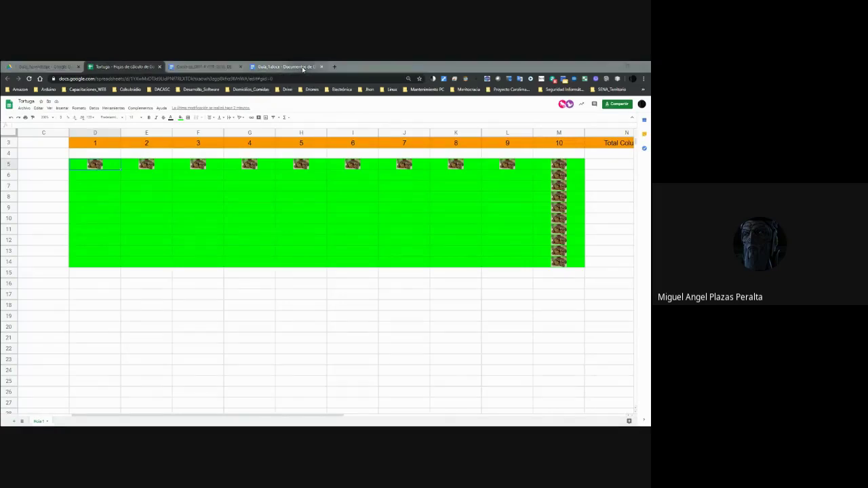
key("alt+Tab")
scroll(607, 386, "down", 5)
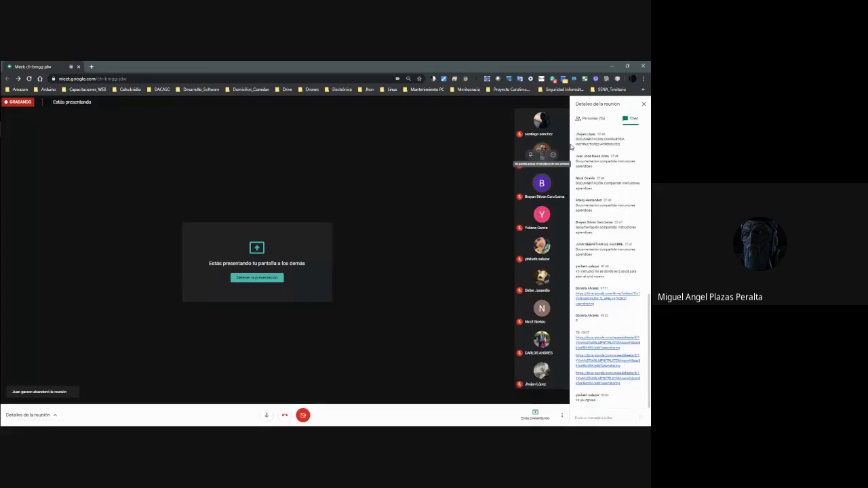
key("alt+Tab")
left_click(133, 120)
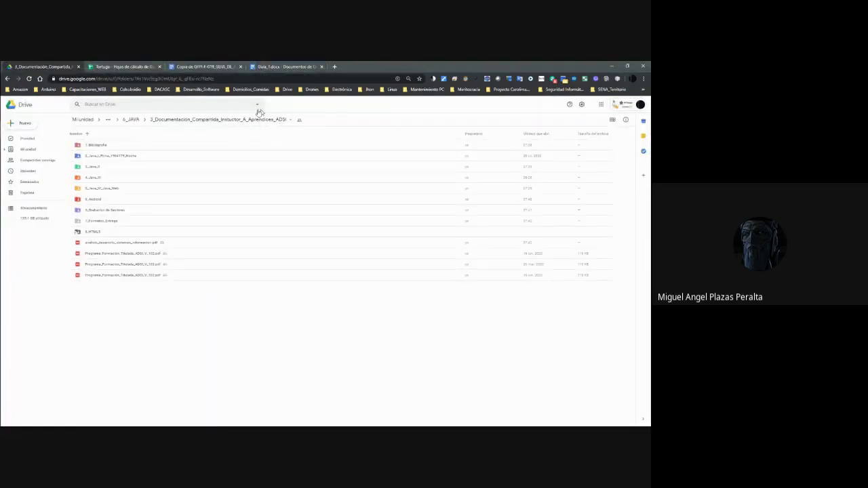
Open the 4_Java_III folder and its 1_Guia_Aprendizaje subfolder in Drive.
left_click(99, 180)
double_click(98, 180)
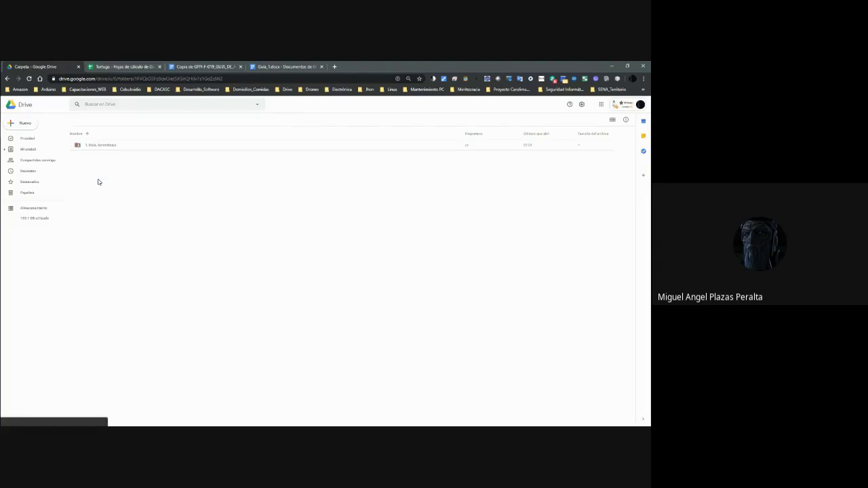
double_click(109, 146)
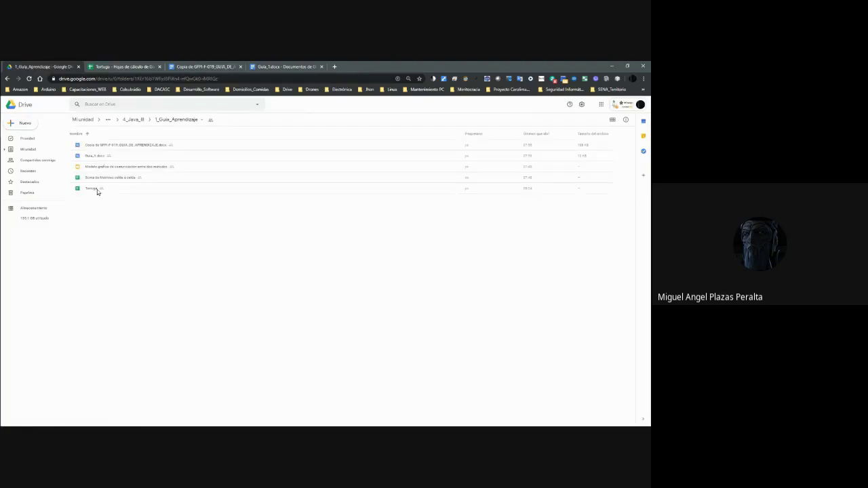
Open Tortuga with Hojas de cálculo de Google, then close the duplicate tab.
left_click(95, 189)
right_click(95, 188)
mouse_move(141, 207)
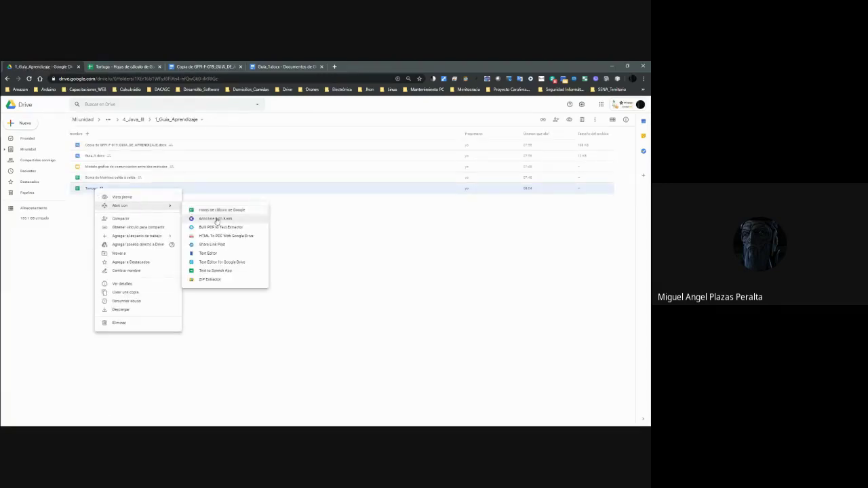
left_click(217, 214)
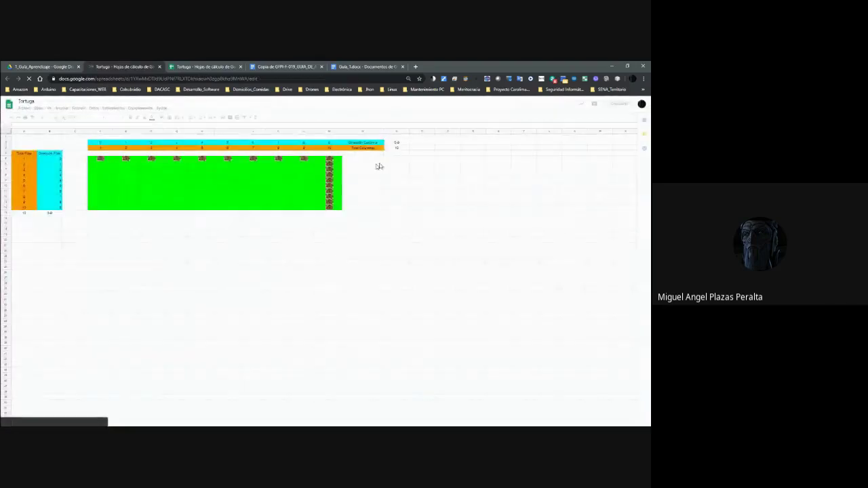
left_click(160, 66)
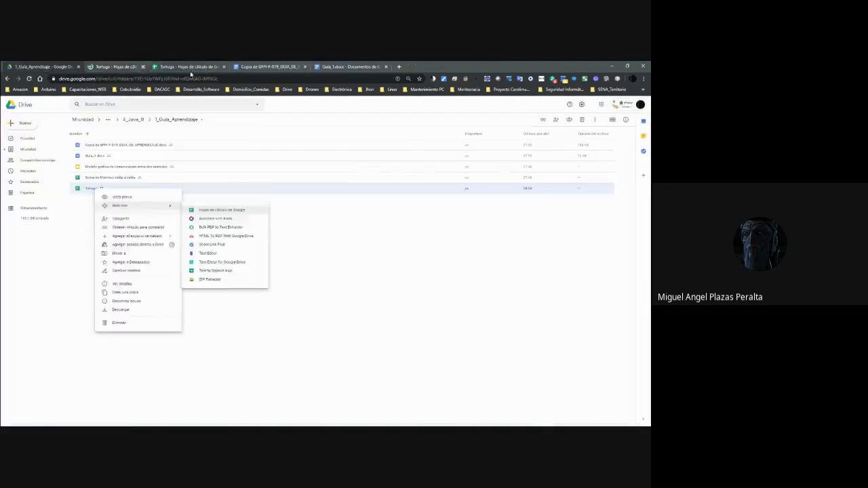
left_click(117, 66)
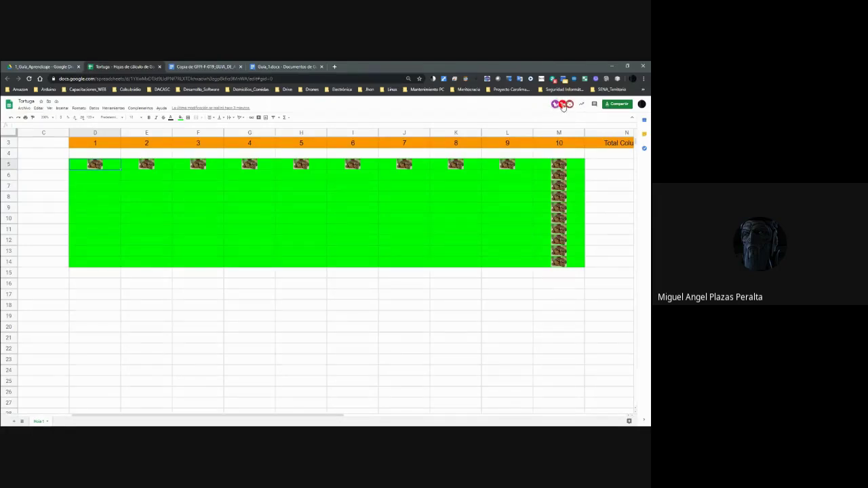
scroll(550, 217, "down", 2)
scroll(475, 224, "up", 3)
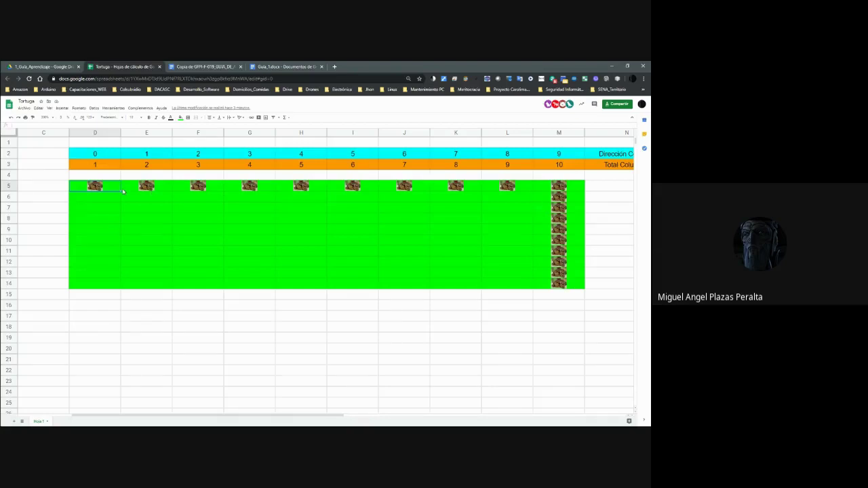
left_click(154, 191)
left_click(115, 193)
left_click(123, 264)
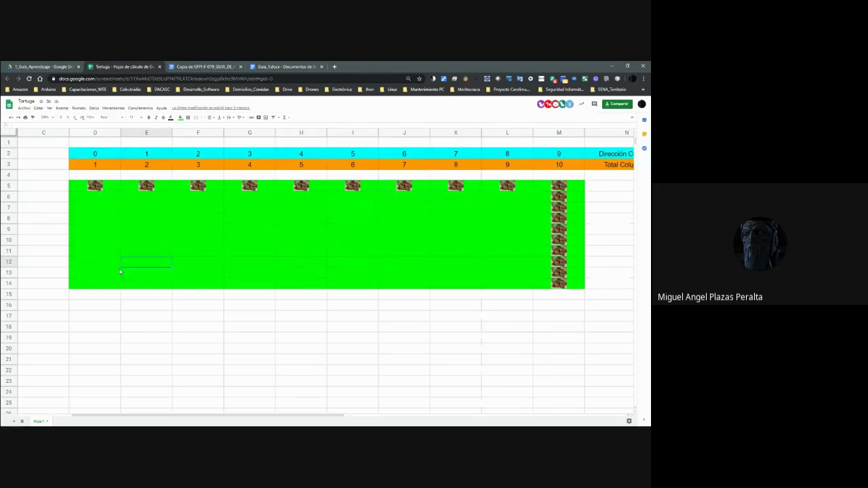
left_click(113, 283)
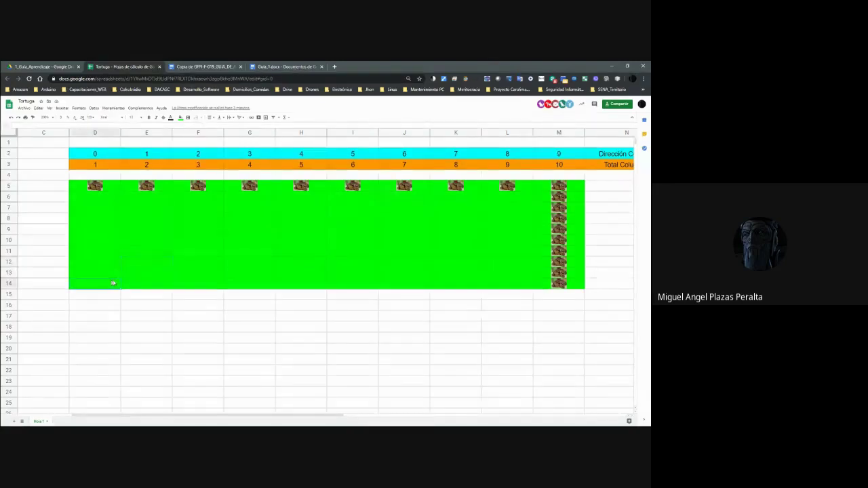
Set the border colour to cyan and choose a border line style.
left_click(189, 118)
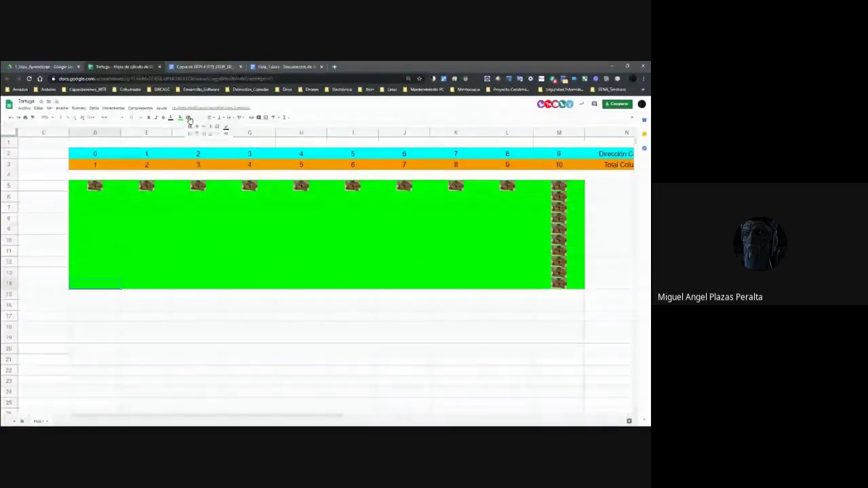
left_click(225, 127)
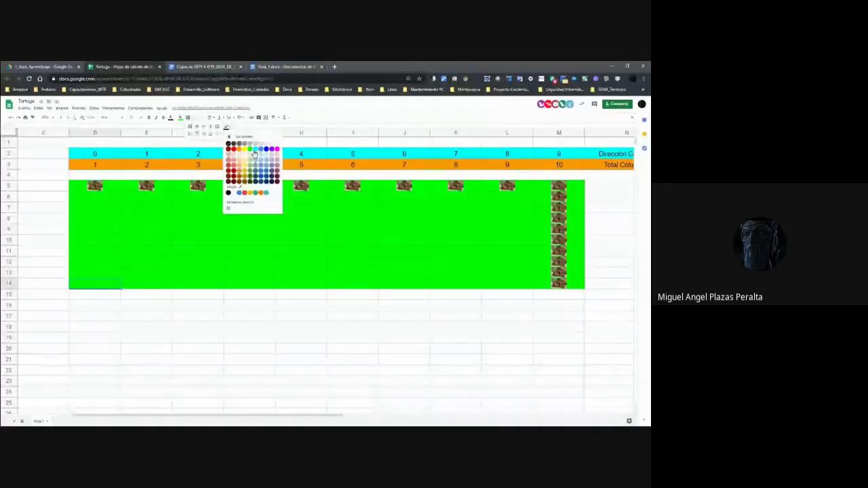
left_click(255, 152)
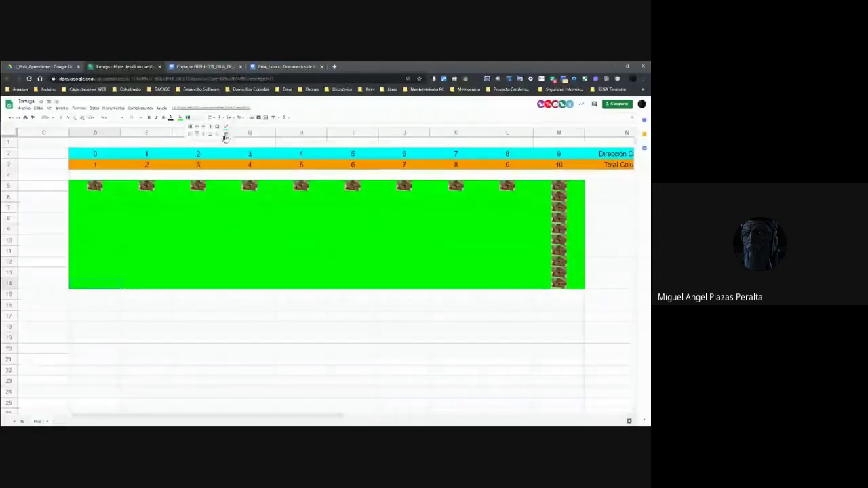
left_click(226, 136)
left_click(243, 171)
left_click(175, 281)
Apply the cyan outer border to cell D14.
left_click(120, 285)
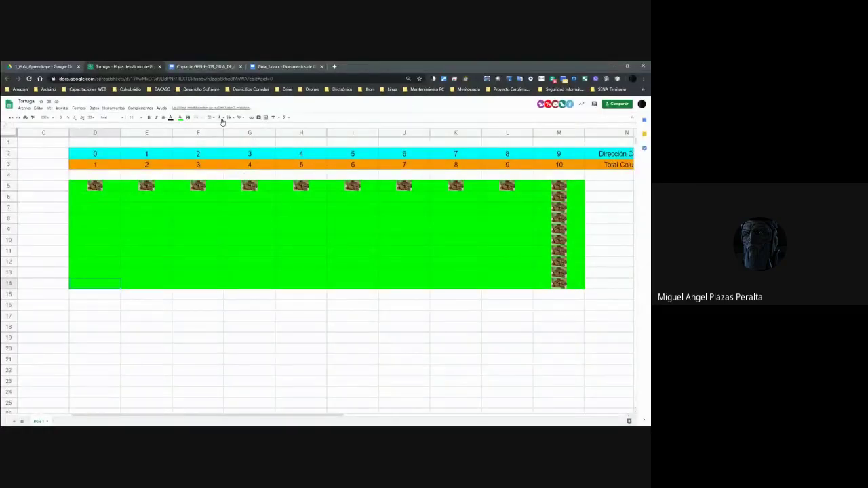
left_click(187, 119)
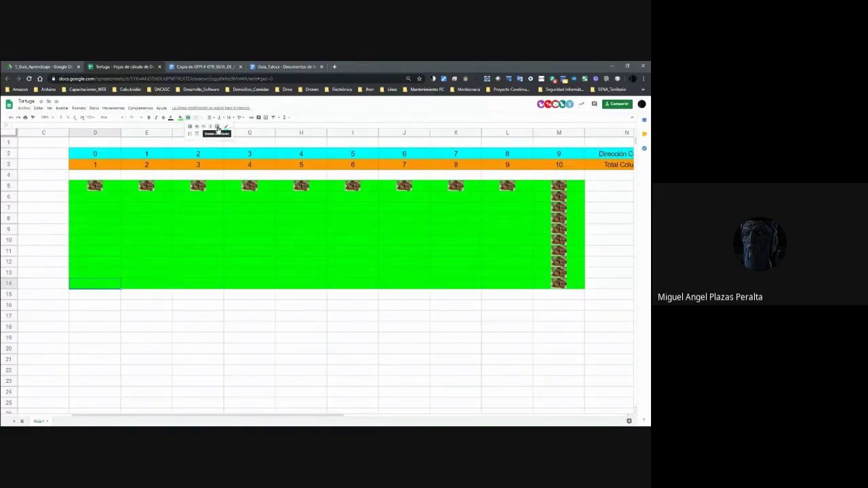
left_click(217, 128)
left_click(116, 309)
left_click(116, 288)
left_click(110, 317)
Enter the heading 'Caracteristicas' in D16 and 'baldosa' in D17.
double_click(113, 317)
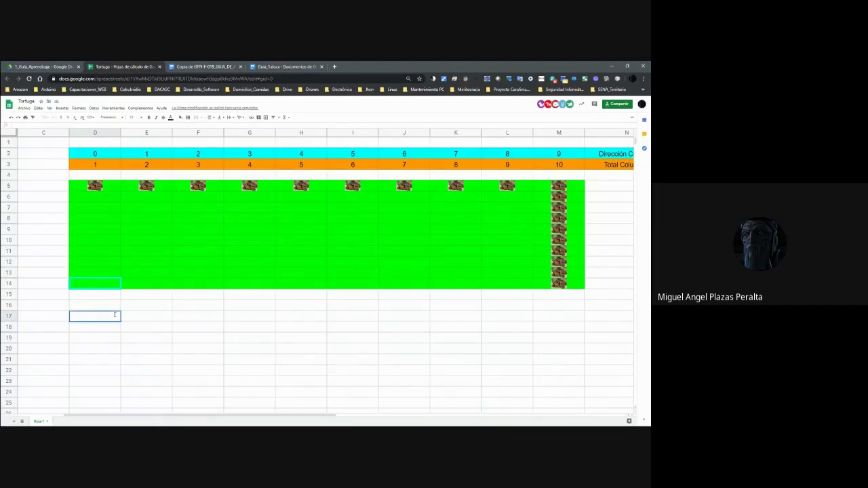
type("baldosa")
key("Return")
key("Up")
key("Up")
type("Cara")
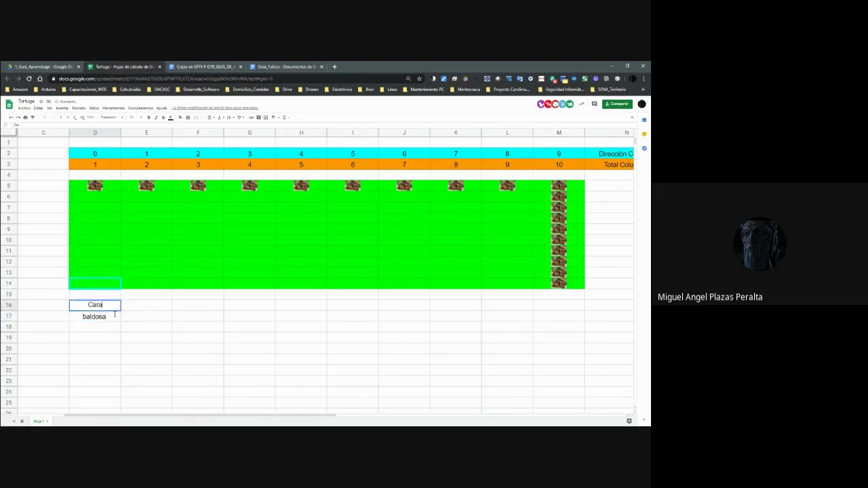
type("cteristicas")
key("Tab")
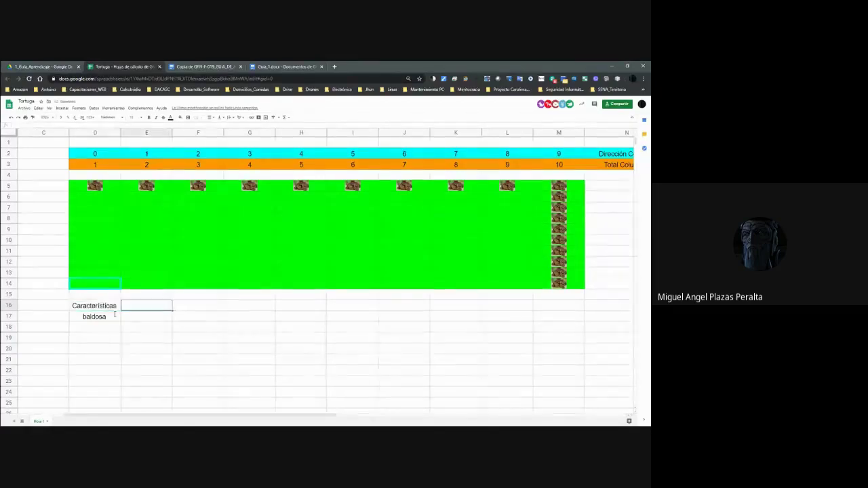
Type the labels Alto, Ancho and Color down column F from F16.
key("Tab")
key("shift+Tab")
key("Tab")
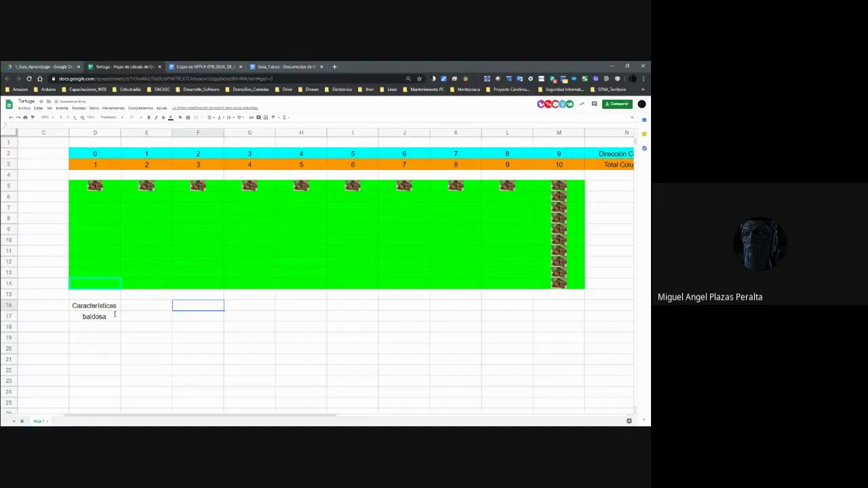
type("Alto")
key("Return")
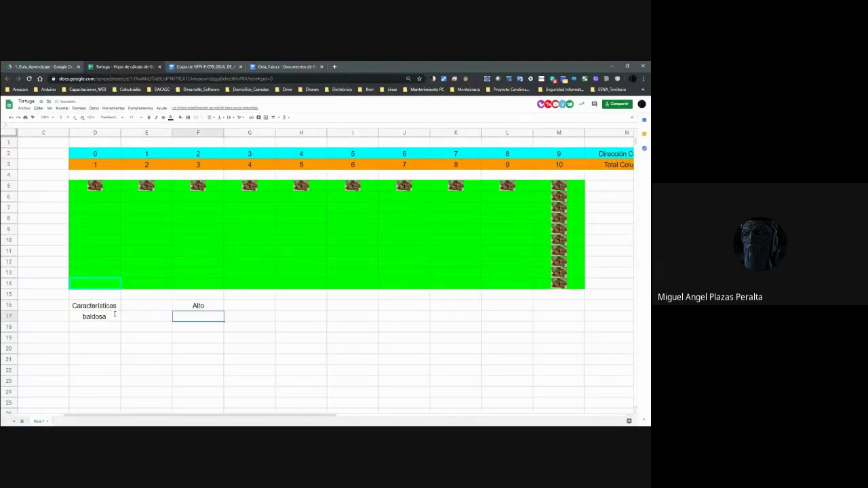
type("Ancho")
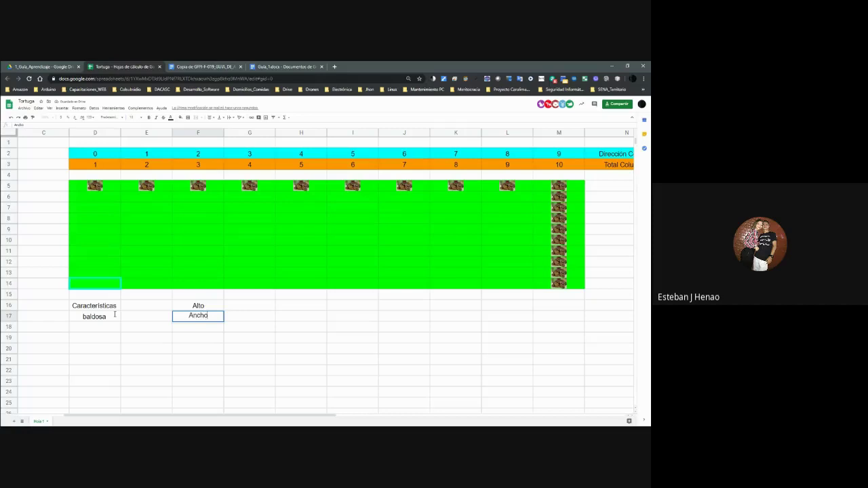
key("Return")
type("Color")
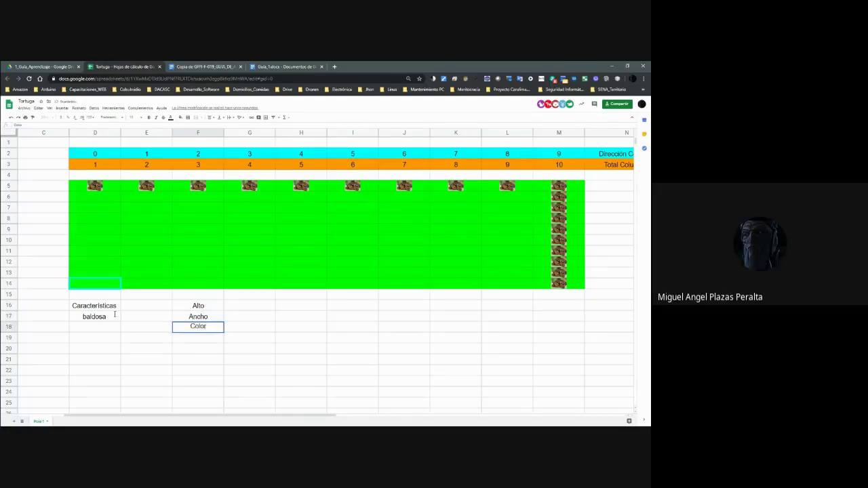
key("Up")
key("Up")
key("Right")
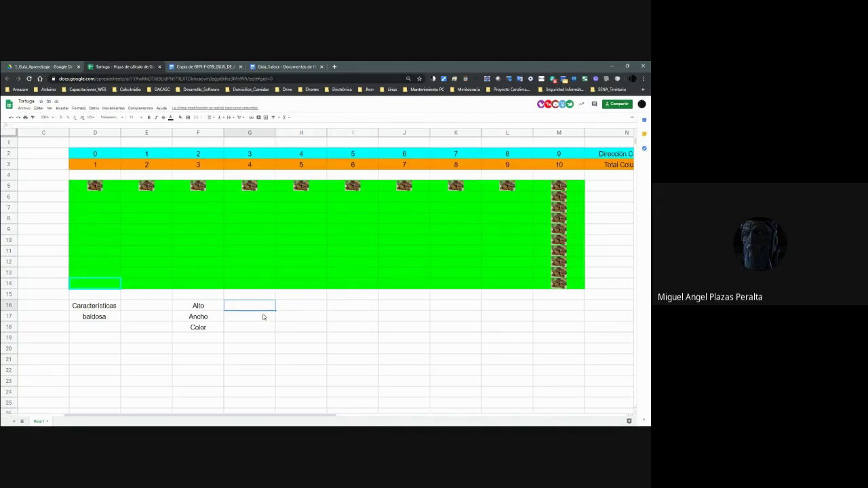
Enter the values Alto 2, Ancho 10 and Color Verde in column G.
left_click(203, 308)
left_click(247, 308)
left_click(257, 318)
type("10")
key("Up")
type("2")
key("Return")
left_click(258, 327)
type("Verde")
key("ctrl+Return")
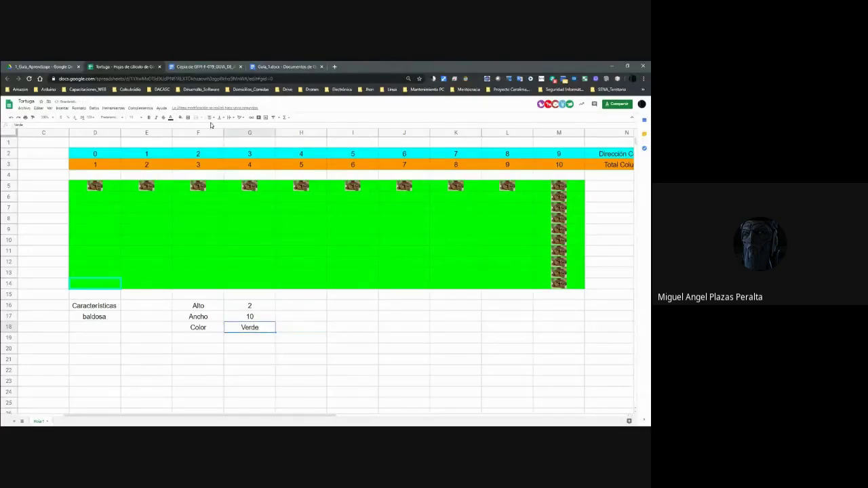
Fill the Verde cell with bright green.
left_click(180, 117)
left_click(207, 142)
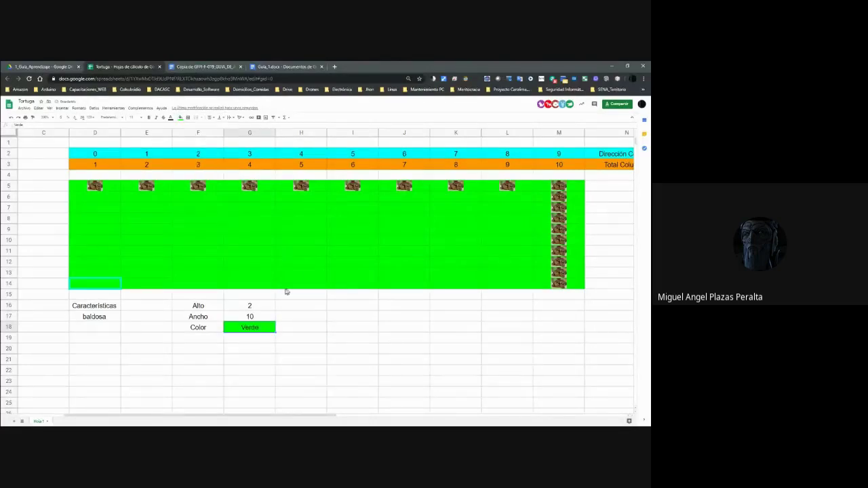
left_click(267, 306)
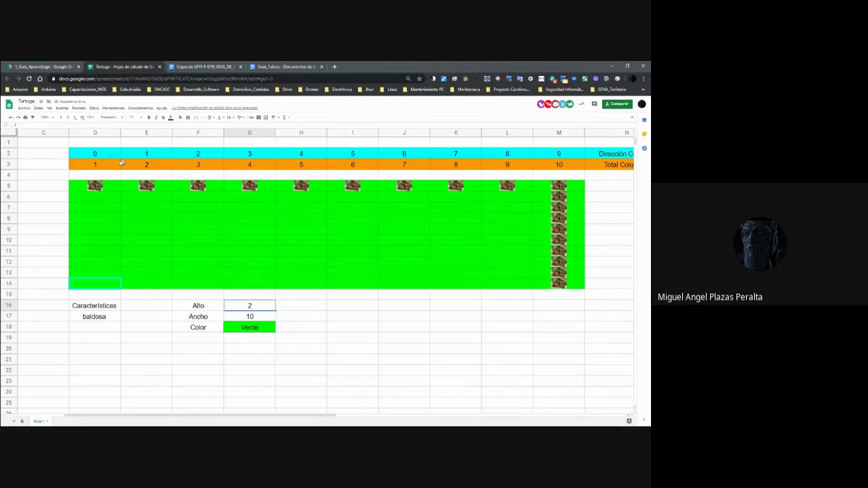
Open and close the conditional formatting rules from cell D5's context menu.
left_click(81, 189)
right_click(80, 190)
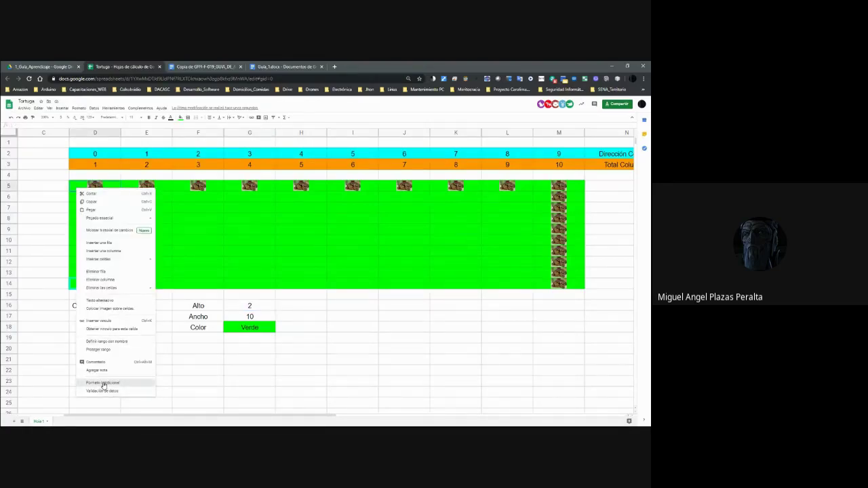
left_click(103, 384)
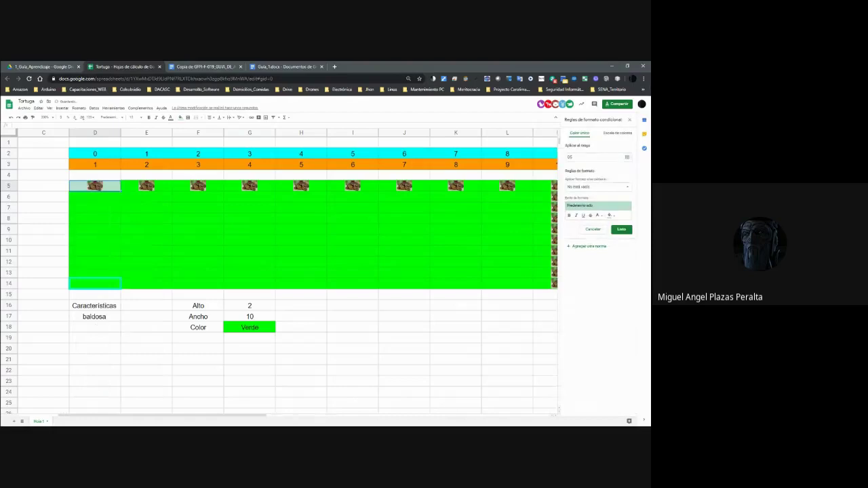
left_click(629, 120)
right_click(79, 189)
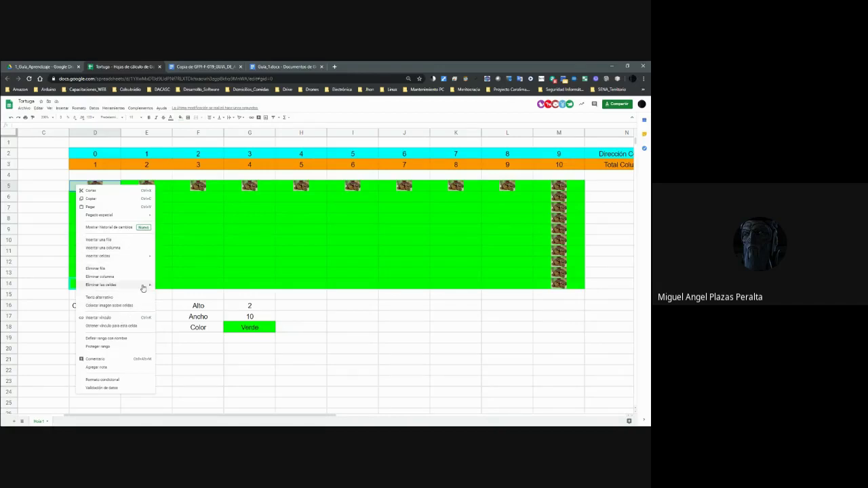
left_click(192, 230)
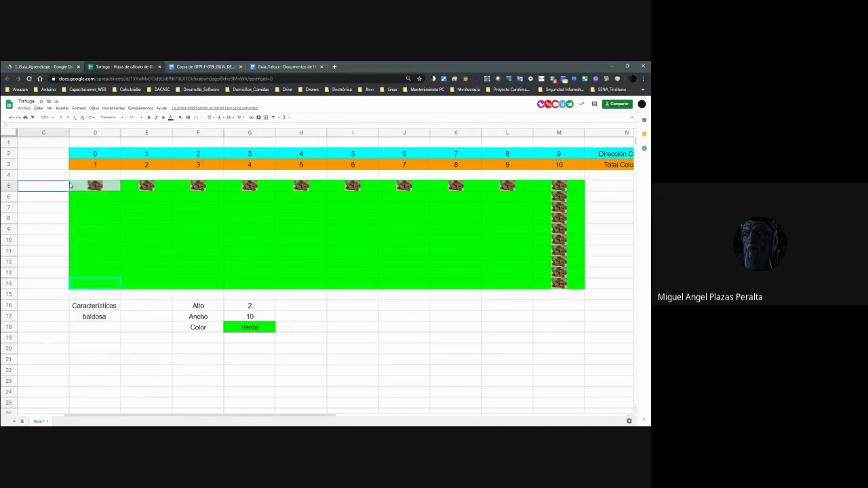
right_click(12, 187)
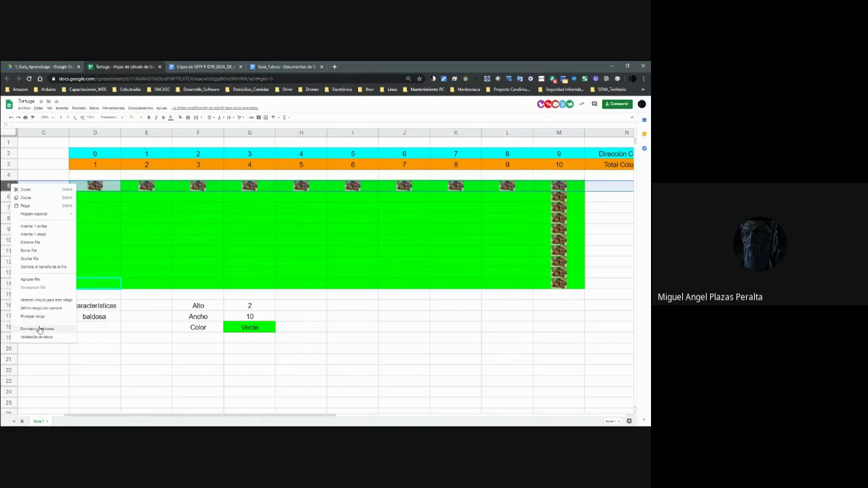
left_click(122, 224)
left_click(77, 190)
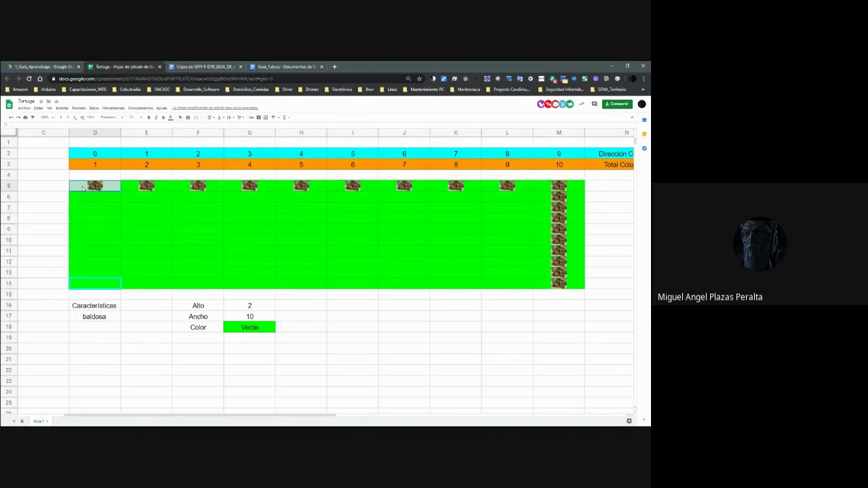
left_click(249, 307)
left_click(256, 328)
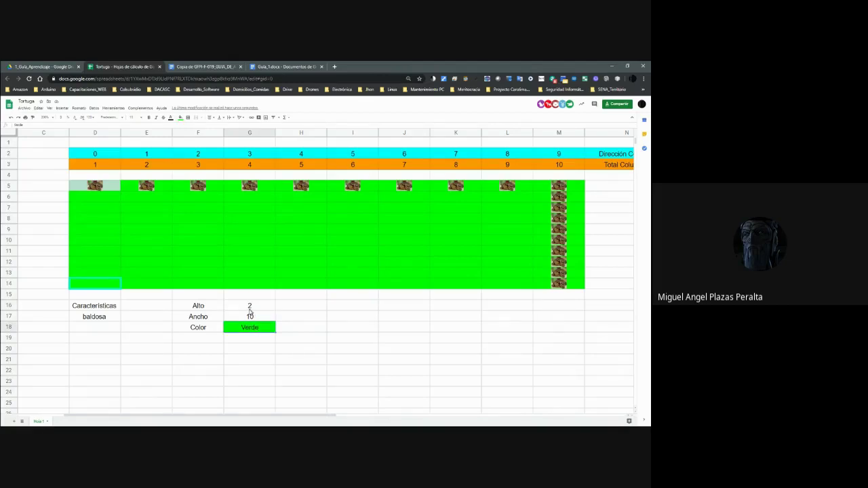
Enter mm as the unit in H16 for Alto and H17 for Ancho.
left_click(300, 308)
type("Cm")
key("Return")
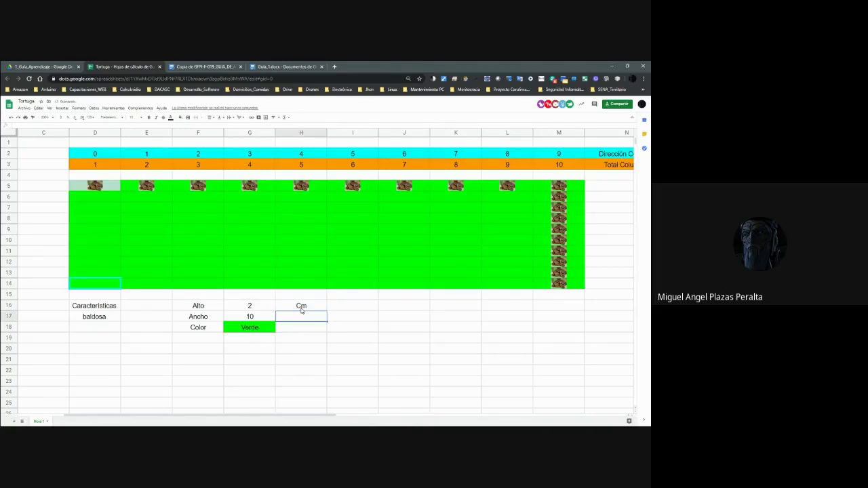
left_click(301, 308)
type("mmm")
key("Return")
left_click(302, 310)
type("mm")
key("Return")
type("mm")
key("Return")
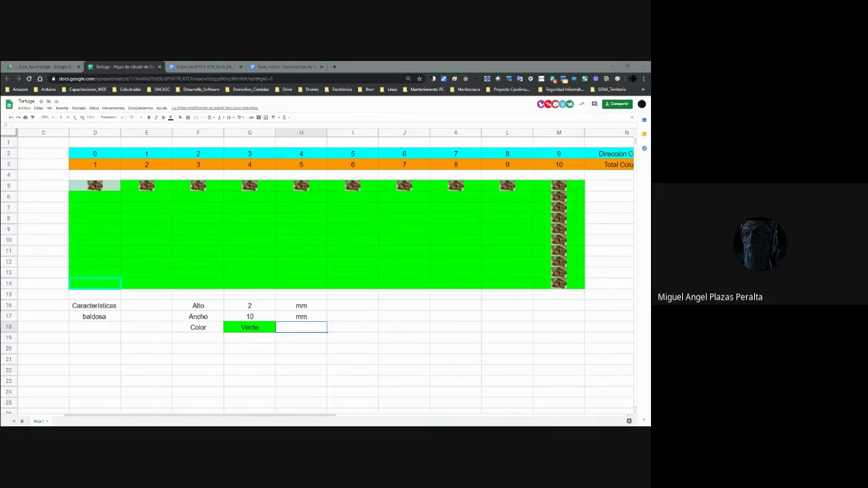
Select the Alto/Ancho/Color table to review it, then move cell D14 away and back.
left_click(314, 321)
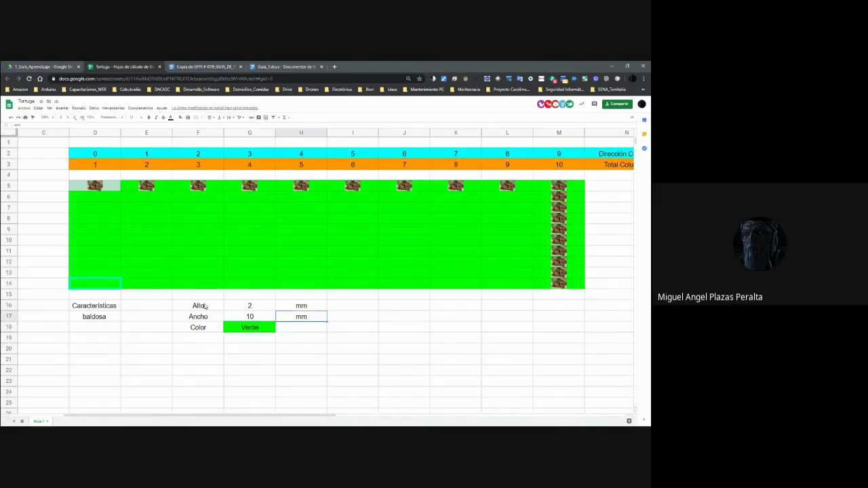
left_click_drag(207, 309, 289, 336)
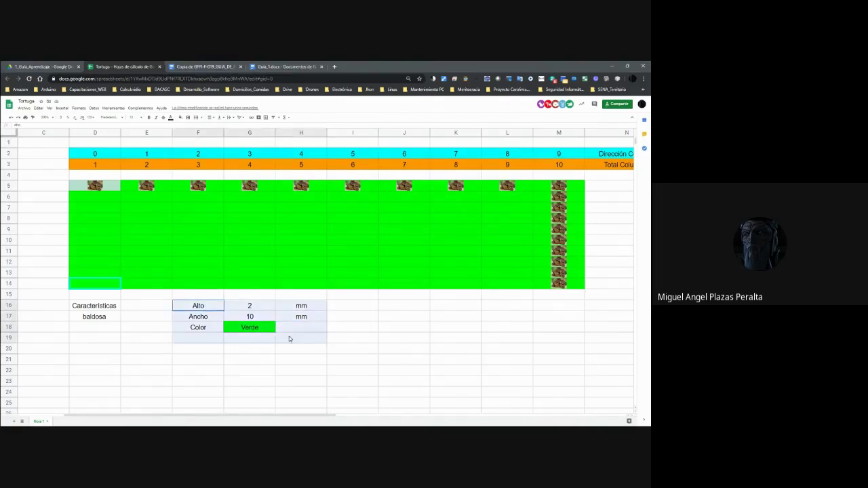
left_click(347, 335)
left_click_drag(216, 307, 315, 333)
left_click(351, 330)
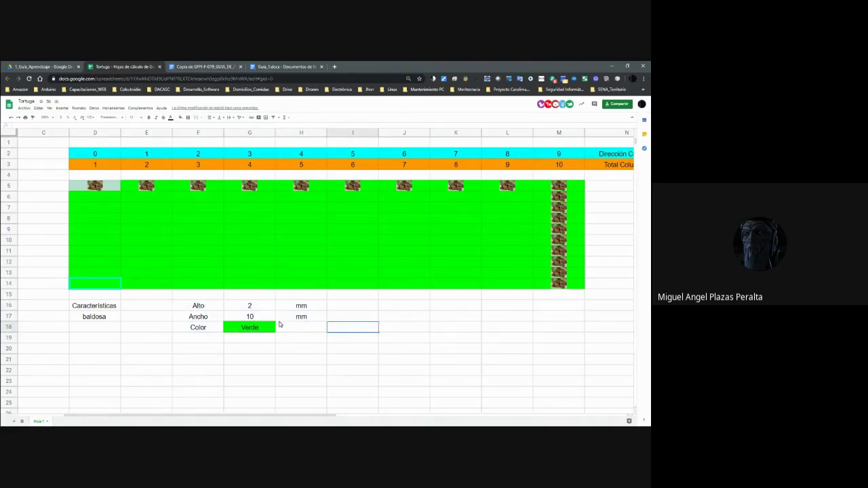
left_click(113, 286)
left_click_drag(112, 290, 466, 288)
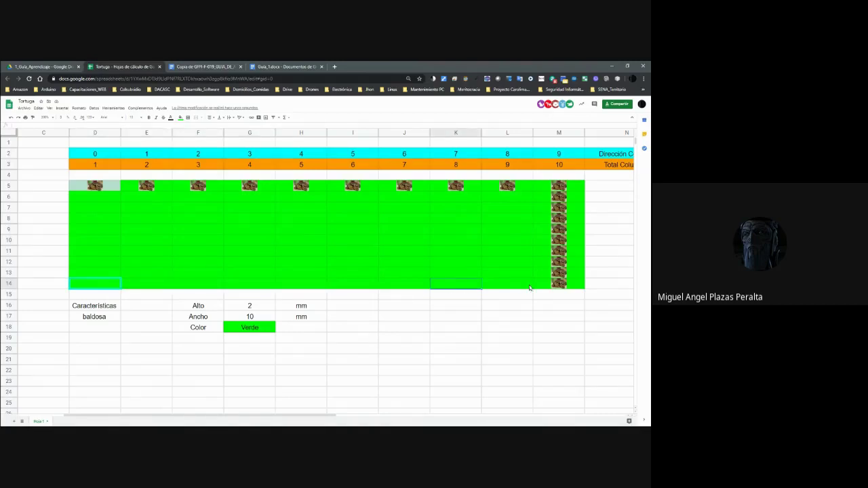
left_click_drag(198, 373, 82, 295)
Type the headings Objeto in D22 and Definición in E22.
left_click(101, 373)
type("Objeto")
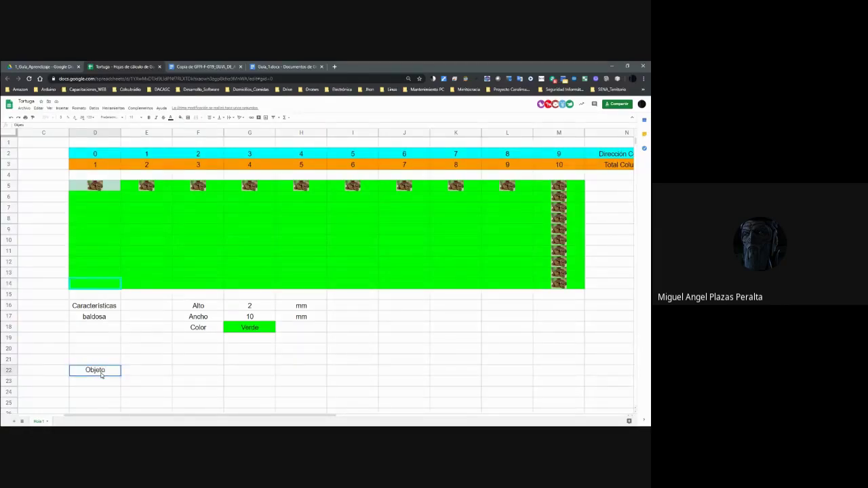
key("Tab")
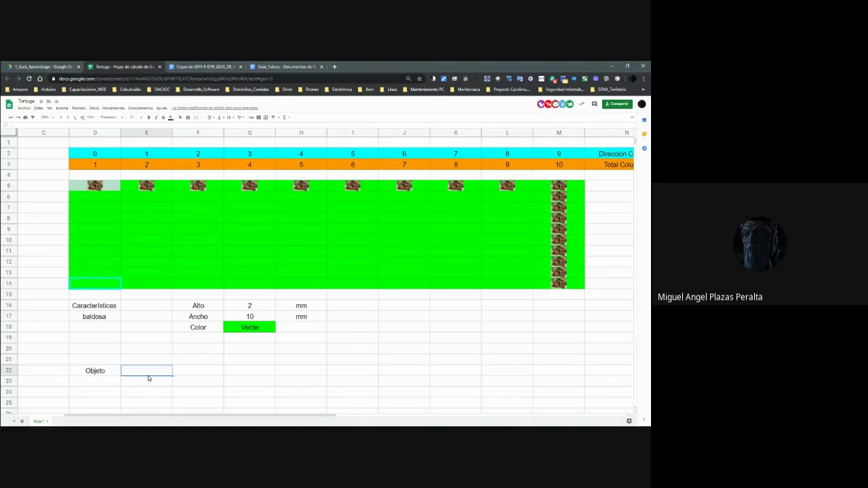
left_click(101, 373)
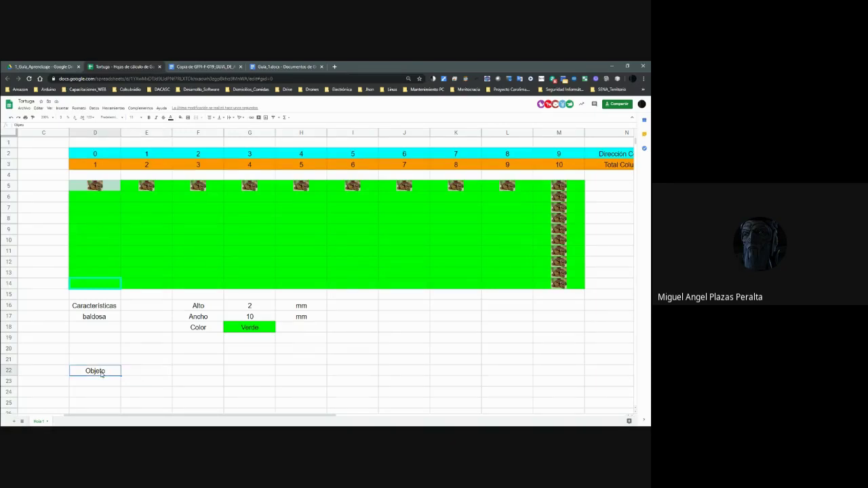
left_click(137, 375)
type("Definición")
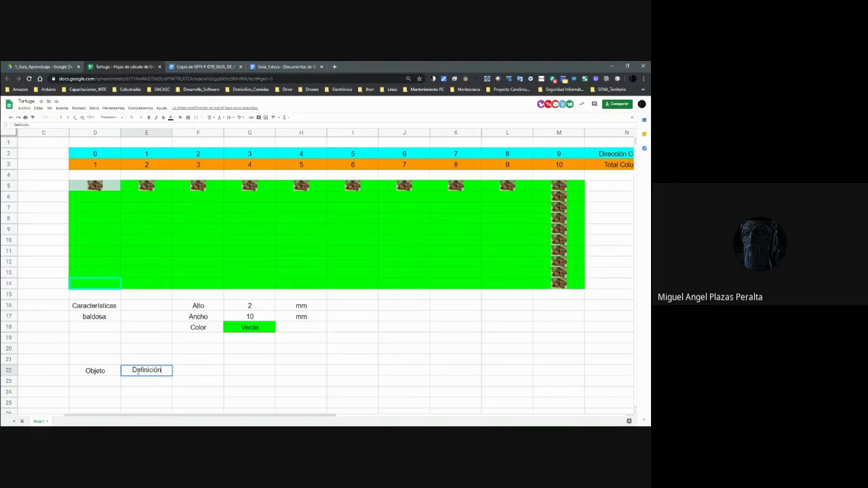
Open and close a blank browser tab, then switch to the schedule image in Photos.
left_click(335, 67)
key("ctrl+w")
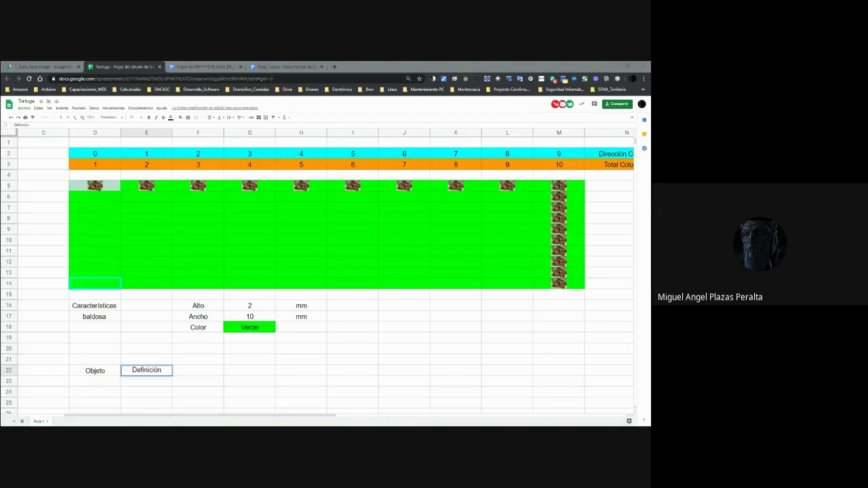
key("alt+Tab")
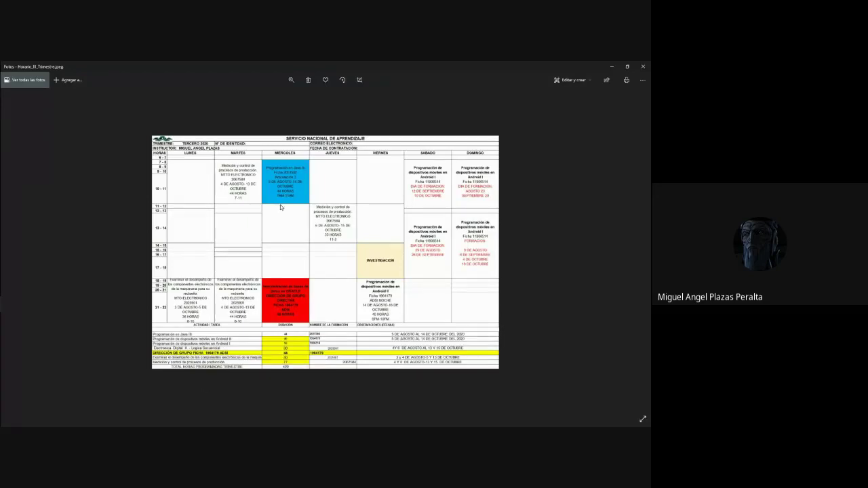
Minimize the Photos schedule image to bring the Tortuga spreadsheet back.
left_click(612, 67)
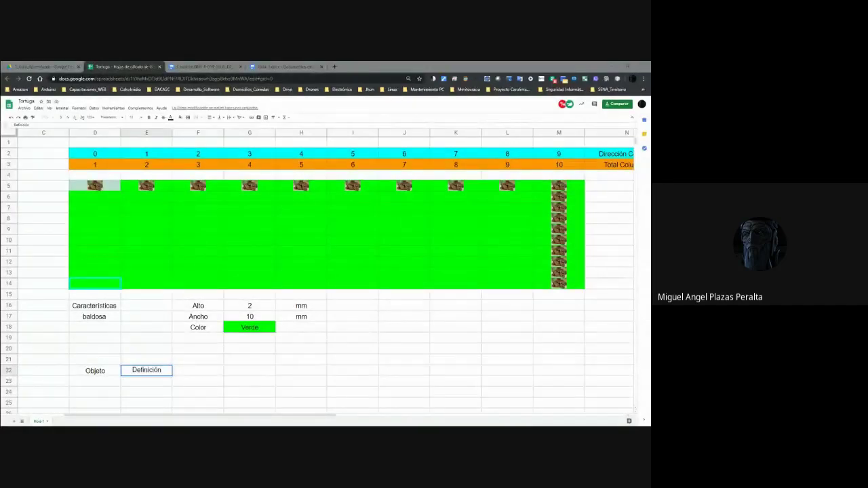
left_click(103, 373)
key("Right")
key("Left")
key("Right")
key("Left")
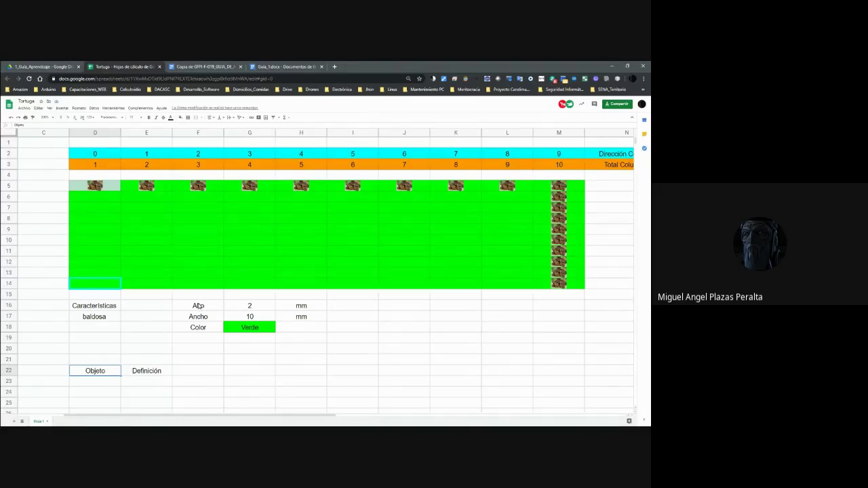
left_click(147, 377)
left_click(117, 373)
left_click(106, 282)
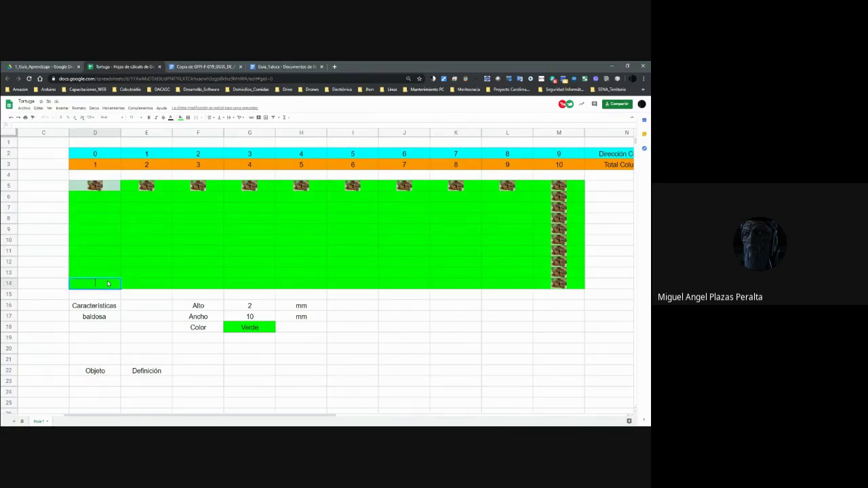
left_click(314, 296)
left_click(354, 293)
left_click(402, 292)
left_click(472, 288)
left_click(504, 290)
left_click(542, 288)
left_click(134, 293)
left_click(114, 292)
left_click(125, 288)
left_click(186, 278)
left_click(187, 285)
left_click(148, 287)
left_click(111, 289)
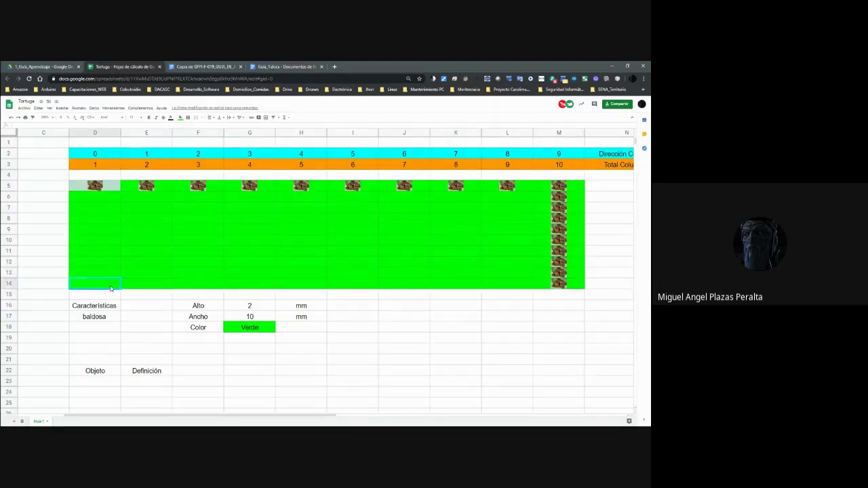
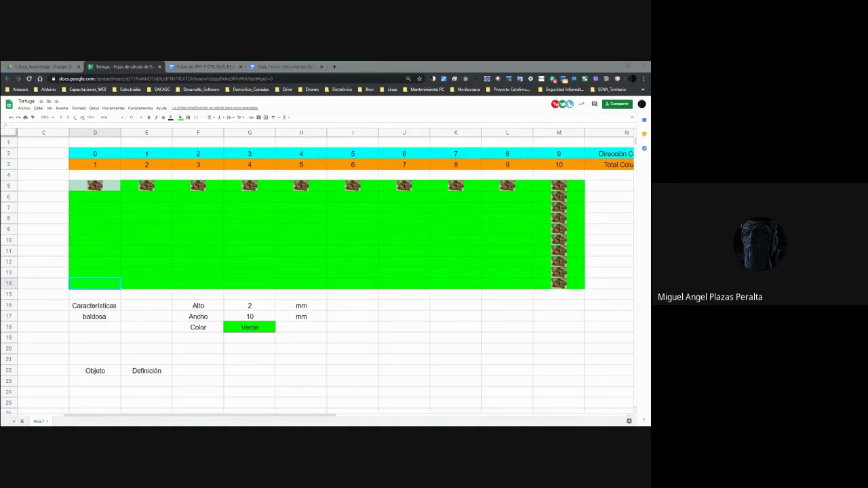
Select the green turtle grid range D5:M14, then trim it back toward row 14.
left_click(264, 246)
left_click(175, 192)
left_click(106, 188)
key("shift+Right")
key("shift+Right")
key("shift+Right")
key("shift+Right")
key("shift+Right")
key("shift+Right")
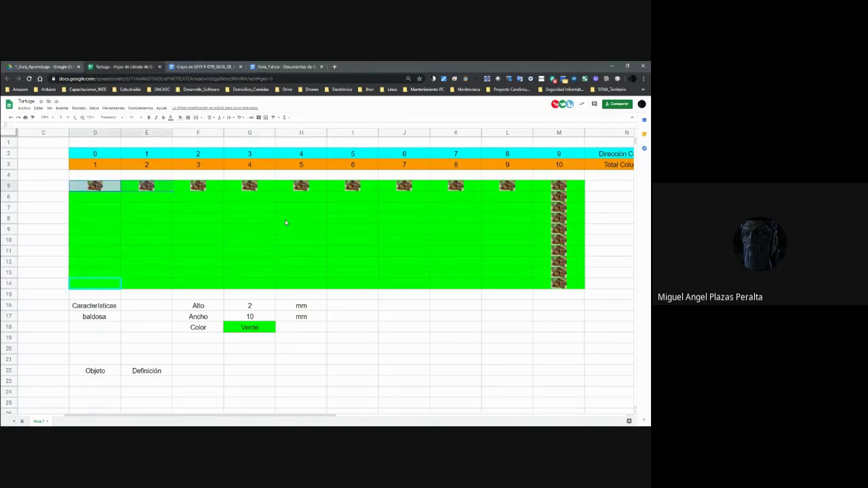
key("shift+Right")
key("shift+Right")
key("shift+Right")
key("shift+Down")
key("shift+Down")
key("shift+Down")
key("shift+Down")
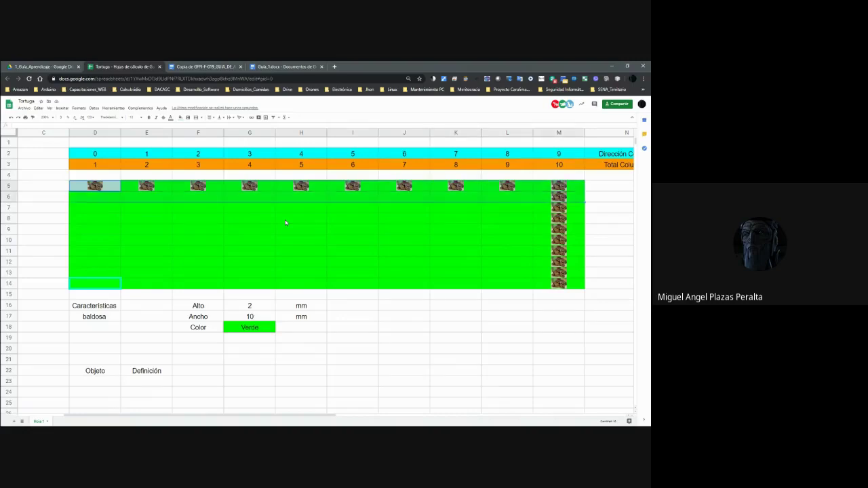
key("shift+Down")
key("shift+Down")
key("shift+Down")
key("shift+Down")
key("shift+Down")
key("shift+Down")
key("shift+Down")
key("shift+Down")
key("shift+Up")
key("shift+Up")
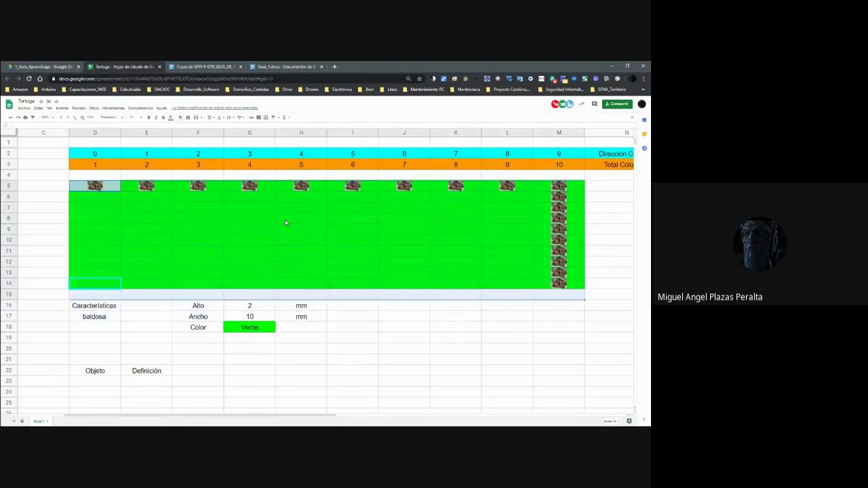
key("shift+Up")
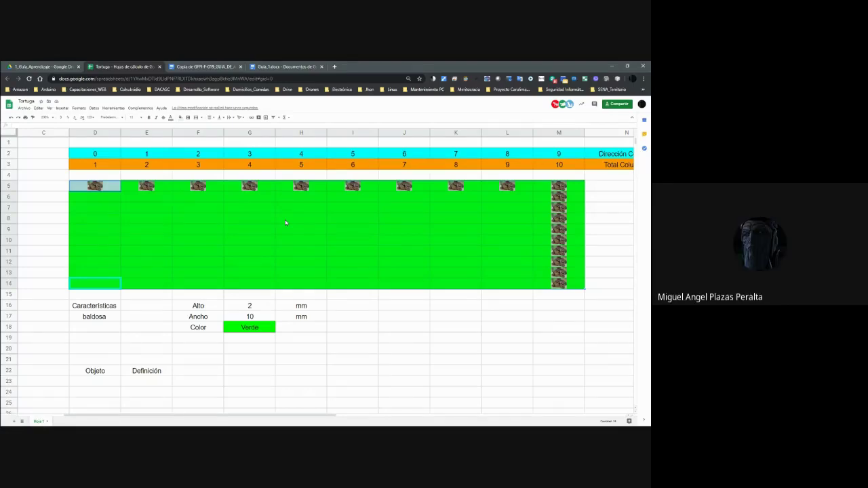
Go to D14, the grid's bottom-left cell, and enter 91.
key("Up")
key("Up")
key("Up")
key("Up")
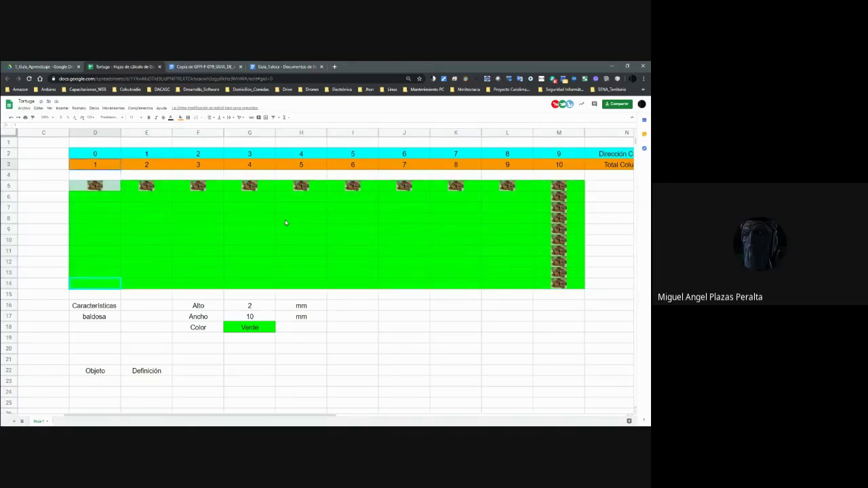
key("Down")
key("Down")
key("Down")
key("Down")
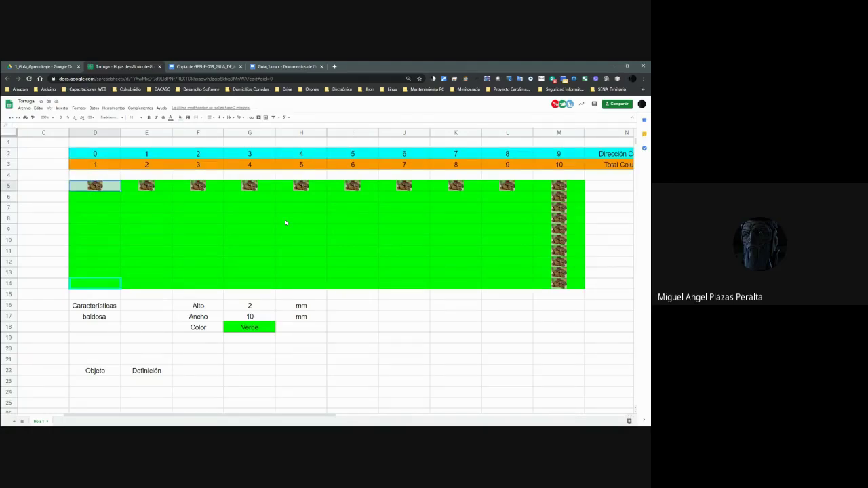
key("shift+Down")
key("shift+Down")
key("shift+Down")
key("shift+Down")
key("shift+Down")
key("shift+Down")
key("shift+Down")
key("shift+Down")
key("shift+Down")
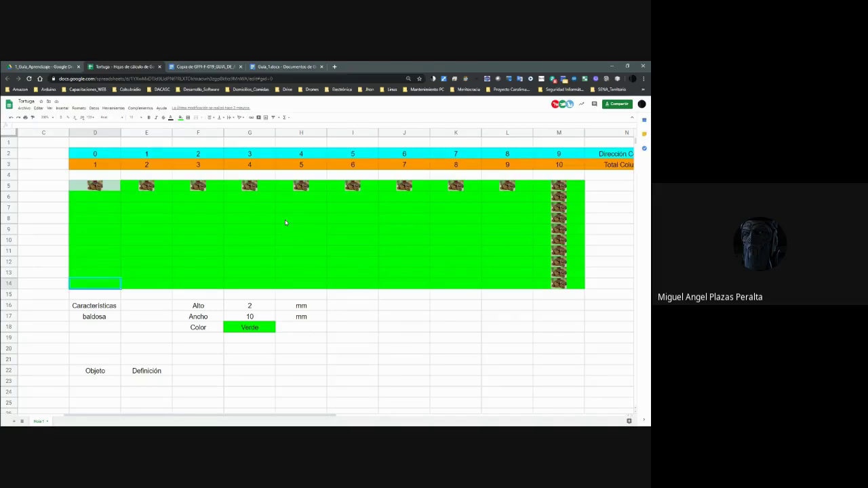
key("Right")
key("Right")
key("Right")
key("Right")
key("Right")
key("Right")
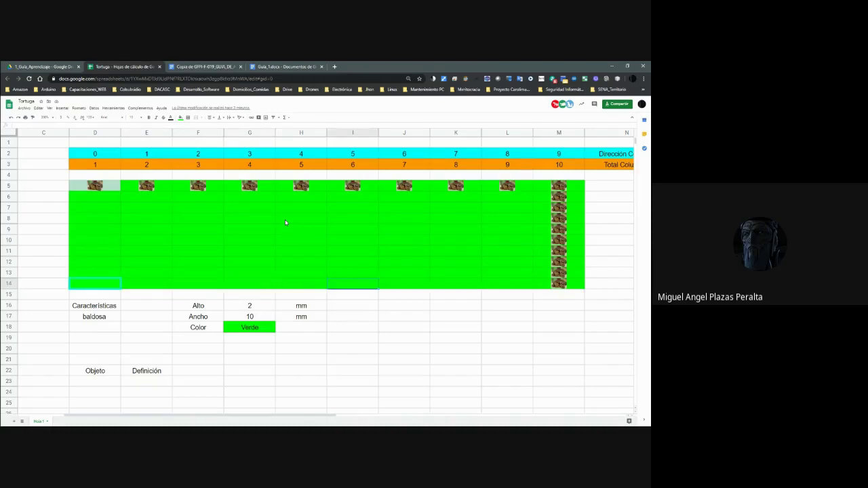
key("Right")
key("Right")
key("Right")
key("Right")
key("Left")
key("Left")
key("Left")
key("Left")
key("Left")
key("Left")
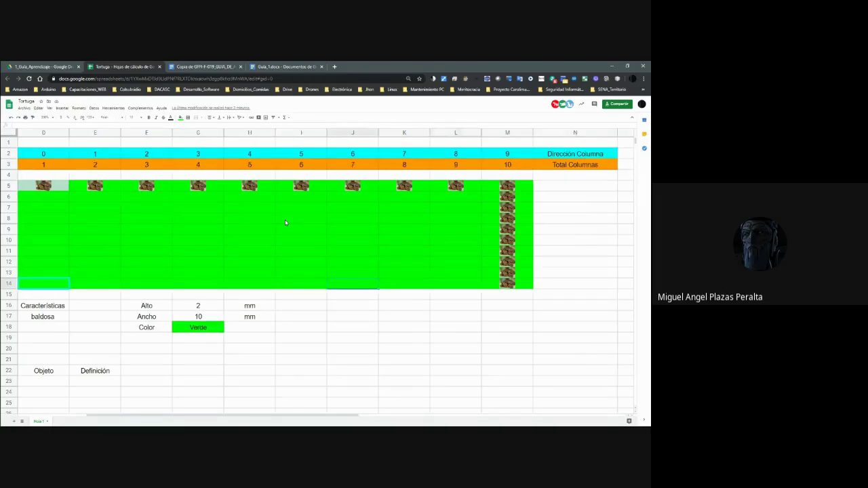
key("Left")
key("Left")
key("Left")
key("Left")
key("Left")
key("Left")
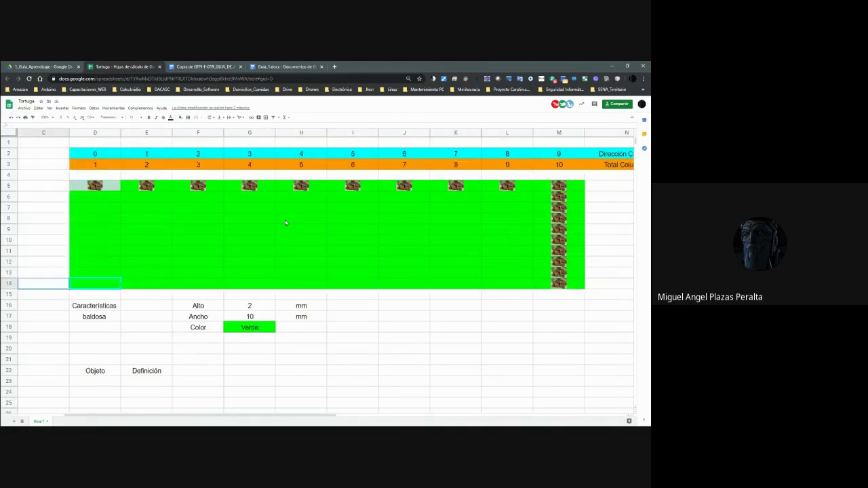
key("Right")
key("Right")
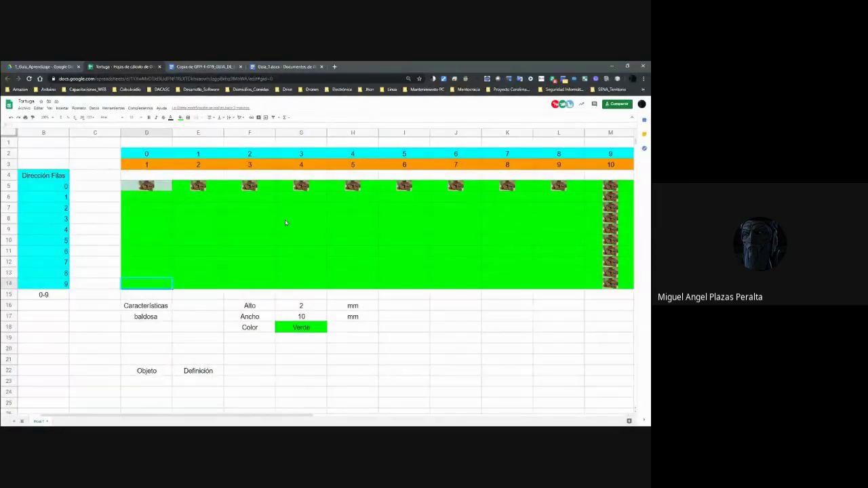
type("91")
key("BackSpace")
key("BackSpace")
type("91")
key("Right")
key("Right")
key("Right")
key("Right")
key("Right")
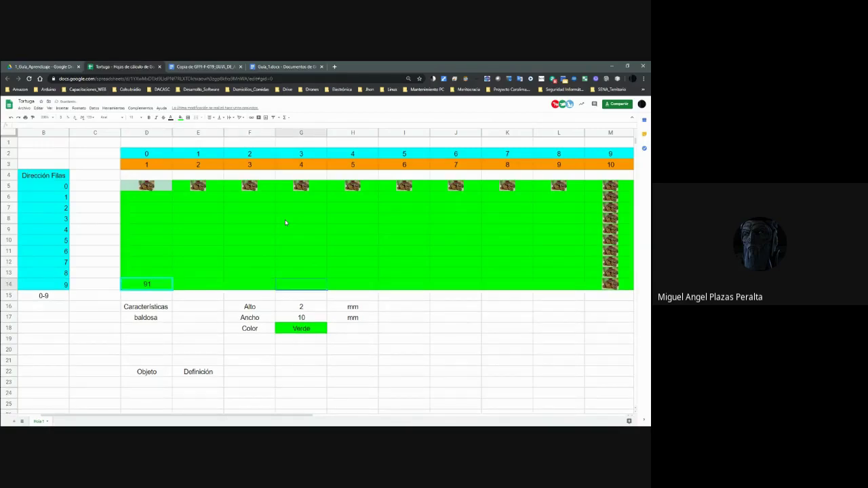
Enter 95 in I14, then compare the 91 and 95 cells.
key("Right")
key("Left")
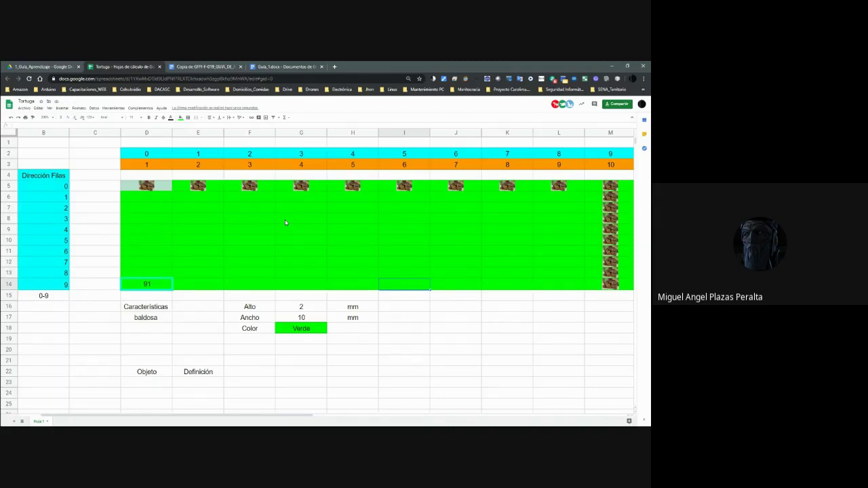
type("9")
type("5")
left_click(169, 285)
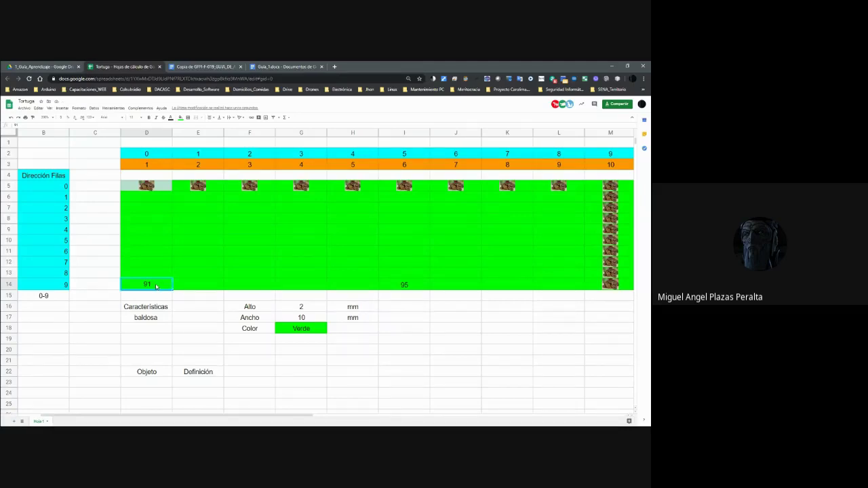
left_click(396, 284)
left_click(167, 288)
left_click(360, 289)
left_click(390, 288)
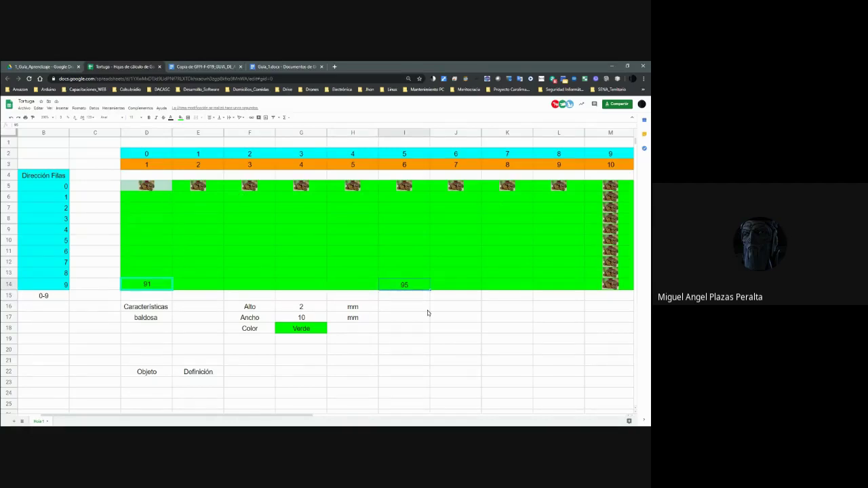
Enter Agua in F26 and Solido beside it in G26.
scroll(373, 370, "down", 2)
left_click(232, 352)
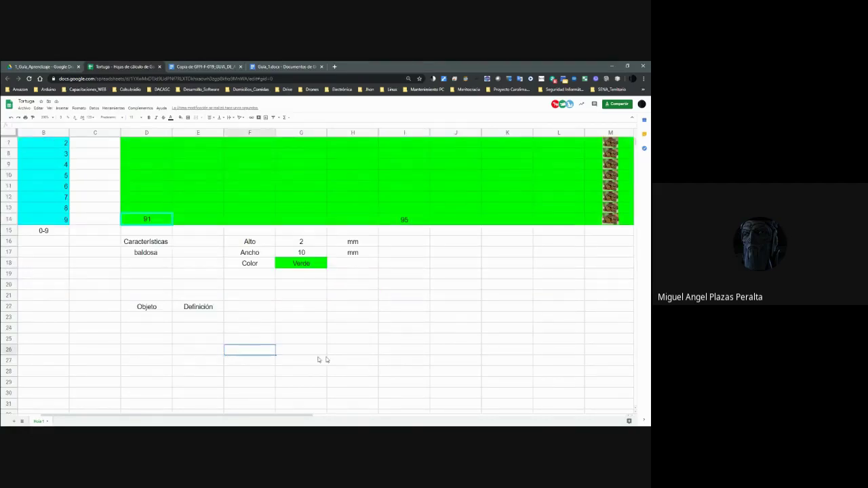
type("Agua")
key("Tab")
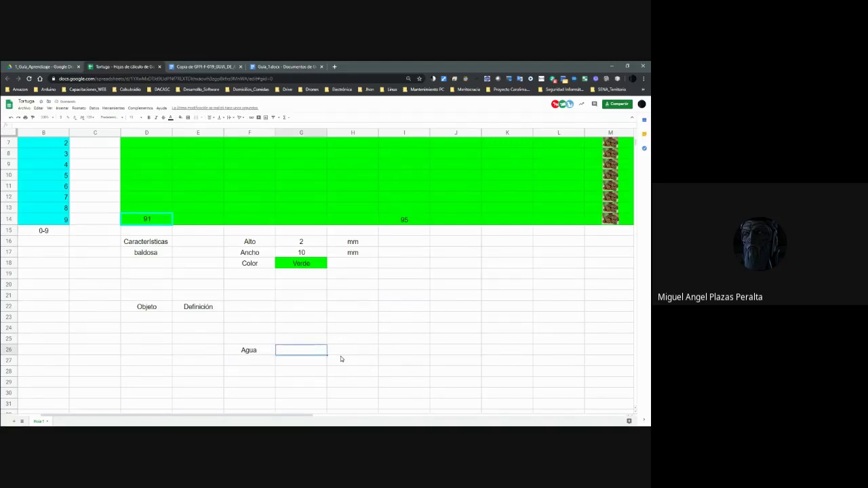
type("Solido")
key("Return")
key("Return")
Enter Volumen in F27 beneath Agua.
key("Up")
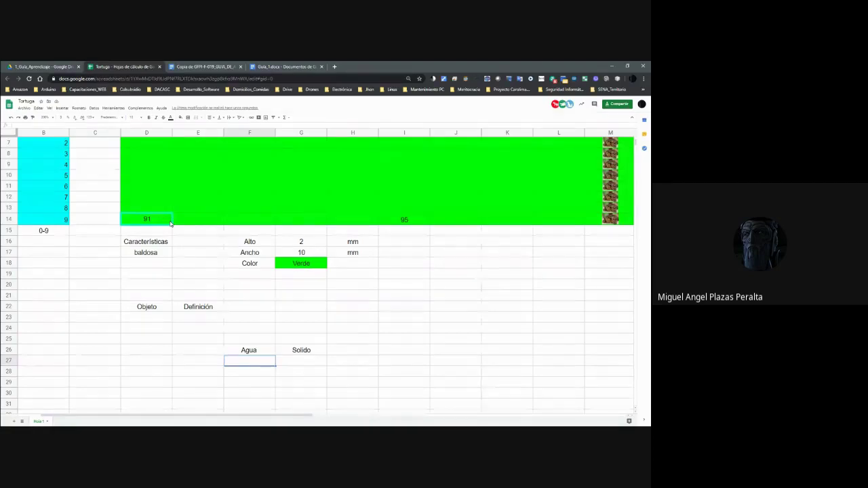
type("Volumen")
left_click(146, 221)
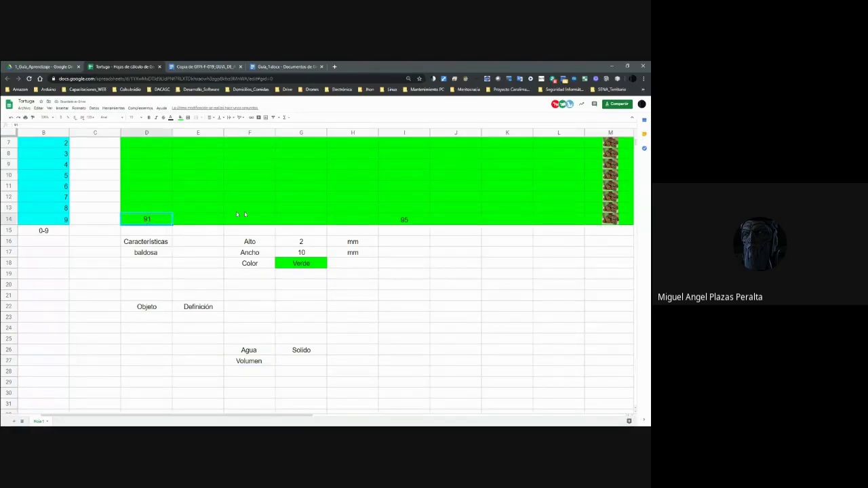
Alternate between the 91 cell D14 and the 95 cell I14 to compare them.
left_click(409, 226)
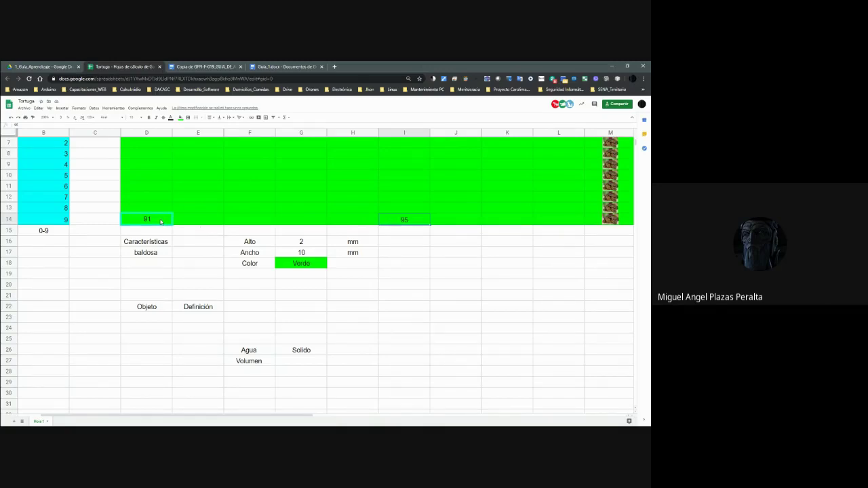
left_click(161, 221)
left_click(404, 220)
left_click(157, 220)
left_click(399, 220)
left_click(132, 221)
left_click(385, 220)
left_click(152, 219)
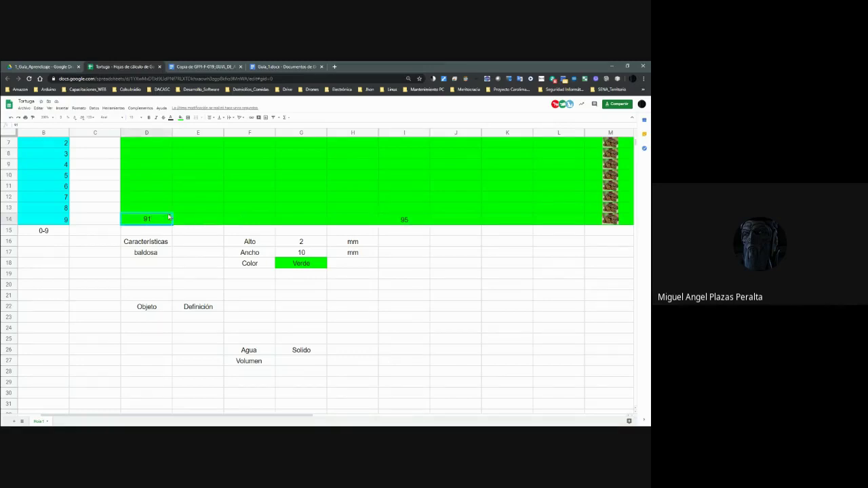
left_click(400, 222)
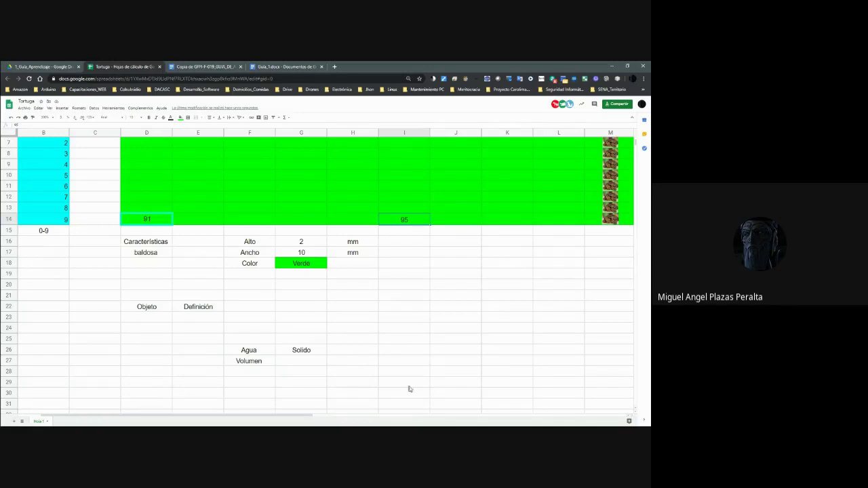
left_click(296, 199)
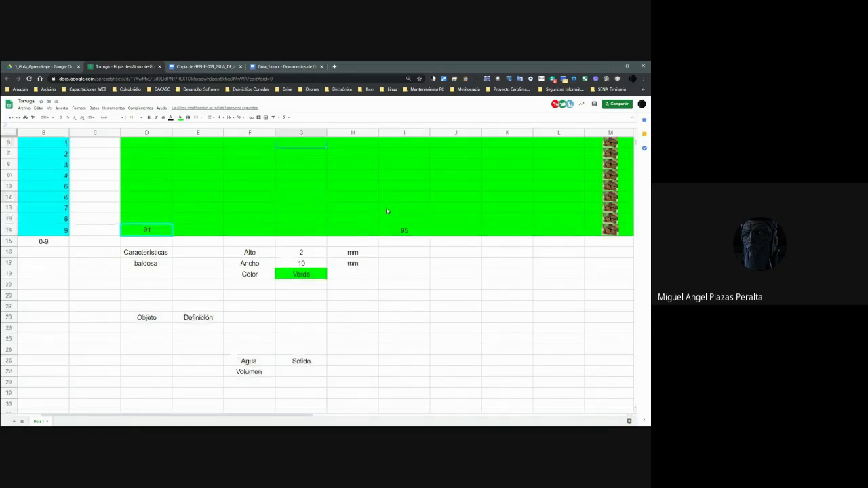
Enter Hielera in D28 and Clase next to it in E28.
key("Left")
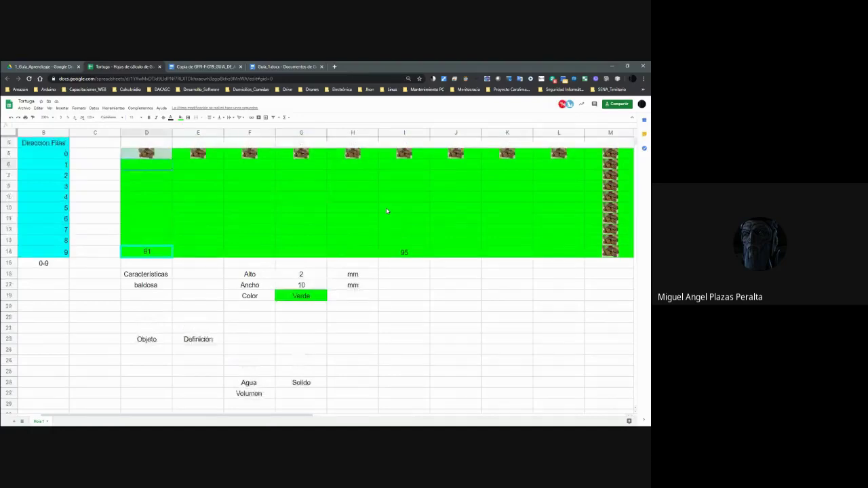
key("shift+Down")
key("shift+Down")
key("shift+Down")
key("shift+Down")
key("shift+Down")
key("shift+Down")
key("shift+Down")
key("shift+Down")
key("shift+Down")
key("shift+Right")
key("shift+Right")
key("shift+Right")
key("shift+Right")
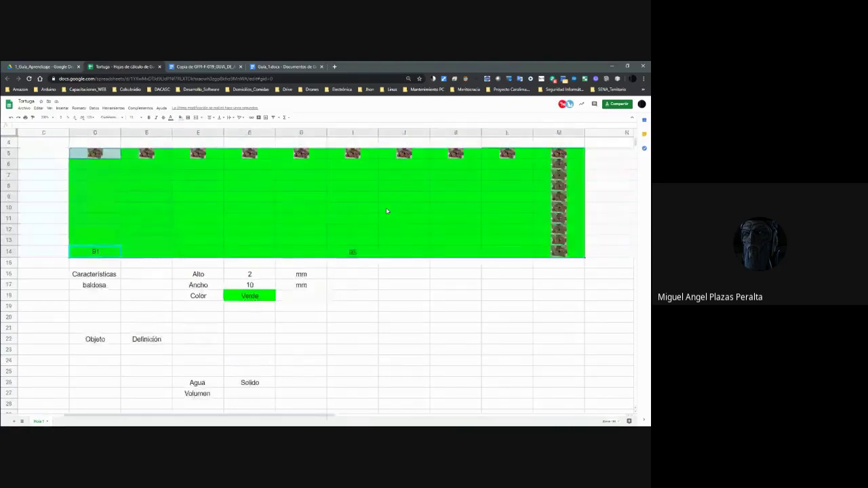
key("shift+Right")
key("shift+Right")
key("shift+Right")
key("shift+Right")
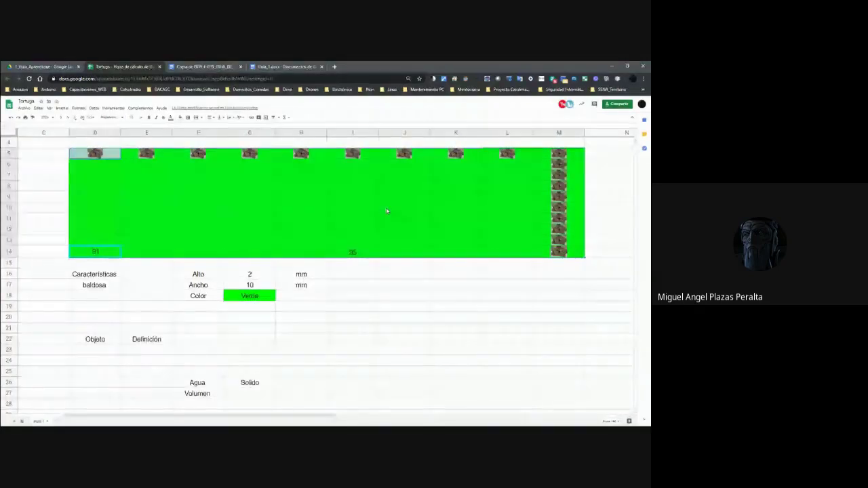
key("Down")
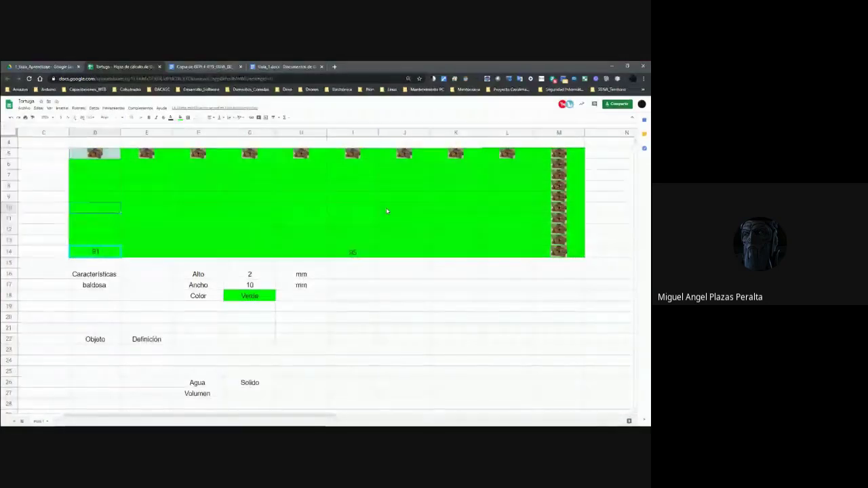
key("Down")
key("Down")
key("Down")
key("Down")
key("Down")
key("Down")
key("Down")
key("Down")
key("Down")
key("Down")
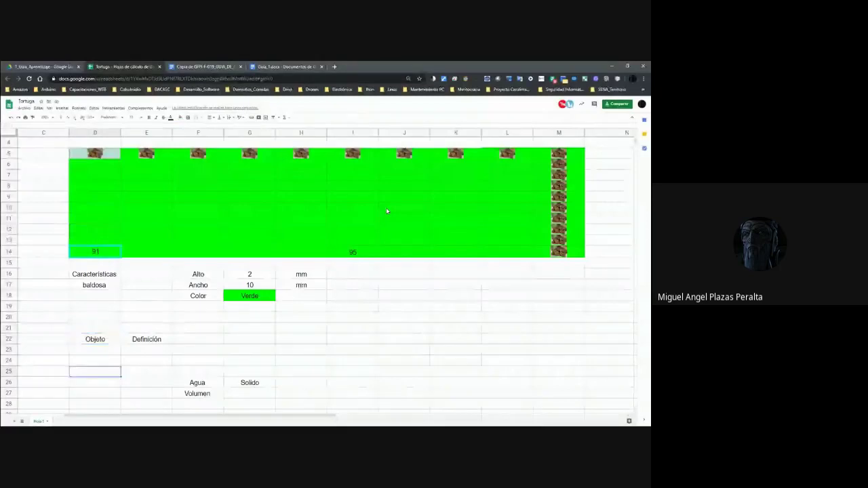
type("Hielera")
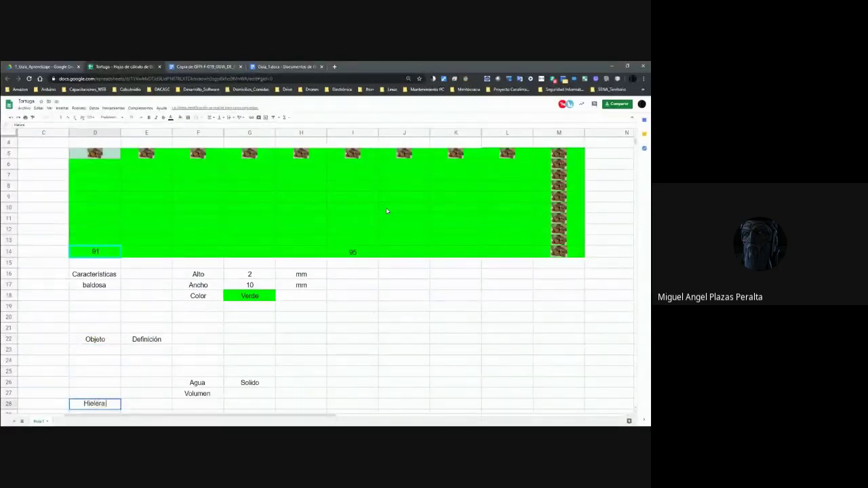
key("Tab")
type("Clase")
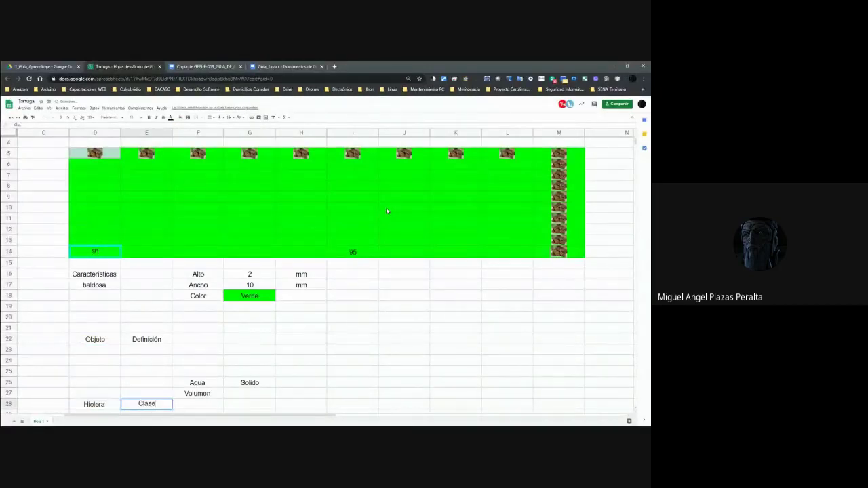
left_click(249, 186)
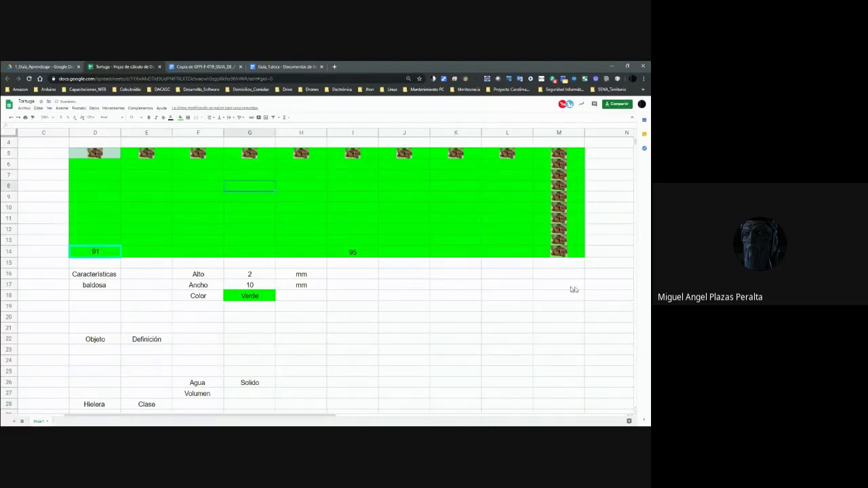
Move through the green grid from E5 to D14 and back down to Clase.
key("Up")
key("Up")
key("Left")
key("Left")
key("Up")
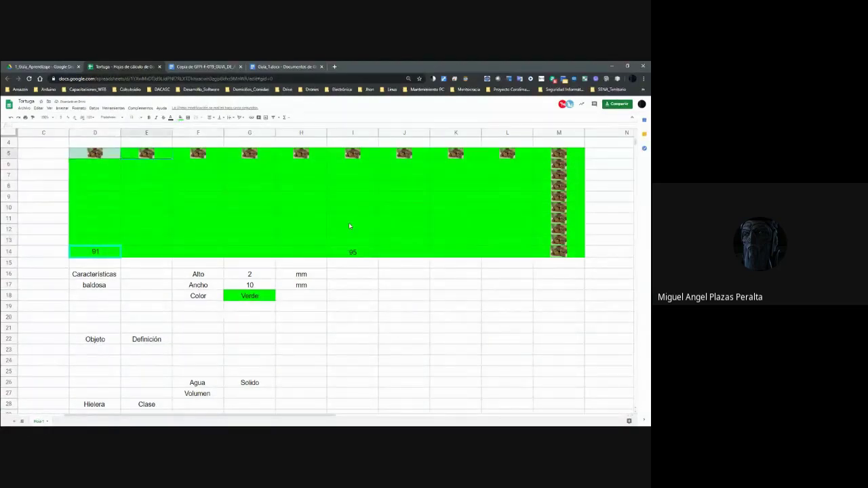
key("Right")
key("Right")
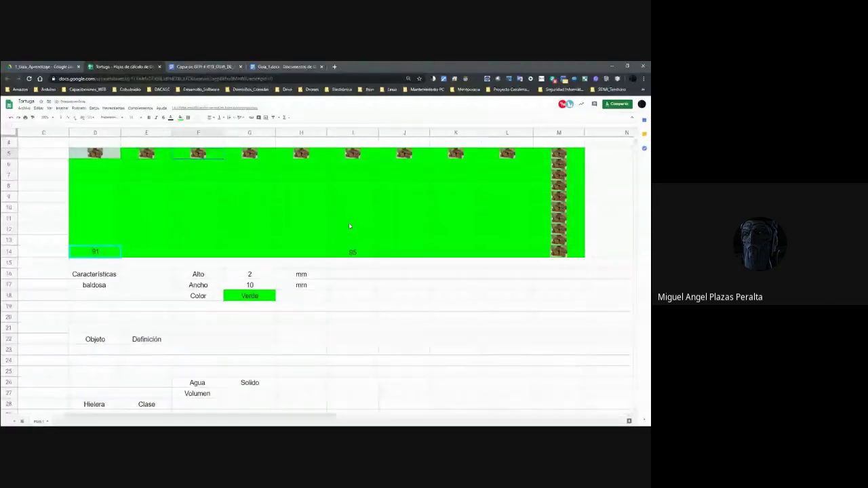
key("Down")
key("Down")
key("Down")
key("Down")
key("Down")
key("Down")
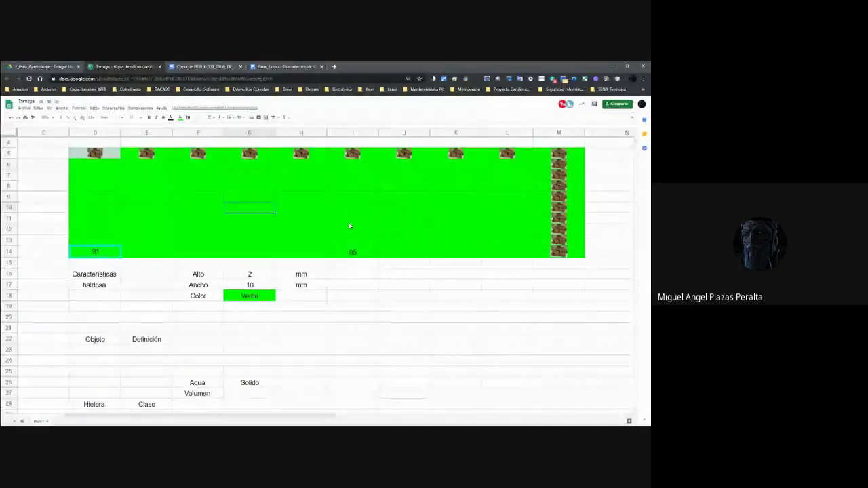
key("Down")
key("Down")
key("Down")
key("Left")
key("Left")
key("Left")
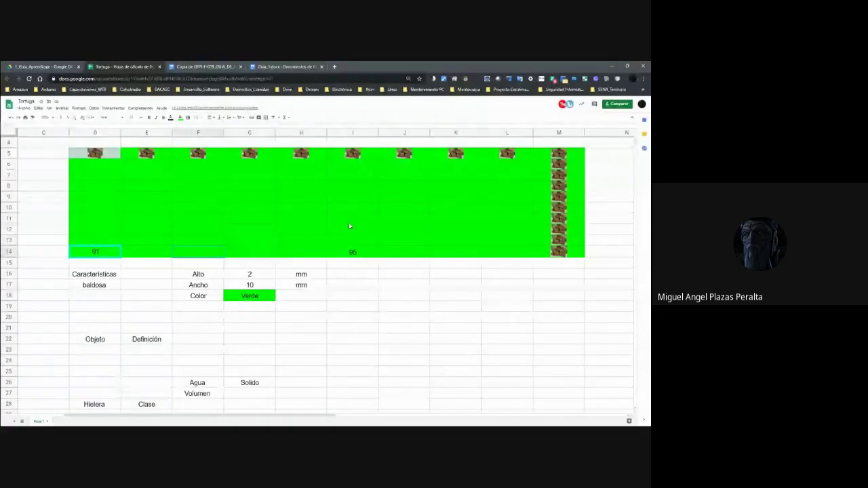
key("shift+Right")
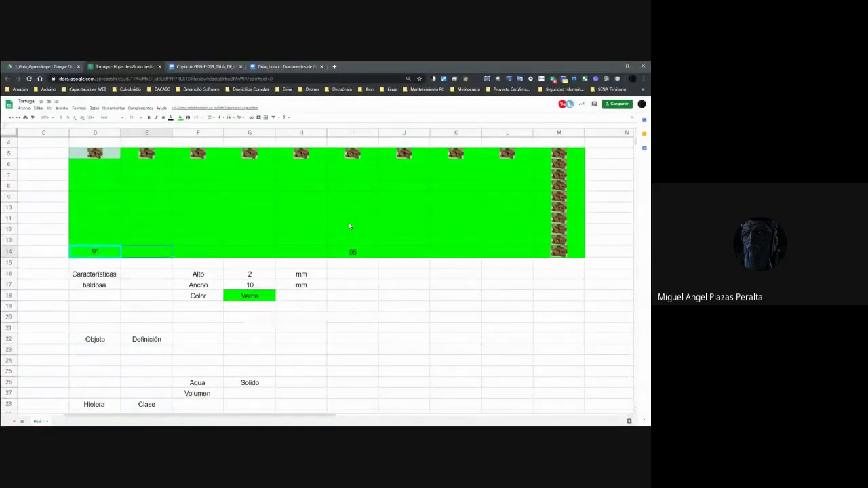
key("Right")
key("Down")
key("Down")
key("Down")
key("Down")
key("Down")
key("Down")
key("Down")
key("Down")
key("Down")
key("Down")
key("Down")
key("Down")
key("Down")
key("Down")
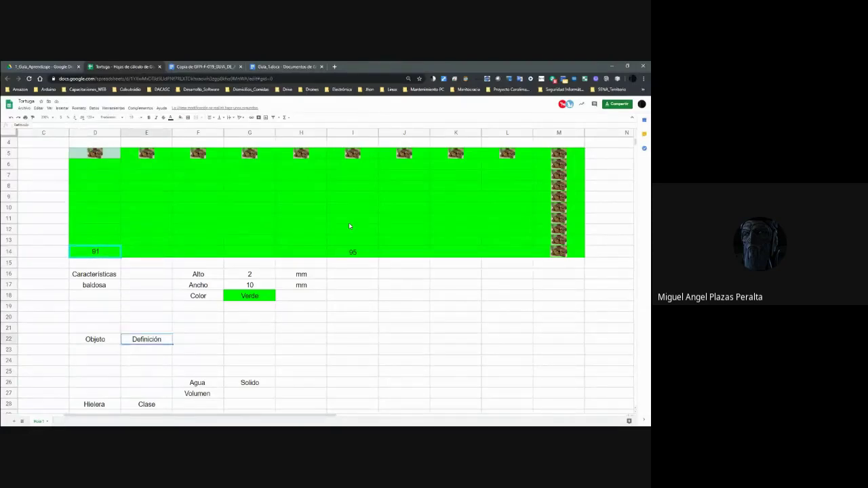
key("Down")
Enter Objetos in E29 beneath Clase and check the Hielera, Clase, Objetos cells.
key("Left")
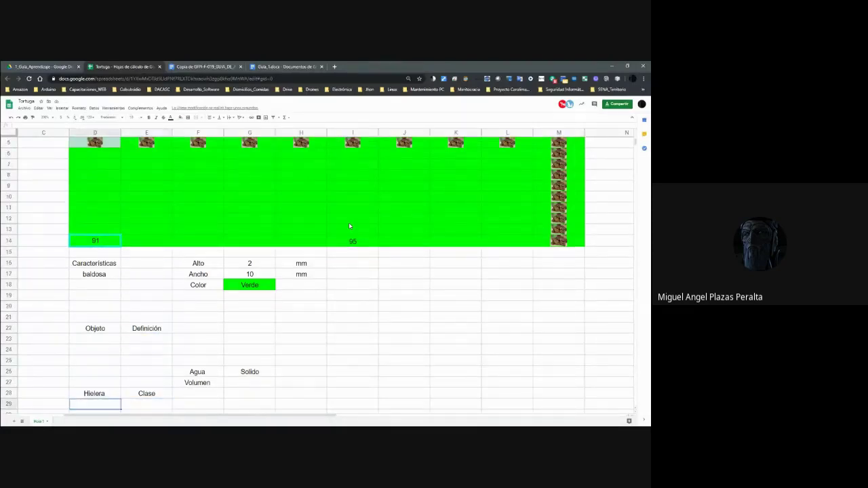
key("Right")
type("Objetos")
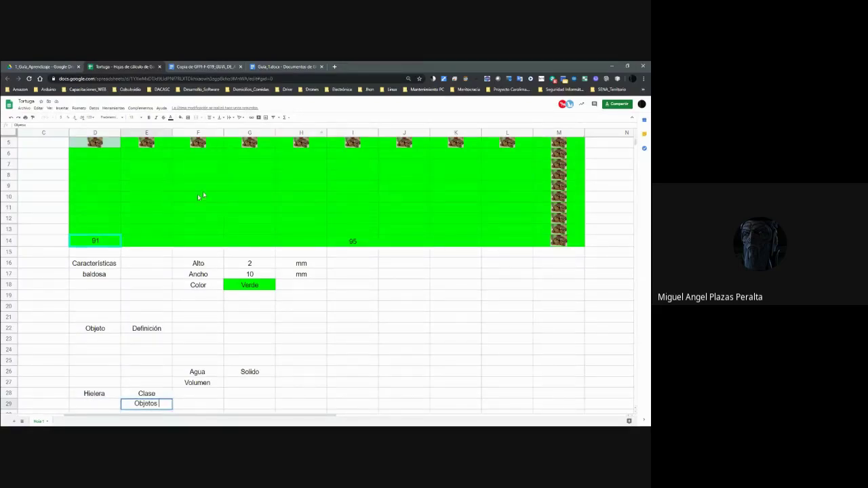
left_click(358, 244)
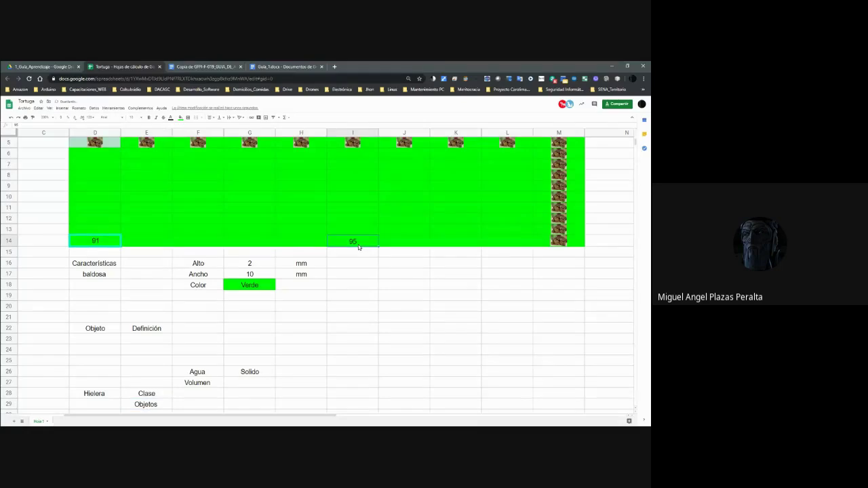
scroll(283, 289, "up", 2)
scroll(390, 376, "down", 2)
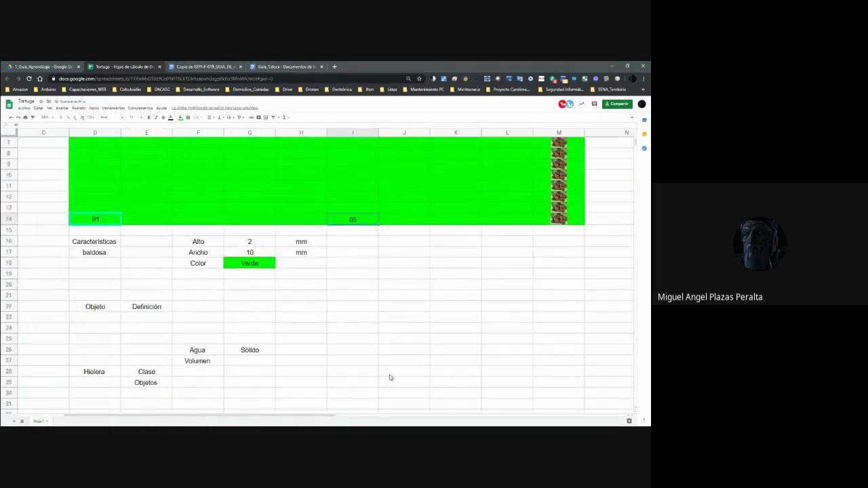
left_click(95, 371)
left_click(142, 375)
left_click(146, 384)
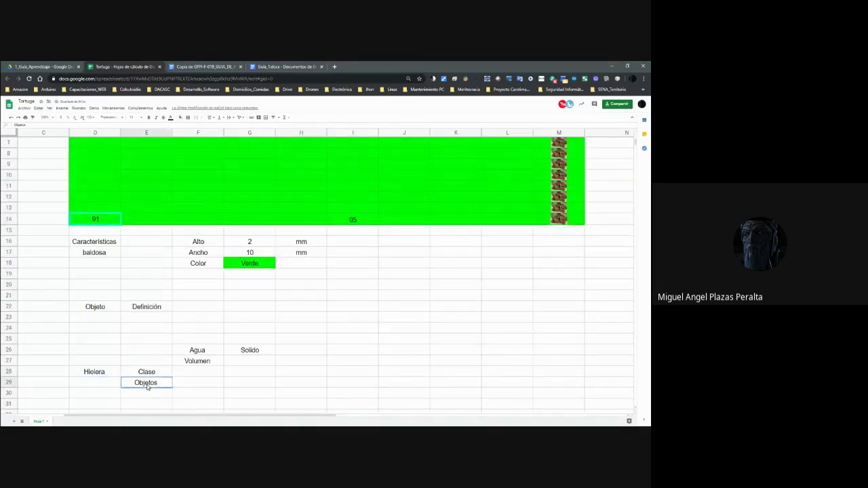
Select the whole turtle grid D5:M14.
scroll(148, 385, "up", 2)
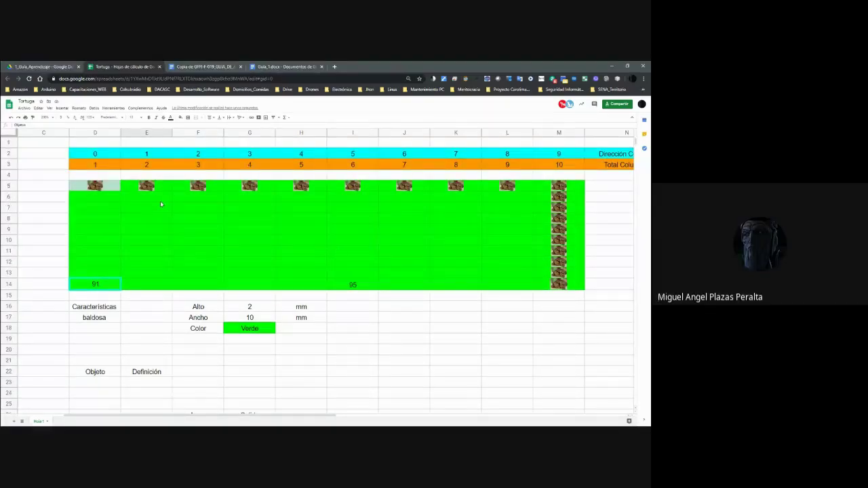
left_click(111, 189)
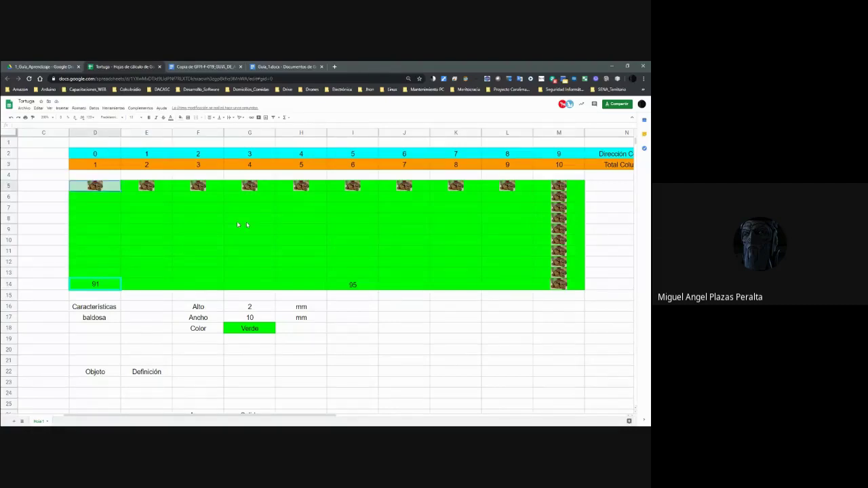
left_click(553, 290, "shift")
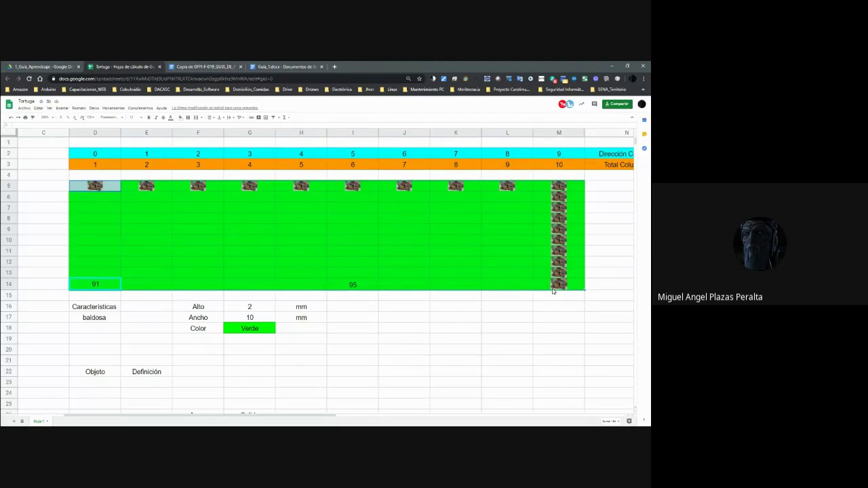
Search DuckDuckGo for 'hielera' in a new tab and browse its image results.
left_click(334, 66)
type("hielera")
key("Return")
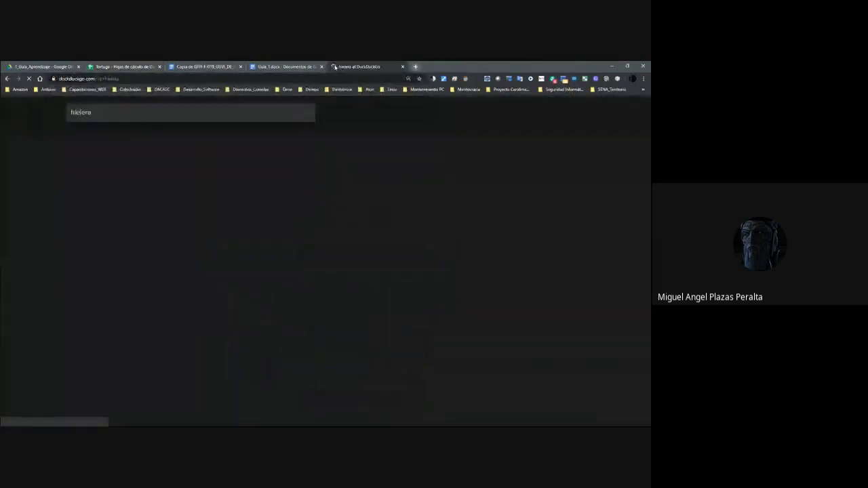
left_click(102, 131)
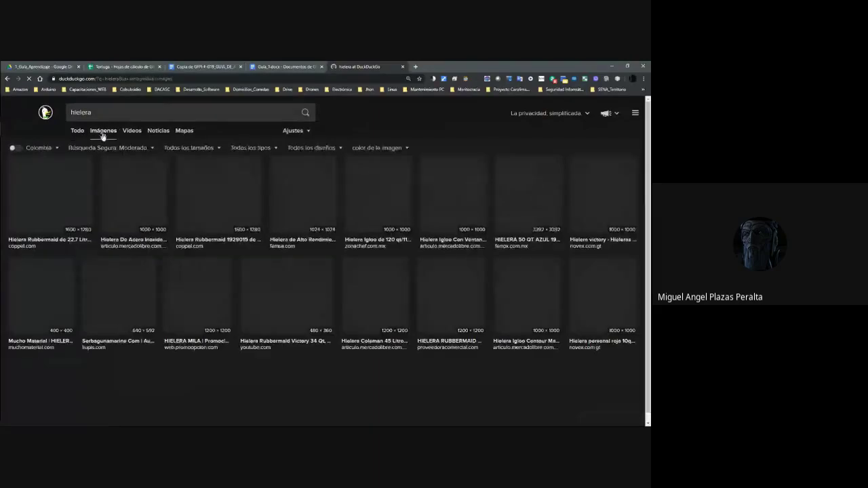
scroll(255, 235, "down", 6)
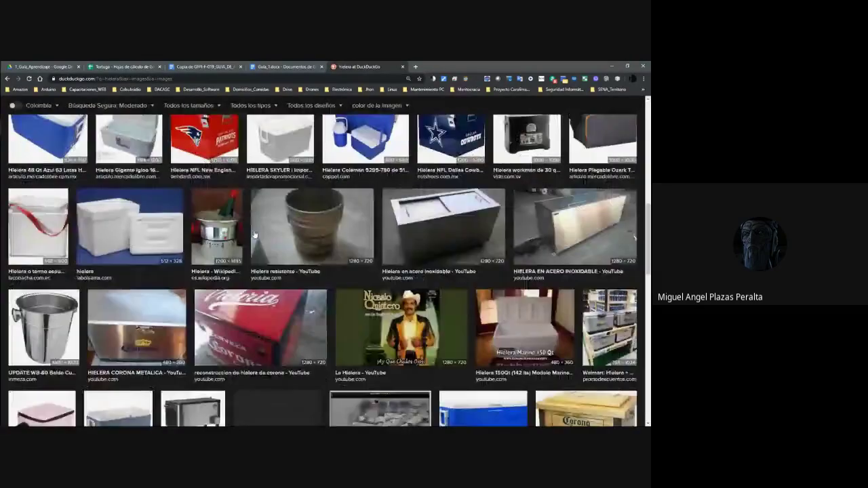
scroll(255, 235, "down", 5)
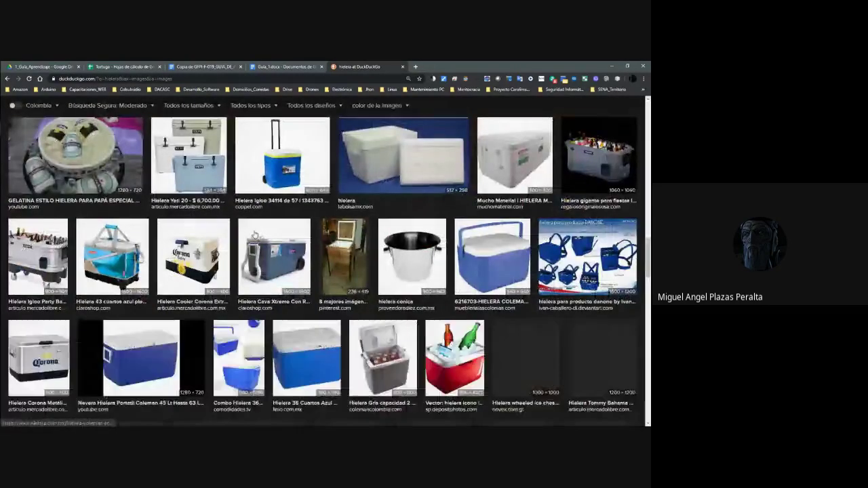
scroll(255, 236, "up", 15)
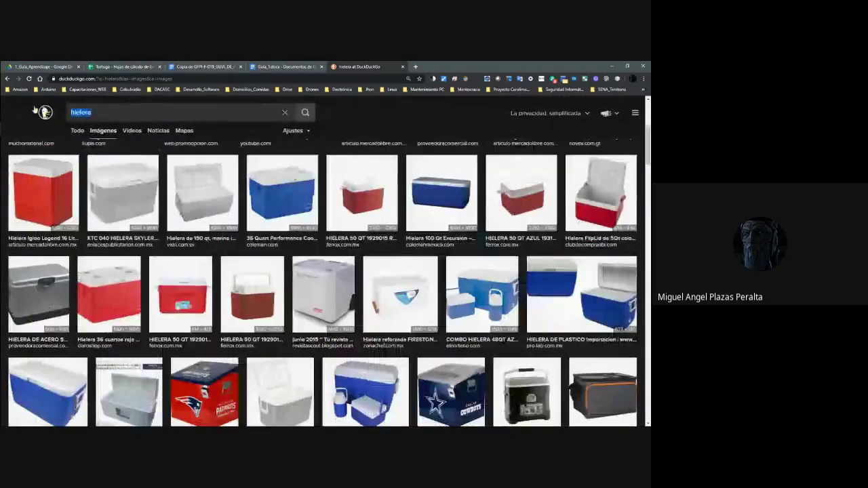
Search images for 'cubeta de hielos' and open the white ice-tray picture by itself.
type("cubet")
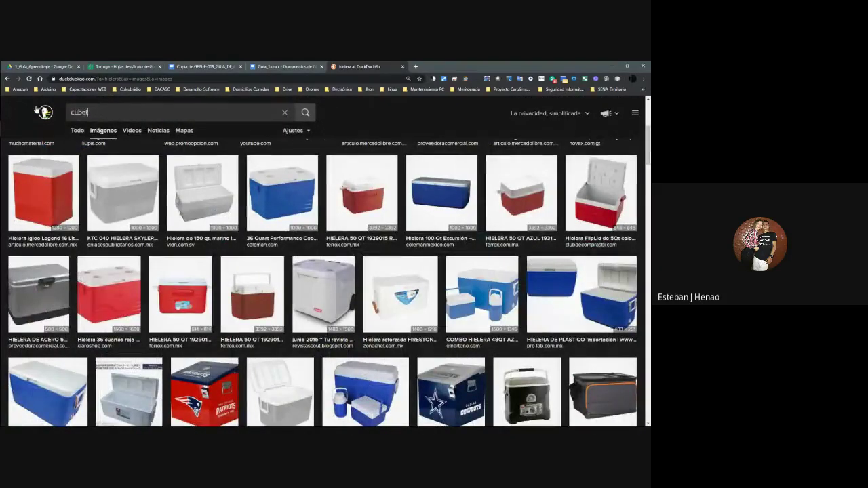
type("a de hielos")
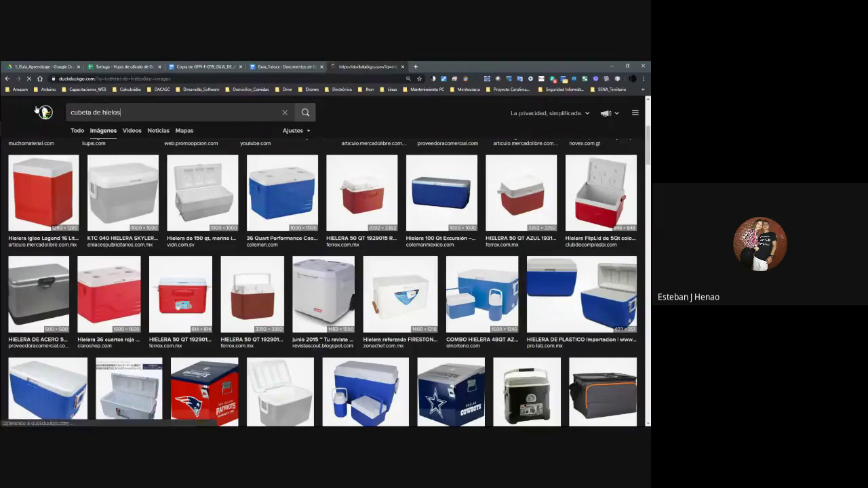
key("Return")
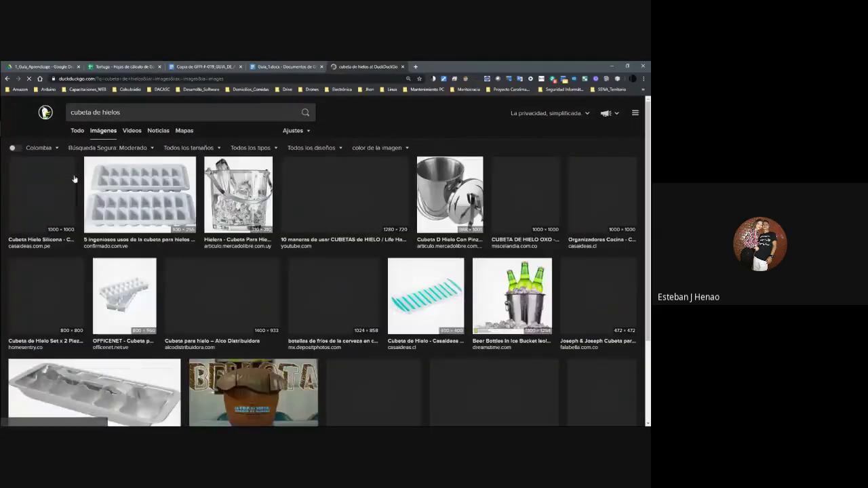
left_click(115, 189)
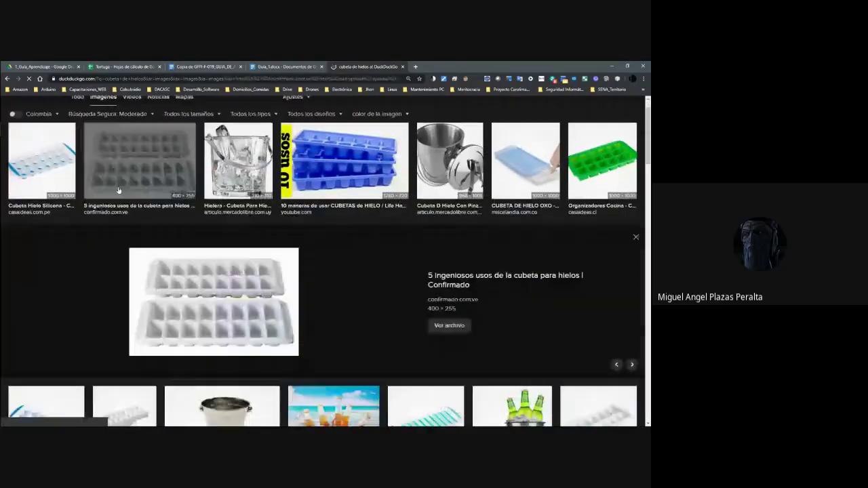
left_click(201, 284)
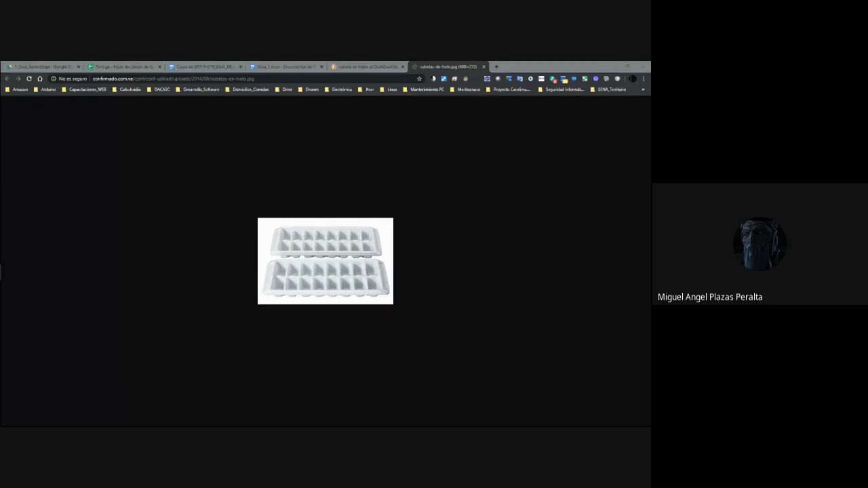
Snip the ice-tray image and show the capture in a maximized Snipping Tool window.
key("ctrl+n")
left_click_drag(259, 219, 391, 302)
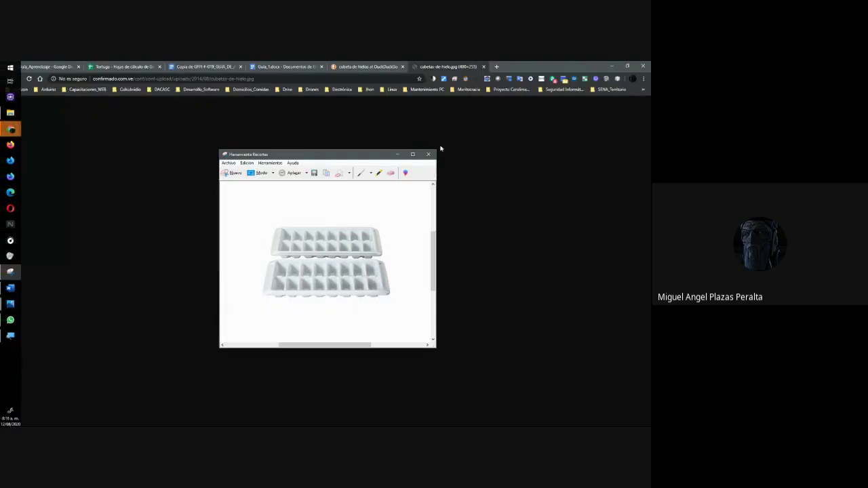
left_click(413, 155)
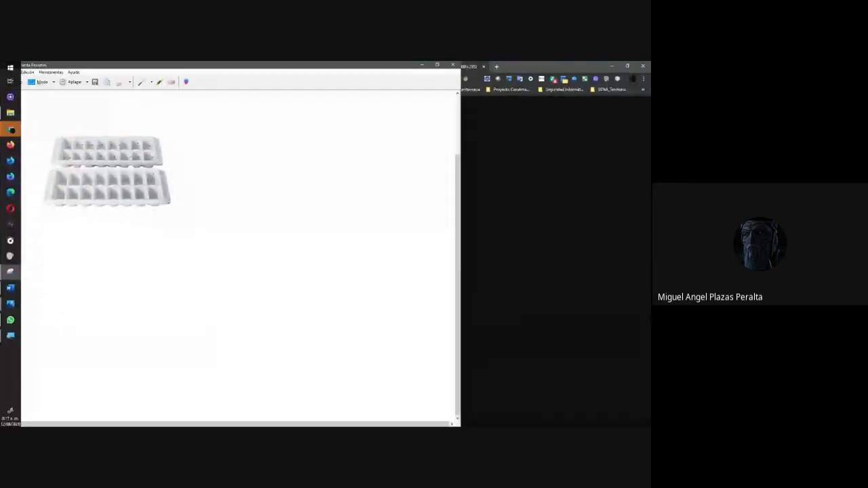
double_click(406, 65)
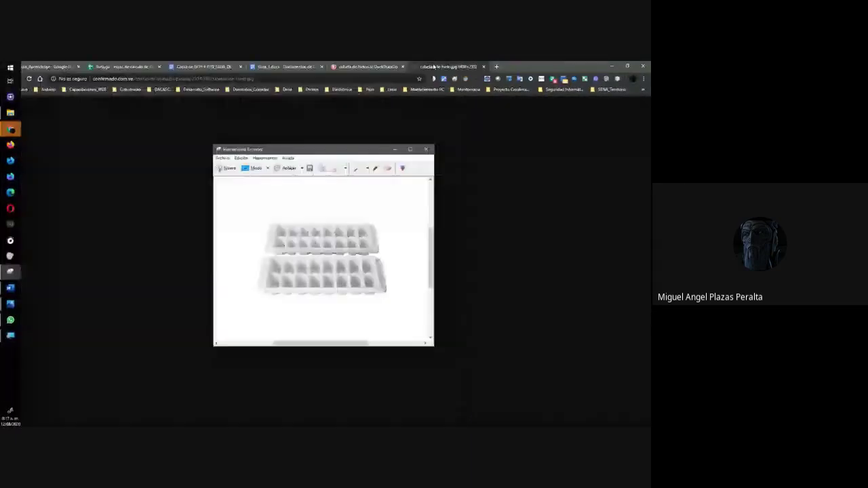
left_click(414, 152)
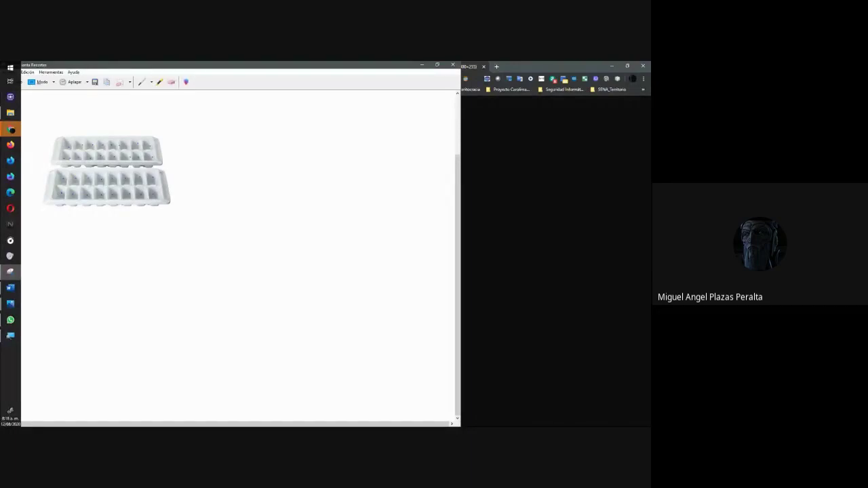
Switch between the browser and the Snipping Tool capture with Alt+Tab.
key("alt+Tab")
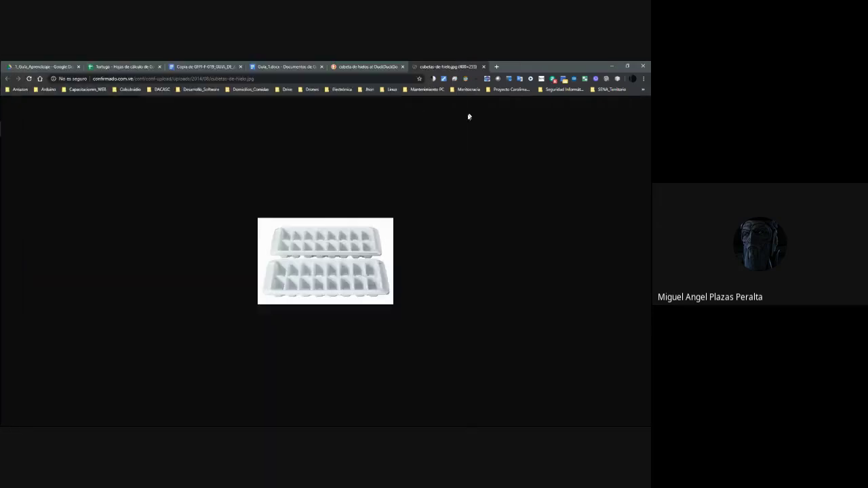
key("alt+Tab")
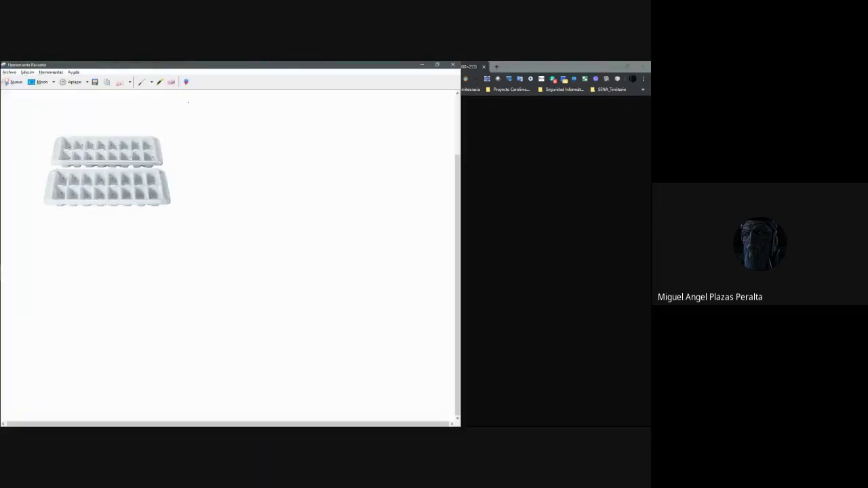
key("alt+Tab")
key("alt+Tab")
Switch to the Google Meet presentation window with Alt+Tab.
key("alt+Tab")
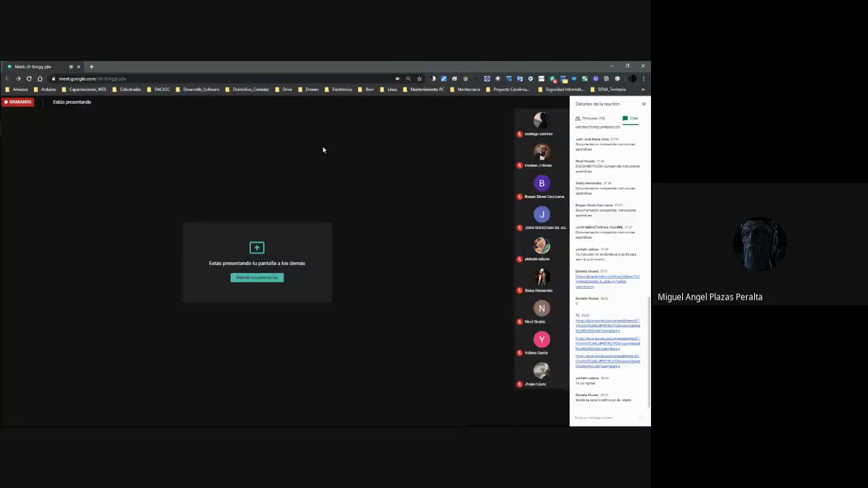
key("alt+Tab")
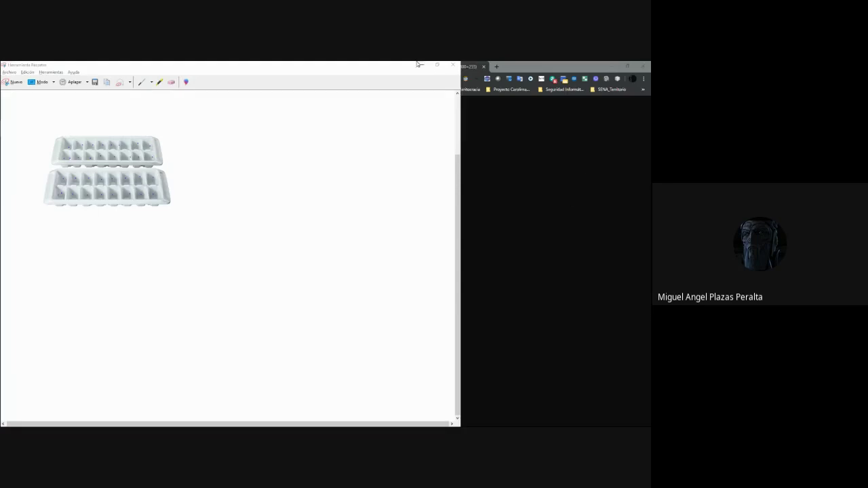
left_click(437, 65)
left_click(412, 154)
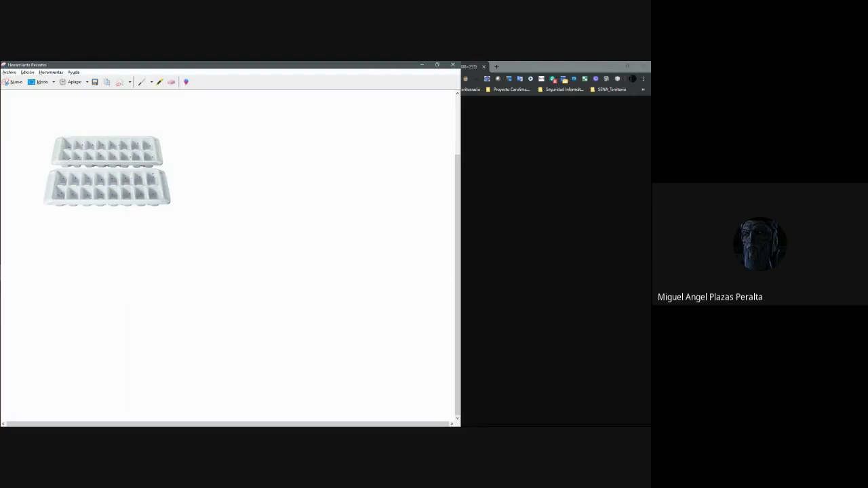
Minimize the capture and go back to the Tortuga spreadsheet tab.
mouse_move(2, 175)
left_click(422, 65)
left_click(359, 67)
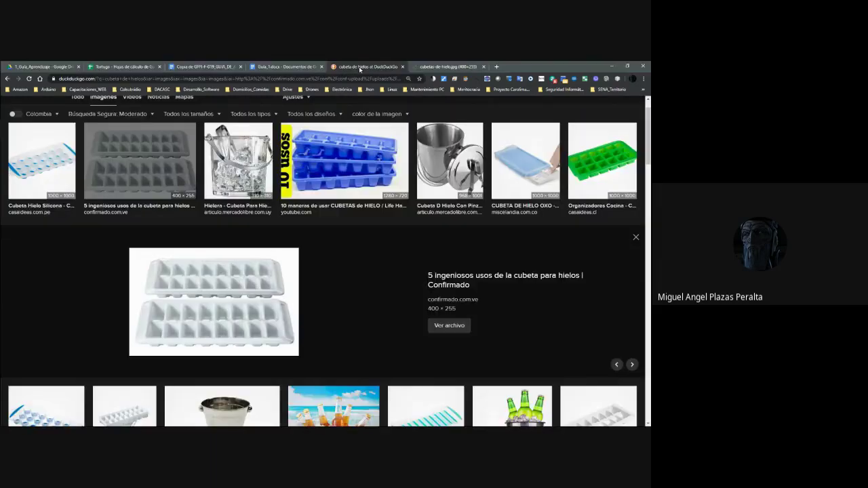
left_click(259, 68)
left_click(204, 66)
left_click(122, 66)
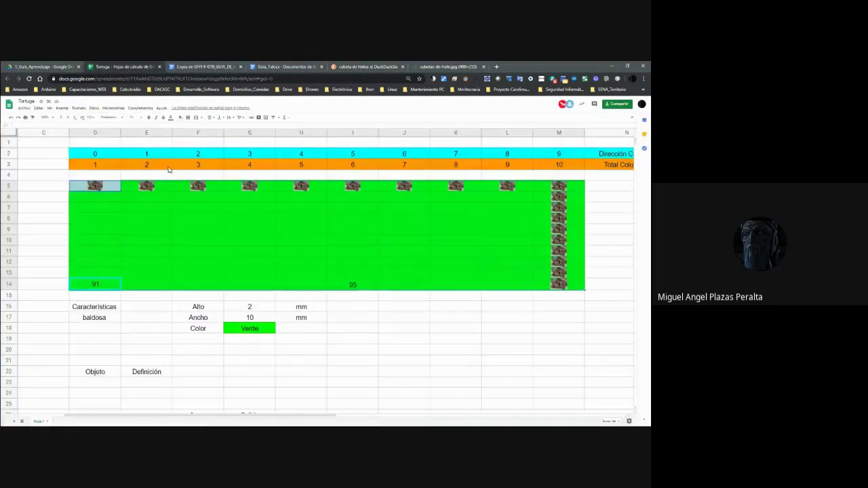
scroll(173, 257, "down", 2)
scroll(175, 256, "down", 2)
scroll(179, 252, "up", 4)
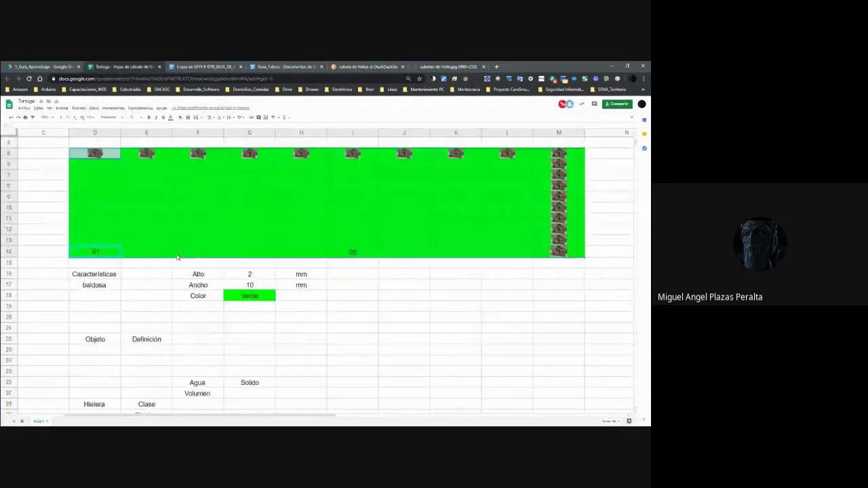
scroll(186, 248, "down", 2)
scroll(186, 248, "up", 2)
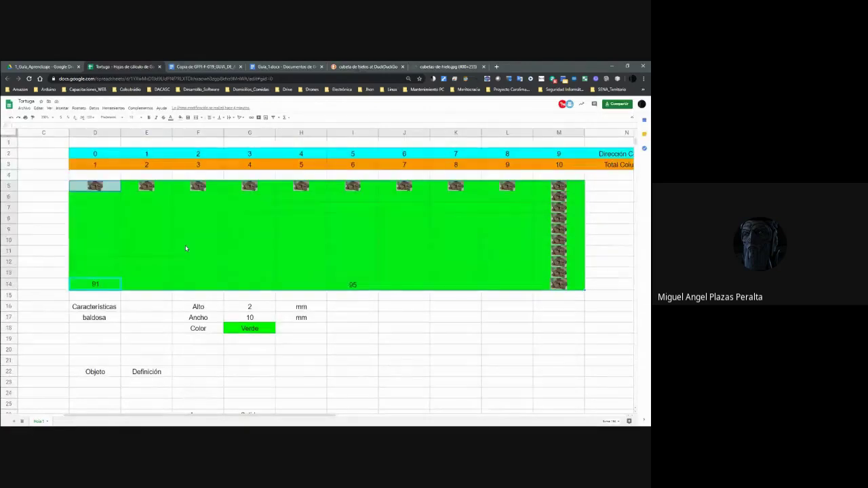
Select the green turtle grid D5:M14.
left_click(117, 283)
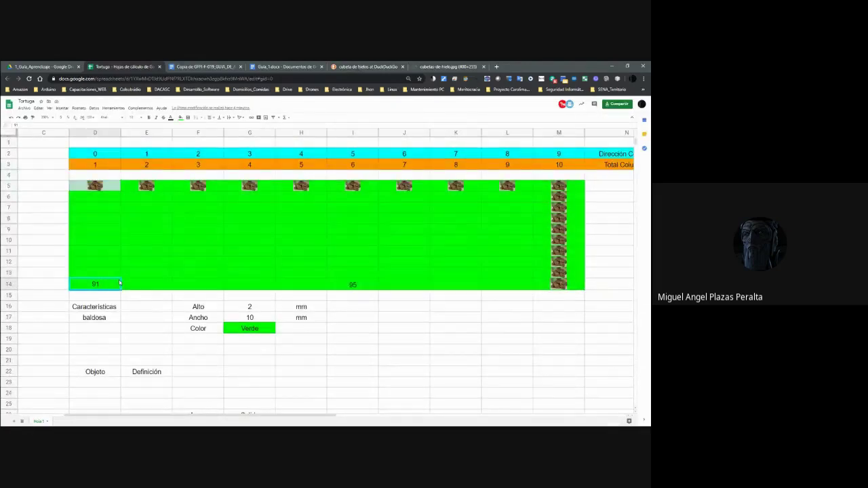
left_click(107, 185)
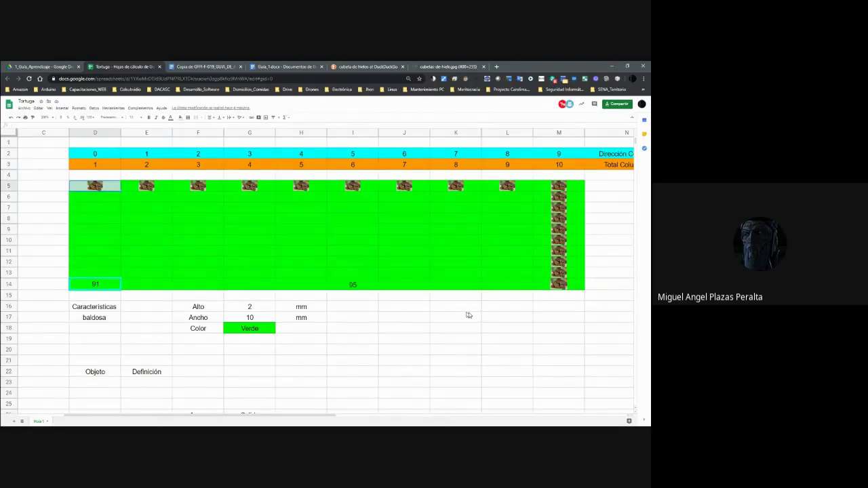
left_click(560, 287, "shift")
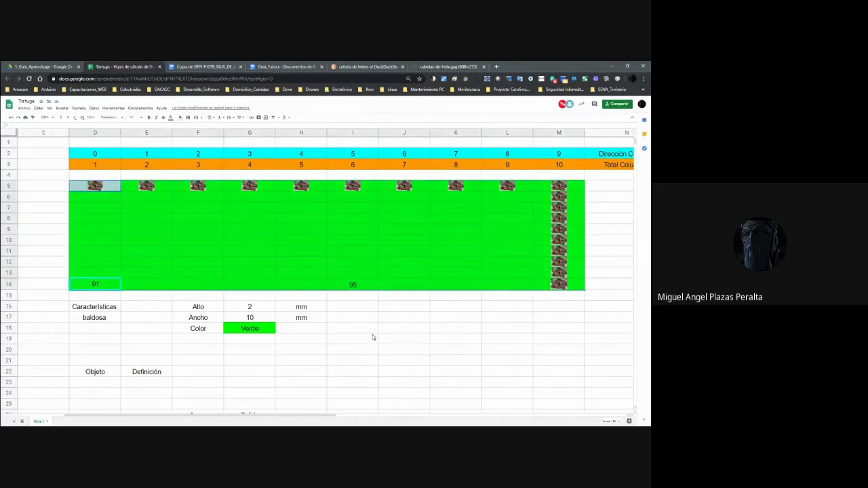
scroll(372, 337, "down", 2)
Enter '->' in F28 and Hielera in G28.
left_click(207, 375)
type("->")
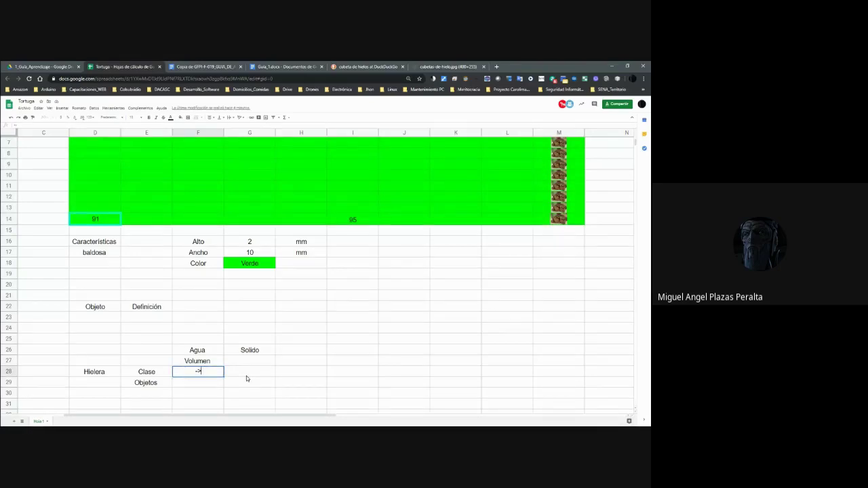
left_click(246, 376)
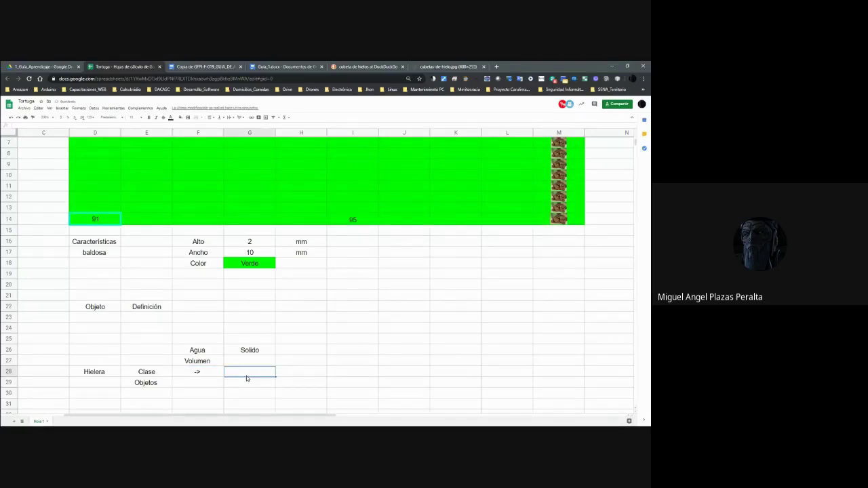
type("hiel")
key("BackSpace")
key("BackSpace")
key("BackSpace")
key("BackSpace")
type("Hielra")
left_click(162, 367)
Review the arrow, Hielera and Clase cells in row 28.
left_click(198, 377)
left_click(250, 373)
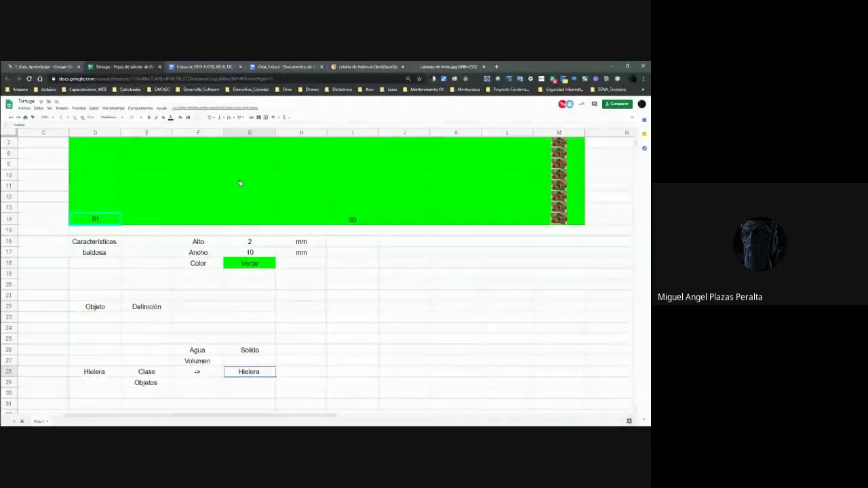
left_click(167, 373)
left_click(249, 375)
left_click(166, 373)
left_click(256, 371)
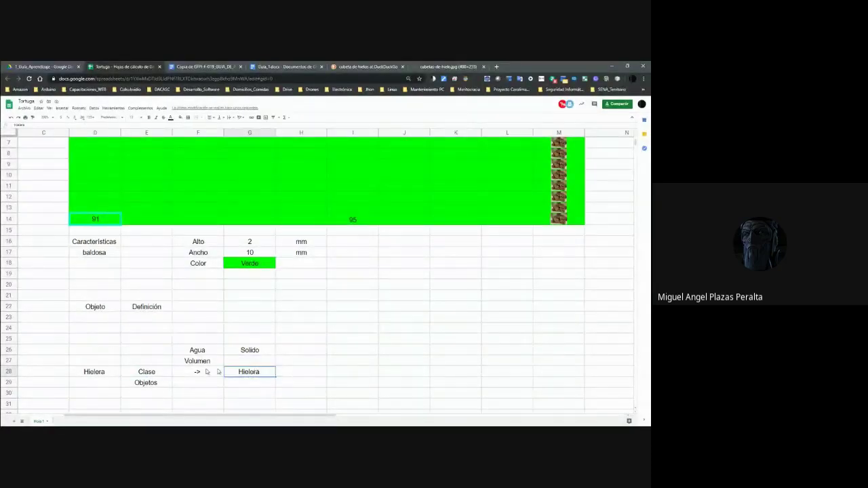
left_click(164, 373)
left_click(261, 374)
scroll(258, 333, "up", 3)
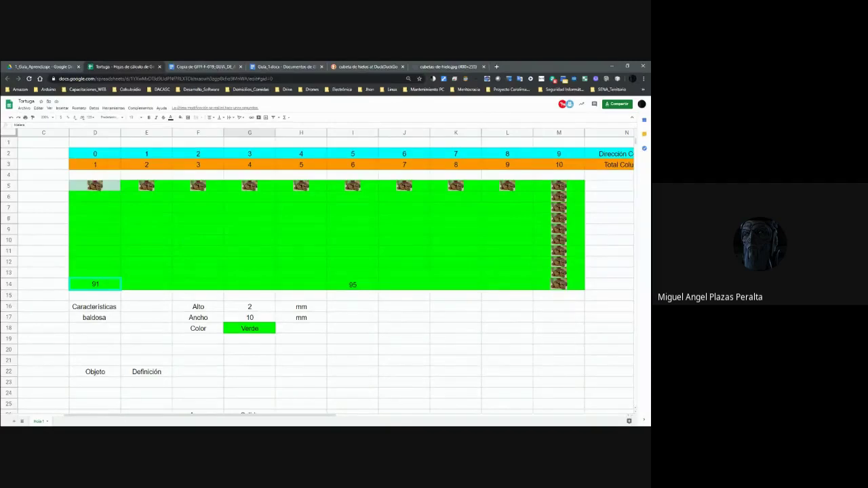
scroll(171, 377, "down", 2)
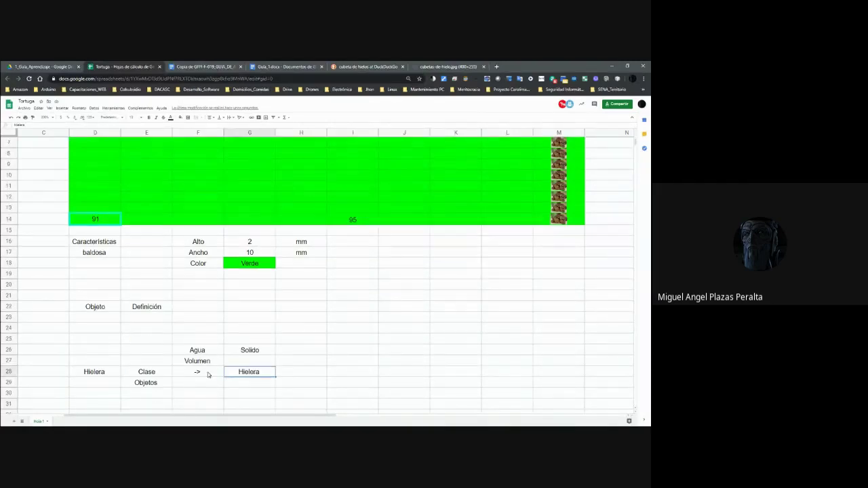
left_click(148, 375)
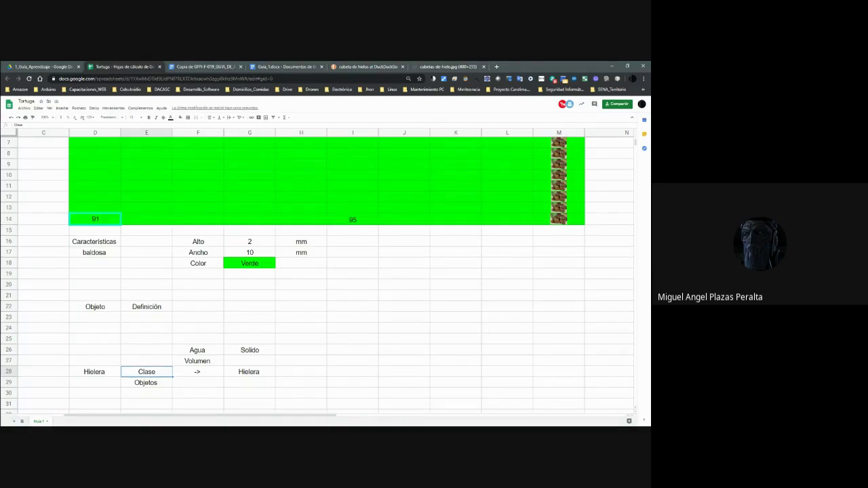
scroll(371, 411, "up", 3)
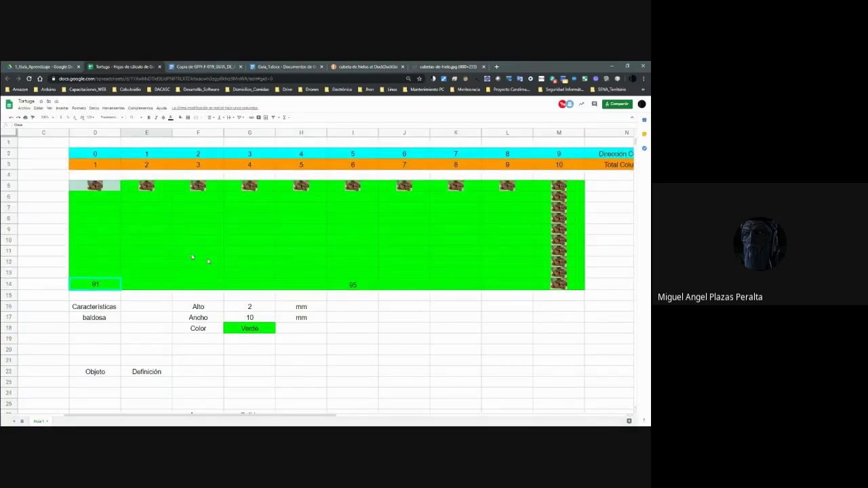
left_click(86, 190)
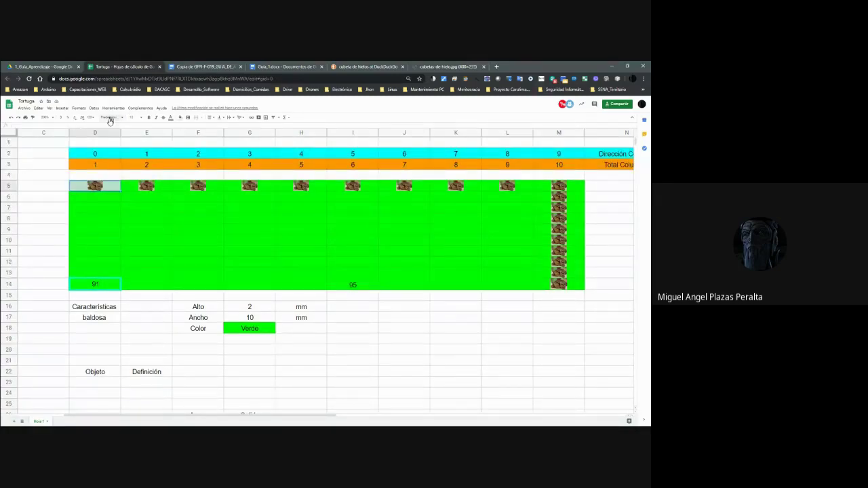
Snap the browser left and move the ice-tray image tab into its own right-half window.
key("super+Left")
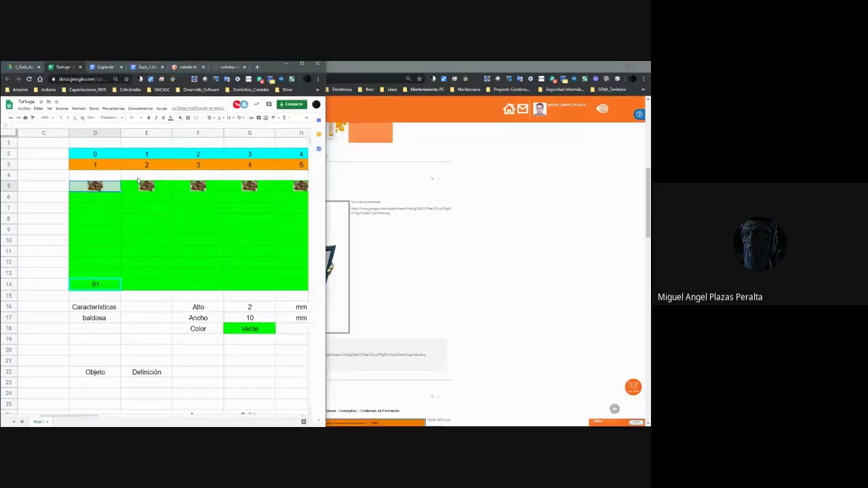
left_click(221, 66)
left_click_drag(221, 67, 435, 109)
key("super+Right")
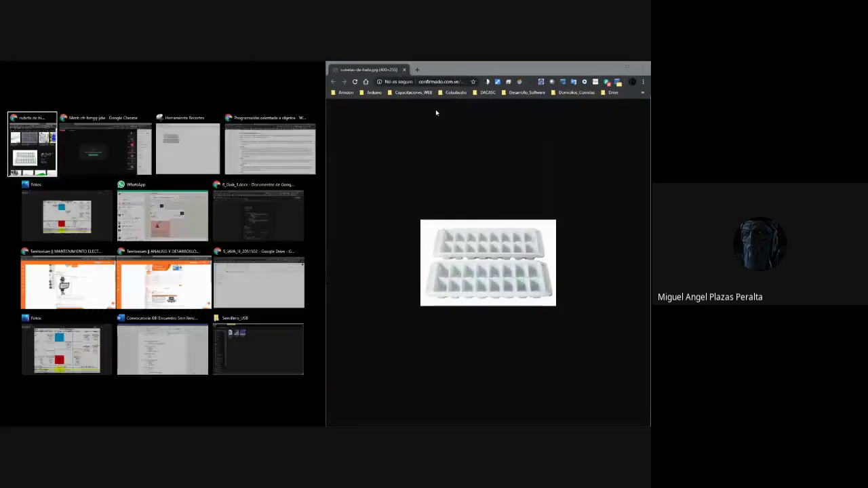
Fill the left half with the browser showing the Tortuga spreadsheet.
left_click(45, 156)
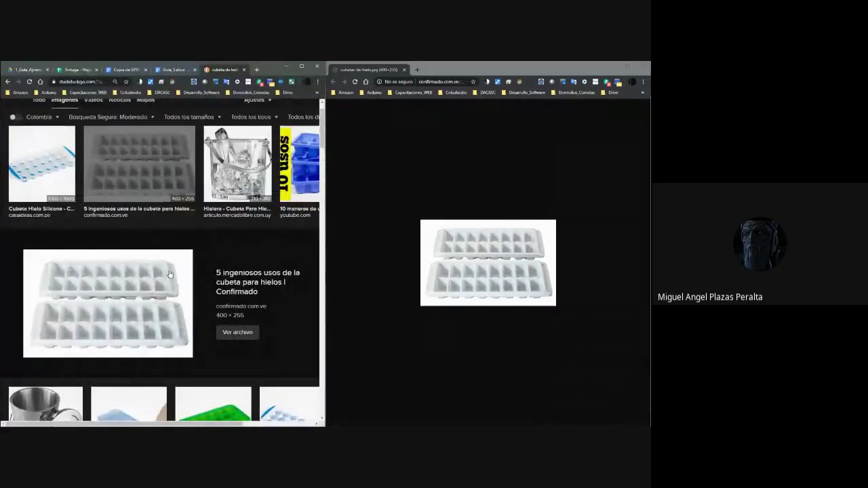
left_click(122, 69)
left_click(79, 70)
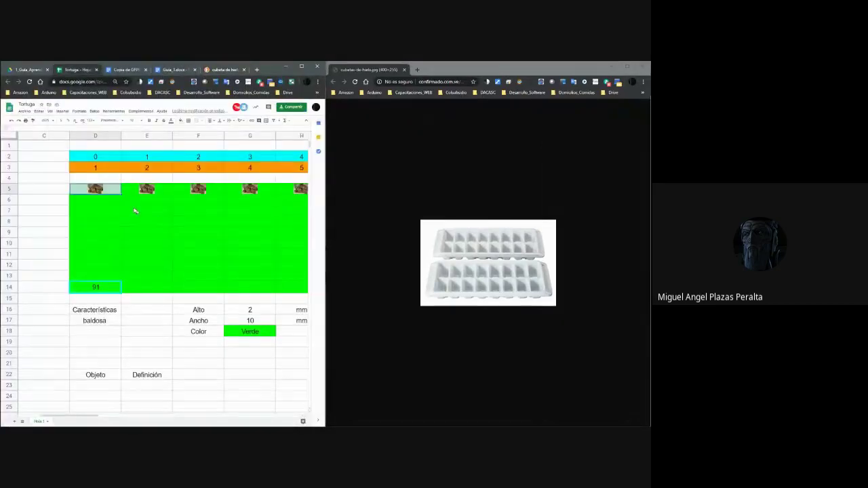
left_click(46, 120)
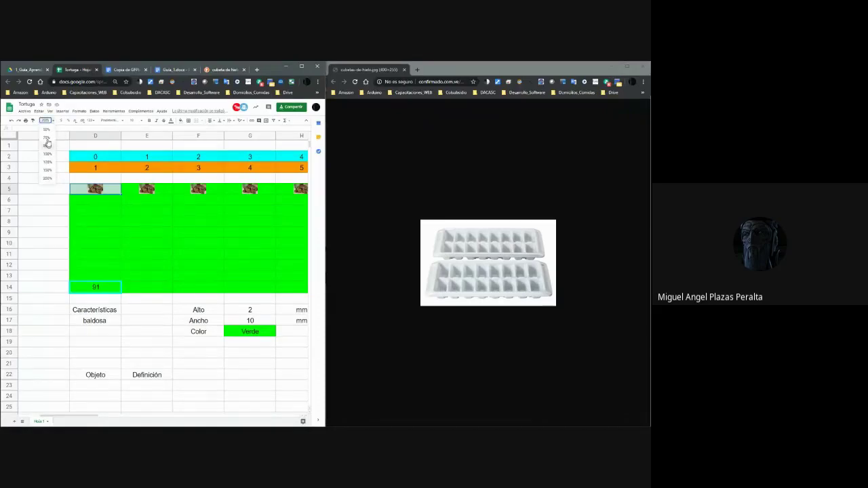
Set the sheet zoom to 50% and select the whole green grid block.
left_click(46, 129)
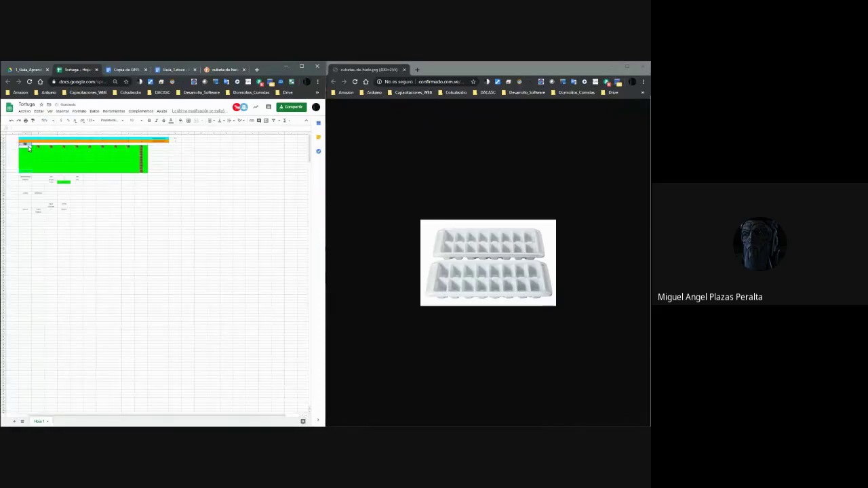
left_click(209, 192)
left_click(25, 146)
left_click(143, 173)
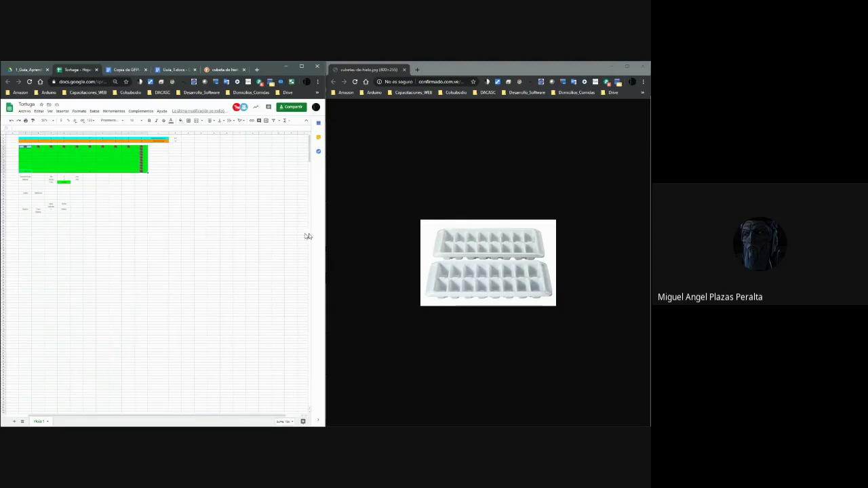
left_click(21, 147)
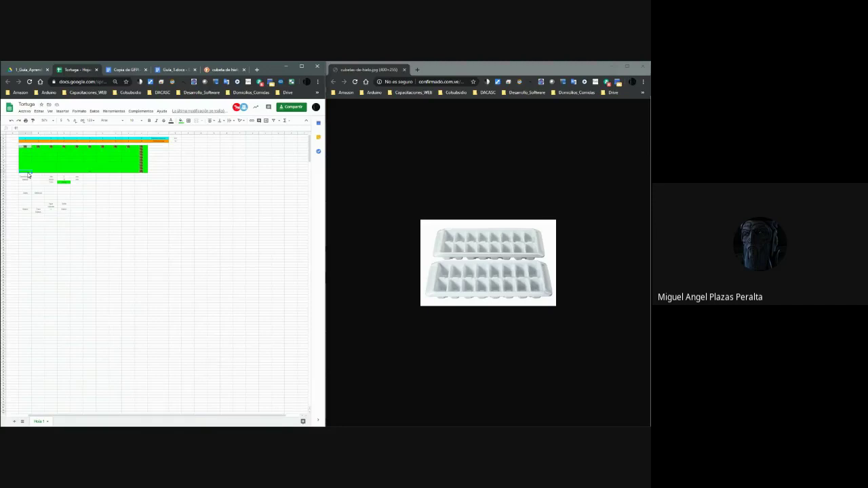
left_click(37, 174)
left_click(49, 175)
left_click(61, 174)
left_click(87, 174)
left_click(131, 172)
left_click(126, 169)
left_click_drag(147, 133, 136, 133)
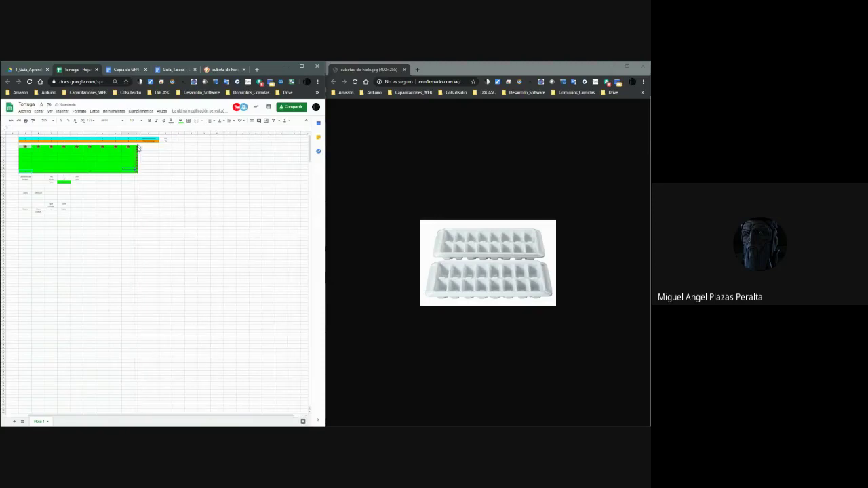
left_click(135, 175)
left_click(135, 172)
left_click(136, 175)
key("ctrl+z")
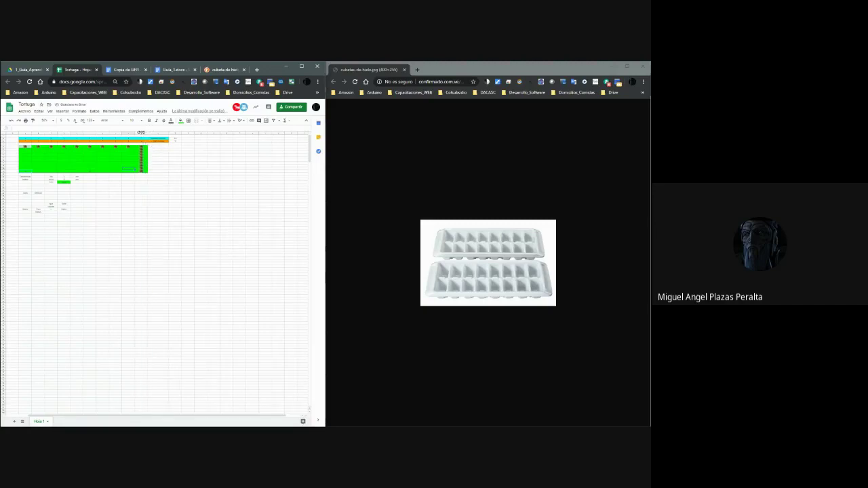
left_click_drag(141, 132, 142, 132)
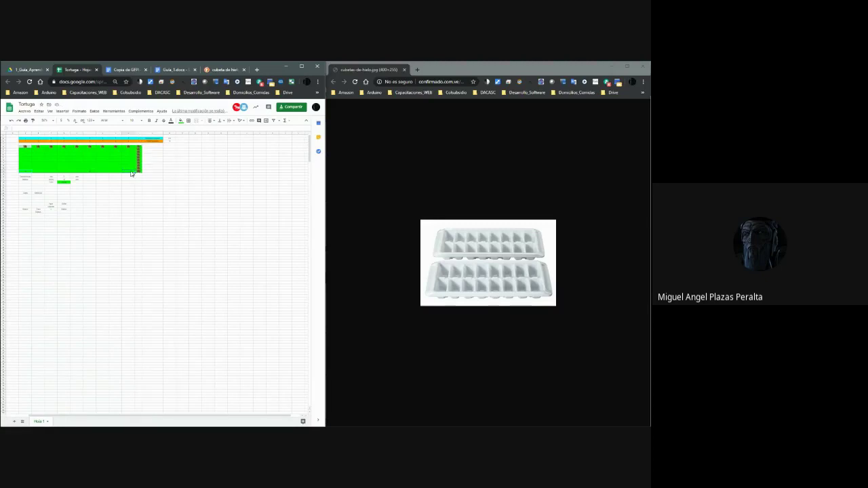
key("ctrl+z")
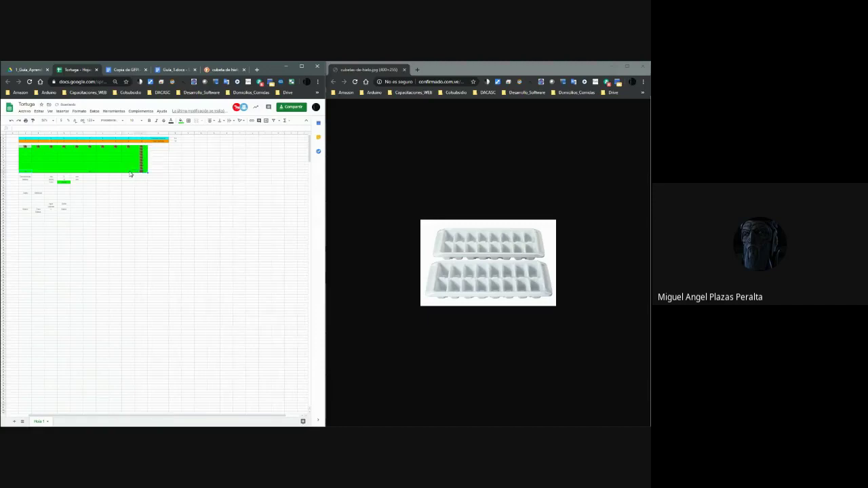
left_click(131, 174)
left_click_drag(121, 166, 113, 170)
key("ctrl+z")
key("ctrl+y")
key("ctrl+z")
key("ctrl+y")
left_click(129, 170)
key("ctrl+z")
left_click(64, 160)
left_click(103, 168)
left_click(444, 274)
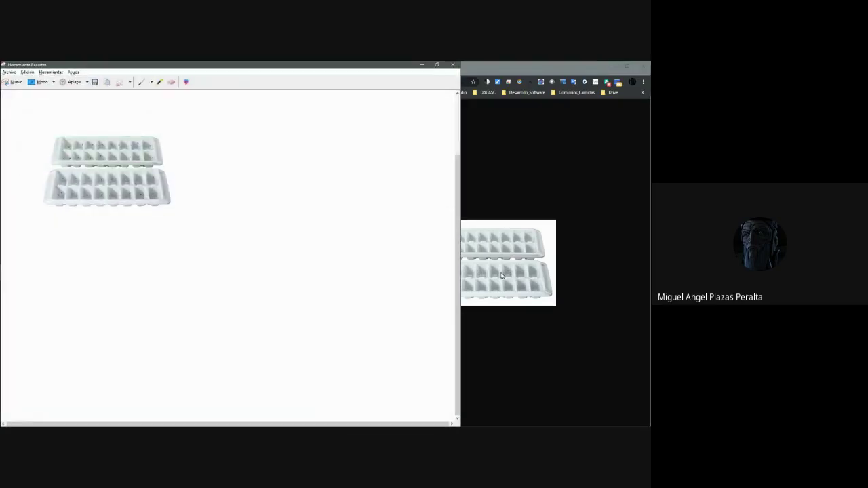
Discard the unsaved old snip and take a new full-size snip of the ice-tray image.
key("super+Right")
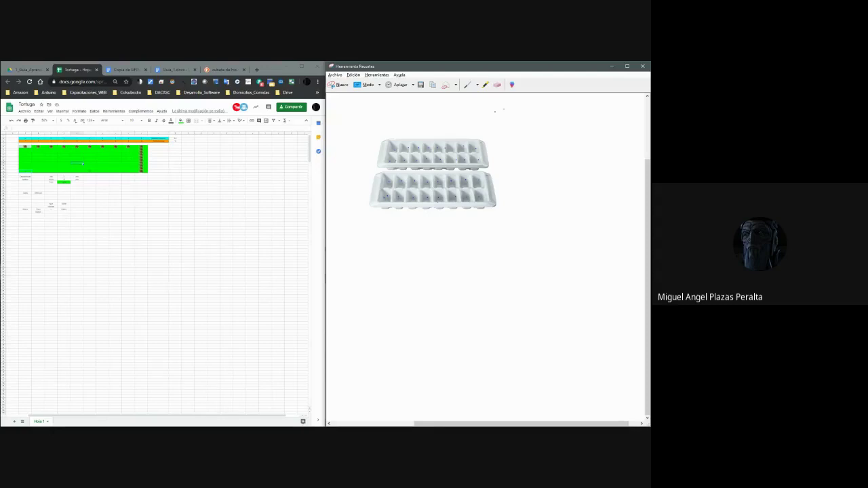
left_click(637, 66)
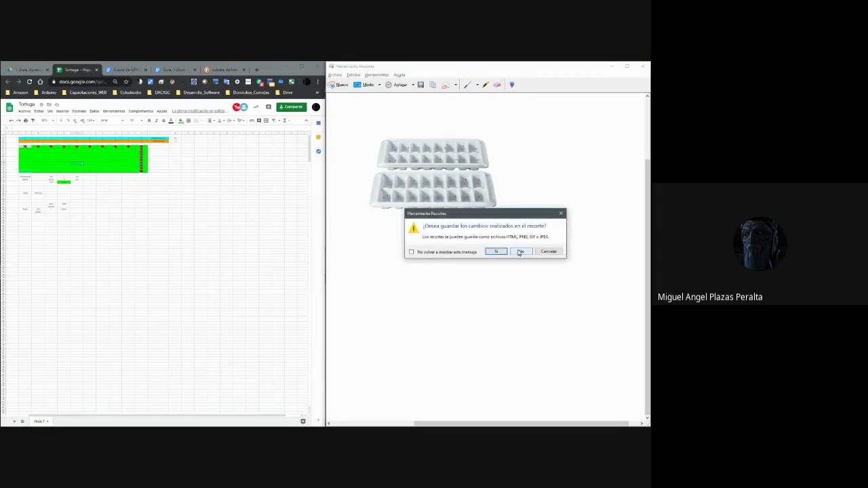
left_click(563, 213)
left_click(341, 85)
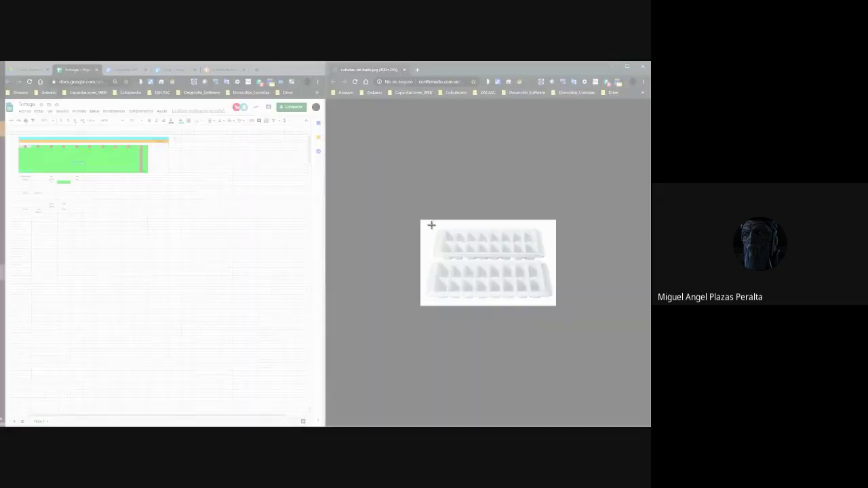
left_click_drag(423, 221, 554, 304)
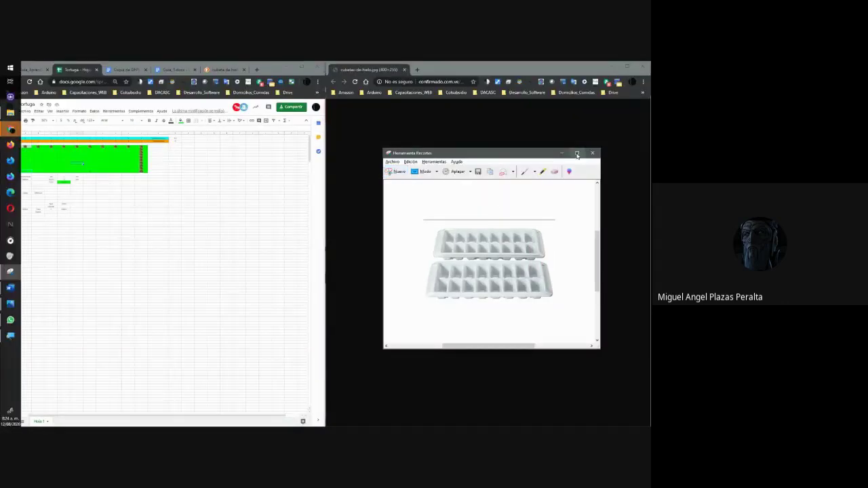
double_click(577, 156)
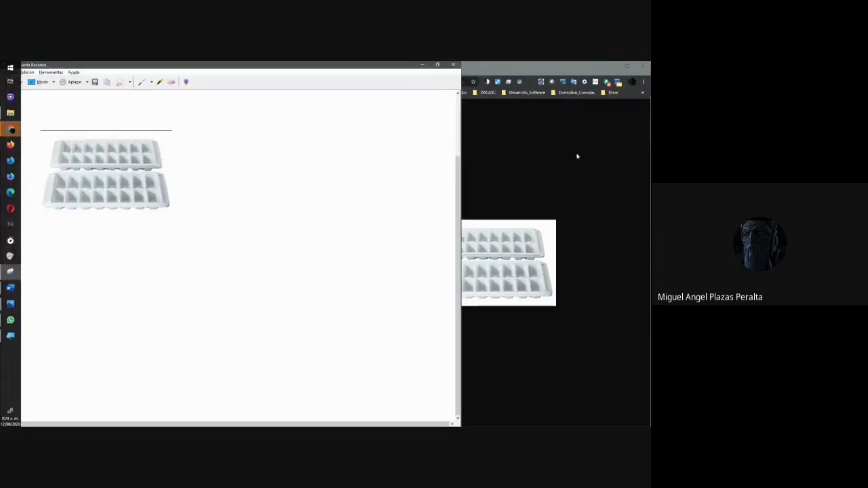
Box the top ice tray in blue ink and handwrite 'Clase' beside it.
key("super+Right")
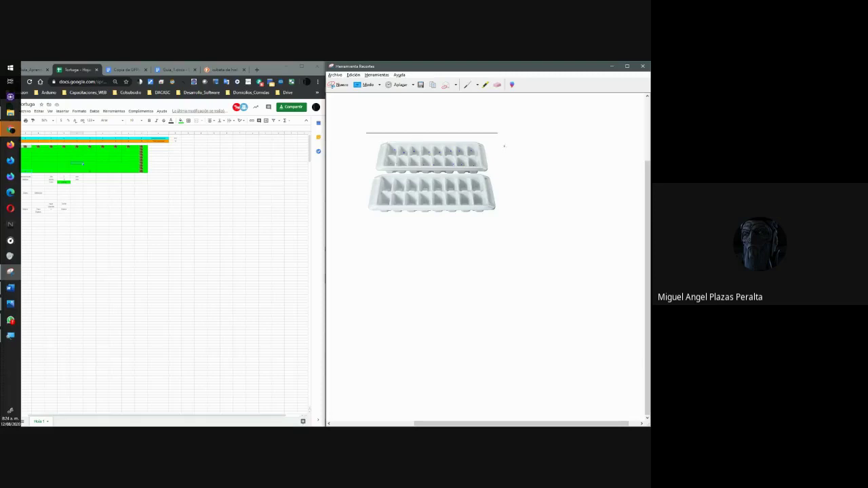
mouse_move(493, 172)
left_mouse_down()
mouse_move(486, 135)
mouse_move(379, 131)
mouse_move(371, 155)
mouse_move(371, 169)
mouse_move(484, 171)
left_mouse_up()
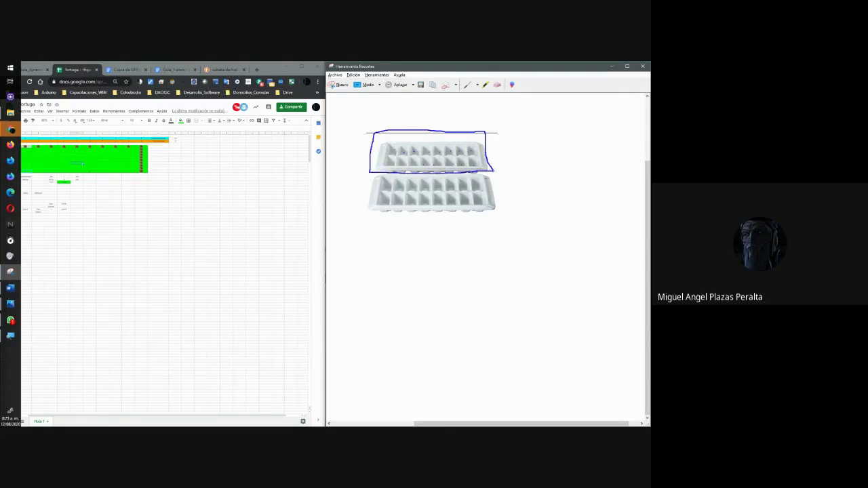
mouse_move(526, 137)
left_mouse_down()
mouse_move(509, 144)
mouse_move(520, 164)
left_mouse_up()
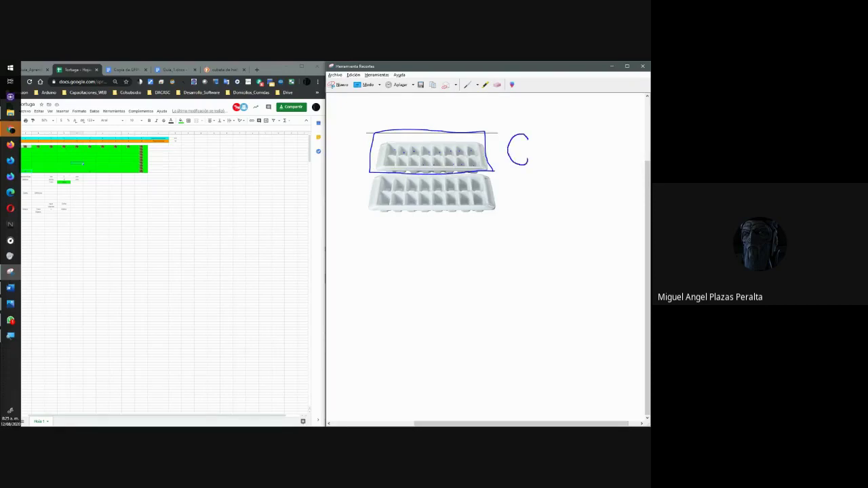
mouse_move(535, 134)
left_mouse_down()
mouse_move(535, 163)
mouse_move(548, 140)
mouse_move(557, 163)
left_mouse_up()
mouse_move(581, 141)
left_mouse_down()
mouse_move(566, 144)
mouse_move(576, 148)
mouse_move(575, 163)
mouse_move(587, 144)
mouse_move(585, 159)
mouse_move(596, 164)
left_mouse_up()
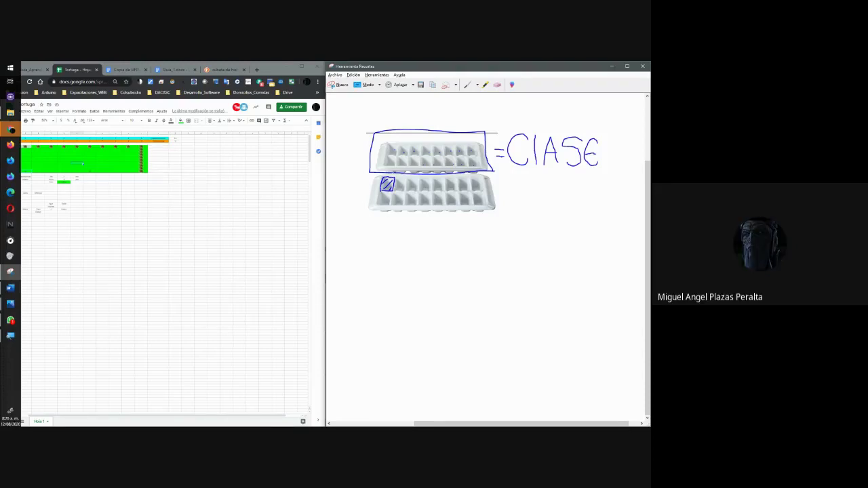
Draw a hatched square and link it with a line down from the tray slot.
left_click_drag(370, 296, 371, 272)
left_click_drag(383, 275, 372, 289)
left_click_drag(393, 271, 373, 298)
left_click_drag(386, 192, 378, 258)
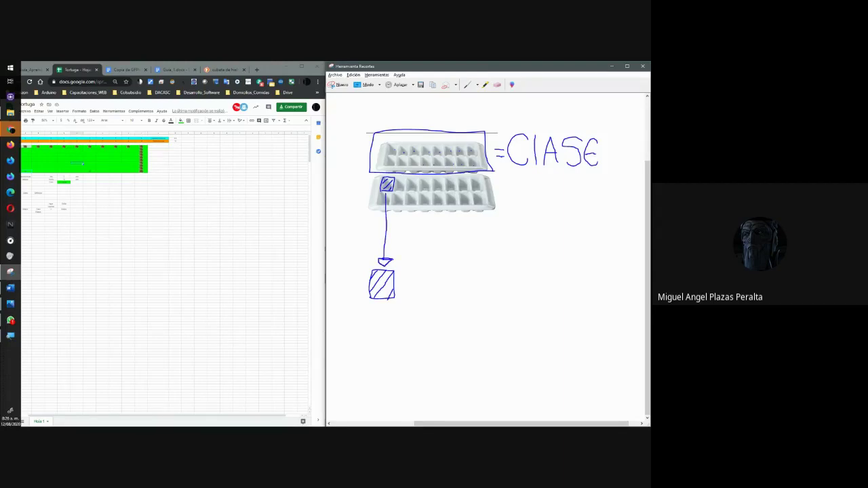
Handwrite 'Hielo = Objetos' below the hatched square.
mouse_move(353, 320)
left_mouse_down()
mouse_move(355, 337)
mouse_move(370, 331)
mouse_move(371, 343)
mouse_move(414, 345)
mouse_move(422, 335)
left_mouse_up()
left_click(420, 337)
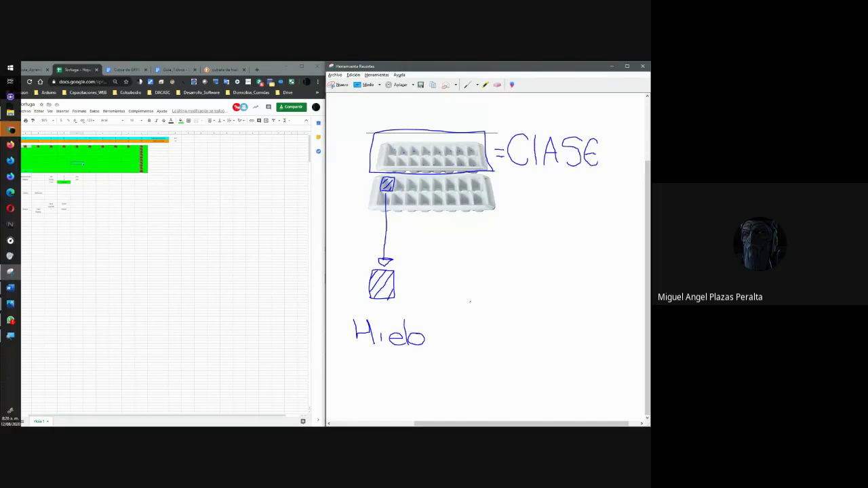
left_click_drag(436, 332, 454, 332)
mouse_move(494, 308)
left_mouse_down()
mouse_move(476, 313)
mouse_move(471, 332)
mouse_move(491, 341)
mouse_move(502, 320)
left_mouse_up()
left_click_drag(516, 333, 518, 340)
mouse_move(508, 304)
left_mouse_down()
mouse_move(509, 333)
mouse_move(528, 358)
mouse_move(512, 361)
left_mouse_up()
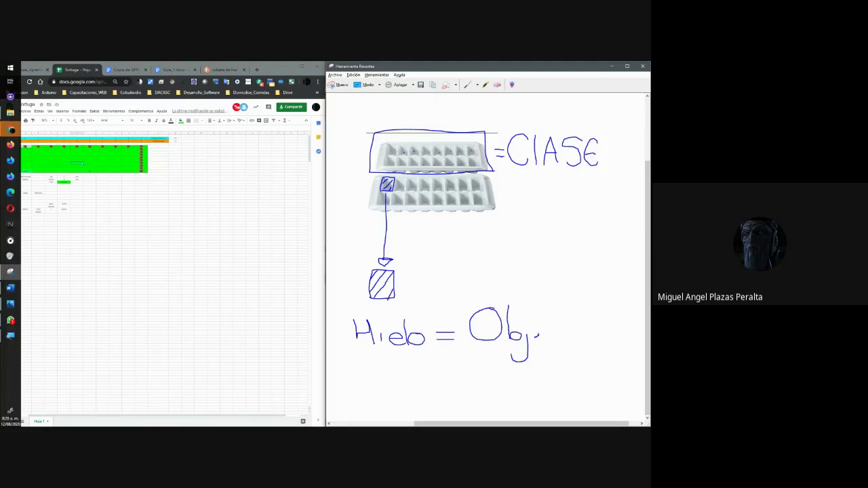
left_click_drag(538, 334, 543, 342)
left_click_drag(552, 308, 553, 343)
left_click_drag(568, 334, 563, 341)
left_click_drag(580, 334, 590, 333)
Write 'Hielo → Agua' and 'Objetos' beneath, then move the sketch window left.
mouse_move(344, 360)
left_mouse_down()
mouse_move(353, 377)
mouse_move(425, 373)
left_mouse_up()
left_click(410, 372)
left_click(433, 373)
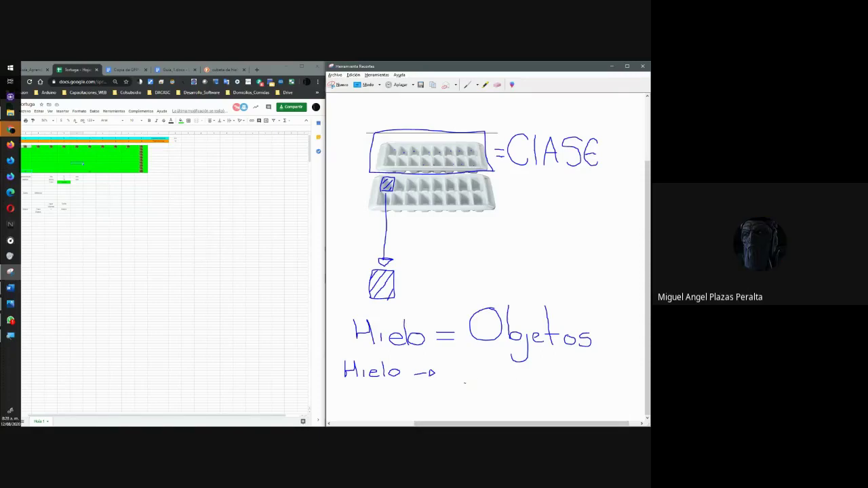
mouse_move(455, 378)
left_mouse_down()
mouse_move(478, 369)
mouse_move(504, 380)
mouse_move(501, 389)
mouse_move(522, 382)
mouse_move(524, 370)
mouse_move(547, 370)
mouse_move(545, 381)
left_mouse_up()
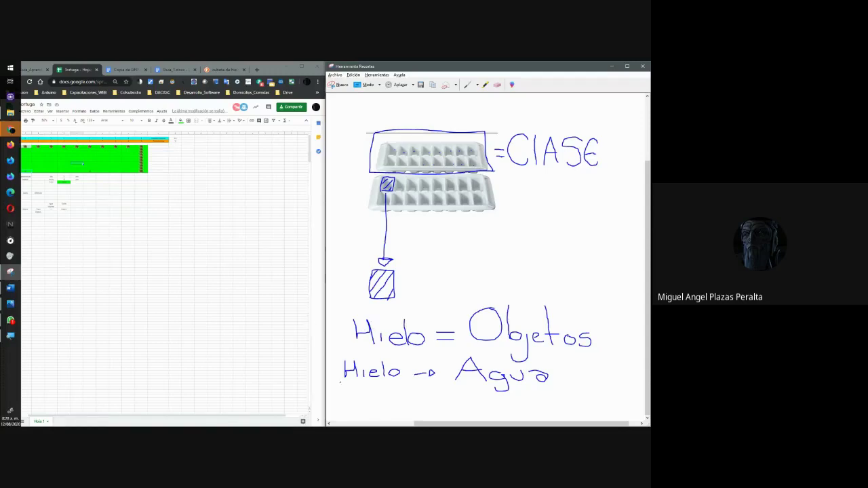
mouse_move(352, 389)
left_mouse_down()
mouse_move(343, 407)
mouse_move(362, 397)
mouse_move(354, 387)
mouse_move(390, 414)
mouse_move(382, 416)
mouse_move(400, 401)
mouse_move(417, 407)
mouse_move(421, 396)
mouse_move(437, 411)
left_mouse_up()
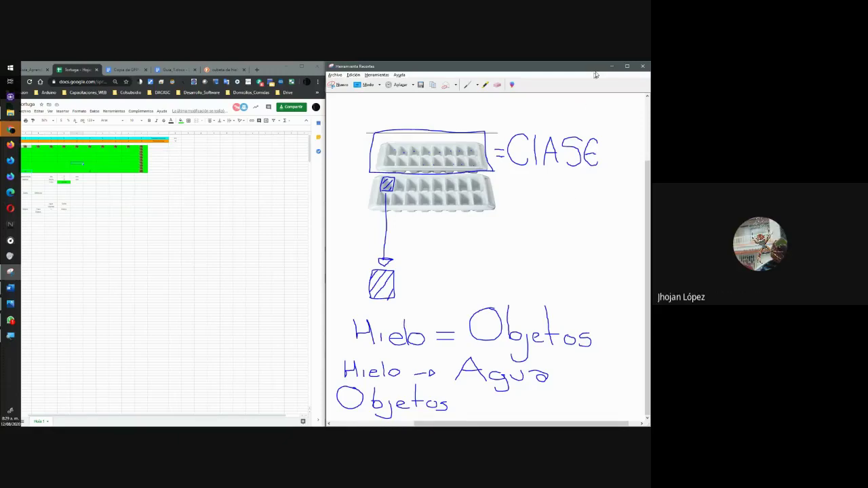
left_click_drag(488, 66, 163, 64)
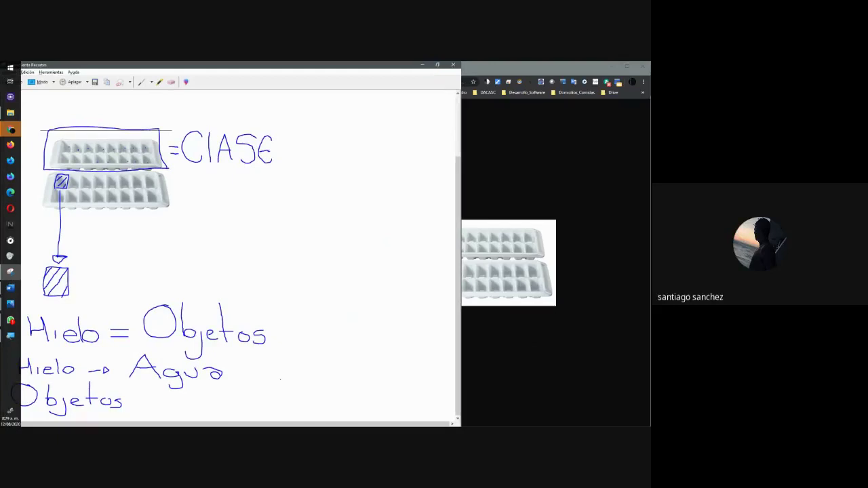
Handwrite 'Características' with its accent on the sketch and draw a line below it.
mouse_move(279, 381)
left_mouse_down()
mouse_move(280, 390)
mouse_move(319, 389)
left_mouse_up()
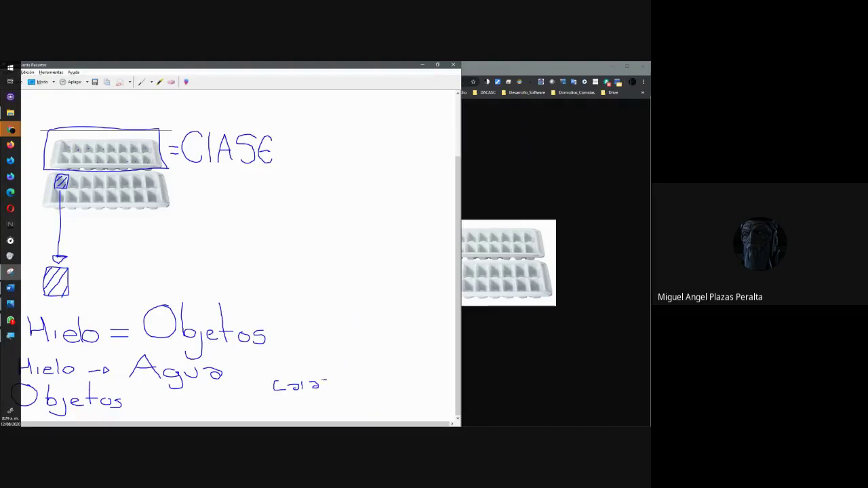
mouse_move(336, 377)
left_mouse_down()
mouse_move(337, 388)
mouse_move(355, 386)
left_mouse_up()
mouse_move(381, 380)
left_mouse_down()
mouse_move(377, 387)
mouse_move(394, 382)
left_mouse_up()
left_click_drag(412, 382, 411, 390)
left_click_drag(422, 383, 427, 389)
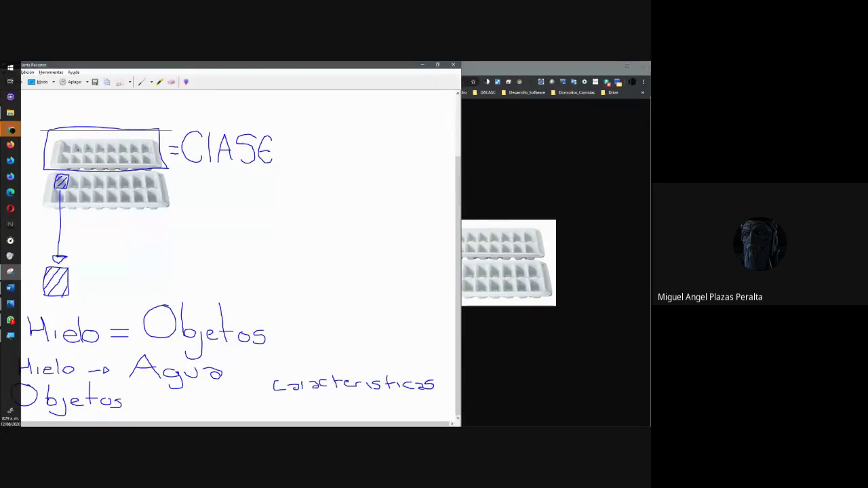
left_click_drag(379, 361, 377, 372)
mouse_move(275, 403)
left_mouse_down()
mouse_move(277, 416)
mouse_move(292, 399)
mouse_move(303, 414)
mouse_move(393, 409)
left_mouse_up()
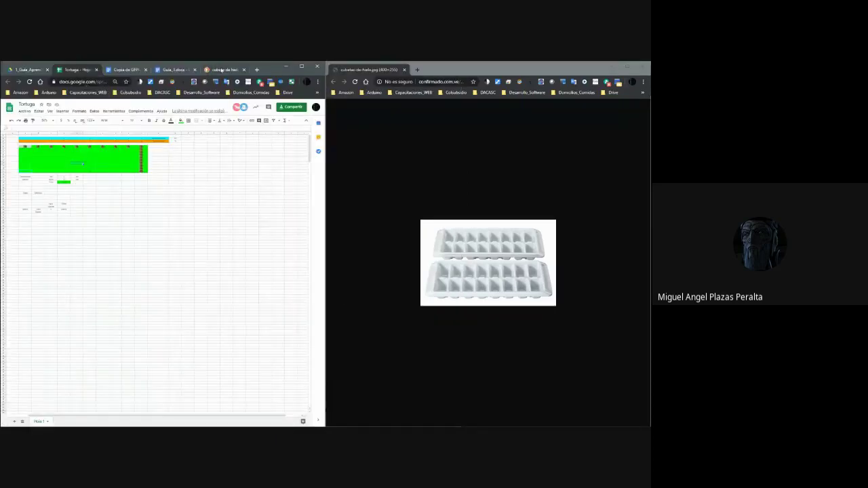
Maximize the browser and open the 4_Java_III > 1_Guia_Aprendizaje folder in Google Drive.
left_click(301, 66)
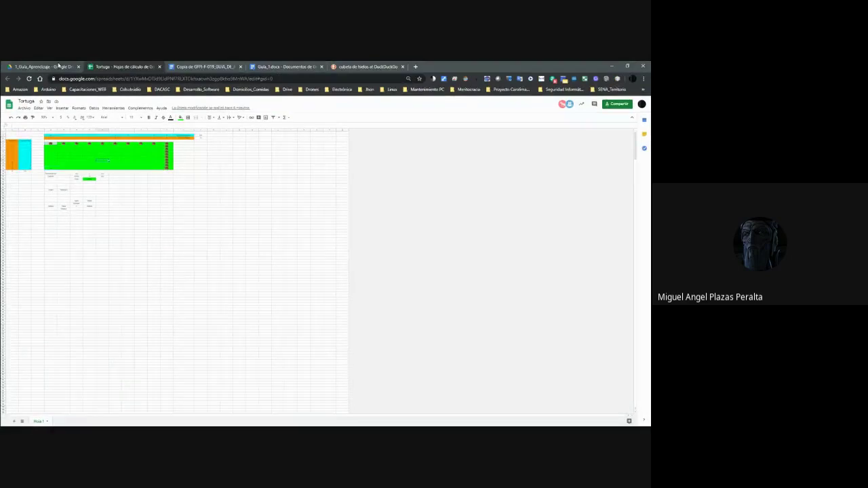
left_click(59, 66)
left_click(143, 121)
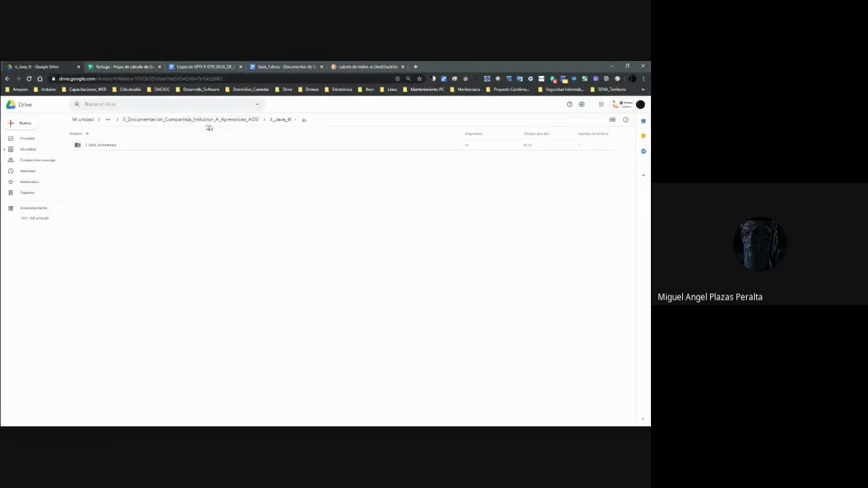
left_click(280, 120)
double_click(112, 146)
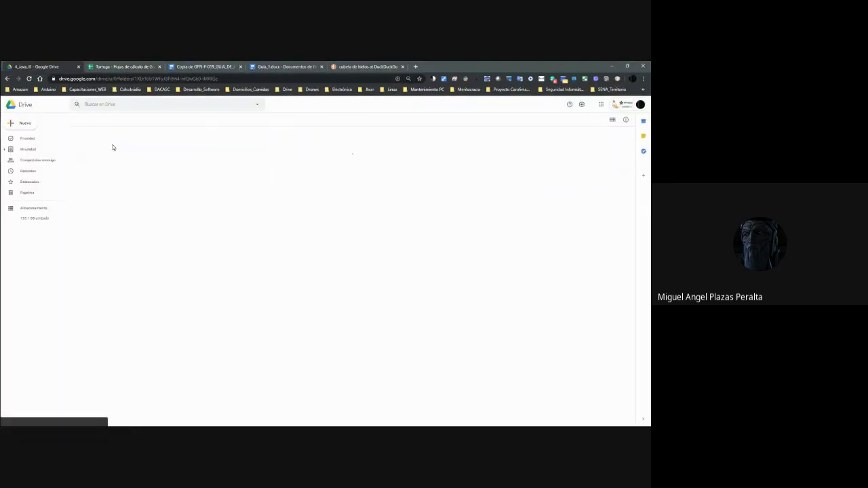
Bring up the Puntos_Positivos_ADsi_Mañana_2051602 spreadsheet window.
left_click(414, 66)
type("driv")
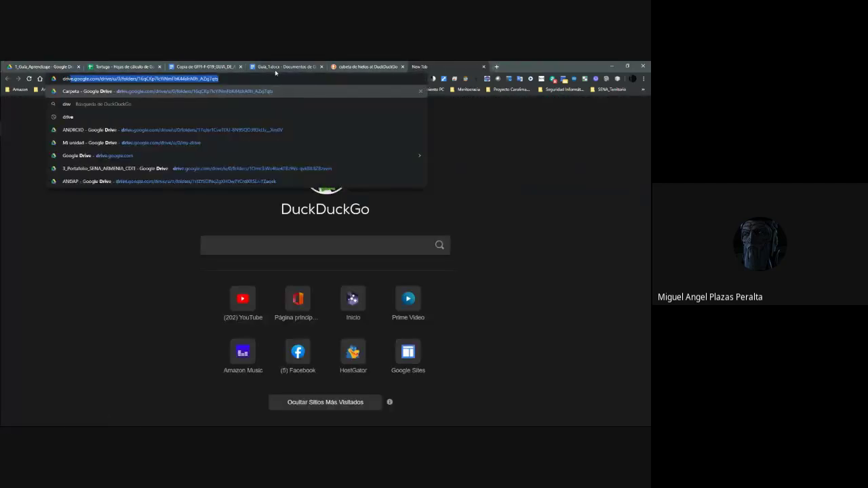
key("Return")
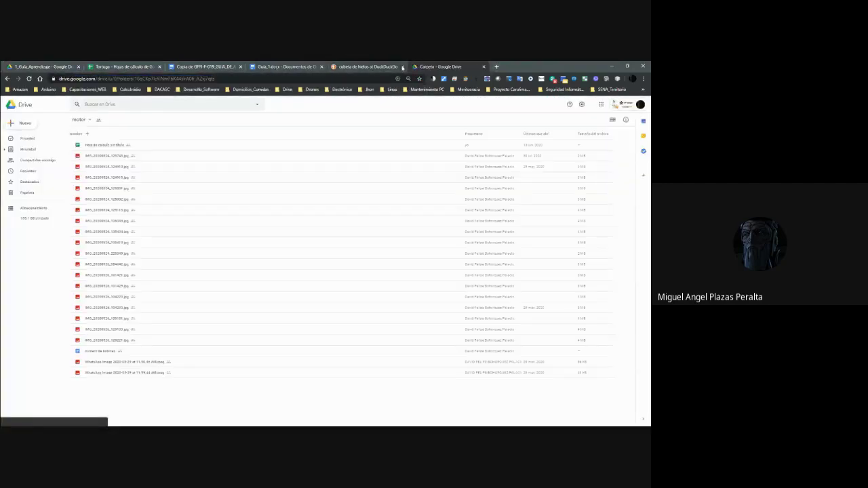
key("ctrl+w")
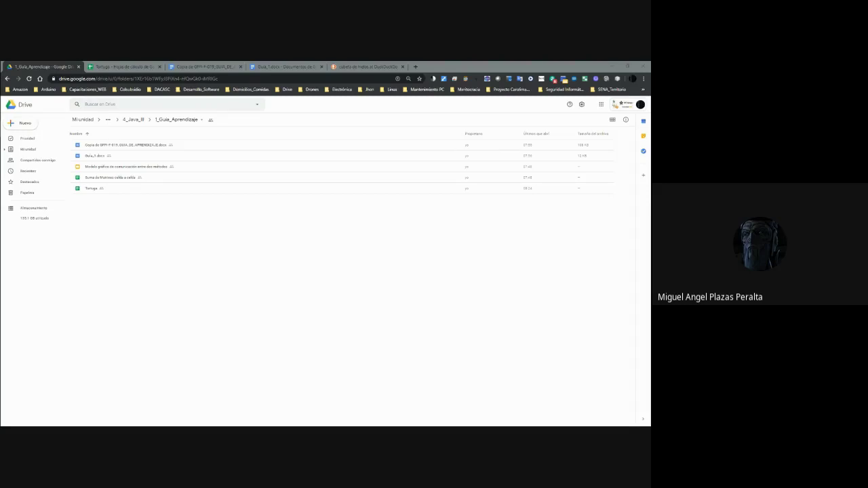
key("alt+Tab")
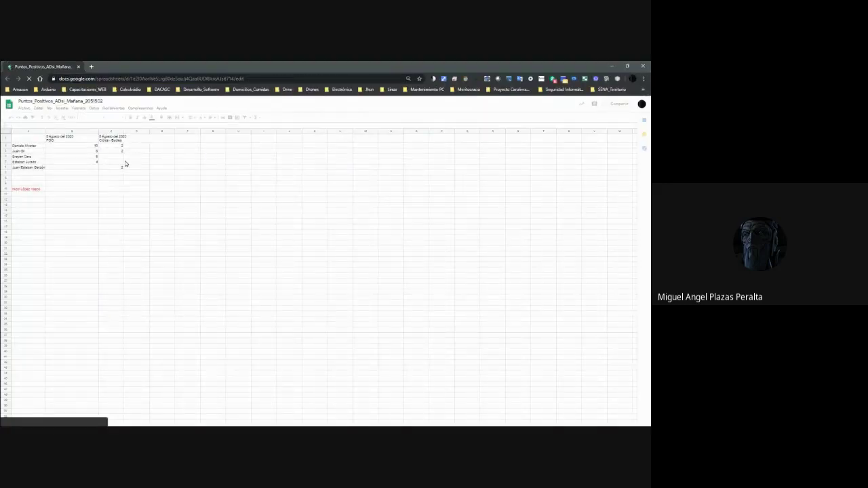
Enter a score of 1 in F2 and F5 for the first and fourth students.
left_click(183, 147)
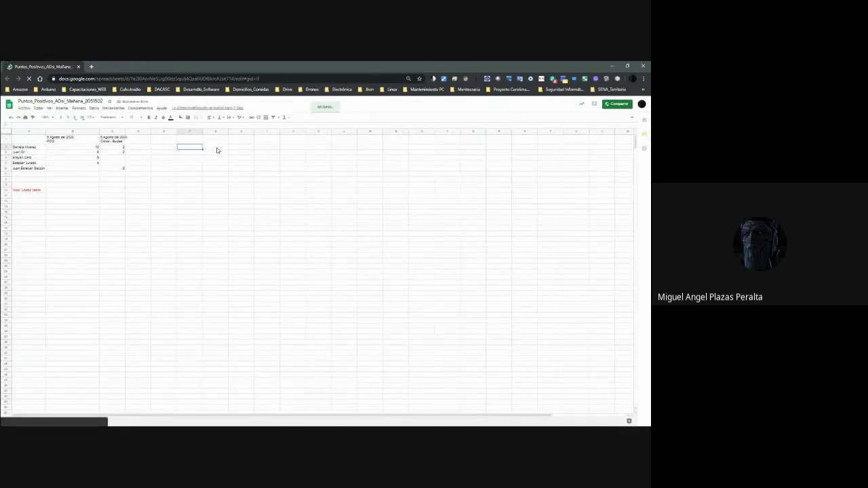
type("1")
key("Return")
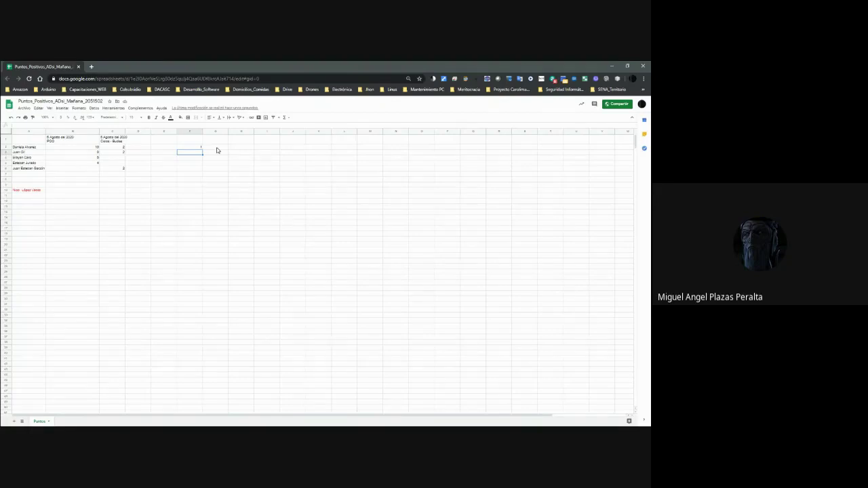
left_click(190, 164)
type("1")
key("Return")
Add a new student's name in A7 with 1 point in F7, then minimize the sheet.
left_click(33, 175)
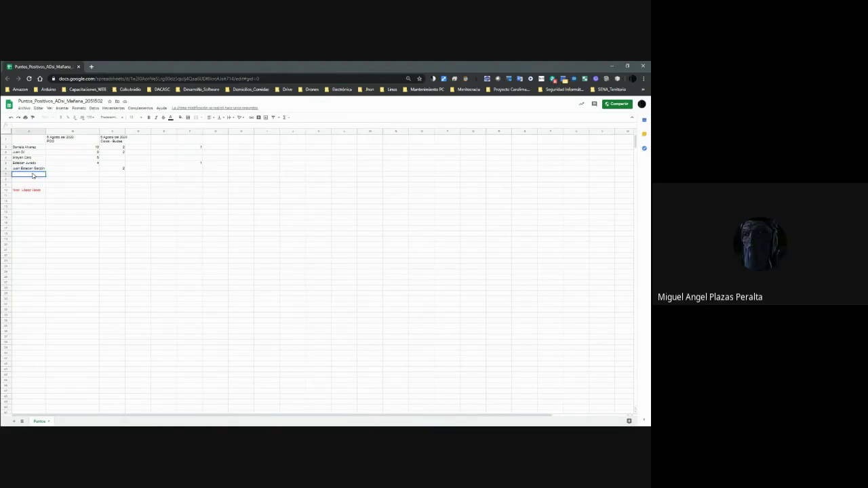
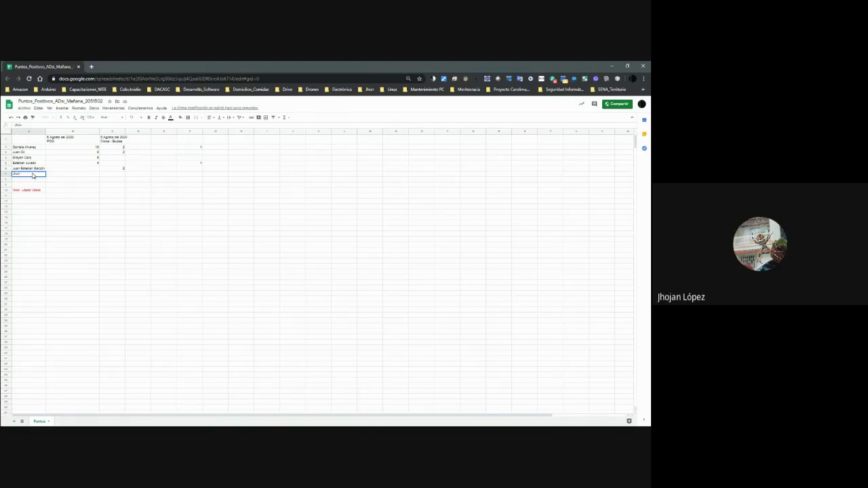
key("Tab")
key("Tab")
key("Tab")
key("Tab")
key("Tab")
type("1")
key("Return")
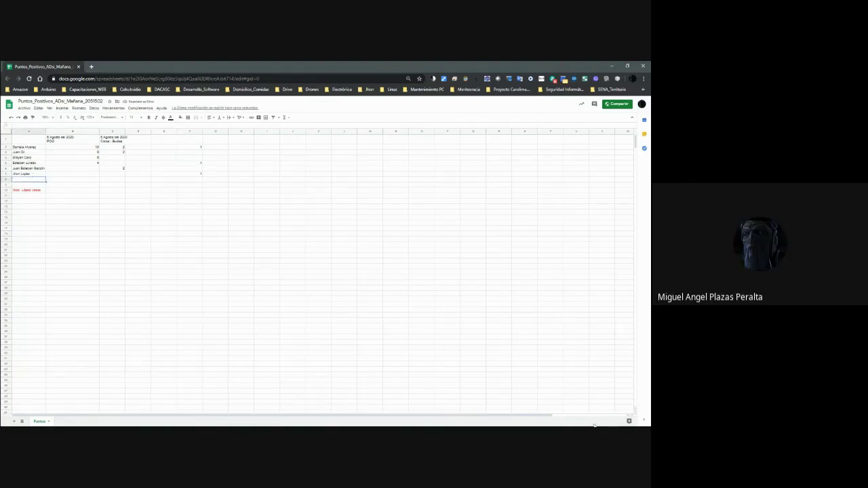
left_click(617, 69)
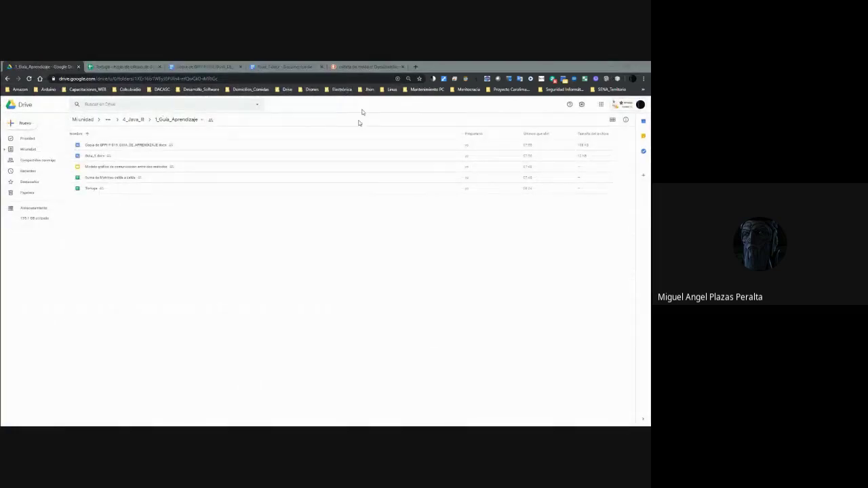
Minimize the Drive and drawing windows and cycle back to the Puntos_Positivos points sheet.
left_click(368, 231)
left_click(367, 230)
left_click(608, 65)
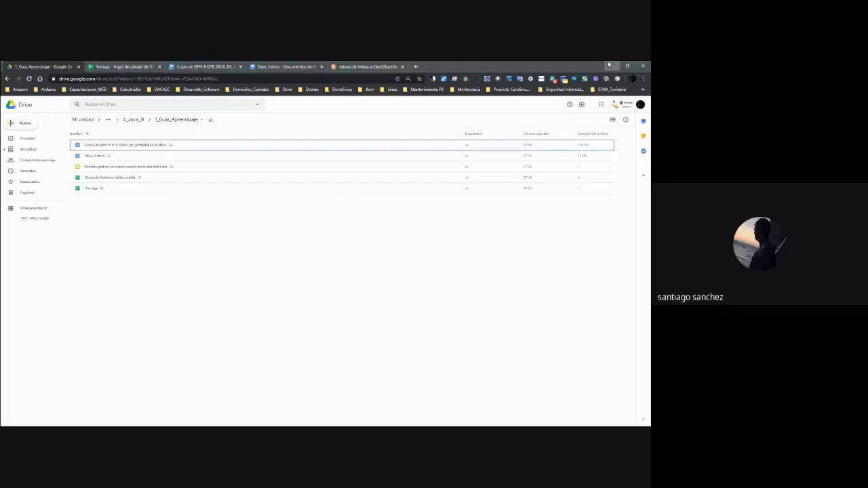
left_click(611, 65)
left_click(311, 71)
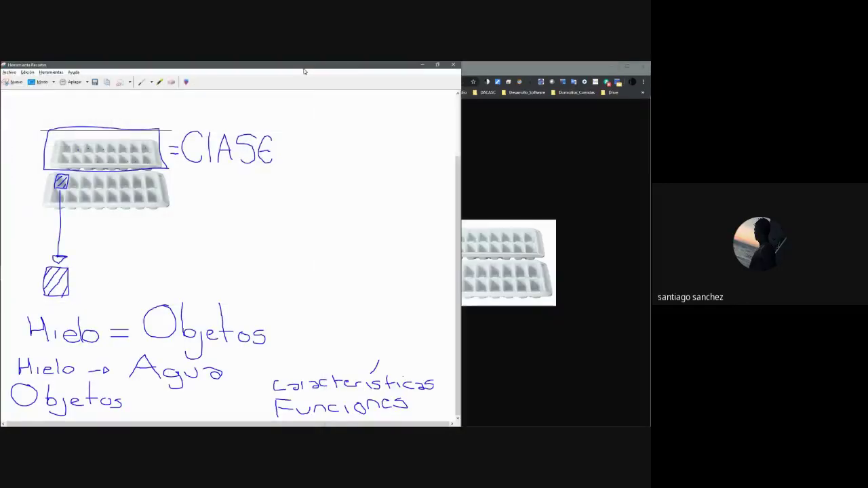
left_click(421, 65)
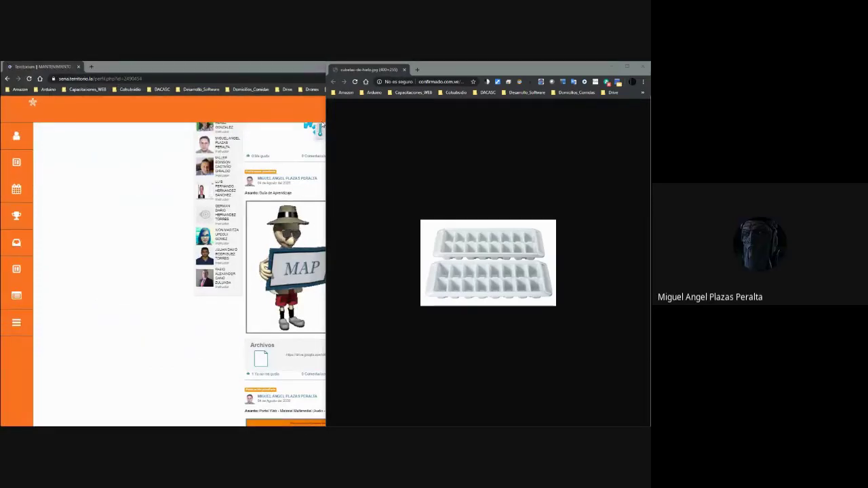
left_click(266, 72)
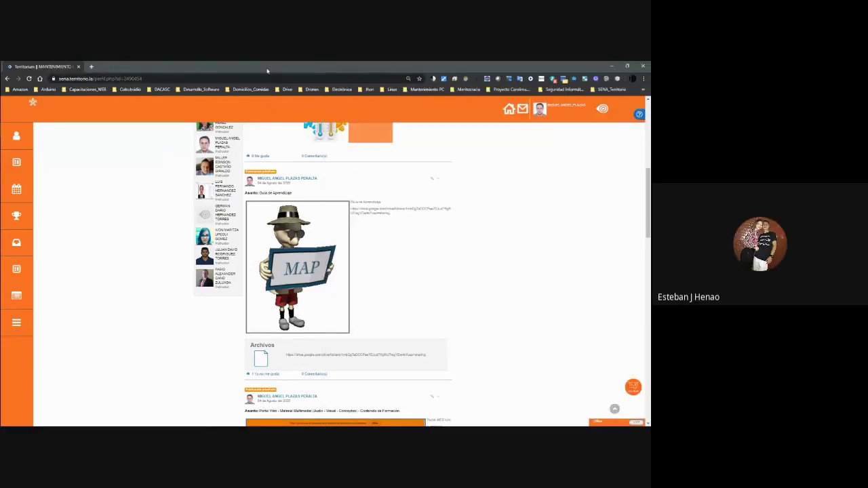
key("alt+Tab")
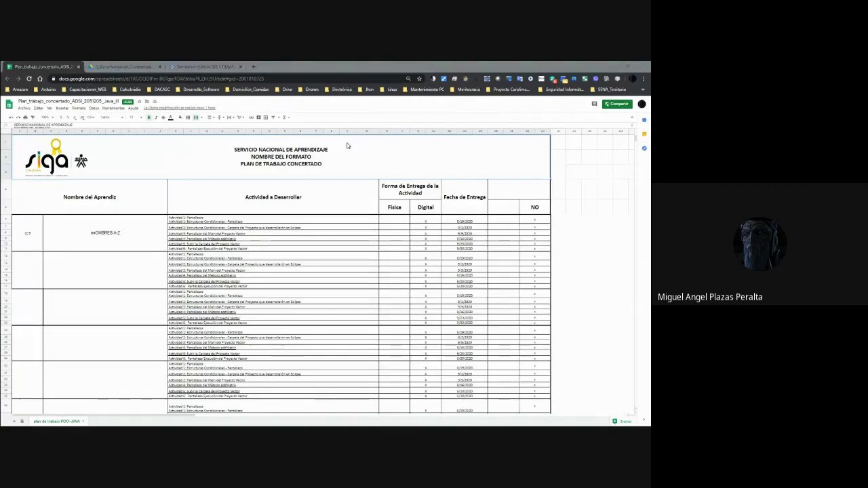
key("alt+Tab")
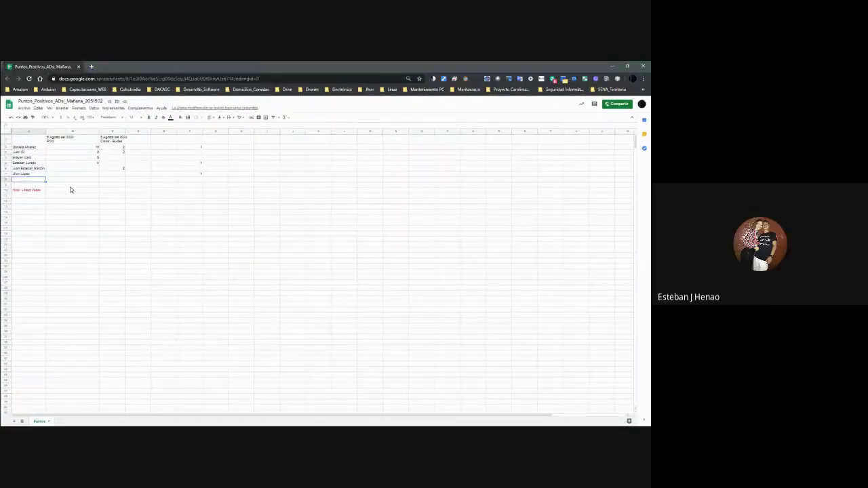
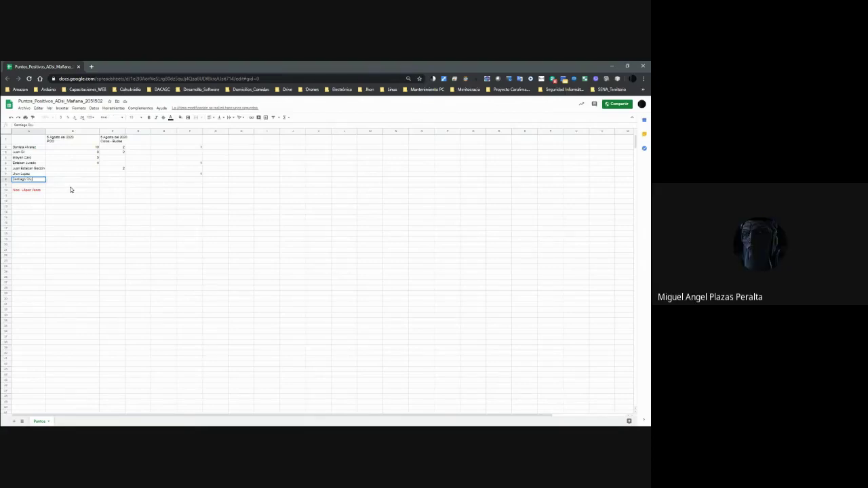
Add a seventh student's full name in A8 and enter their score in F8.
key("Tab")
key("Tab")
key("Tab")
key("Tab")
key("Tab")
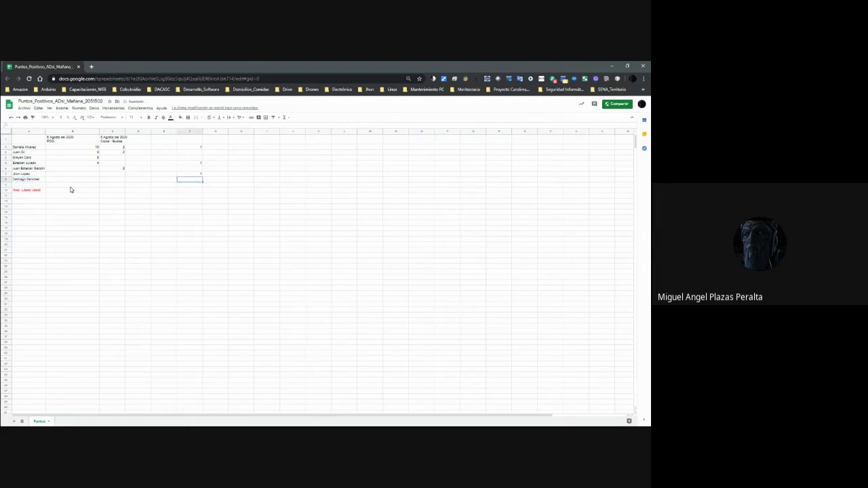
type("1")
key("Return")
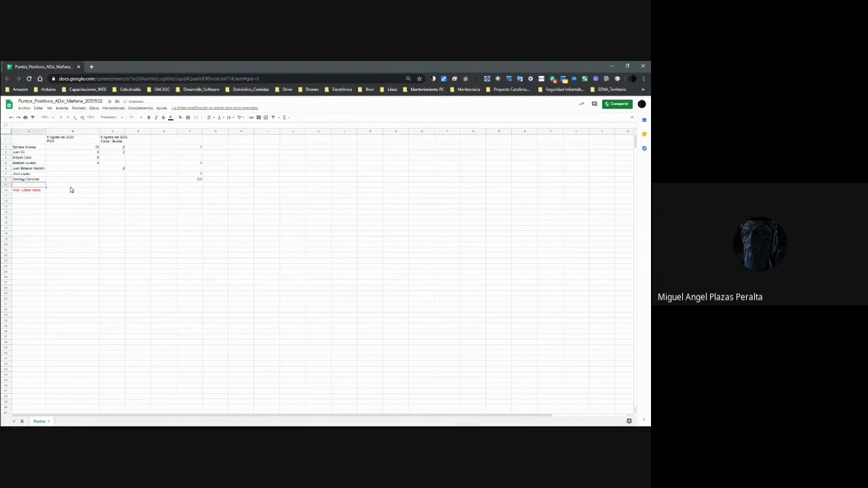
left_click(190, 138)
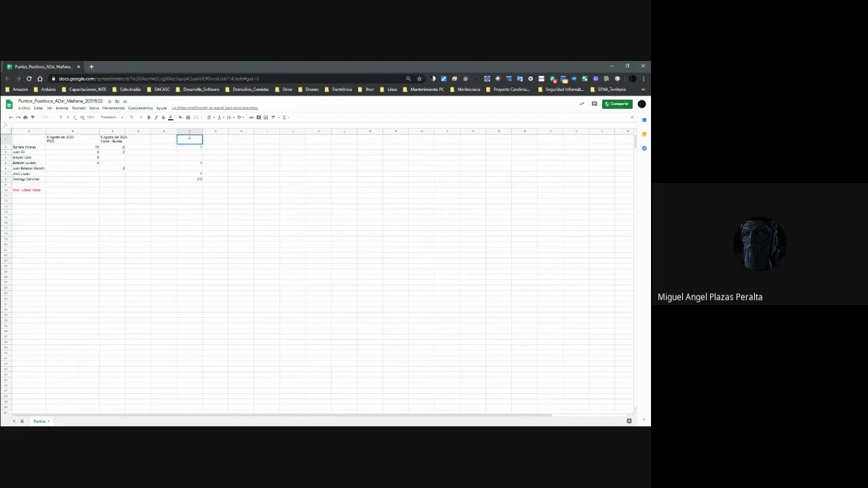
Make F1 a two-line header: '12 Agosto 2020' above 'Clases - Objetivos'.
type("ses -_Objetivos")
key("alt+Return")
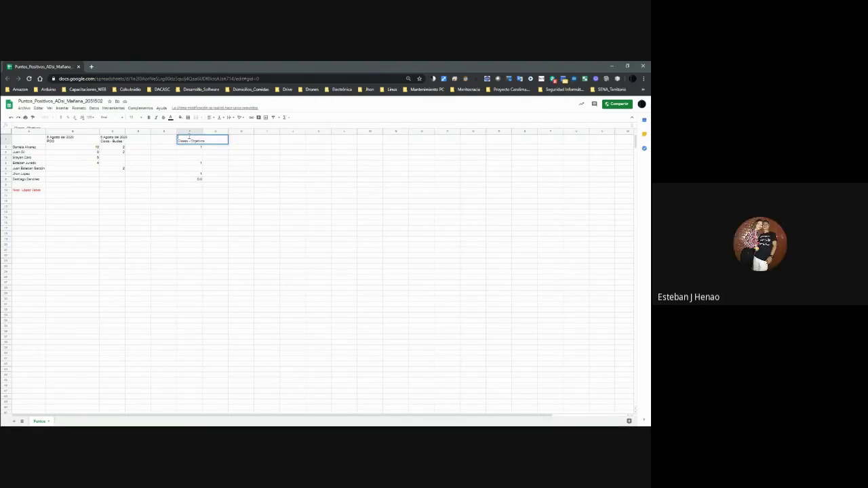
type("12 Ag")
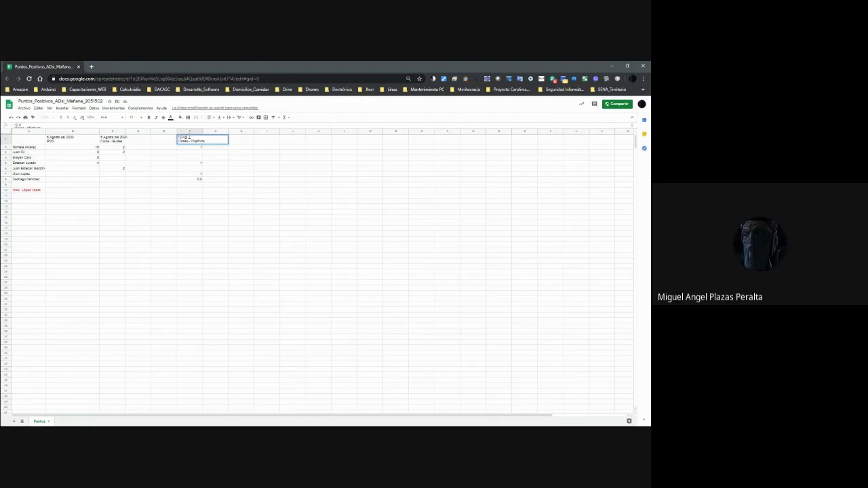
type("osto 2020")
key("Return")
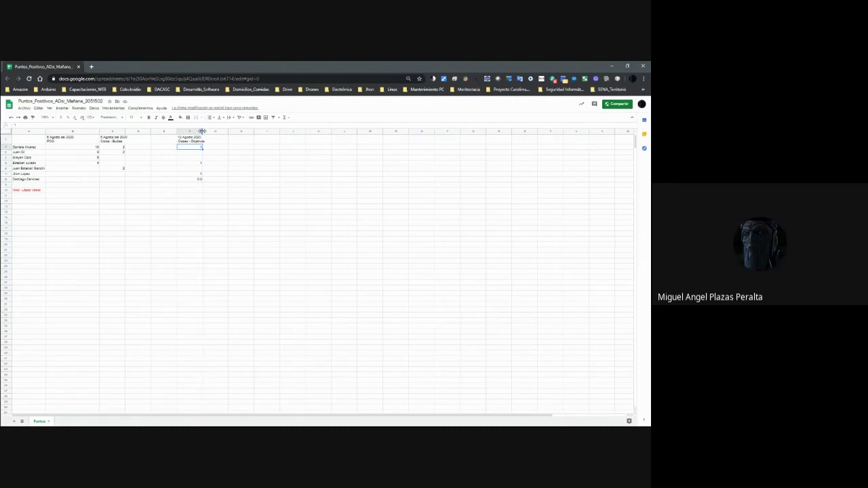
Auto-fit column F to the width of its header.
double_click(201, 131)
left_click(215, 175)
left_click(194, 140)
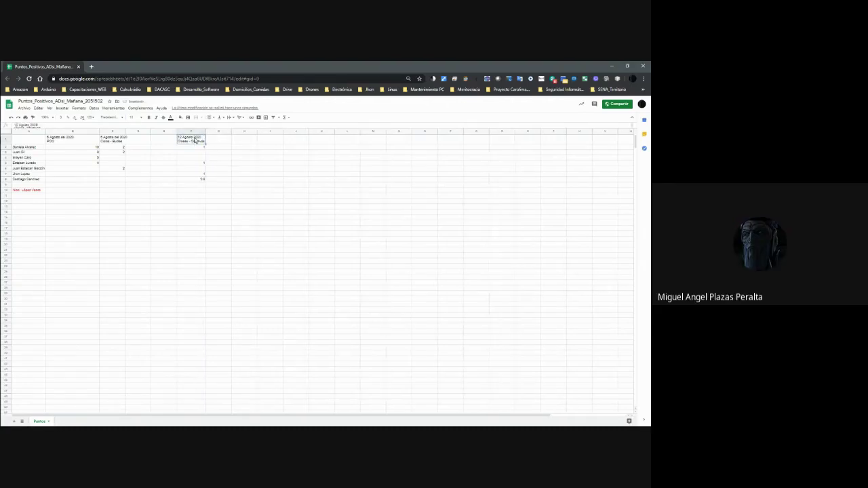
Give the whole header row 1 a black fill with white text.
left_click(6, 140)
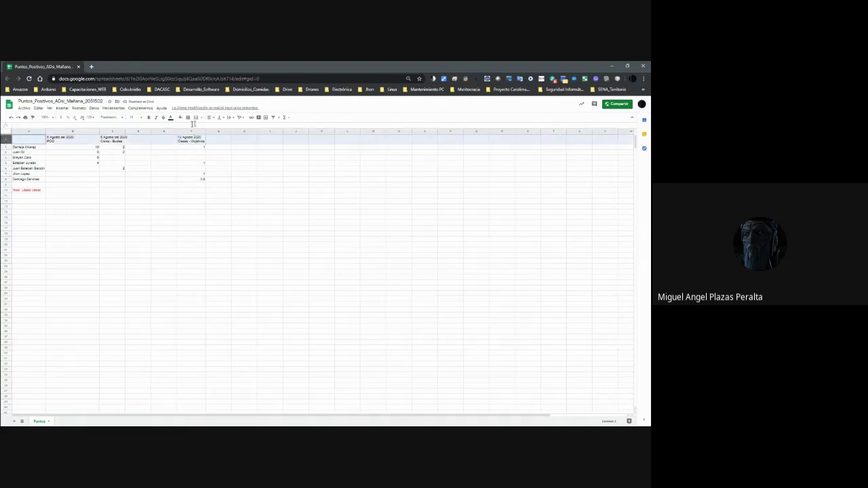
left_click(178, 117)
left_click(184, 134)
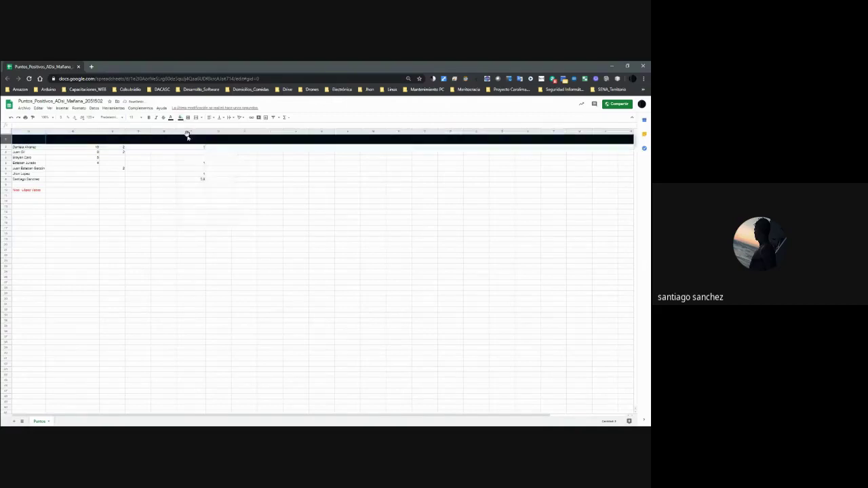
left_click(178, 118)
left_click(191, 124)
left_click(172, 117)
left_click(221, 136)
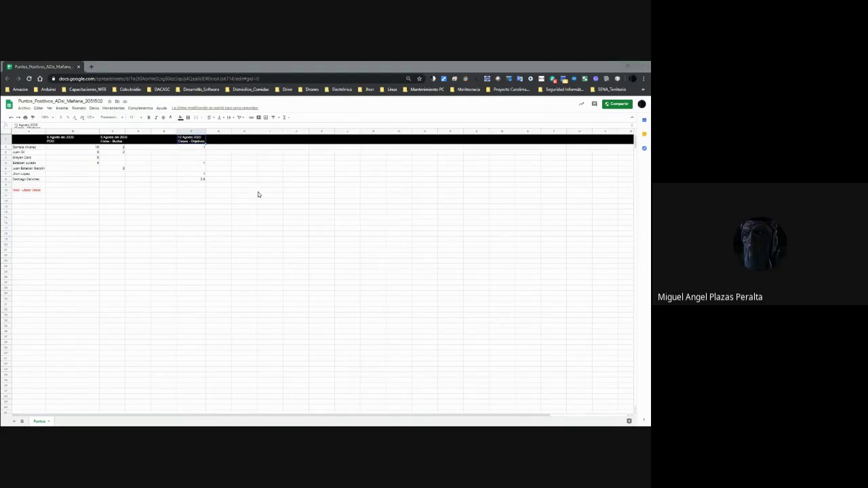
key("alt+Tab")
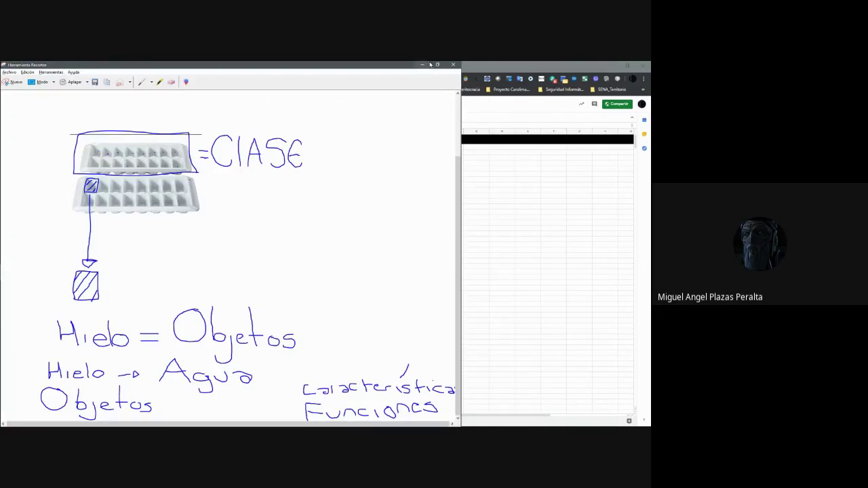
Maximize the Snipping Tool ice-tray drawing, scroll across it, then return to the spreadsheet.
left_click(437, 64)
left_click(413, 155)
scroll(234, 274, "right", 1)
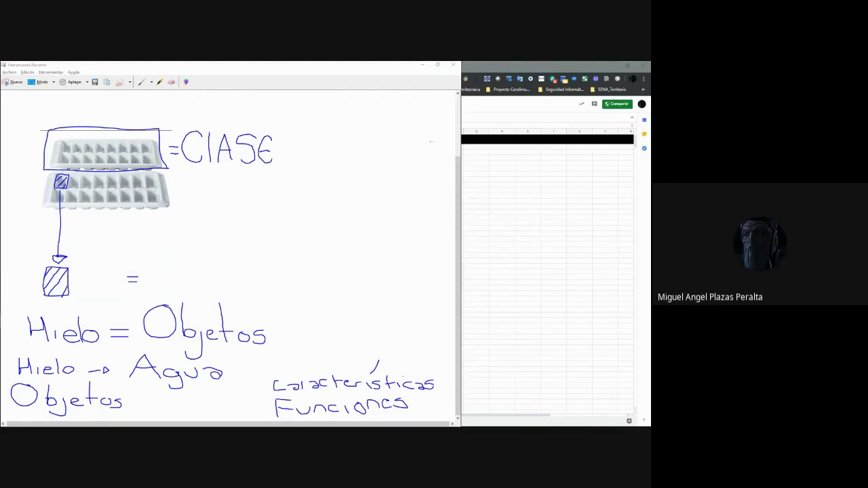
left_click(485, 161)
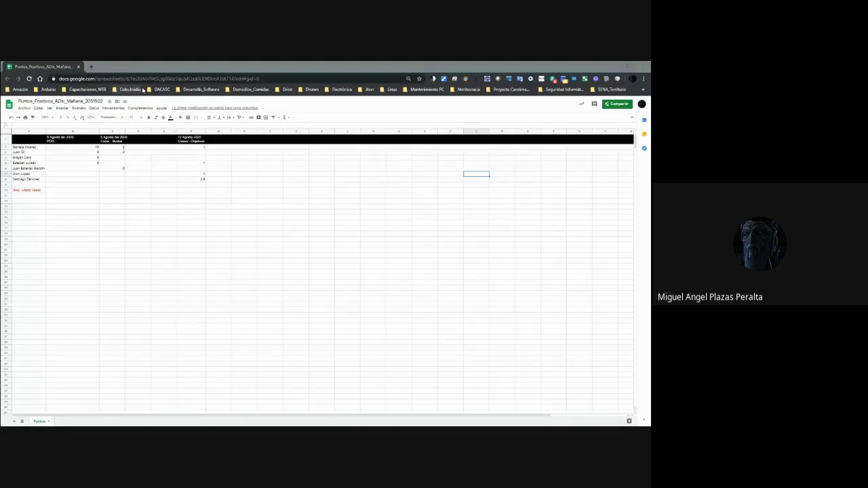
Minimize the spreadsheet and image windows and maximize the Drive browser window.
left_click(625, 67)
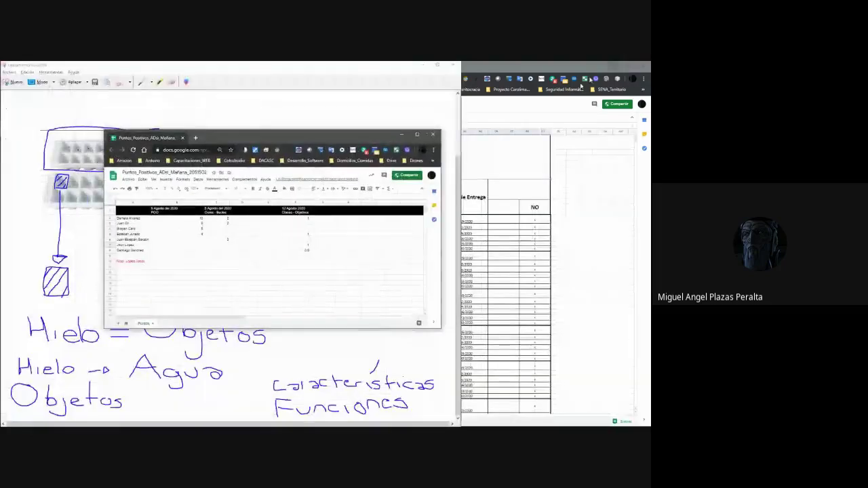
left_click(403, 135)
key("alt+Tab")
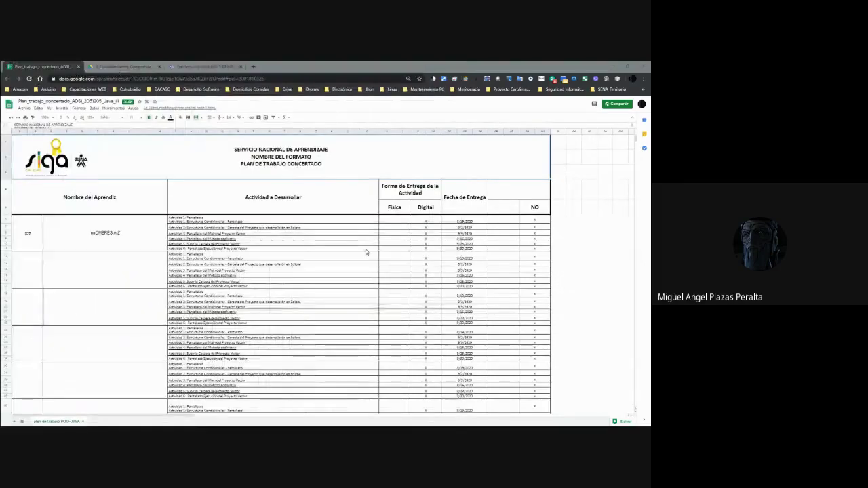
left_click(204, 67)
left_click(124, 67)
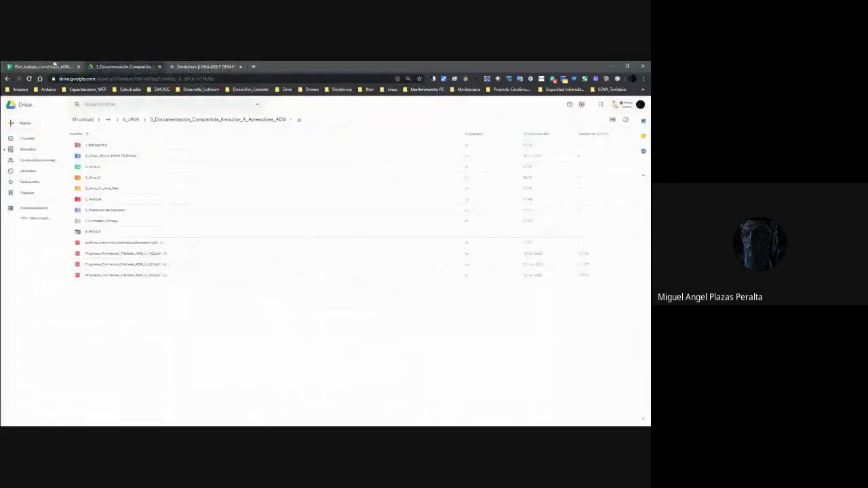
left_click(52, 66)
double_click(605, 67)
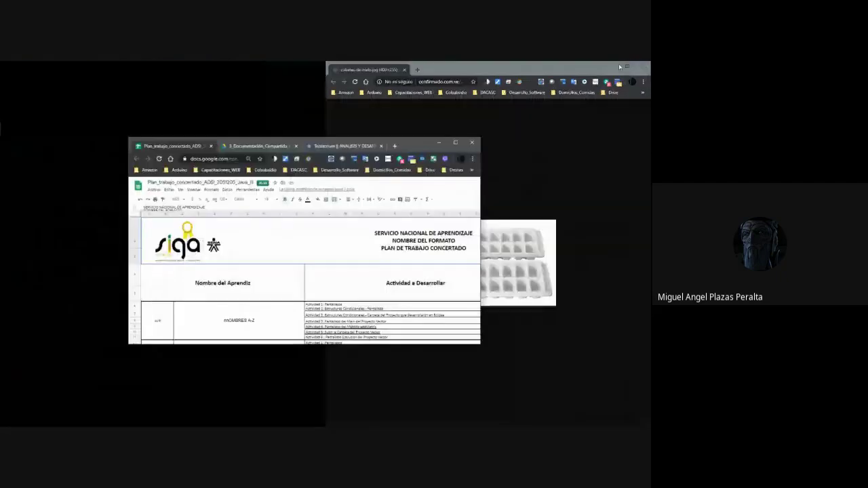
left_click(448, 157)
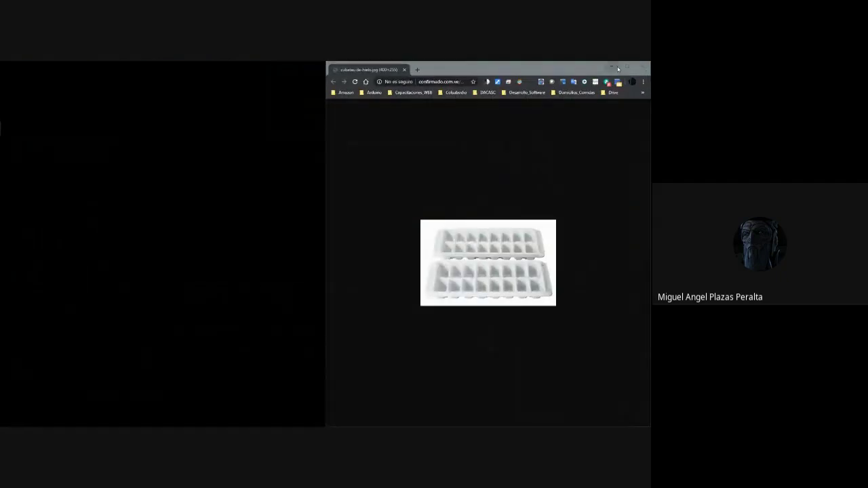
left_click(609, 67)
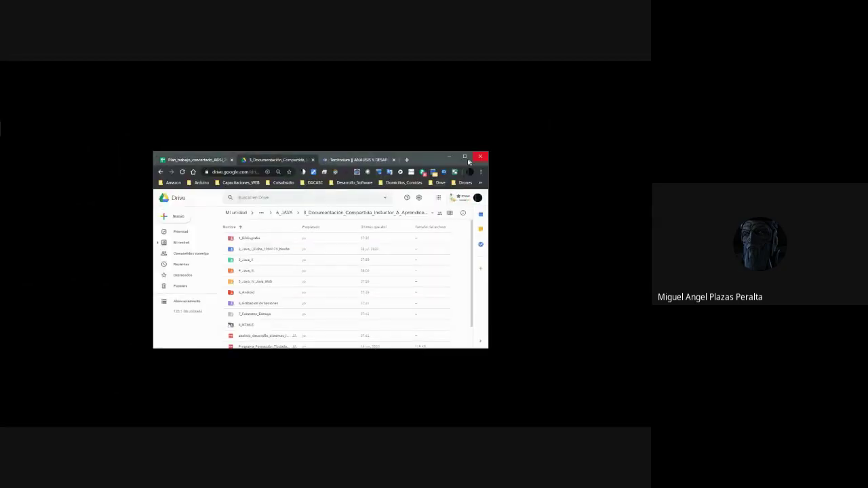
left_click(464, 156)
Preview Tortuga from 4_Java > 1_Guia_Aprendizaje and close the Territorium tab.
double_click(101, 179)
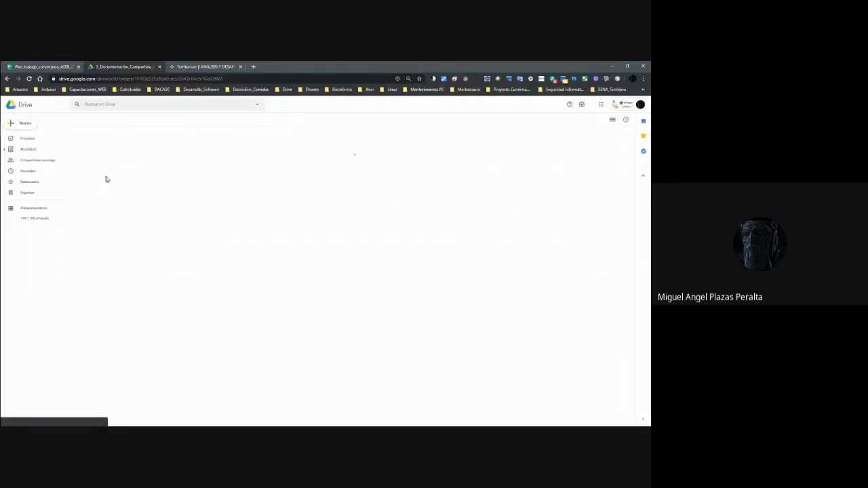
double_click(101, 147)
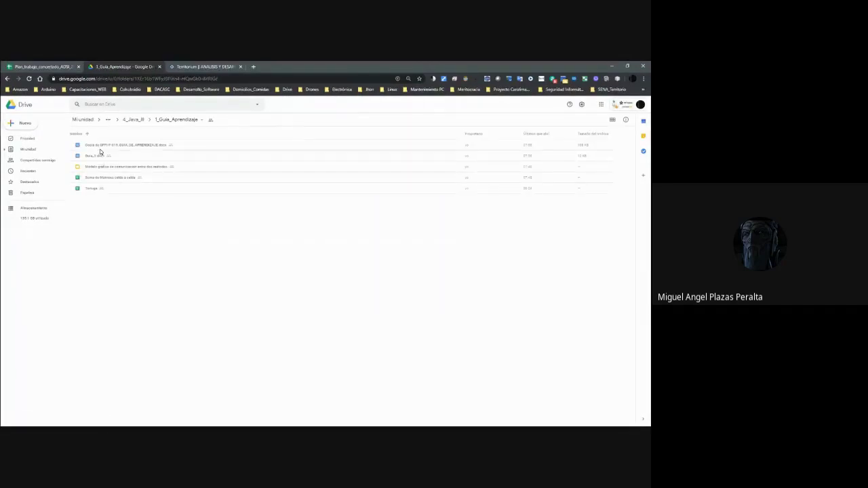
right_click(95, 189)
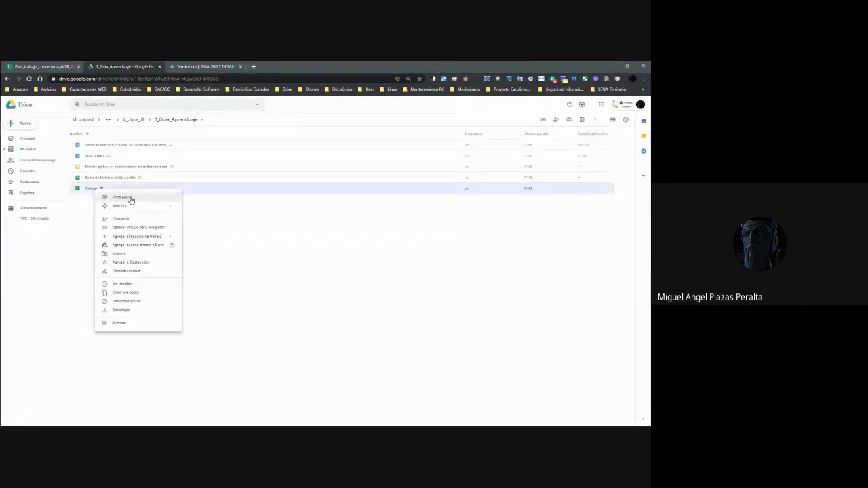
left_click(119, 196)
middle_click(220, 71)
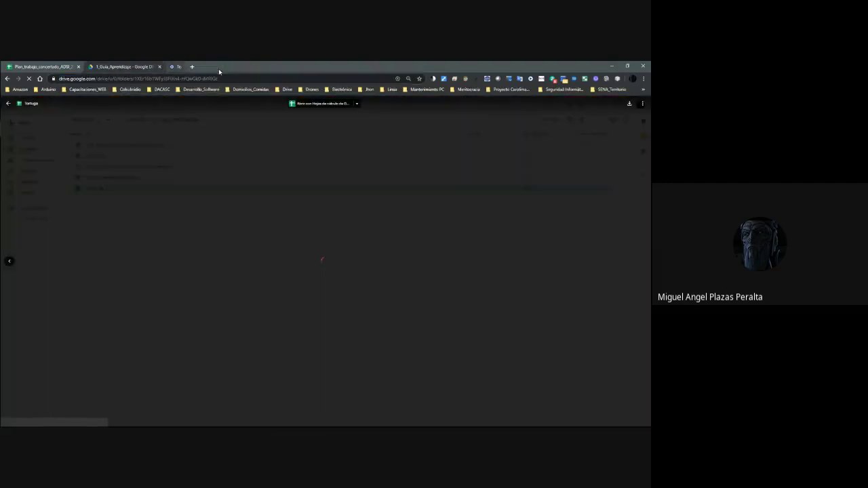
left_click(46, 68)
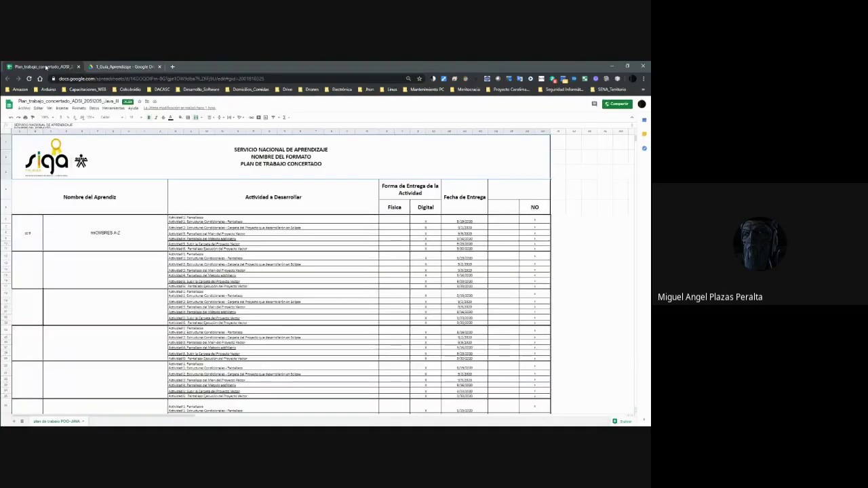
left_click(117, 67)
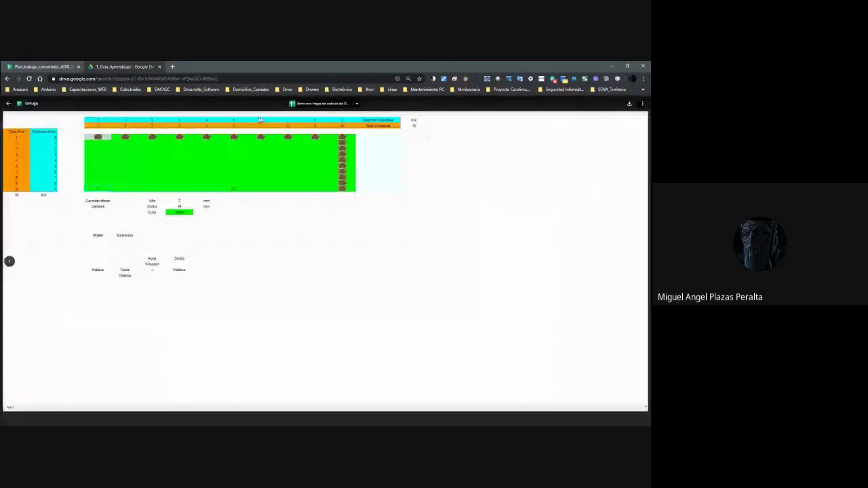
Open Tortuga in Google Sheets and snap the window to the left half.
left_click(330, 104)
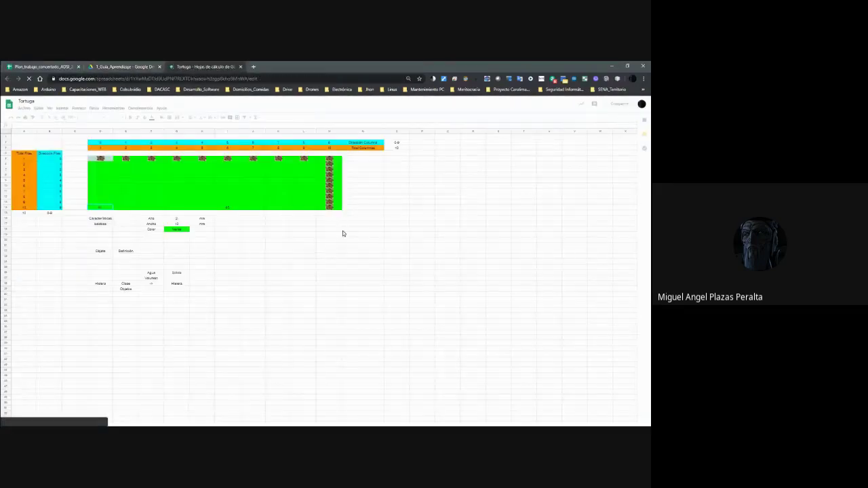
key("super+Left")
left_click(373, 236)
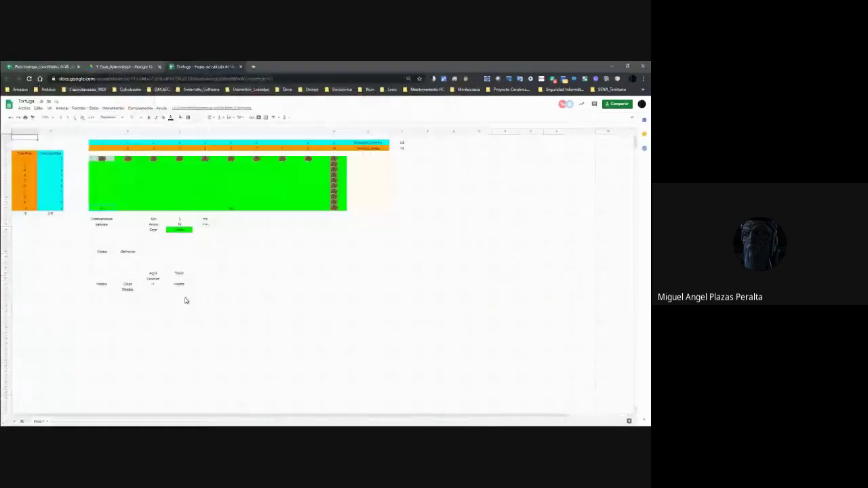
Enter Hielo below Hielera and list Frio and Solido as its characteristics.
left_click(108, 314)
type("=Hiel")
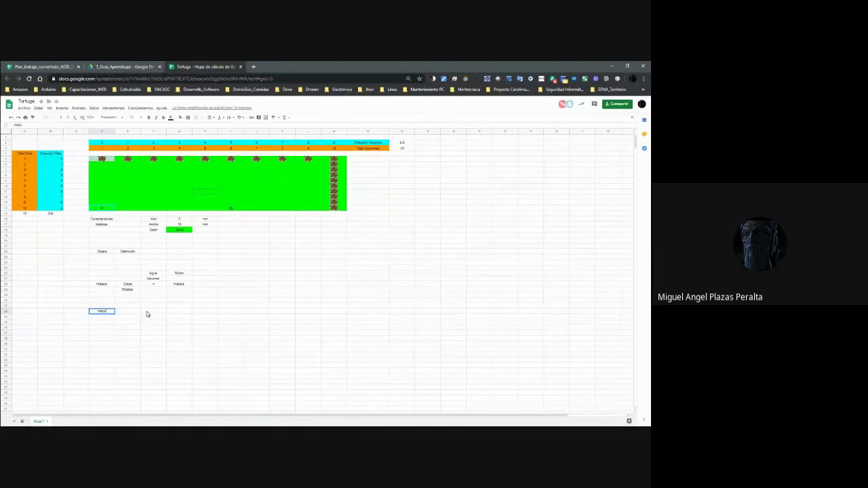
key("Tab")
left_click(147, 314)
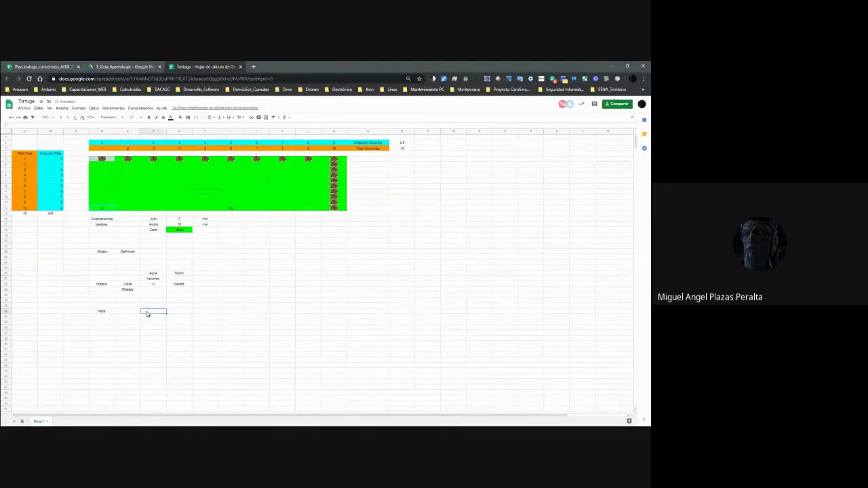
type("Frio")
key("Return")
left_click(146, 314)
type("Solido")
key("Return")
key("Right")
key("Right")
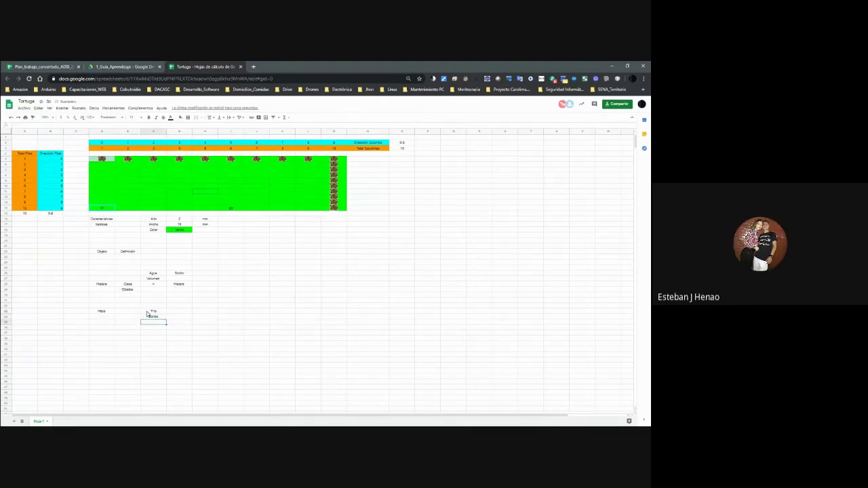
Close the Snipping Tool drawing without saving and add Blanco Nieve under Solido.
key("alt+Tab")
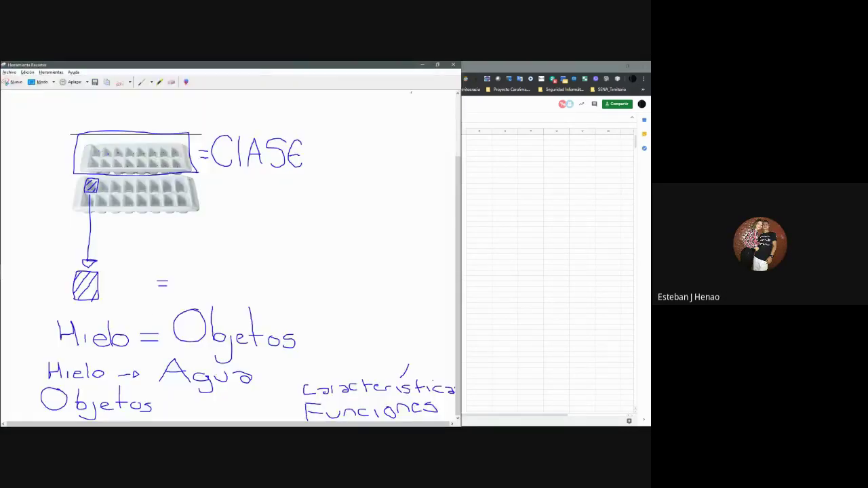
left_click(453, 64)
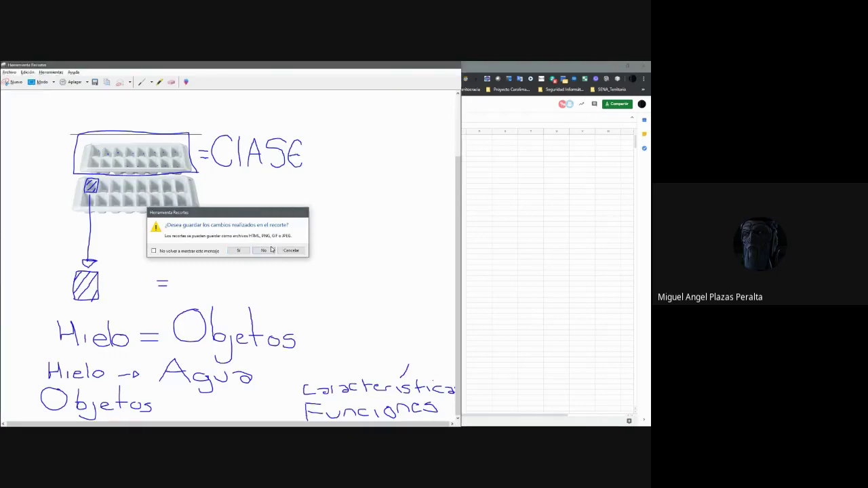
left_click(271, 250)
type("Blanco")
type(" Neu")
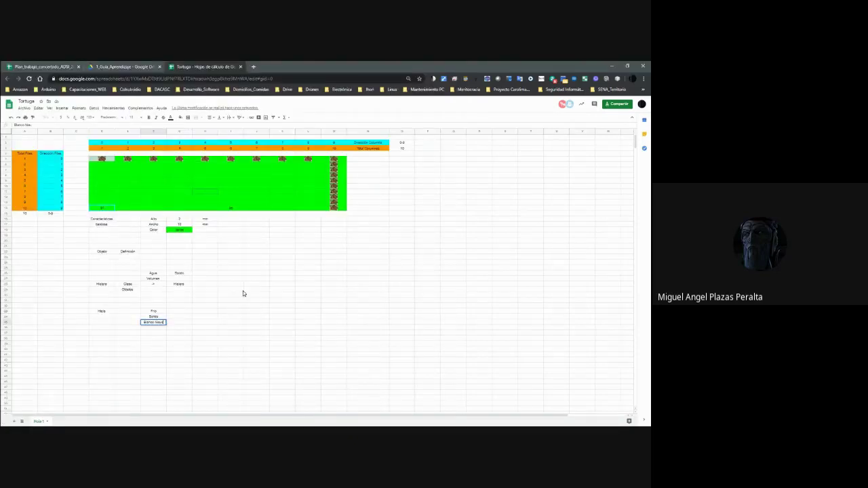
type("ve")
key("Return")
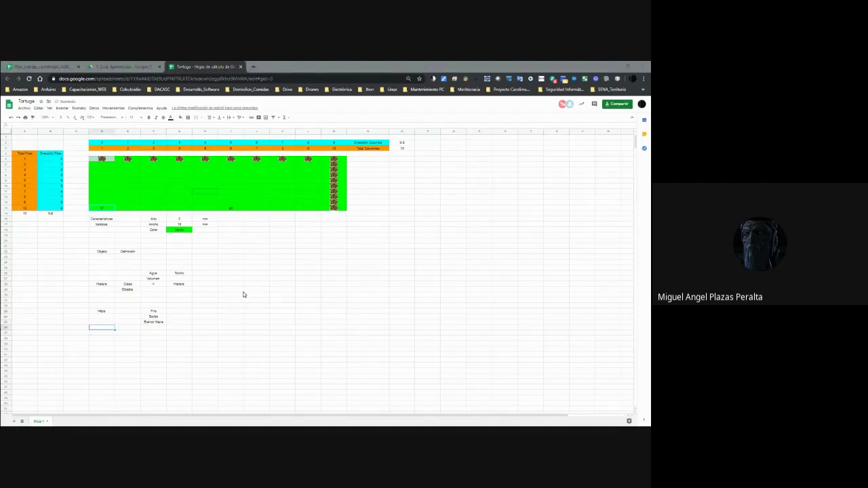
Dock Puntos_Positivos as a tab in the main browser window and close the extra tabs.
key("alt+Tab")
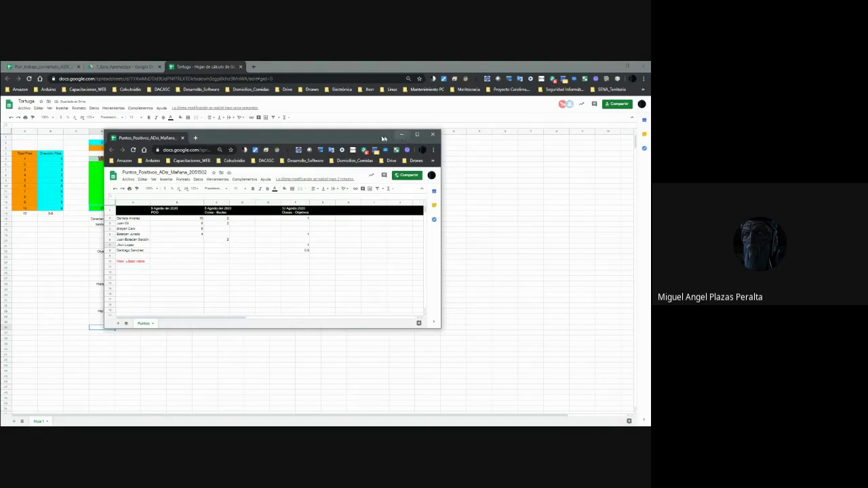
left_click_drag(155, 141, 289, 68)
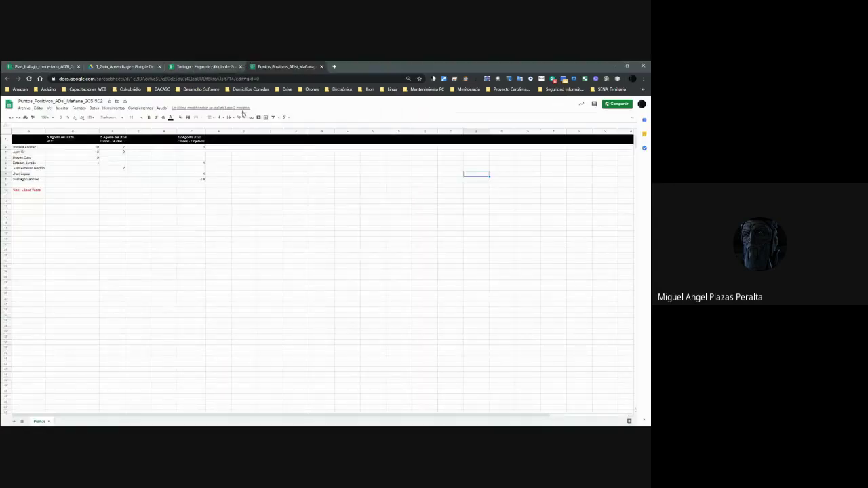
key("alt+Tab")
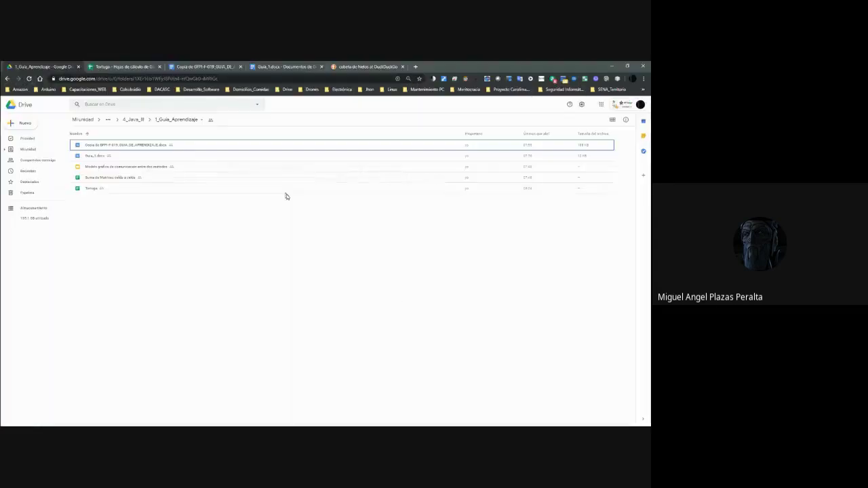
left_click(348, 66)
key("ctrl+w")
key("ctrl+w")
key("ctrl+w")
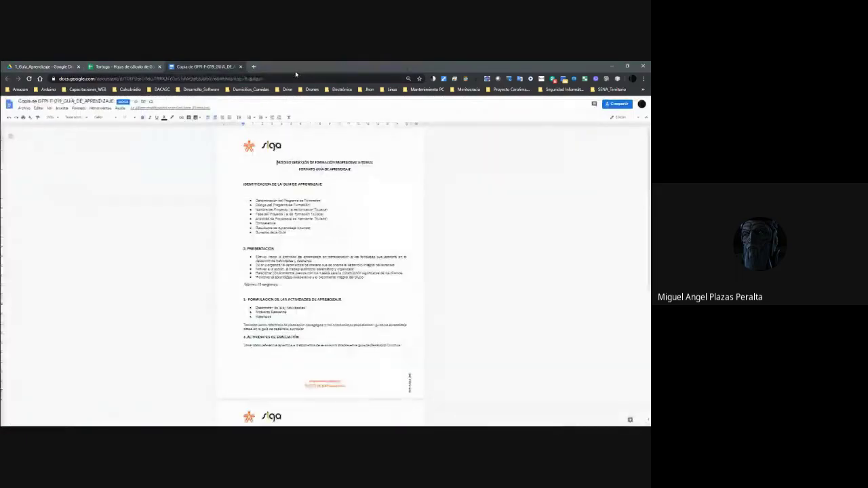
key("ctrl+w")
key("ctrl+w")
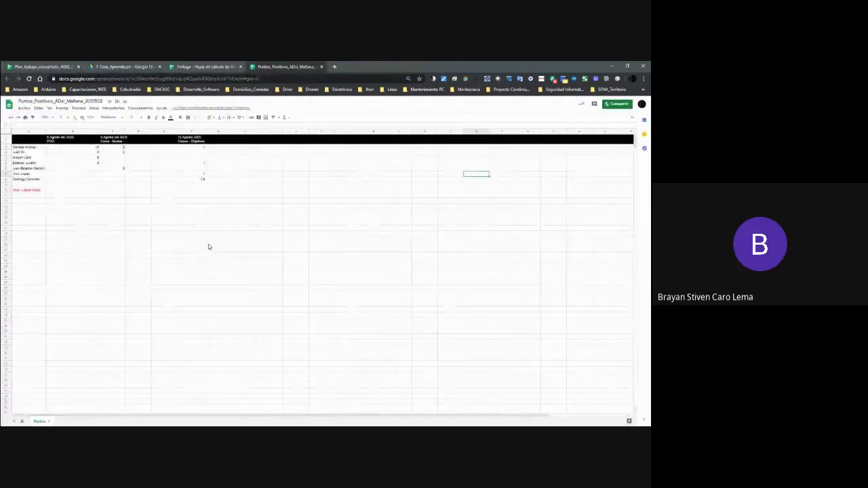
left_click(204, 66)
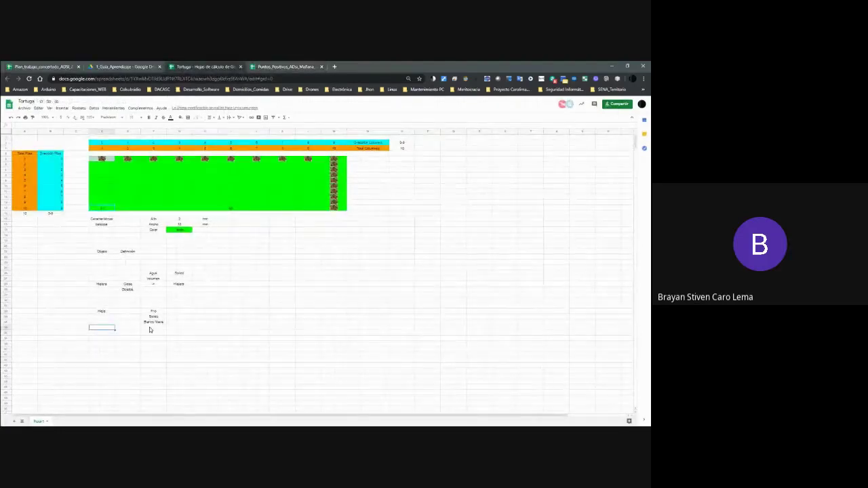
Select the cell below Hielo in Tortuga and close the Territorium window.
left_click(151, 329)
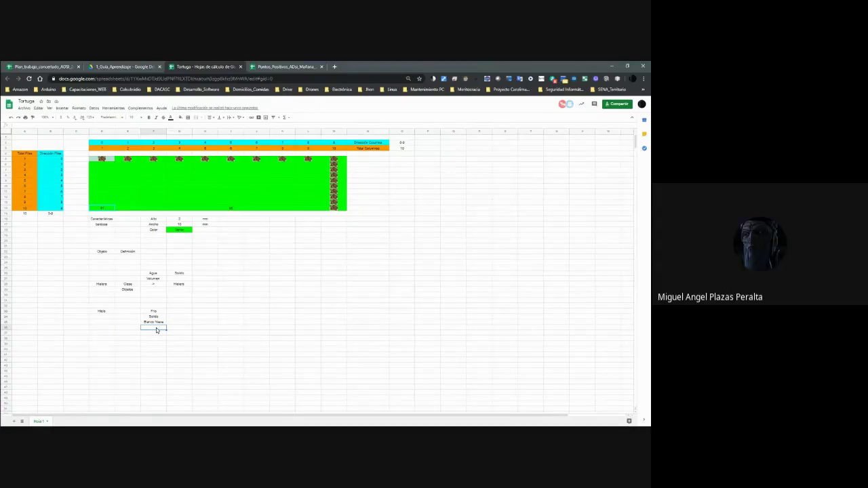
key("alt+Tab")
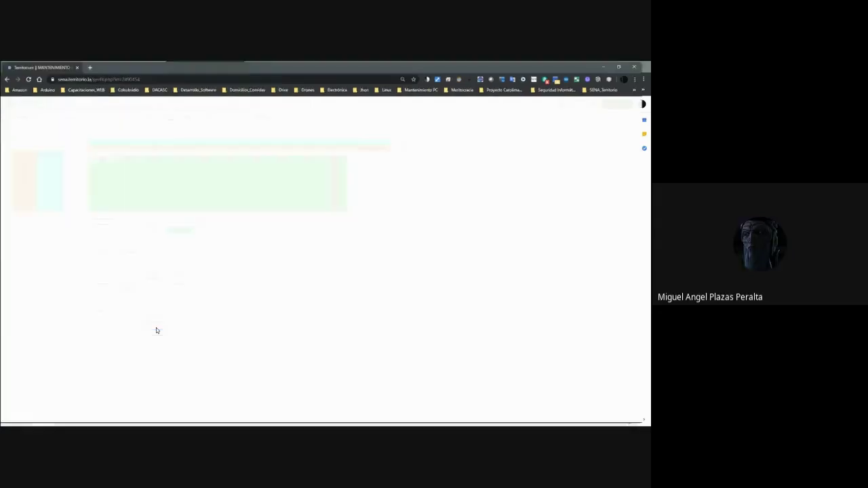
left_click(633, 67)
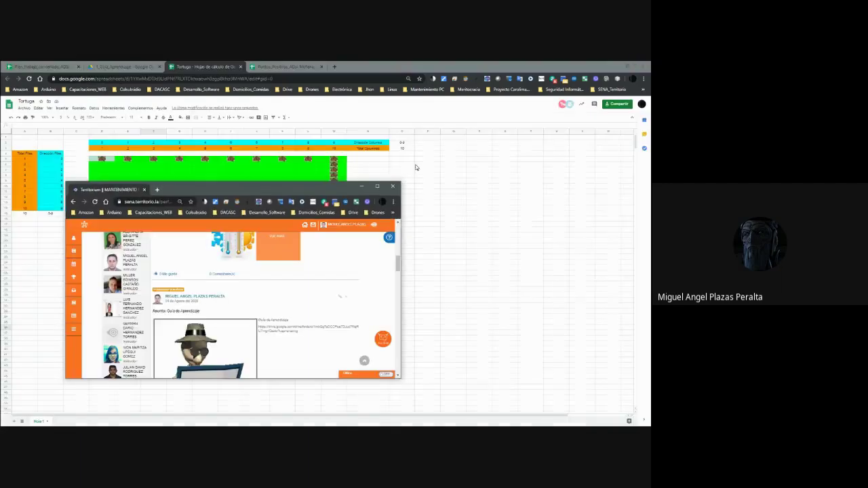
left_click(399, 185)
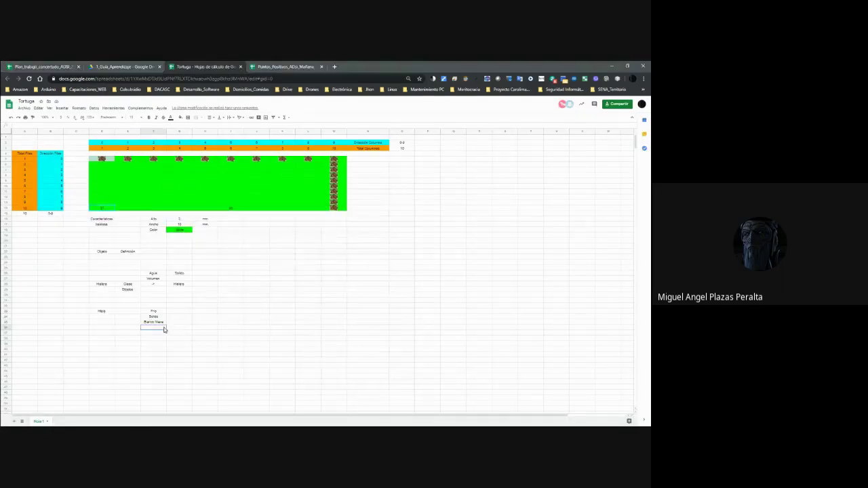
Zoom the Tortuga sheet to 200%.
left_click(52, 120)
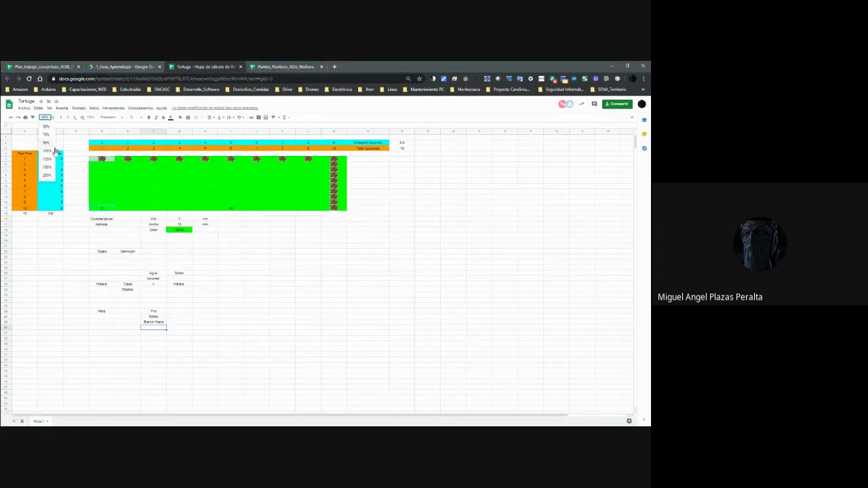
left_click(43, 177)
scroll(318, 366, "down", 5)
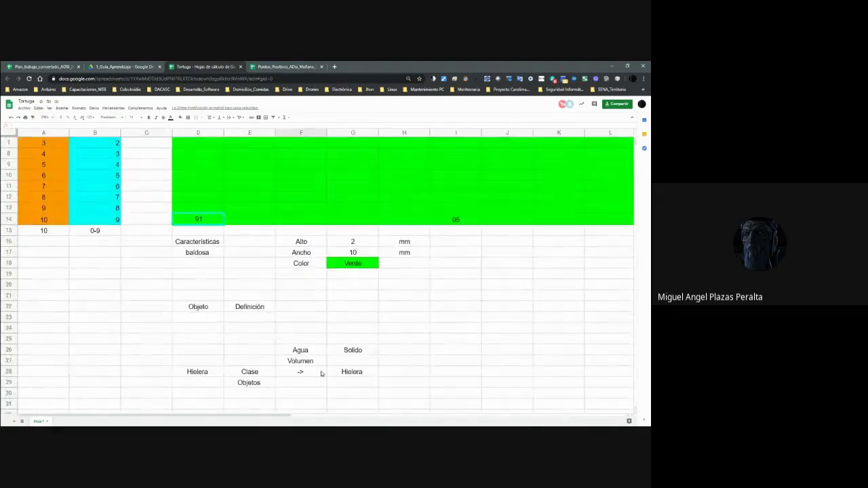
Add Ancho, Largo and Alto under Blanco Nieve and start a Dimensiones label in E37.
left_click(314, 365)
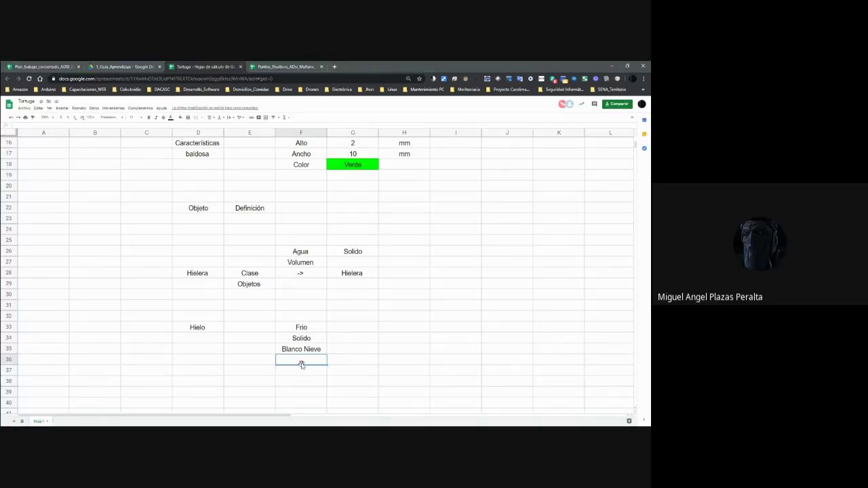
type("Ancho")
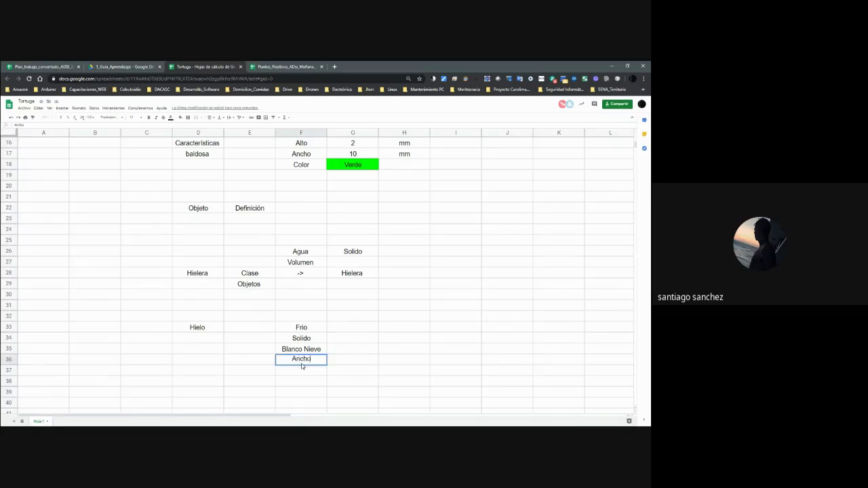
key("Return")
type("Largo")
key("Return")
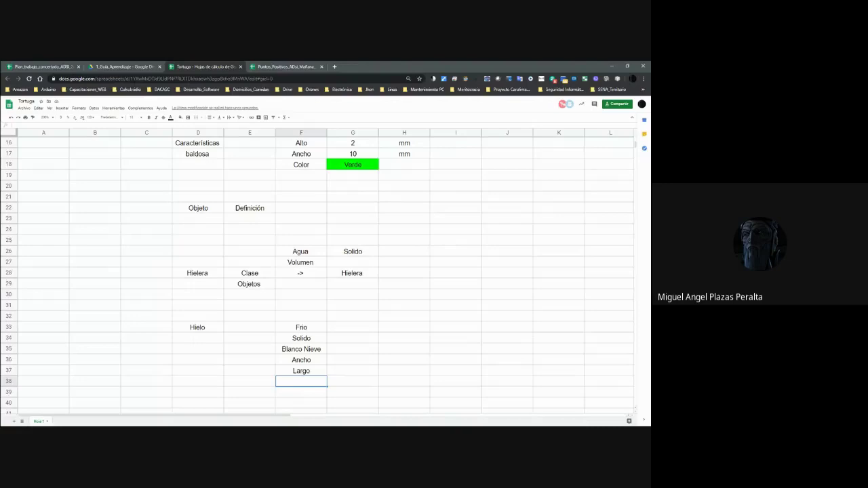
left_click(306, 382)
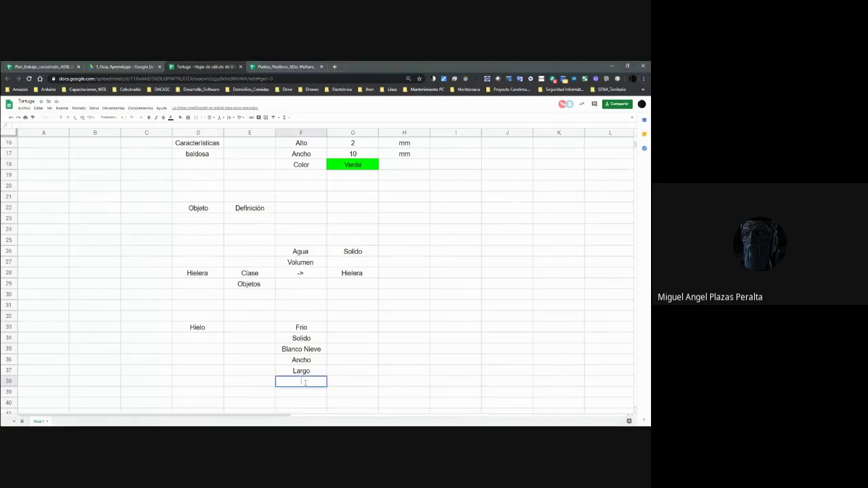
type("Alto")
key("Return")
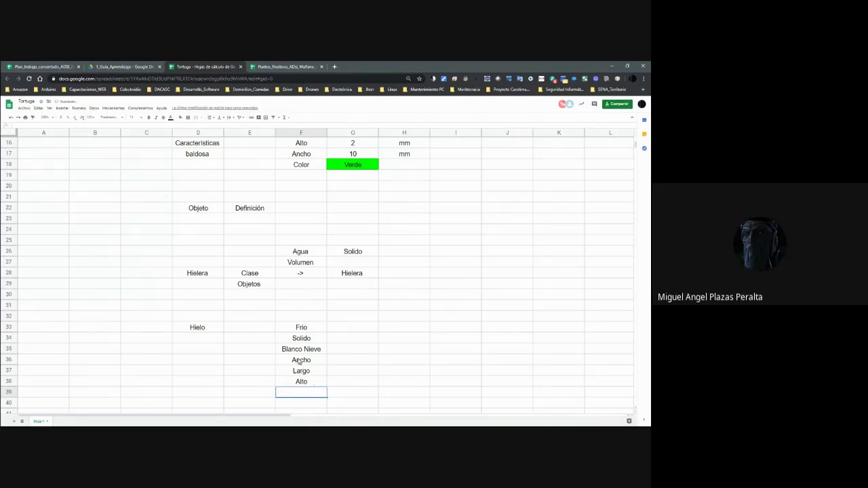
left_click(250, 371)
type("Dimensiones")
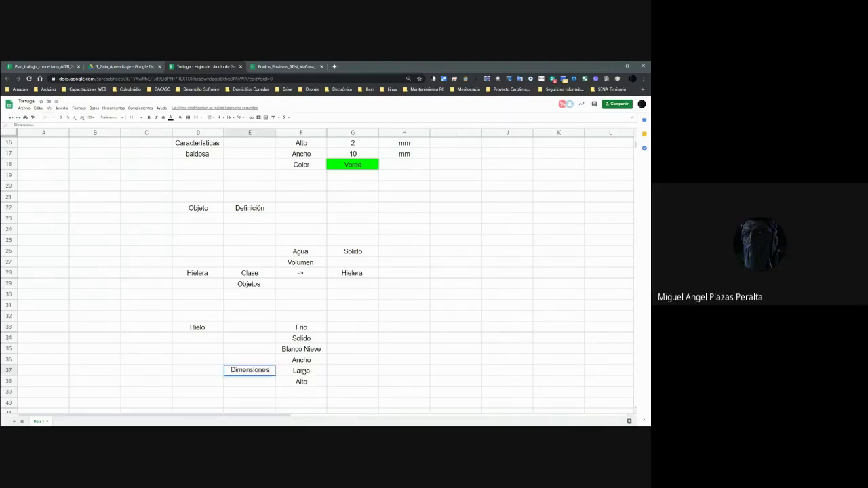
Label Hielo's rows Dimensiones, Color, Temperatura and Estado Solido in column E.
key("Up")
key("Up")
key("Up")
key("Down")
type("Color")
key("Up")
key("Up")
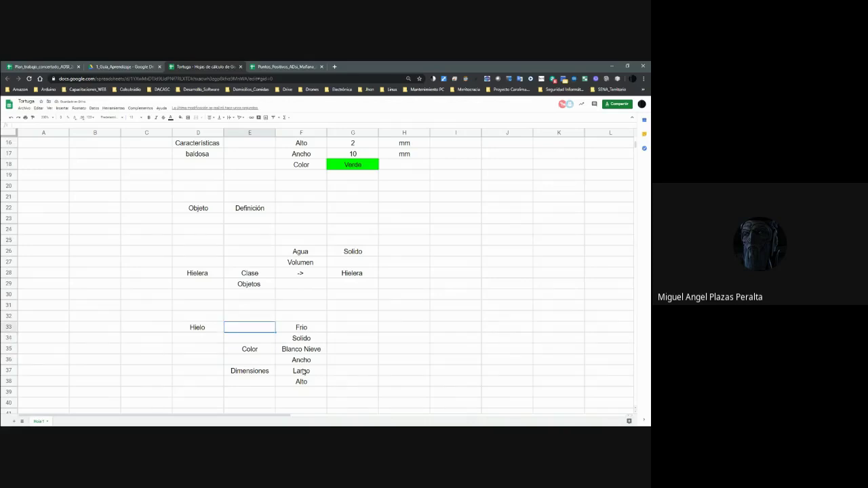
type("Temperat")
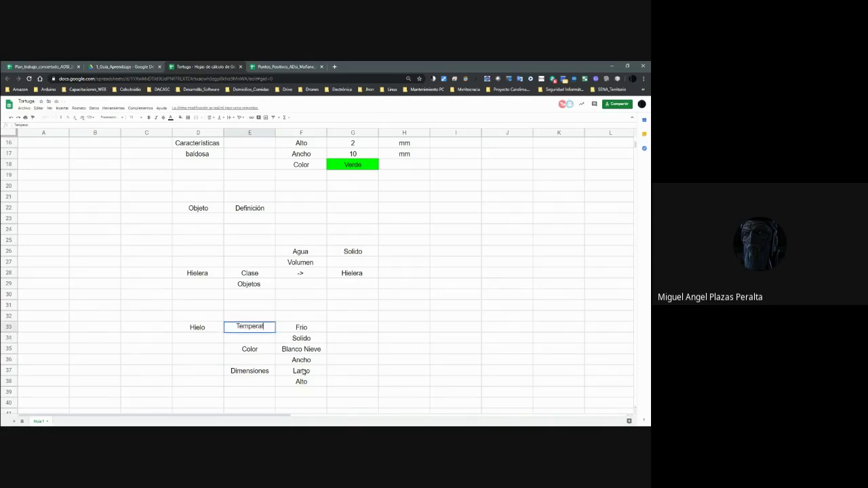
type("ura")
key("Return")
type("Est")
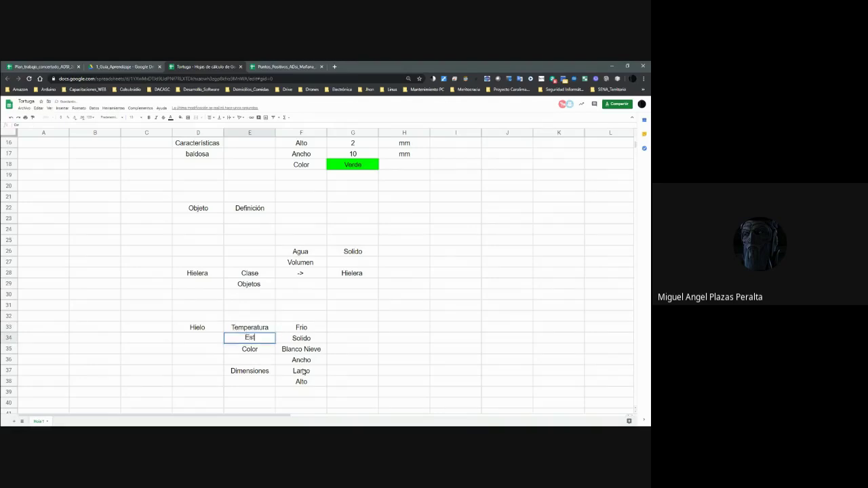
type("ado Solido")
key("Return")
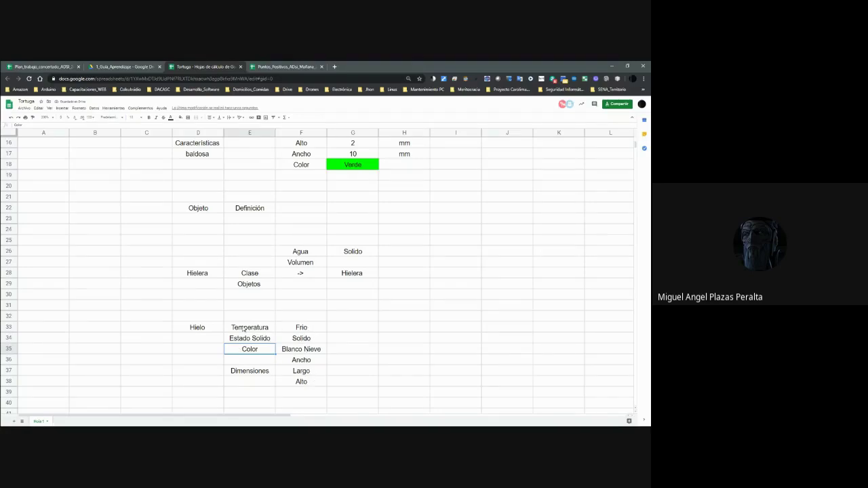
Add the headings Características in H34 and Funciones in H36.
left_click(411, 339)
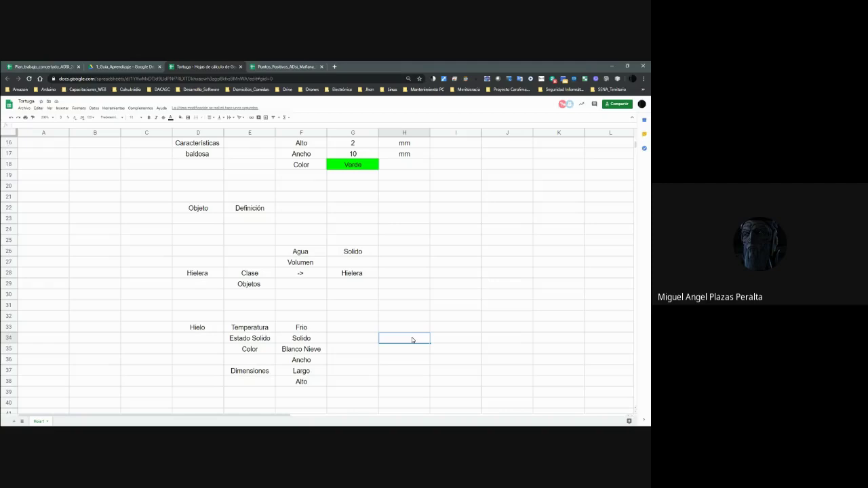
type("Características")
key("Return")
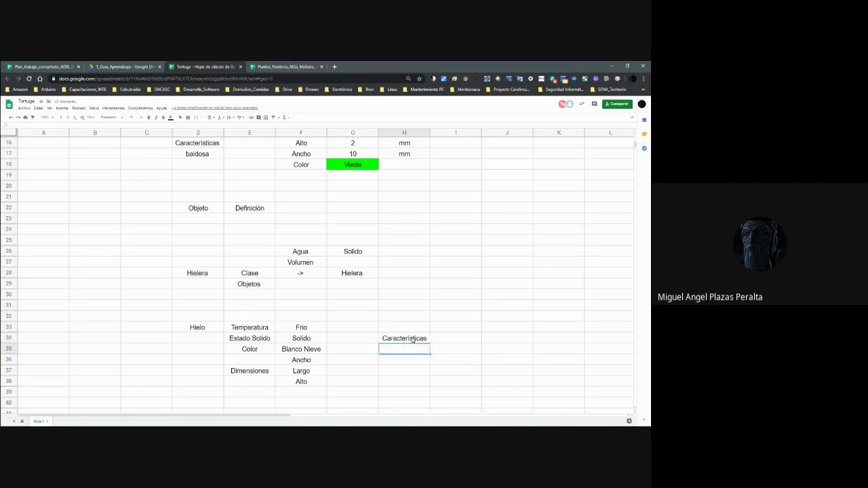
key("Down")
type("unciones")
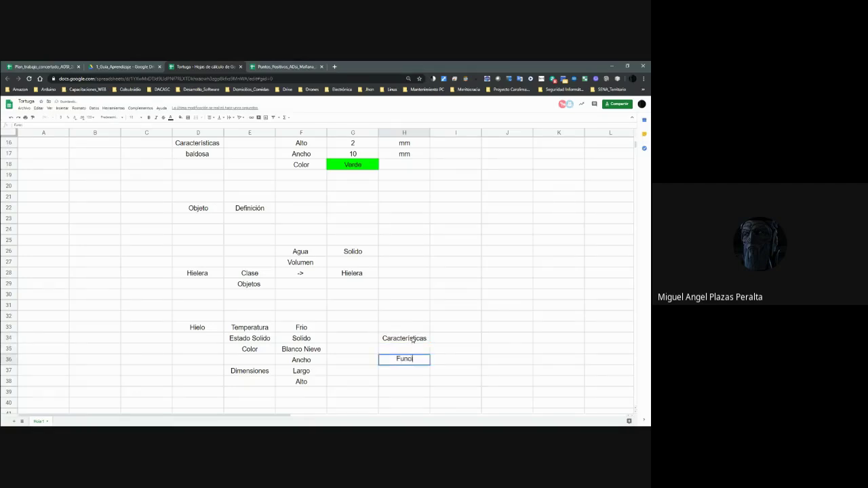
key("Return")
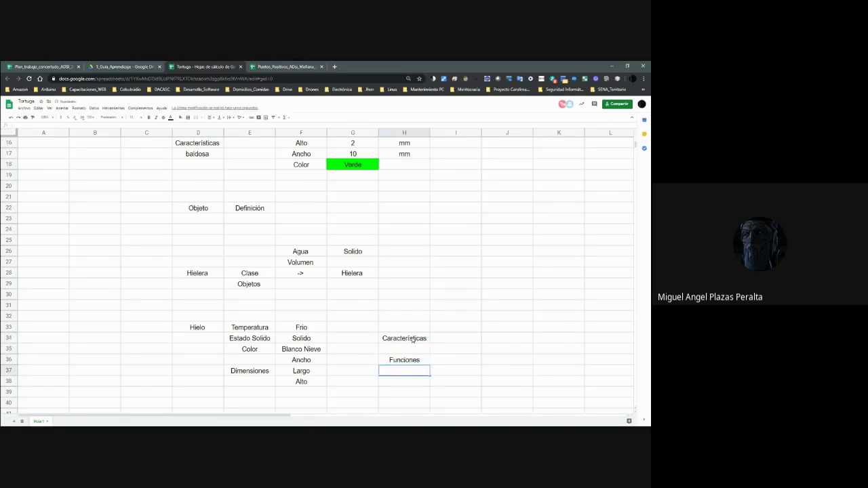
scroll(412, 341, "down", 1)
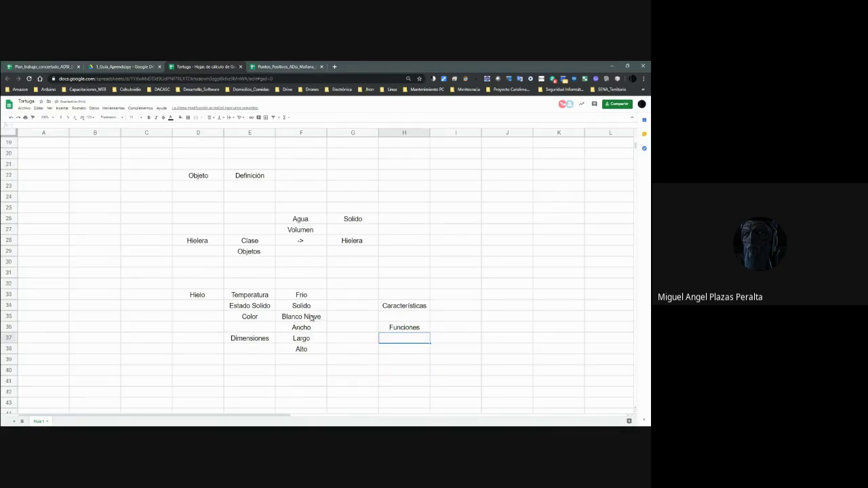
Give the Hielo table E33:F38 green borders around every cell.
left_click_drag(246, 299, 302, 350)
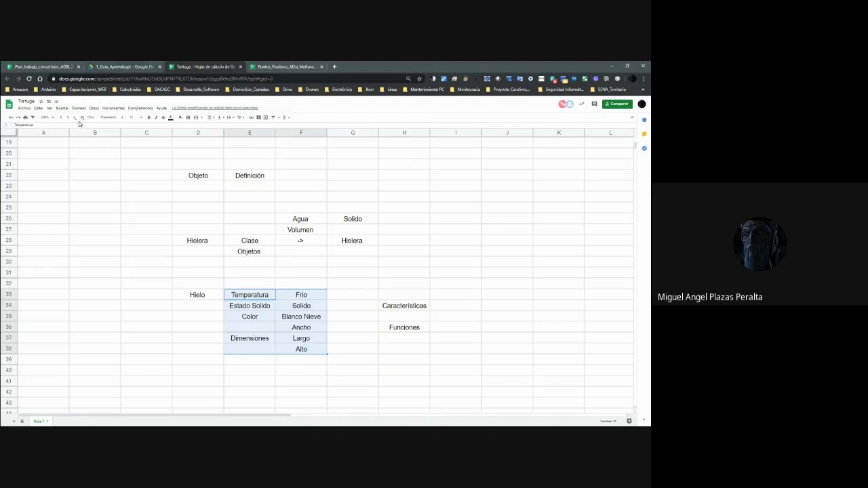
left_click(188, 118)
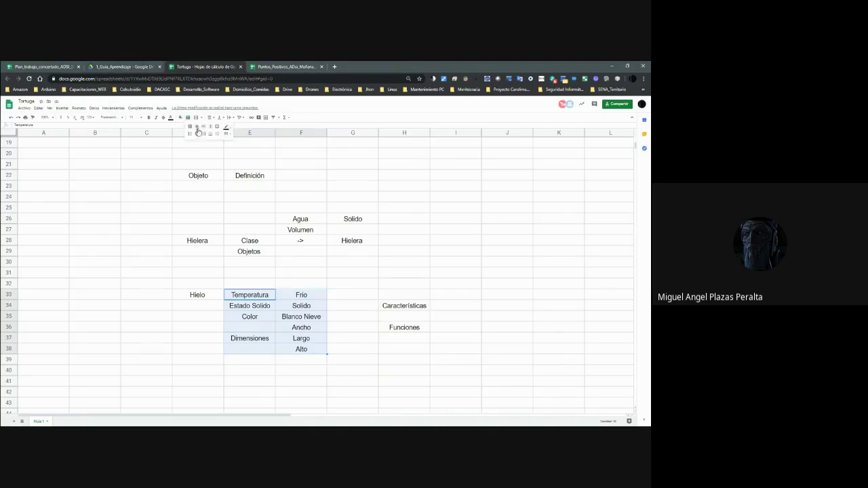
left_click(217, 127)
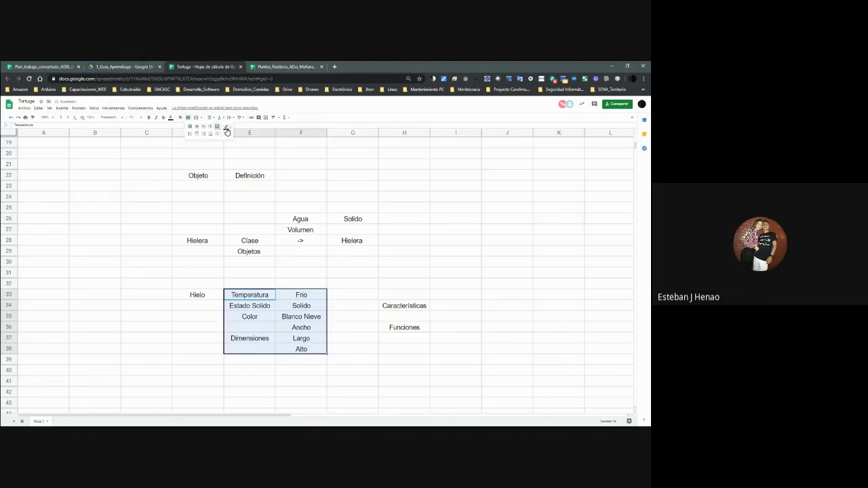
left_click(228, 131)
left_click(248, 151)
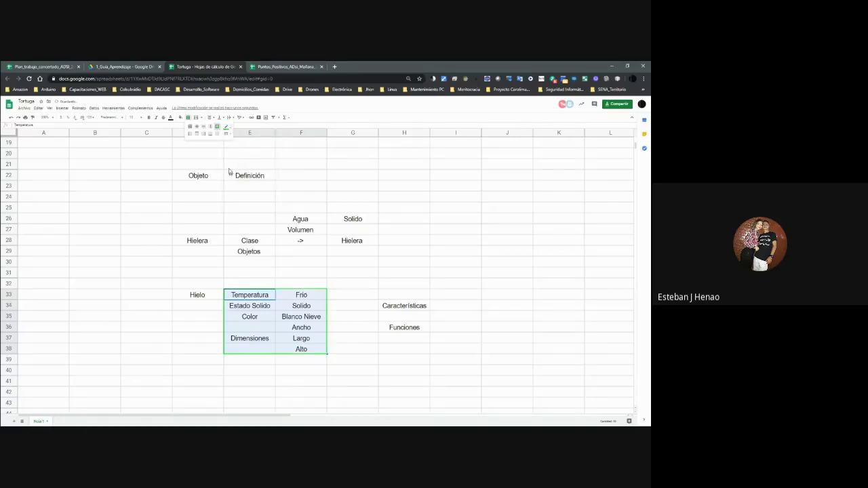
left_click(190, 127)
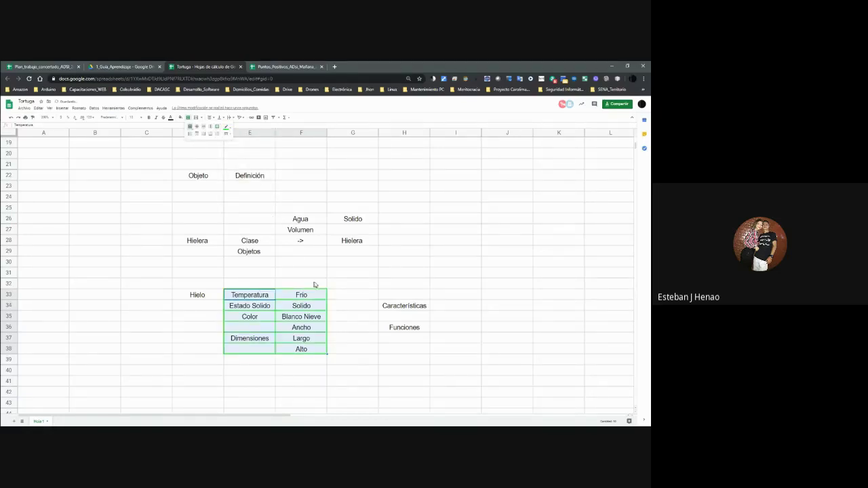
left_click(358, 317)
Merge the Hielo table cells, accepting the warning, and add a dark outer border.
left_click(269, 299)
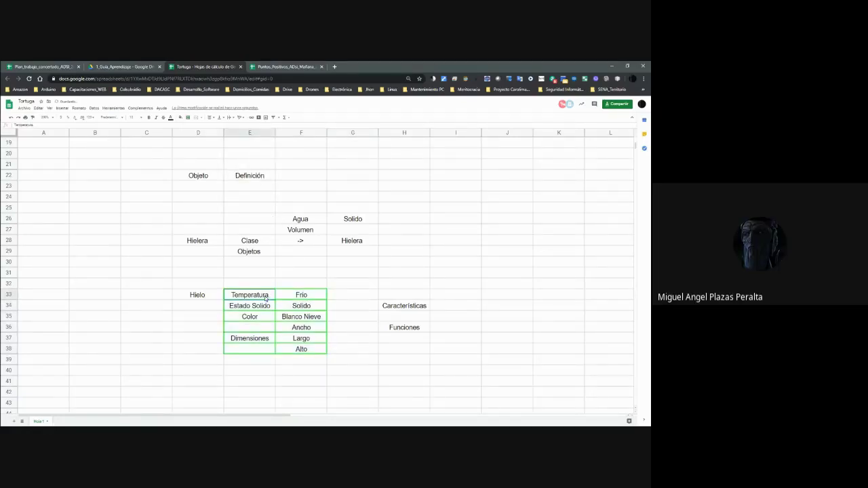
left_click(320, 348, "shift")
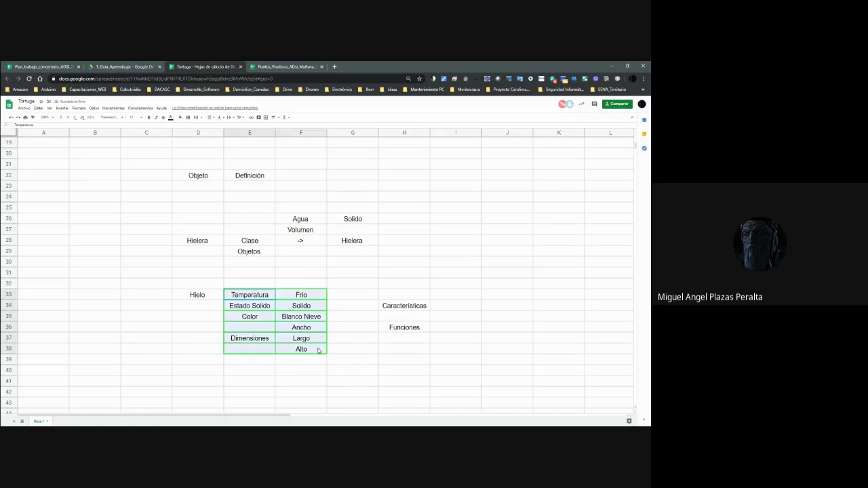
left_click(192, 118)
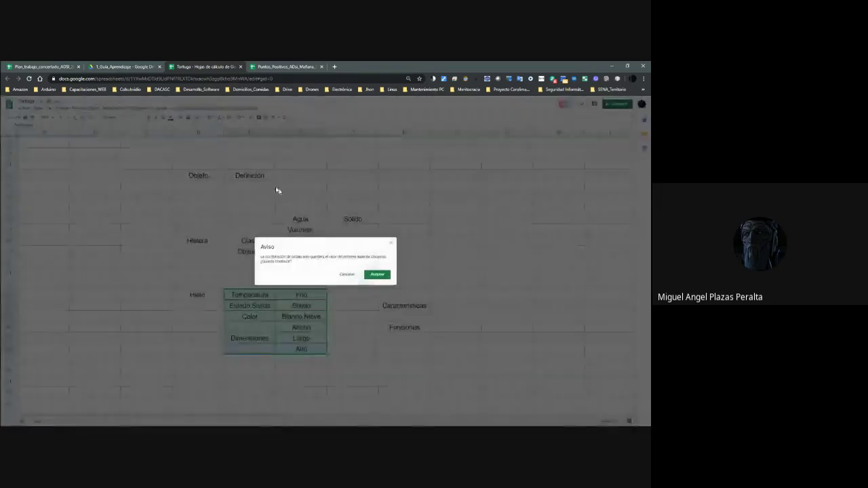
left_click(375, 274)
left_click(187, 118)
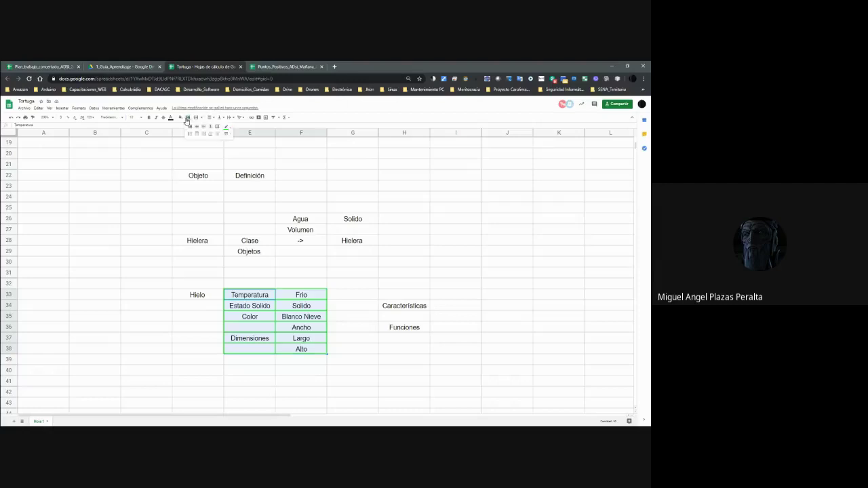
left_click(225, 127)
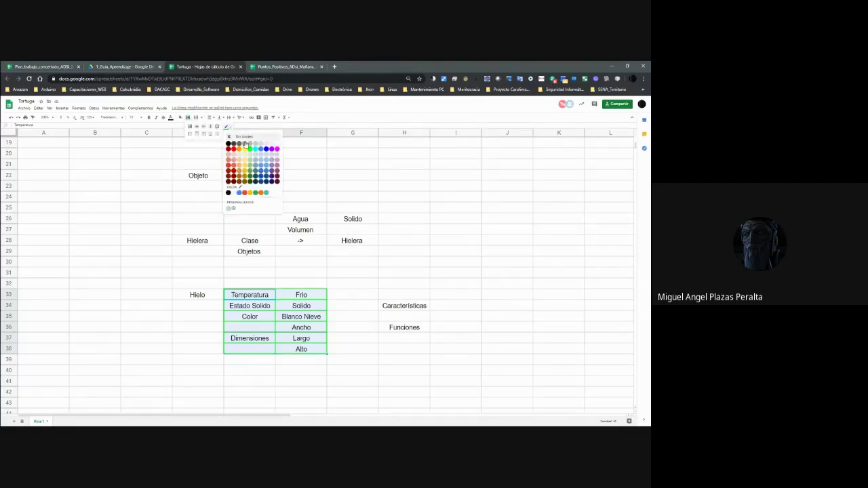
left_click(229, 144)
left_click(217, 127)
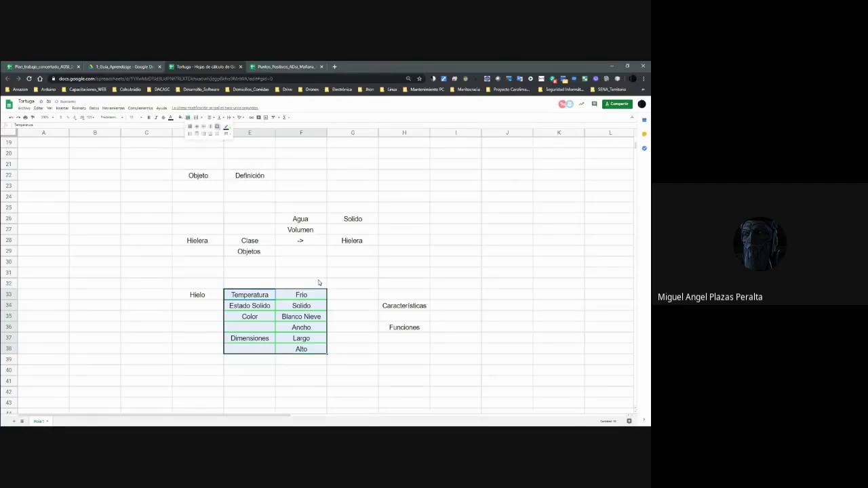
Put a -> arrow in G34 pointing to Características.
left_click(337, 296)
left_click(388, 309)
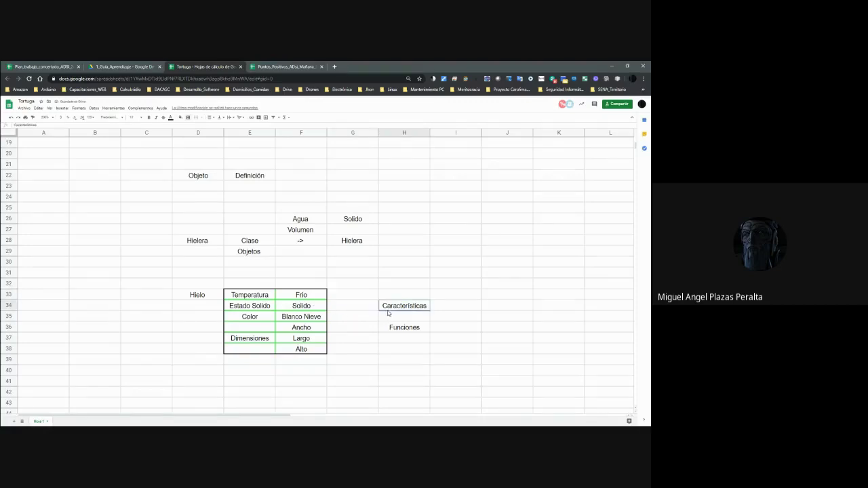
double_click(358, 310)
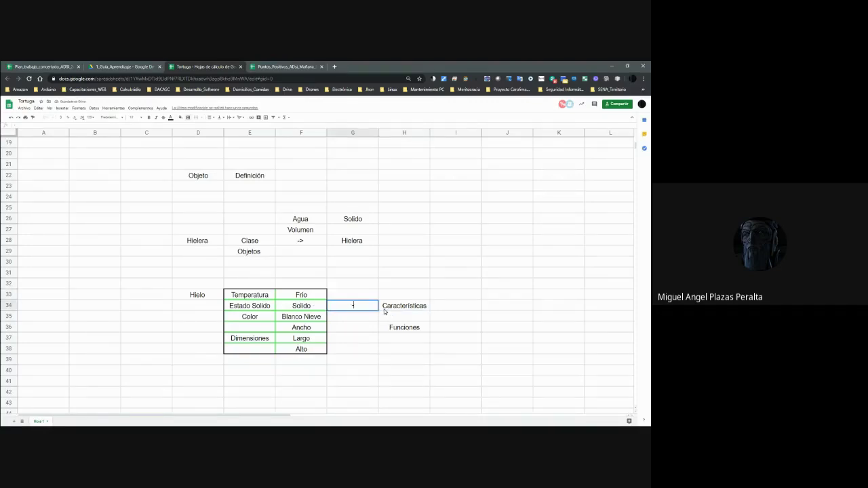
type("->")
key("Return")
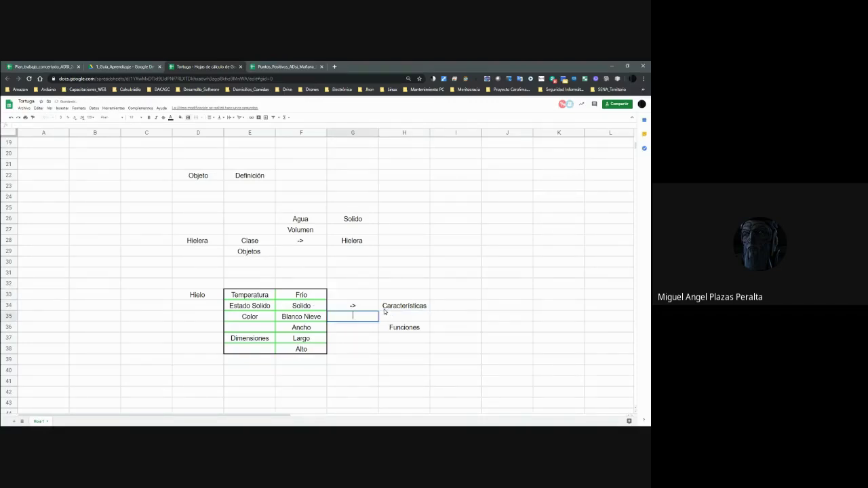
scroll(408, 321, "down", 1)
key("Down")
key("Down")
key("Down")
scroll(409, 316, "down", 1)
left_click(401, 266)
left_click_drag(401, 266, 409, 330)
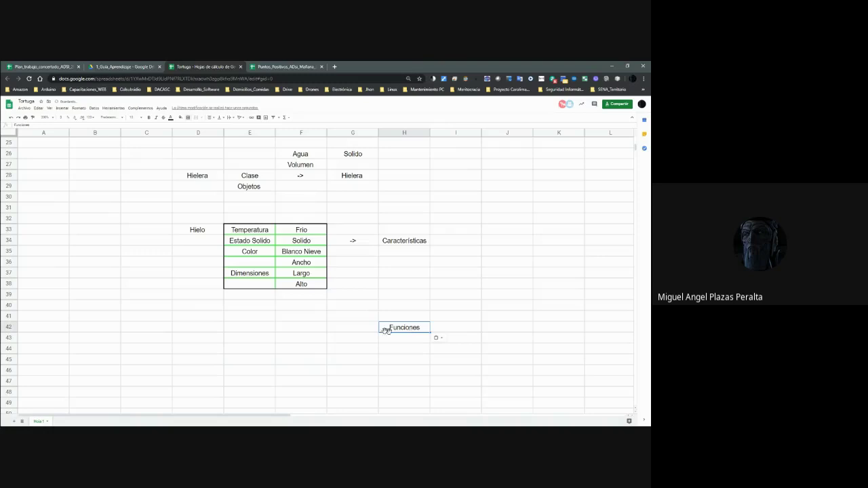
left_click(344, 329)
type("->")
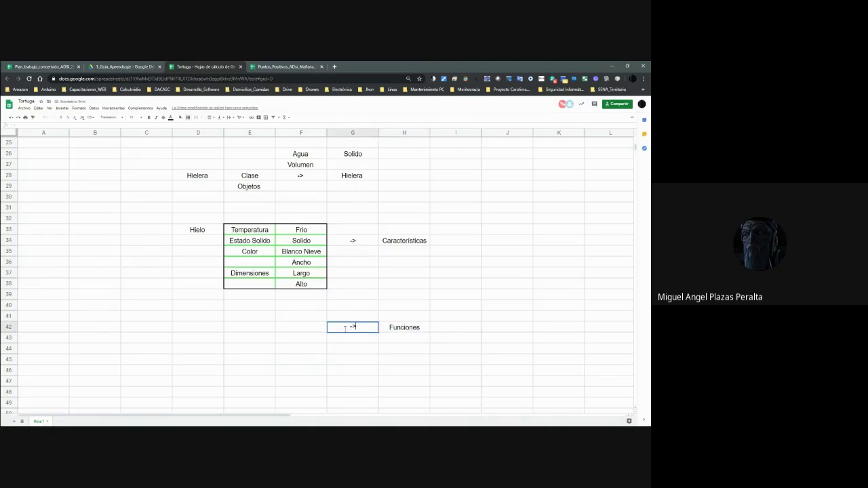
left_click(250, 334)
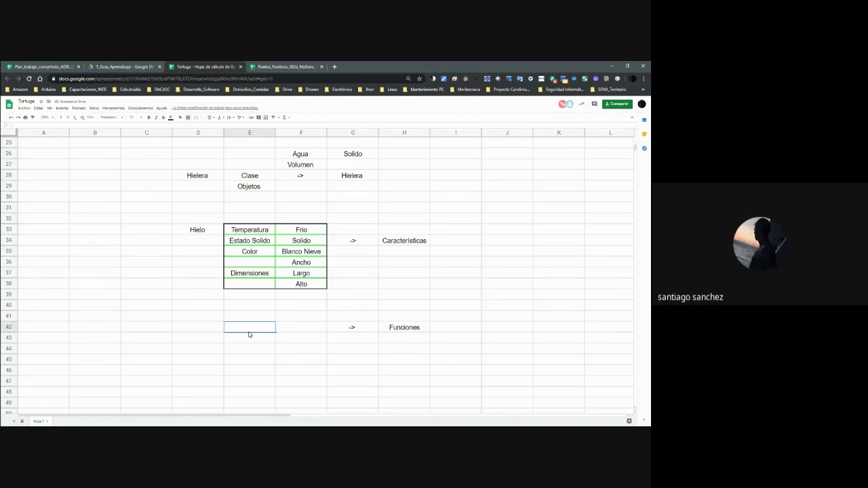
type("Enfriar")
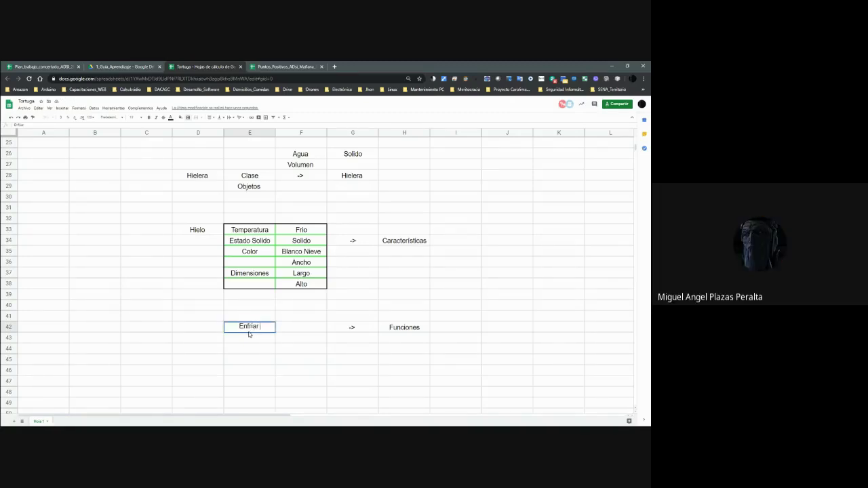
left_click(249, 333)
key("Right")
key("Right")
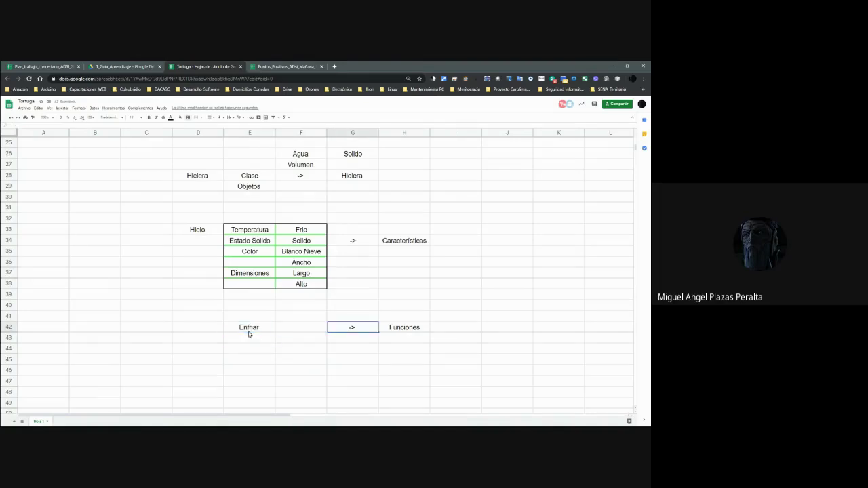
key("Left")
key("Left")
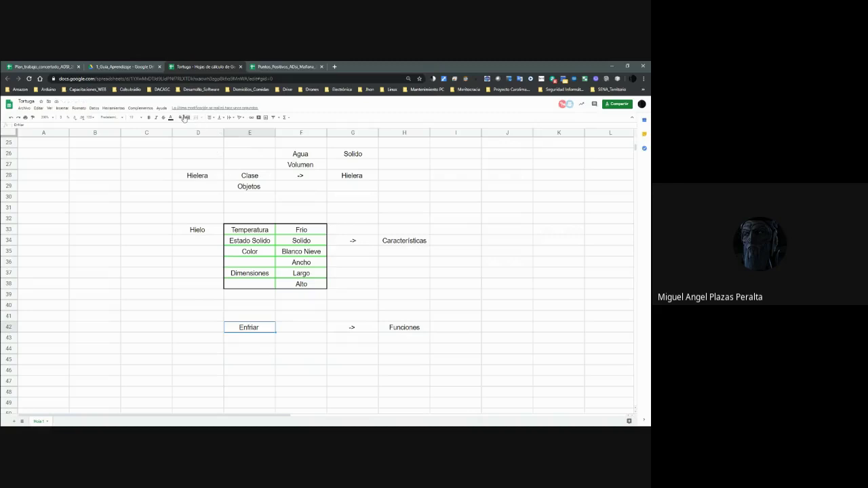
left_click(190, 121)
left_click(218, 128)
left_click(299, 317)
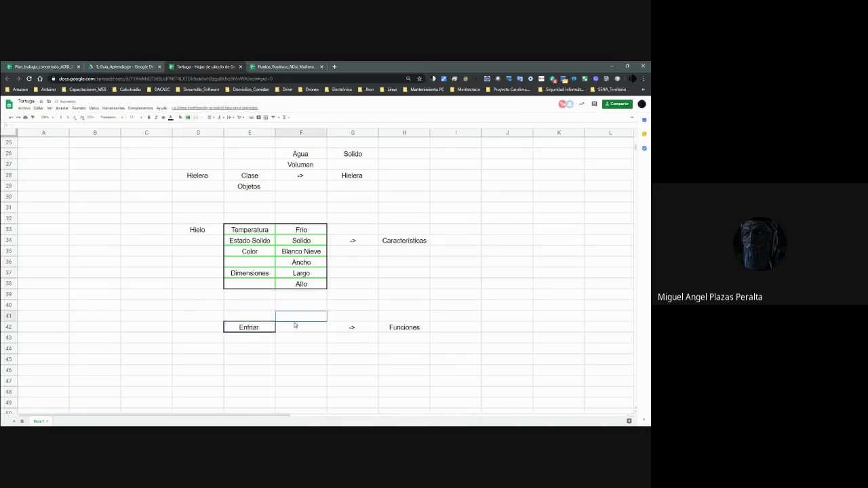
left_click(403, 330)
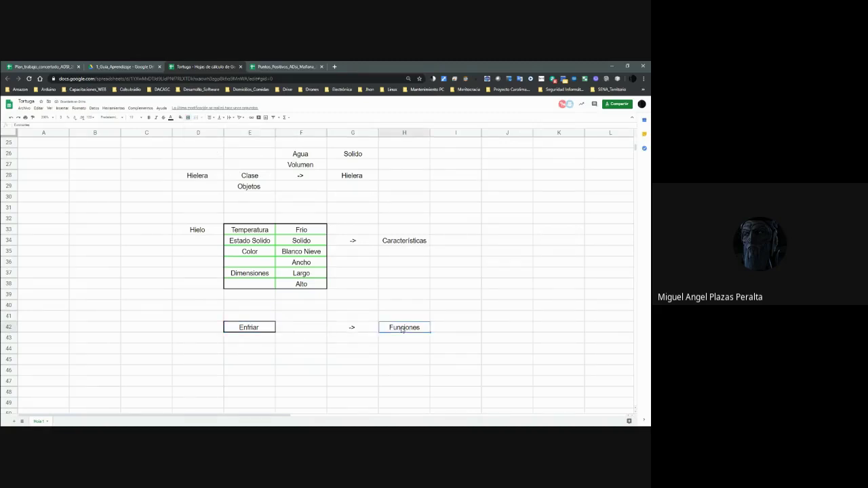
left_click(398, 239)
left_click(208, 239)
left_click(203, 233)
Enter Objeto in B33 and Hielo in C33, clearing the old D33 label.
left_click(97, 235)
type("Objeto")
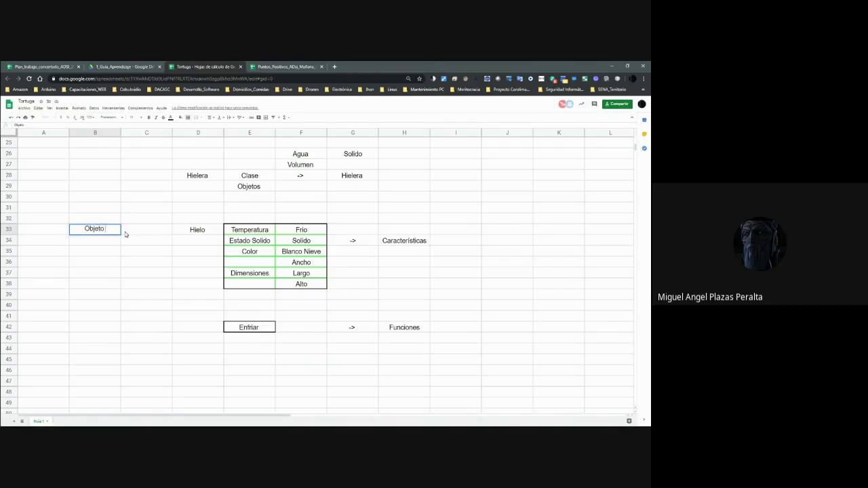
key("Tab")
type("Hielo")
key("Tab")
key("Delete")
Frame C33 and B33 each with a red outer border.
left_click(145, 234)
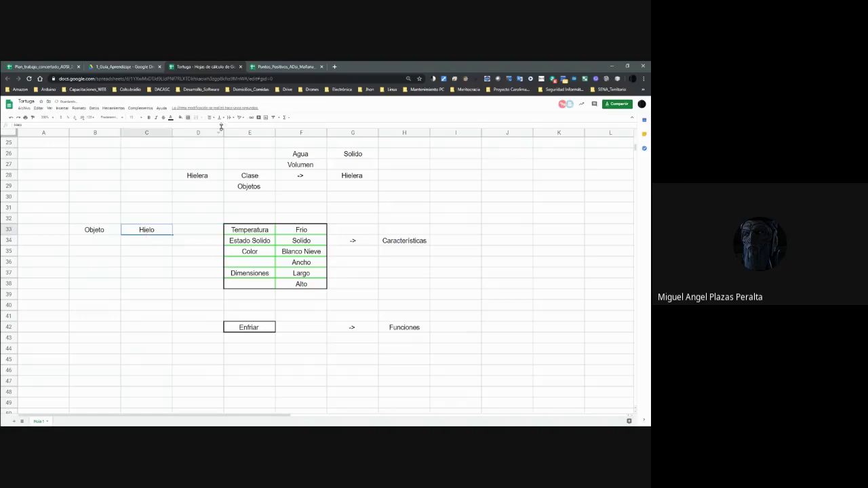
left_click(188, 118)
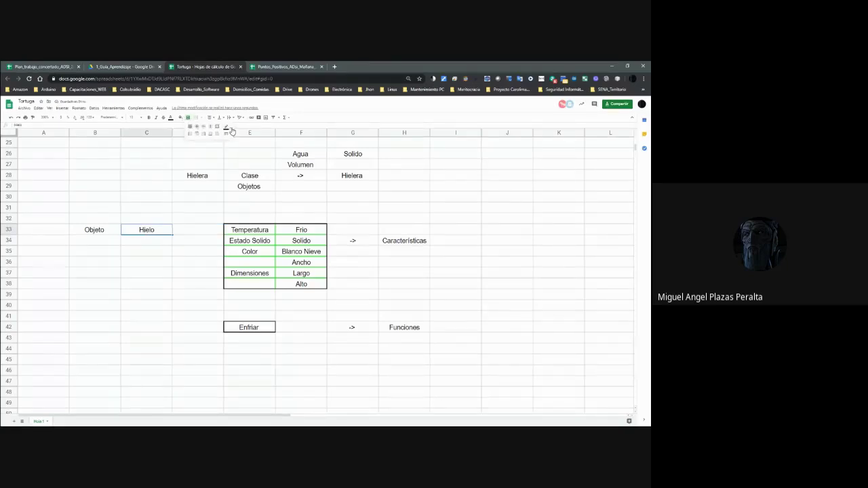
left_click(230, 127)
left_click(233, 150)
left_click(211, 133)
left_click(112, 226)
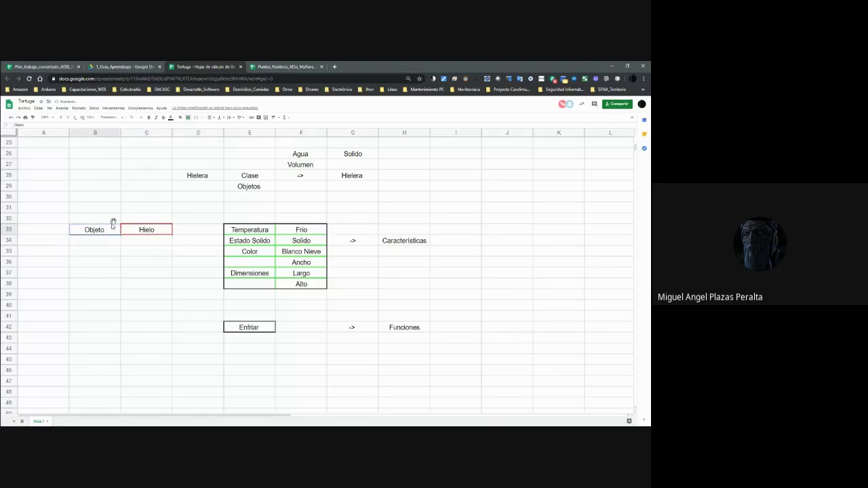
left_click(188, 119)
left_click(219, 131)
scroll(256, 249, "up", 1)
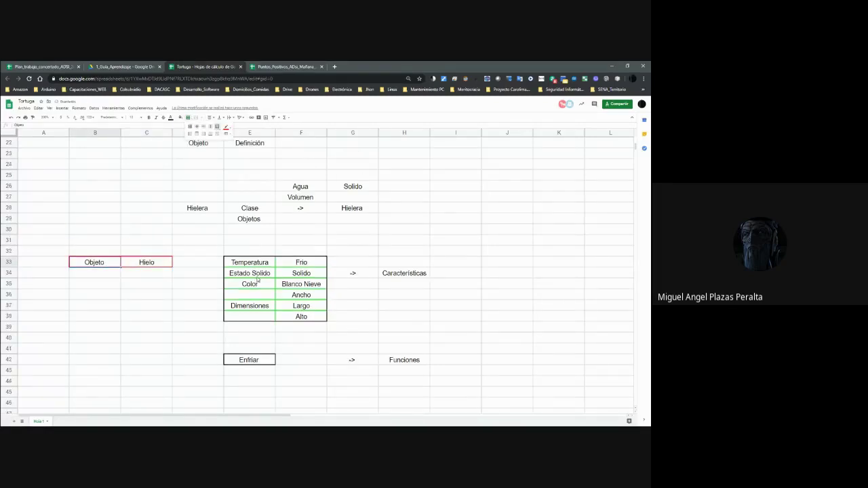
scroll(258, 278, "up", 4)
scroll(221, 186, "up", 3)
left_click(216, 189)
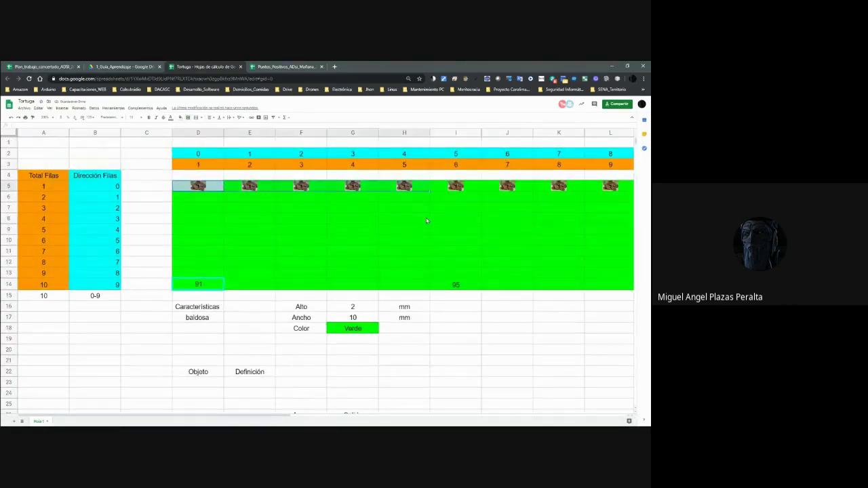
scroll(426, 221, "right", 2)
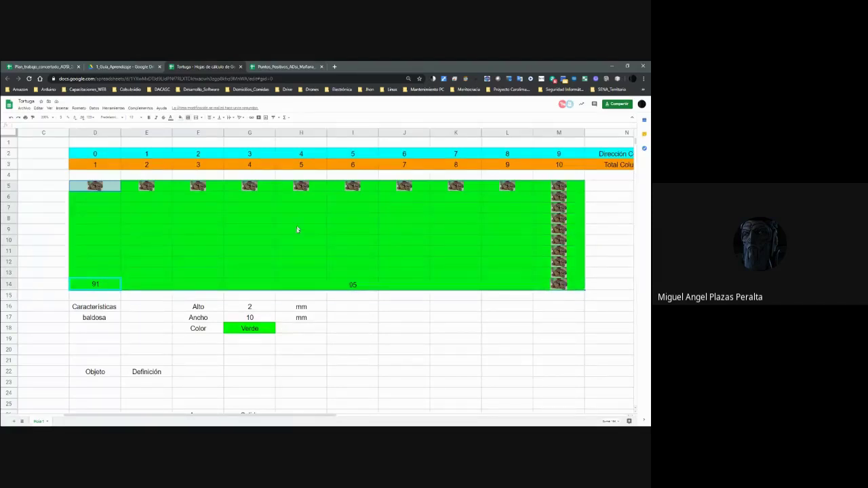
scroll(297, 230, "down", 5)
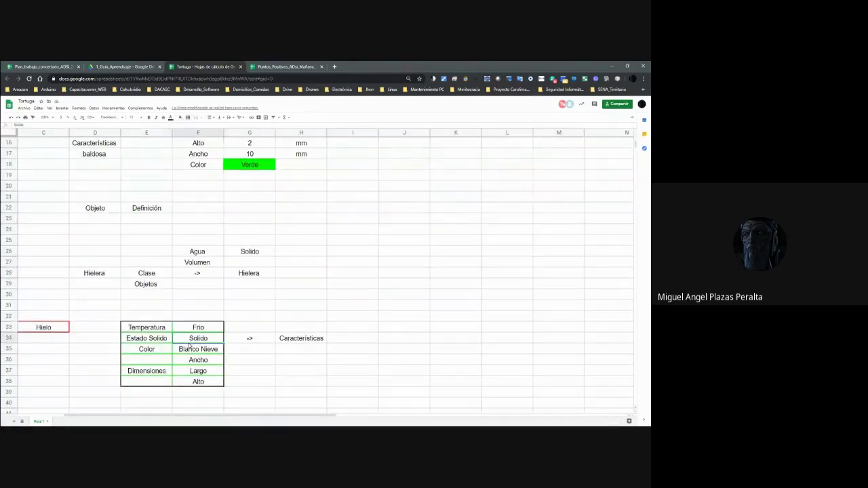
key("Left")
key("Left")
key("Left")
key("Left")
key("Up")
key("Right")
key("Left")
key("Left")
key("Right")
key("Right")
key("Right")
key("Right")
key("Left")
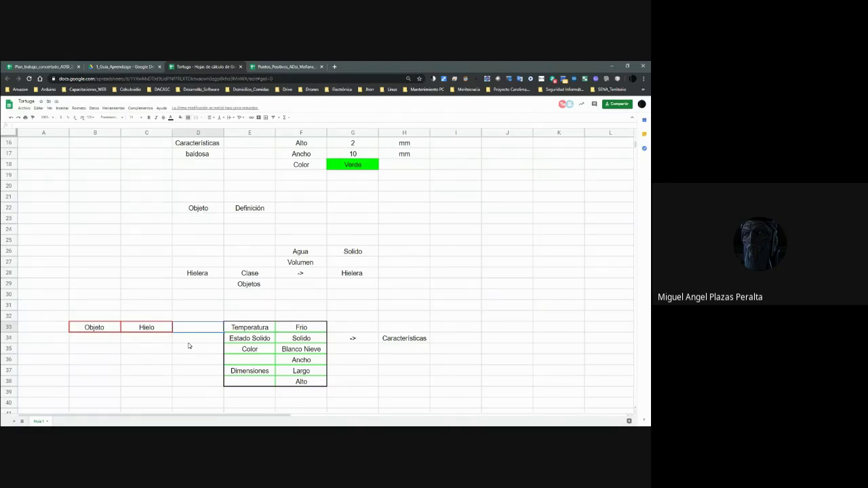
left_click(116, 331)
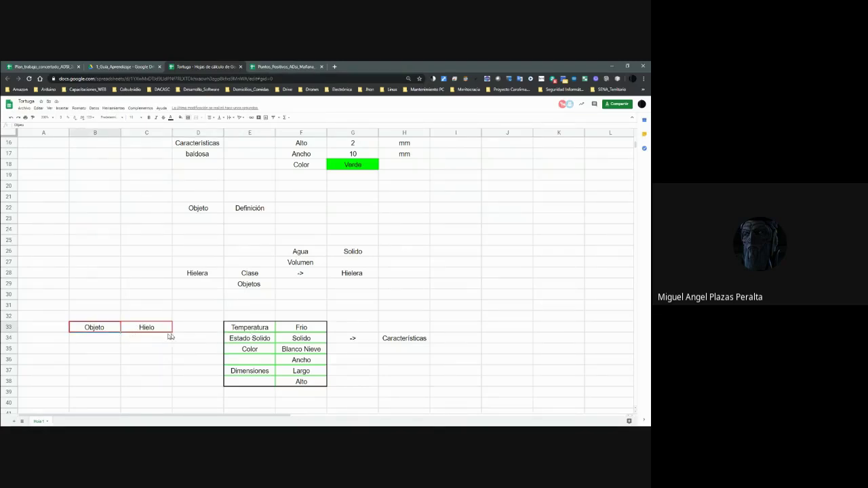
left_click(255, 316)
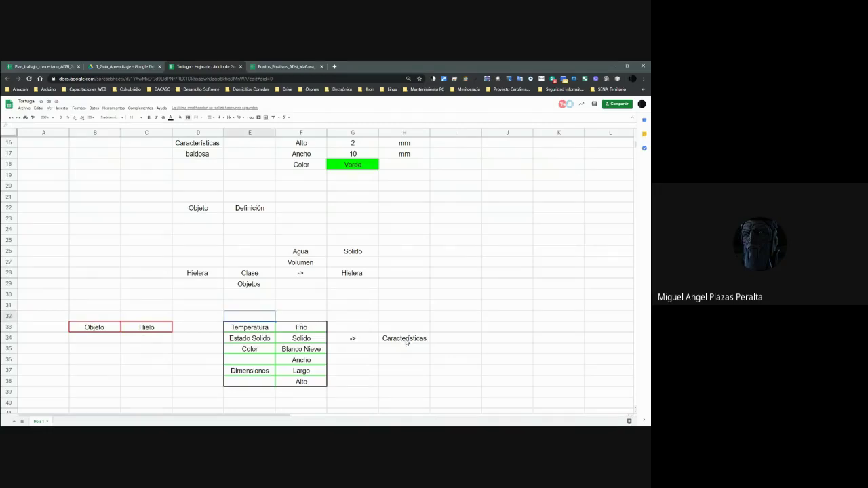
Move the Características label from H34 up to E32 above the Hielo table.
scroll(402, 343, "down", 1)
left_click(401, 395)
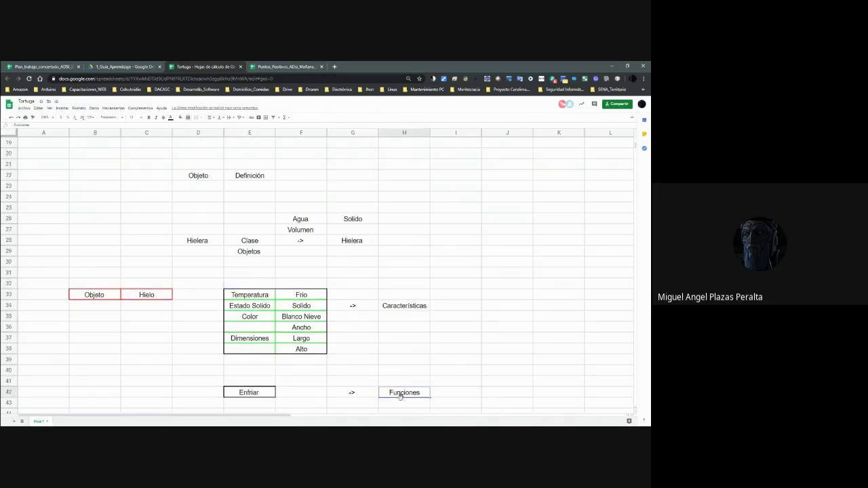
left_click(400, 307)
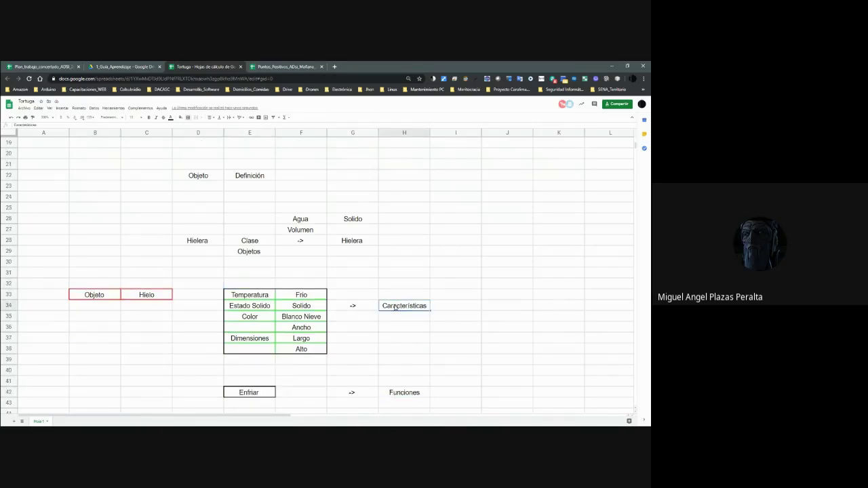
key("ctrl+x")
left_click(268, 282)
key("ctrl+v")
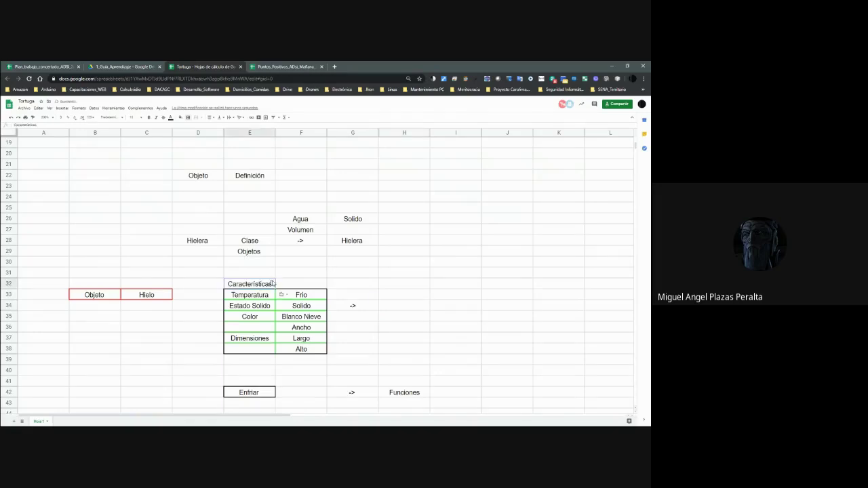
Copy the Funciones label from H42 into H32 as a column heading.
left_click(370, 347)
left_click(407, 396)
left_click(404, 283)
left_click(407, 373)
left_click(411, 391)
key("ctrl+c")
left_click(404, 285)
key("ctrl+v")
Paste Enfriar from E42 into H34 under the Funciones heading.
left_click(252, 396)
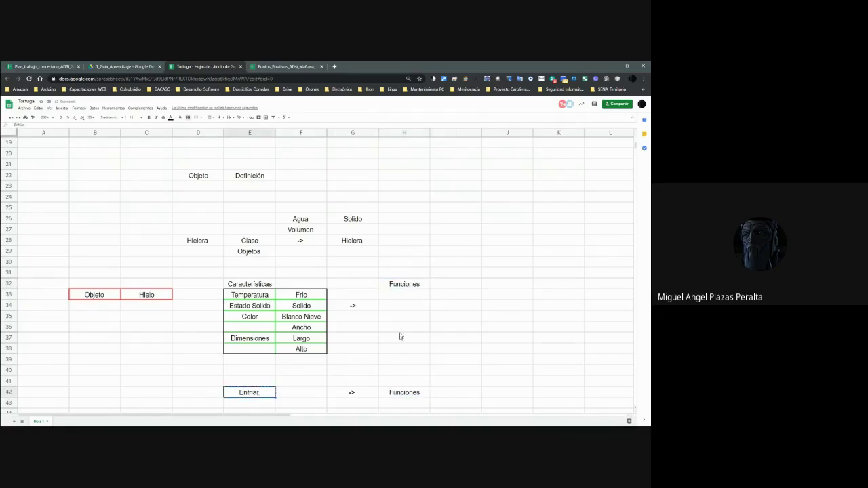
left_click(405, 307)
key("ctrl+v")
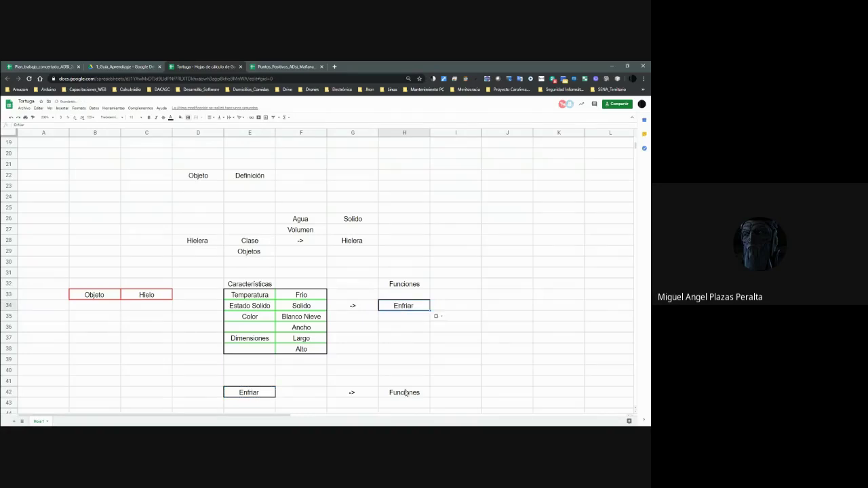
Clear all borders from the old Enfriar row block D40:I43.
left_click_drag(198, 370, 464, 405)
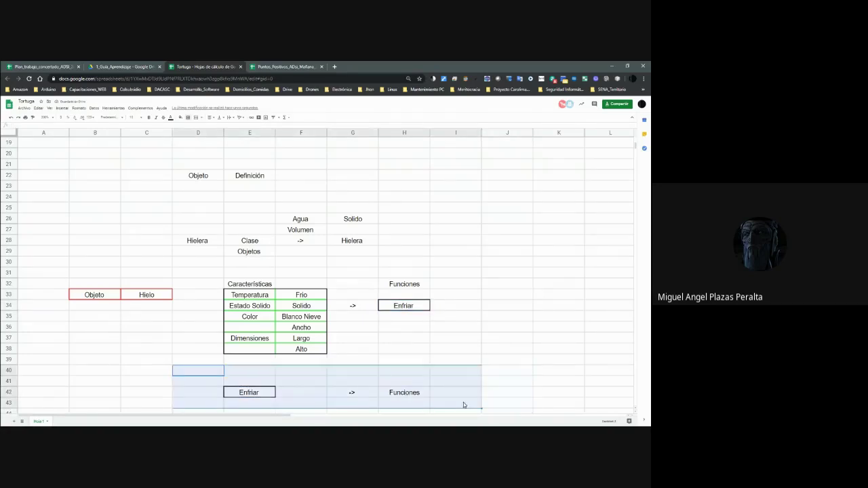
key("ctrl+c")
left_click(188, 117)
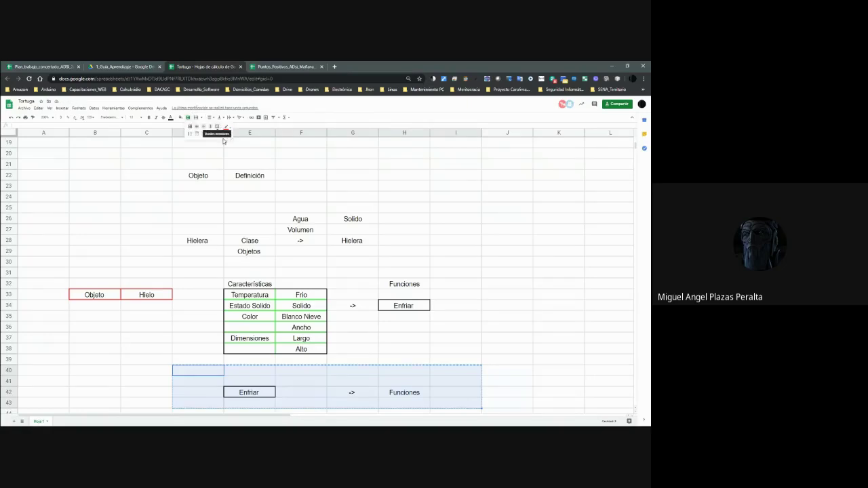
left_click(216, 135)
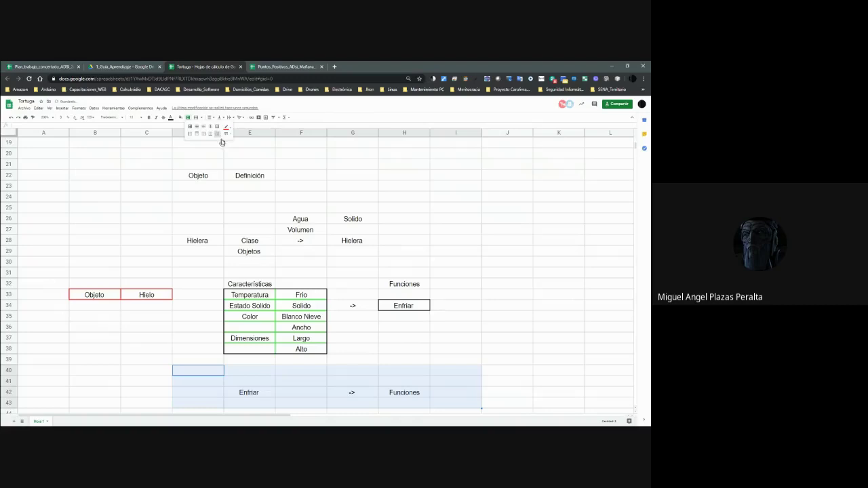
Delete the old Enfriar, arrow and Funciones entries in D41:H43.
left_click_drag(198, 381, 428, 405)
key("Delete")
left_click(253, 359)
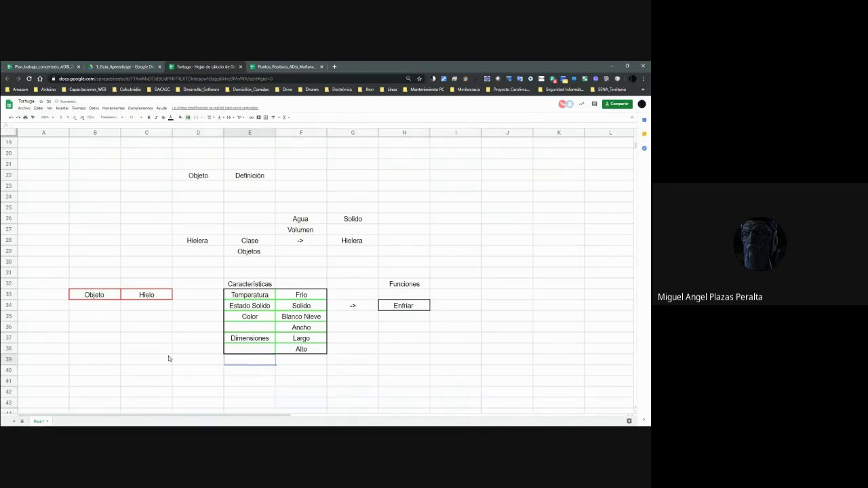
scroll(170, 356, "up", 10)
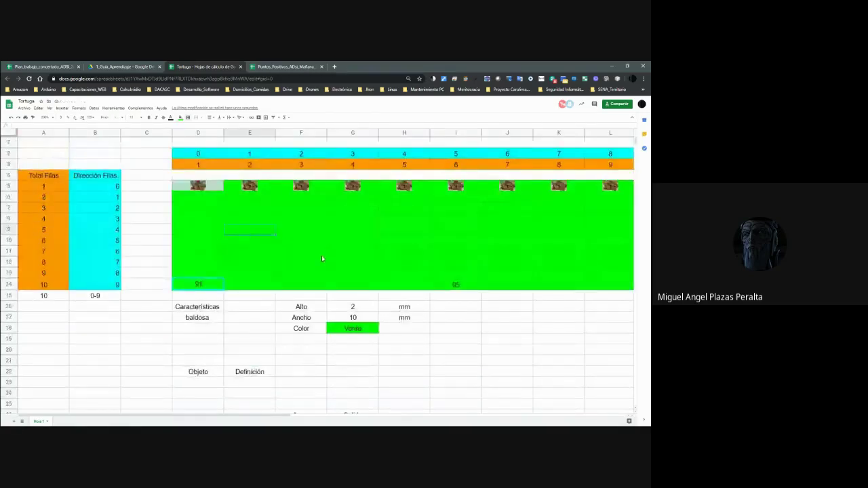
key("Up")
key("Up")
key("Up")
key("Right")
key("Right")
key("Right")
key("Right")
key("Right")
key("Right")
key("Right")
key("Left")
key("Left")
key("Left")
key("Left")
key("Left")
key("Left")
key("Left")
key("Left")
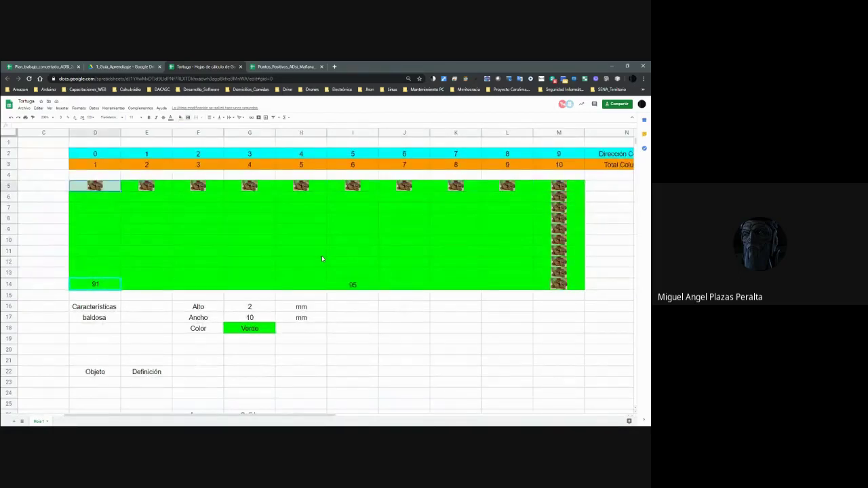
key("Right")
key("Right")
key("Right")
key("Right")
key("Right")
key("Right")
key("Right")
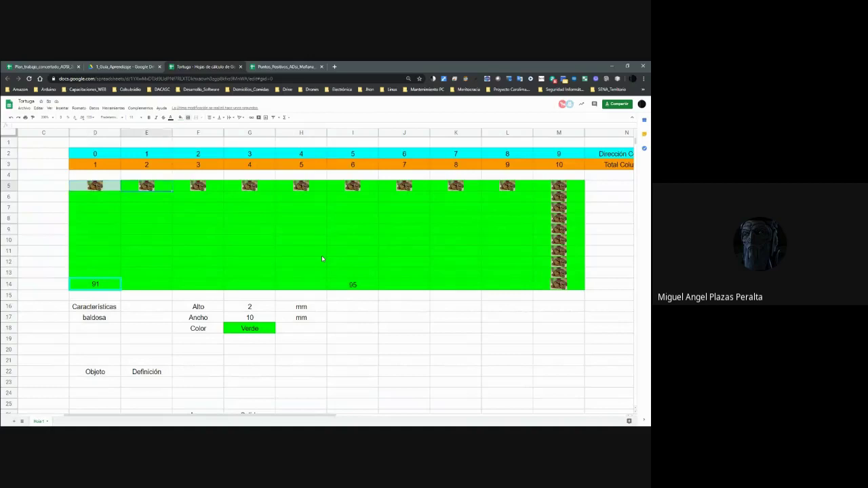
key("Right")
key("Right")
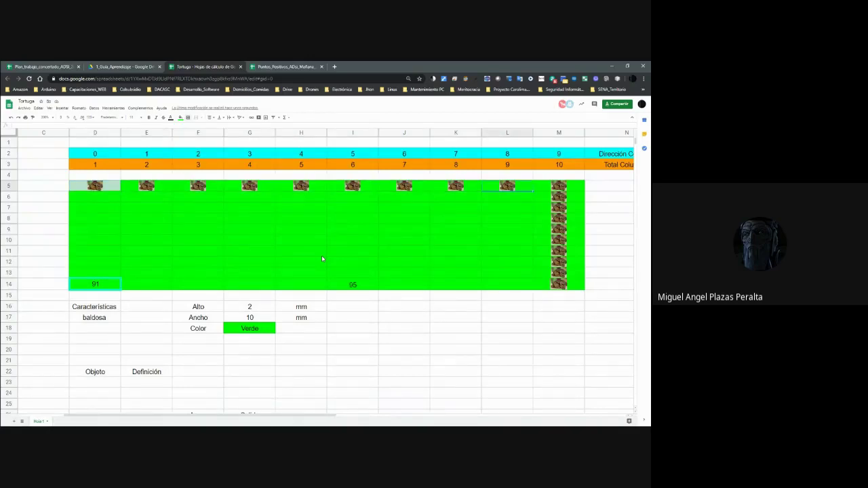
key("Down")
key("Down")
key("Down")
key("Down")
key("Down")
key("Down")
key("Down")
key("Down")
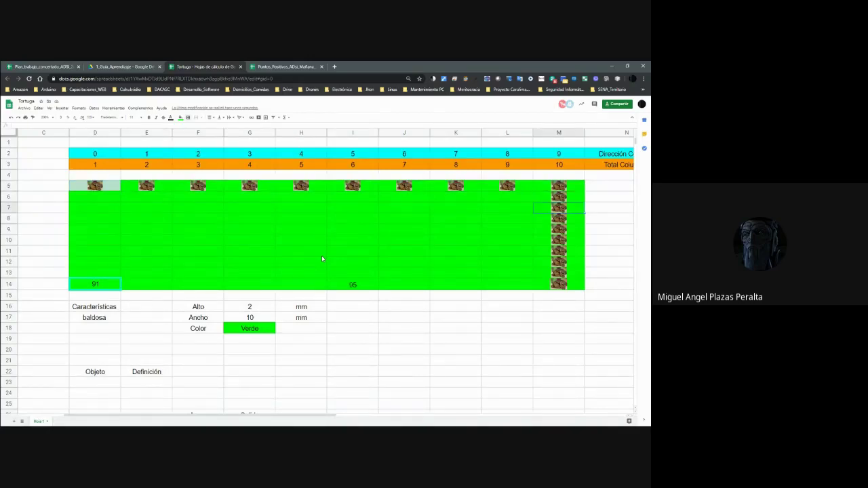
key("Up")
key("Up")
key("Up")
key("Up")
key("Up")
key("Up")
key("Up")
key("Up")
key("Up")
key("Left")
key("Left")
key("Left")
key("Left")
key("Left")
key("Left")
key("Left")
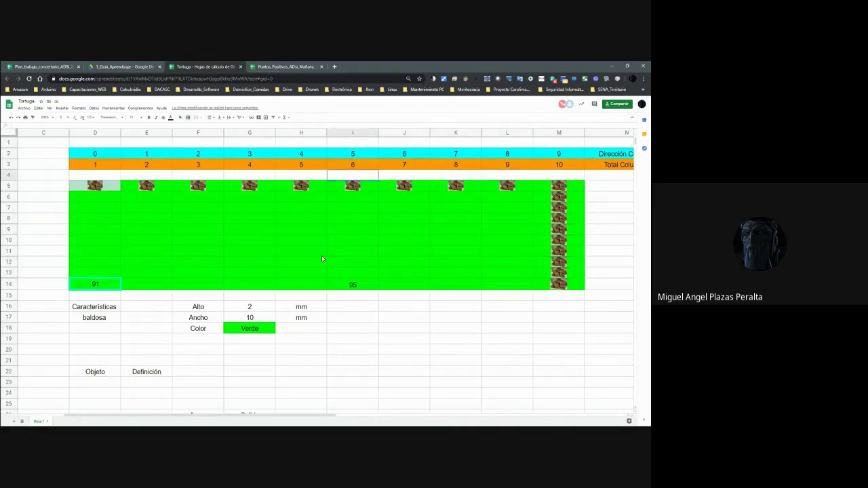
key("Down")
key("Left")
key("Left")
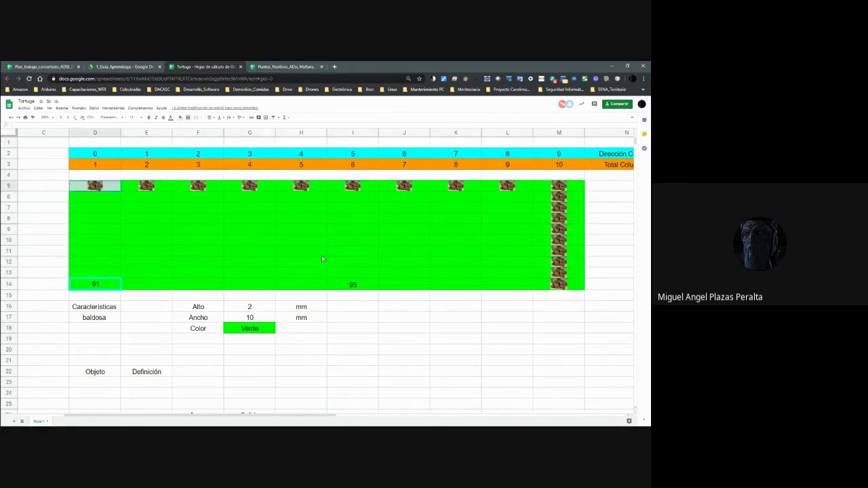
key("Right")
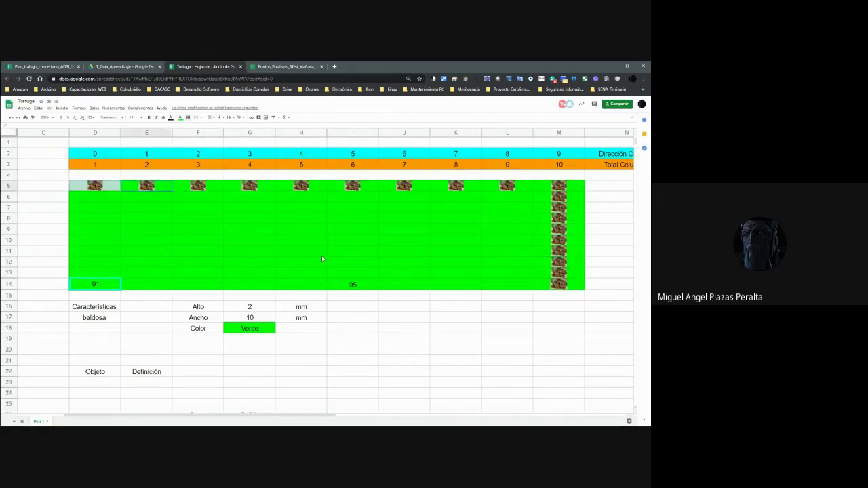
key("Left")
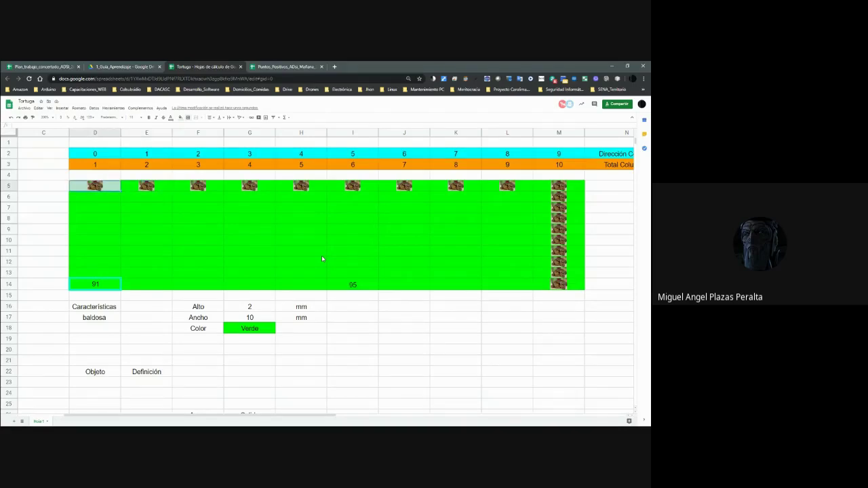
key("Right")
key("Left")
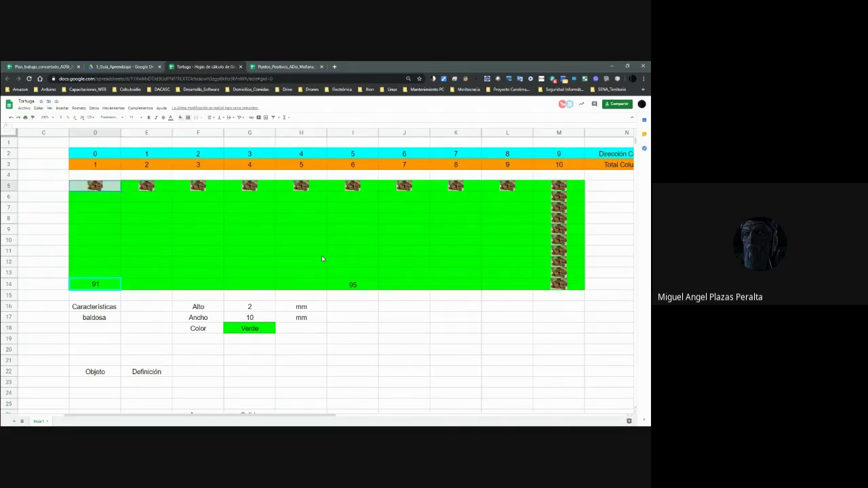
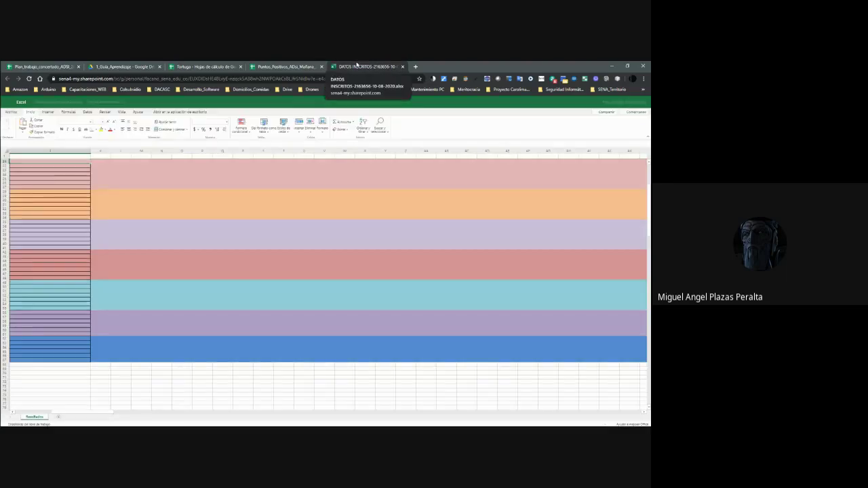
Pull the DATOS INSCRITOS browser tab out into its own window.
left_click_drag(357, 65, 291, 434)
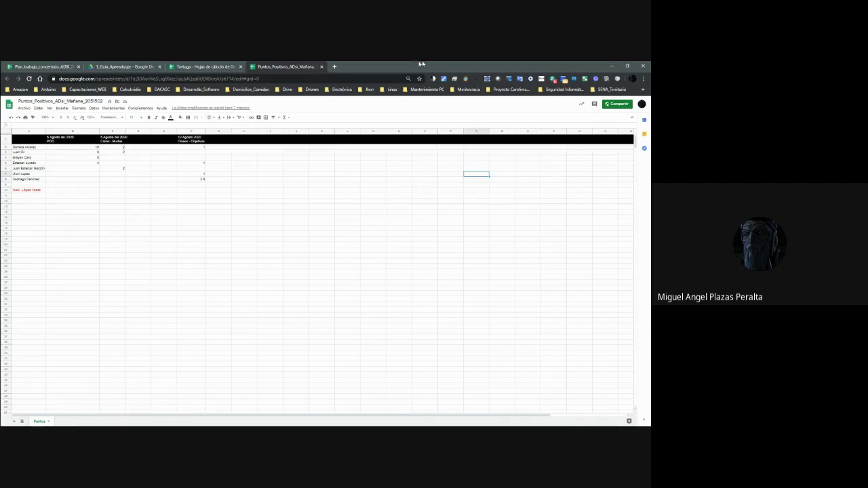
Switch to the Tortuga sheet, select D14:E14, then return to turtle cell D5.
left_click(219, 66)
scroll(357, 195, "down", 5)
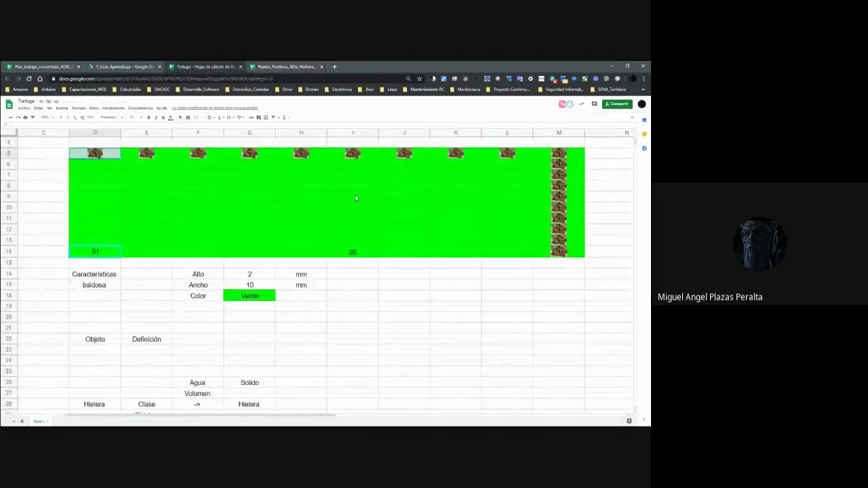
scroll(358, 195, "up", 4)
scroll(358, 196, "up", 1)
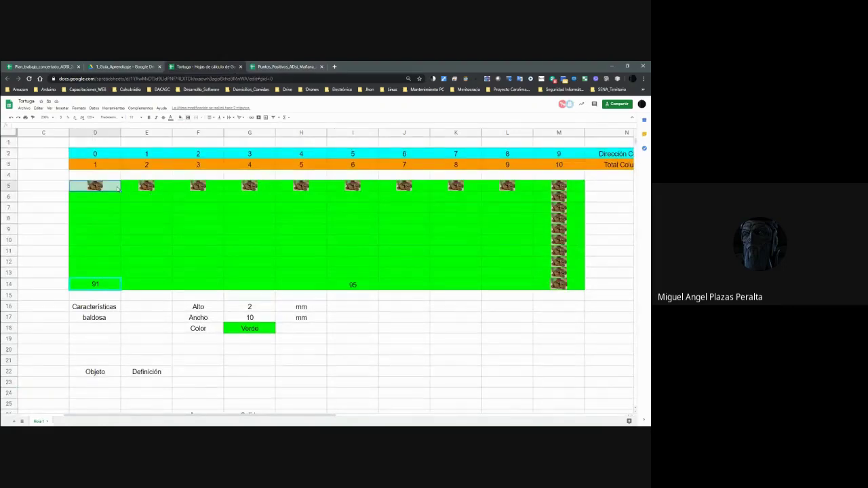
left_click(120, 286)
left_click_drag(128, 286, 133, 288)
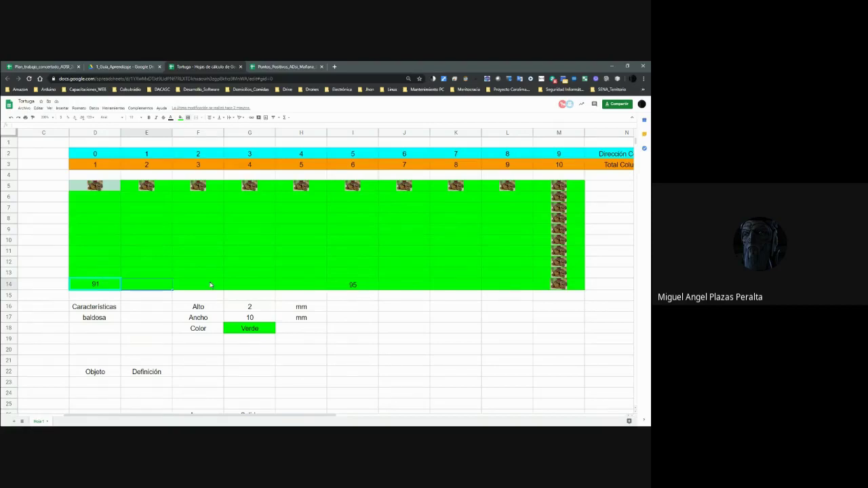
left_click(91, 188)
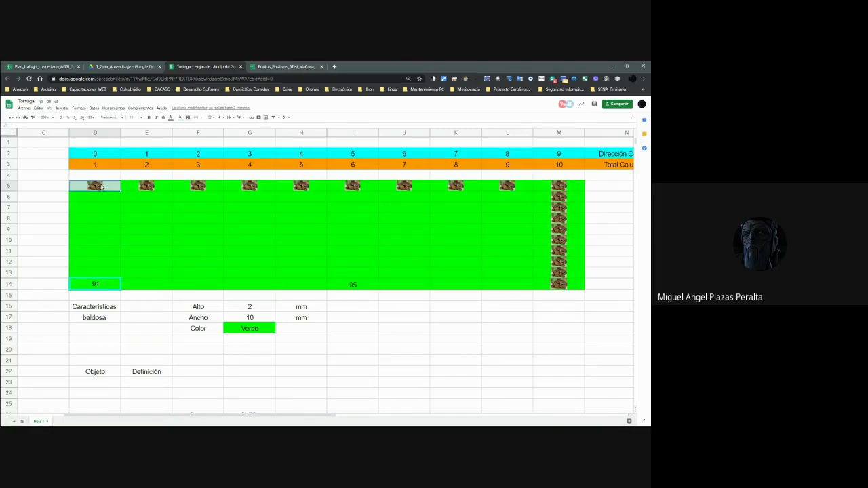
Paste turtle copies from D5 diagonally into E6, F7, G8 and H9.
key("Right")
key("Down")
key("ctrl+v")
key("Right")
key("Down")
key("ctrl+v")
key("Right")
key("Down")
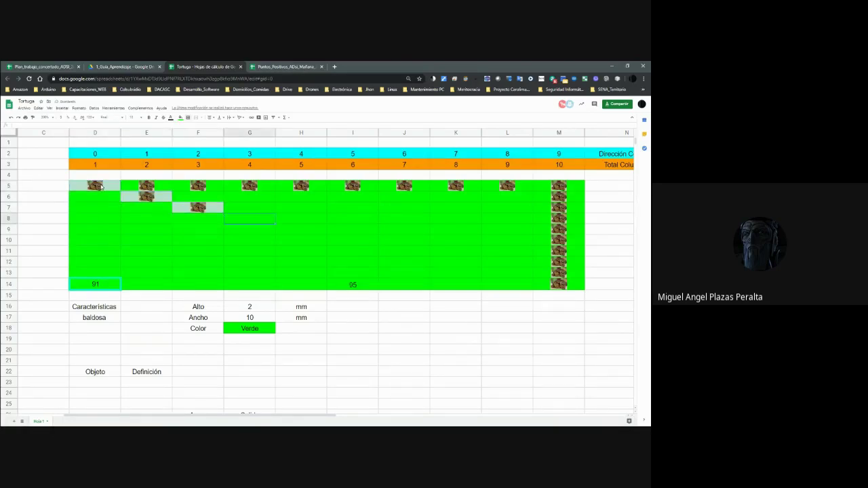
key("ctrl+v")
key("Right")
key("Down")
key("ctrl+v")
Continue the turtle diagonal into I10, J11, K12, L13 and corner cell M14.
key("Right")
key("Down")
key("ctrl+v")
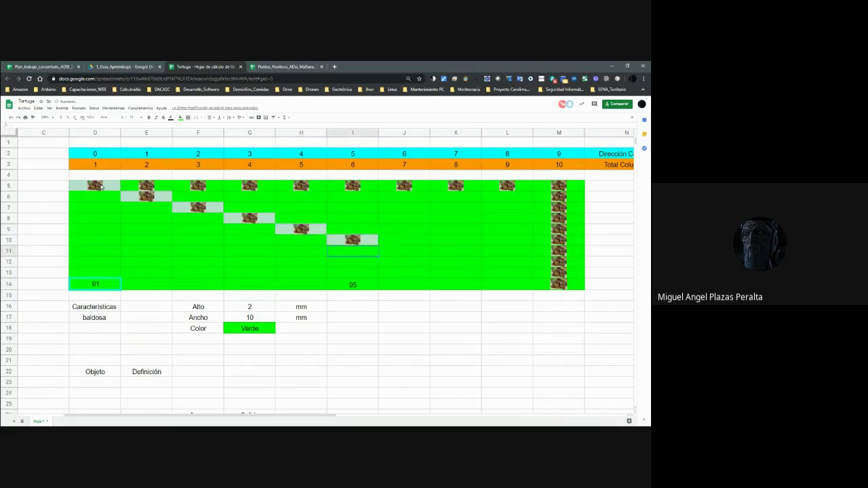
key("Right")
key("Down")
key("ctrl+v")
key("Right")
key("Down")
key("ctrl+v")
key("Right")
key("Down")
key("ctrl+v")
key("Right")
key("Down")
key("ctrl+v")
Check the grid by moving along row 14, column B and row 9.
key("Left")
key("Left")
key("Left")
key("Left")
key("Left")
key("Left")
key("Left")
key("Left")
key("Left")
key("Left")
key("Left")
key("Up")
key("Up")
key("Up")
key("Up")
key("Up")
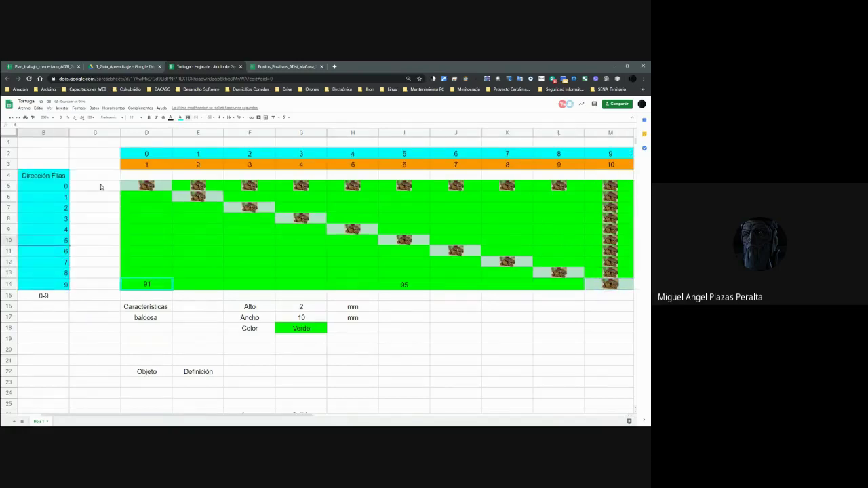
key("Right")
key("Right")
key("Right")
key("Right")
key("Right")
key("Right")
key("Right")
key("Right")
key("Right")
key("Right")
key("Right")
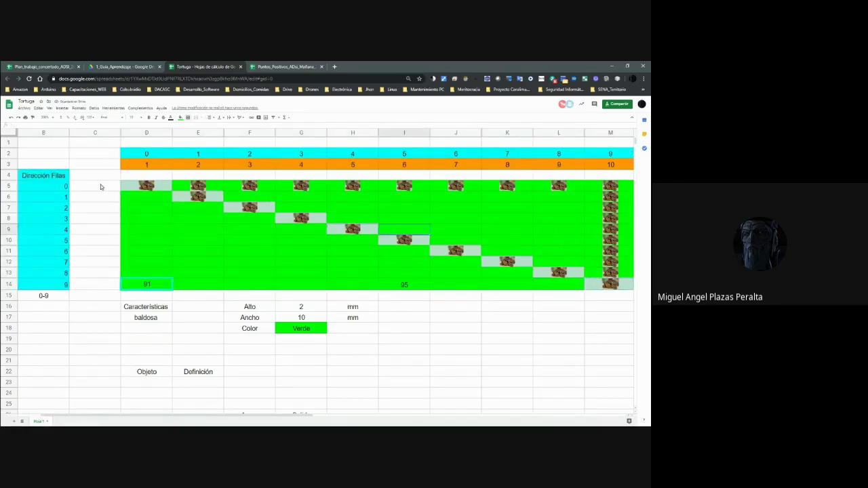
key("Right")
key("Left")
key("Left")
key("Left")
key("Left")
key("Left")
key("Left")
key("Up")
key("Up")
key("Up")
key("Up")
key("Left")
Select the grid's top row D5:M5 and down column M, ending at L5.
key("Left")
key("Left")
key("Left")
key("shift+Right")
key("shift+Right")
key("shift+Right")
key("shift+Right")
key("shift+Right")
key("shift+Right")
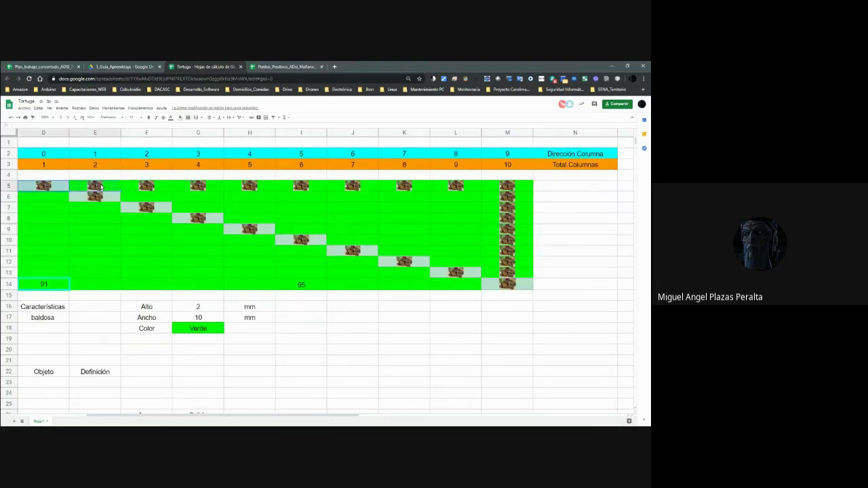
key("shift+Right")
key("shift+Right")
key("shift+Right")
key("Left")
key("Right")
key("Right")
key("Right")
key("Right")
key("Right")
key("Right")
key("Right")
key("Right")
key("Right")
key("Right")
key("Right")
key("Right")
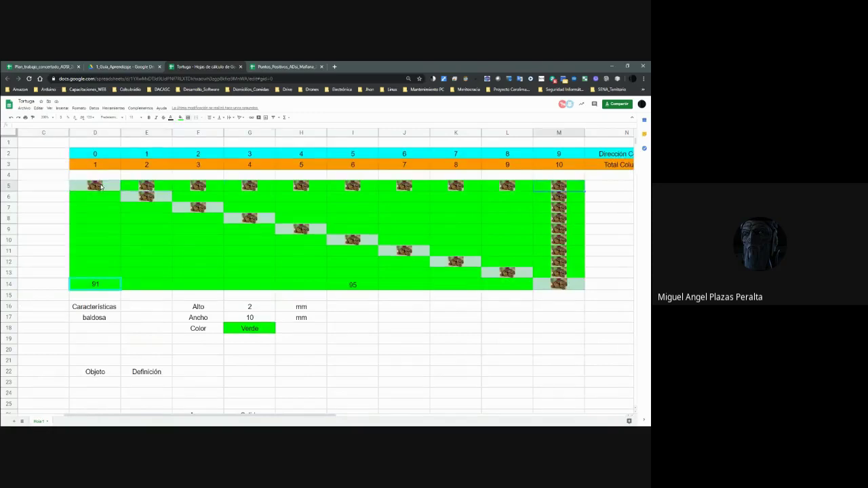
key("Left")
key("Left")
key("shift+Down")
key("shift+Down")
key("shift+Down")
key("shift+Down")
key("shift+Down")
key("shift+Down")
key("shift+Down")
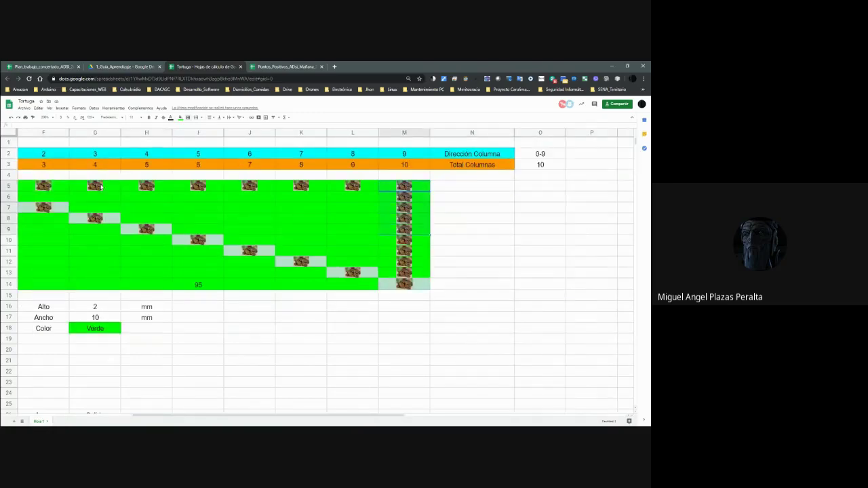
key("Down")
key("Up")
key("shift+Up")
key("shift+Down")
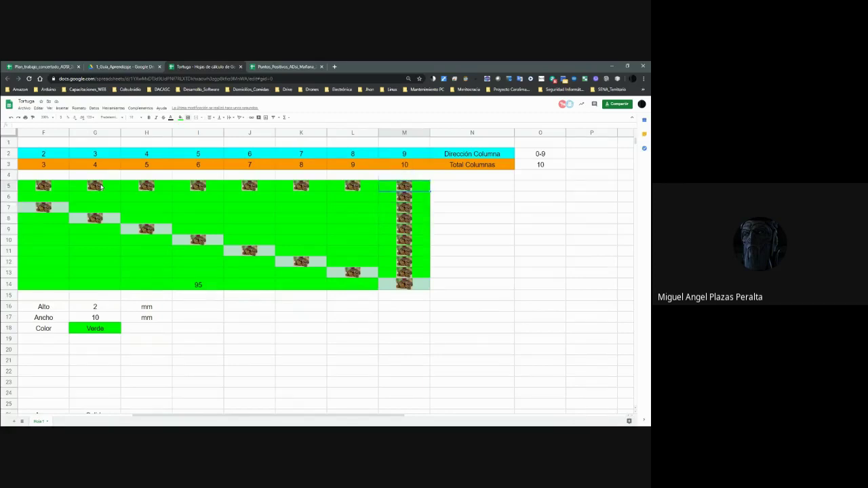
key("Left")
key("Left")
key("Left")
key("Left")
key("Left")
key("Left")
key("Left")
key("Left")
key("Left")
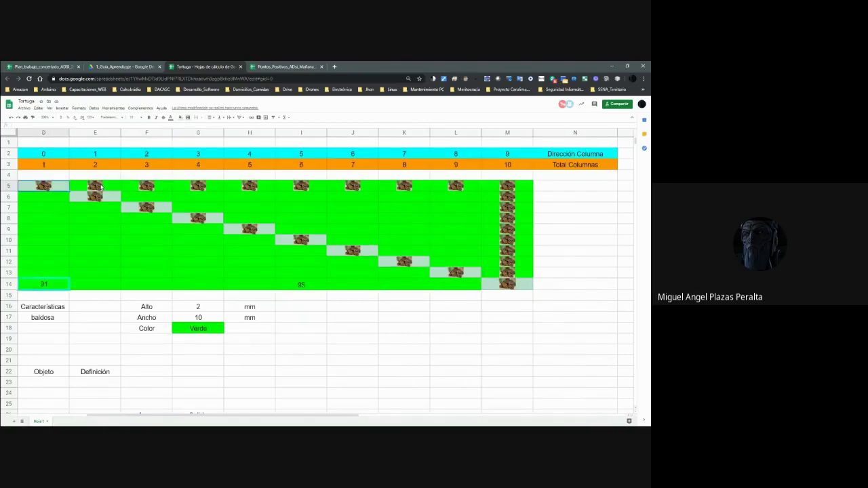
Select D5:E5, then E6:F6, narrowing back to E6.
scroll(100, 188, "left", 1)
key("shift+Right")
key("Right")
key("Down")
key("shift+Right")
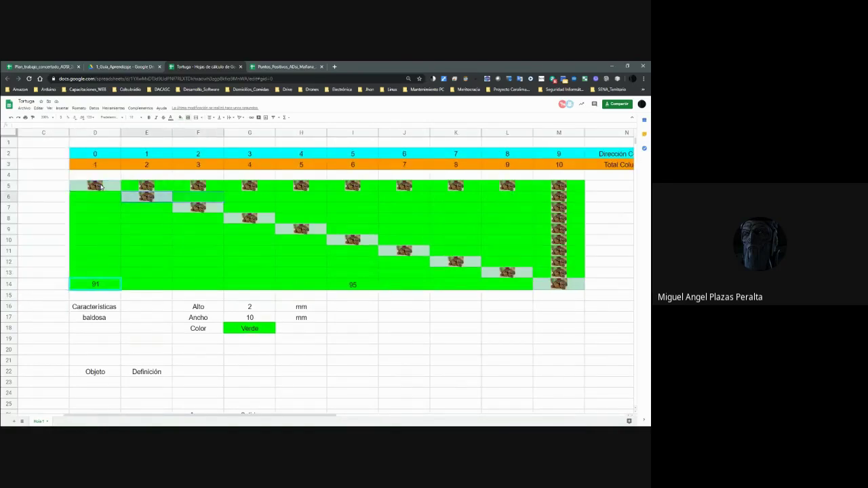
key("shift+Left")
Trace the turtle diagonal from D5 through E6, F7 and K12 down to M13.
left_click(100, 188)
key("Right")
key("Down")
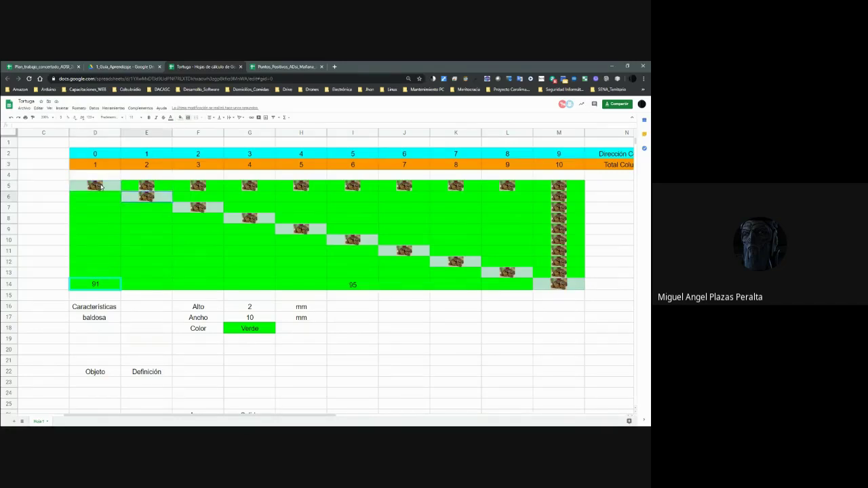
key("Right")
key("Down")
key("Down")
key("Right")
key("Down")
key("Right")
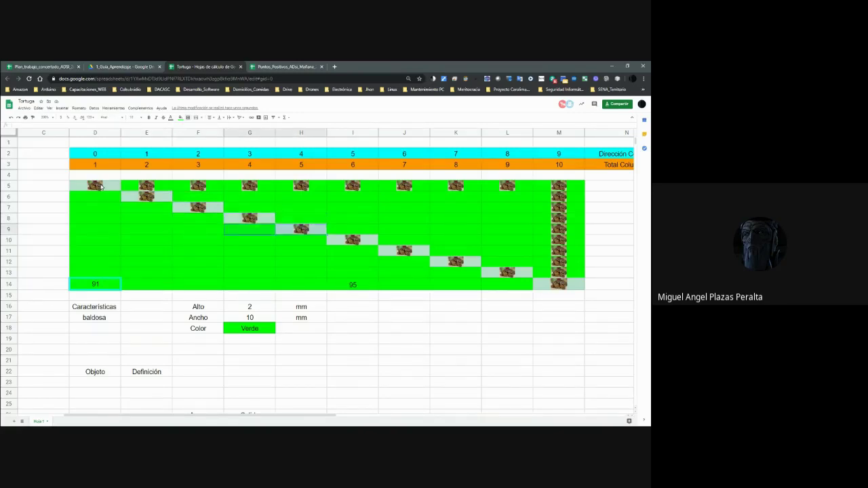
key("Right")
key("Down")
key("Right")
key("Down")
key("Right")
key("Down")
key("Right")
key("Down")
key("Right")
key("Down")
Move back along row 14 to column B, then up to turtle cell D5.
key("Left")
key("ctrl+Left")
key("ctrl+Left")
key("Up")
key("Up")
key("Up")
key("Up")
key("Up")
key("Up")
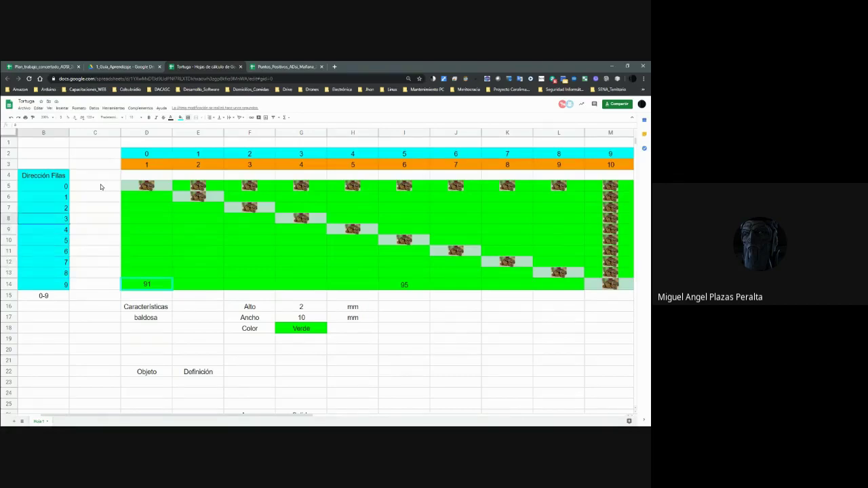
key("Right")
key("Right")
key("Right")
key("Right")
key("Right")
key("Right")
key("Right")
key("Right")
key("Right")
key("Right")
key("Right")
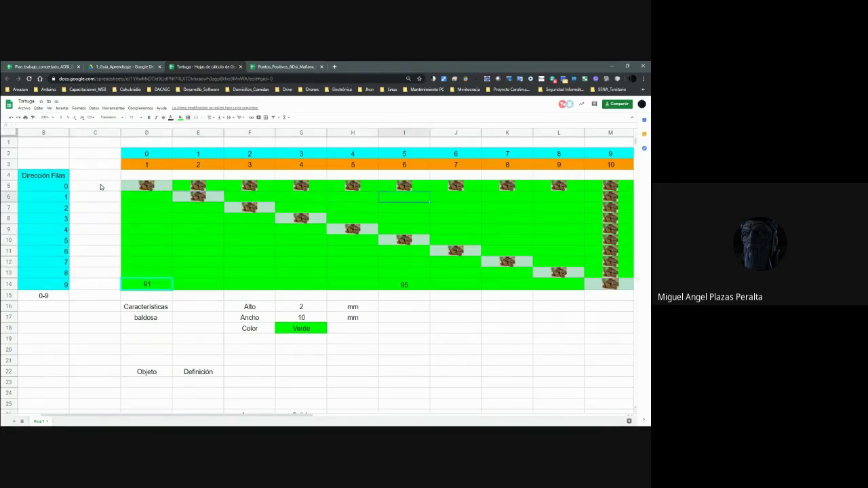
key("Left")
key("Left")
key("Left")
key("Left")
key("Left")
key("Left")
key("Up")
key("Left")
key("Left")
key("Left")
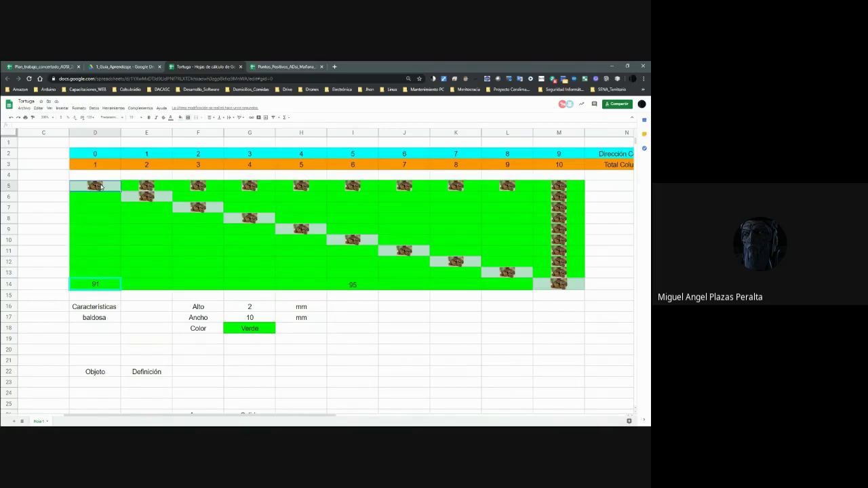
key("Right")
key("Right")
key("Right")
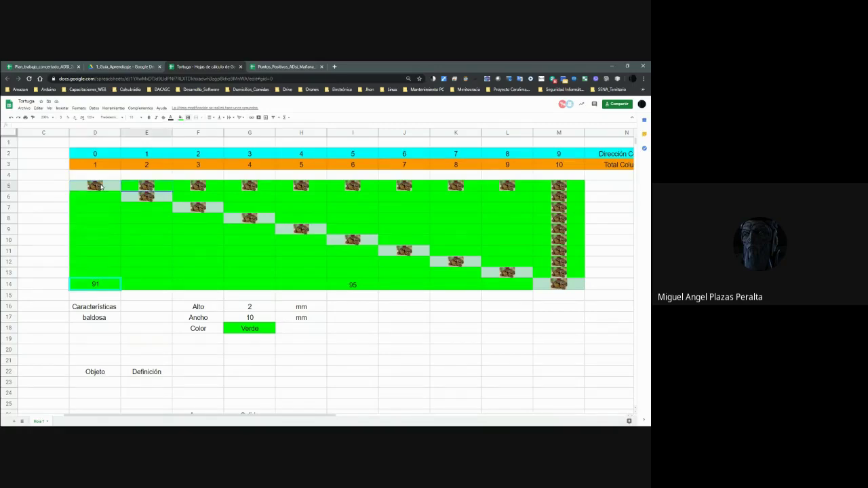
key("Left")
key("Left")
key("Left")
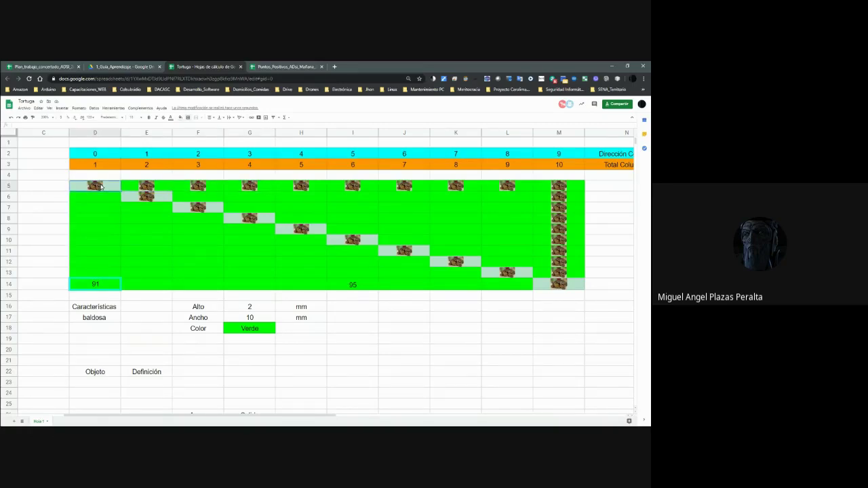
key("Right")
key("Right")
key("Right")
key("Right")
key("Right")
key("Right")
key("Right")
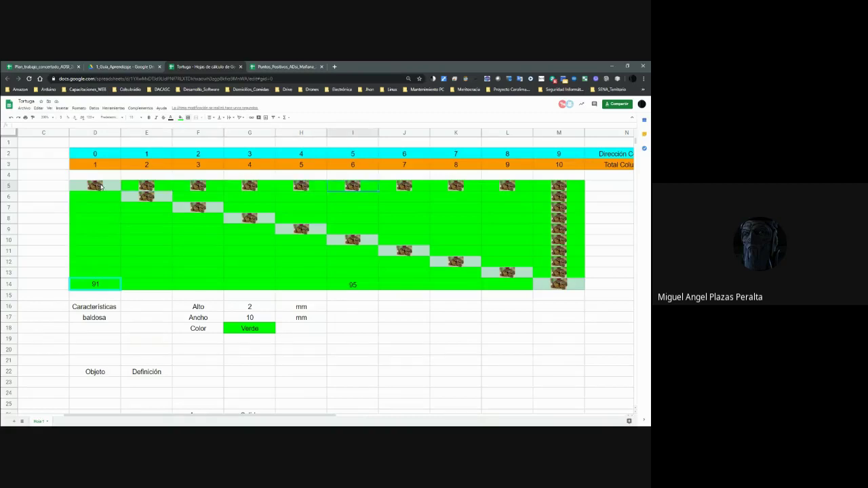
key("Right")
key("Right")
key("Right")
key("Left")
key("Down")
key("Down")
key("Down")
key("Down")
key("Down")
key("Down")
key("Down")
key("Down")
key("Down")
key("Left")
key("Left")
key("Left")
key("Left")
key("Left")
key("Up")
key("Up")
key("Up")
key("Up")
key("Up")
key("Up")
key("Up")
key("Up")
key("Left")
key("Left")
key("Left")
key("Left")
key("Up")
key("Left")
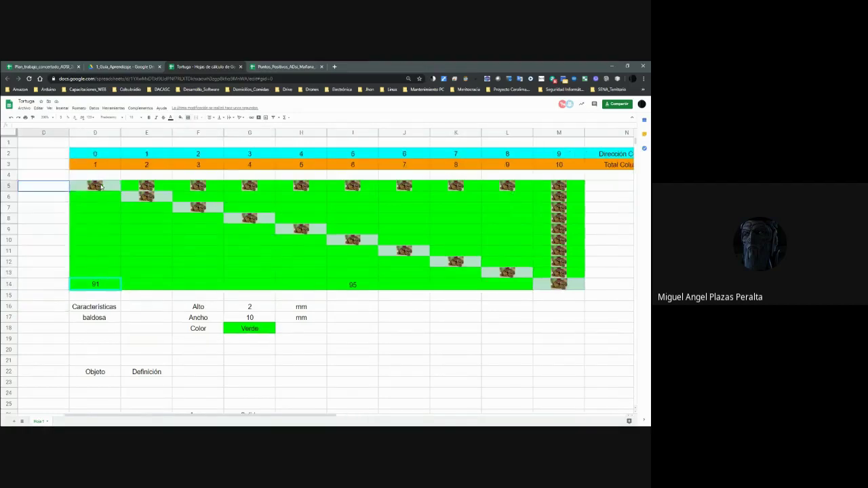
key("Right")
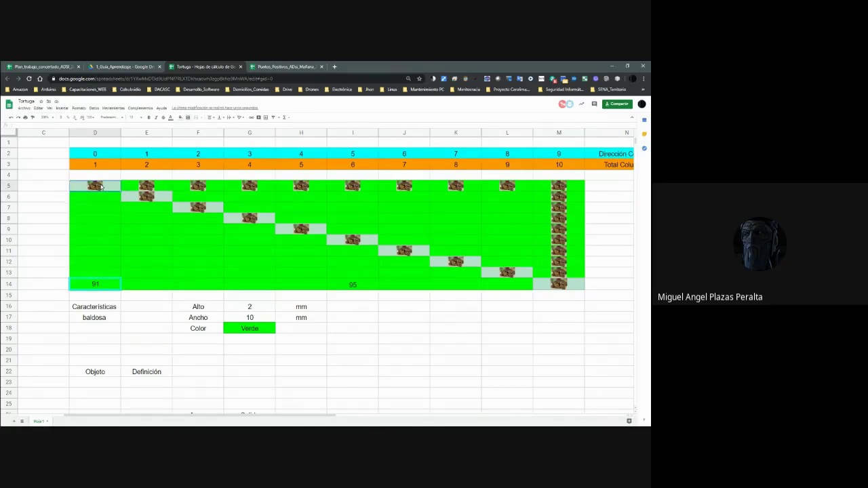
key("Right")
key("Down")
key("Left")
key("Up")
key("Right")
key("Down")
key("Right")
key("Down")
key("Right")
key("Down")
key("Right")
key("Down")
key("Right")
key("Down")
key("Right")
key("Right")
key("Down")
key("Right")
key("Down")
key("Down")
key("Right")
key("Down")
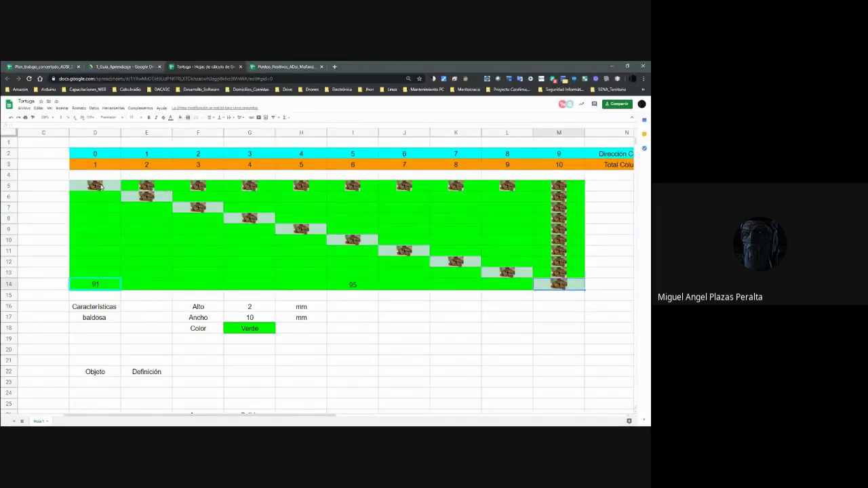
key("Left")
key("Left")
key("Left")
key("Left")
key("Left")
key("Left")
key("Left")
key("Left")
key("Up")
key("Up")
key("Up")
key("Up")
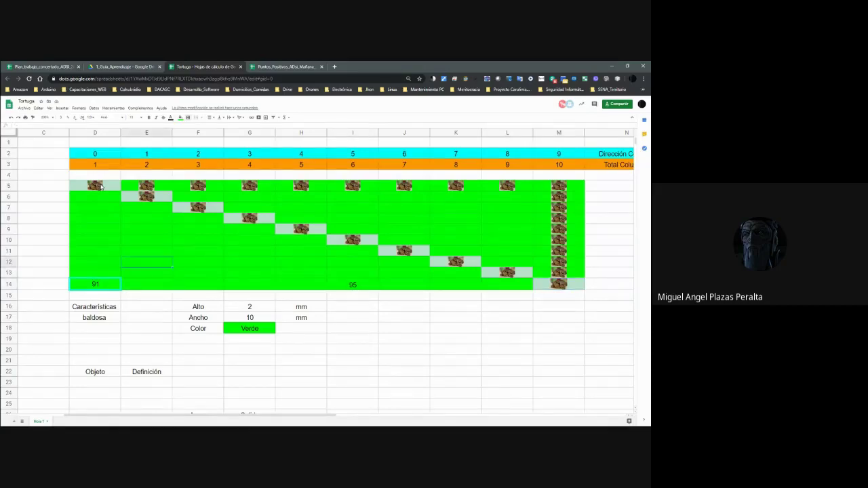
key("Up")
key("Up")
key("Up")
key("Up")
key("Left")
key("Up")
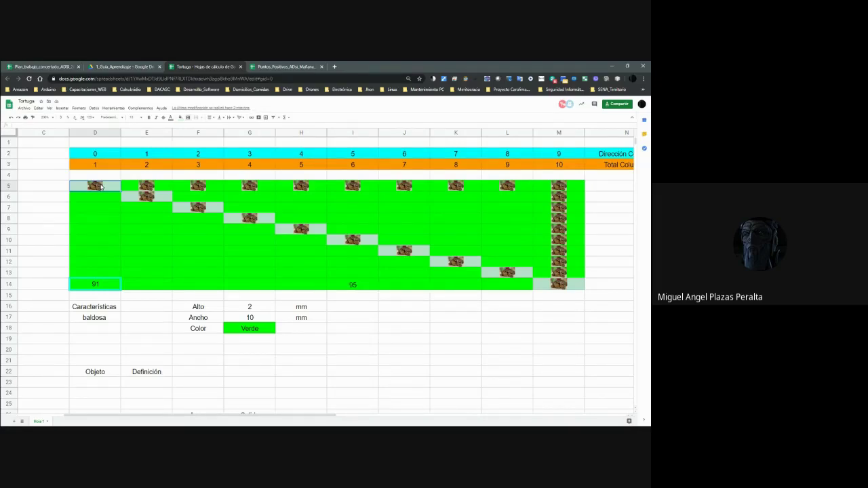
key("Down")
key("Down")
key("Down")
key("Down")
key("Down")
key("Up")
key("Up")
key("Up")
key("Up")
key("Up")
key("Up")
key("Up")
key("Up")
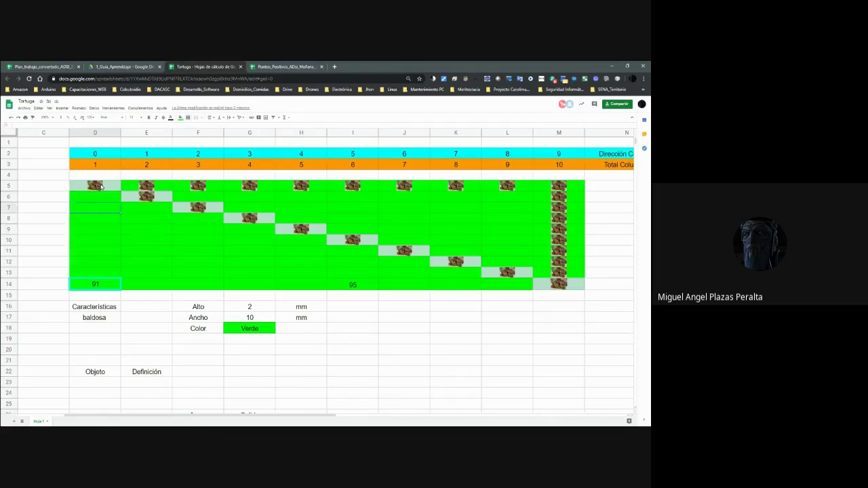
key("Down")
key("Down")
key("Down")
key("Down")
key("Down")
key("Down")
key("Down")
key("Down")
key("Down")
key("Down")
key("Down")
key("Down")
key("Down")
key("Down")
key("Down")
key("Down")
key("Down")
key("Down")
key("Down")
key("Down")
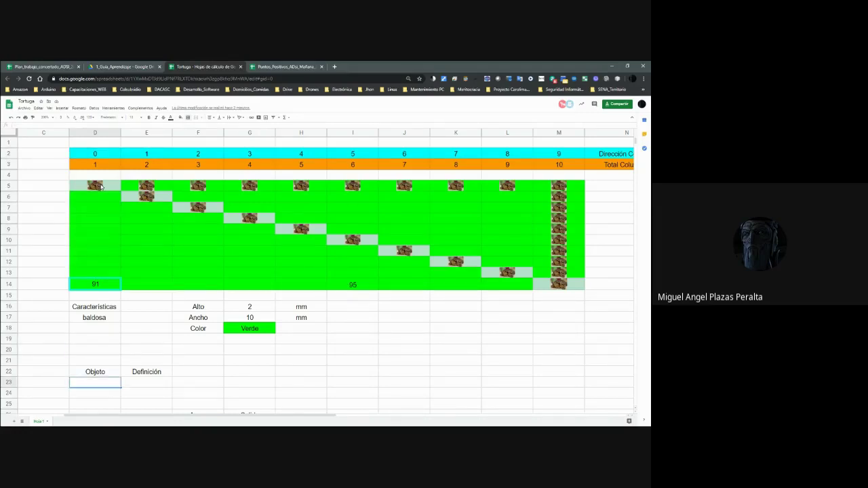
key("Up")
key("Up")
key("Up")
key("Up")
key("Up")
key("Up")
key("Up")
key("Up")
key("Up")
key("Up")
key("Up")
key("Up")
key("Up")
key("Up")
key("Up")
key("Up")
key("Up")
key("Up")
key("Left")
key("Left")
key("Left")
key("Right")
key("Right")
key("Right")
key("Right")
key("Right")
key("Right")
key("Right")
key("Right")
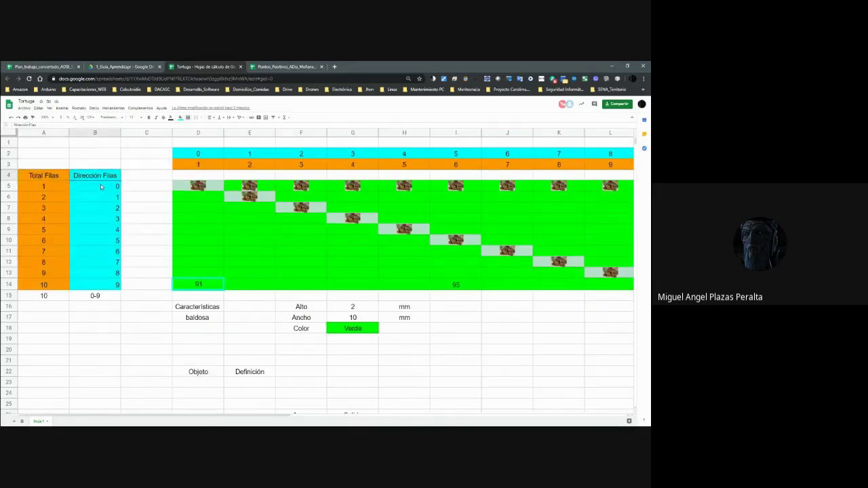
key("Right")
key("Right")
key("Right")
key("Right")
key("Right")
key("Right")
key("Right")
key("Right")
key("Left")
key("Left")
key("Left")
key("Left")
key("Left")
key("Left")
key("Left")
key("Left")
key("Left")
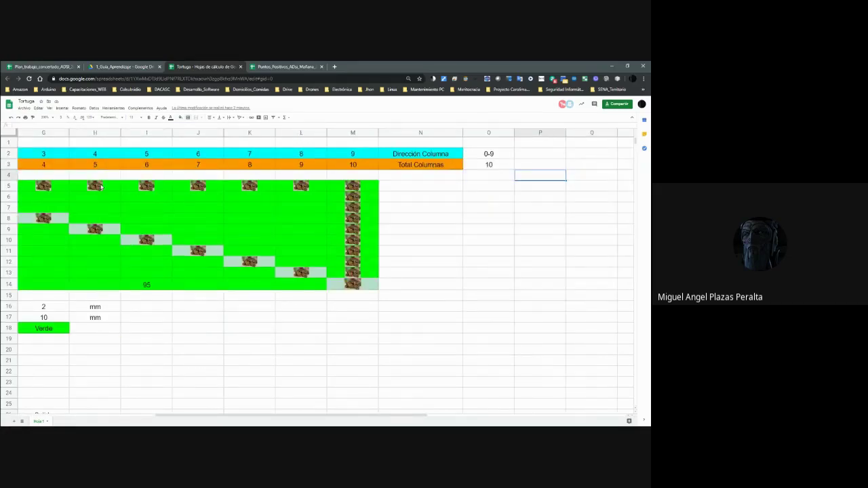
key("Left")
key("Left")
key("Left")
key("Left")
key("Left")
key("Left")
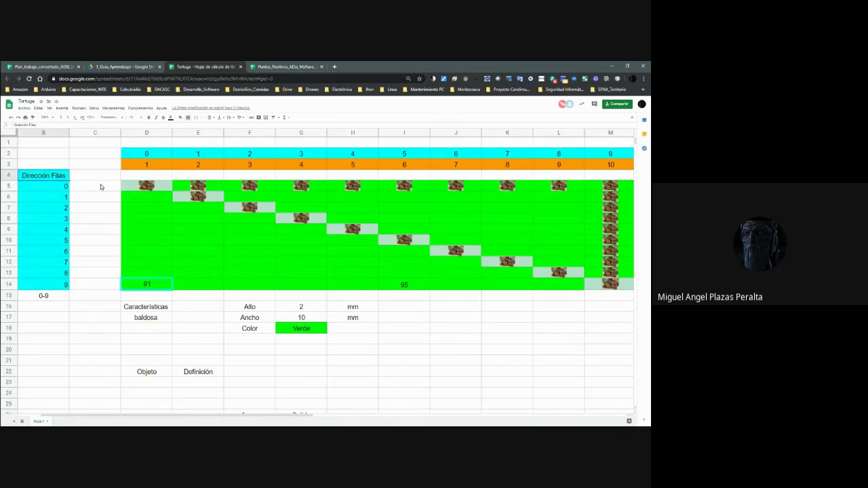
key("Left")
key("Right")
key("Right")
key("Right")
key("Right")
key("Right")
key("Right")
key("Right")
key("Right")
key("Right")
key("Right")
key("Right")
key("Right")
key("Right")
key("Left")
key("Left")
key("Left")
key("Left")
key("Left")
key("Left")
key("Down")
key("Down")
key("Down")
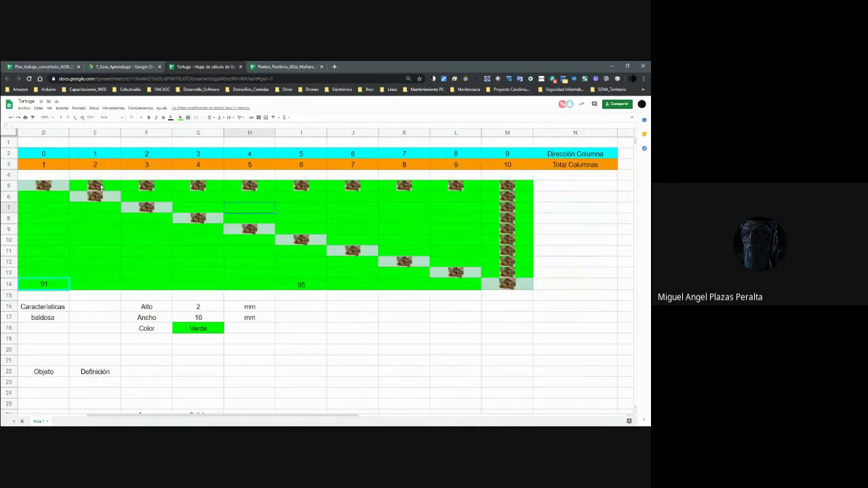
key("Down")
key("Down")
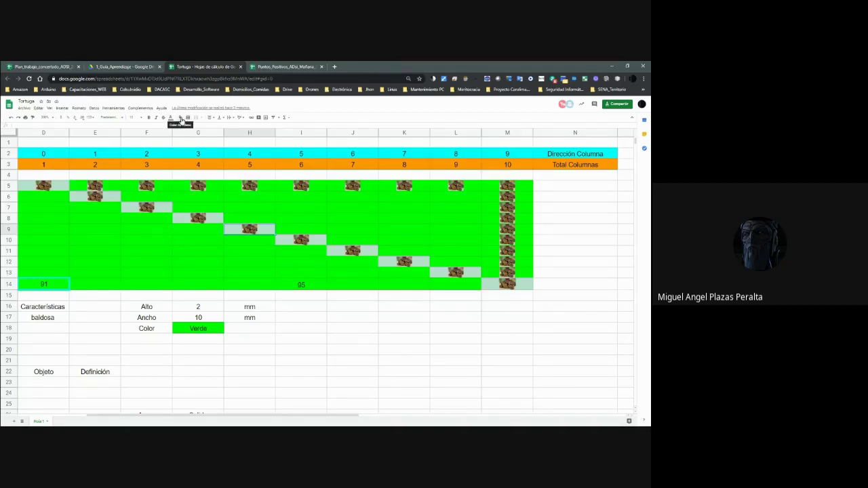
Keep the light grey fill colour on H9, also checking H10's fill.
left_click(182, 120)
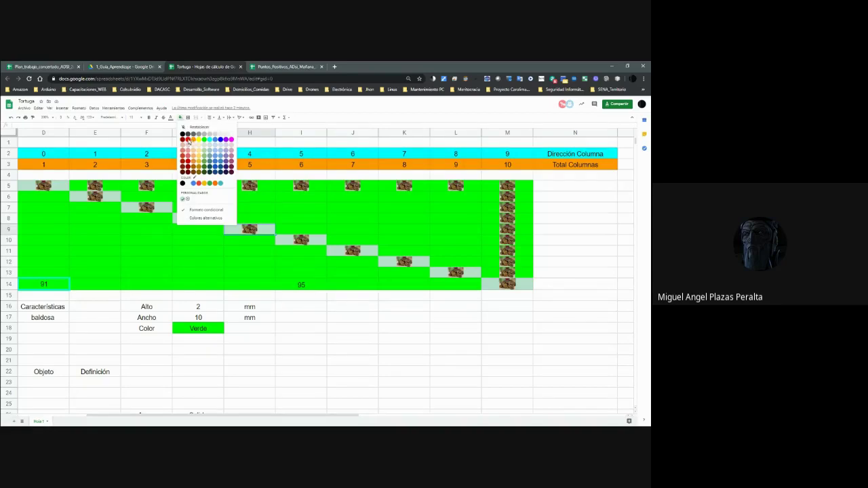
left_click(190, 143)
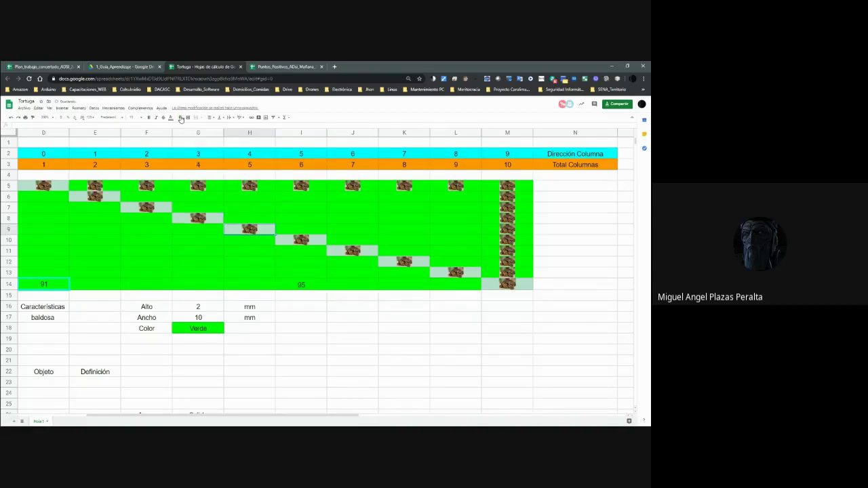
left_click(182, 117)
left_click(192, 146)
key("Down")
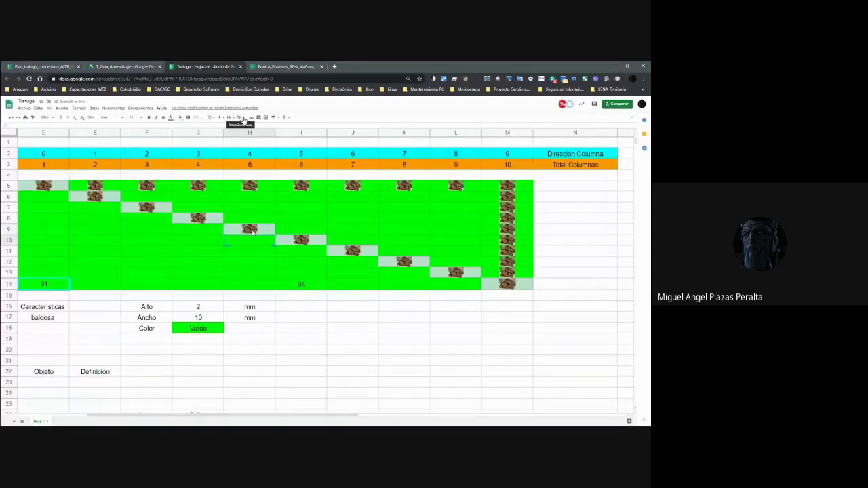
left_click(180, 118)
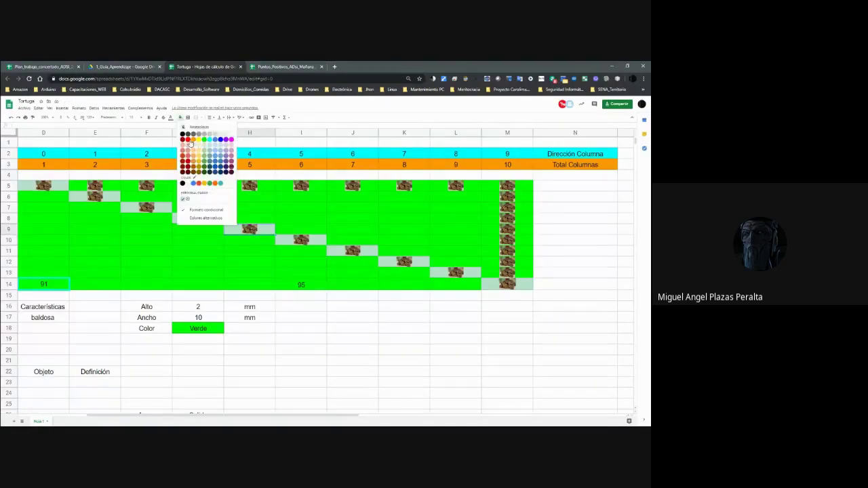
left_click(191, 143)
left_click(244, 242)
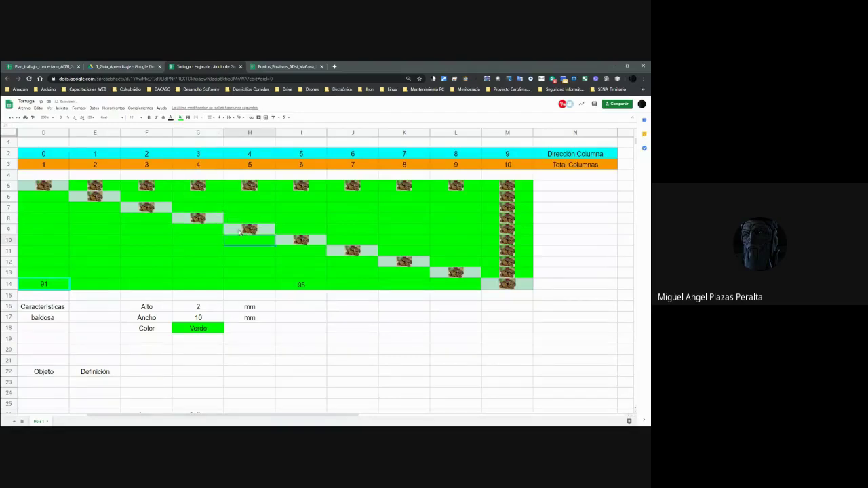
Outline the H9 turtle tile with a red outer border.
left_click(181, 118)
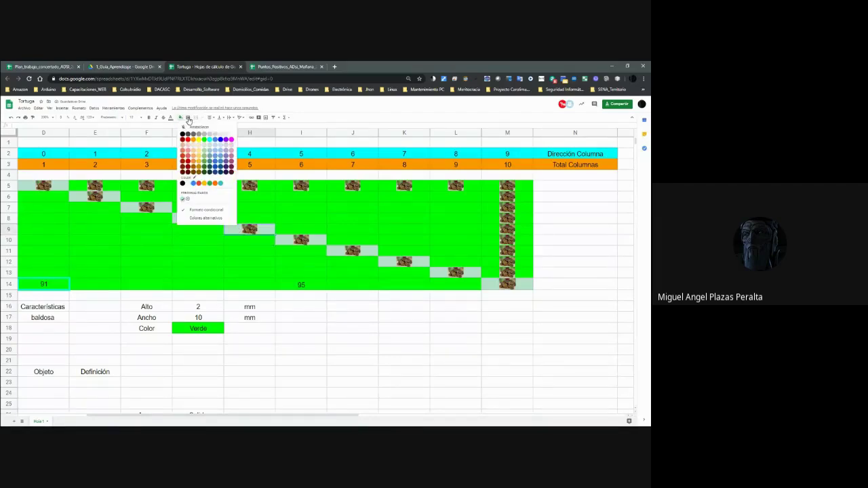
left_click(188, 117)
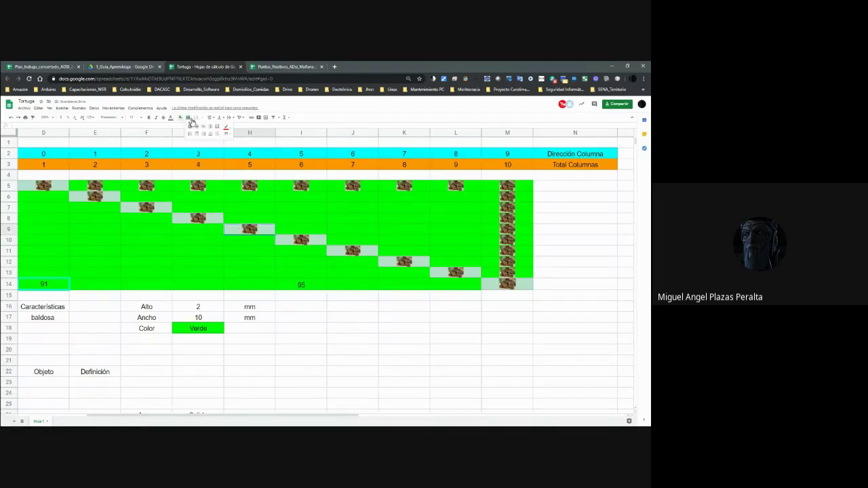
left_click(226, 128)
left_click(227, 128)
left_click(228, 134)
left_click(231, 144)
left_click(217, 127)
left_click(247, 230)
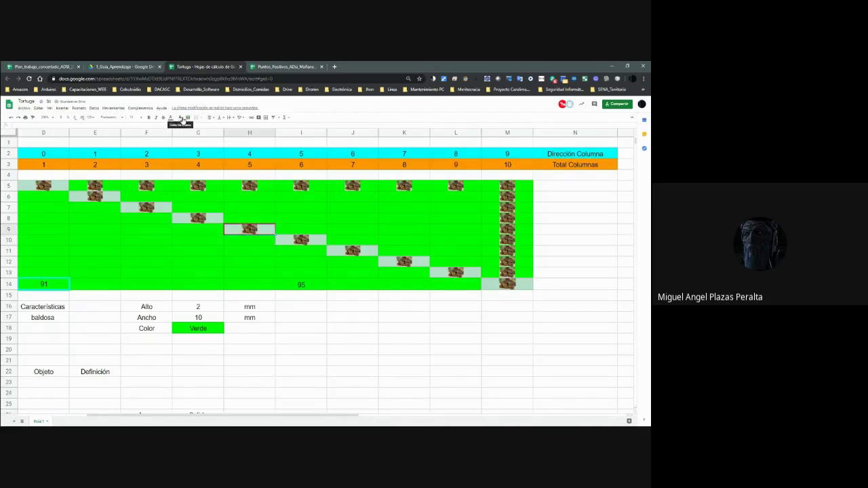
left_click(182, 118)
left_click(243, 243)
left_click(247, 232)
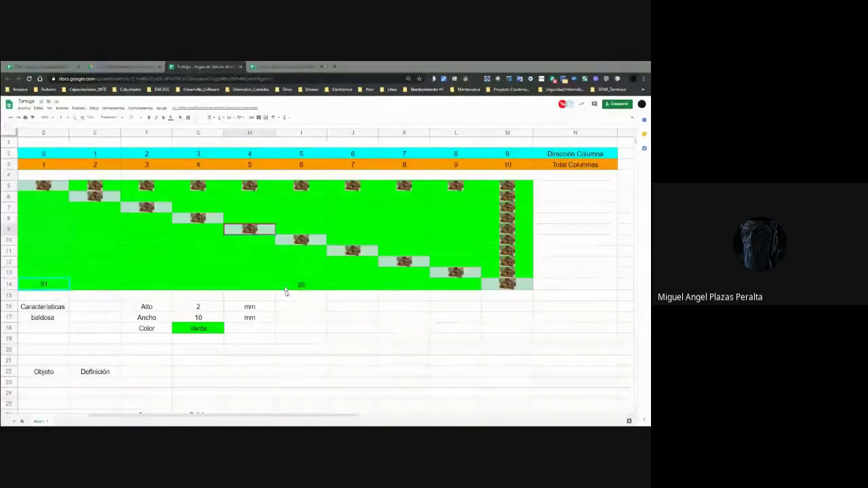
Reselect the red-outlined H9 tile and set browser zoom to 90%.
left_click(146, 272)
scroll(279, 274, "left", 1)
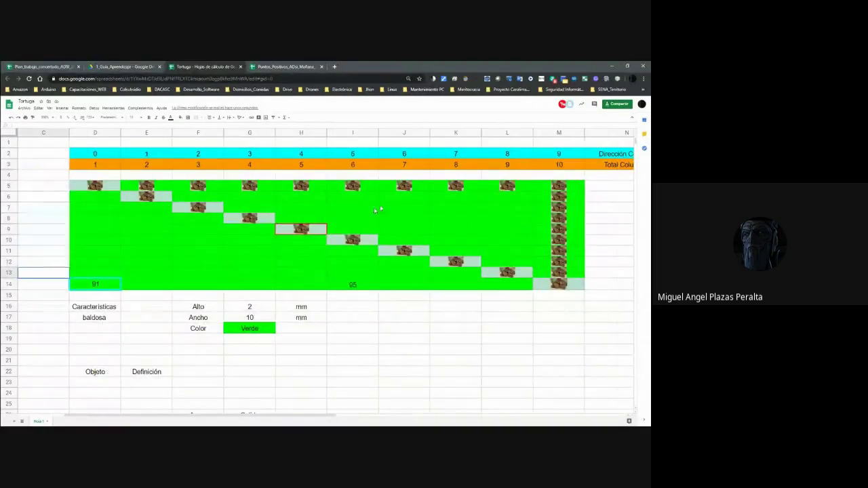
left_click(301, 230)
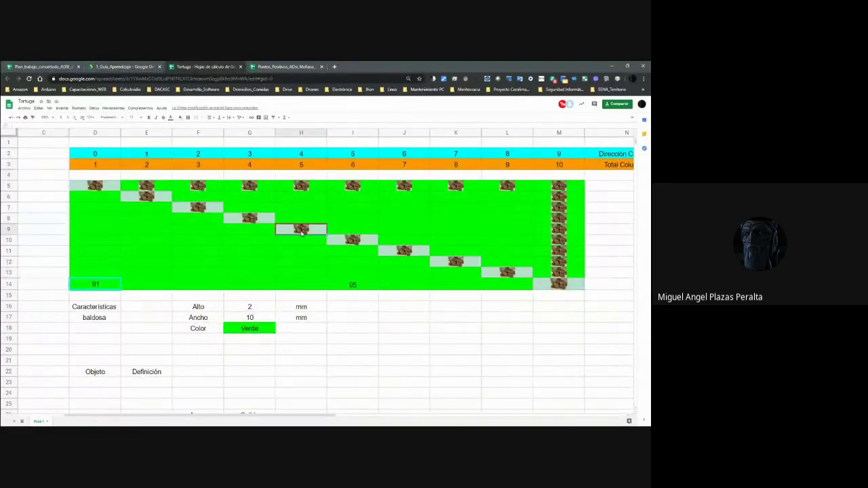
key("ctrl+plus")
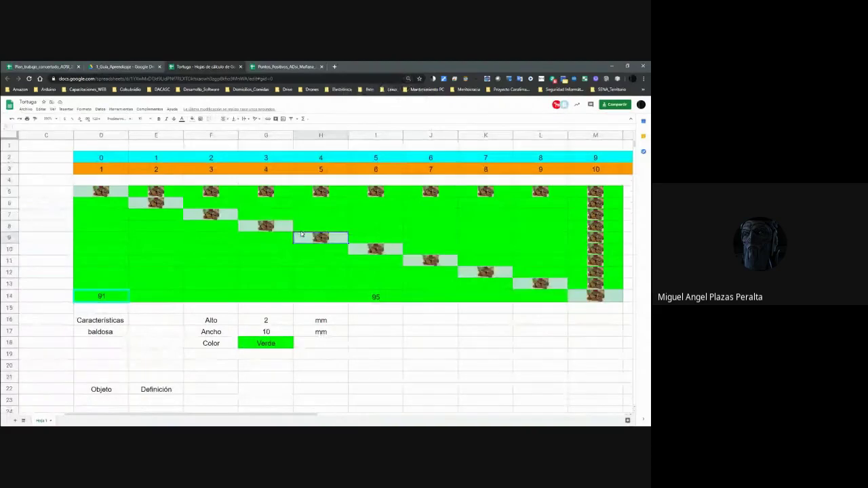
key("ctrl+minus")
key("ctrl+minus")
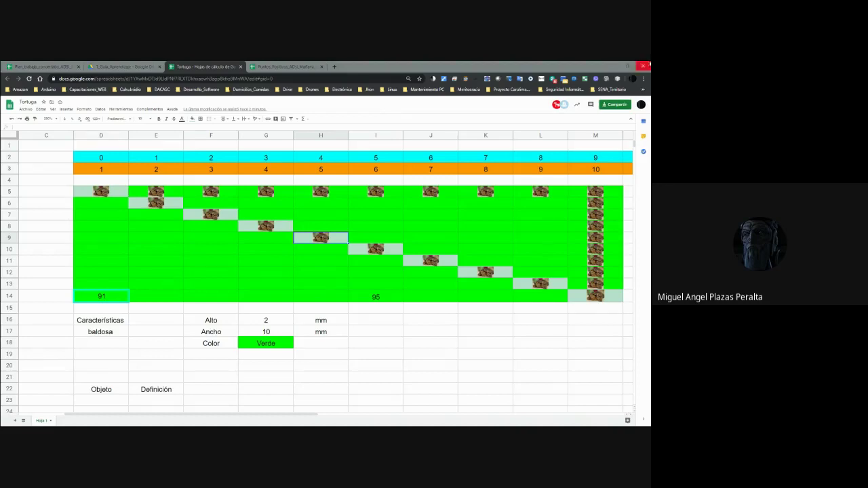
Move around the board near the Hielera cell, then land on the first tile D5.
left_click(105, 196)
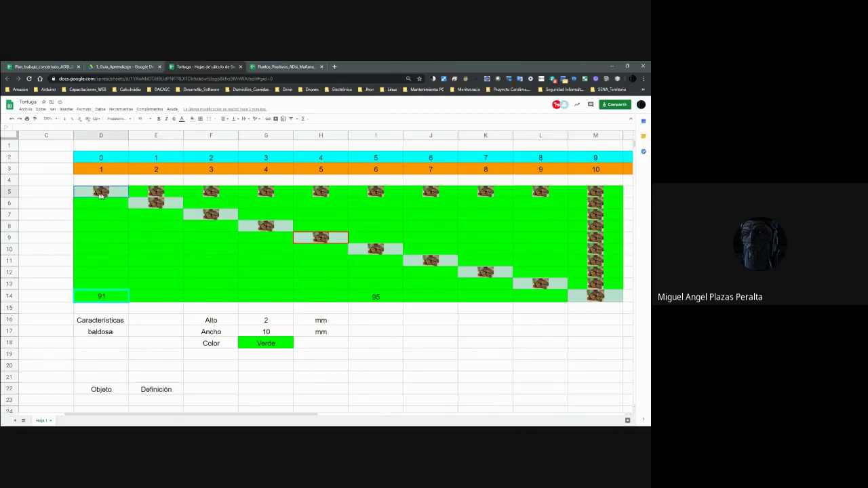
left_click(395, 346)
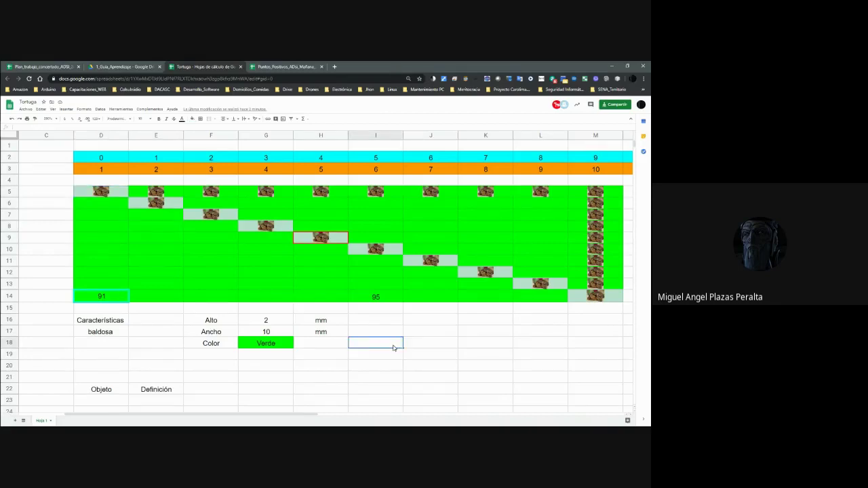
key("Down")
key("Down")
key("Down")
key("Down")
key("Down")
key("Down")
key("Down")
key("Down")
key("Down")
key("Down")
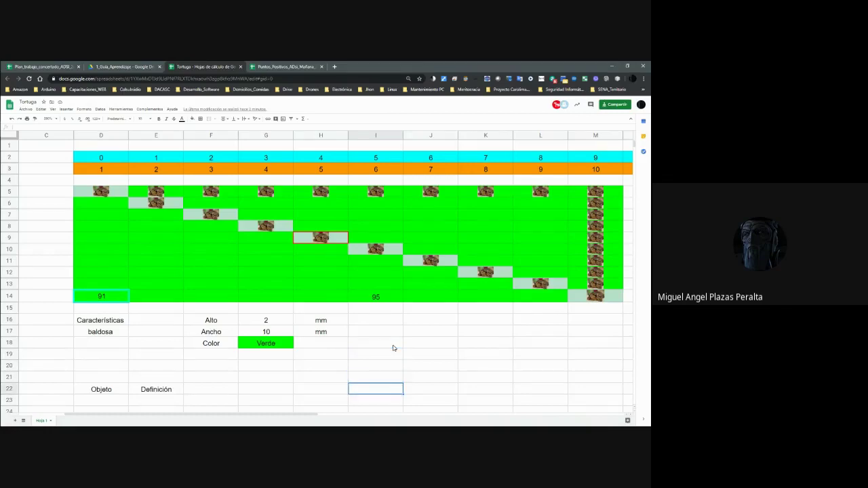
key("Left")
key("Left")
key("Up")
key("Up")
key("Up")
key("Up")
key("Up")
key("Up")
key("Up")
key("Up")
key("Up")
key("Up")
key("Up")
key("Up")
key("Up")
key("Up")
key("Up")
key("Up")
key("Up")
key("Up")
key("Up")
key("Up")
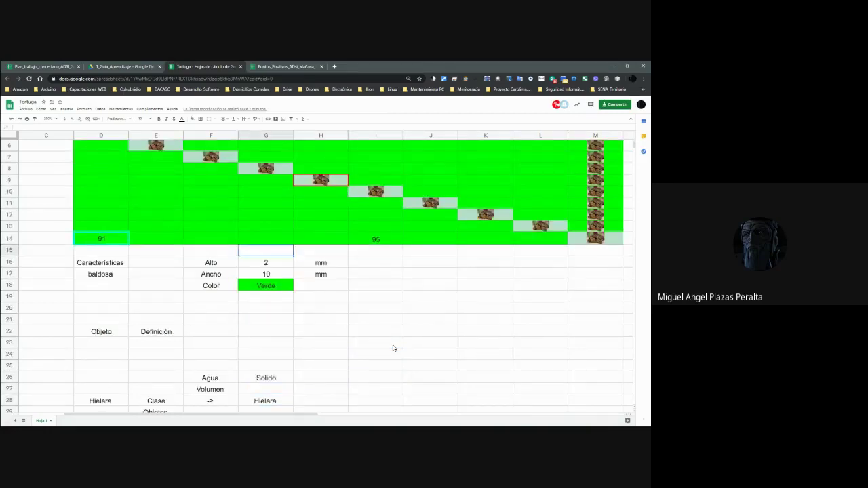
key("Left")
key("Down")
key("Down")
key("Down")
key("Left")
key("Down")
key("Left")
key("Up")
Label D5 through H5 as 0-0, 0-1, 0-2, 0-3 and 0-4.
type("04")
type("0")
key("Tab")
type("0-1")
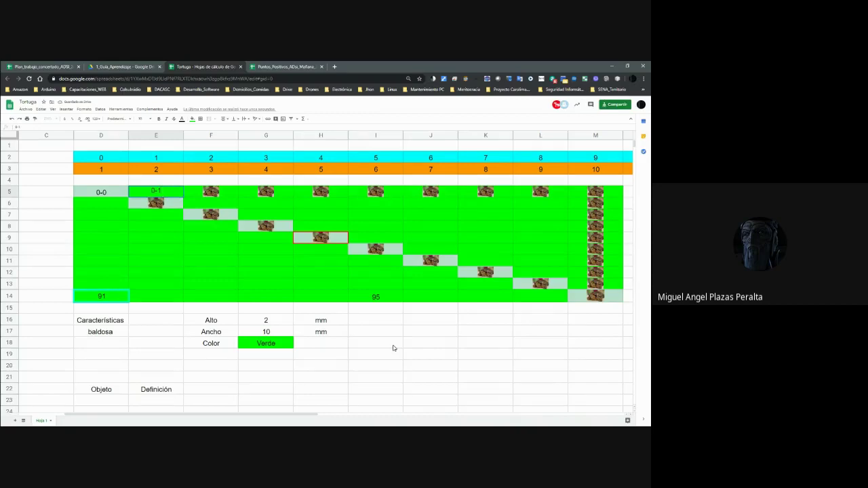
key("Tab")
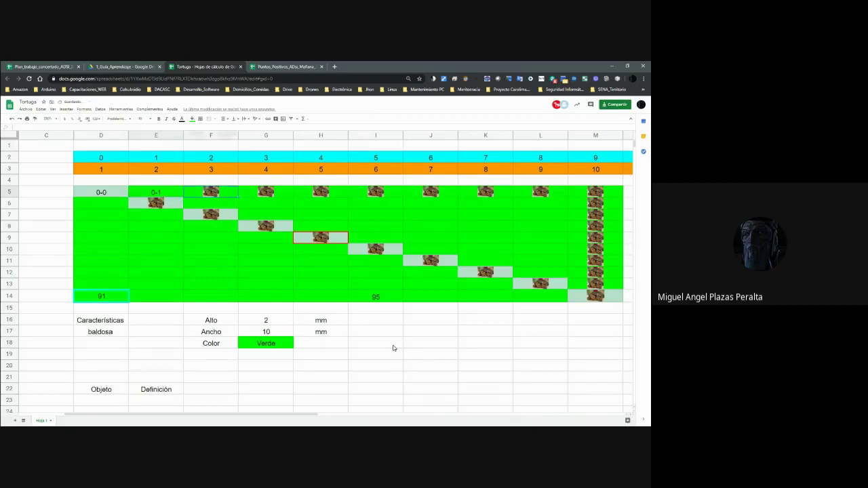
type("0-2")
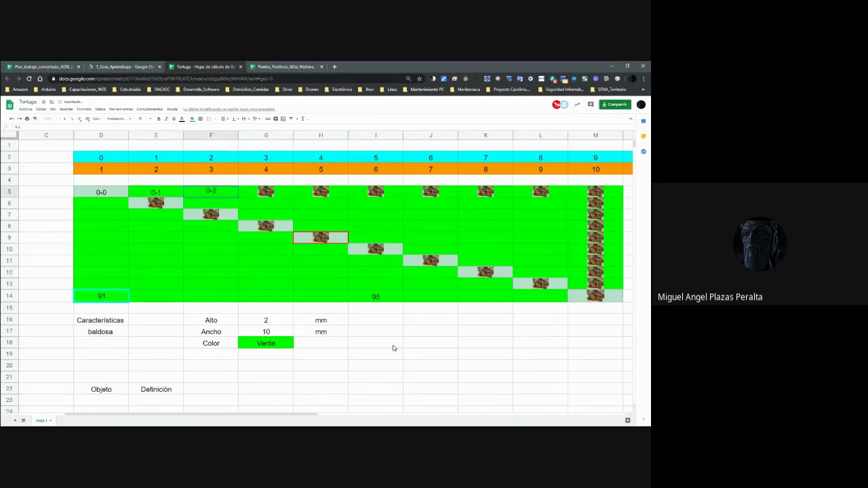
key("Tab")
type("0-3")
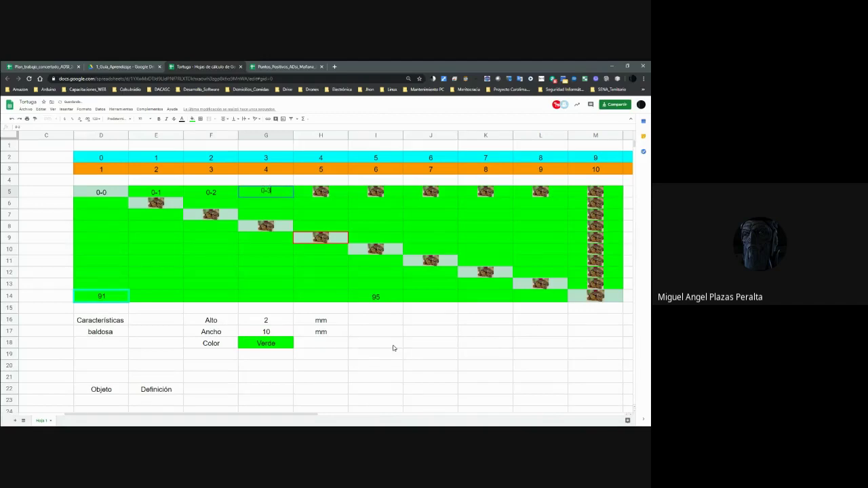
key("Tab")
type("0-4")
key("Tab")
Label I5 through M5 as 0-5 to 0-9, then move down to D14.
type("0-5")
key("Tab")
type("0-6")
key("Tab")
type("0-7")
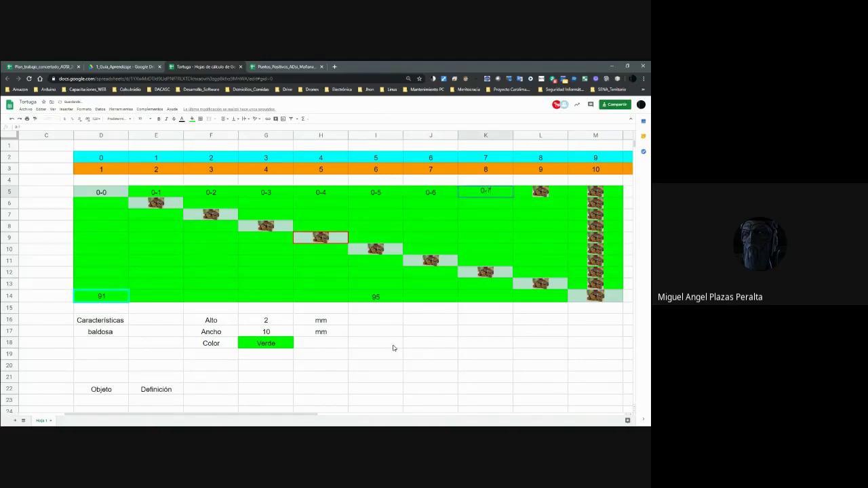
key("Tab")
type("0-8")
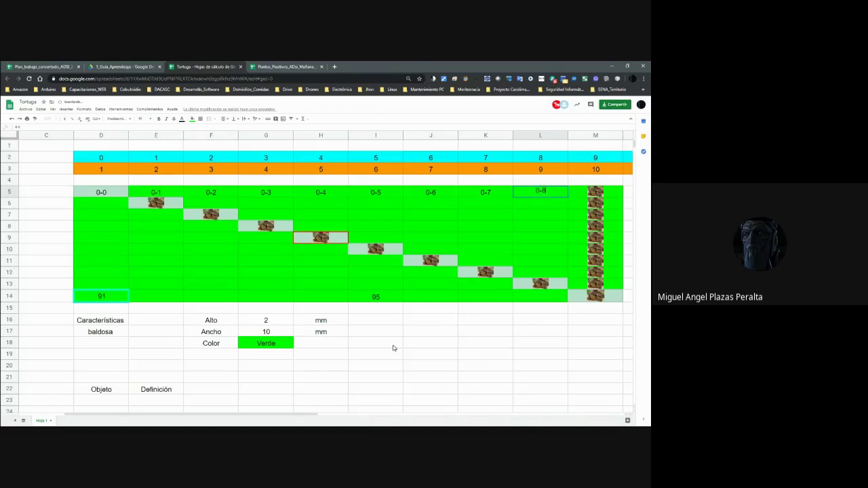
key("Tab")
type("0-")
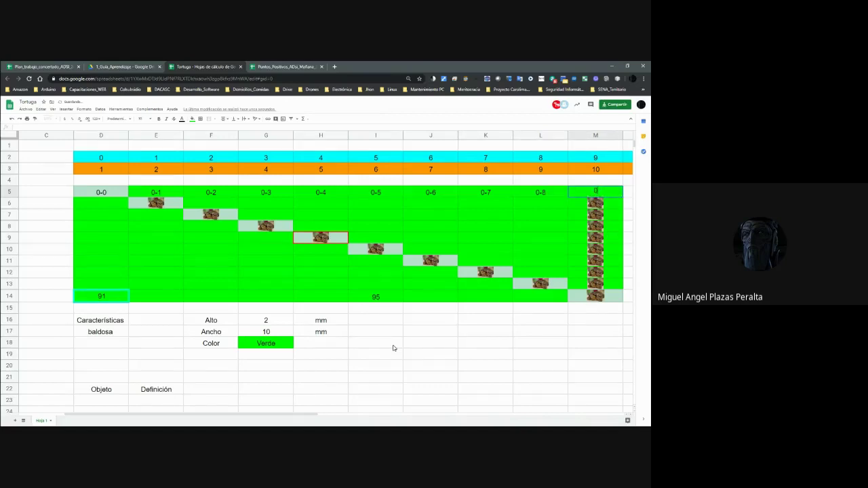
type("9")
key("Return")
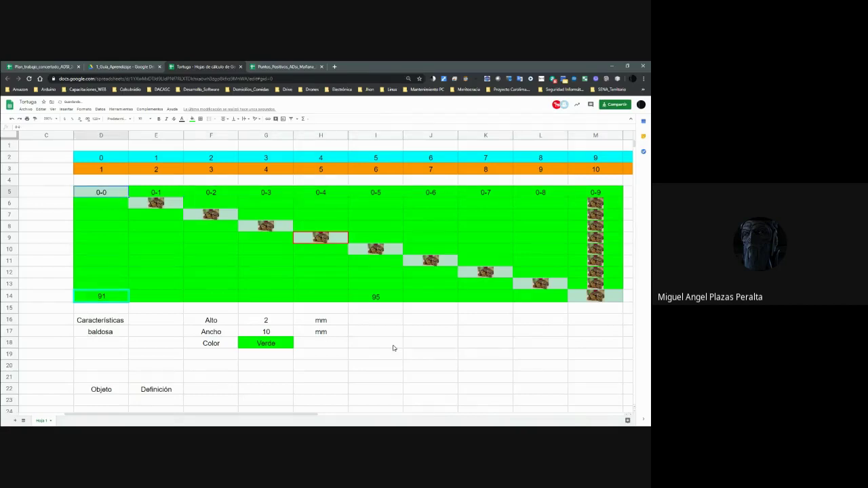
key("Down")
key("Down")
key("Down")
key("Down")
key("Down")
key("Down")
key("Down")
key("Down")
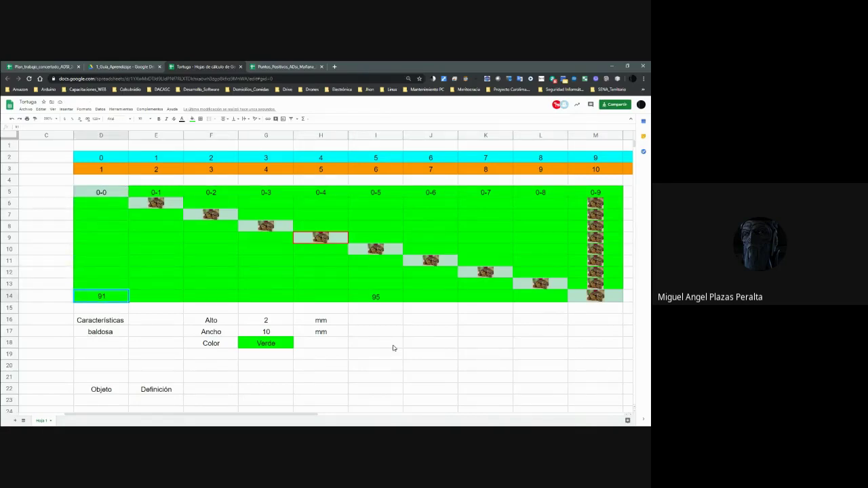
Enter 9-0 in D14, correcting the mistyped 9-1.
type("9-1")
key("Return")
key("Up")
key("Return")
key("BackSpace")
type("0")
key("Tab")
Label E14 through H14 with 9-1, 9-2 and 9-3, then start fixing E14.
type("9-")
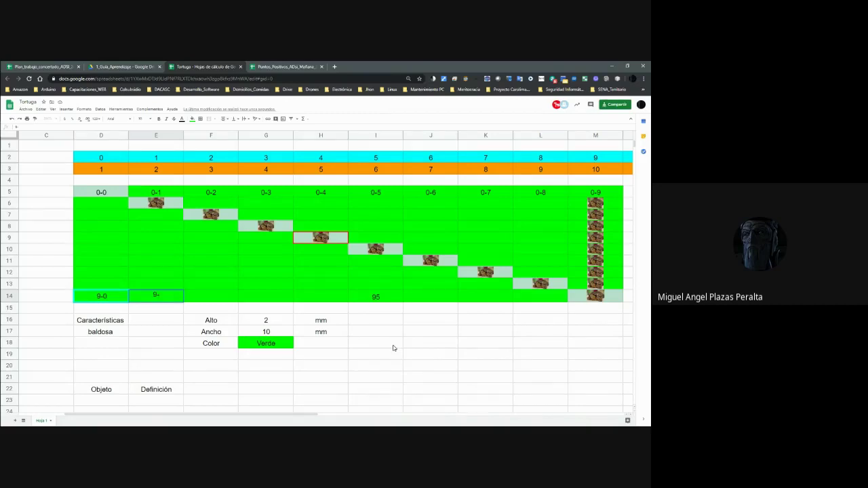
type("2")
key("Tab")
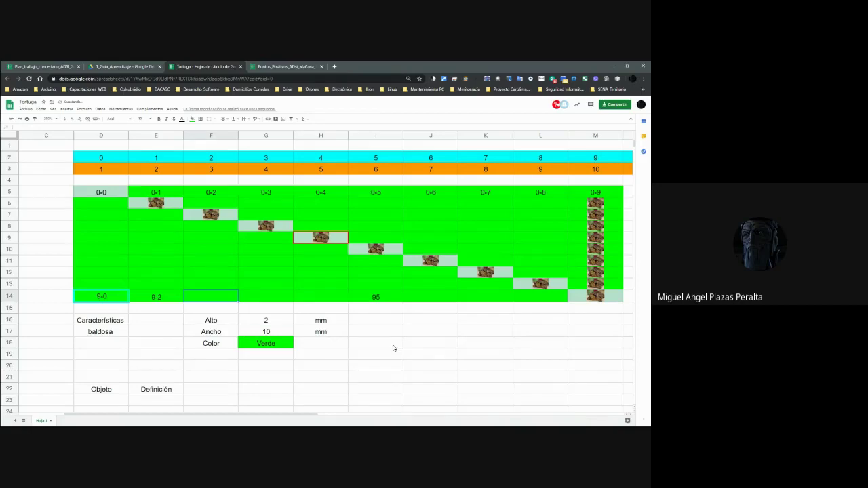
type("-1")
key("Tab")
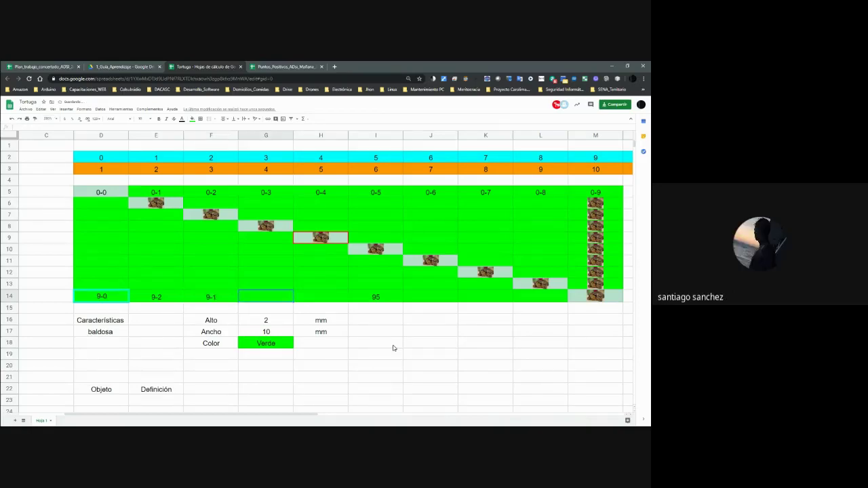
type("9-2")
key("Tab")
type("9-3")
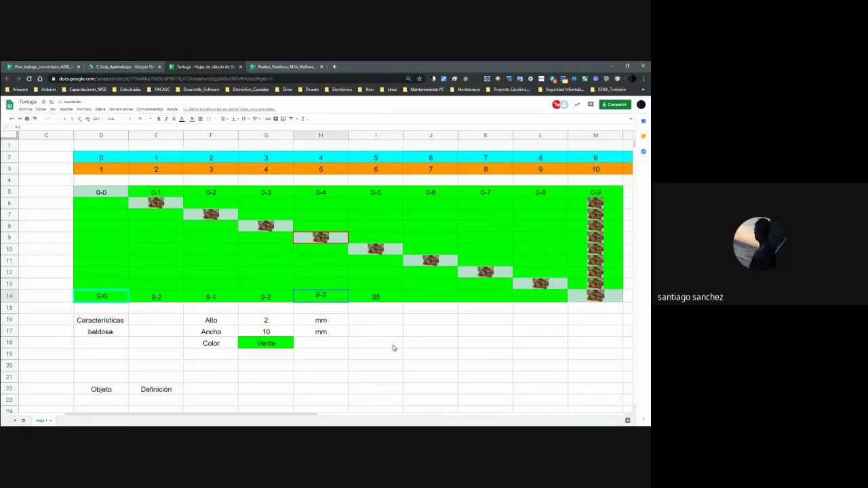
key("shift+Tab")
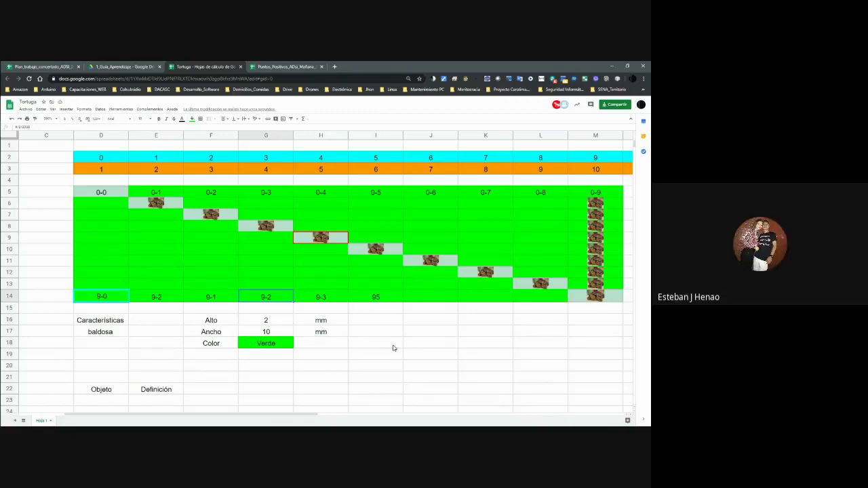
key("Left")
key("Left")
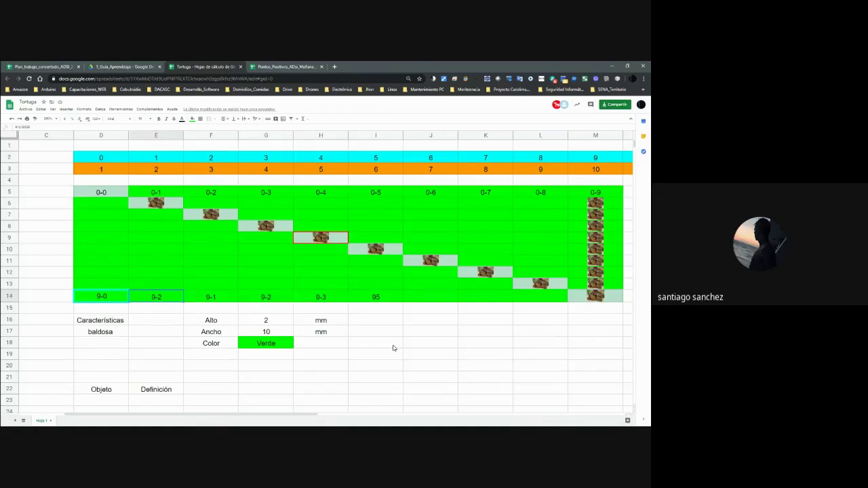
type("9-1")
Relabel E14 to H14 as 9-1, 9-2, 9-3 and 9-4, fixing typos.
key("Tab")
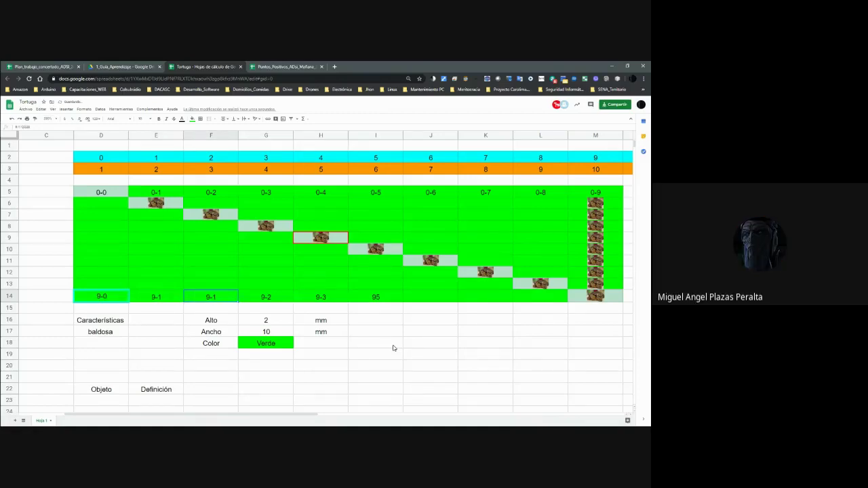
type("9")
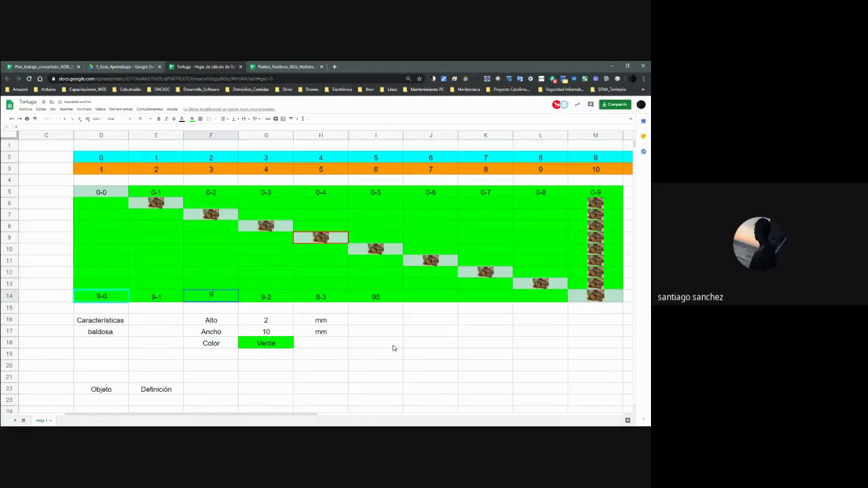
type("-1")
key("Tab")
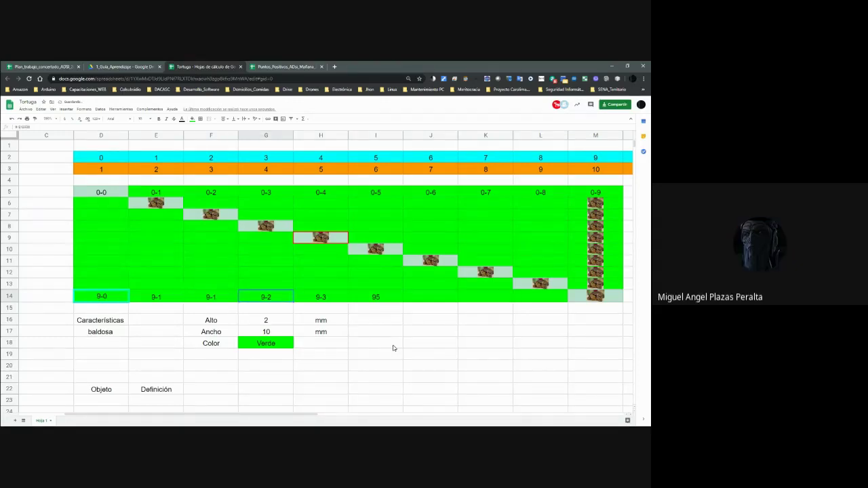
type("9")
key("Left")
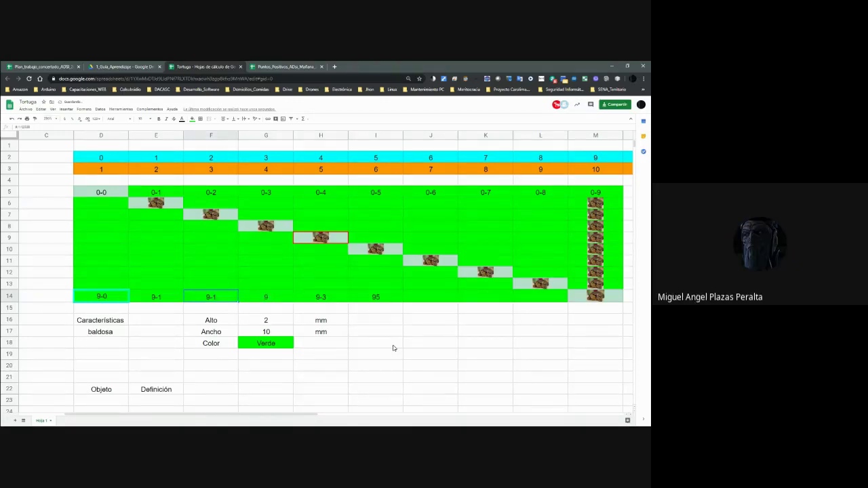
type("9-2")
key("Tab")
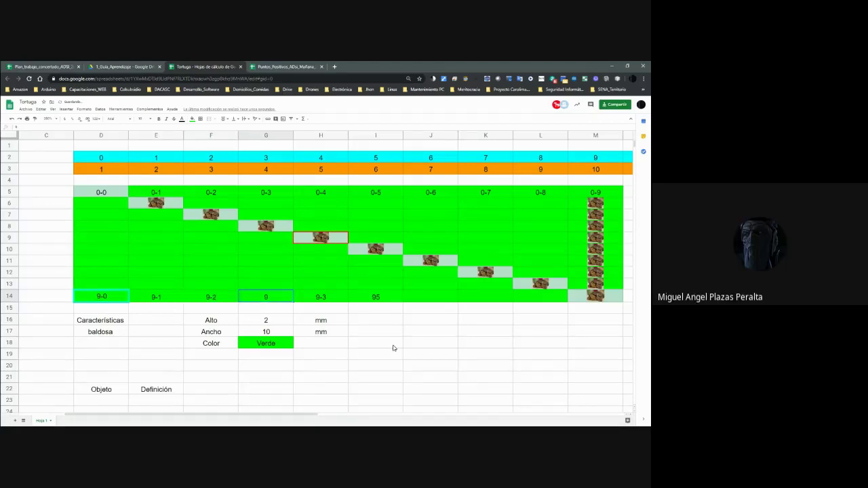
type("9")
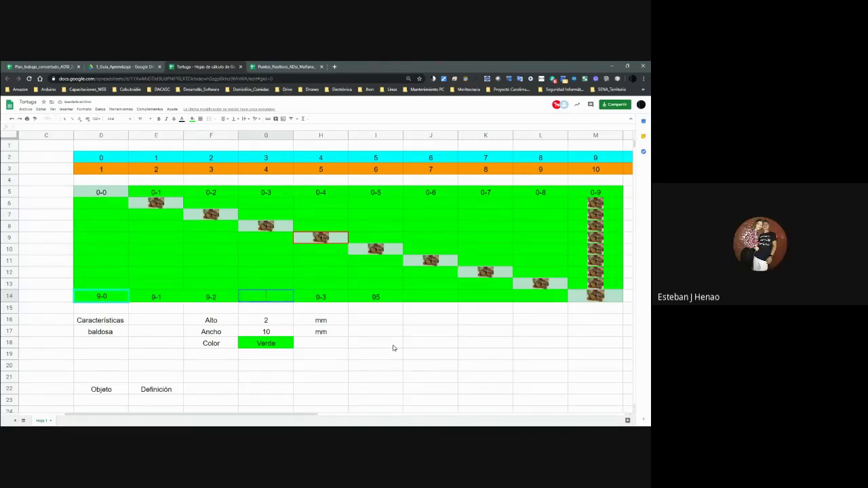
type("-3")
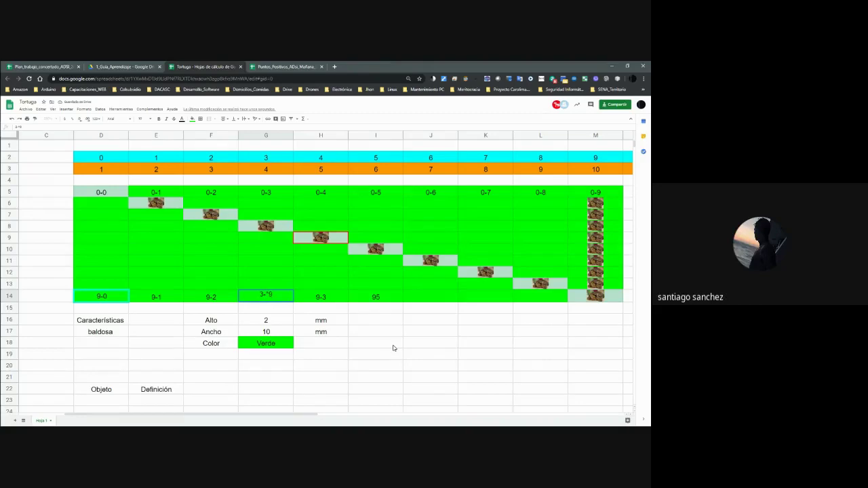
key("BackSpace")
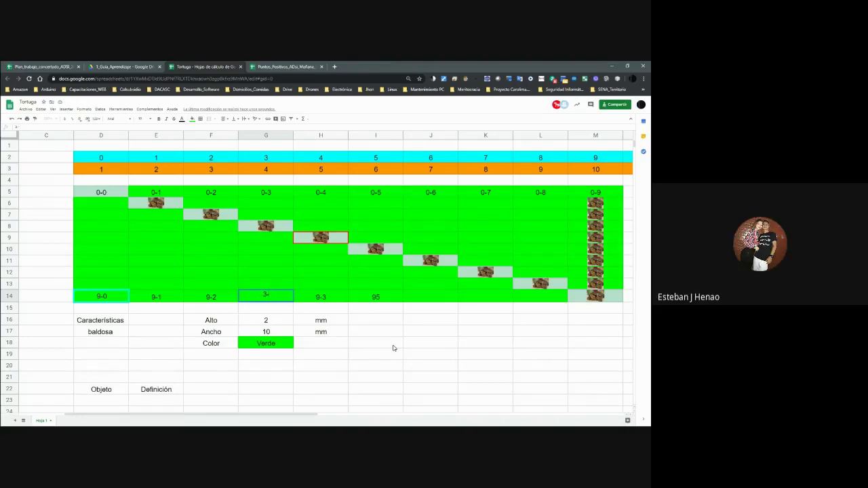
type("3")
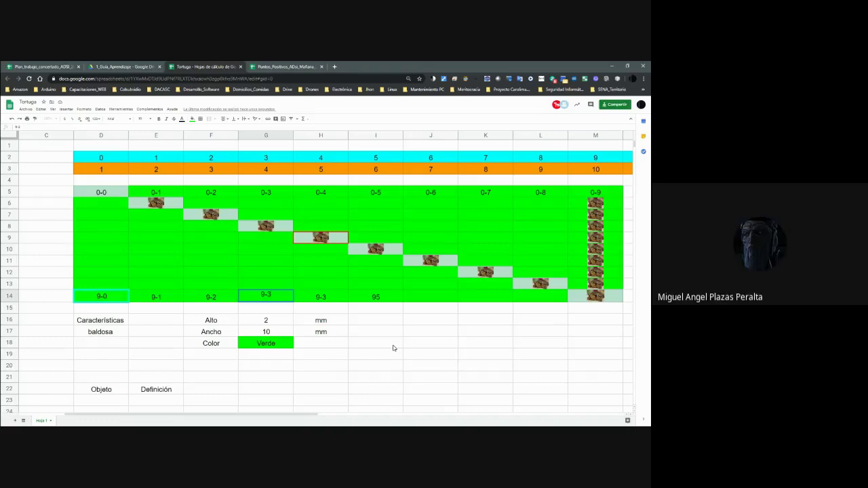
key("Tab")
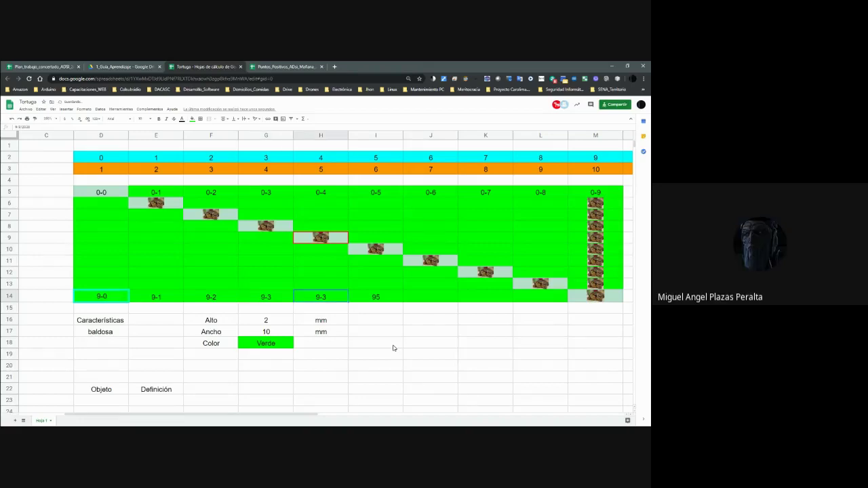
type("9-")
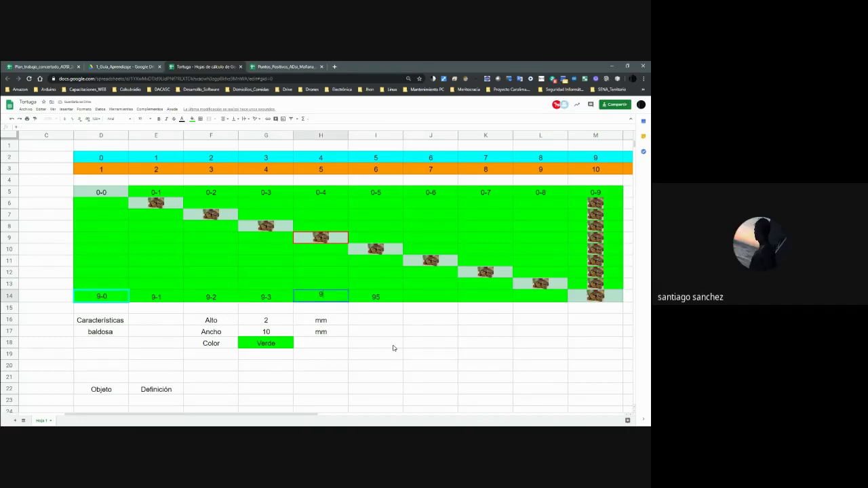
type("4")
key("Tab")
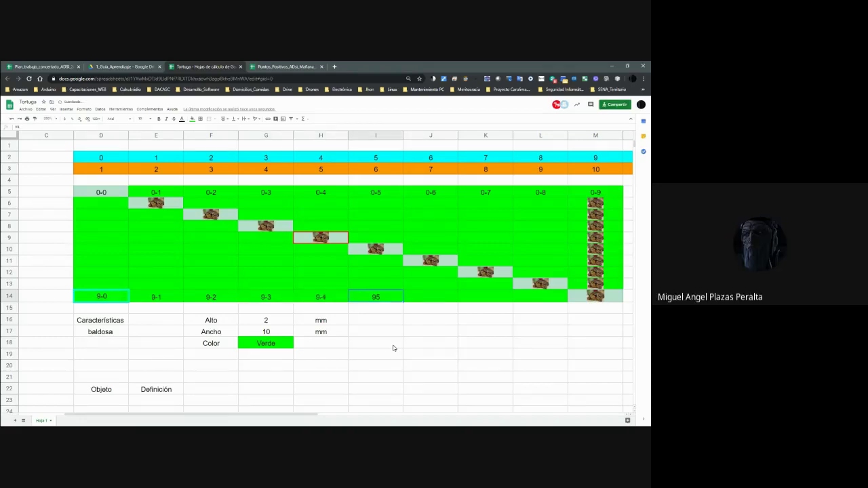
type("9-4")
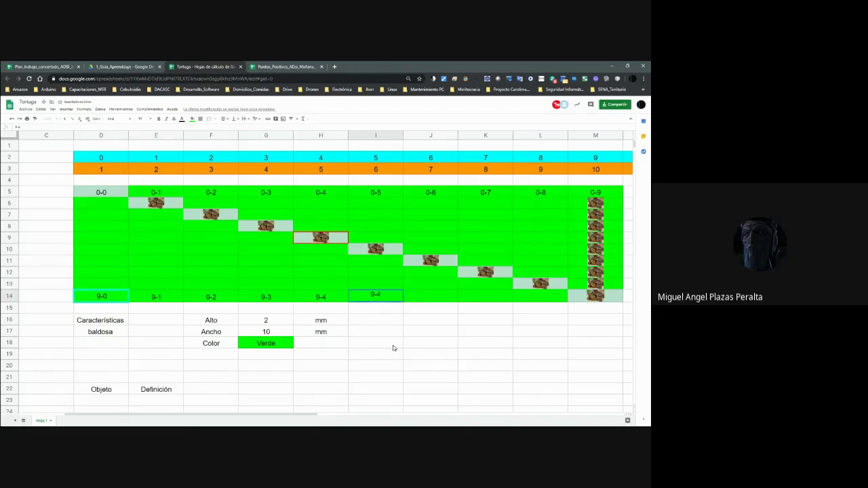
Label I14, J14 and K14 as 9-5, 9-6 and 9-7.
key("Tab")
type("9-")
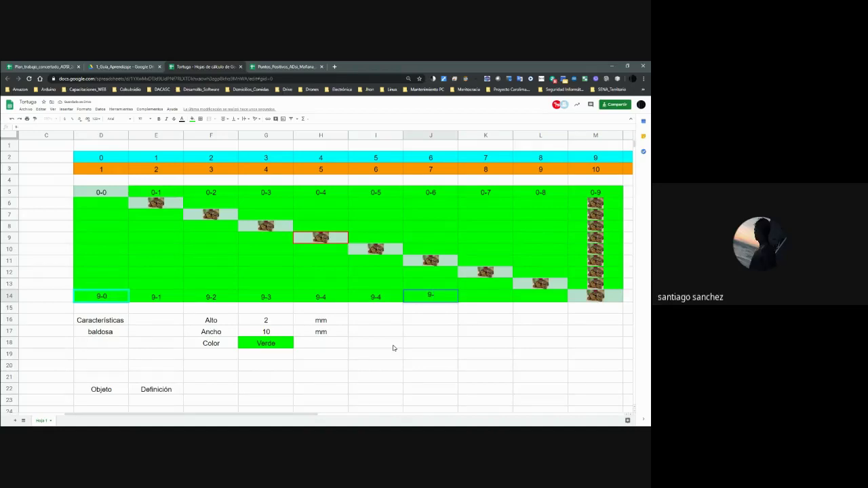
key("shift+Tab")
type("9")
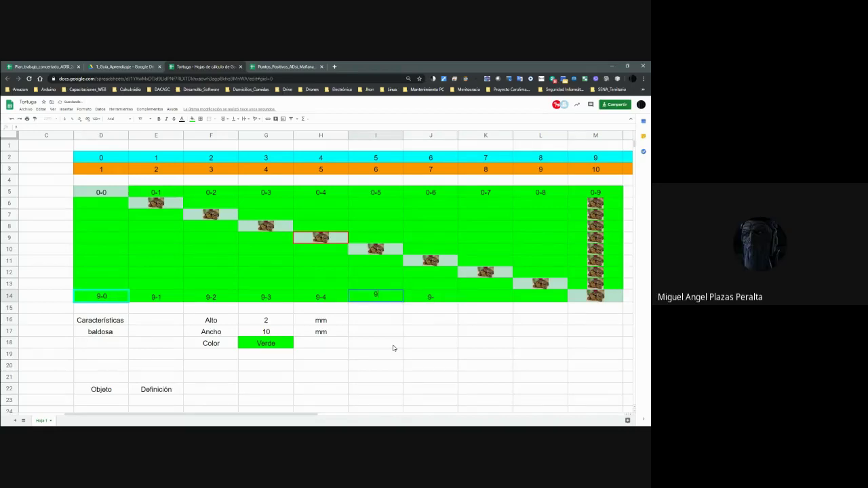
type("-5")
key("Tab")
type("9-6")
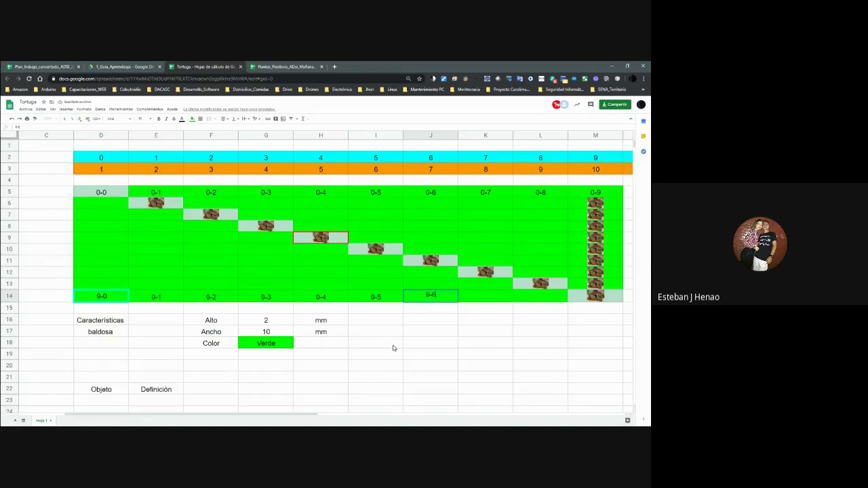
key("Tab")
type("9-")
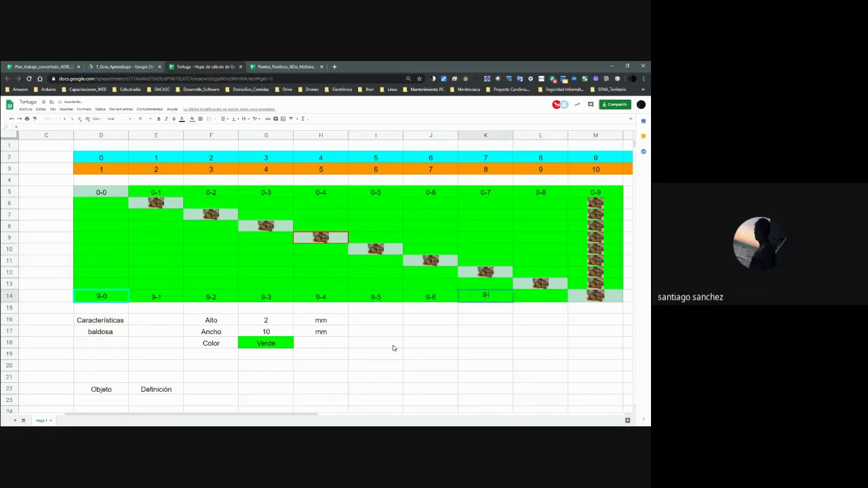
type("7")
key("Tab")
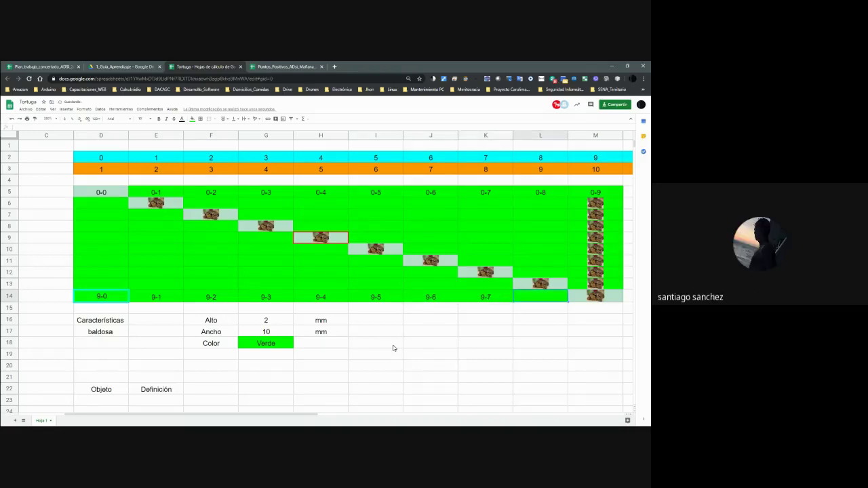
Finish L14 and M14 with 9-8 and 9-9, then move to centre cell H9.
type("9-8")
key("Tab")
type("9-")
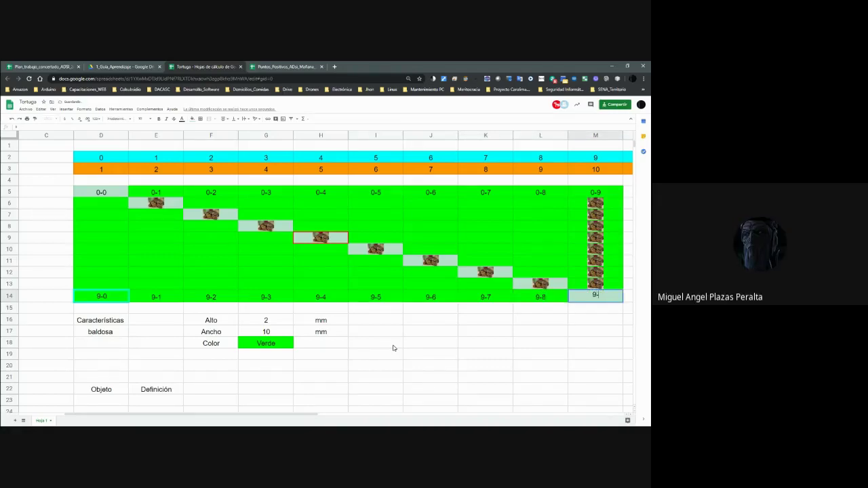
type("9")
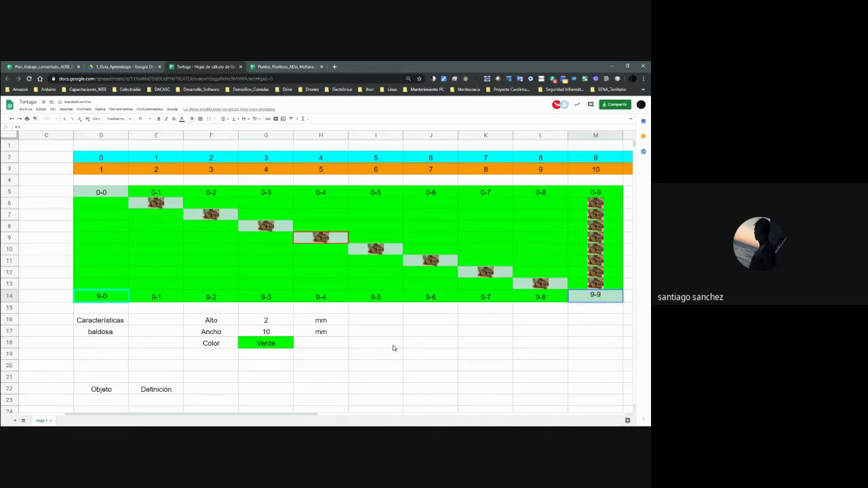
key("Up")
key("Up")
key("Left")
key("Left")
key("Left")
key("Left")
key("Up")
key("Left")
key("Up")
key("Up")
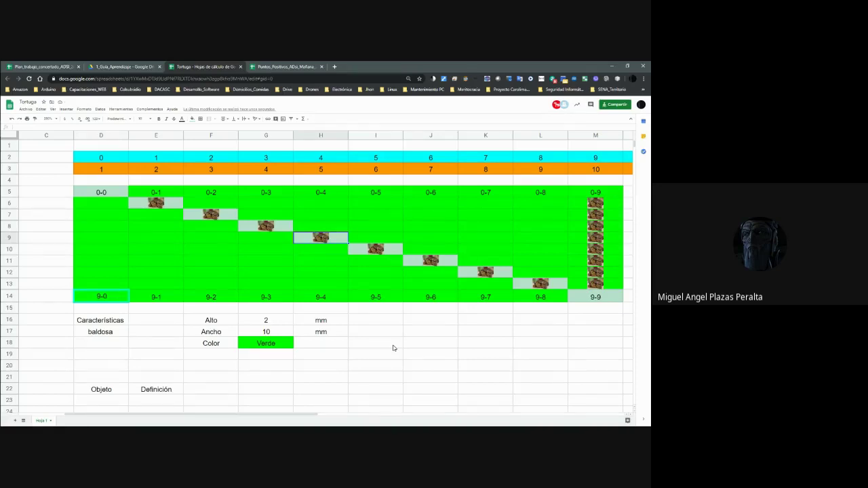
key("Up")
key("Down")
left_click(320, 249)
left_click(314, 242)
left_click(101, 193)
left_click(101, 214)
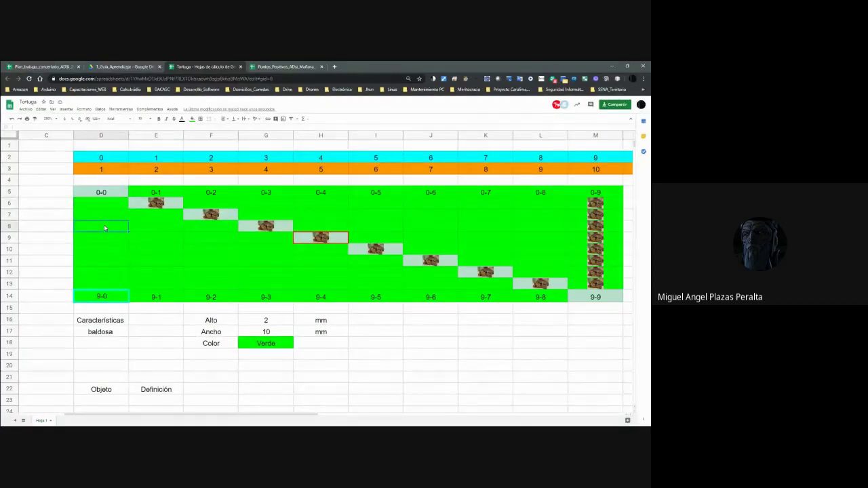
left_click(109, 240)
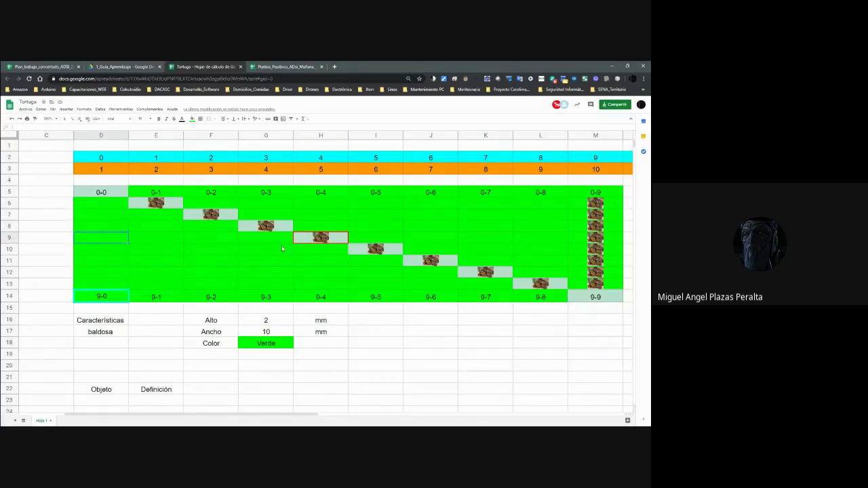
Count down to row 9 and across to column H, entering a provisional 4-5 in H9.
left_click(325, 240)
type("4")
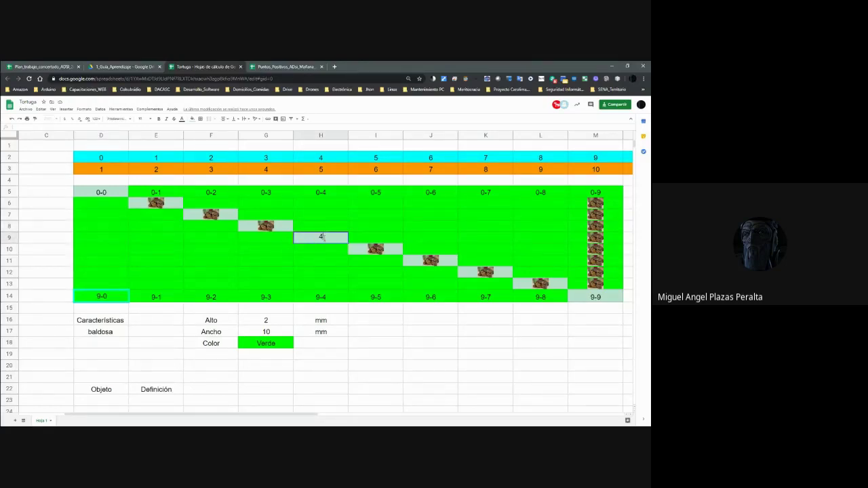
type("-")
key("Return")
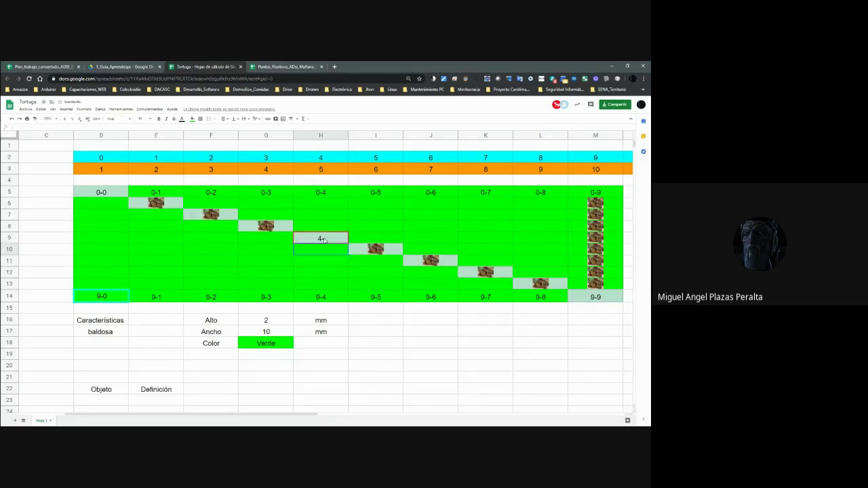
left_click(121, 202)
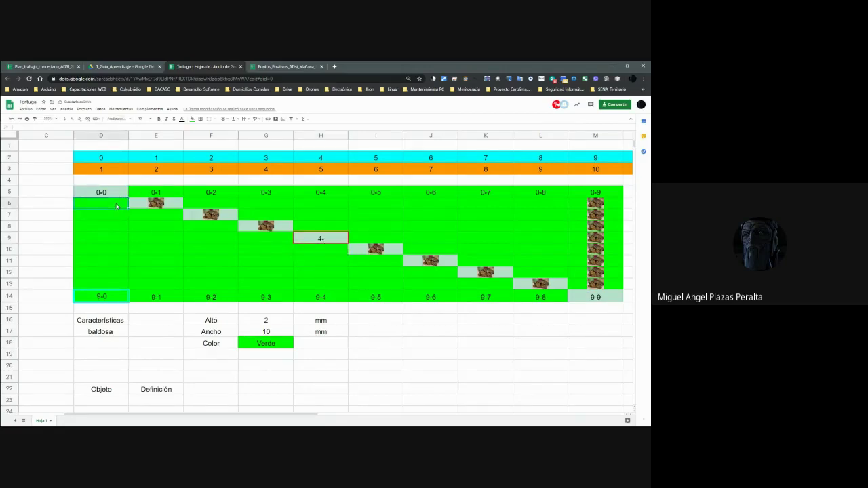
left_click(114, 216)
left_click(119, 227)
left_click(120, 237)
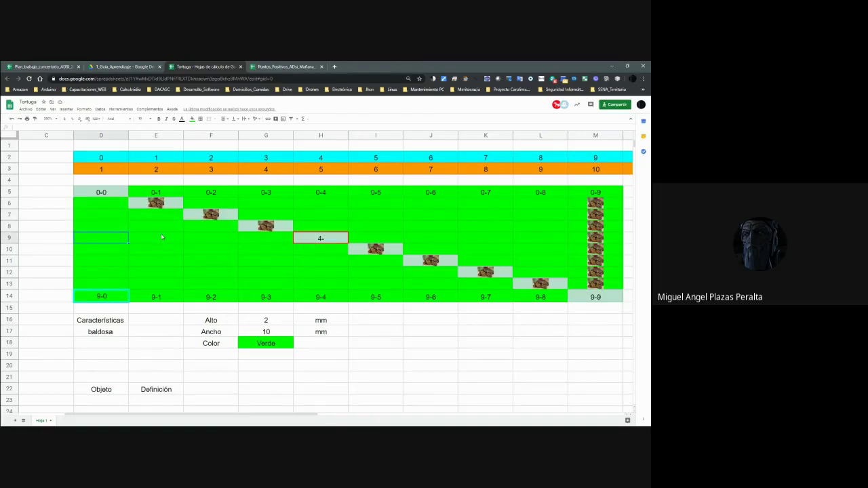
left_click(150, 242)
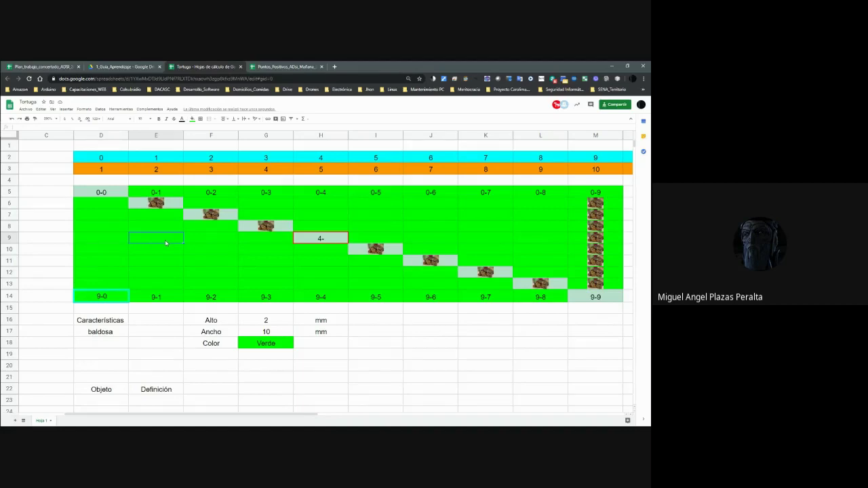
left_click(204, 242)
left_click(266, 240)
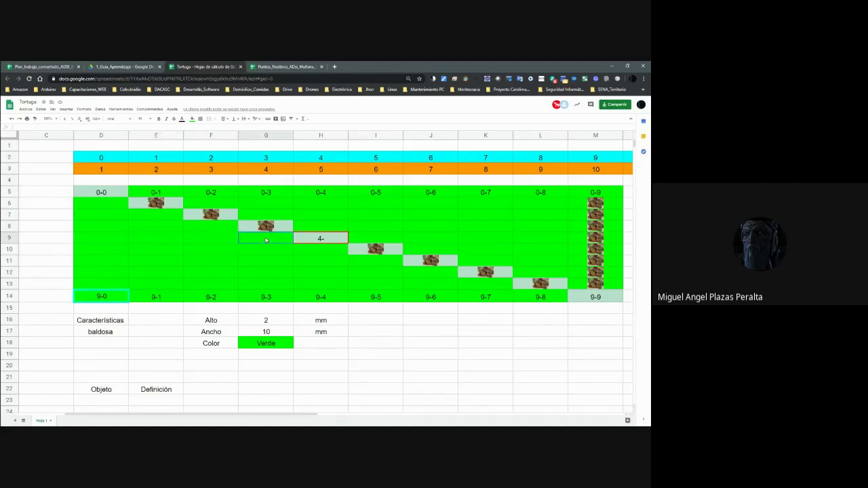
left_click(333, 242)
type("4-5")
key("Return")
Replace H9's contents with the label 4-4.
left_click(333, 241)
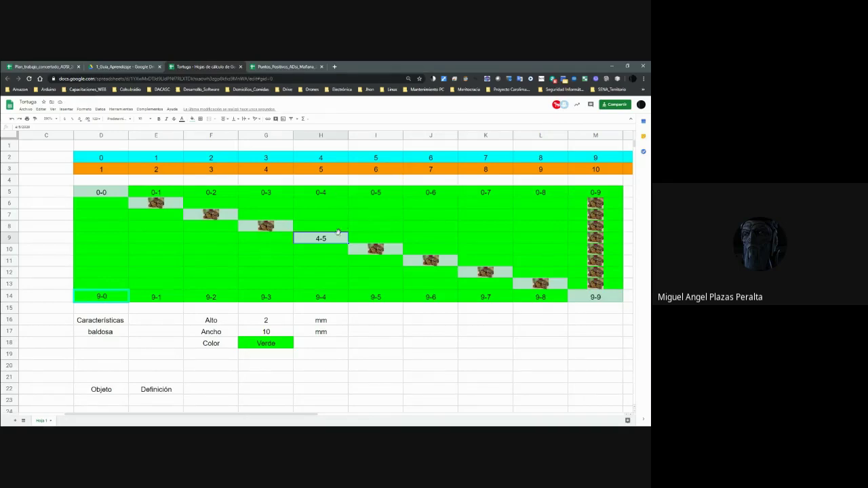
double_click(339, 232)
left_click(376, 227)
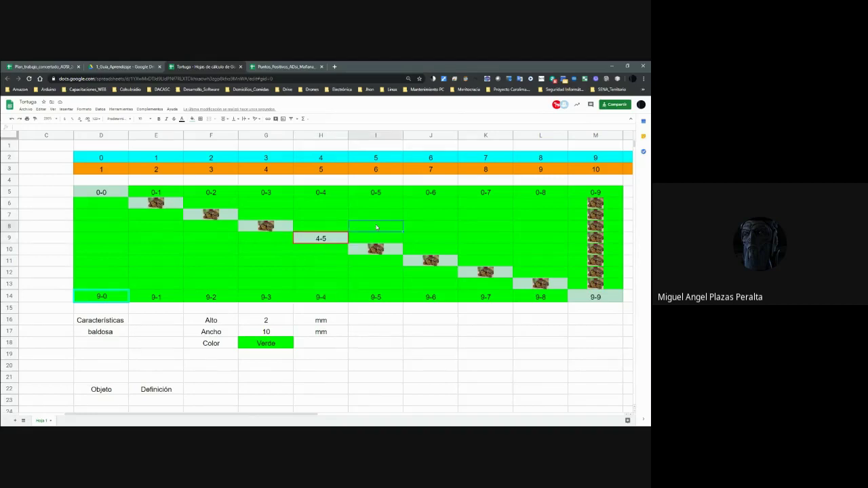
double_click(332, 239)
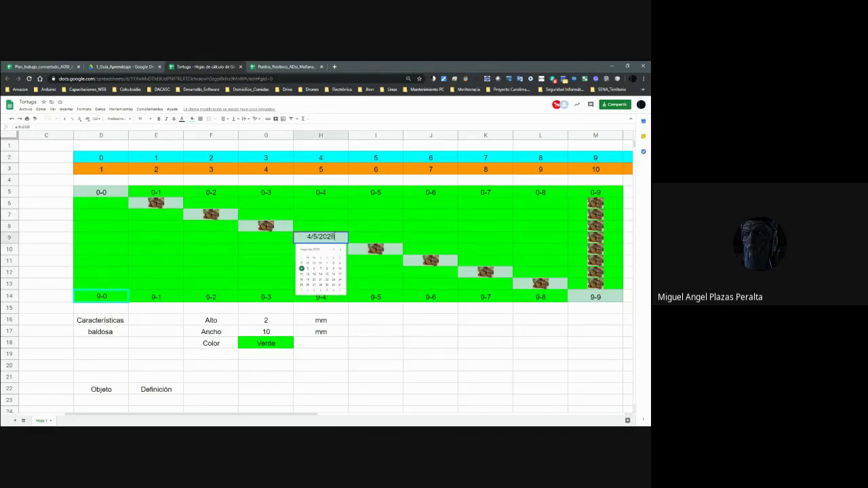
left_click_drag(335, 236, 304, 232)
type("4-4")
key("Return")
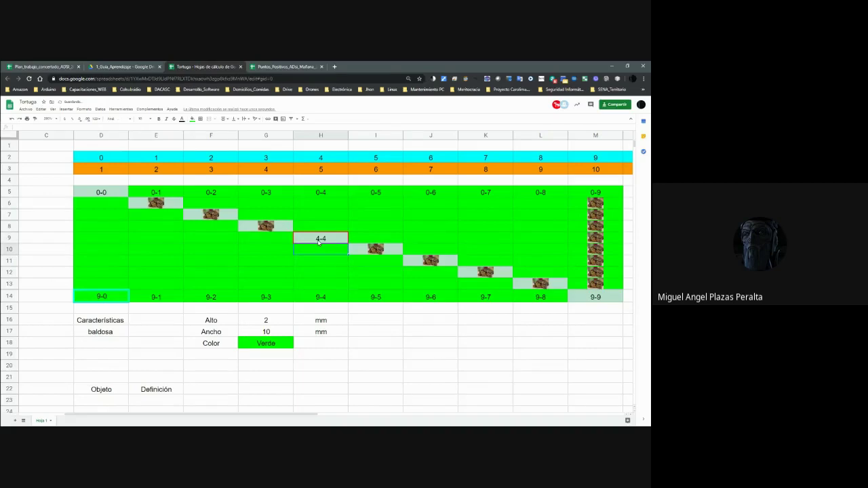
left_click(319, 240)
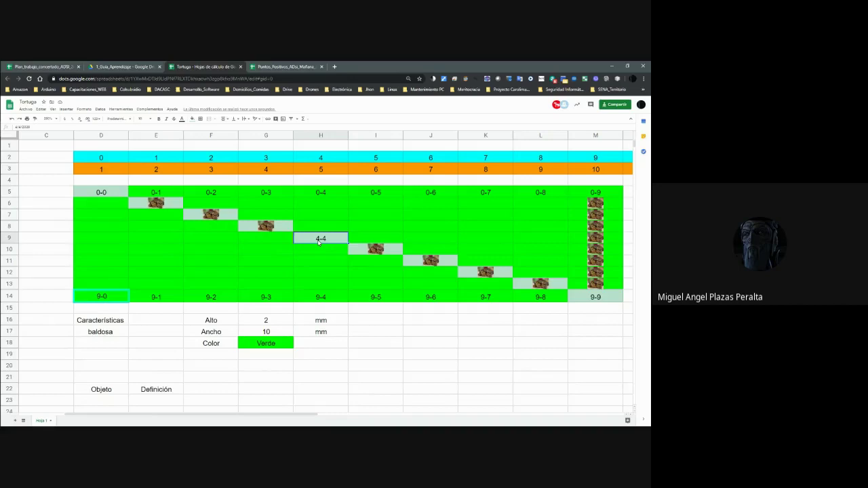
Enter Matriz in D46 and Array in E46, fixing a mistyped word.
left_click(112, 194)
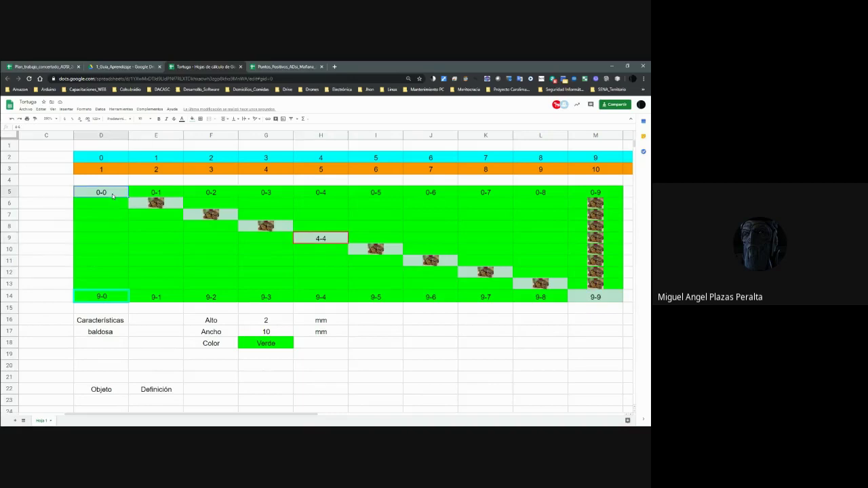
scroll(271, 349, "down", 2)
scroll(266, 349, "up", 2)
scroll(272, 349, "down", 2)
scroll(274, 349, "down", 8)
left_click(122, 319)
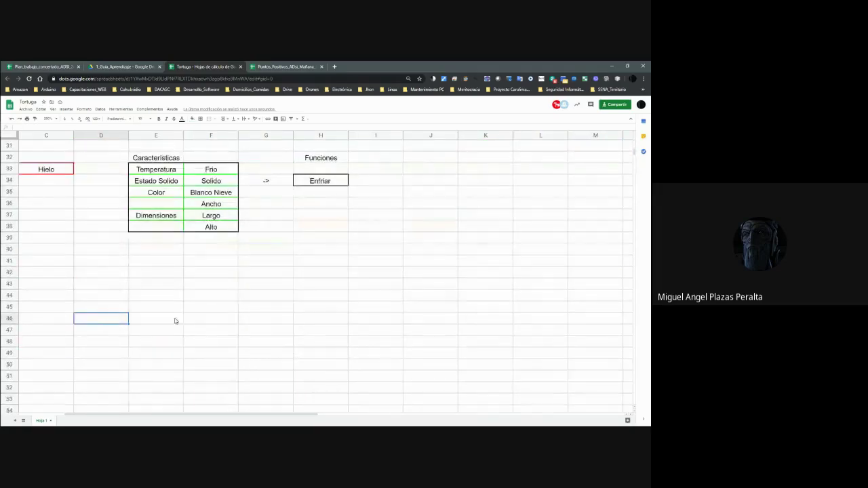
type("Matriz")
key("Tab")
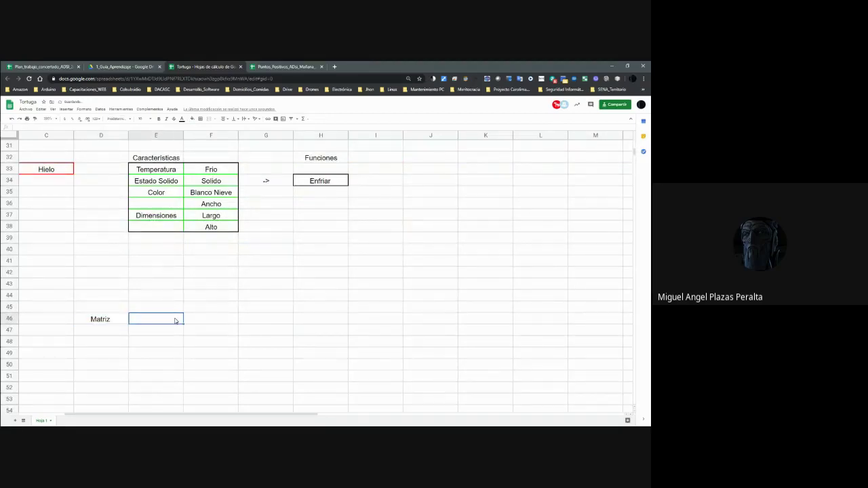
type("Array")
key("Return")
Reselect the Array cell E46 and scroll back up toward the tile grid.
key("Up")
key("Right")
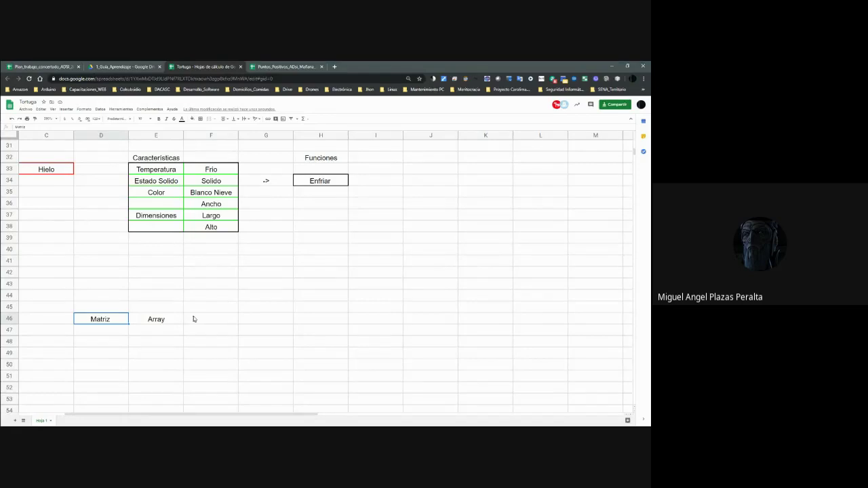
scroll(193, 316, "up", 10)
scroll(210, 312, "up", 1)
scroll(203, 315, "down", 10)
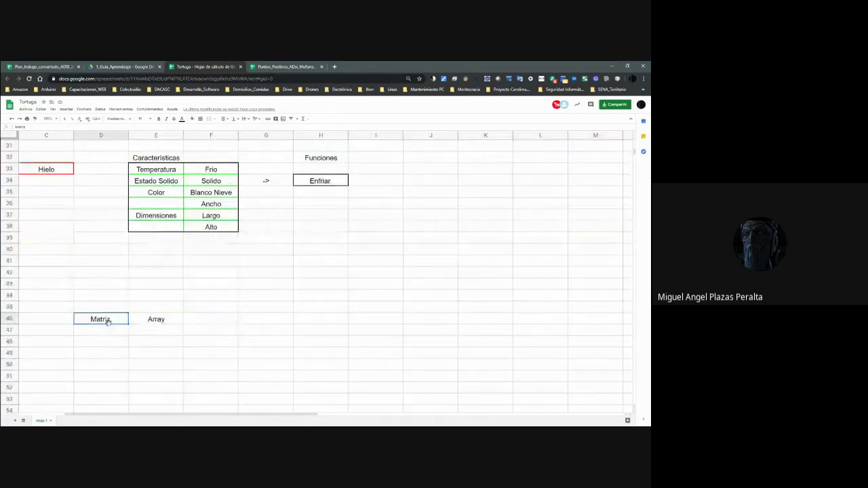
scroll(251, 354, "up", 9)
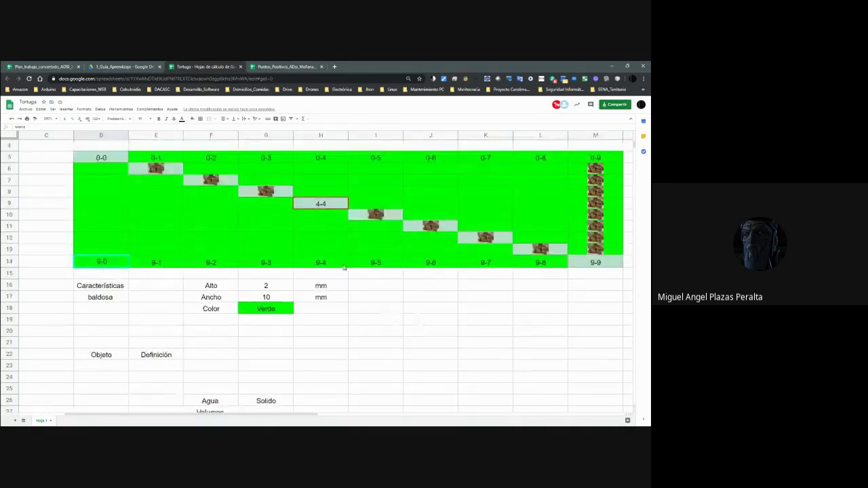
Select the whole tile grid D5:M14.
scroll(339, 267, "down", 5)
scroll(335, 267, "up", 6)
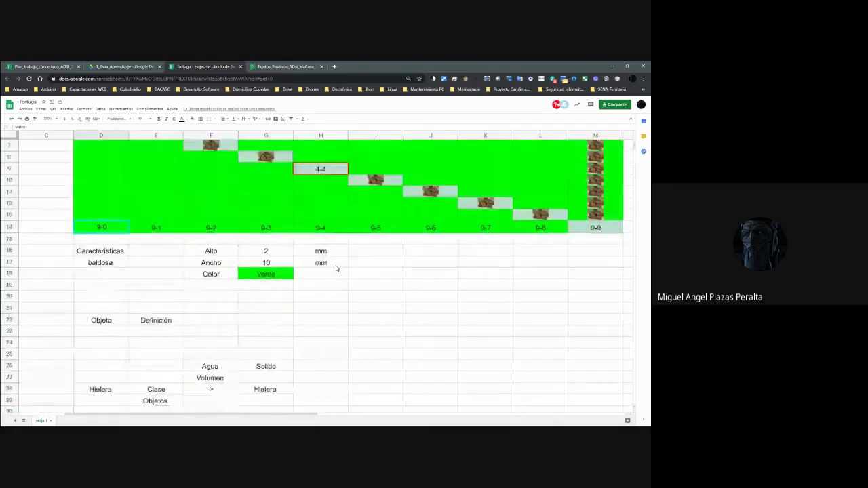
left_click(102, 193)
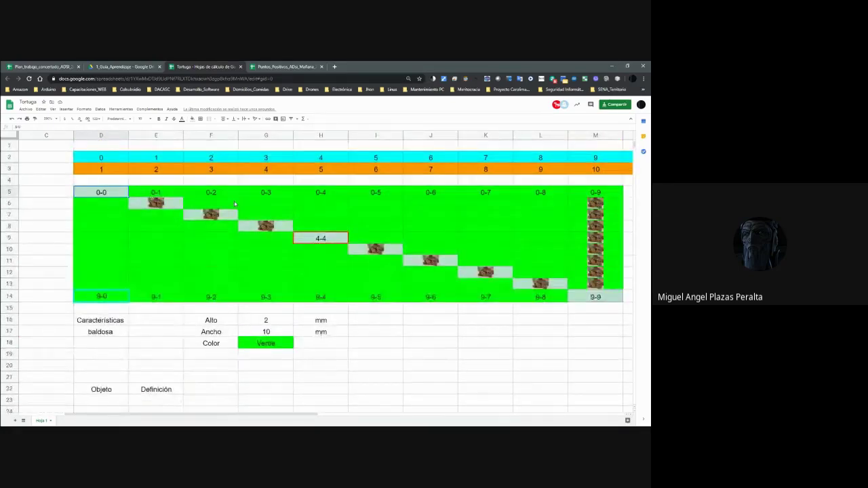
key("shift+Down")
key("shift+Down")
key("shift+Right")
key("shift+Right")
key("shift+Right")
key("shift+Right")
key("shift+Right")
key("shift+Right")
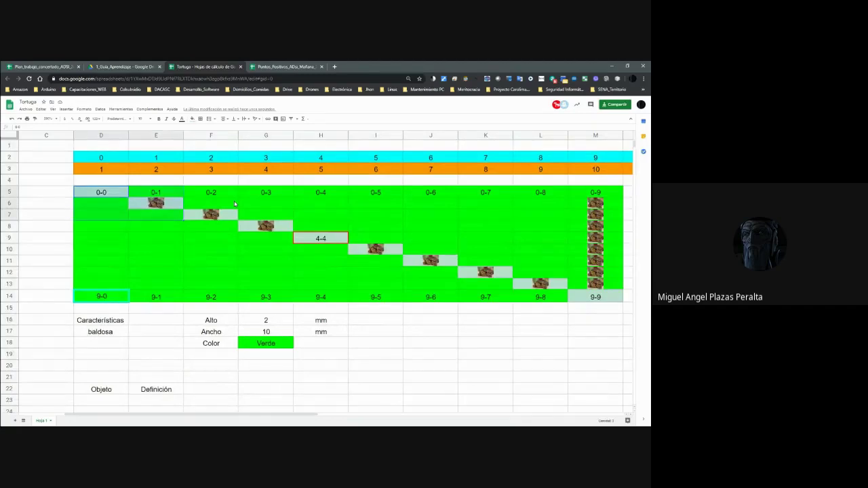
key("shift+Right")
key("shift+Right")
key("shift+Right")
key("shift+Down")
key("shift+Down")
key("shift+Down")
key("shift+Down")
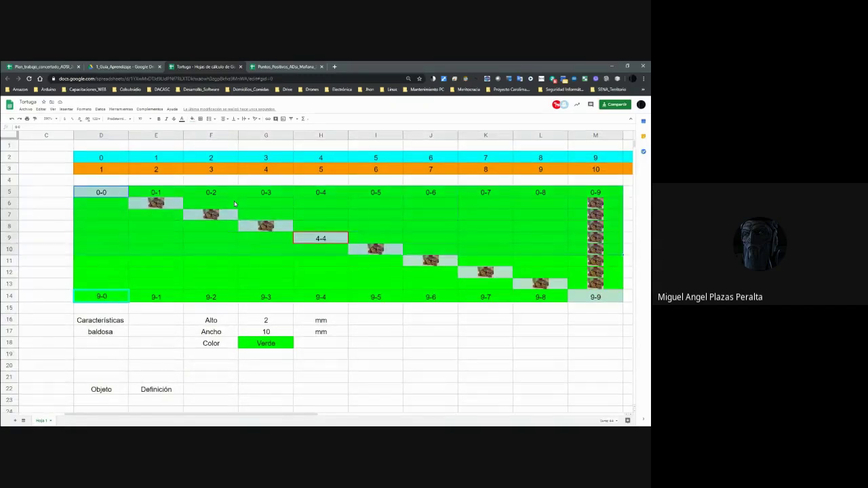
key("shift+Down")
key("shift+Down")
key("shift+Down")
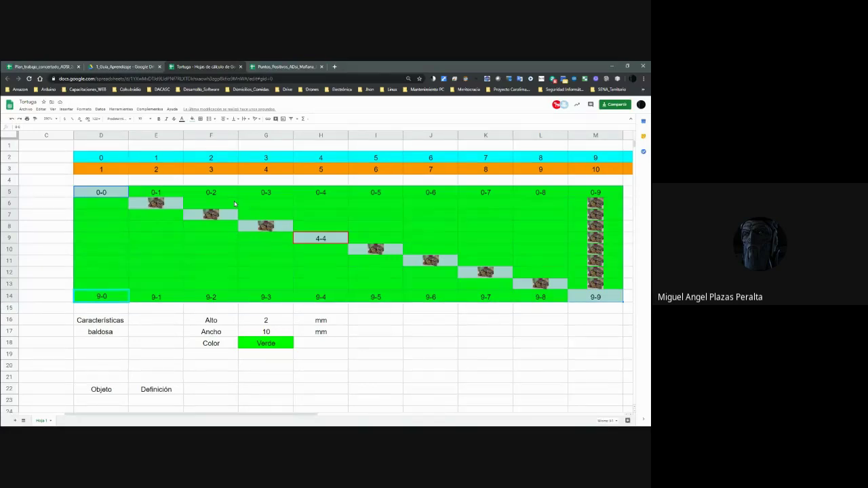
Move the active cell down column D to the empty rows below Matriz and Array.
key("Down")
key("Down")
key("Down")
key("Down")
key("Down")
key("Down")
key("Down")
key("Down")
key("Down")
key("Down")
key("Down")
key("Down")
key("Down")
key("Down")
key("Down")
key("Down")
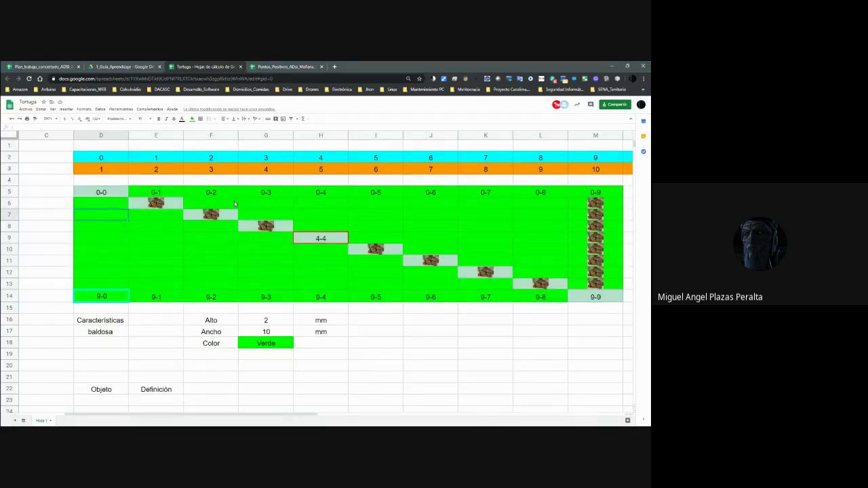
key("Up")
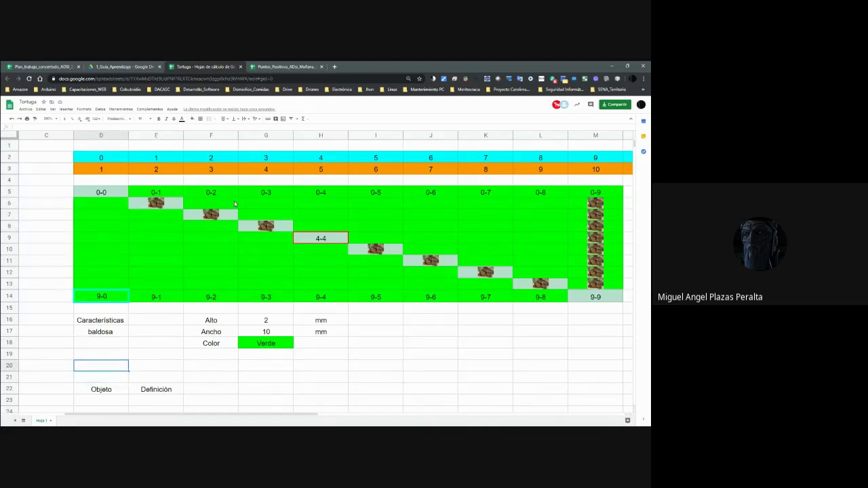
key("Down")
key("Down")
key("Down")
key("Down")
key("Down")
key("Down")
key("Up")
key("Up")
key("Up")
key("Up")
key("Up")
key("Up")
key("Up")
key("Up")
key("Up")
key("Up")
key("Up")
key("Up")
key("Up")
key("Up")
key("Up")
key("Up")
key("Up")
key("Up")
key("Up")
key("Up")
key("Up")
key("Up")
key("Down")
key("Down")
key("Down")
key("Down")
key("Down")
key("Down")
key("Down")
key("Down")
key("Down")
key("Down")
key("Down")
key("Down")
key("Down")
key("Down")
key("Down")
key("Down")
key("Down")
key("Down")
key("Down")
key("Down")
key("Down")
key("Down")
key("Down")
key("Down")
key("Down")
key("Down")
key("Down")
key("Down")
key("Down")
key("Down")
key("Down")
key("Down")
key("Down")
key("Down")
key("Down")
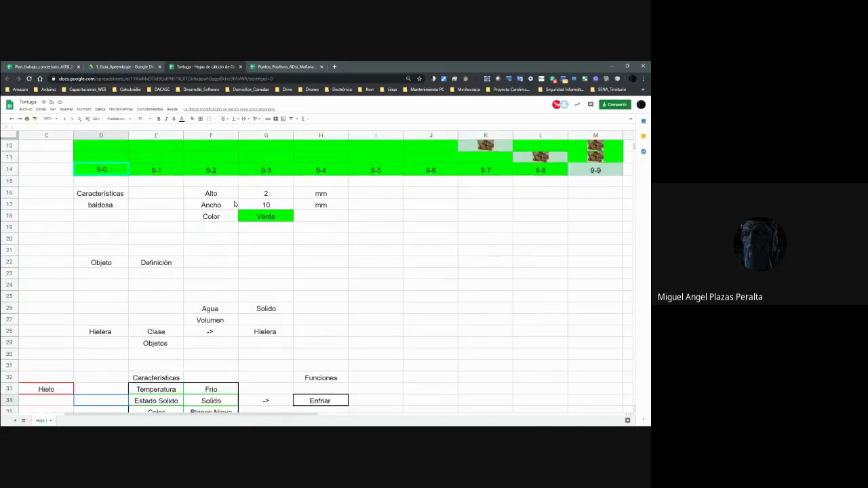
key("Down")
key("Down")
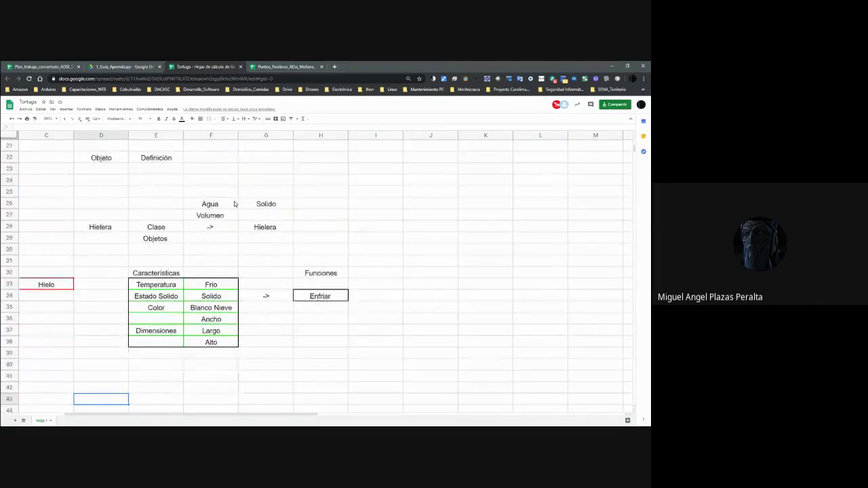
key("Down")
key("Down")
key("Down")
key("Down")
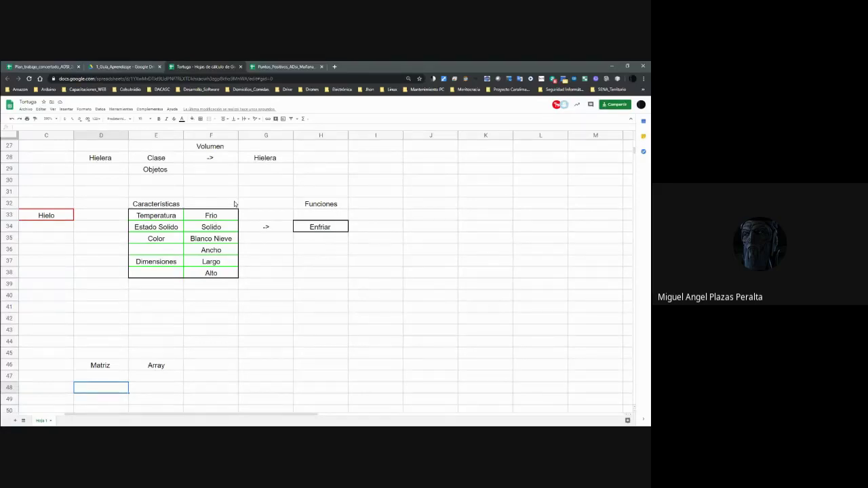
Enter Filas in D48 and Columnas in D49.
type("Filas")
key("Return")
type("Columnas")
key("Return")
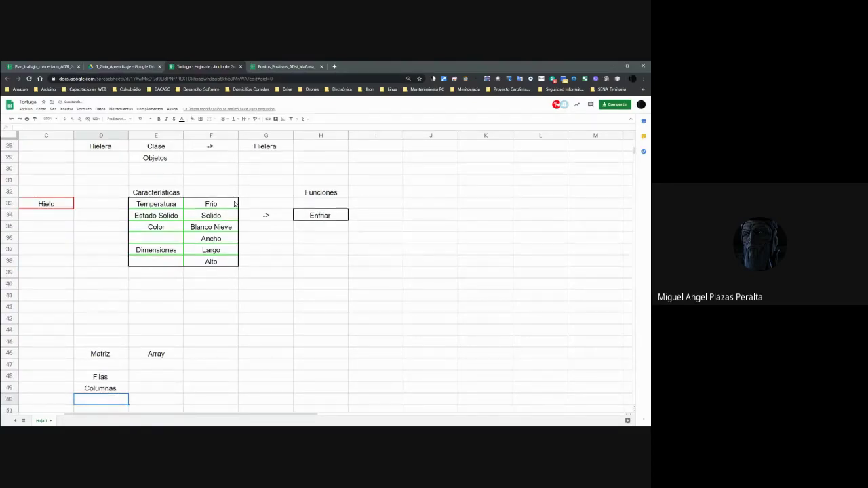
Clear D49 and retype Columnas, then step back to the Array and Matriz headings.
key("Up")
key("Up")
key("Up")
key("Up")
key("Down")
key("Down")
key("Down")
key("Up")
key("Up")
key("Up")
key("Down")
key("Down")
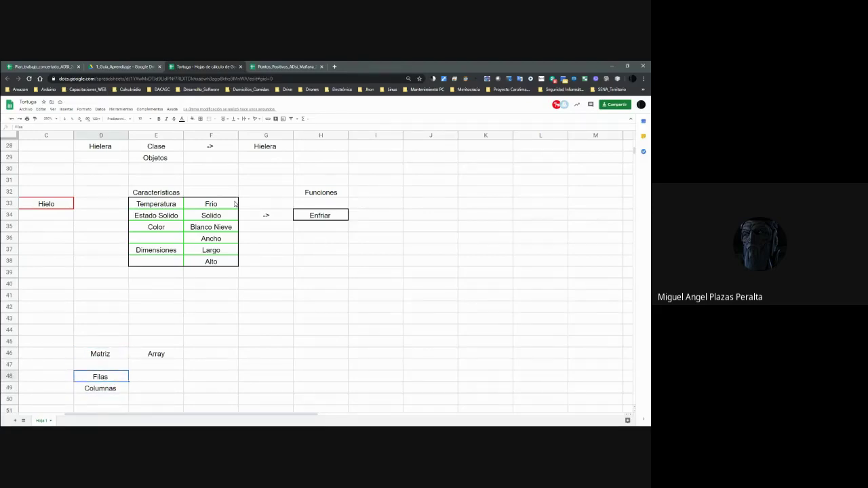
key("Down")
key("Delete")
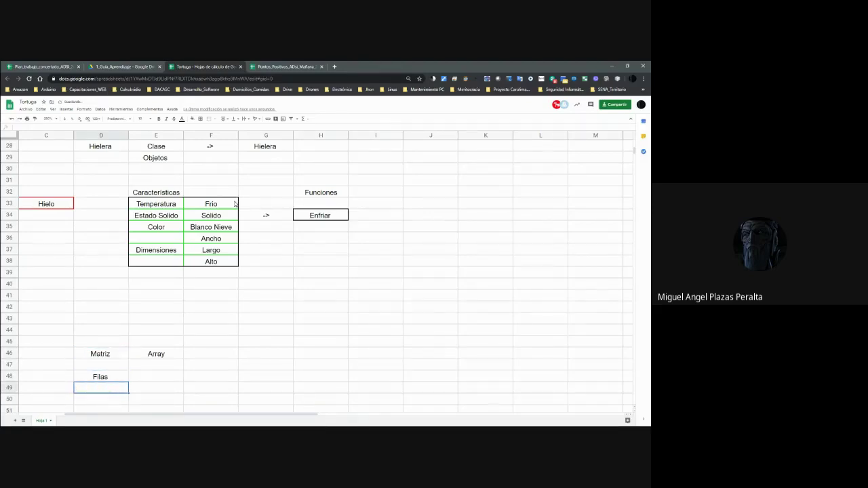
key("Up")
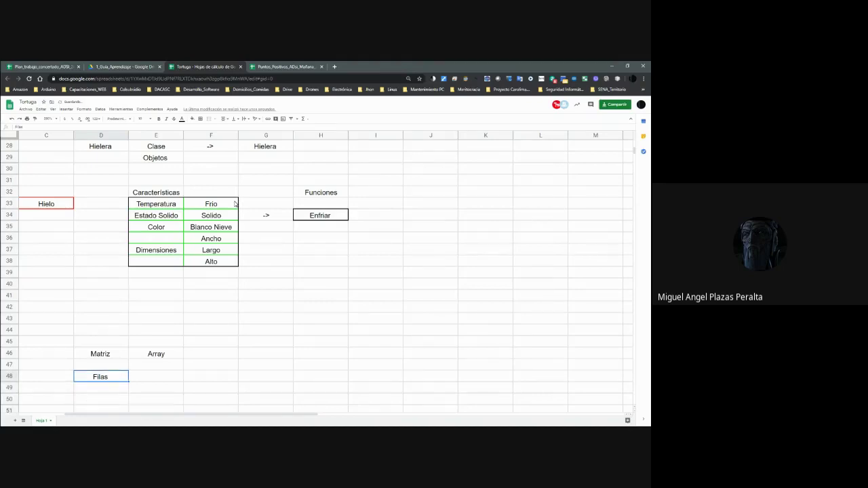
key("Up")
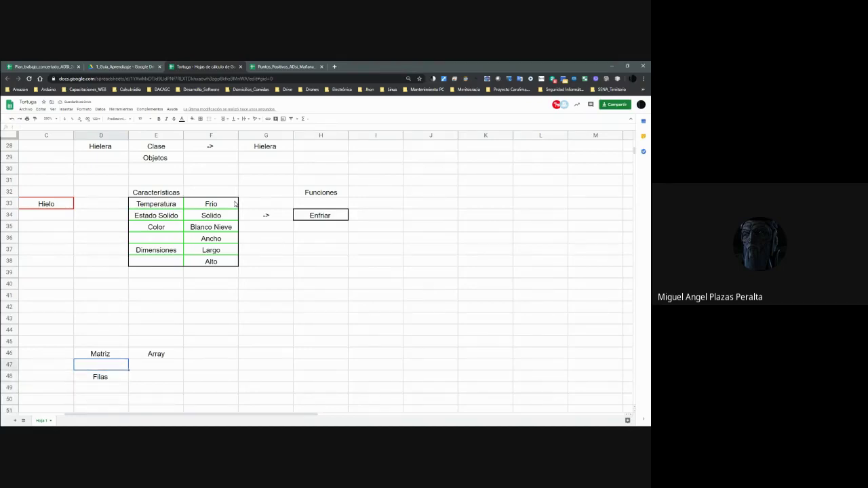
key("Down")
key("Down")
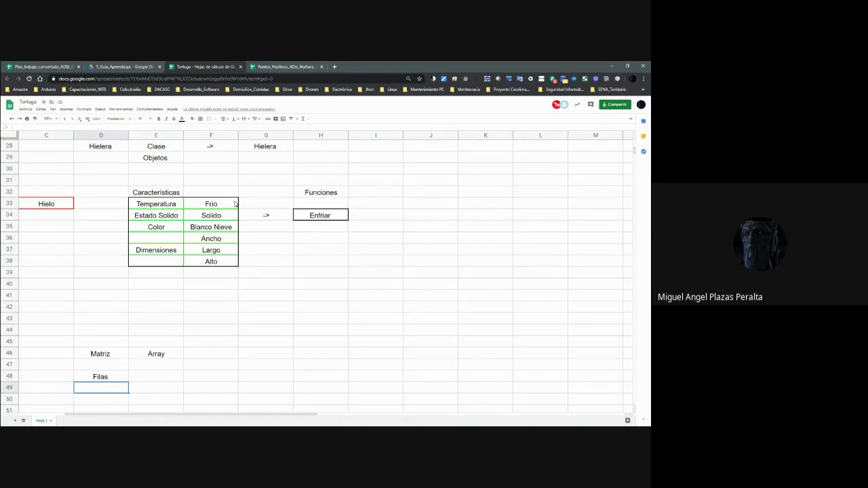
key("Up")
key("Down")
type("Columnas")
key("Up")
key("Up")
key("Up")
key("Right")
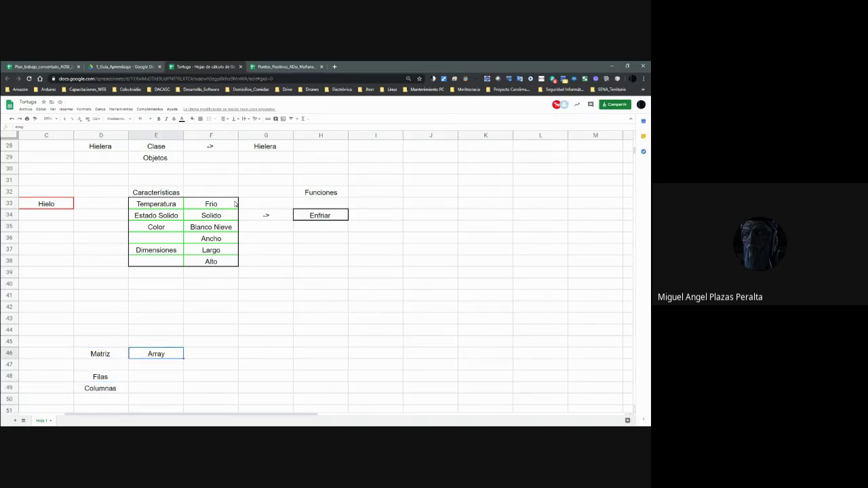
key("Left")
key("Down")
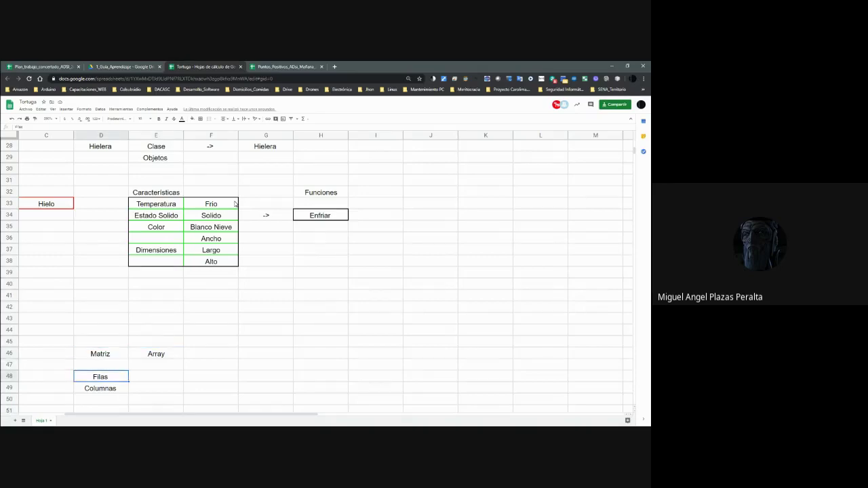
key("Up")
key("Up")
key("Up")
key("Up")
key("Up")
key("Up")
key("Up")
key("Up")
key("Up")
key("Up")
key("Up")
key("Up")
key("Up")
key("Up")
key("Up")
key("Up")
key("Up")
key("Up")
key("Up")
key("Up")
key("Up")
key("Up")
key("Up")
key("Up")
key("Up")
key("Up")
key("Up")
key("Up")
key("Up")
key("Up")
key("Up")
key("Up")
key("Up")
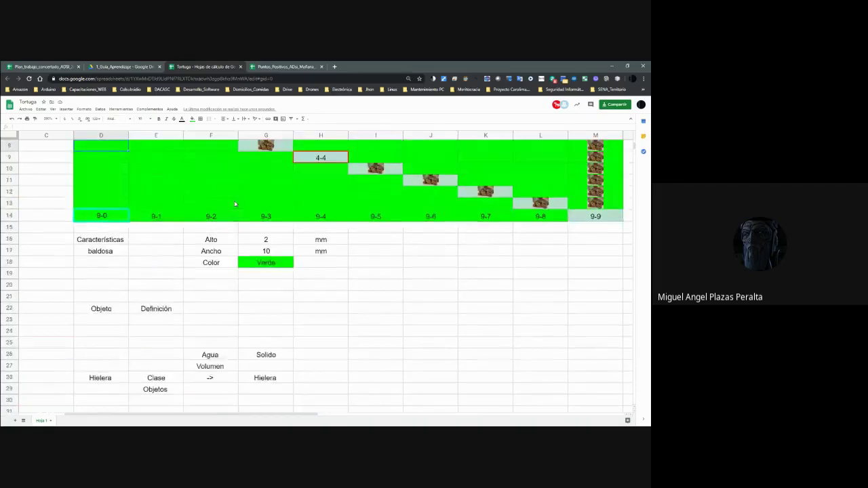
key("Down")
key("Down")
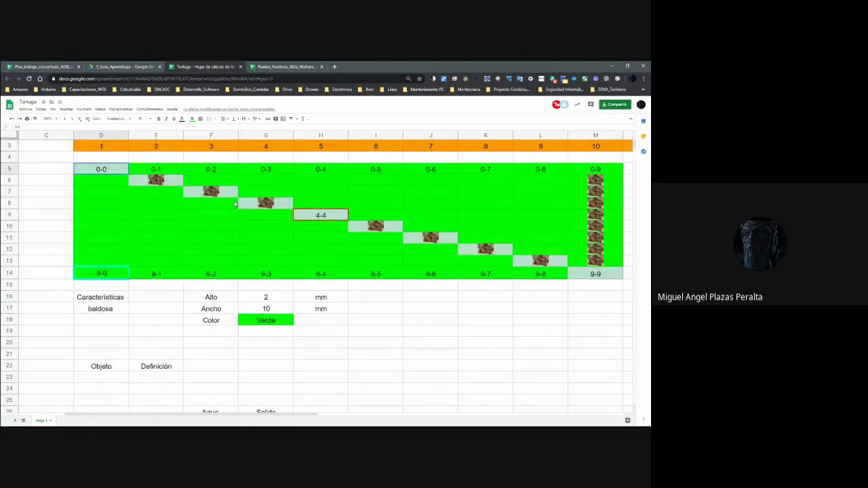
key("shift+Down")
key("shift+Down")
key("shift+Down")
key("shift+Down")
key("shift+Down")
key("shift+Down")
key("shift+Down")
key("shift+Down")
key("shift+Down")
key("Down")
key("shift+Right")
key("shift+Right")
key("shift+Right")
key("shift+Right")
key("shift+Right")
key("shift+Right")
key("shift+Right")
key("shift+Right")
key("shift+Right")
key("shift+Right")
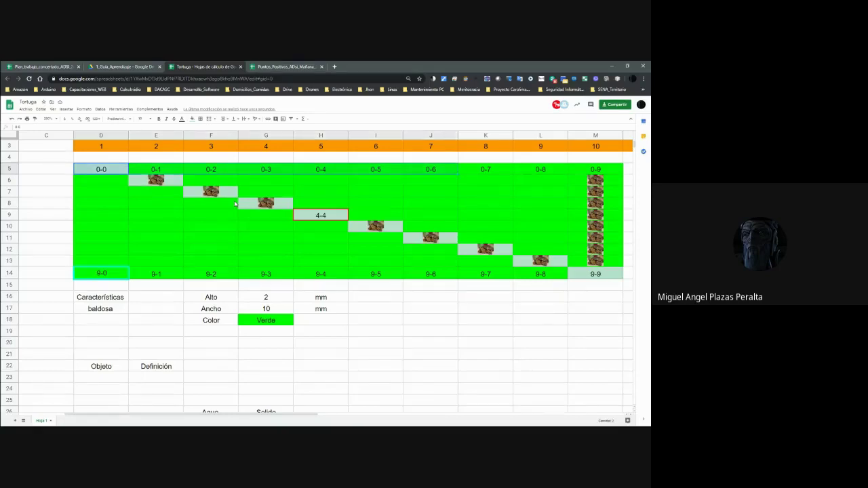
key("Left")
key("Left")
key("Left")
key("Left")
key("Left")
key("Left")
key("Left")
key("Left")
key("Left")
key("Left")
key("Left")
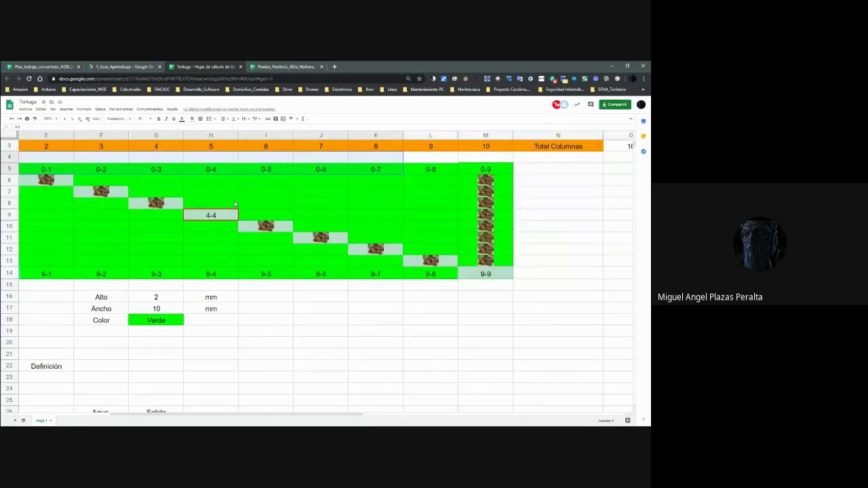
key("Right")
key("Down")
key("shift+Down")
key("shift+Down")
key("shift+Down")
key("shift+Down")
key("shift+Down")
key("shift+Down")
key("shift+Down")
key("shift+Down")
key("shift+Down")
key("shift+Right")
key("shift+Right")
key("shift+Right")
key("shift+Right")
key("shift+Right")
key("shift+Right")
key("shift+Right")
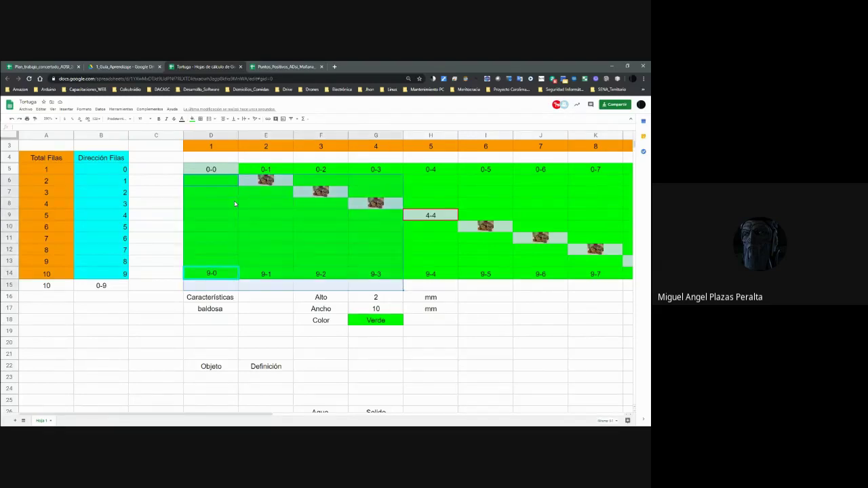
key("shift+Right")
key("shift+Right")
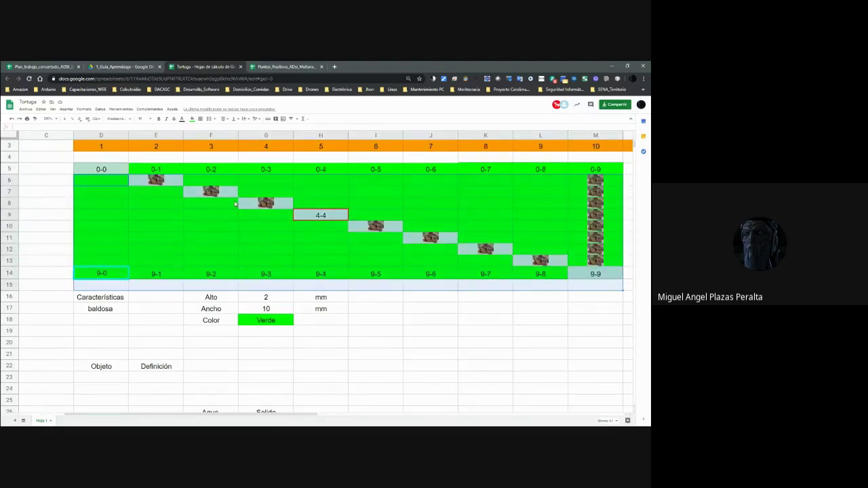
key("Down")
key("Down")
key("Down")
key("Down")
key("Down")
key("Down")
key("Down")
key("Down")
key("Down")
key("Down")
key("Down")
key("Down")
key("Down")
key("Down")
key("Down")
key("Down")
key("Down")
key("Down")
key("Down")
key("Down")
key("Down")
key("Down")
key("Down")
key("Down")
key("Down")
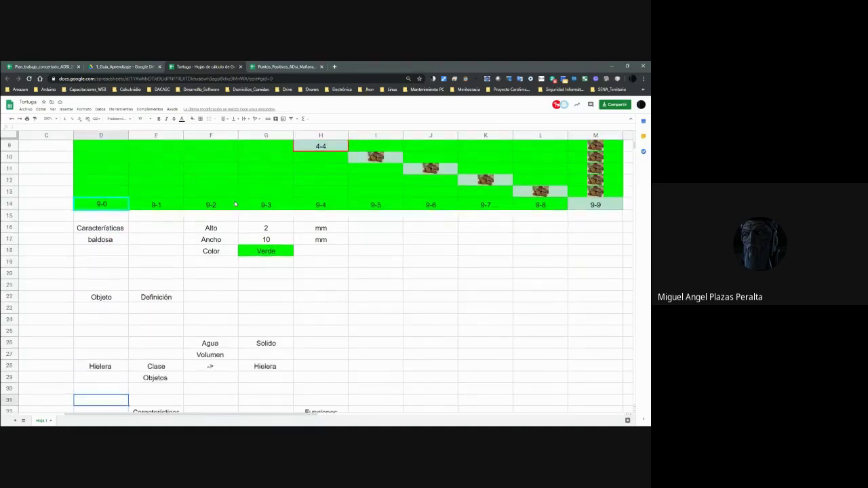
Move down column D past the Hielera notes to the Matriz section.
key("Down")
key("Down")
key("Down")
key("Down")
key("Down")
key("Down")
key("Down")
key("Down")
key("Down")
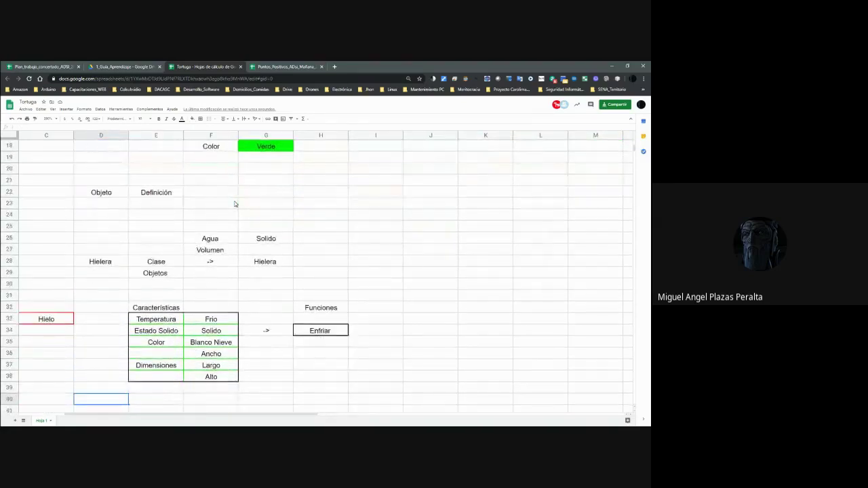
key("Down")
key("Down")
key("Down")
key("Down")
key("Down")
key("Down")
key("Down")
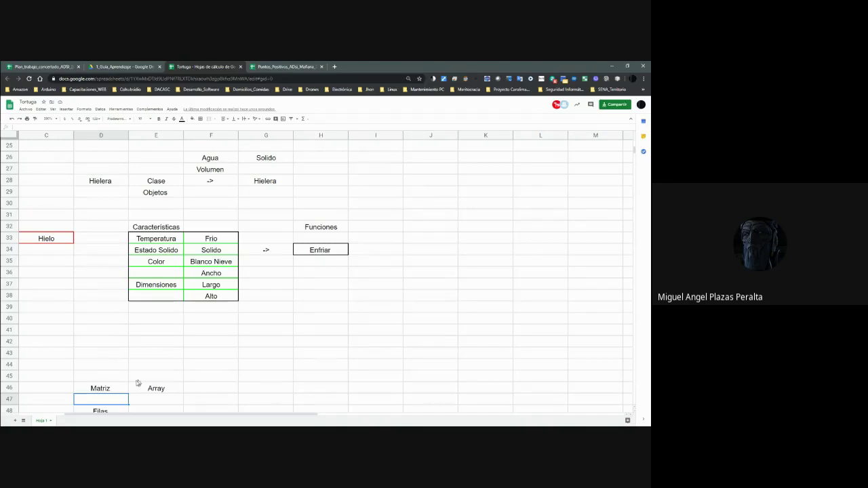
scroll(102, 385, "down", 1)
scroll(194, 392, "down", 2)
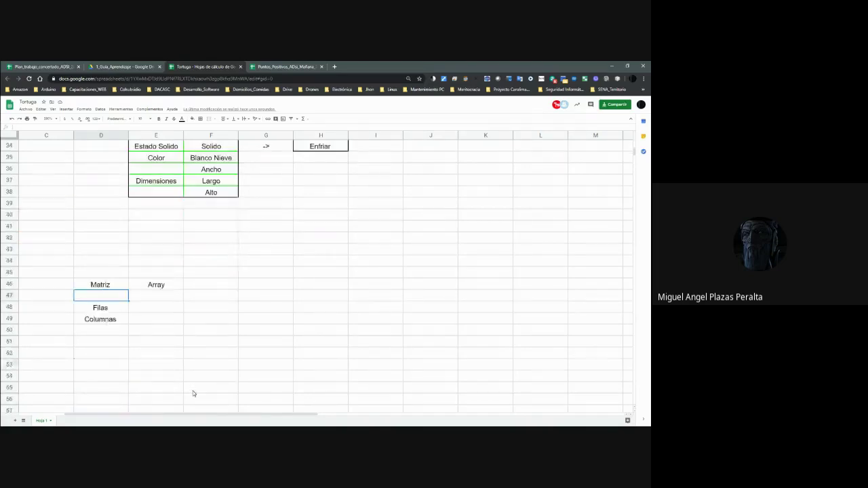
scroll(194, 392, "up", 5)
scroll(194, 390, "up", 6)
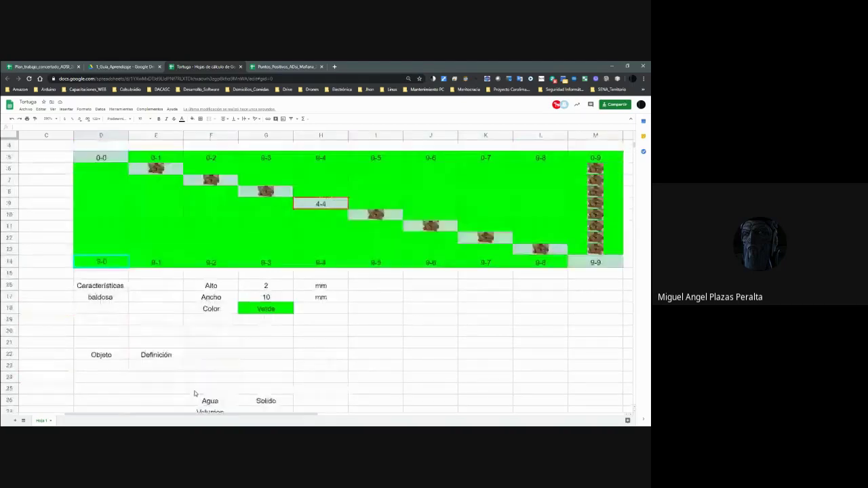
left_click(111, 195)
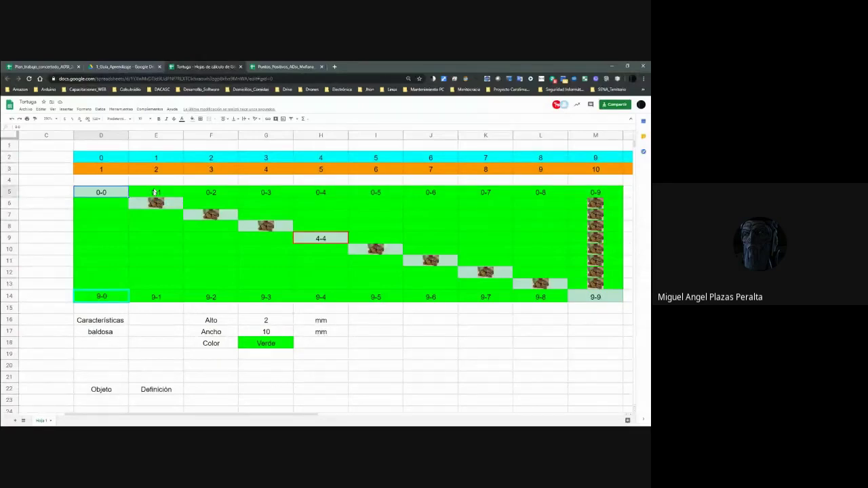
scroll(158, 200, "down", 5)
scroll(158, 201, "down", 10)
left_click(123, 240)
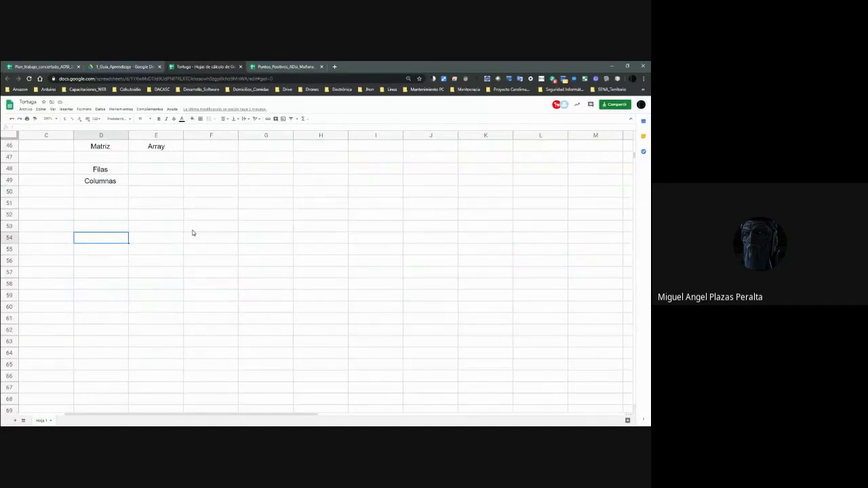
Fill D54:M54 with green and type 'Array -> Dimensión' in D53.
key("shift+Right")
key("shift+Right")
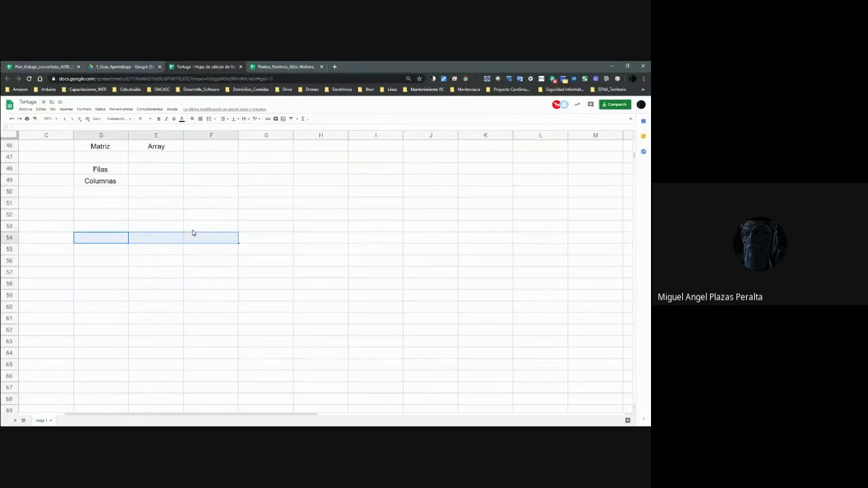
key("shift+Right")
key("shift+Right")
key("shift+Right")
key("shift+Right")
key("shift+Right")
key("shift+Right")
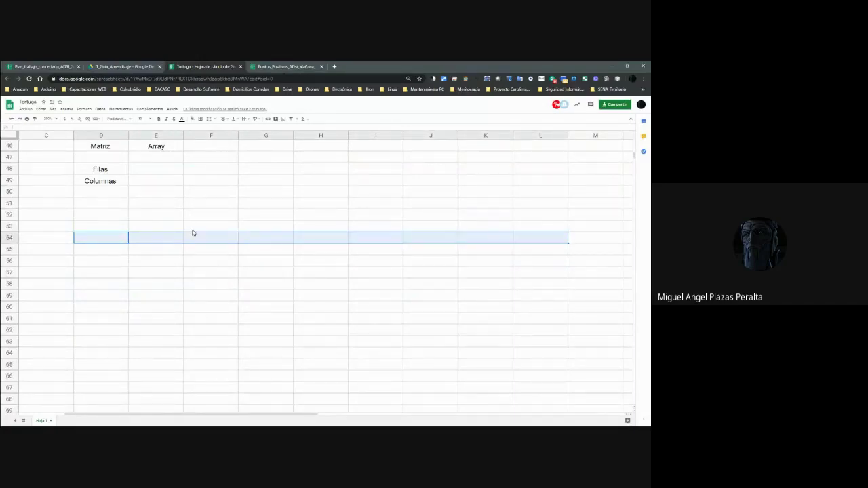
key("shift+Right")
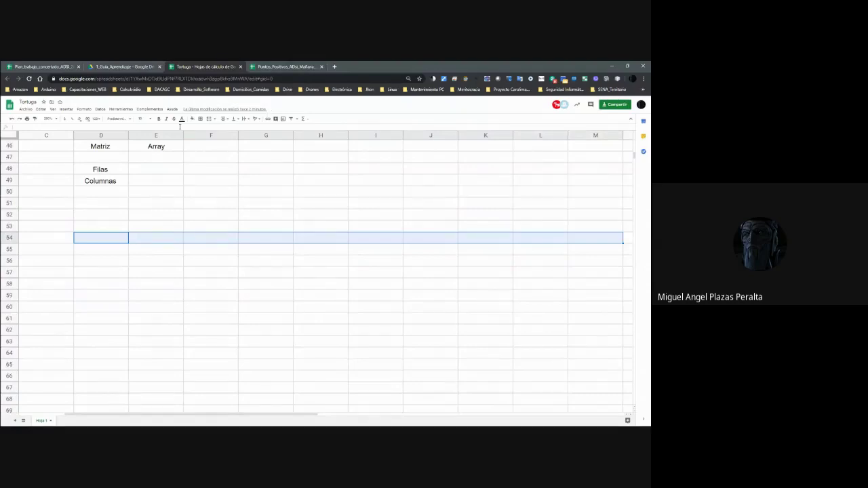
left_click(192, 118)
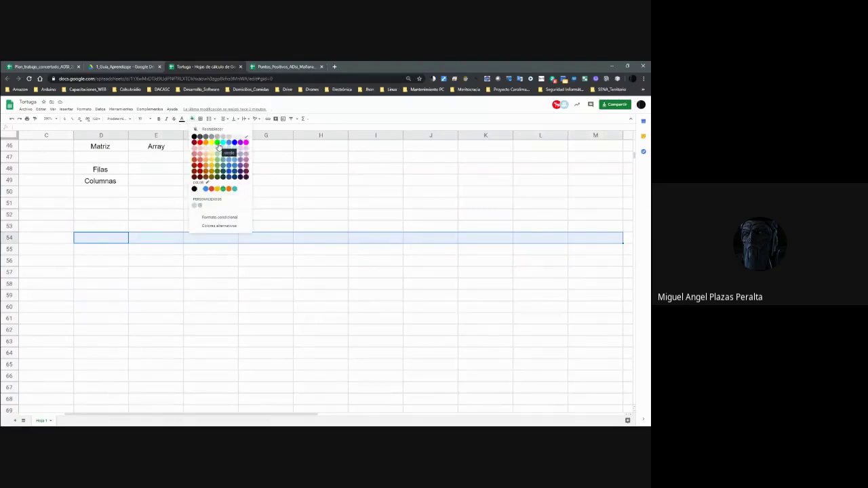
left_click(217, 143)
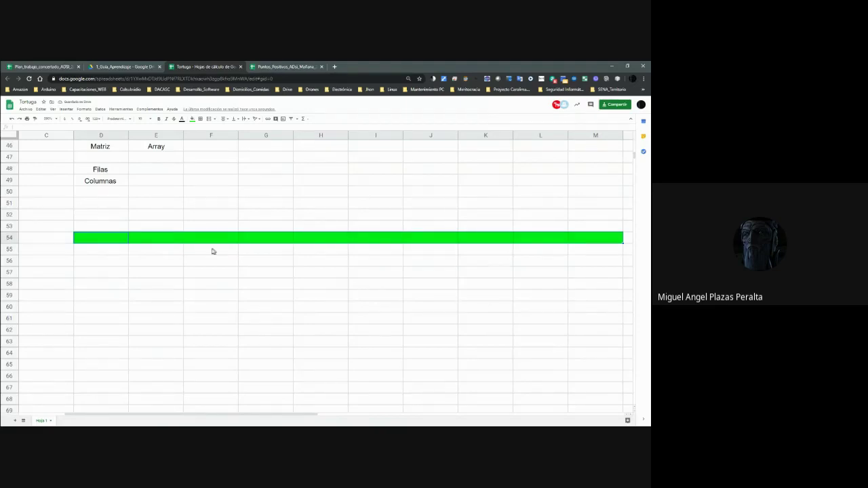
left_click(118, 229)
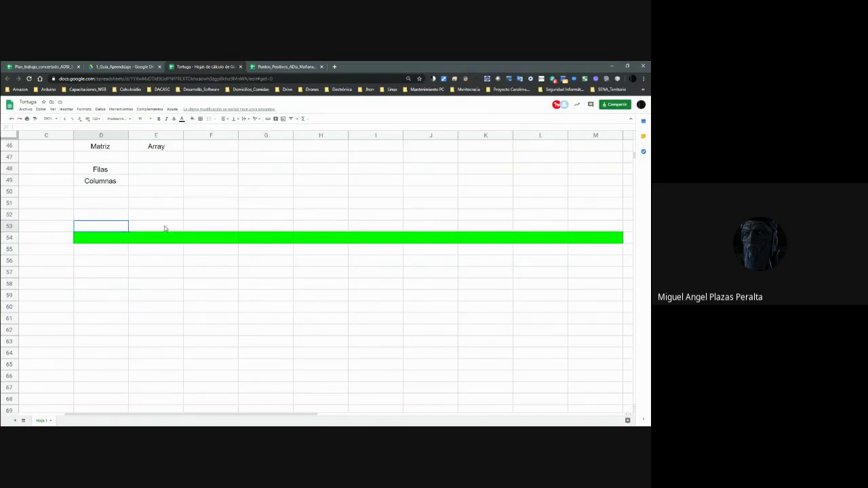
type("Array -> Dimensión")
Autofit column D to fit the Array -> Dimensión label and enter 1 Fila in E53.
key("Tab")
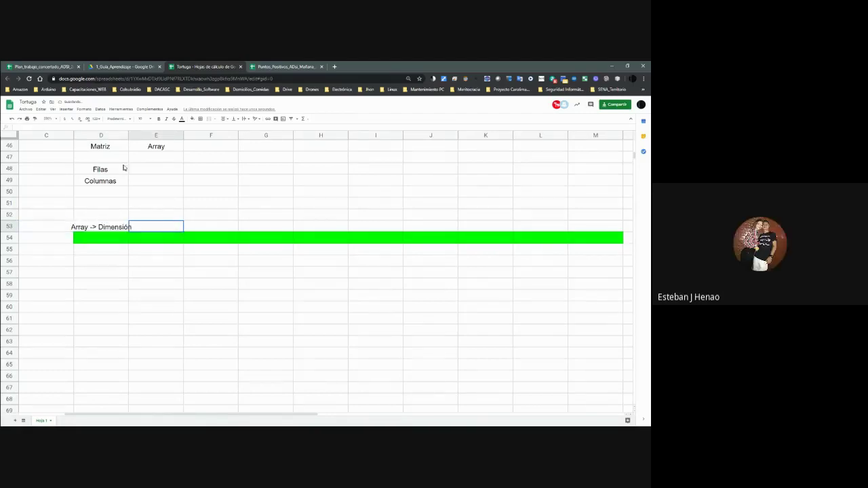
double_click(128, 135)
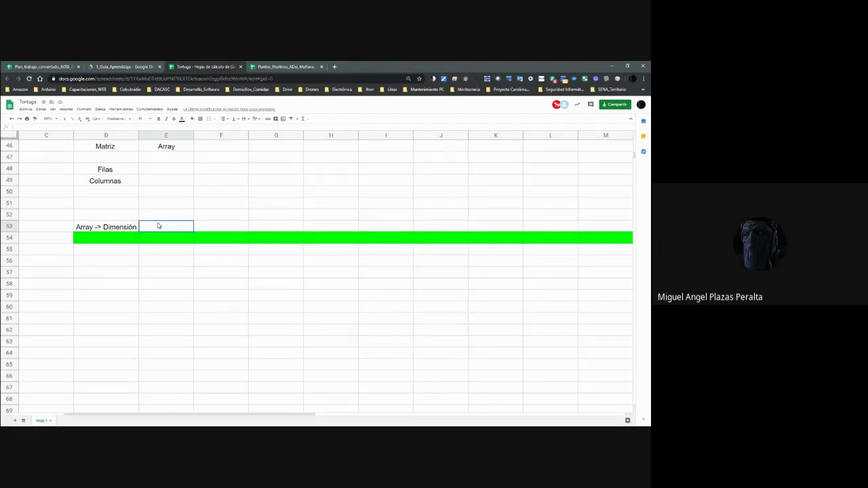
type("1 Fila")
key("Tab")
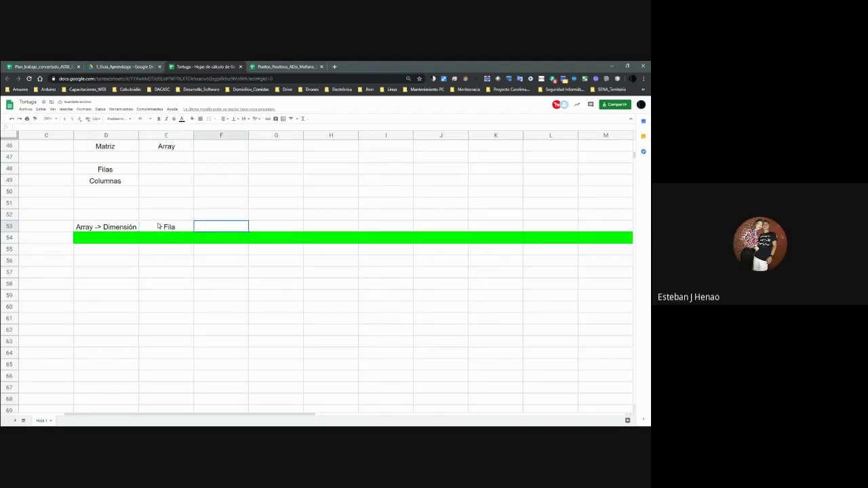
Enter 10 Columnas in F53, then move down below the green bar to column D.
type("10")
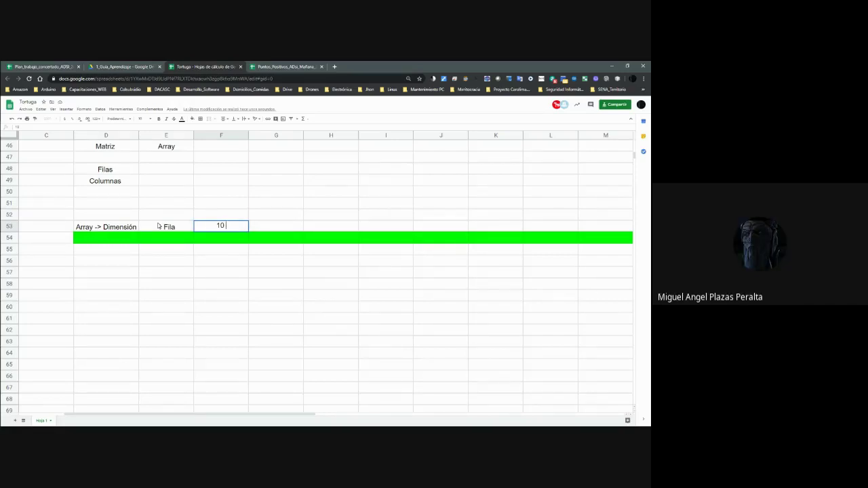
type(" Columnas")
key("Return")
left_click(159, 225)
key("Up")
key("Right")
key("Down")
key("Down")
key("Down")
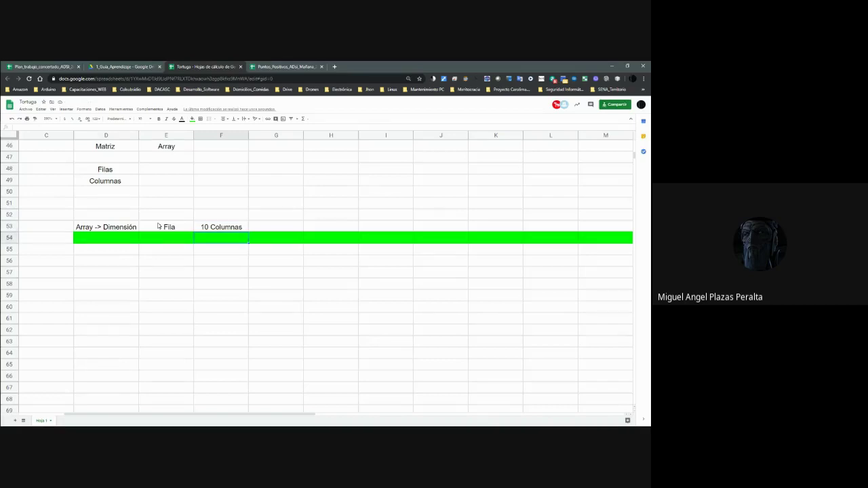
key("Left")
key("Left")
key("Down")
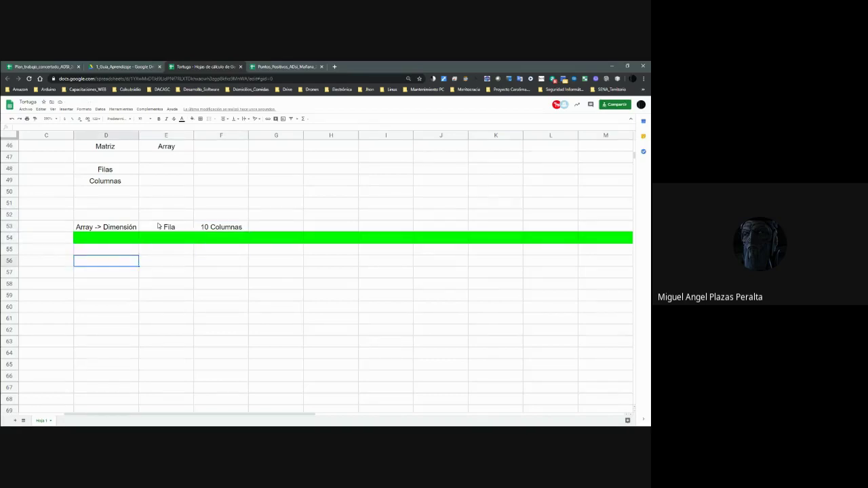
Fill cells D56, E56, F56, G56 and H56 bright green one by one.
left_click(192, 118)
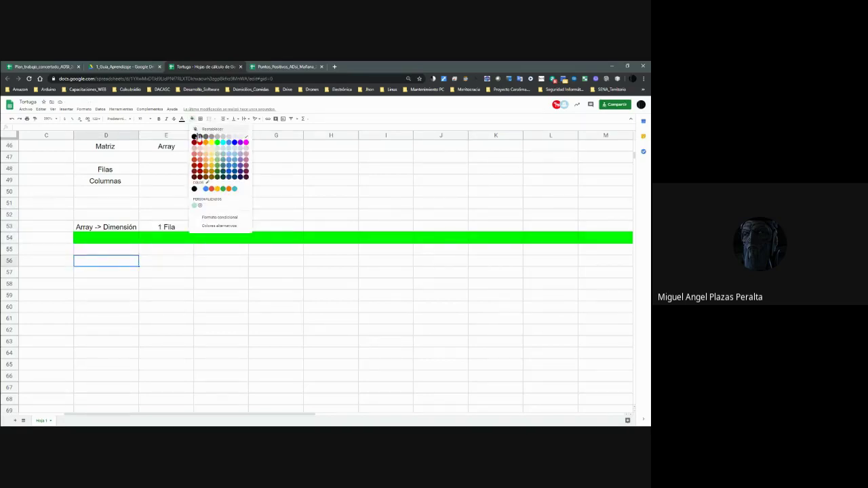
left_click(217, 145)
left_click(156, 261)
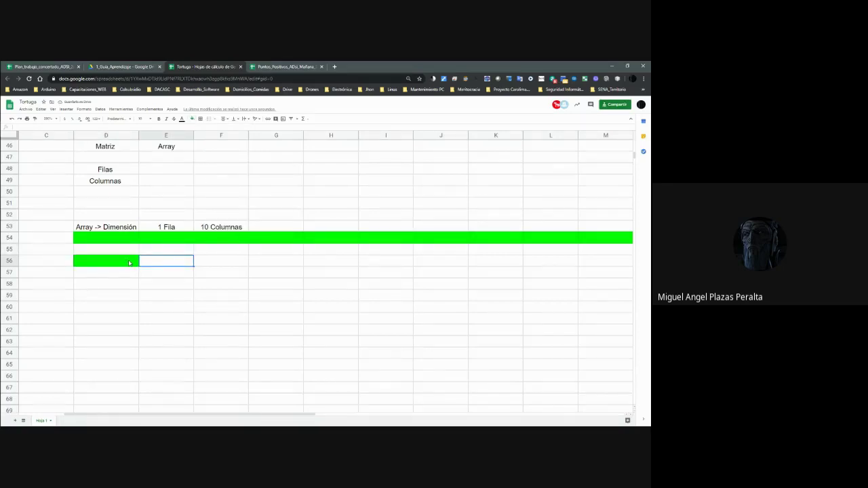
left_click(192, 118)
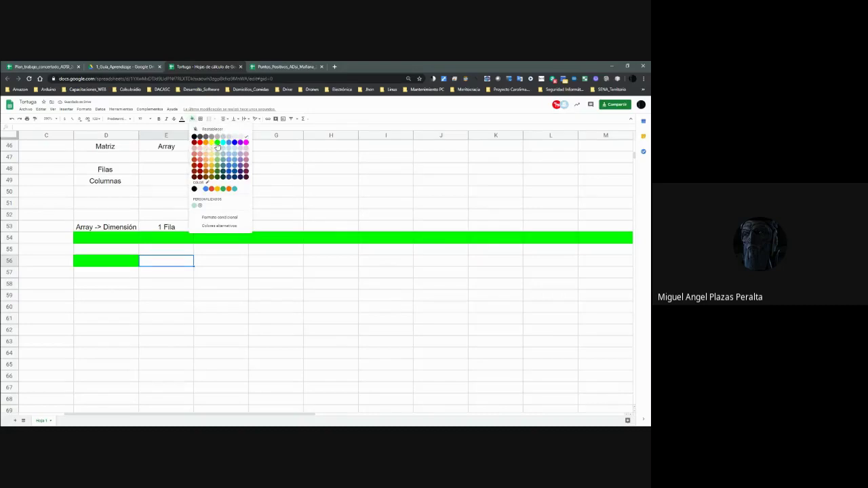
left_click(218, 144)
left_click(205, 263)
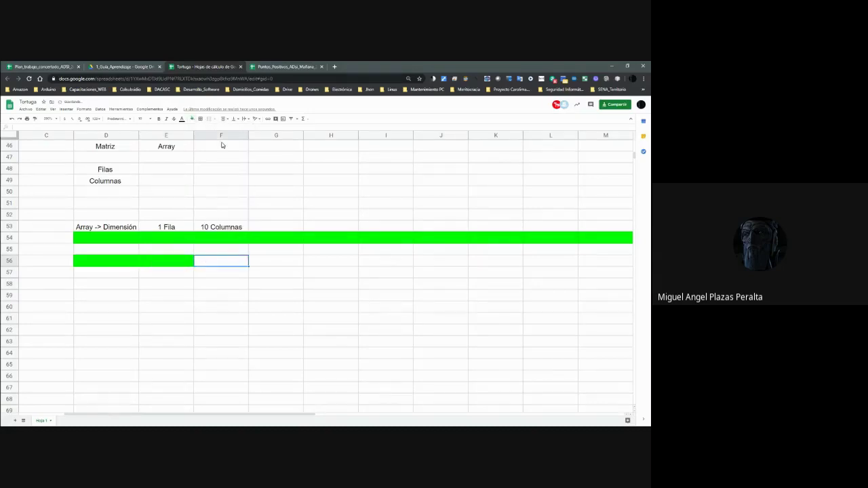
left_click(192, 119)
left_click(217, 147)
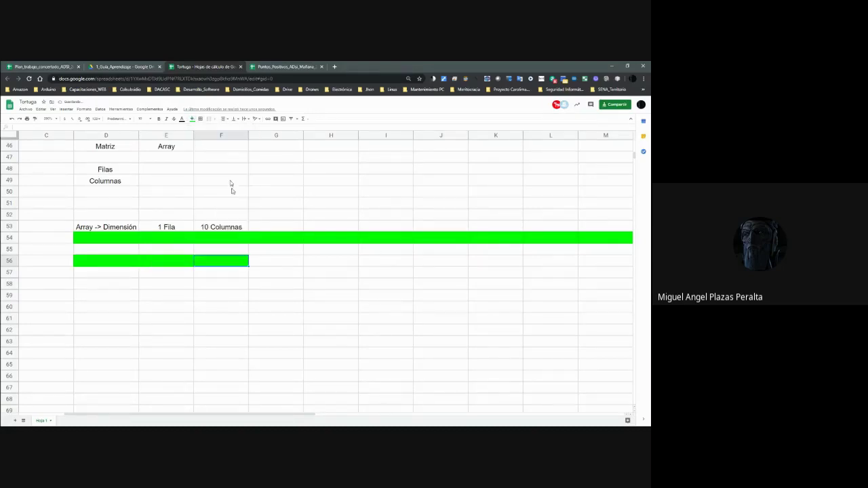
left_click(255, 260)
left_click(191, 118)
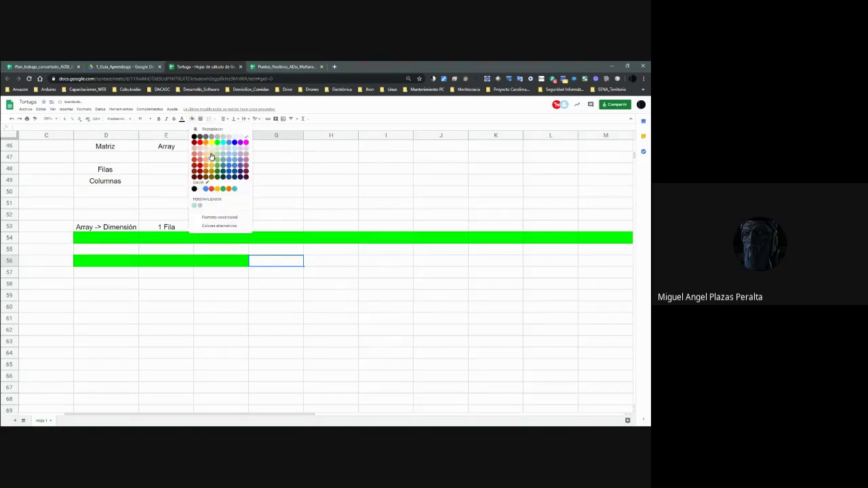
left_click(217, 142)
left_click(306, 260)
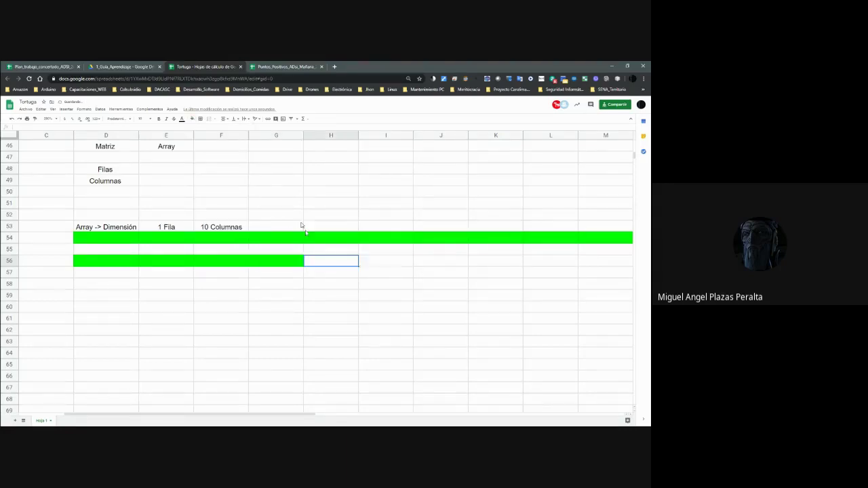
left_click(192, 119)
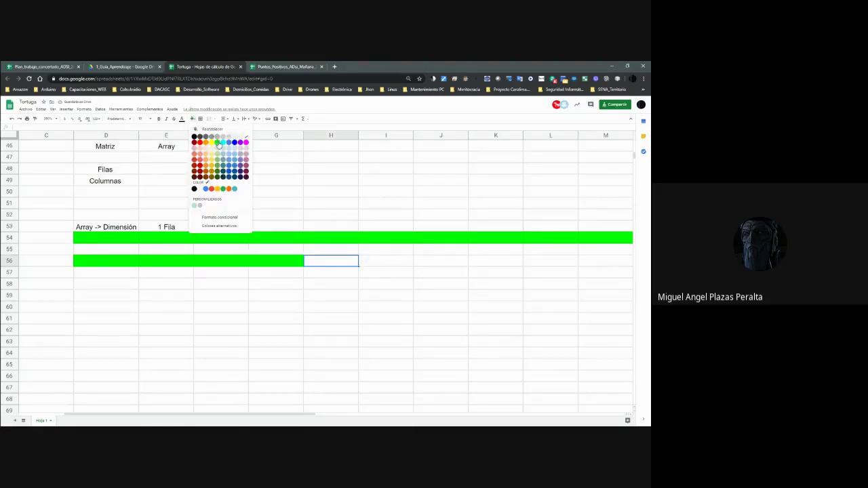
left_click(218, 142)
Fill cells I56 through M56 bright green to complete the ten-cell band.
left_click(378, 257)
left_click(192, 119)
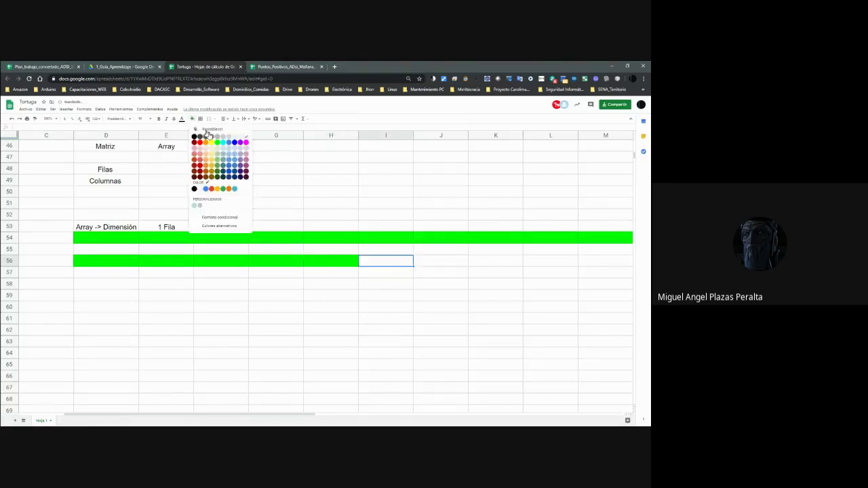
left_click(216, 143)
left_click(442, 264)
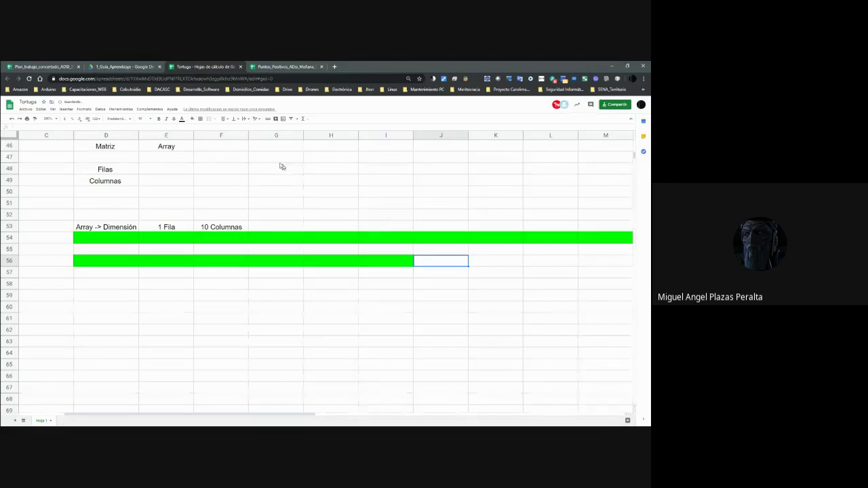
left_click(192, 119)
left_click(217, 143)
key("Right")
left_click(192, 118)
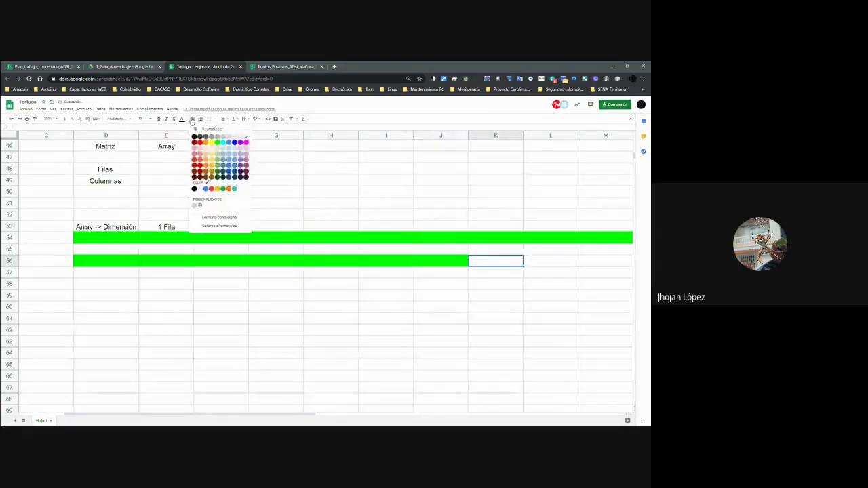
left_click(217, 143)
key("Right")
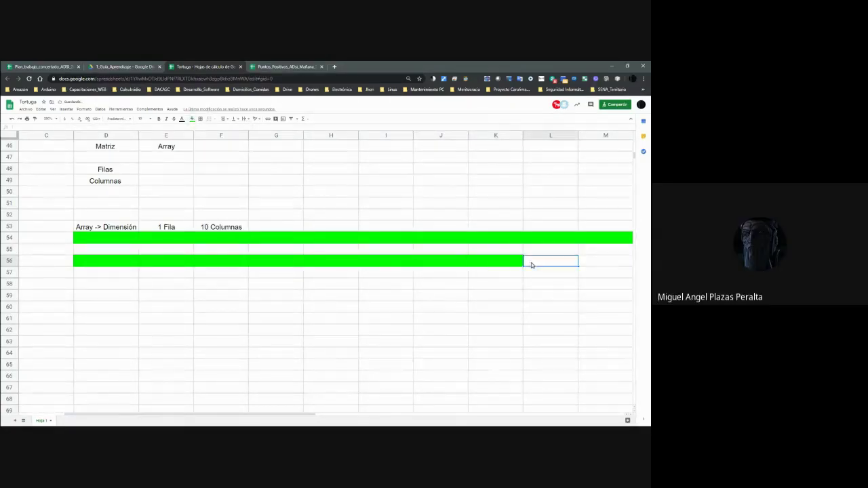
left_click(192, 119)
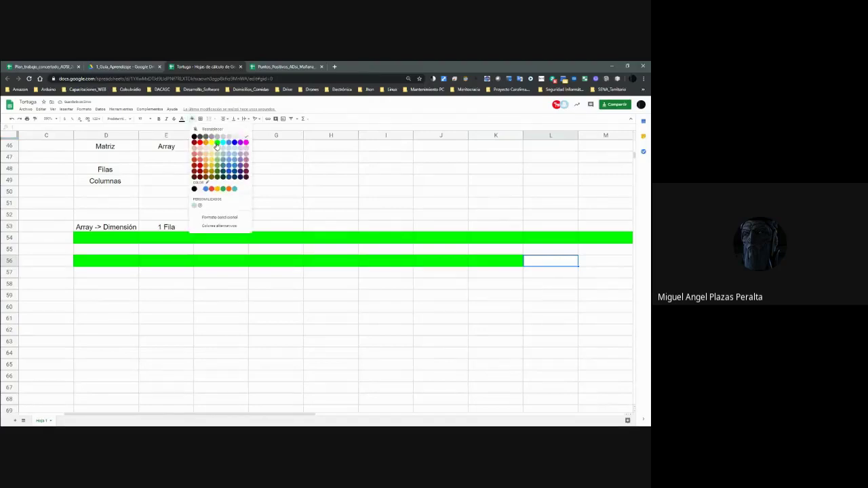
left_click(217, 144)
key("Right")
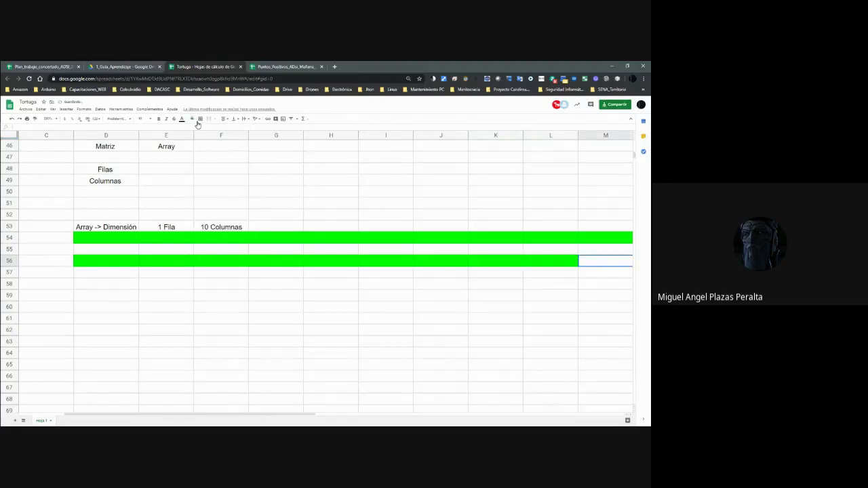
left_click(192, 119)
left_click(217, 143)
Check the first bar's length along row 54 and move down to row 60.
left_click(494, 271)
key("Right")
key("Right")
key("Left")
key("Up")
key("Right")
key("Left")
key("Left")
key("Home")
key("Right")
key("Right")
key("Right")
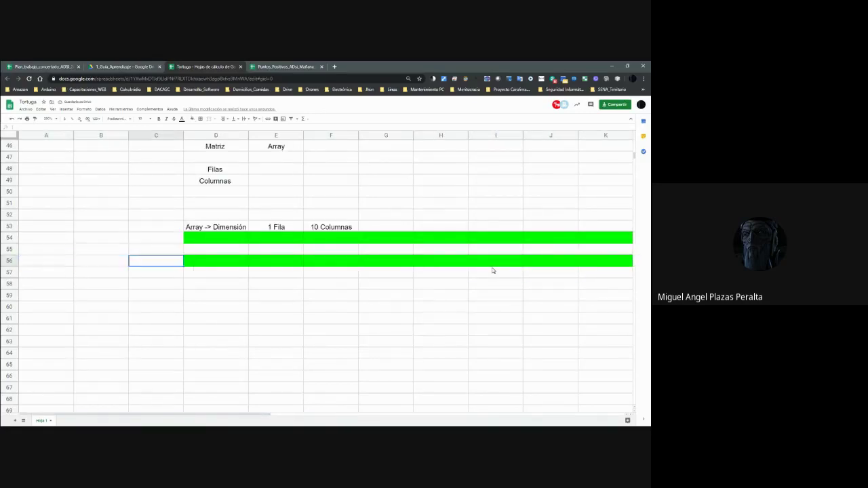
key("Up")
key("Up")
key("Right")
key("Right")
key("Right")
key("Right")
key("Right")
key("Right")
key("Right")
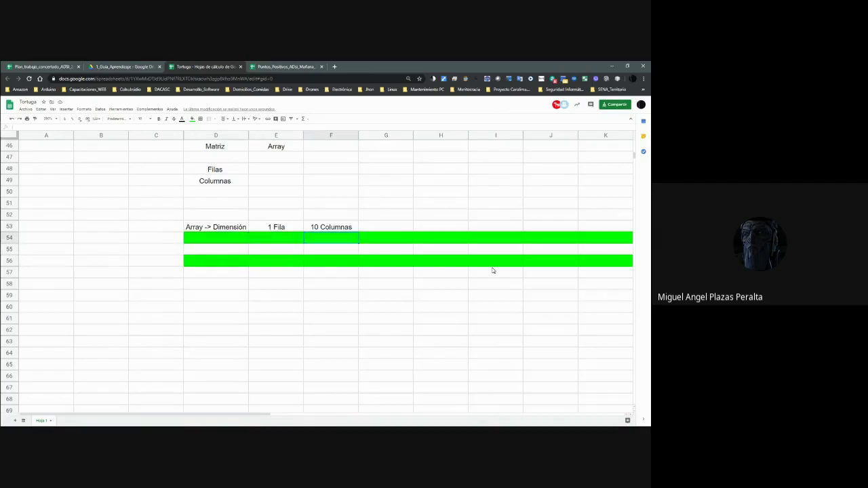
key("Home")
key("Down")
key("Down")
key("Down")
key("Down")
key("Down")
key("Down")
key("Right")
key("Right")
key("Right")
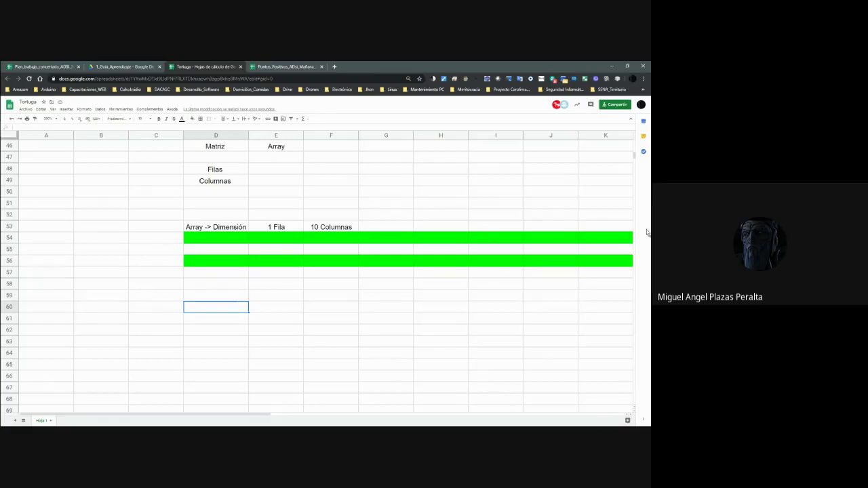
Fill cell D60 bright green as a single-cell array.
left_click(192, 120)
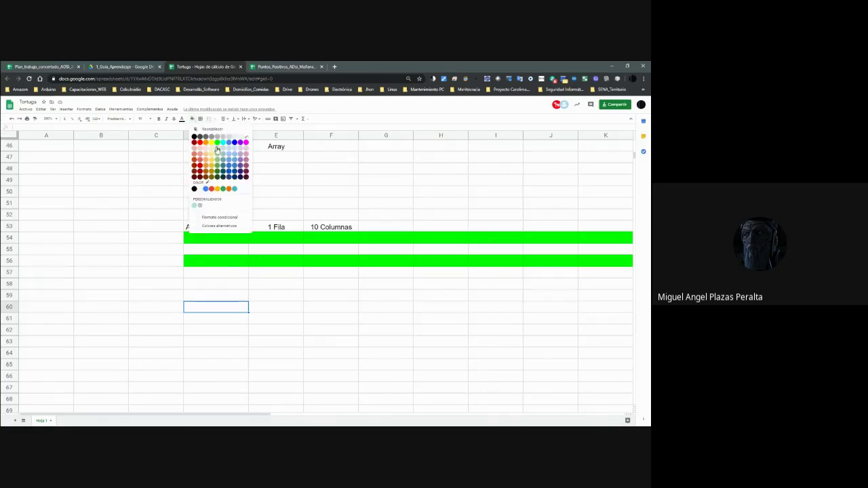
left_click(218, 149)
left_click(258, 306)
left_click(232, 300)
left_click(228, 312)
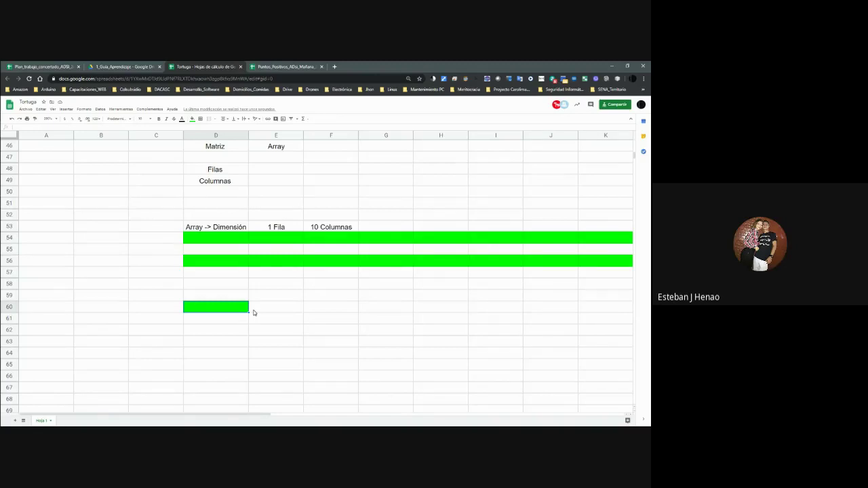
Enter 1 Fila in E60, undoing a stray edit along the way.
left_click(255, 312)
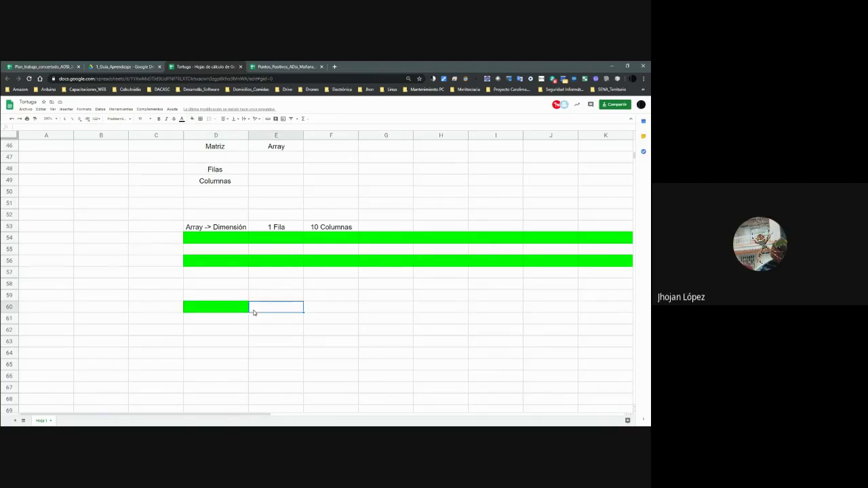
type("1 Fila")
key("Tab")
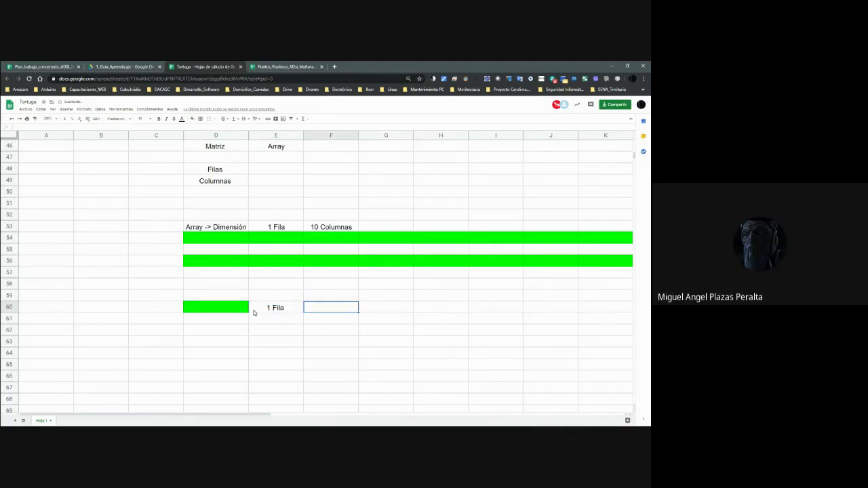
key("ctrl+Right")
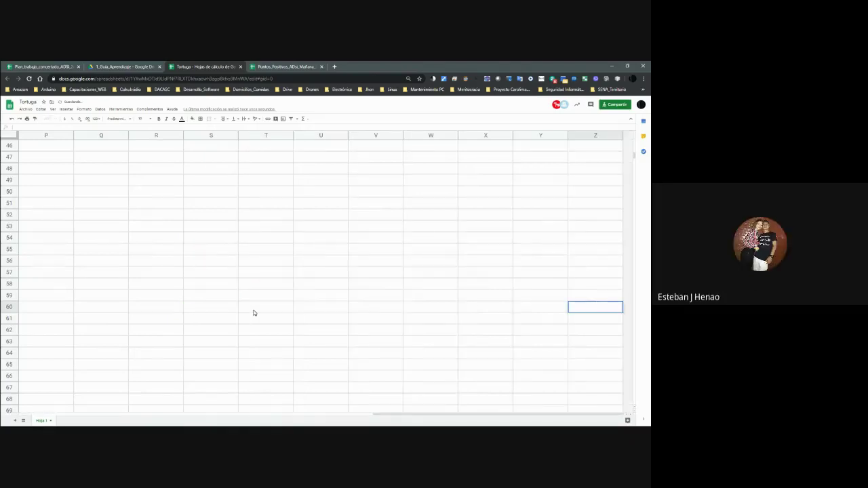
left_click(248, 314)
key("ctrl+Left")
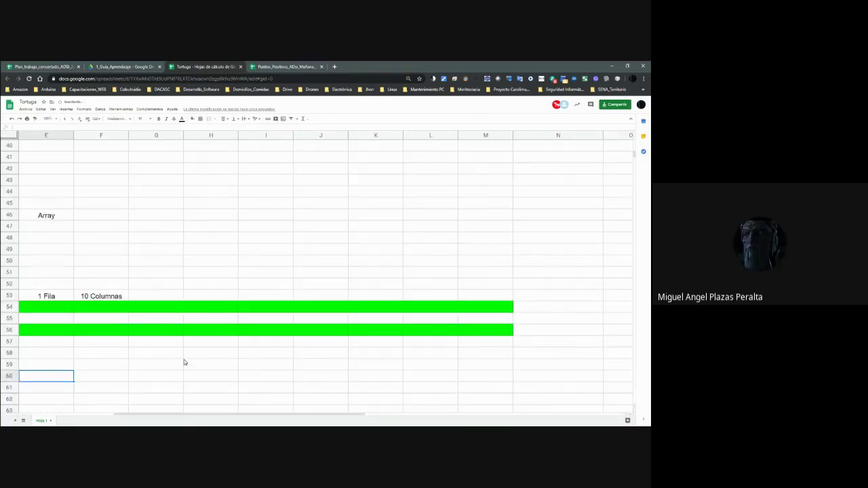
scroll(183, 361, "left", 3)
type("1 Fila")
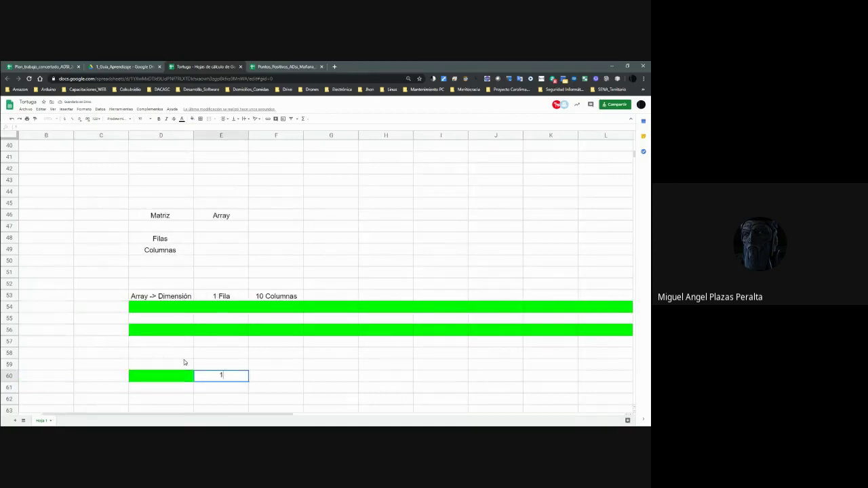
key("Tab")
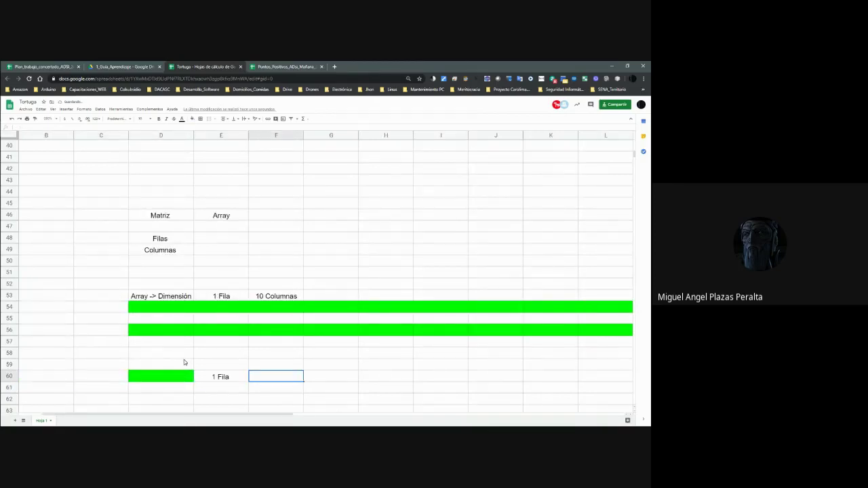
key("ctrl+Right")
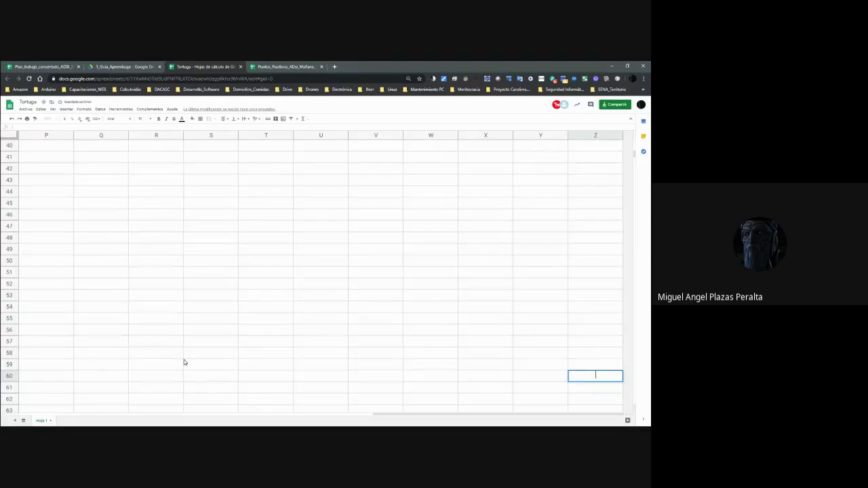
left_click(145, 307)
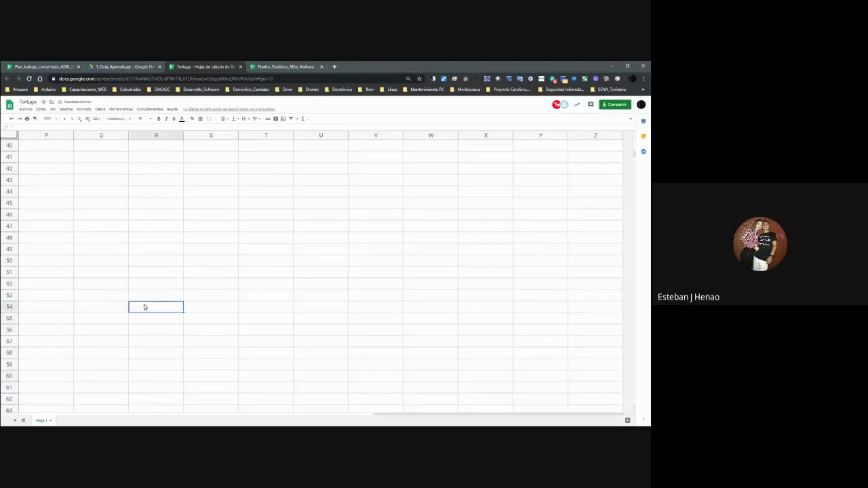
key("ctrl+z")
key("Left")
key("Left")
key("Right")
key("Right")
type("1")
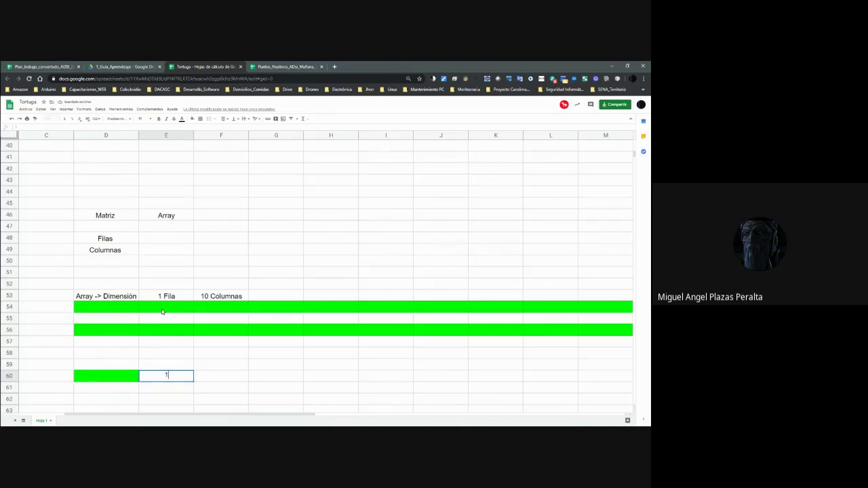
type(" Fila")
key("Tab")
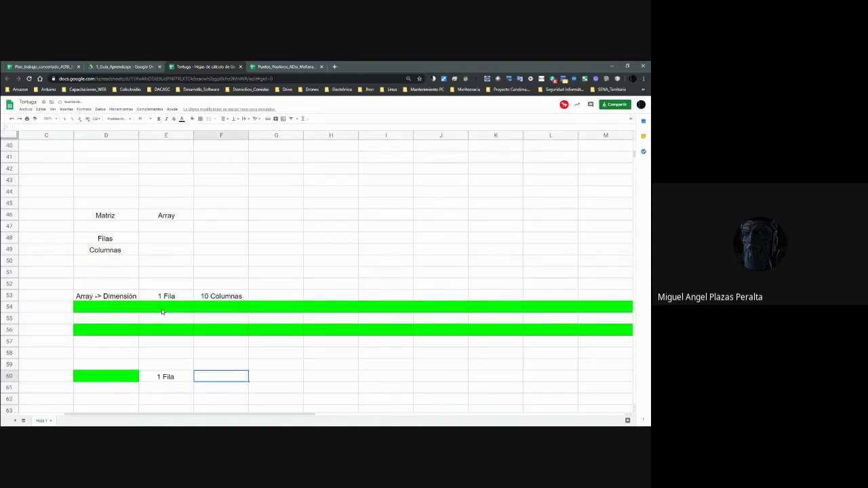
Enter 1 Columna in F60 and Array in H60.
type("1 Columna")
key("Return")
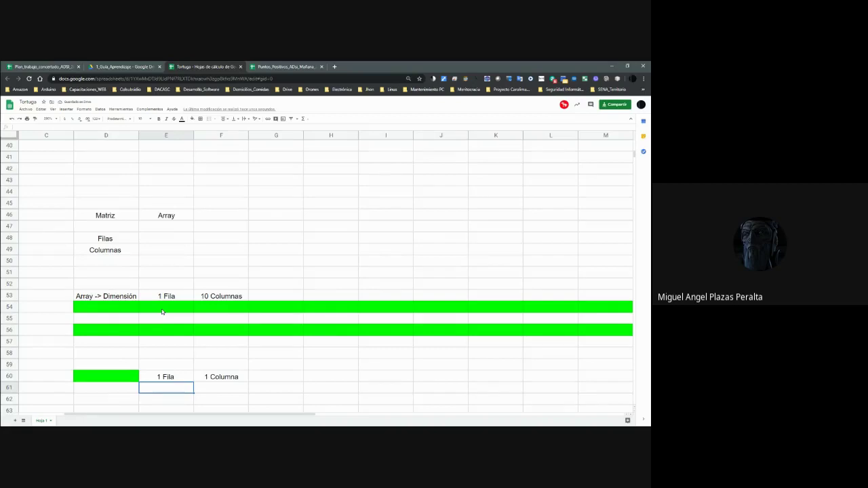
key("Up")
key("Right")
key("Right")
key("Right")
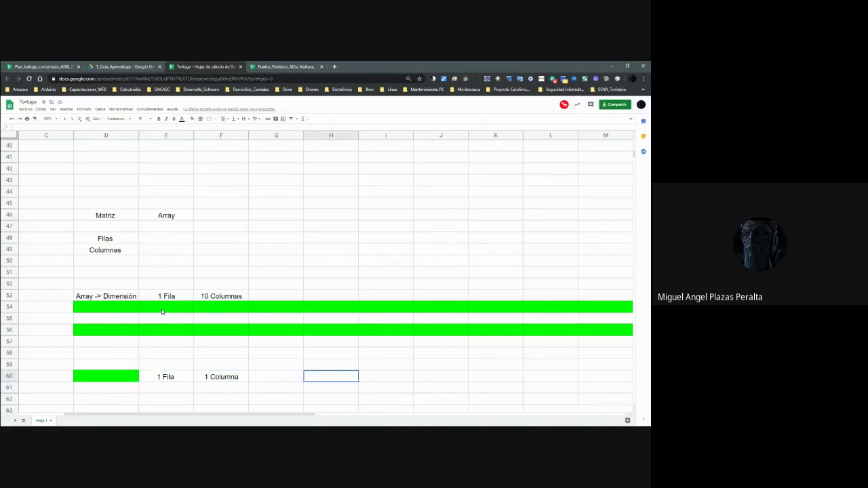
type("Array")
key("Left")
key("Left")
key("Left")
Select the 2x2 block D63:E64 for the next array.
key("Down")
key("Down")
key("Down")
key("Down")
key("Down")
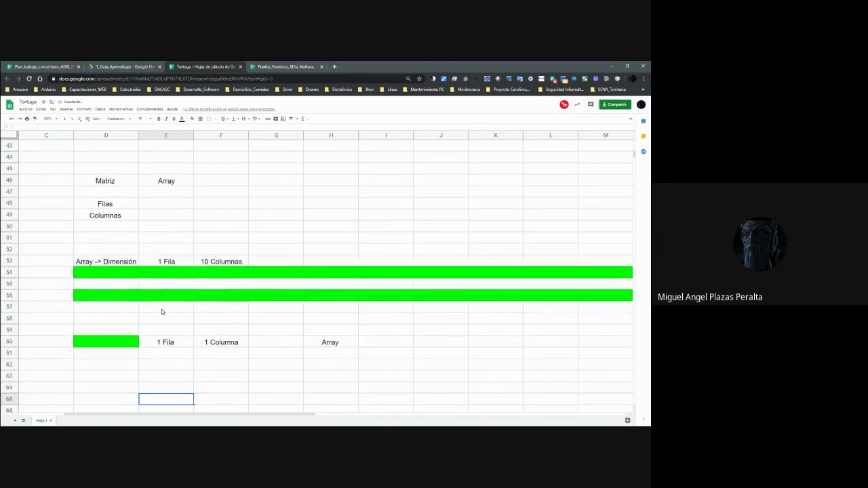
key("Up")
key("Up")
key("Left")
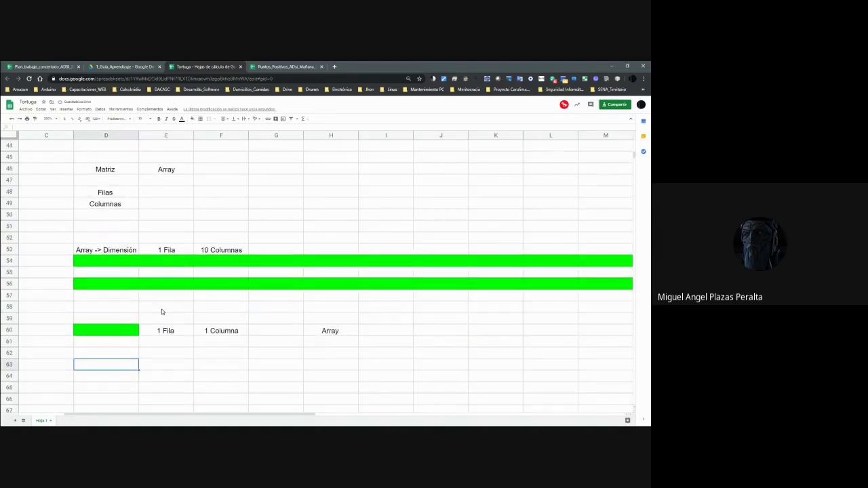
key("shift+Right")
key("shift+Down")
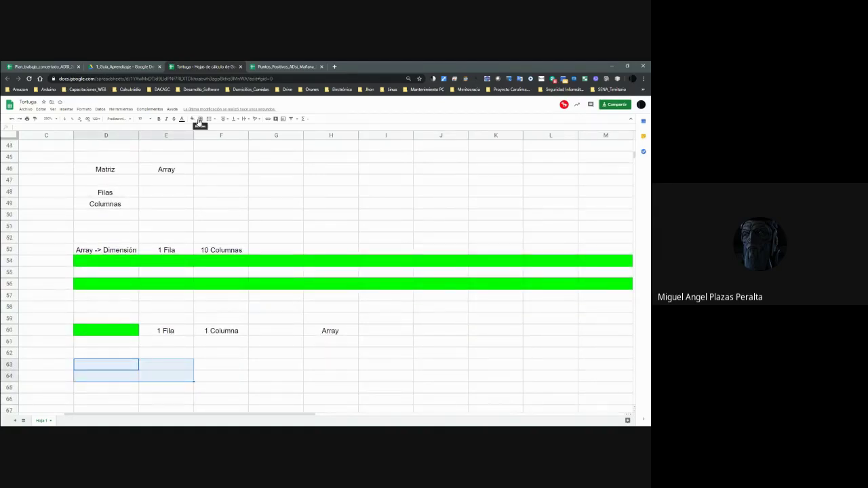
Fill D63:E64 bright green and label it Array in J63.
left_click(193, 119)
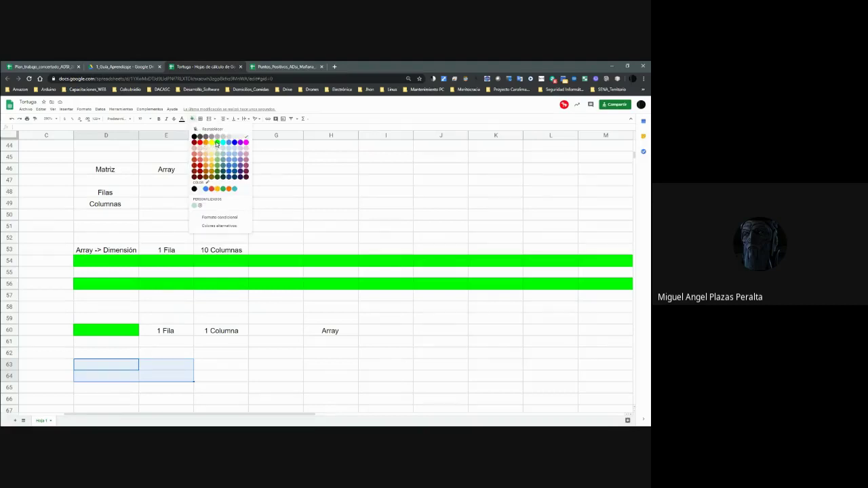
left_click(216, 143)
left_click(440, 365)
type("Array")
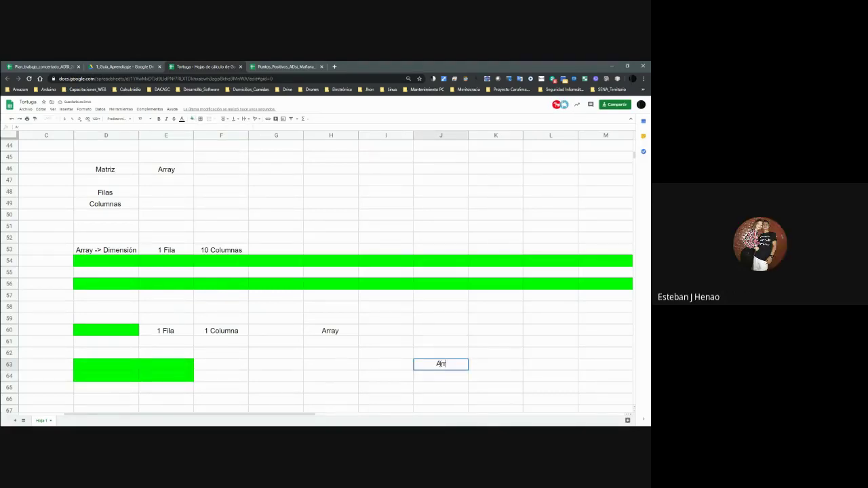
key("Left")
key("Left")
key("Left")
key("Left")
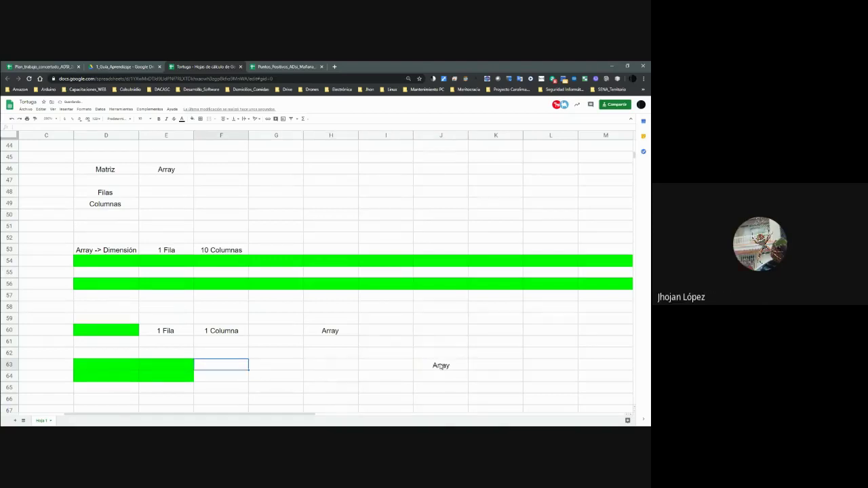
Label the block 2 Filas in F63 and 2 Columnas in G63.
type("2 ")
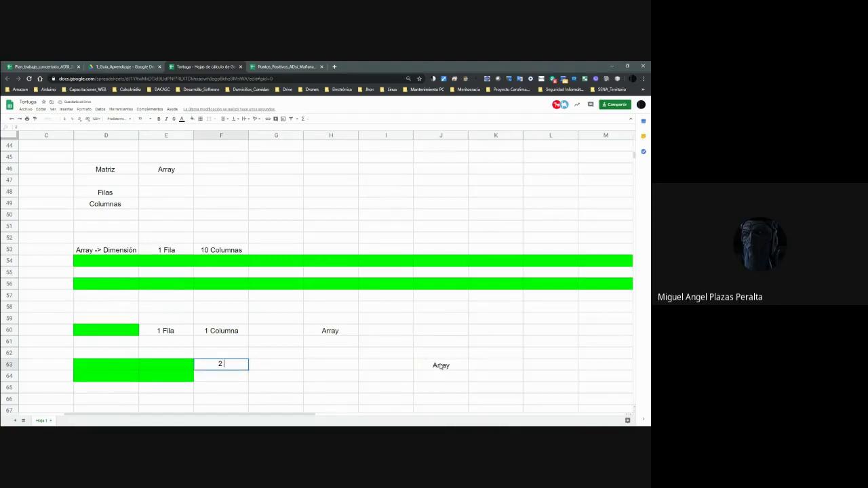
type("Filas")
key("Tab")
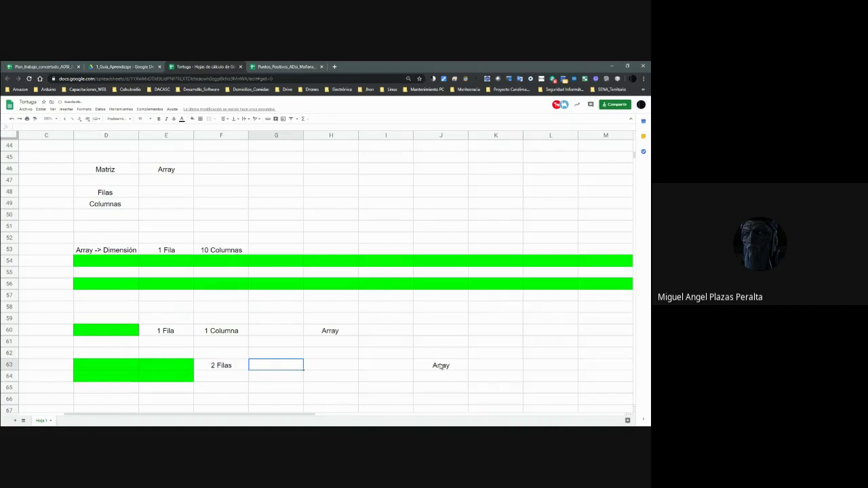
type("2 Columnas")
key("Return")
key("Down")
key("Down")
key("Down")
key("Down")
key("Down")
key("Down")
key("Down")
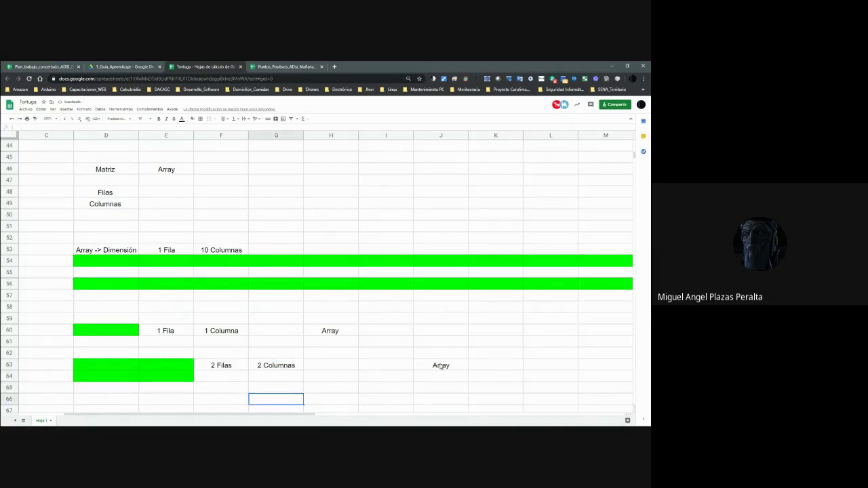
key("Up")
key("Up")
key("Up")
key("Left")
key("Left")
key("Left")
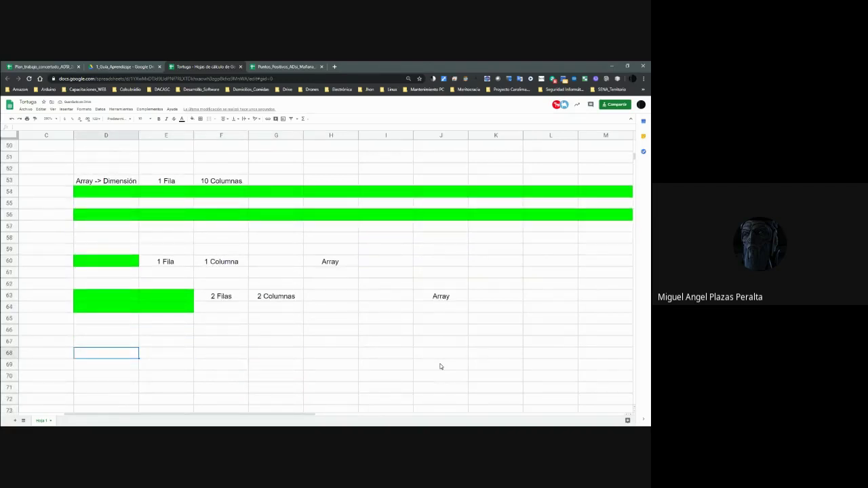
Fill the 4x4 block D68:G71 bright green and label it Array in J69.
key("shift+Down")
key("shift+Down")
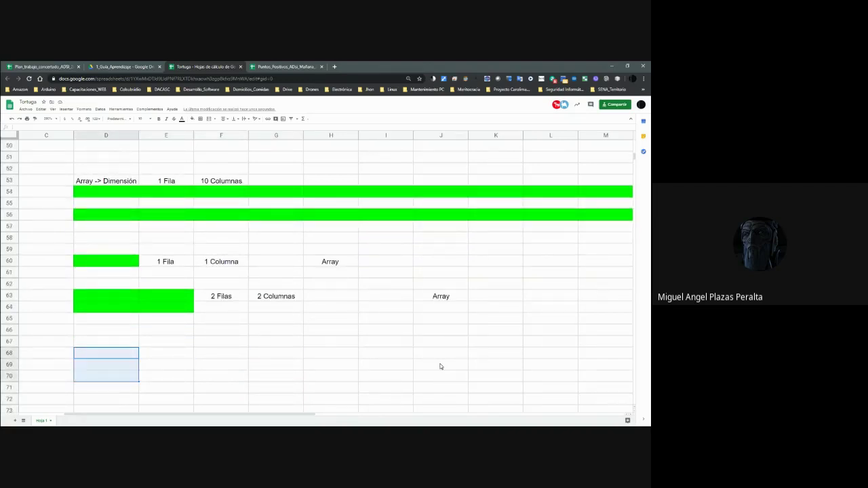
key("shift+Right")
key("shift+Right")
key("shift+Right")
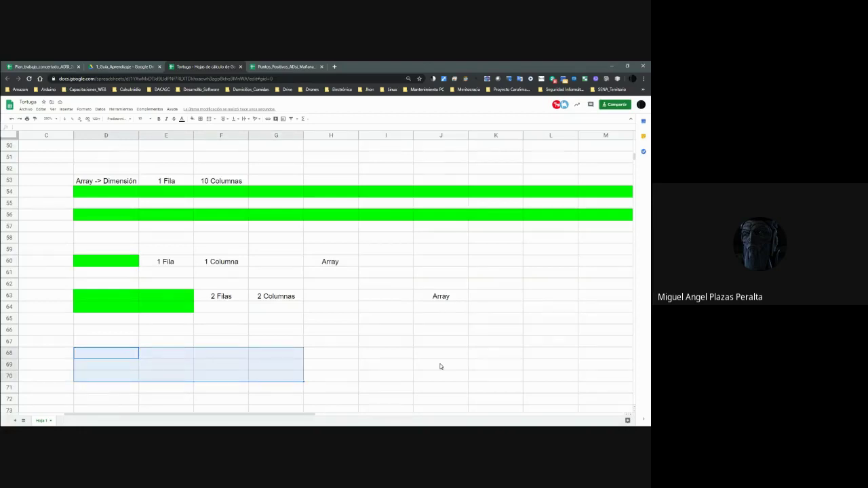
key("shift+Down")
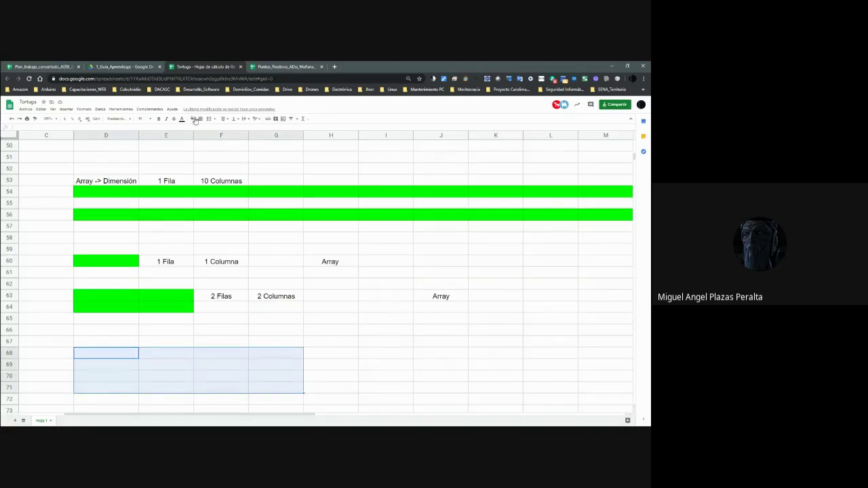
left_click(195, 120)
left_click(218, 146)
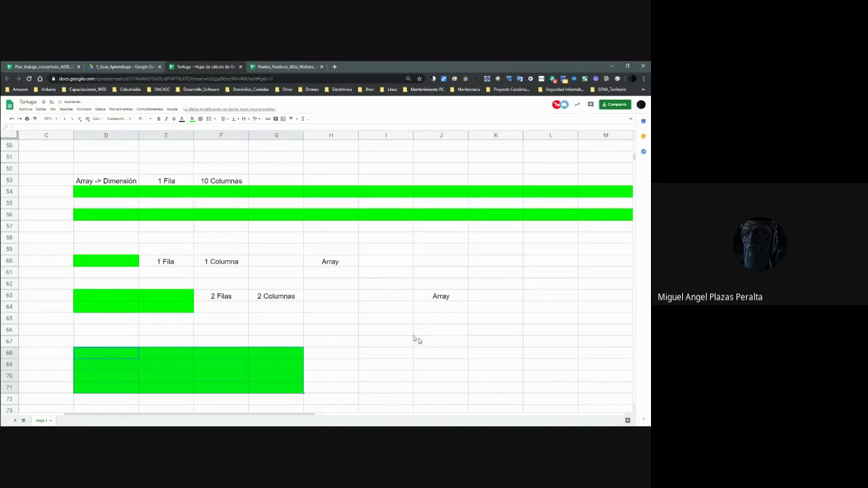
left_click(453, 368)
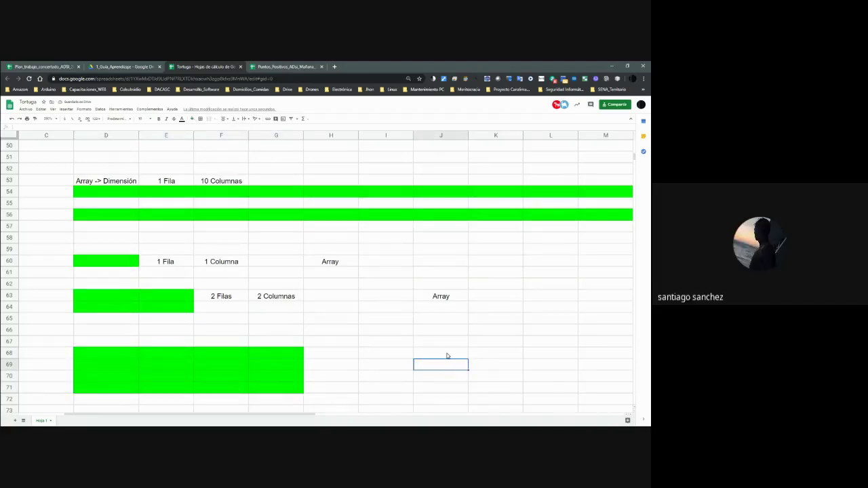
type("Array")
key("Left")
key("Left")
Label the block 4 Filas in K68 and 4 Columnas in L68, correcting the initial 2s.
key("Up")
key("Right")
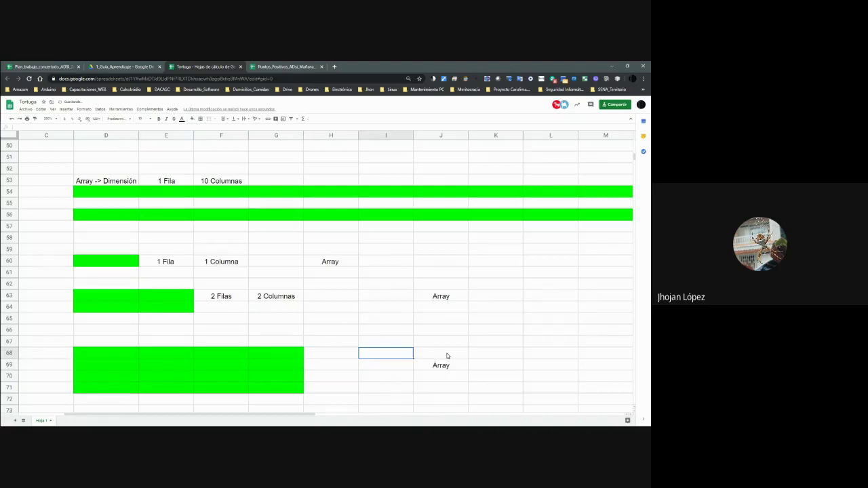
key("Right")
key("Right")
type("2 Filas")
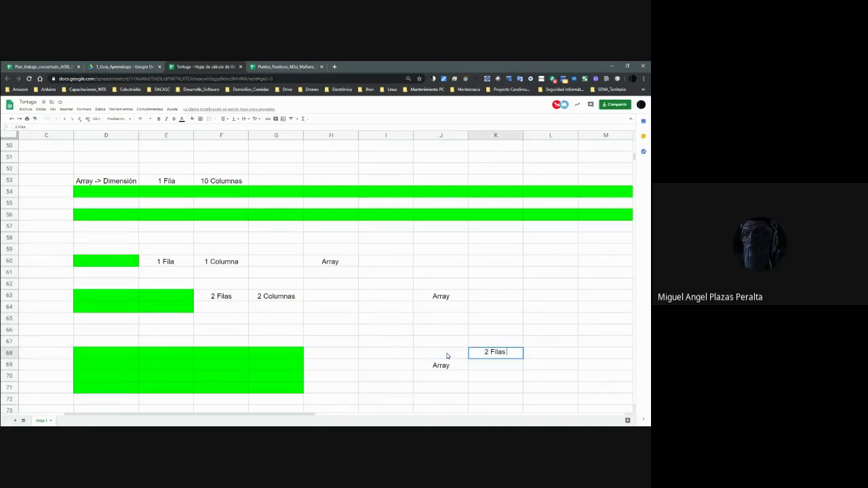
key("Tab")
type("2 Columnas")
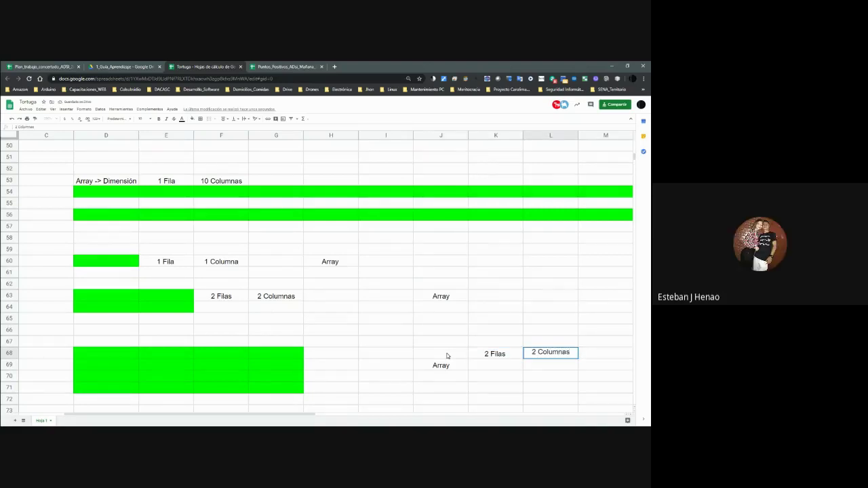
key("shift+Tab")
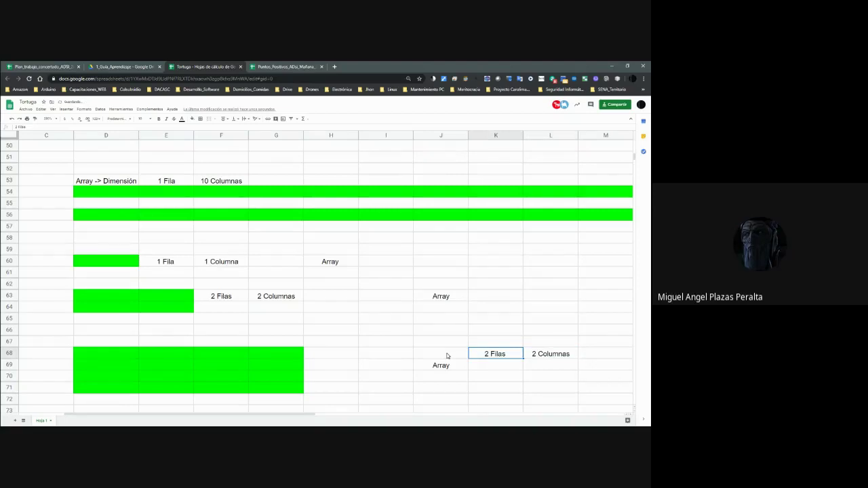
type("4 Filas")
key("Tab")
key("shift+Tab")
key("Tab")
type("4 Columnas")
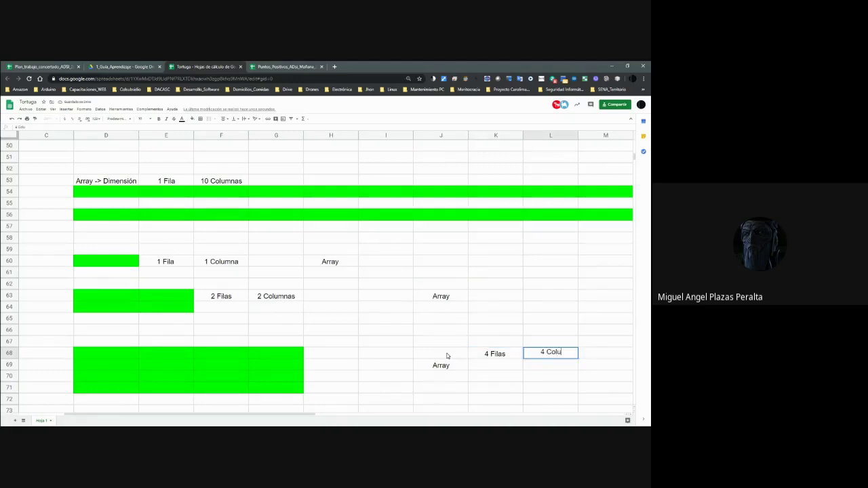
key("Return")
Move back to D60, then down column D to the empty rows below the 4x4 array.
key("Left")
key("Left")
key("Left")
key("Up")
key("Up")
key("Up")
key("Up")
key("Up")
key("Up")
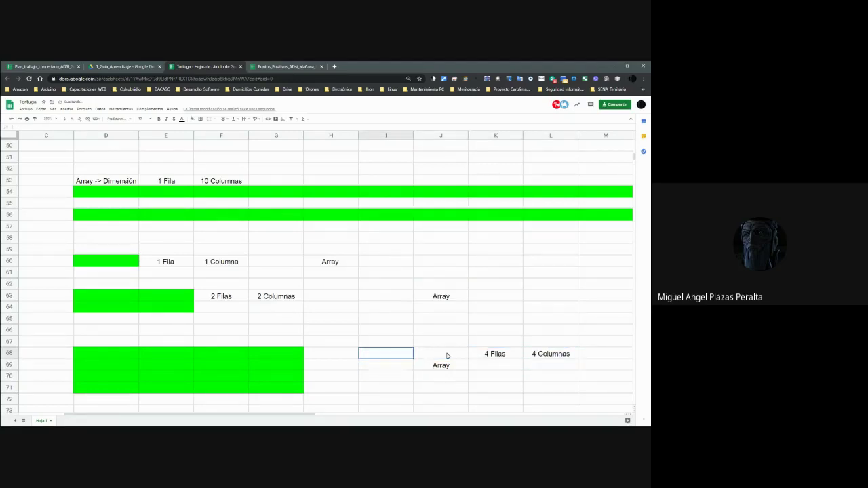
key("Left")
key("Up")
key("Left")
key("Up")
key("Left")
key("Up")
key("Left")
key("Left")
key("Down")
key("Down")
key("Down")
key("Down")
key("Down")
key("Down")
key("Down")
key("Down")
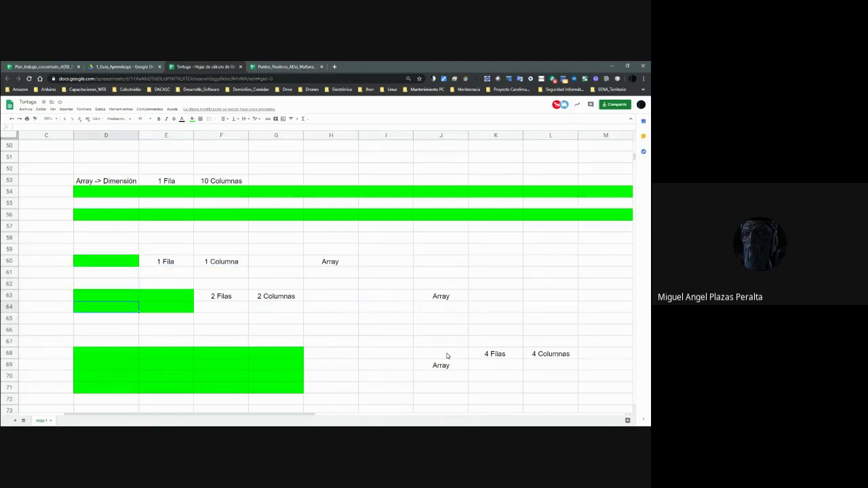
key("Down")
key("Down")
key("Down")
key("Down")
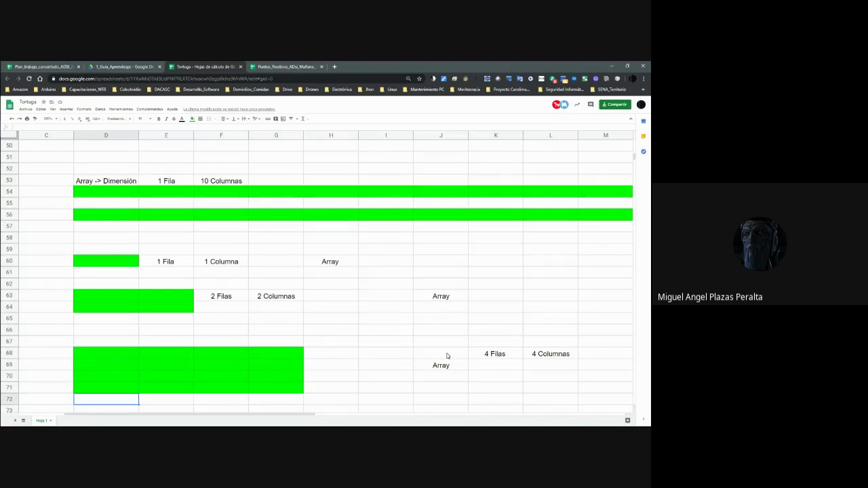
key("Down")
key("Down")
key("Down")
key("Down")
key("Up")
key("Up")
key("Up")
key("Down")
key("Down")
Fill the range D74:K82 with green.
key("Up")
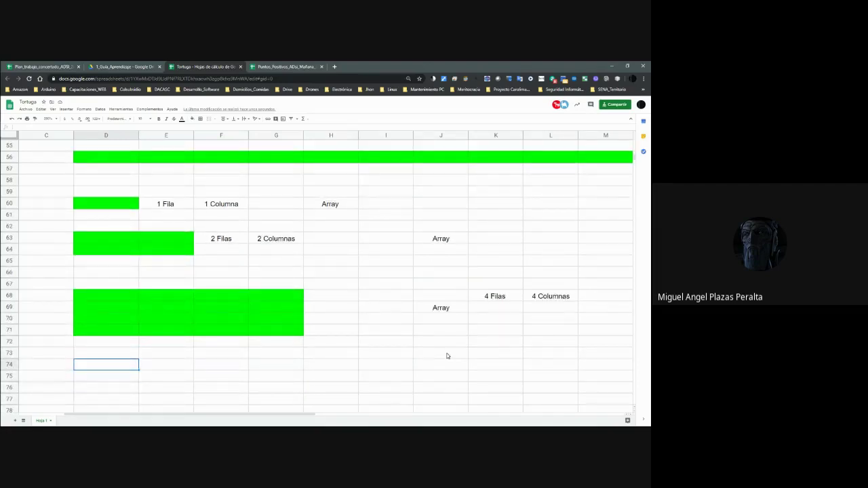
key("shift+Right")
key("shift+Right")
key("shift+Right")
key("shift+Down")
key("shift+Down")
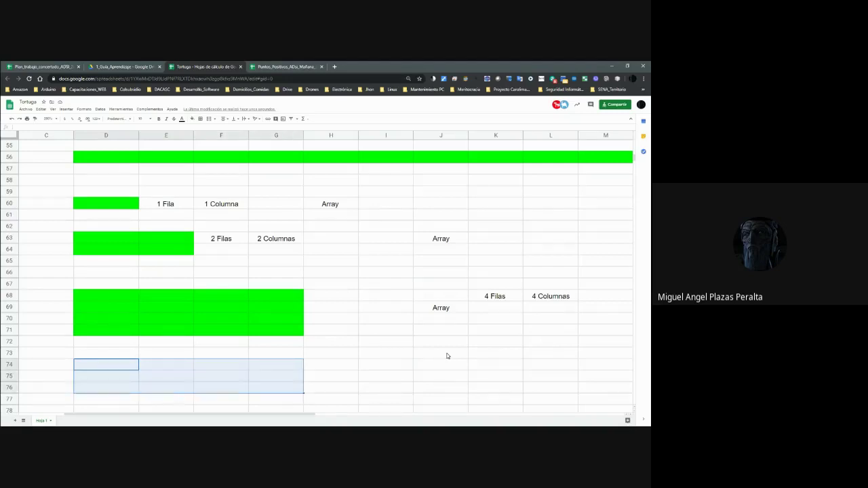
key("shift+Down")
key("shift+Down")
key("shift+Right")
key("shift+Right")
key("shift+Right")
key("shift+Right")
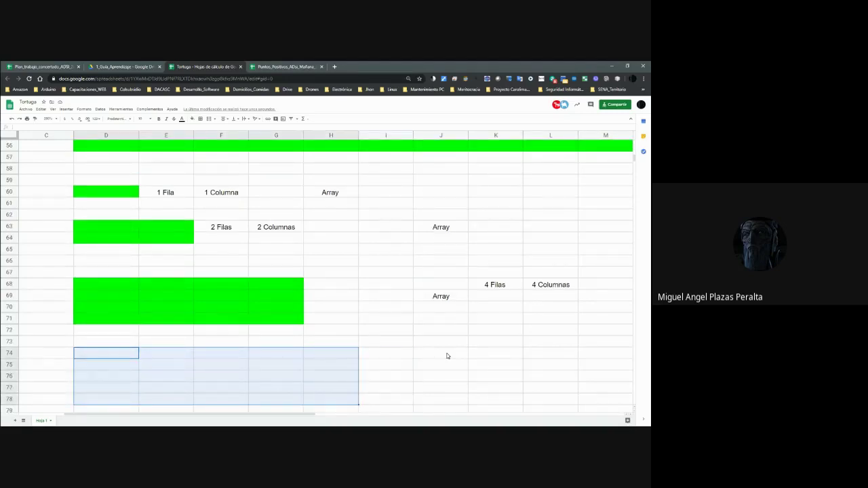
key("shift+Down")
key("shift+Down")
key("shift+Down")
key("shift+Down")
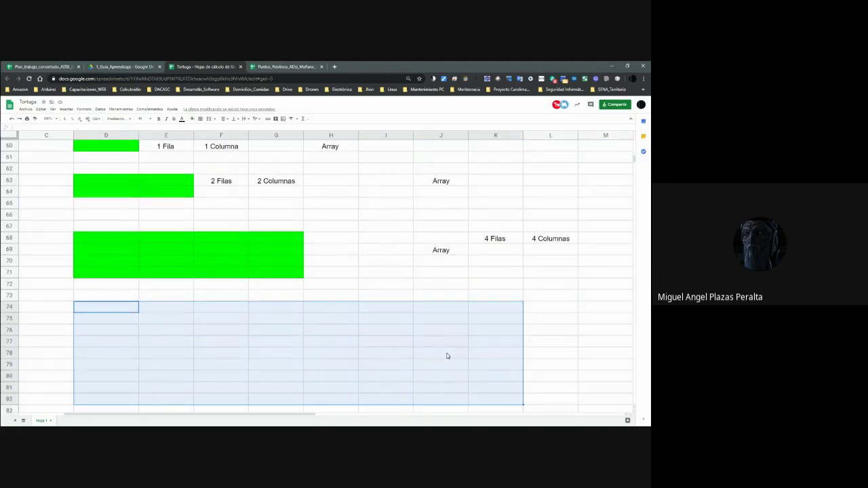
left_click(191, 120)
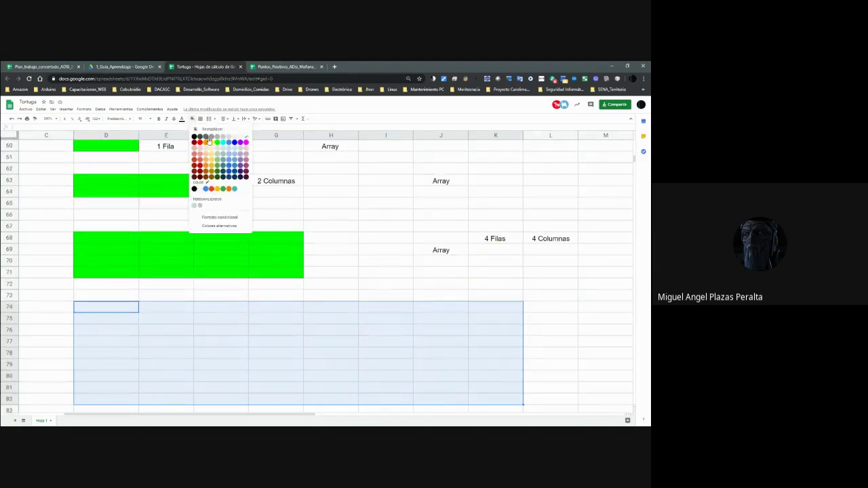
left_click(221, 147)
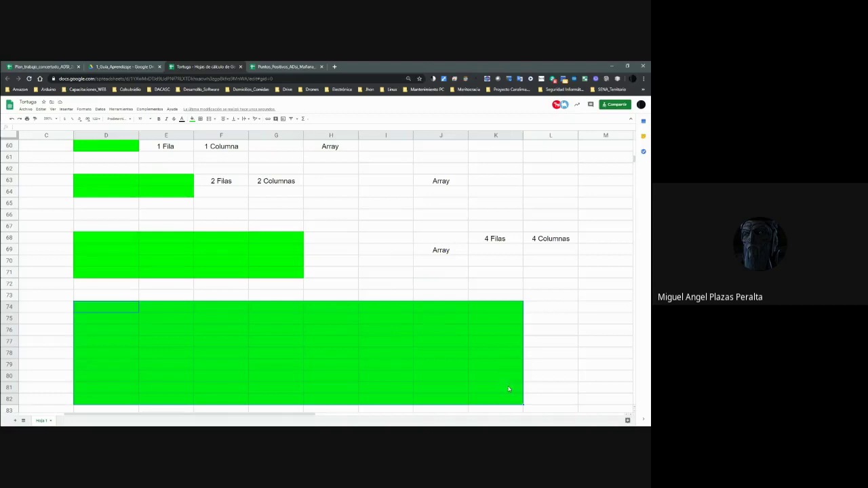
Clear the green fill from the extra row D82:K82, leaving an 8×8 block.
left_click(499, 316)
left_click(500, 330)
left_click(501, 342)
left_click(503, 354)
left_click(505, 366)
left_click(505, 376)
left_click(505, 389)
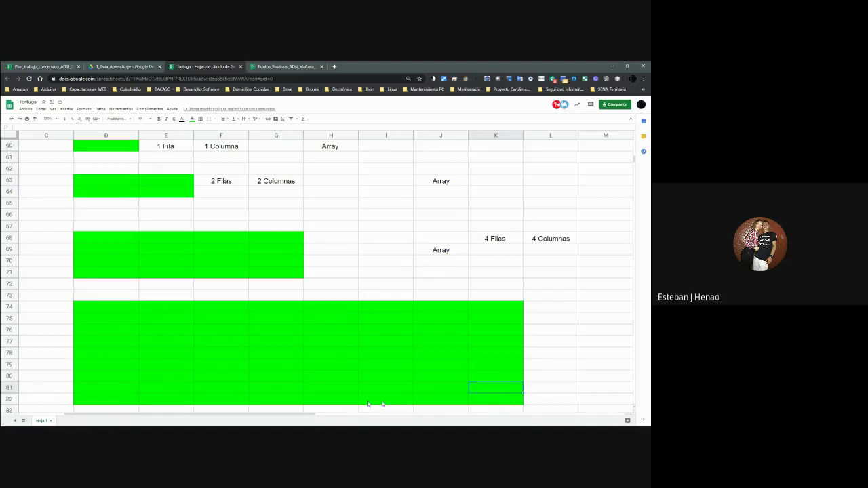
left_click(116, 401)
left_click(510, 404, "shift")
left_click(195, 119)
left_click(203, 128)
left_click(512, 319)
Check the block's size and enter the label Array in M76.
left_click(512, 312)
key("Down")
key("Down")
key("Down")
key("Down")
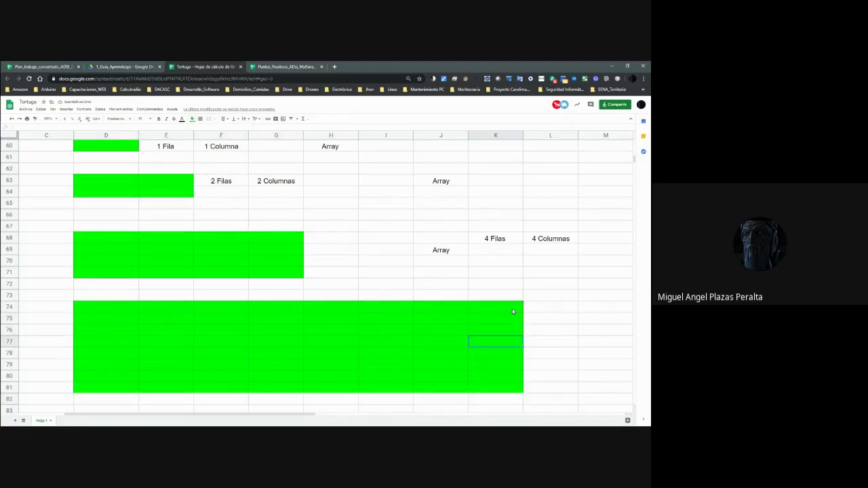
key("Down")
key("Down")
key("Down")
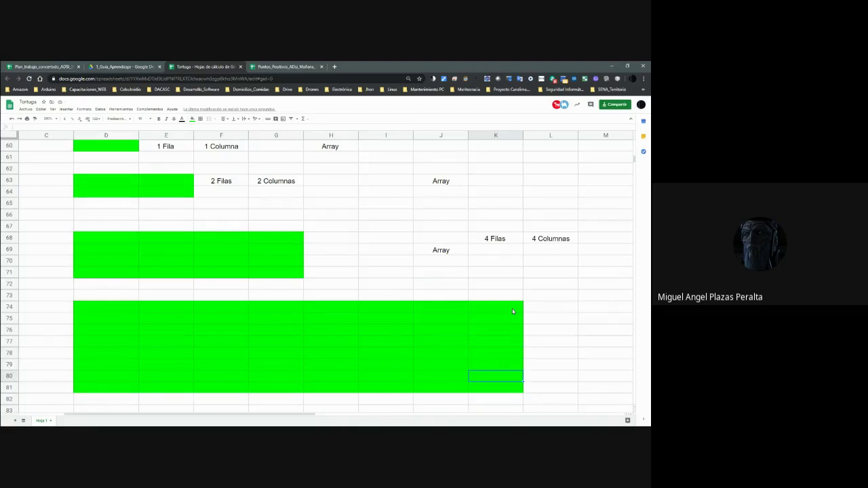
key("Left")
key("Left")
key("Left")
key("Left")
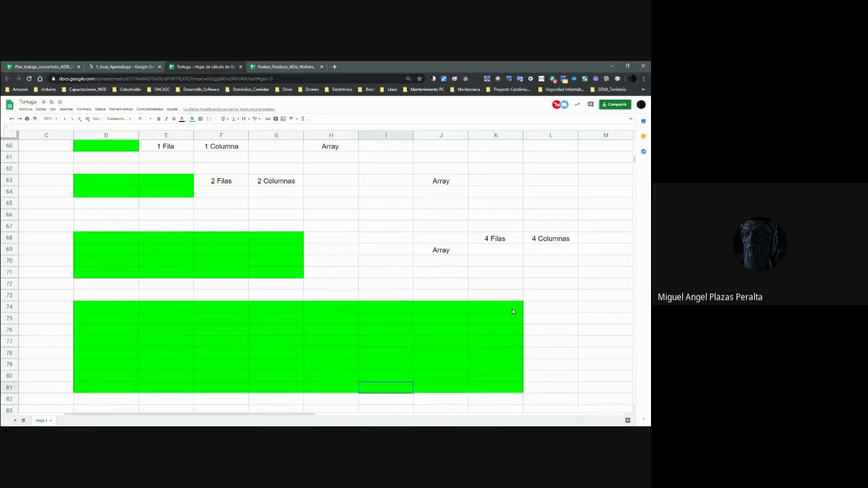
key("Left")
key("Left")
key("Left")
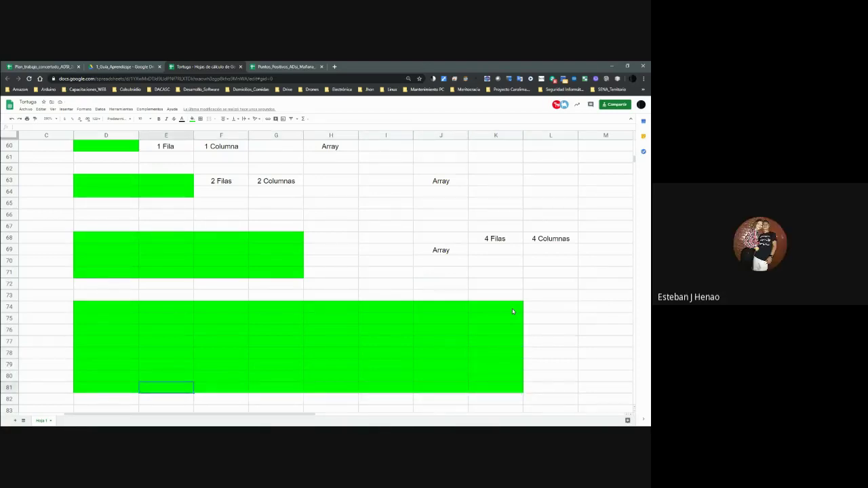
key("Up")
key("Up")
key("Up")
key("Up")
key("Up")
key("Right")
key("Right")
key("Right")
key("Right")
key("Right")
key("Right")
key("Right")
key("Right")
key("Right")
type("A")
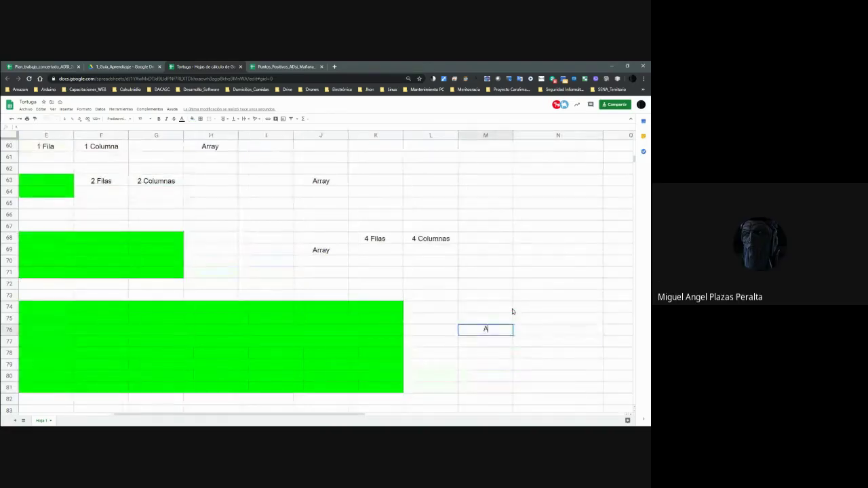
type("rray")
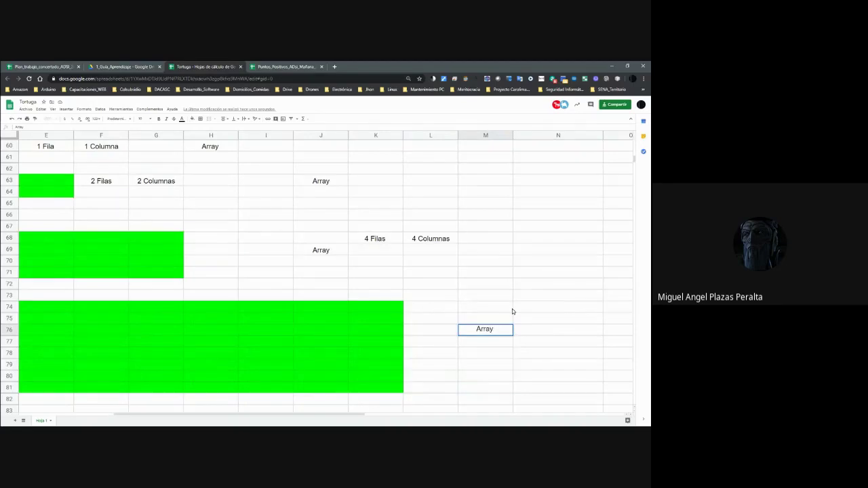
key("Tab")
Add the labels 8 Filas and 8 Columnas beside the Array label.
type("8 Filas")
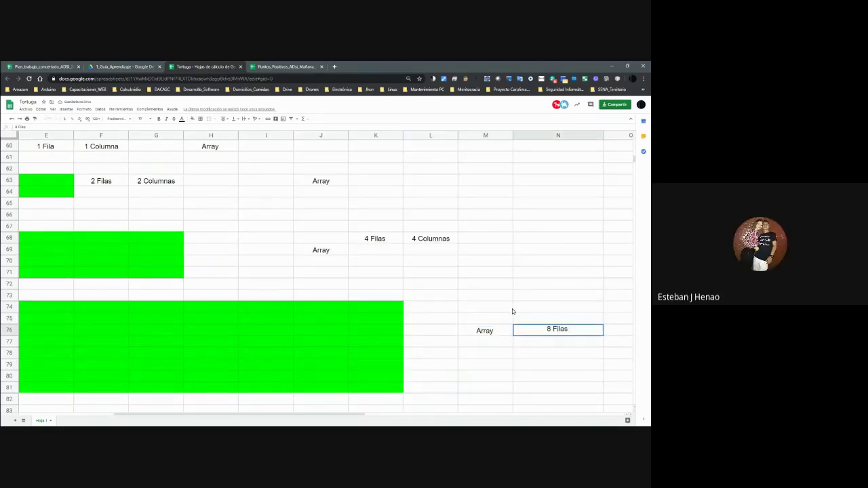
type(" 8")
key("BackSpace")
key("BackSpace")
key("Tab")
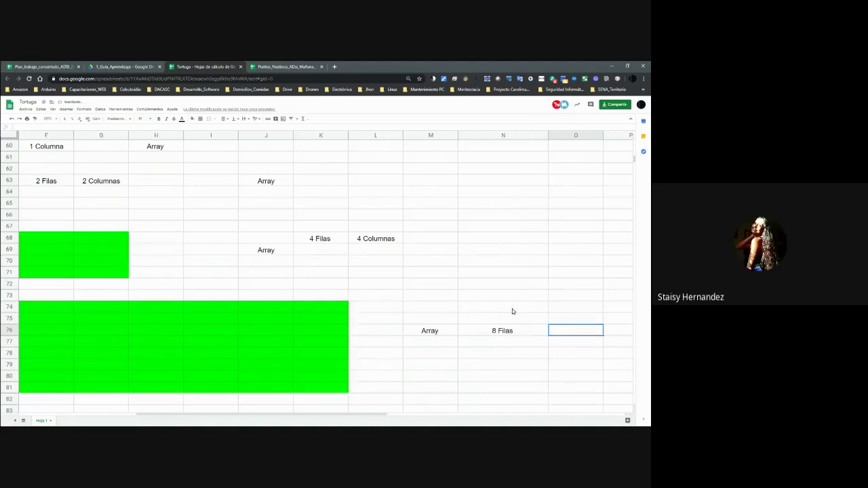
type("8 Columnas")
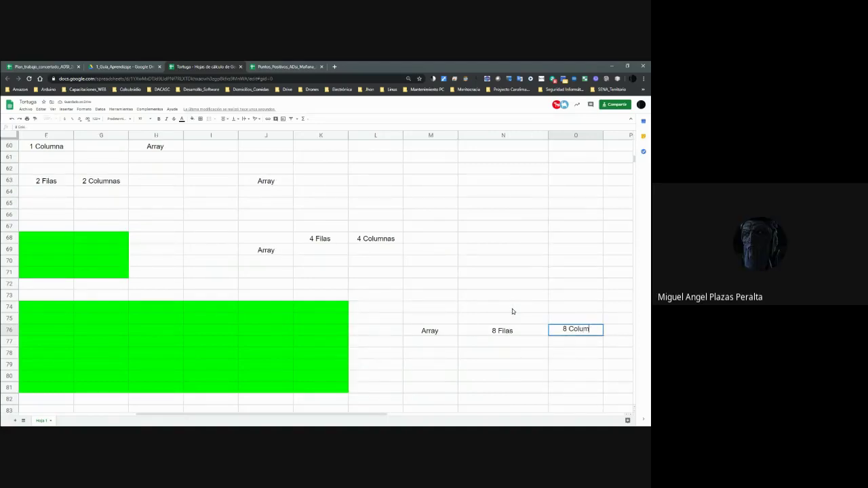
key("Left")
key("Left")
key("Left")
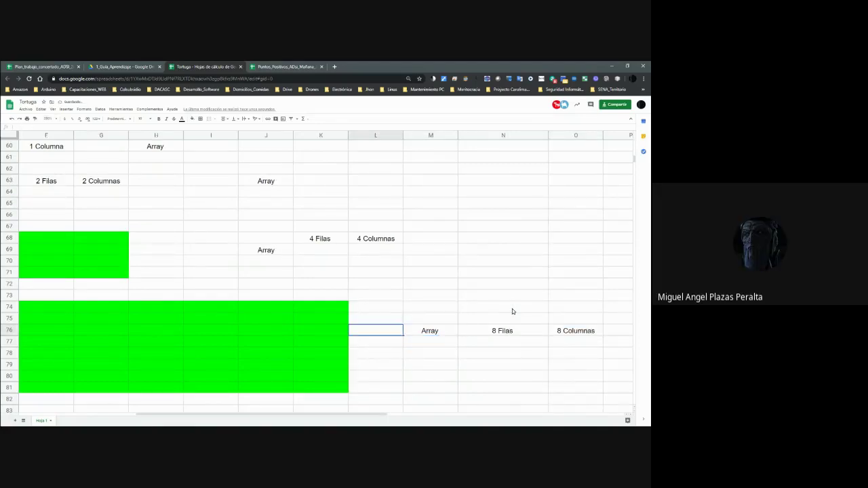
Move back up to row 66 between the 2×2 and 4×4 arrays.
key("Left")
key("Left")
key("Left")
key("Left")
key("Left")
key("Left")
key("Left")
key("Left")
key("Up")
key("Up")
key("Up")
key("Up")
key("Up")
key("Up")
key("Left")
key("Left")
key("Up")
key("Up")
key("Up")
key("Up")
key("Up")
key("Up")
key("Up")
key("Up")
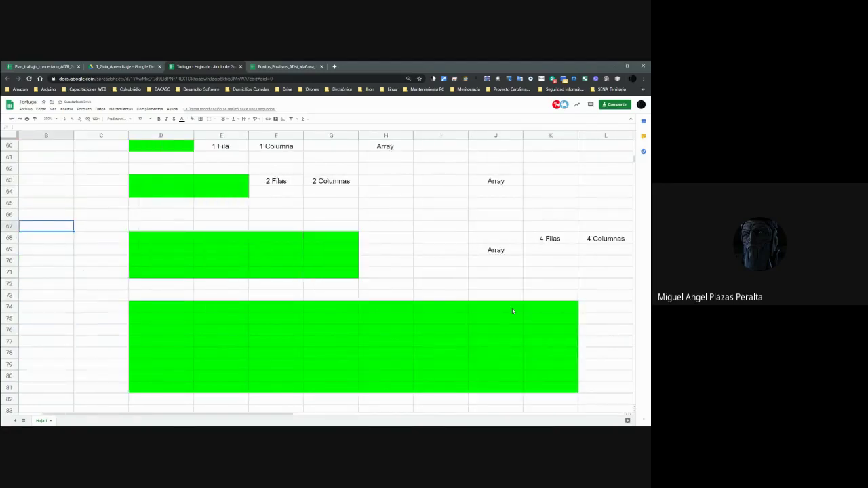
key("Right")
key("Down")
key("Right")
key("Up")
key("Up")
key("Right")
key("Down")
key("Down")
key("Down")
key("Down")
key("Down")
key("Left")
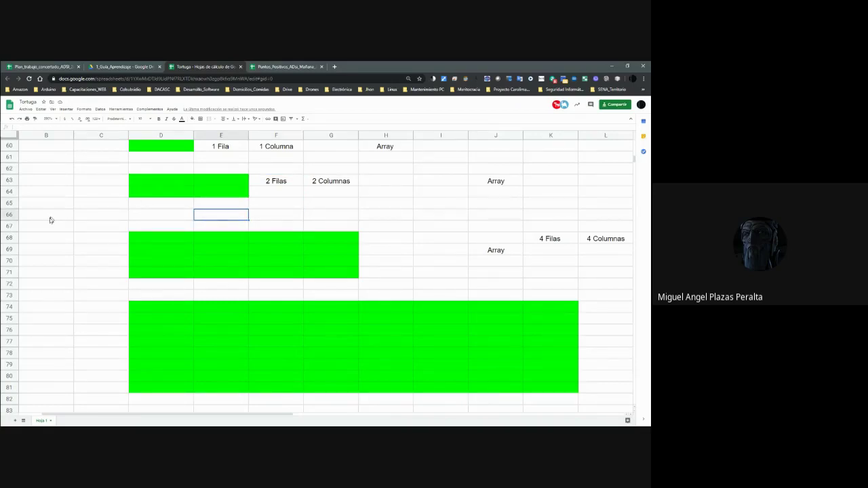
Insert three blank rows above row 66.
right_click(10, 215)
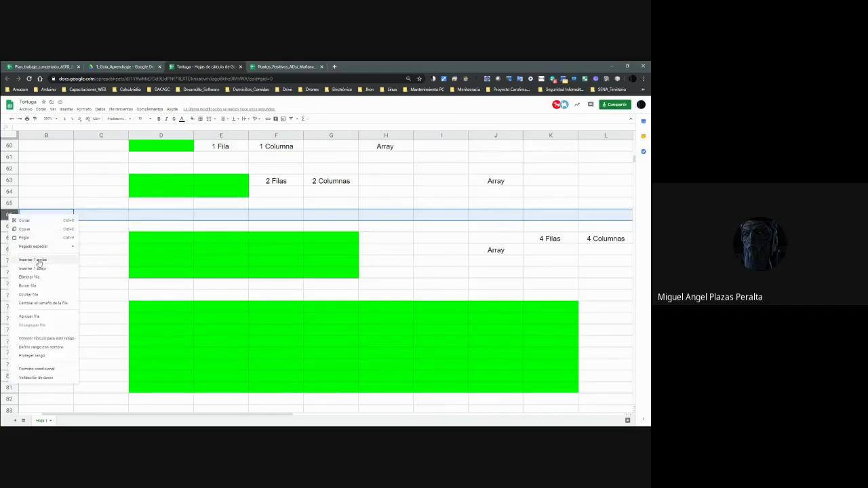
left_click(38, 263)
right_click(9, 216)
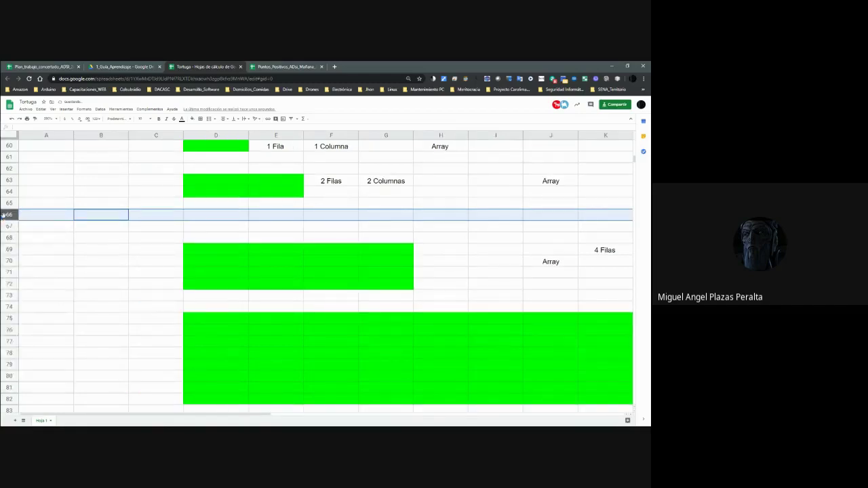
left_click(27, 261)
right_click(8, 215)
left_click(36, 261)
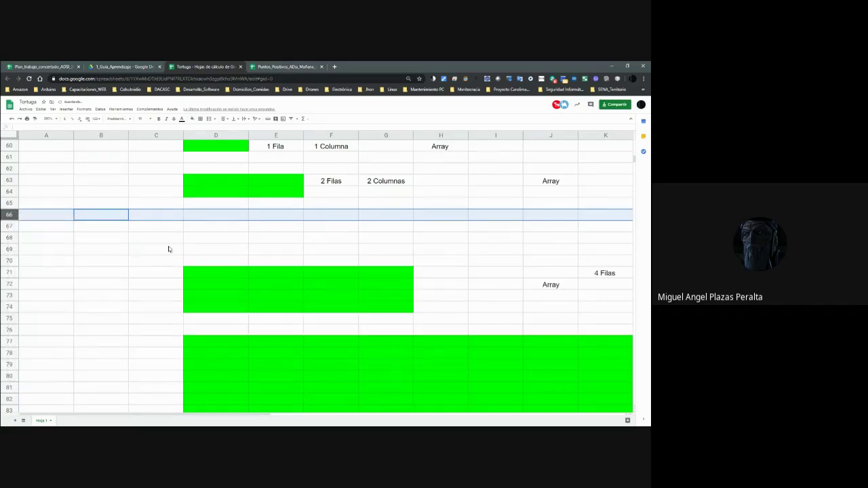
Check the new gap's position relative to the 2×2 array labels.
left_click(204, 227)
key("Up")
key("Right")
key("Up")
key("Up")
key("Up")
key("Up")
key("Up")
key("Up")
key("Down")
key("Down")
key("Right")
key("Down")
key("Down")
key("Down")
key("Down")
key("Left")
key("Up")
key("Down")
key("Left")
key("Left")
Select D67:F69 for the 3×3 array.
key("Down")
key("Up")
key("Right")
key("Down")
key("shift+Right")
key("shift+Right")
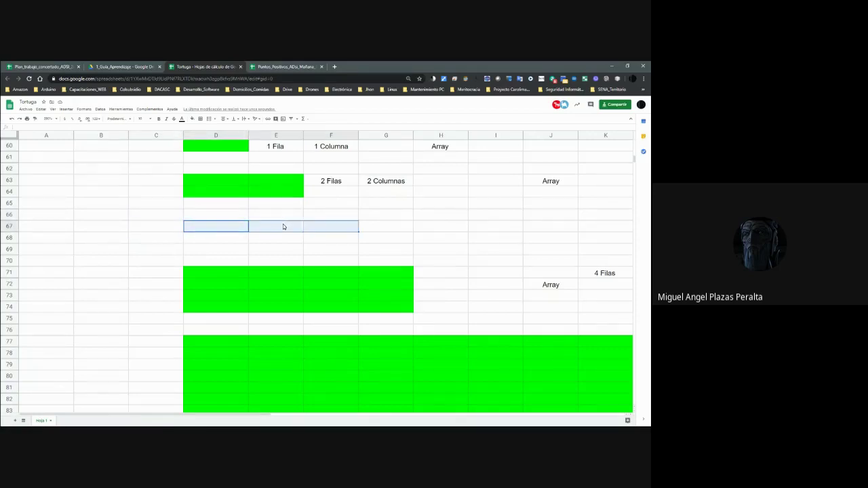
key("shift+Down")
key("shift+Down")
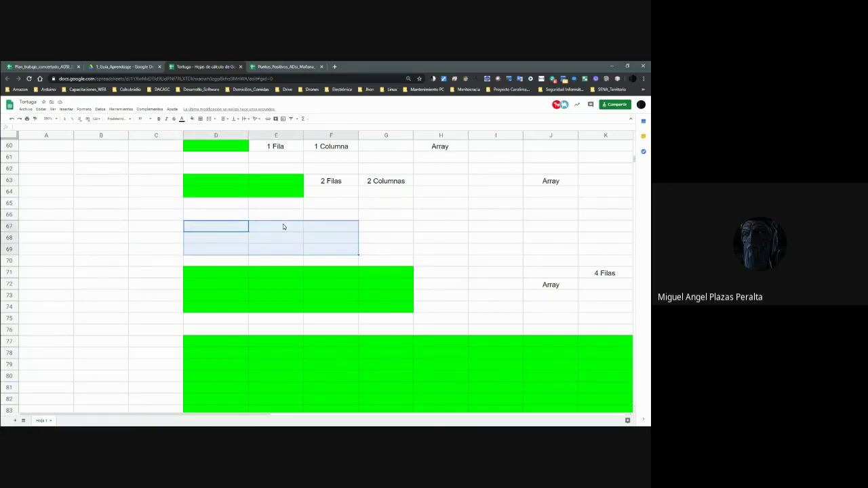
Fill D67:F69 green and enter the label Array in H68.
left_click(192, 120)
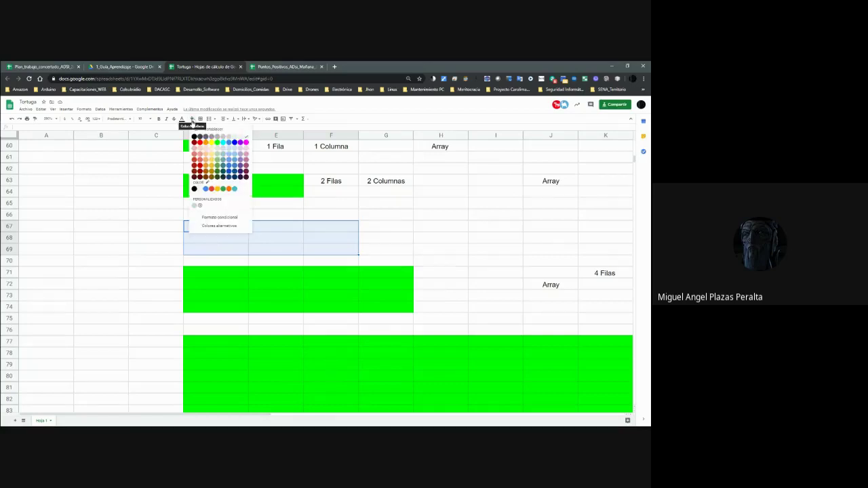
left_click(217, 143)
left_click(399, 241)
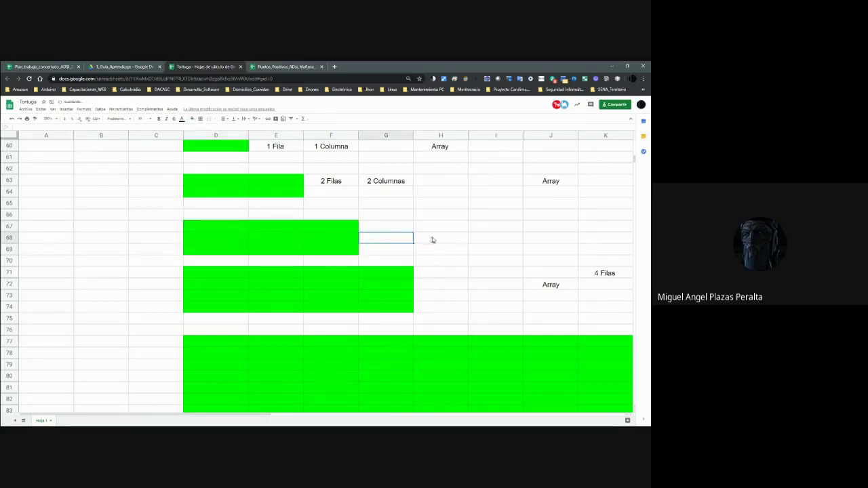
left_click(432, 237)
type("Array")
key("Tab")
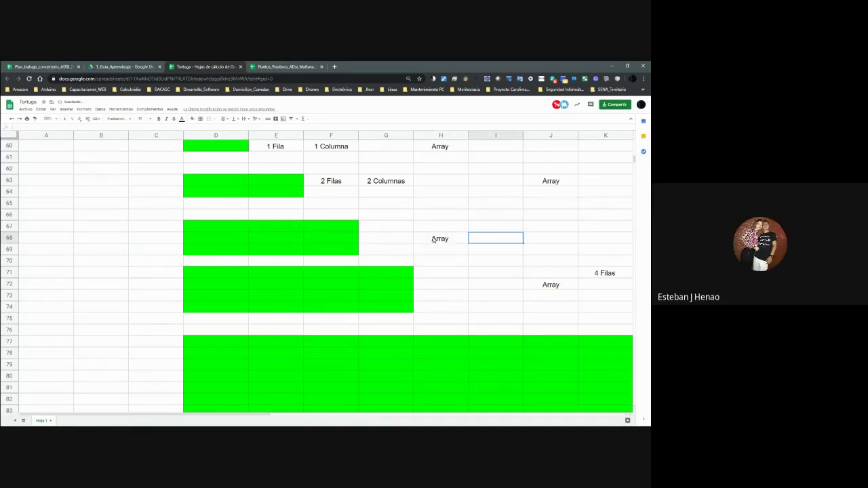
Add the labels 3 Filas and 3 Columnas next to it.
type("3 Filas")
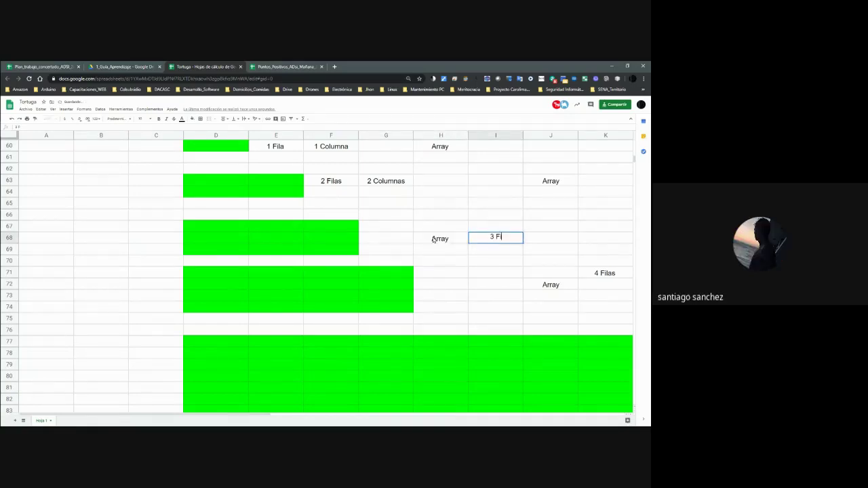
key("Tab")
type("3 Columnas")
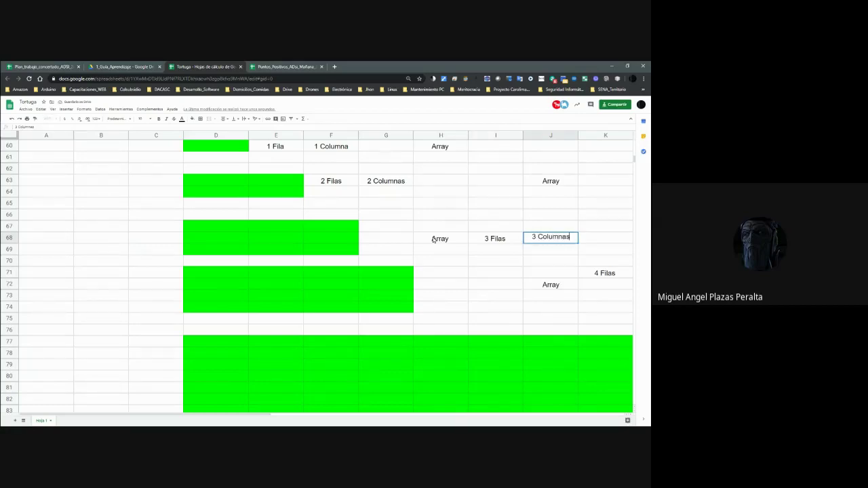
key("Left")
key("Left")
key("Left")
key("Left")
key("Left")
key("Left")
Move down column D to the empty row 76 above the large green block.
key("Up")
key("Up")
key("Up")
key("Up")
key("Up")
key("Up")
key("Up")
key("Up")
key("Down")
key("Down")
key("Down")
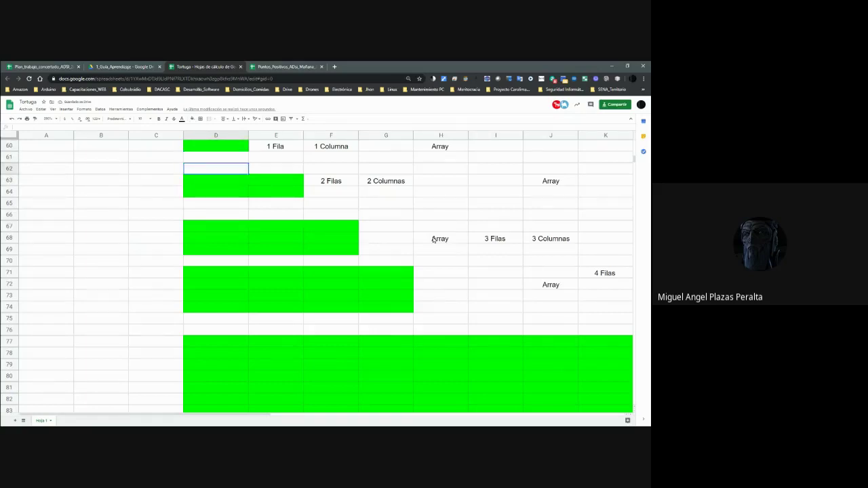
key("Down")
key("Down")
key("Down")
key("Down")
key("Down")
key("Down")
key("Down")
key("Down")
key("Down")
key("Down")
key("Down")
key("Down")
key("Down")
key("Down")
key("Right")
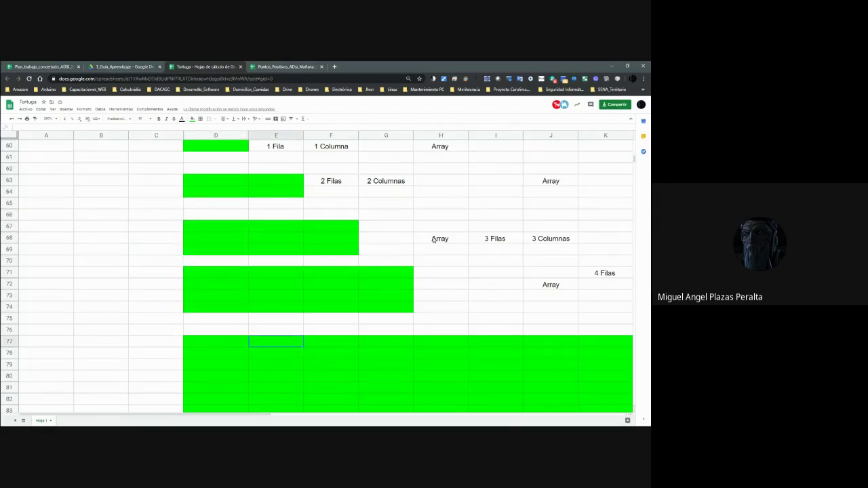
key("Right")
key("Right")
key("Right")
key("Right")
key("Right")
key("Right")
key("Right")
key("Right")
key("Right")
key("Right")
key("Right")
key("Right")
key("Right")
key("Right")
key("Left")
key("Left")
key("Left")
key("Left")
key("Left")
key("Left")
key("Left")
key("Left")
key("Left")
key("Left")
key("Left")
key("Left")
key("Left")
key("Left")
key("Left")
key("Left")
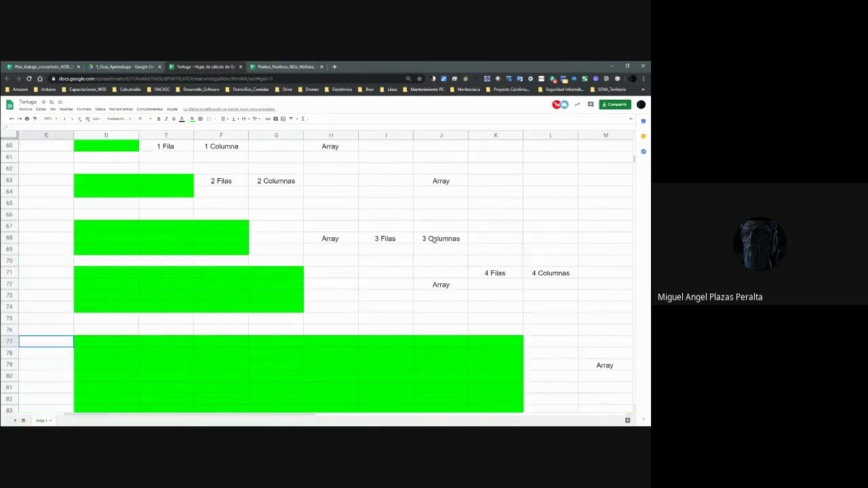
key("Left")
key("Left")
key("Right")
key("Right")
key("Right")
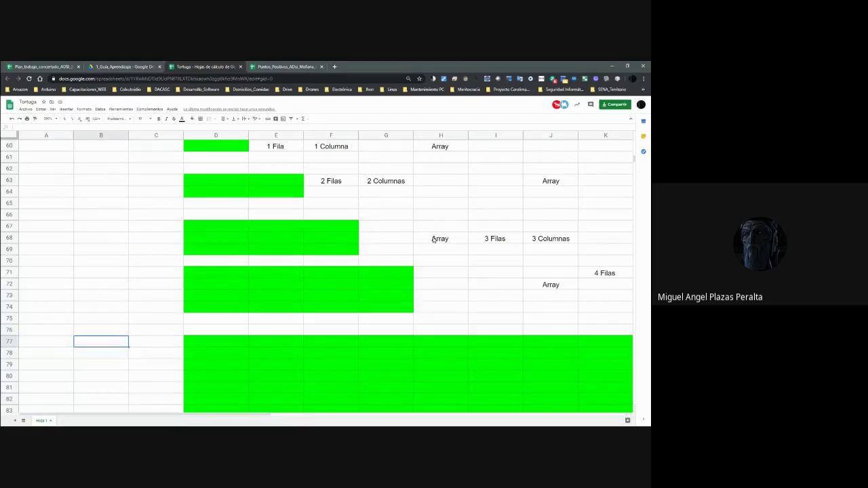
key("Up")
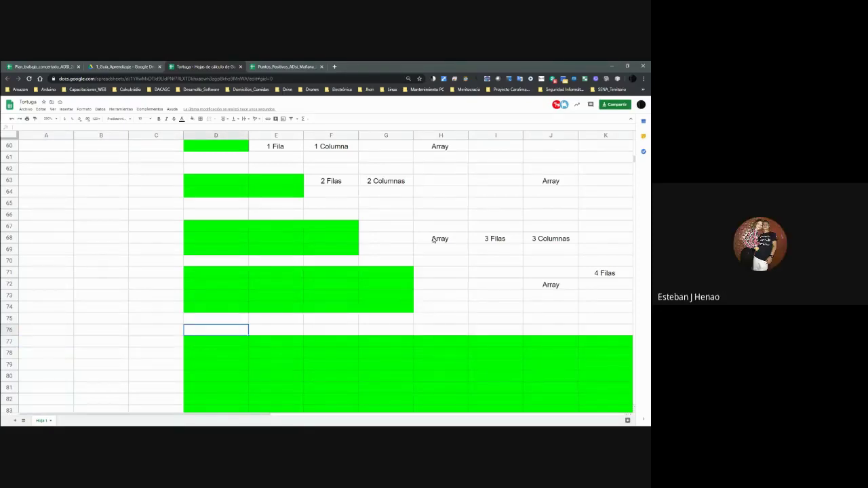
Insert nine blank rows above row 76, pushing the 8×8 block further down.
right_click(15, 331)
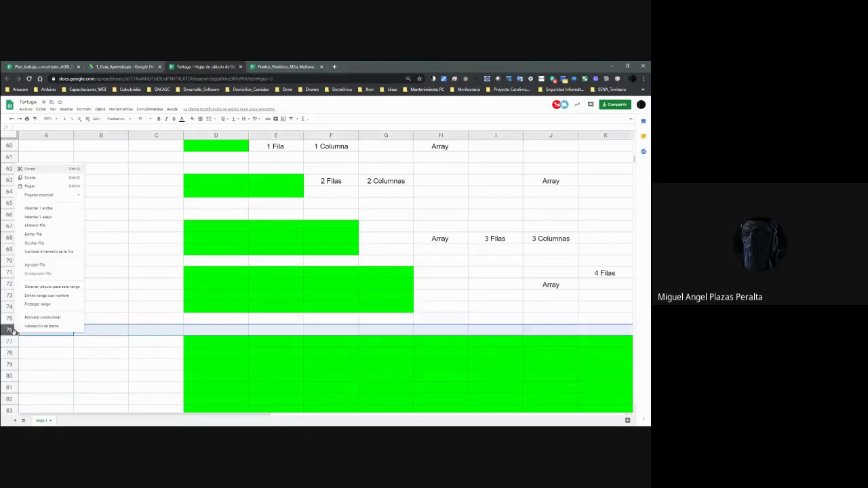
left_click(41, 208)
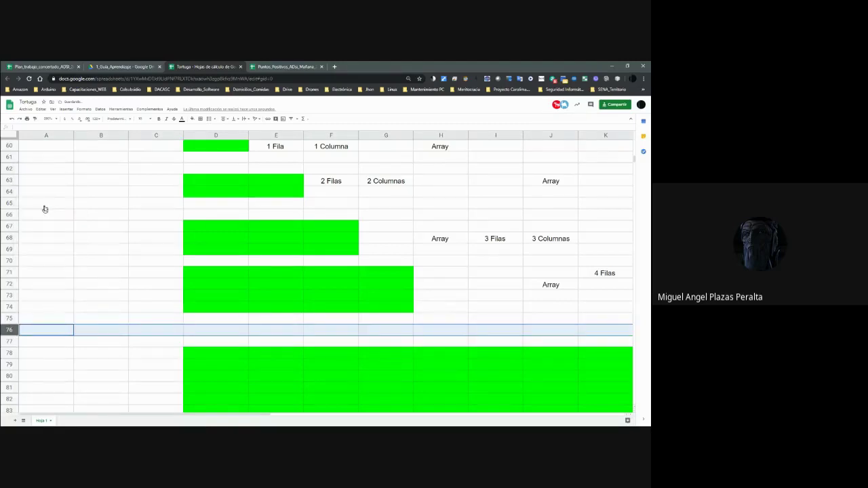
right_click(12, 328)
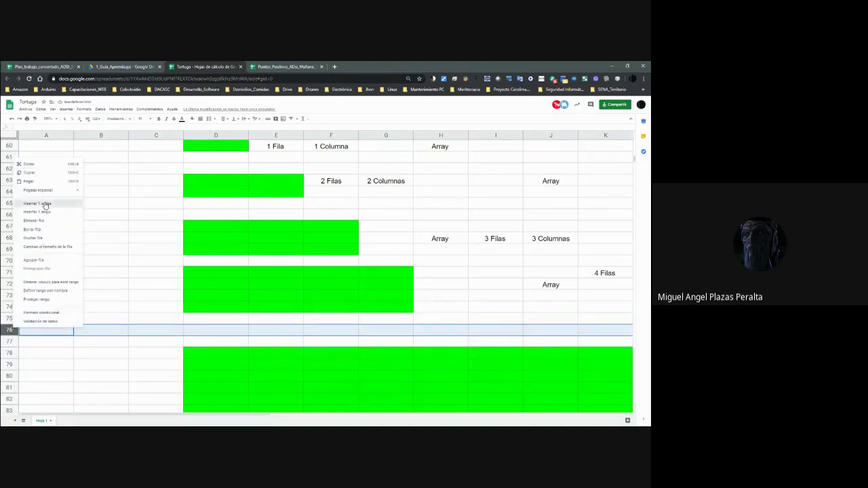
left_click(40, 204)
right_click(10, 331)
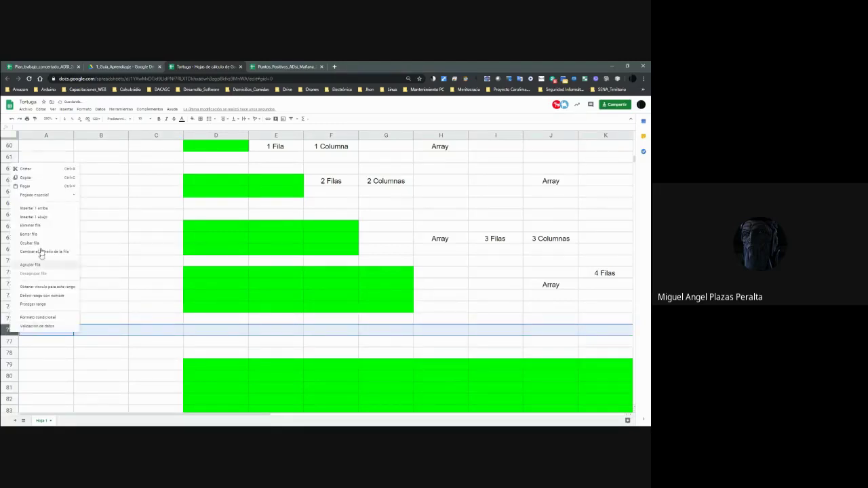
left_click(40, 208)
right_click(8, 330)
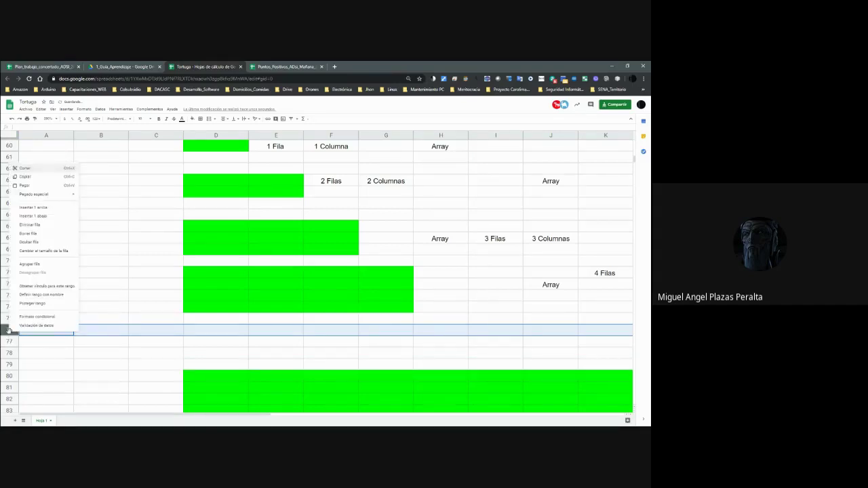
left_click(41, 208)
right_click(9, 330)
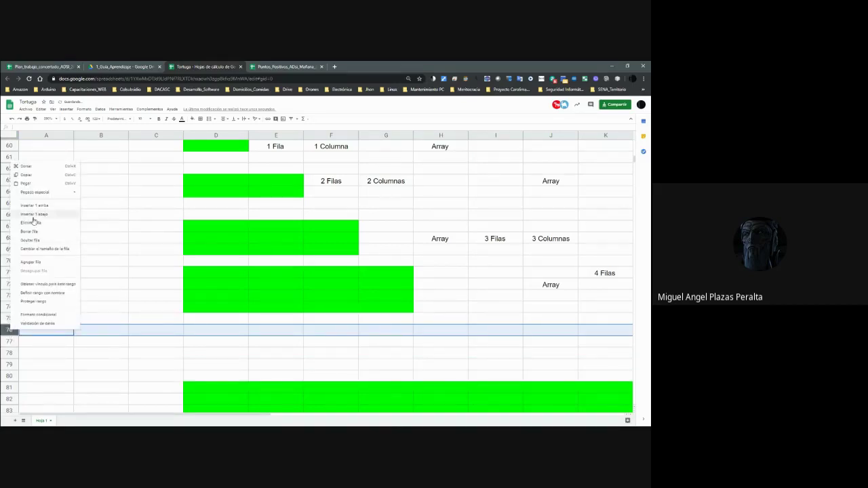
left_click(39, 207)
right_click(9, 330)
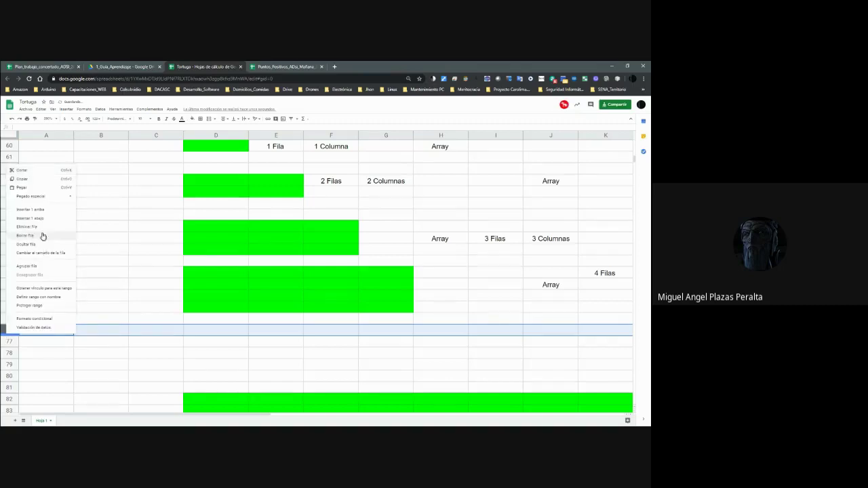
left_click(40, 207)
right_click(9, 329)
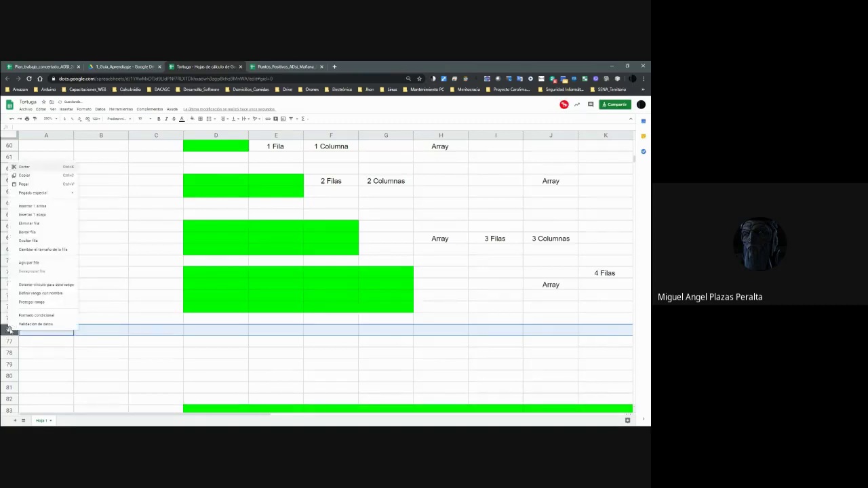
left_click(39, 207)
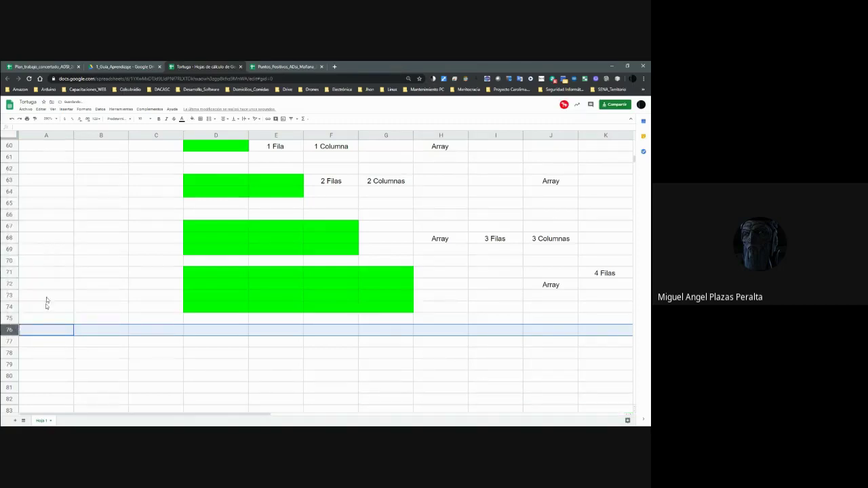
right_click(9, 329)
left_click(51, 208)
right_click(9, 330)
left_click(40, 208)
Go to cell D76 among the new empty rows.
left_click(255, 341)
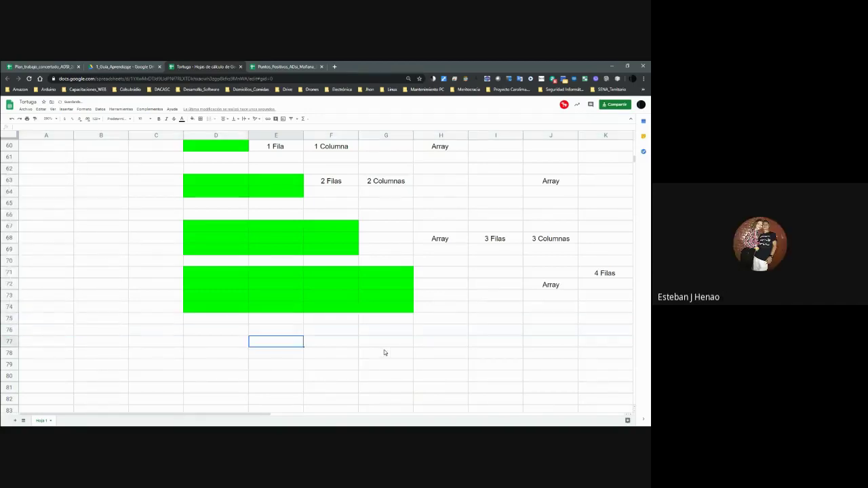
key("Up")
key("Up")
key("Left")
key("Down")
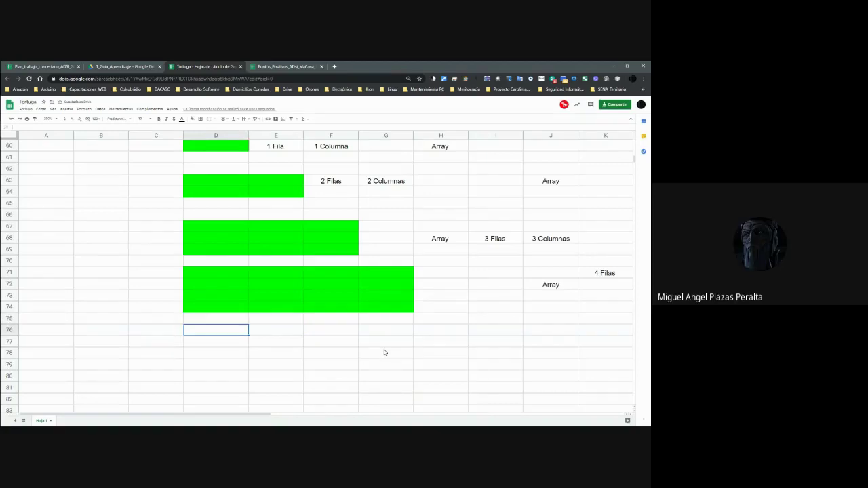
Insert three more blank rows above row 76.
left_click(13, 330)
right_click(14, 330)
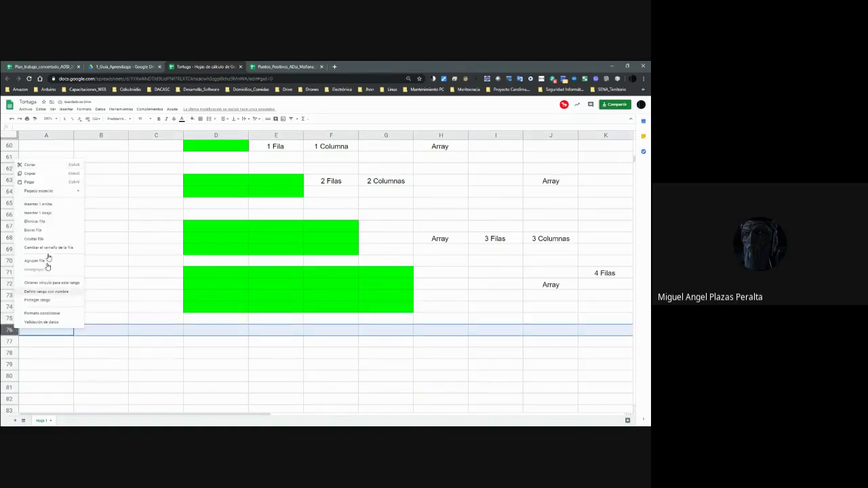
left_click(48, 203)
right_click(8, 330)
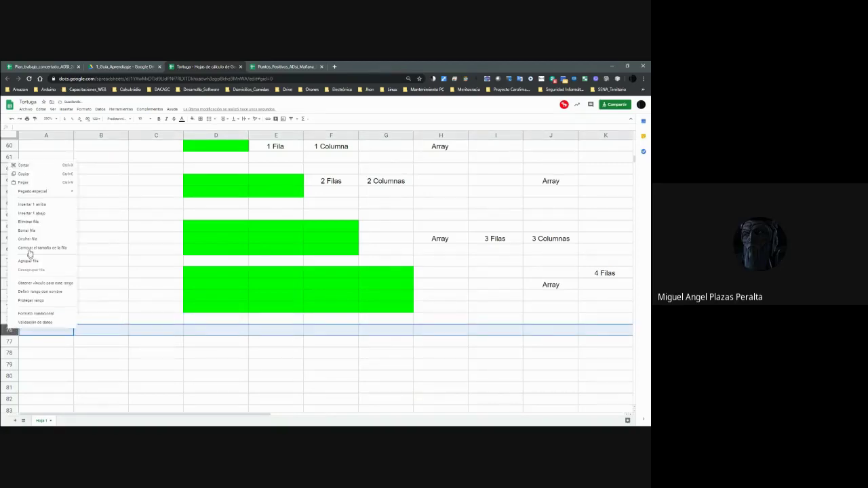
left_click(38, 209)
right_click(7, 330)
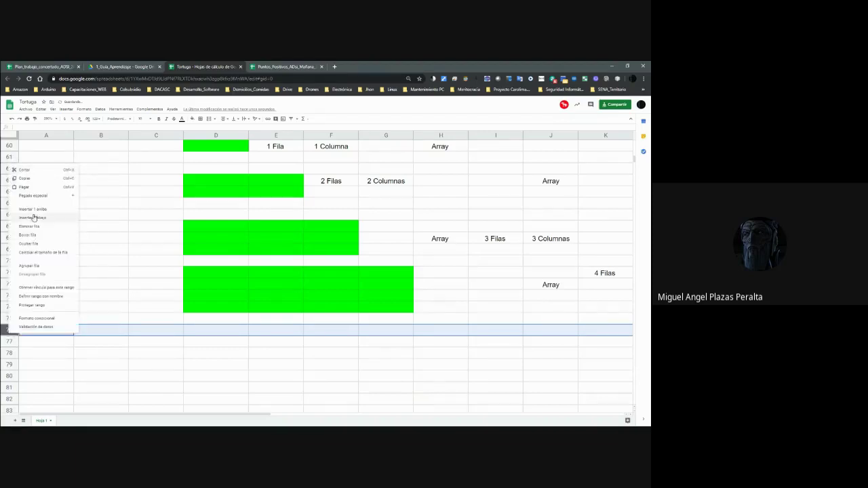
left_click(38, 209)
Insert a blank row above row 70, shifting the 4×4 array to D72:G75.
left_click(215, 354)
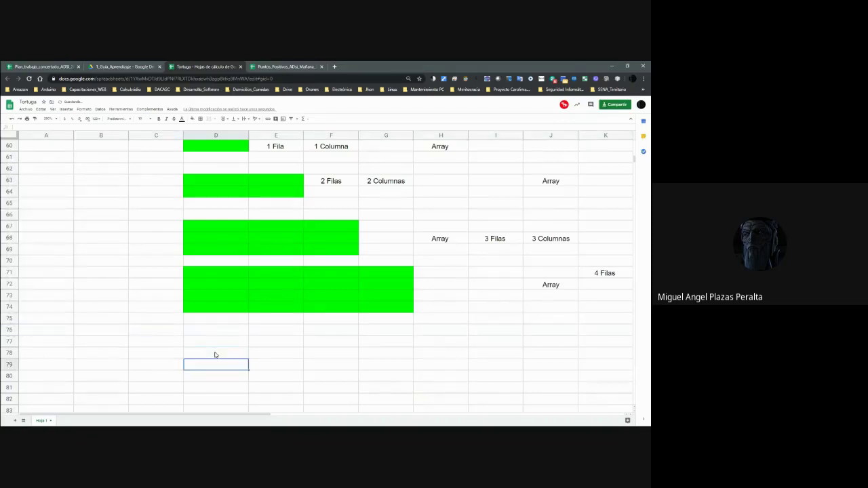
key("Up")
key("Up")
key("Up")
key("Up")
key("Up")
key("Up")
key("Up")
key("Up")
key("Up")
key("Up")
key("Up")
key("Up")
key("Up")
key("Up")
key("Up")
key("Up")
key("Up")
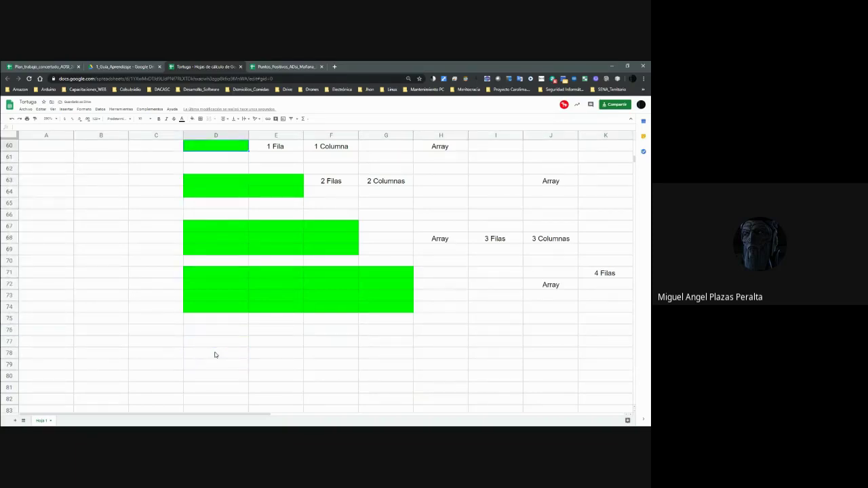
key("Up")
key("Up")
key("Up")
key("Down")
key("Down")
key("Down")
key("Down")
key("Down")
key("Down")
key("Down")
key("Down")
key("Down")
key("Down")
key("Down")
key("Down")
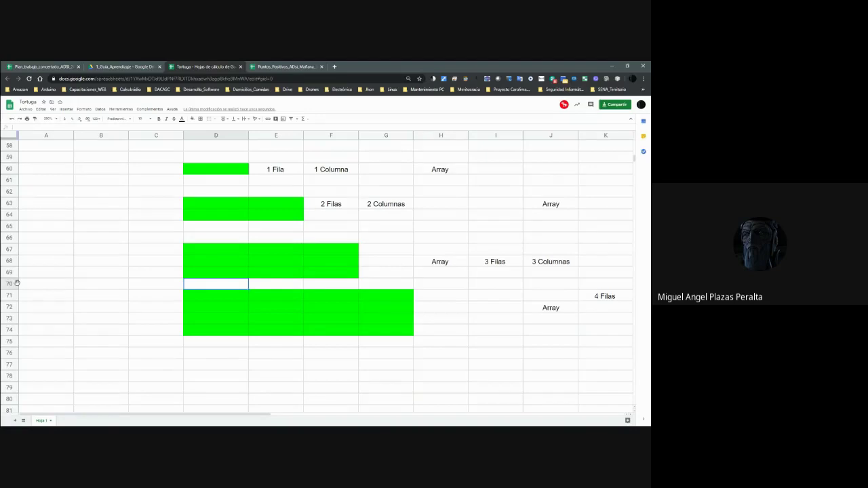
right_click(17, 283)
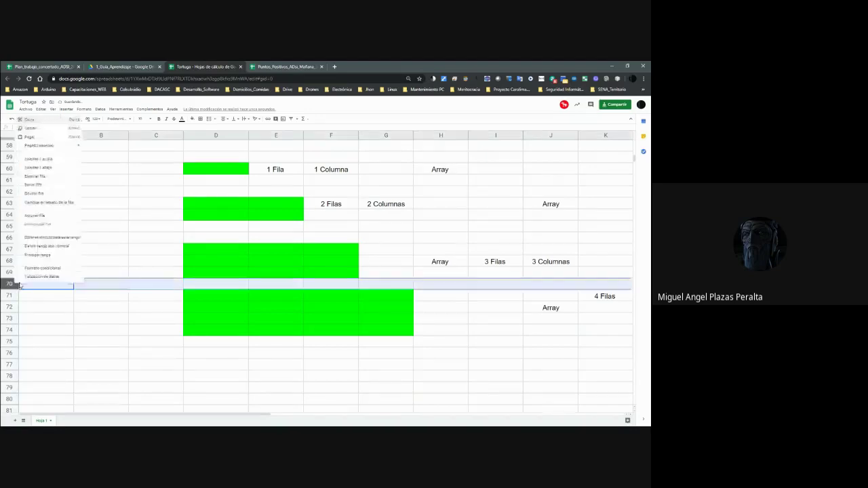
left_click(39, 159)
Begin selecting row 78 from column D toward H.
left_click(215, 353)
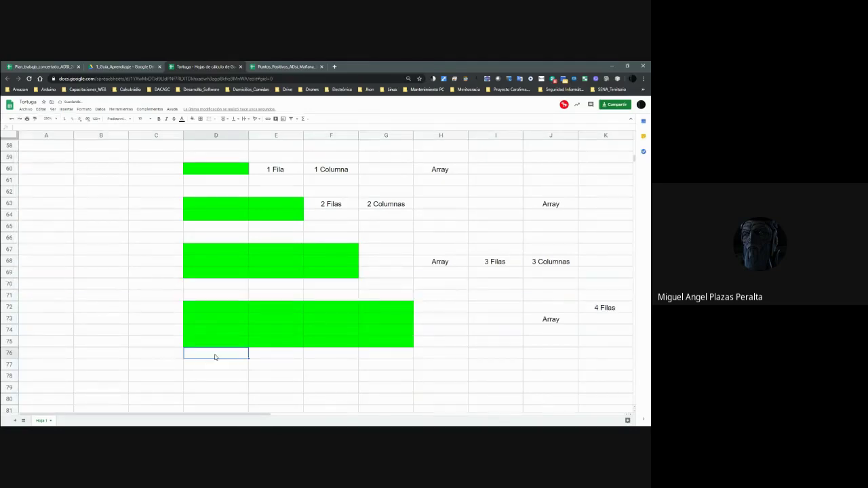
key("Down")
key("Down")
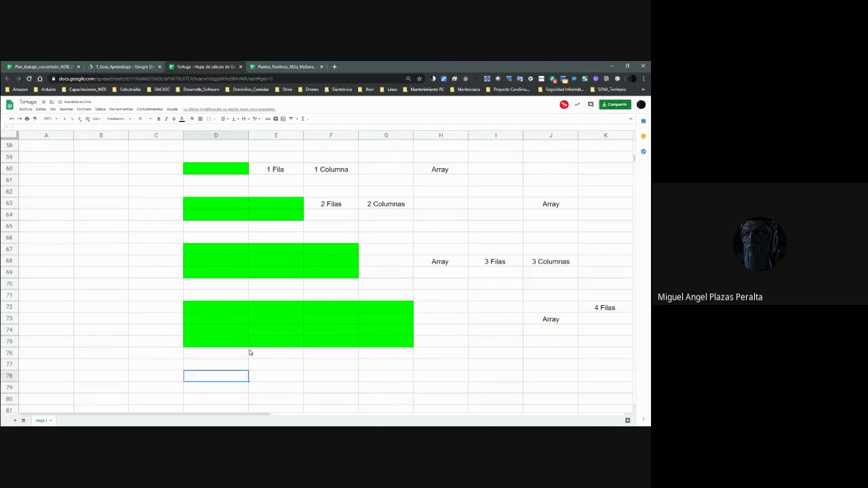
key("shift+Right")
key("shift+Right")
key("shift+Right")
key("shift+Right")
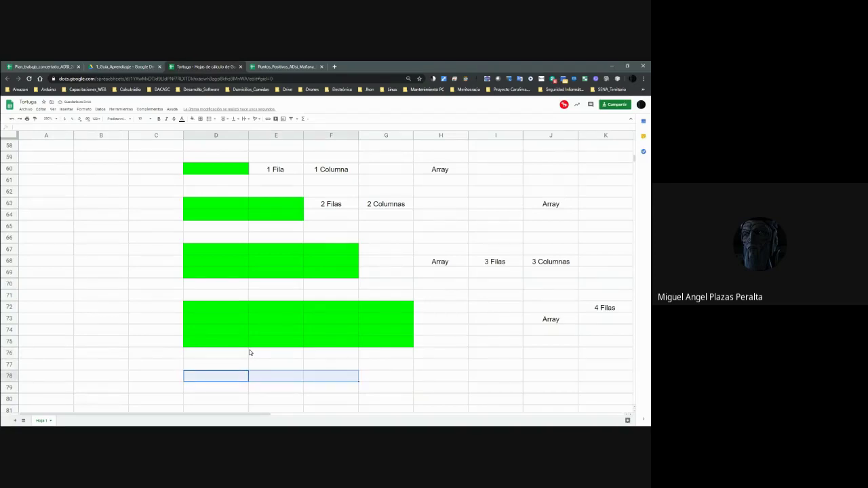
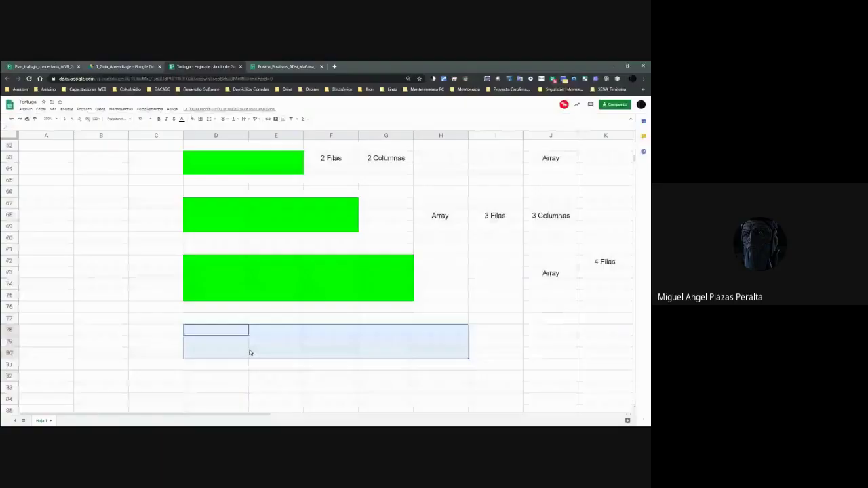
Fill the 5x5 block D78:H82 green.
left_click_drag(249, 353, 441, 376)
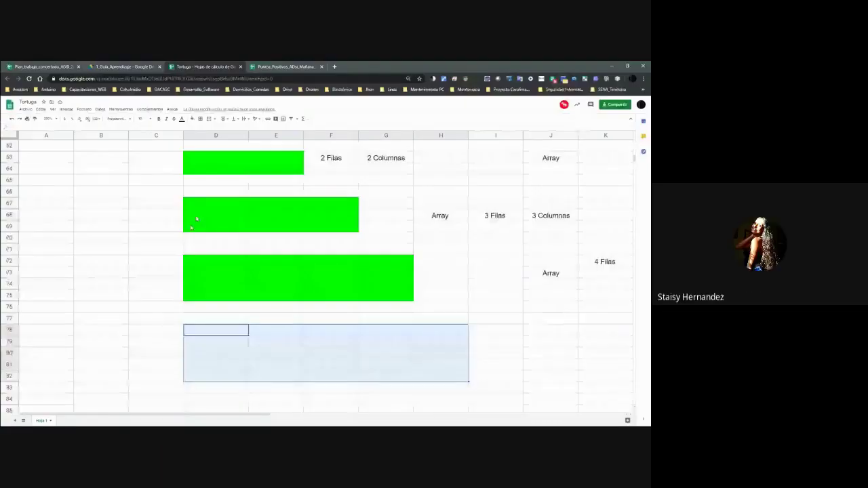
left_click(192, 119)
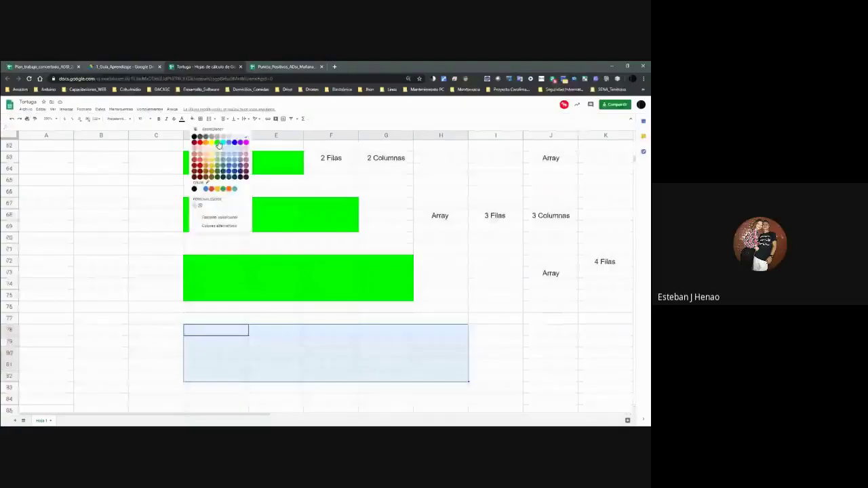
left_click(211, 155)
Label the block in J79:L79 with Array, 5 Filas, 5 Columnas.
left_click(557, 339)
type("A")
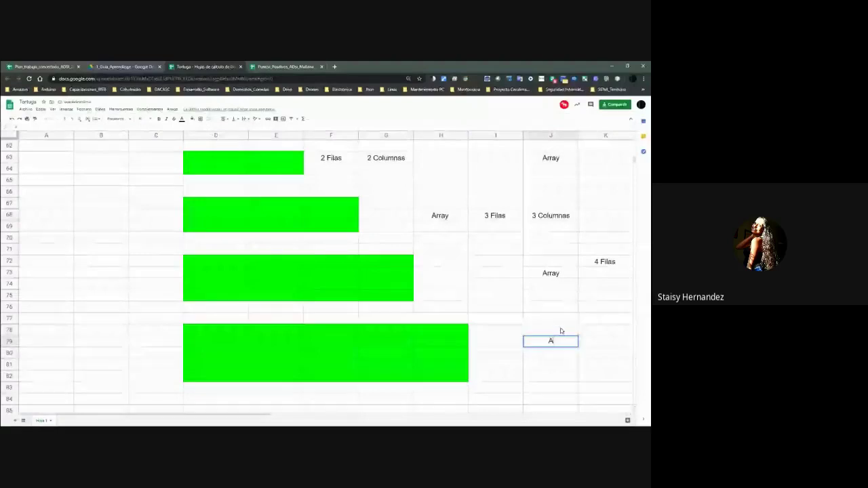
type("rray")
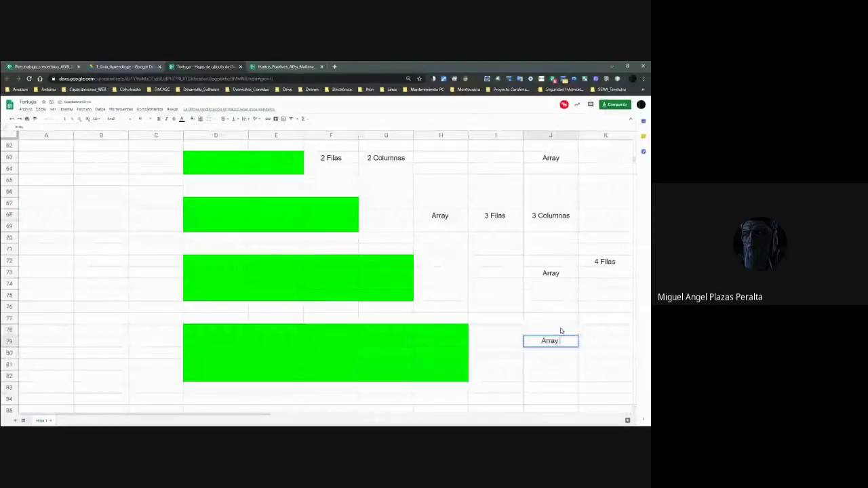
key("Tab")
type("5 Filas")
key("Tab")
type("5 Columnas")
key("Return")
Select D84:I88 as the range for the next array block.
key("Down")
key("Left")
key("Left")
key("Left")
key("Left")
key("Left")
key("Left")
key("Left")
key("Down")
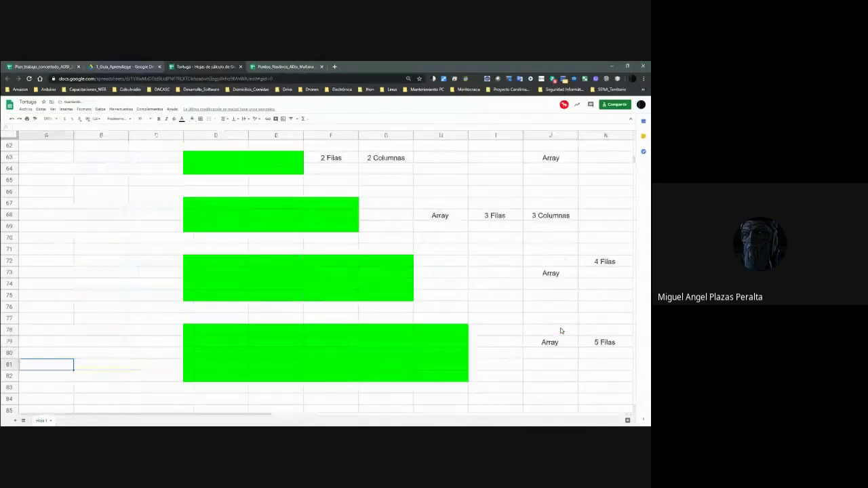
key("Down")
key("Right")
key("Down")
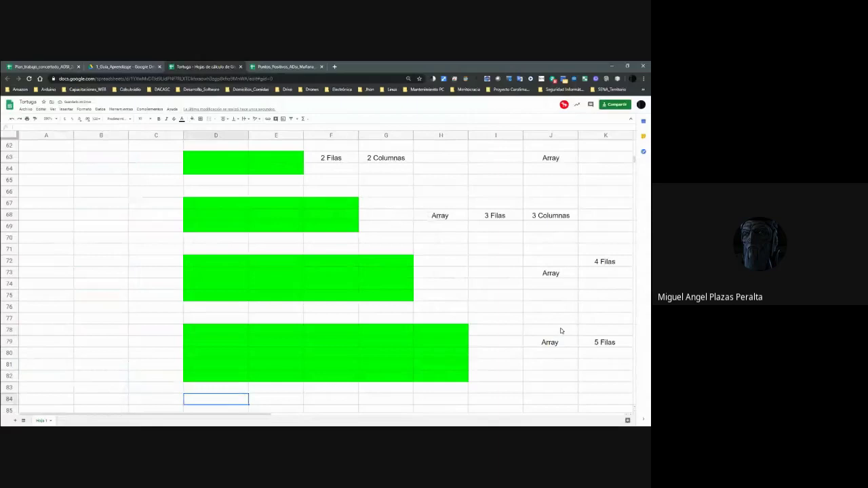
key("Down")
key("shift+Right")
key("shift+Right")
key("shift+Right")
key("shift+Right")
key("shift+Right")
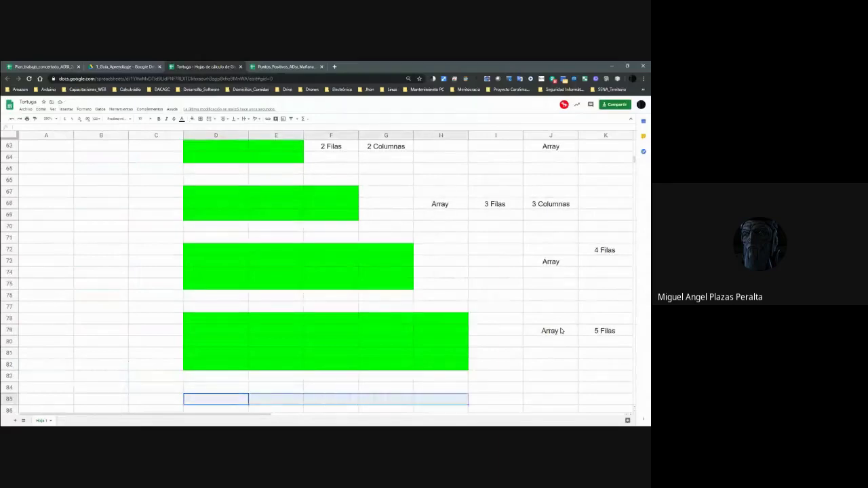
key("shift+Down")
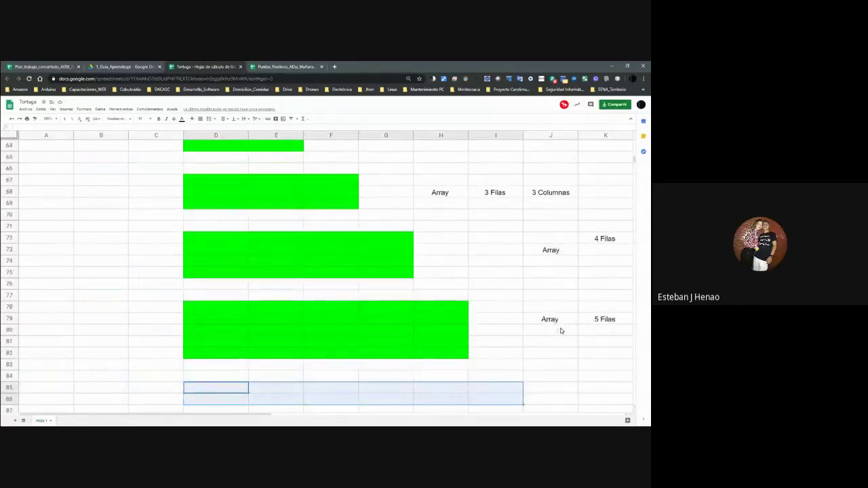
key("shift+Down")
key("shift+Down")
key("shift+Down")
key("shift+Down")
key("shift+Up")
key("shift+Up")
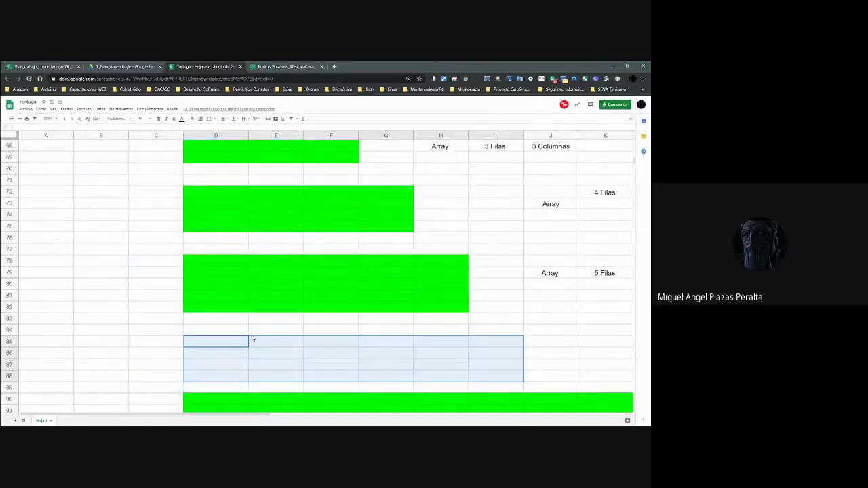
left_click(239, 333)
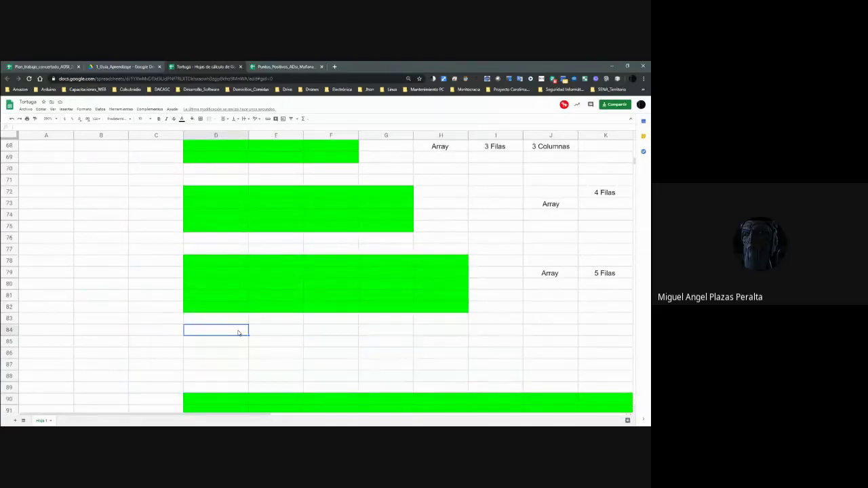
left_click(505, 379, "shift")
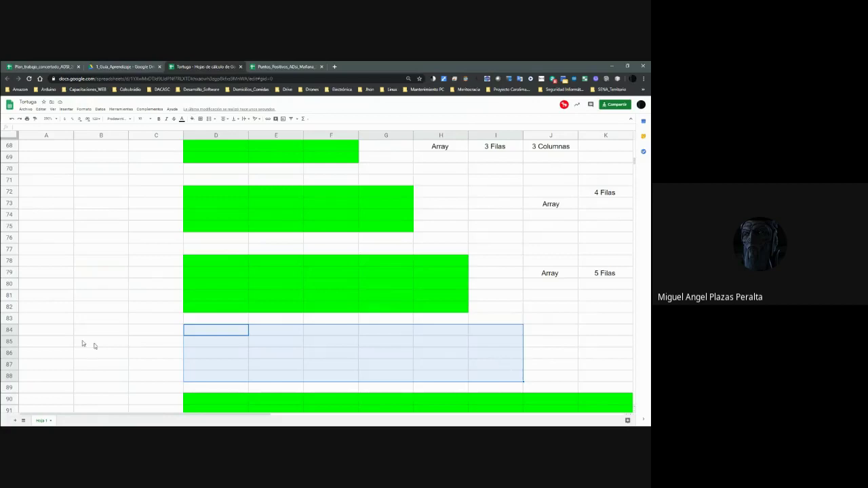
Insert two blank rows above row 84.
right_click(17, 328)
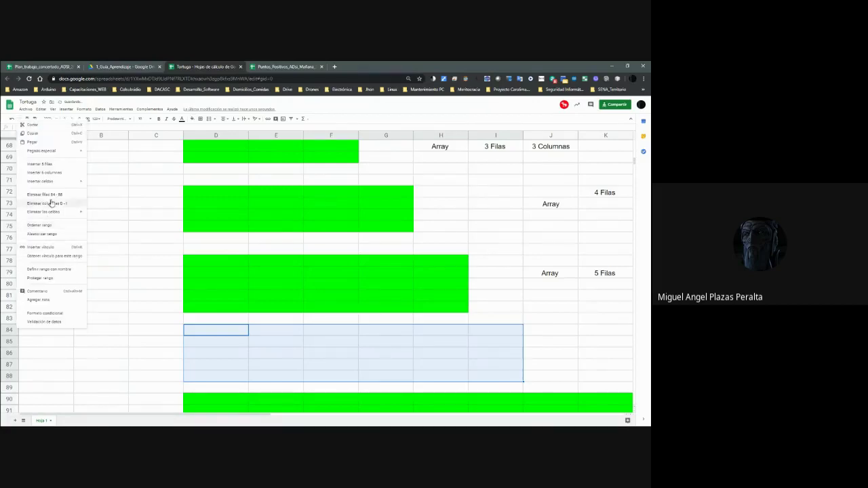
left_click(77, 329)
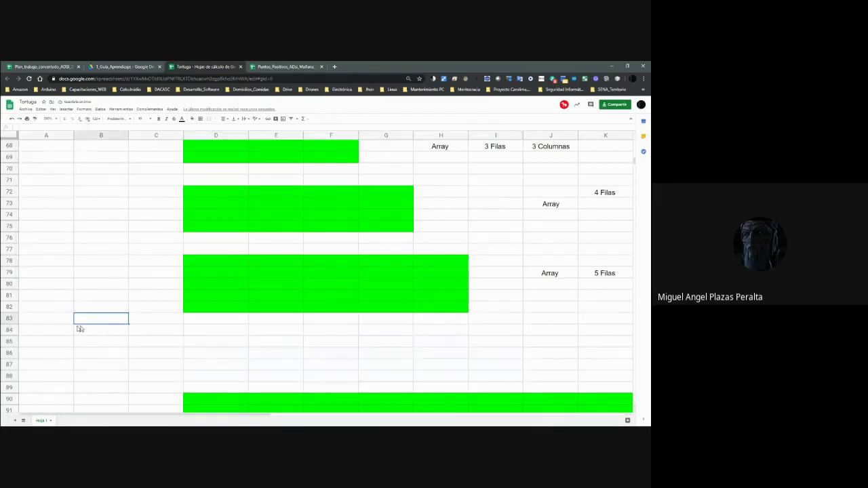
left_click(14, 330)
right_click(14, 329)
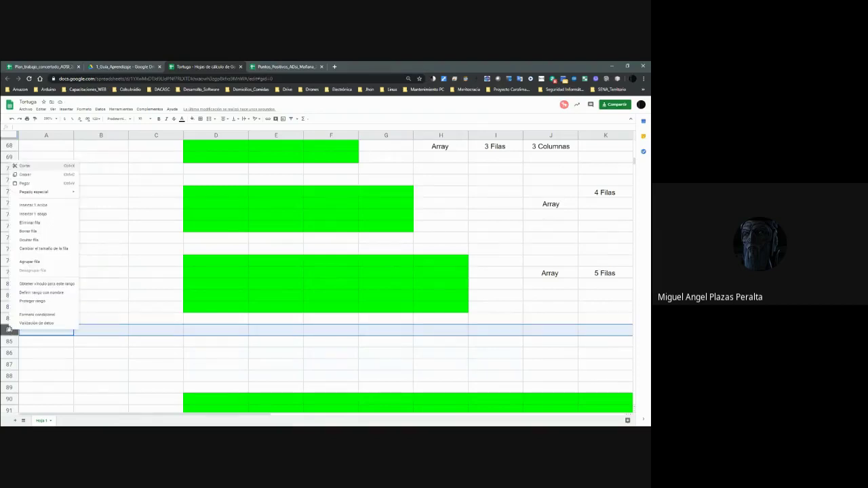
left_click(32, 204)
right_click(9, 330)
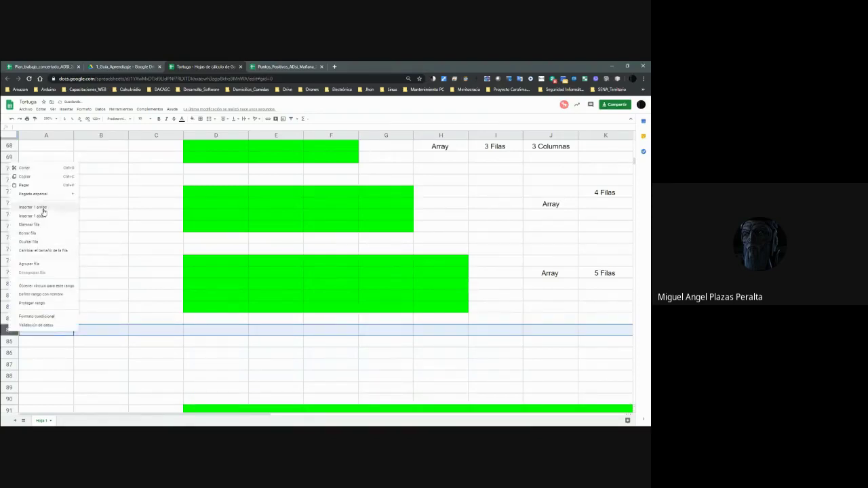
left_click(40, 208)
left_click(224, 368)
Fill the 6x6 block D85:I90 green.
key("Up")
key("Up")
key("Up")
key("Up")
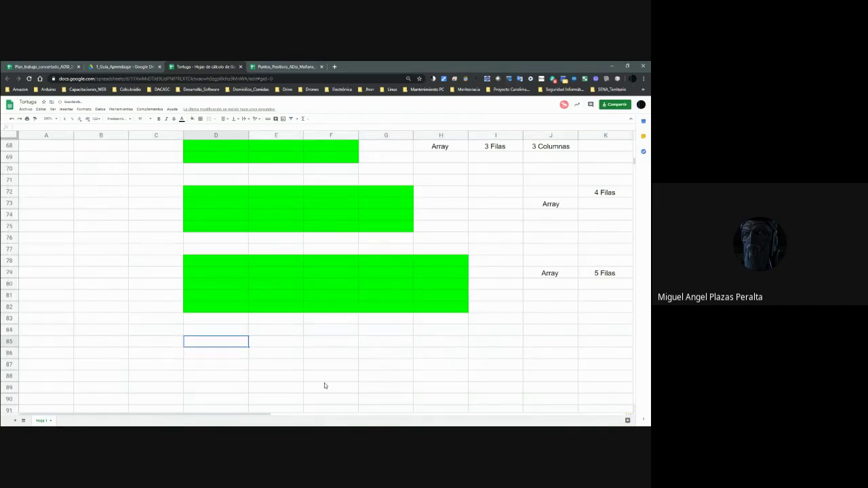
key("Down")
key("Down")
key("shift+Right")
key("shift+Right")
key("shift+Right")
key("shift+Right")
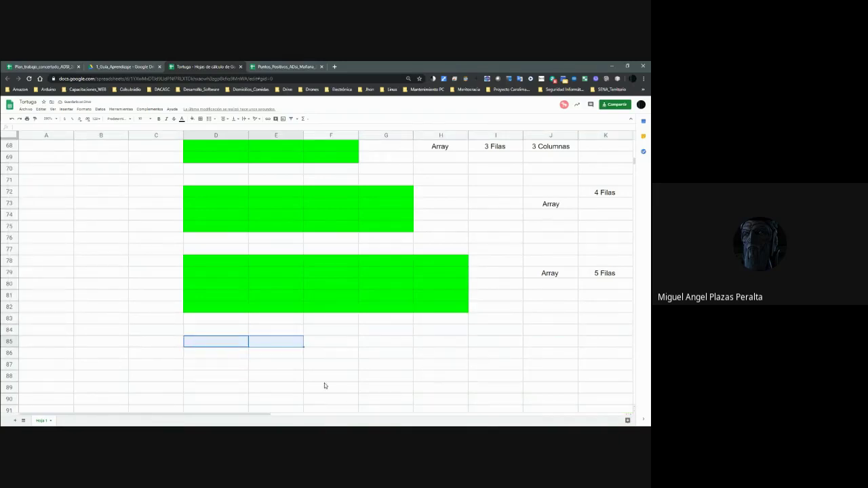
key("shift+Right")
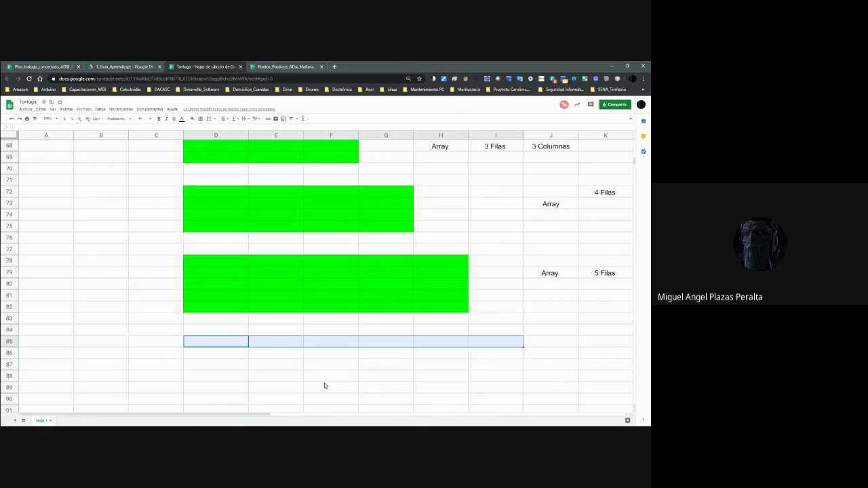
key("shift+Down")
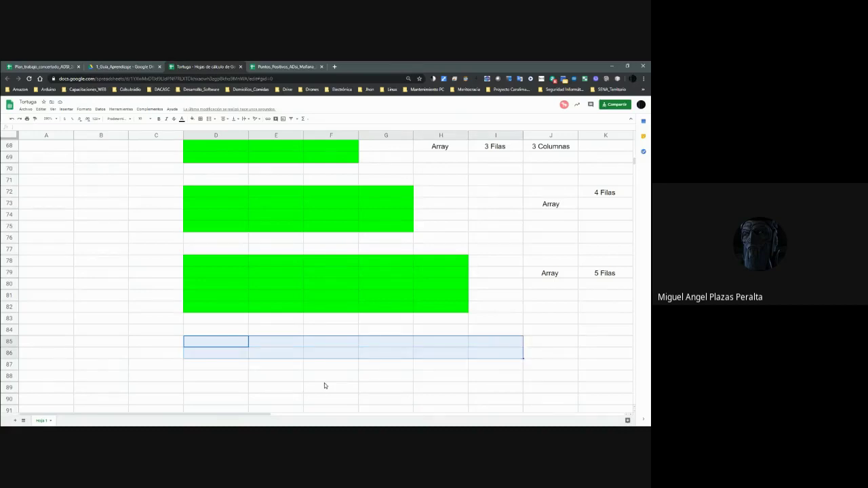
key("shift+Down")
key("shift+Down")
key("shift+Down")
key("shift+Down")
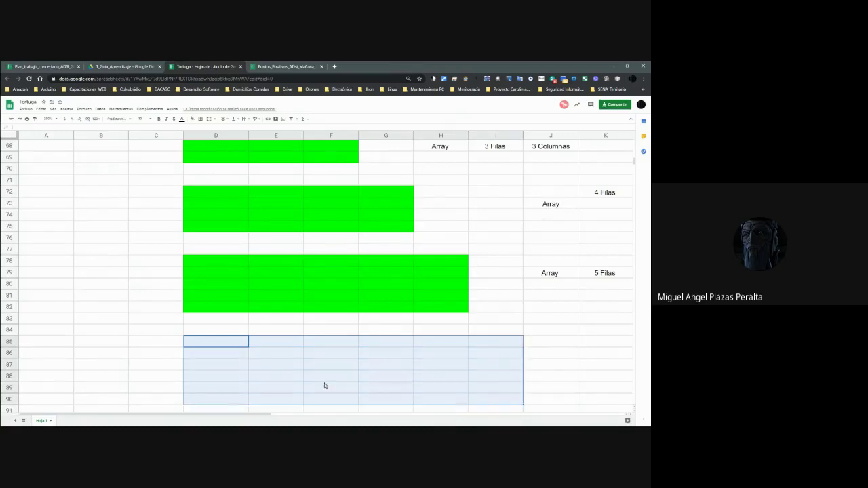
left_click(192, 119)
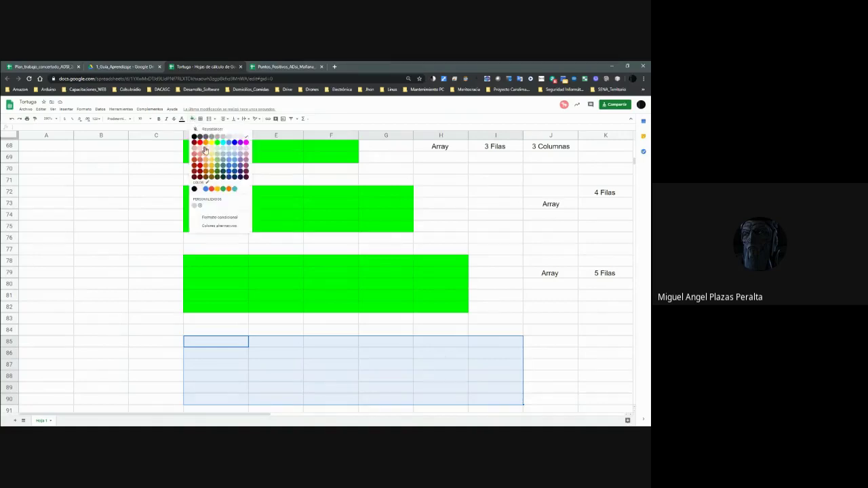
left_click(217, 143)
Insert a blank row at row 91 below the new block.
left_click(333, 318)
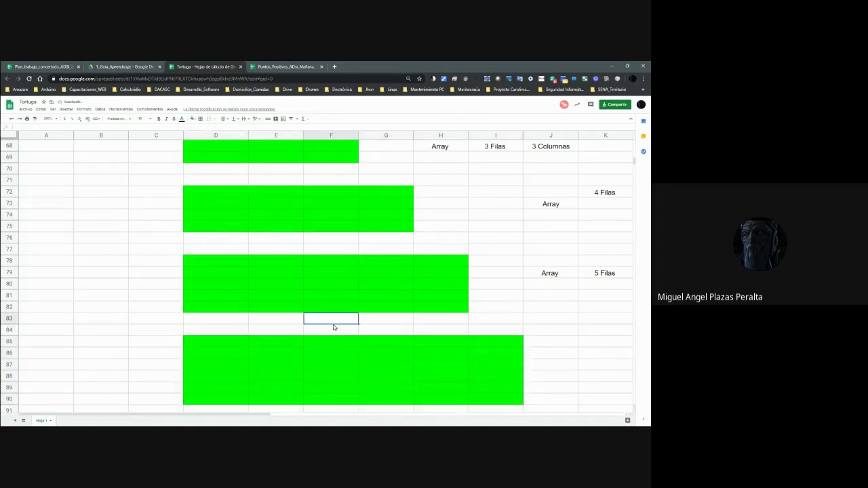
key("Down")
key("Down")
key("Down")
key("Down")
key("Down")
key("Down")
key("Down")
key("Down")
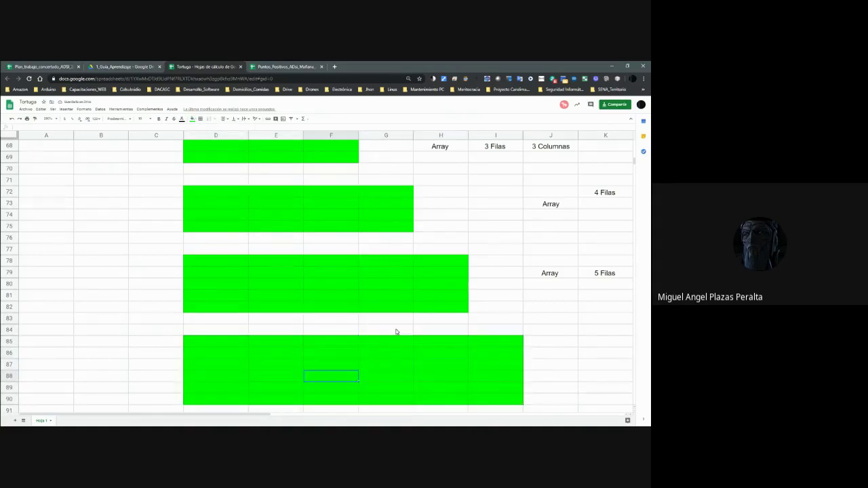
scroll(396, 332, "down", 1)
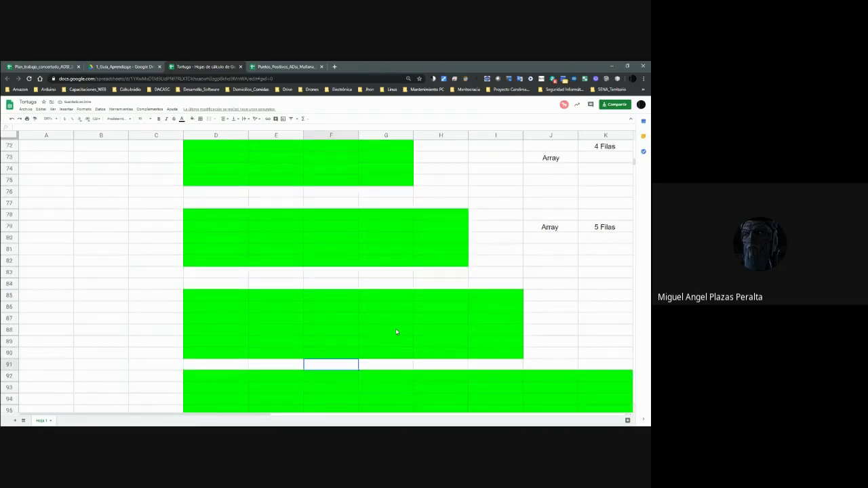
left_click(13, 364)
right_click(14, 364)
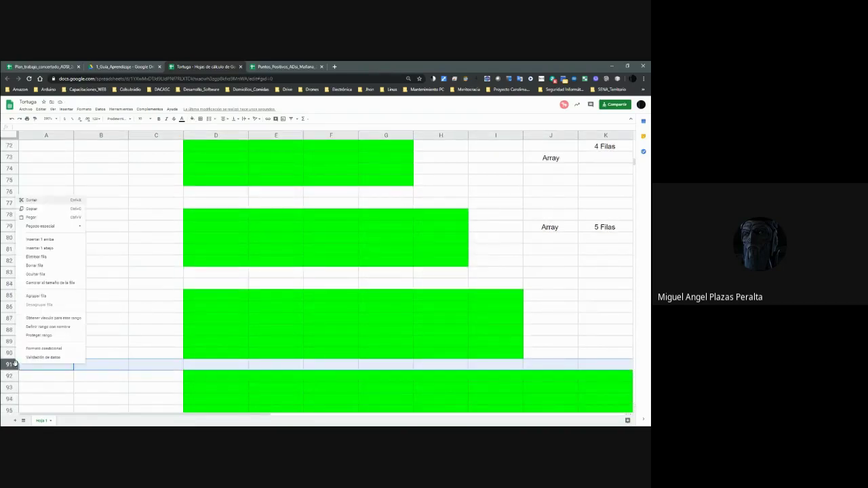
left_click(56, 241)
Reselect the 6x6 block from D85 to check its size.
left_click(277, 301)
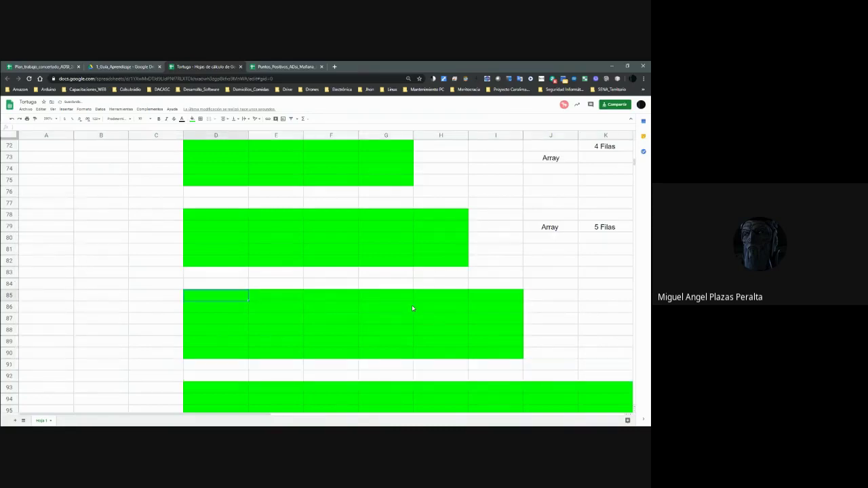
key("shift+Right")
key("shift+Right")
key("shift+Right")
key("shift+Right")
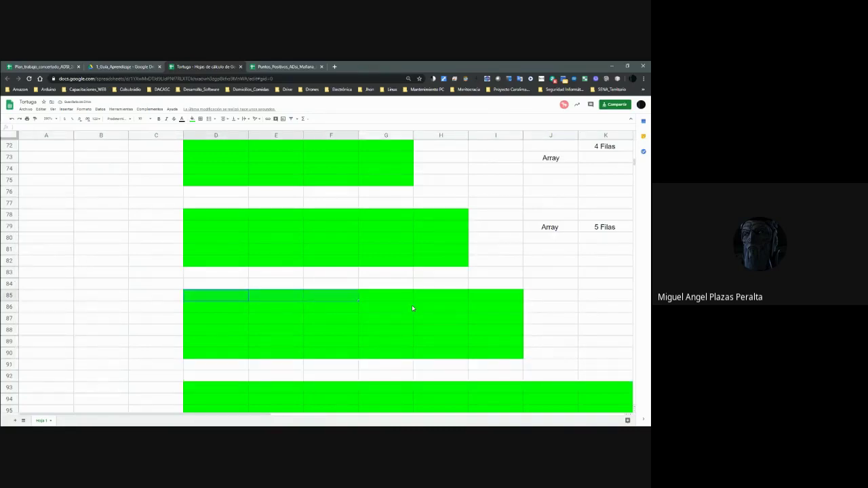
key("shift+Right")
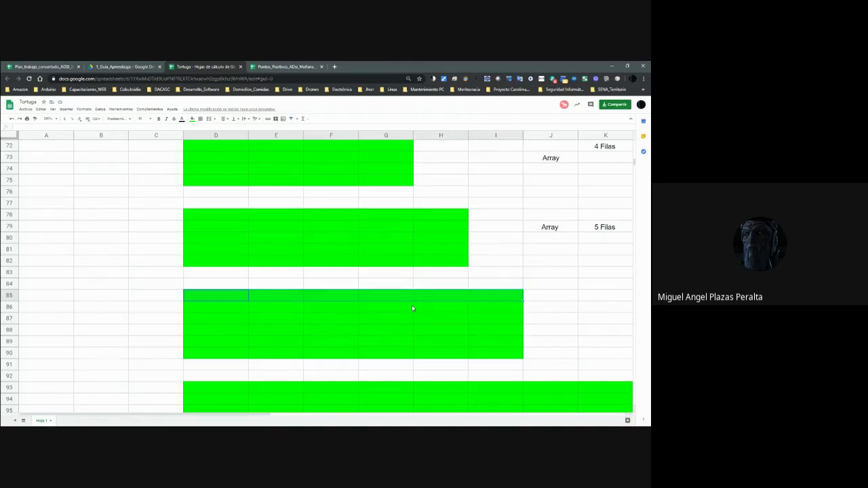
key("shift+Down")
key("shift+Down")
key("shift+Down")
key("shift+Down")
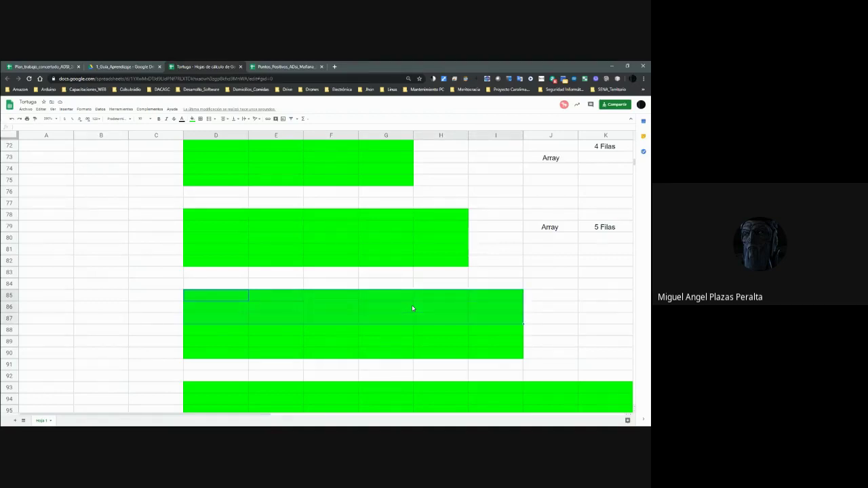
Label the 6x6 block in J86:L86 with Array, 6 Filas, 6 Columnas.
key("shift+Down")
key("Right")
key("Right")
key("Right")
key("Right")
key("Right")
key("Right")
key("Right")
key("Right")
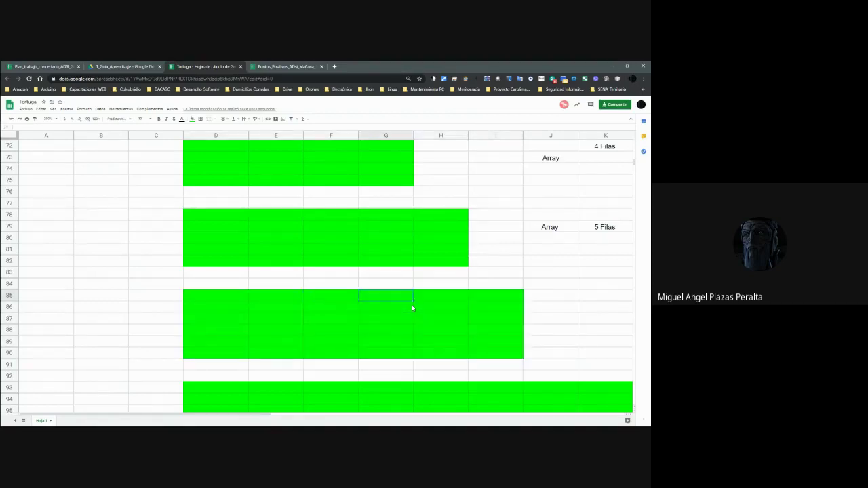
key("Right")
key("Left")
key("Left")
key("Down")
key("Left")
type("Array")
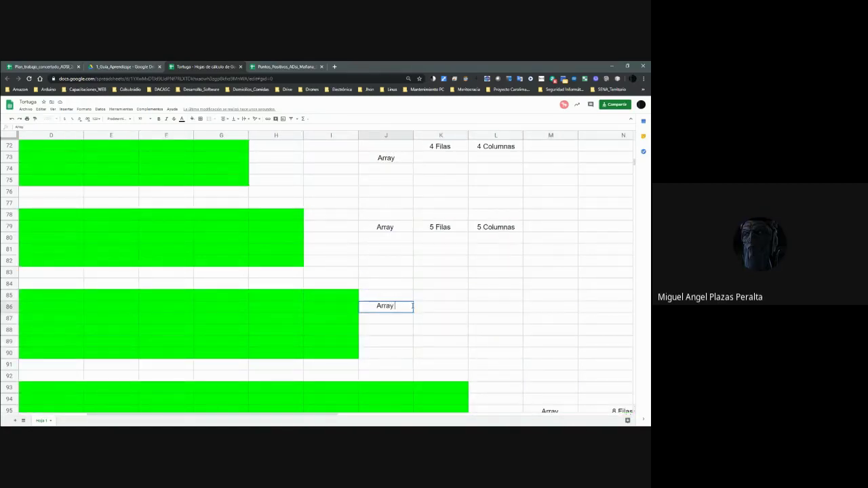
key("Tab")
type("6 Filas")
key("Tab")
type("6 Columnas")
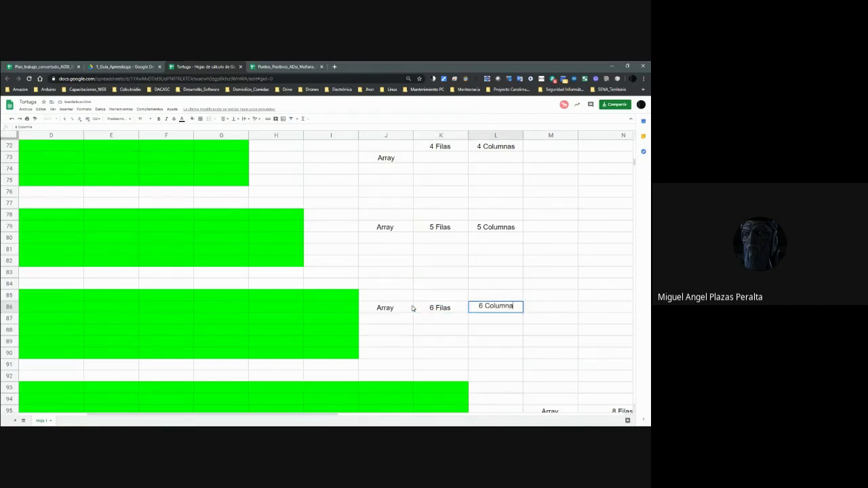
key("Return")
key("Down")
key("Down")
key("Down")
key("Down")
key("Down")
key("Left")
key("Left")
key("Left")
key("Left")
key("Left")
key("Left")
key("Left")
key("Left")
key("Left")
key("Left")
key("Left")
key("Down")
key("Down")
key("Down")
key("Down")
key("Down")
key("Down")
key("Down")
key("Down")
key("Down")
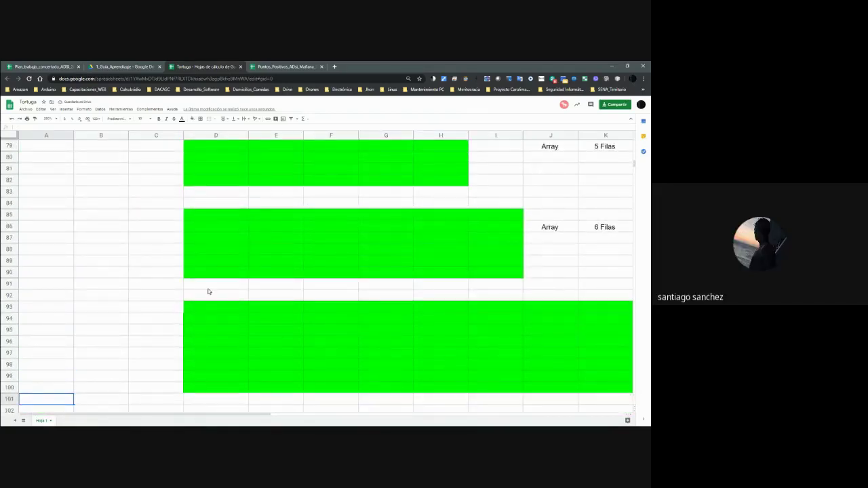
Insert nine blank rows above row 92, below the 6x6 block.
left_click(491, 252)
key("Right")
key("Right")
key("Right")
key("Right")
key("Down")
key("Left")
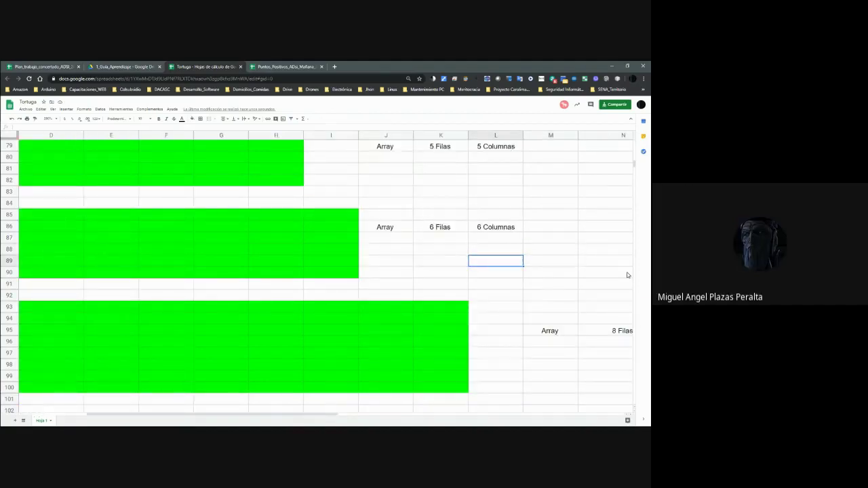
key("Home")
key("Down")
key("Down")
key("Down")
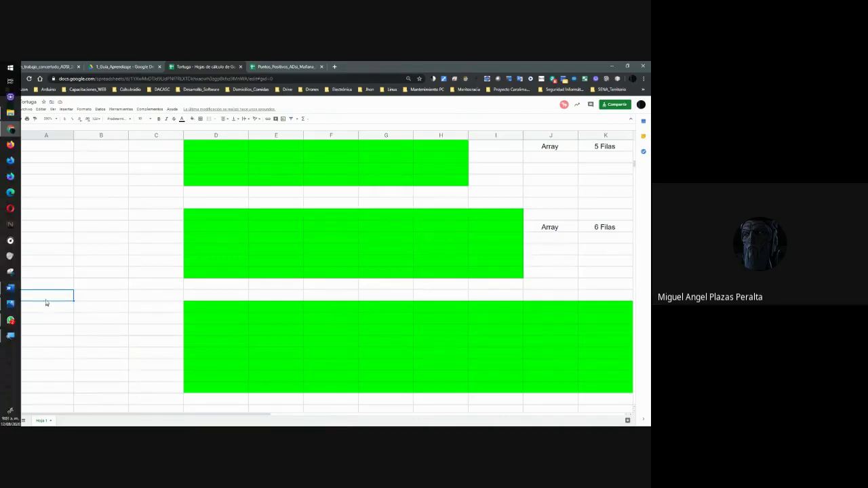
right_click(12, 296)
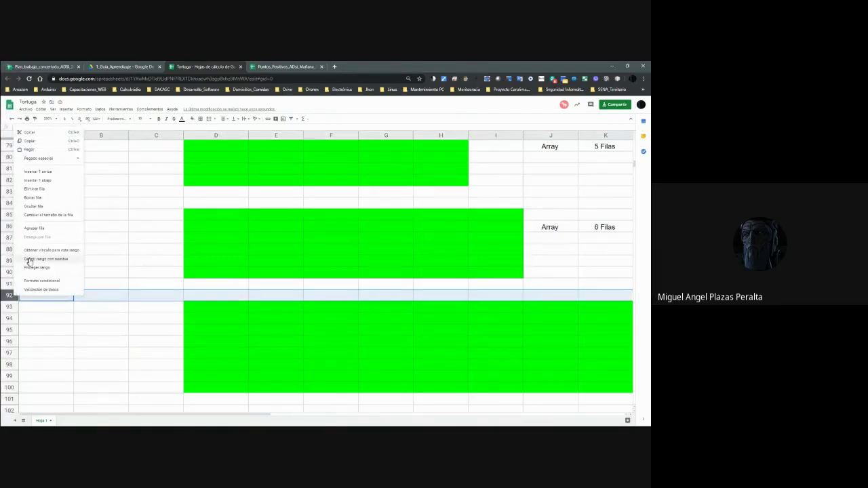
left_click(46, 172)
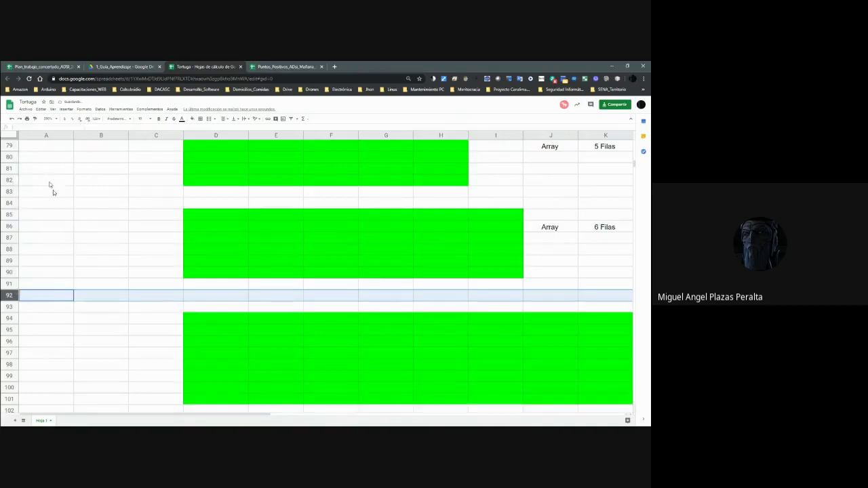
right_click(9, 295)
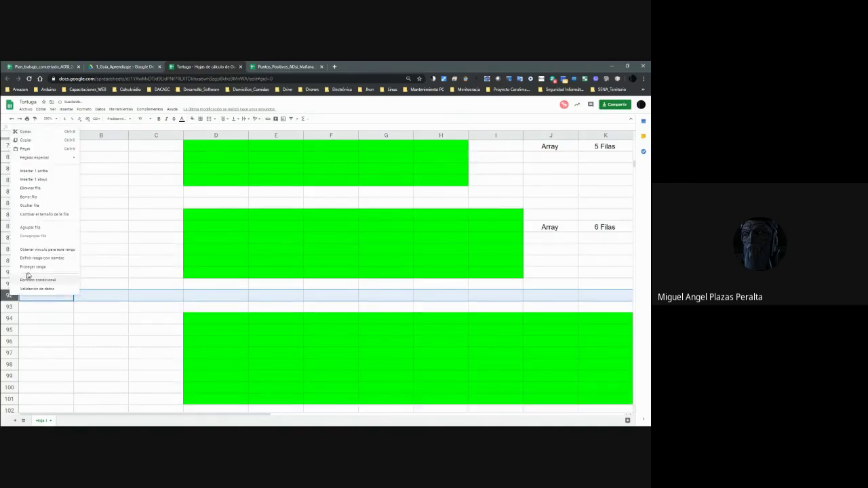
left_click(41, 174)
right_click(7, 296)
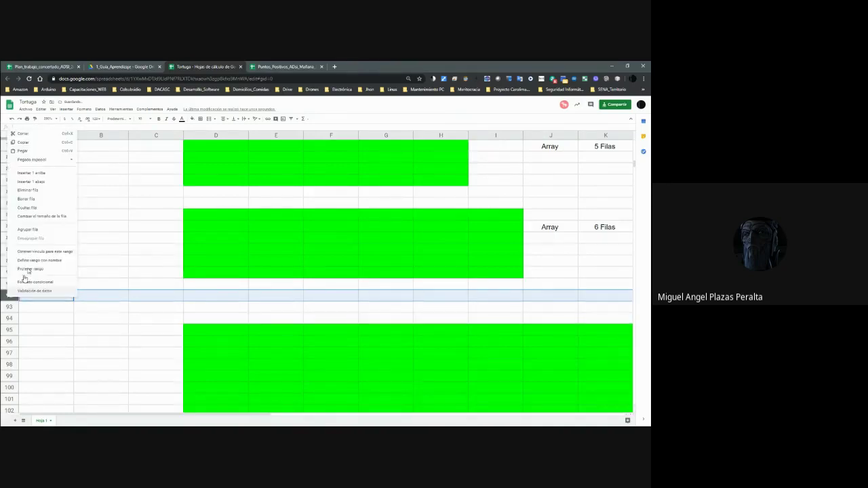
left_click(42, 177)
right_click(13, 296)
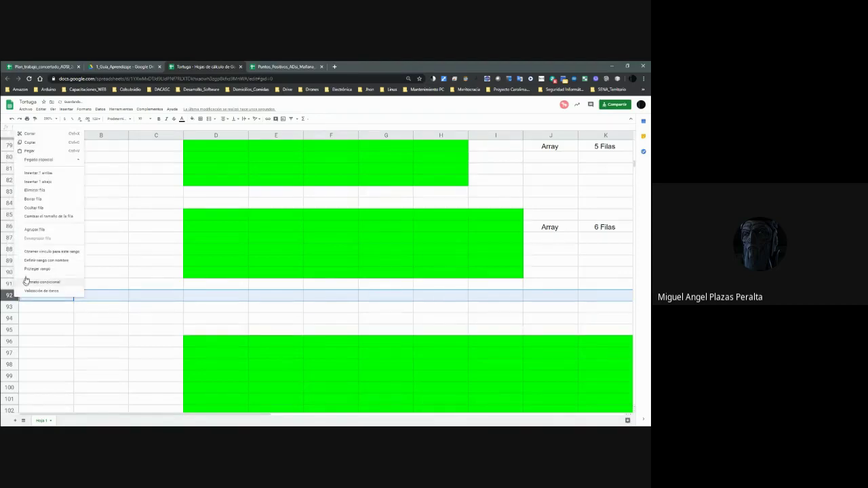
left_click(46, 173)
right_click(13, 295)
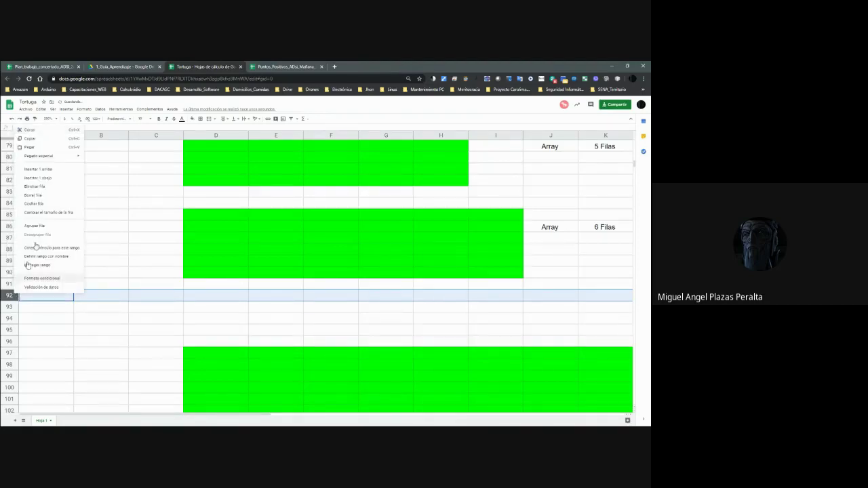
left_click(40, 170)
right_click(9, 295)
left_click(44, 170)
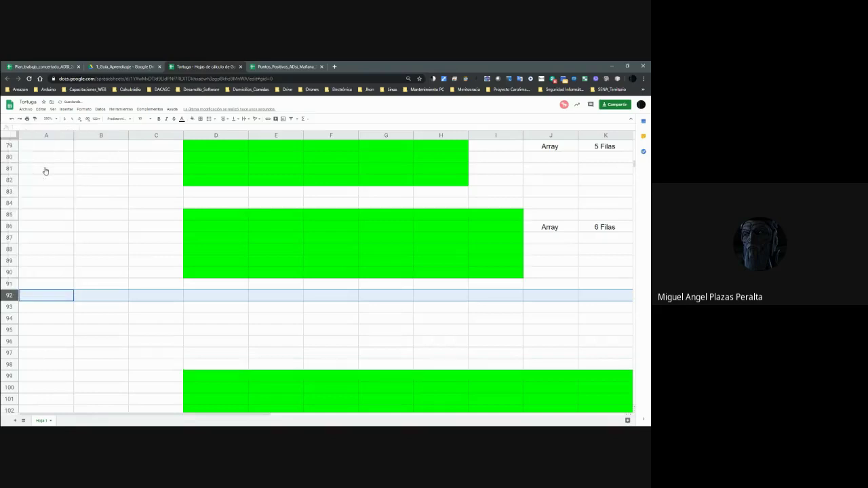
right_click(8, 295)
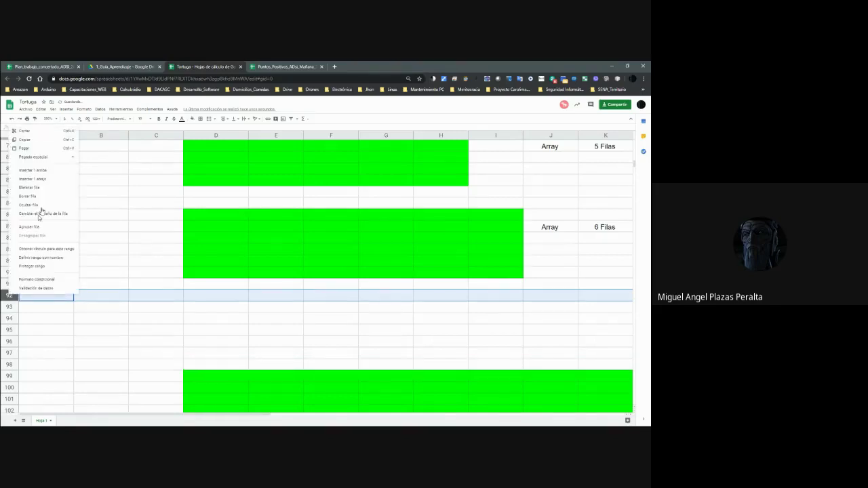
left_click(44, 170)
right_click(12, 295)
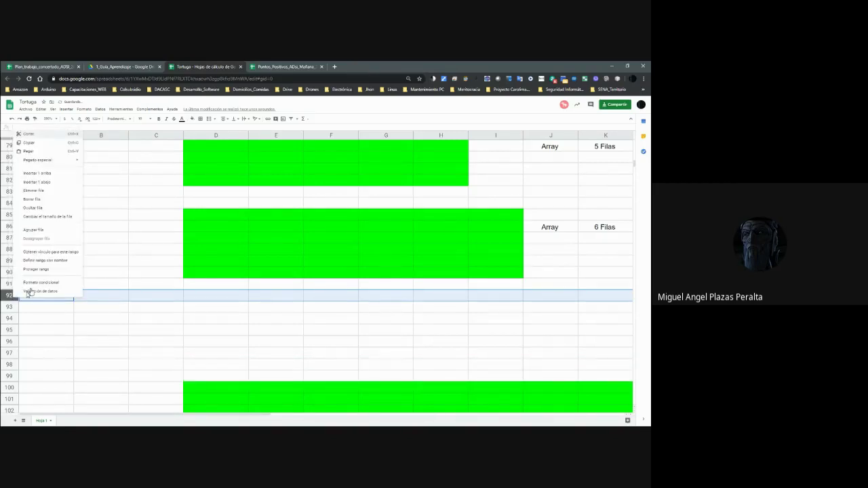
left_click(54, 181)
right_click(15, 293)
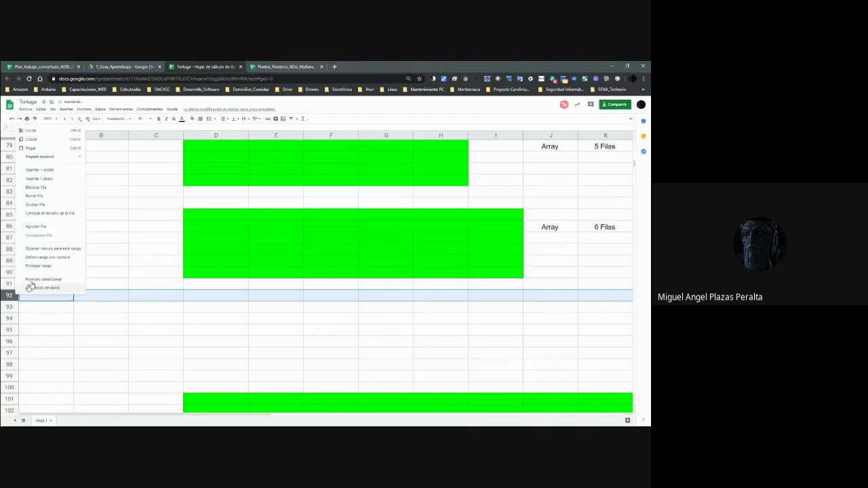
left_click(69, 174)
Fill D93:J99 bright green as the 7x7 block.
left_click(257, 324)
key("Up")
key("Left")
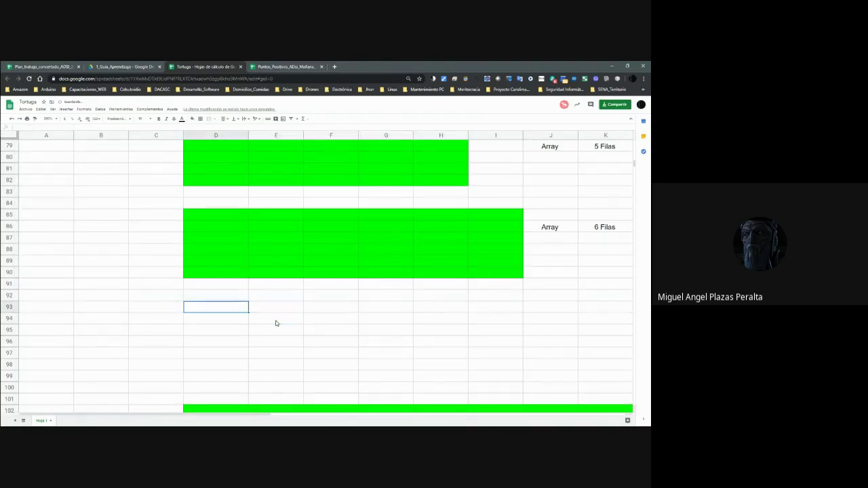
key("shift+Right")
key("shift+Right")
key("shift+Right")
key("shift+Right")
key("shift+Right")
key("shift+Right")
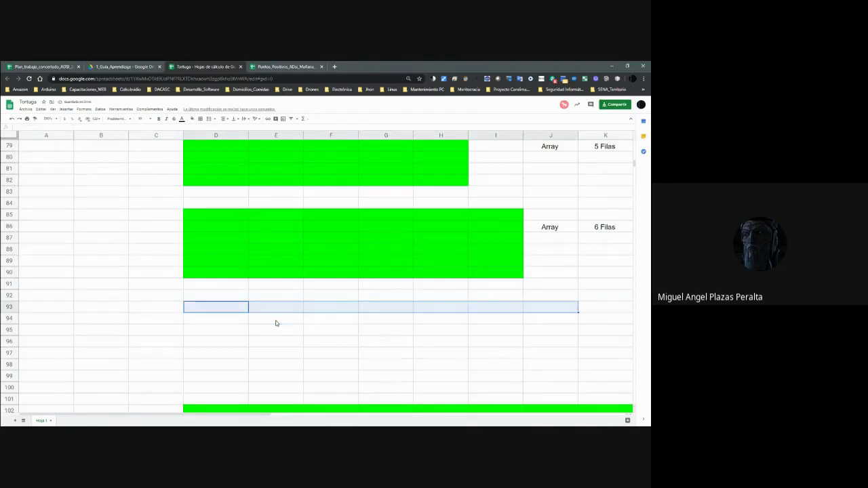
key("shift+Down")
key("shift+Down")
key("shift+Down")
key("shift+Down")
key("shift+Down")
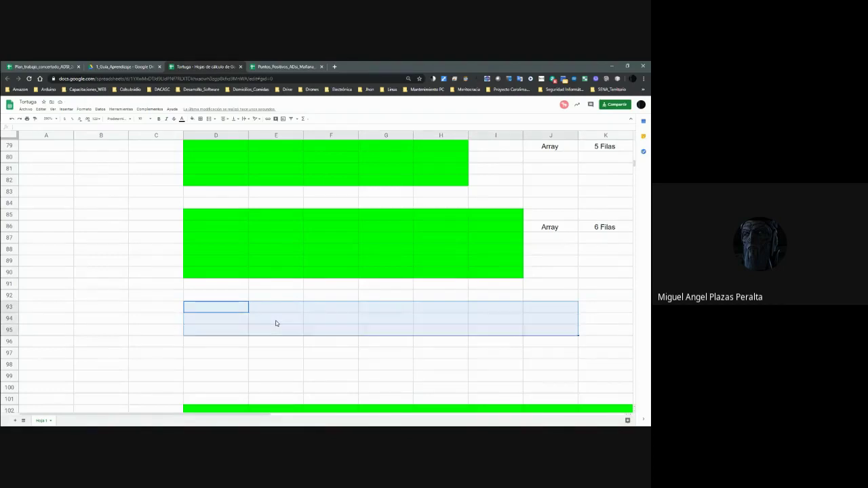
key("shift+Down")
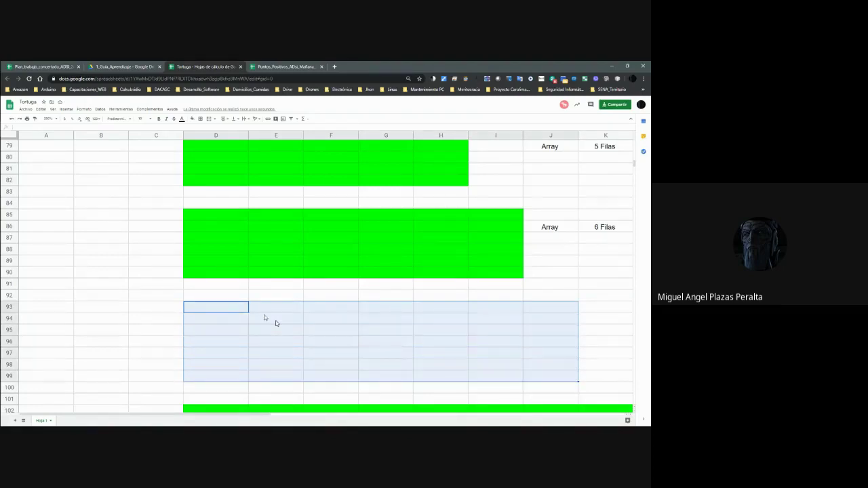
left_click(193, 120)
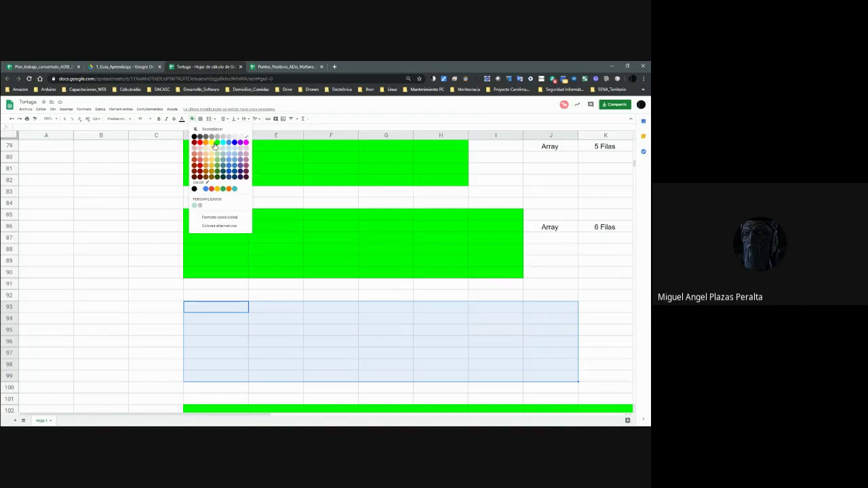
left_click(217, 146)
left_click(483, 341)
Check the 7x7 block's columns and rows, ending at K95 for its label.
left_click(244, 309)
key("Right")
key("Right")
key("Right")
key("Right")
key("Right")
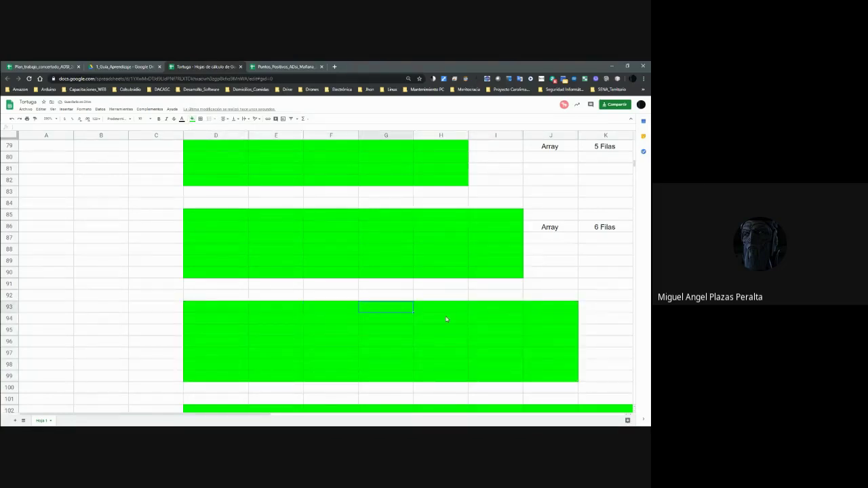
key("Right")
key("Down")
key("Down")
key("Down")
key("Down")
key("Down")
key("Right")
key("Right")
key("Right")
key("Up")
key("Left")
key("Up")
key("Up")
key("Left")
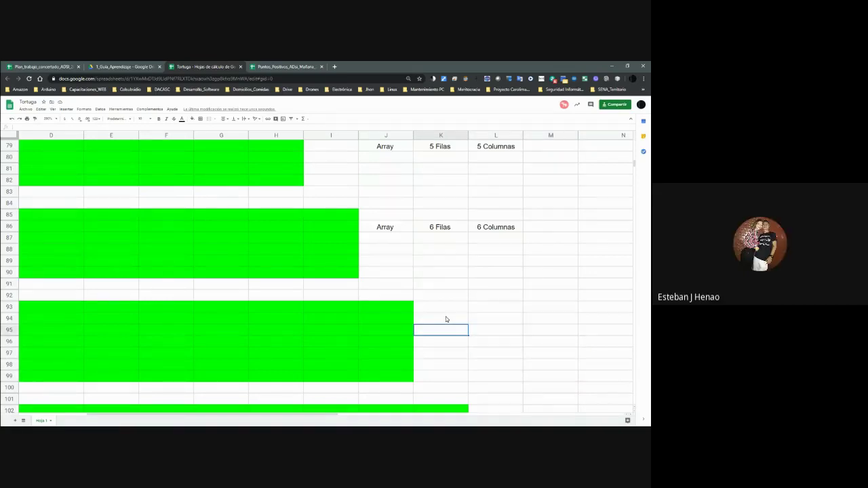
Label the 7x7 block in K95:M95 with Array, 7 Filas, 7 Columnas.
type("Array")
key("Tab")
type("6")
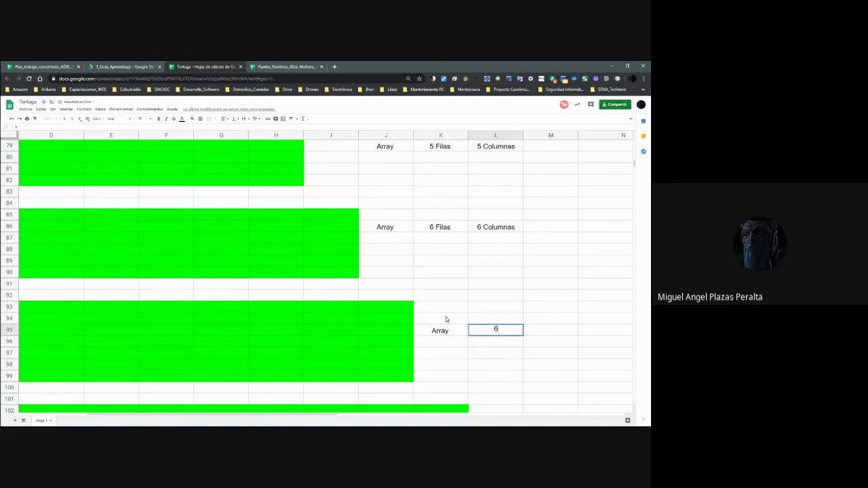
type("7 Filas")
key("Tab")
type("7 Filas")
key("BackSpace")
key("BackSpace")
key("BackSpace")
key("BackSpace")
type("olumnas")
key("Return")
Step through the 7x7 and lower 8x8 green blocks to check their extent.
key("Left")
key("Left")
key("Left")
key("Left")
key("Left")
key("Left")
key("Left")
key("Left")
key("Right")
key("Right")
key("Right")
key("Right")
key("Right")
key("Right")
key("Right")
key("Up")
key("Up")
key("Up")
key("Down")
key("Down")
key("Down")
key("Down")
key("Down")
key("Down")
key("Right")
key("Down")
key("Down")
key("Down")
key("Down")
key("Down")
key("Down")
key("Down")
key("Down")
key("Down")
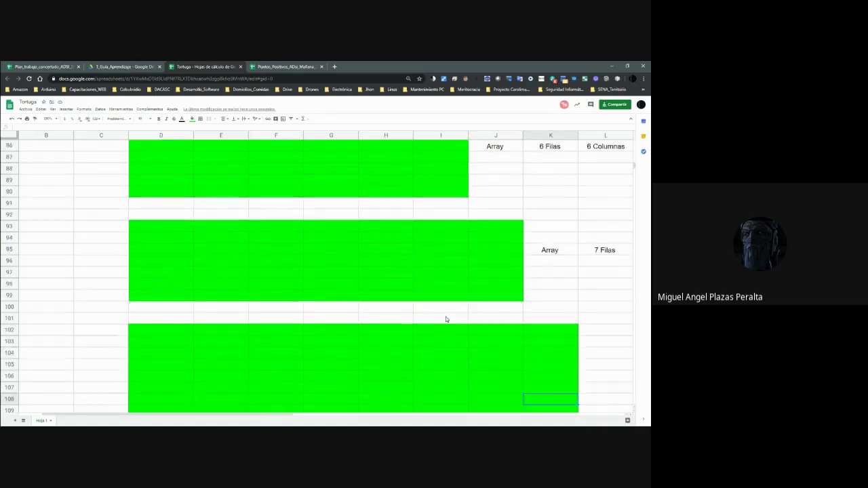
key("Down")
key("Up")
key("Right")
key("Right")
key("Right")
key("Left")
key("Left")
key("Left")
key("Left")
key("Up")
key("Up")
key("Left")
key("Left")
key("Left")
key("Left")
key("Up")
key("Up")
key("Up")
key("Up")
key("Left")
key("Left")
key("Left")
key("Right")
key("Right")
key("Right")
key("Right")
key("Right")
key("Right")
key("Right")
key("Right")
key("Down")
key("Down")
key("Down")
key("Down")
key("Down")
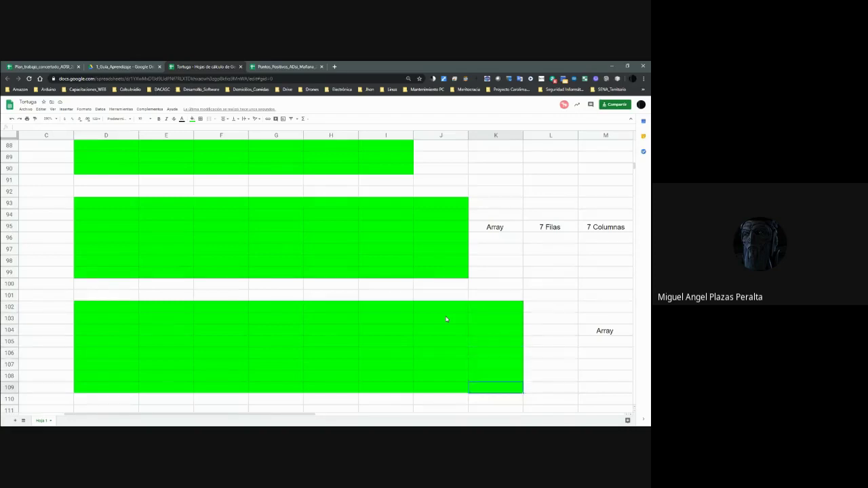
Move back over the earlier labelled blocks and down to the rows below them.
key("Right")
key("Right")
key("Up")
key("Up")
key("Up")
key("Up")
key("Up")
key("Up")
key("Up")
key("Up")
key("Up")
key("Up")
key("Up")
key("Up")
key("Up")
key("Up")
key("Up")
key("Up")
key("Up")
key("Up")
key("Up")
key("Up")
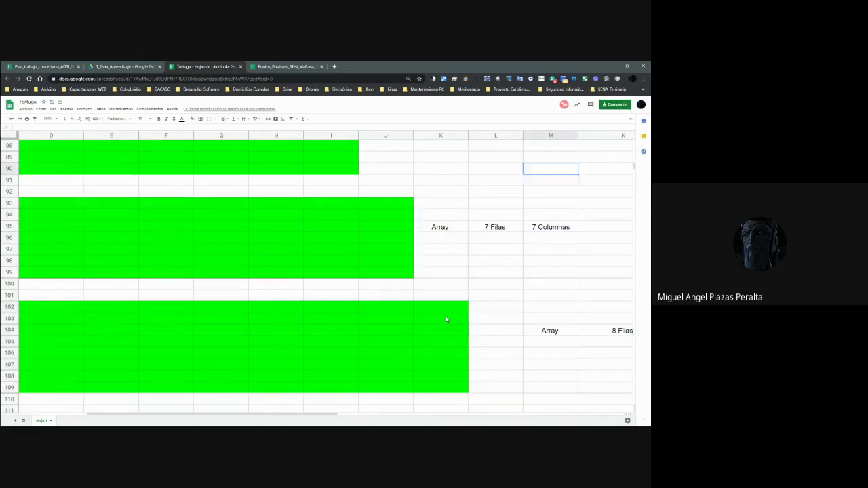
key("Left")
key("Left")
key("Left")
key("Left")
key("Left")
key("Left")
key("Left")
key("Left")
key("Left")
key("Left")
key("Left")
key("Left")
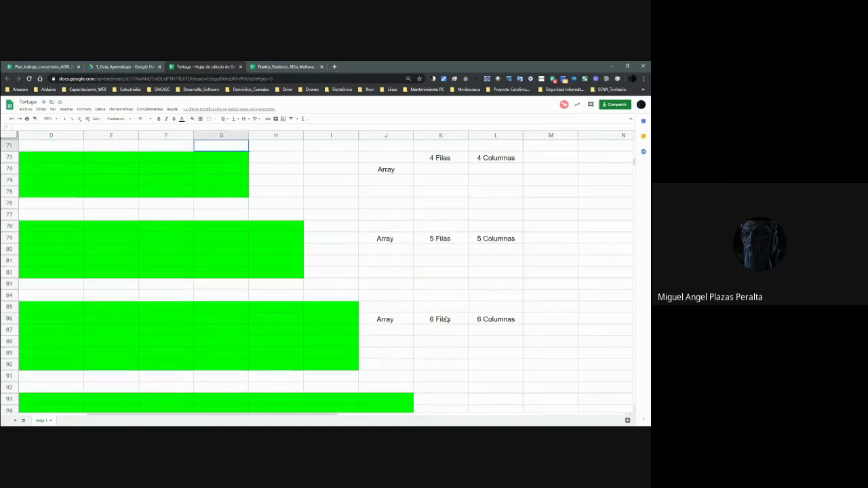
key("Up")
key("Up")
key("Up")
key("Up")
key("Up")
key("Up")
key("Up")
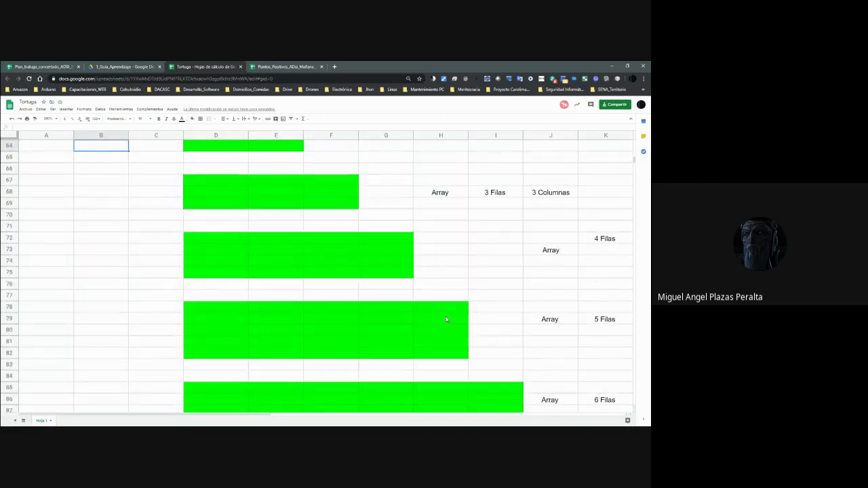
key("Right")
key("Right")
key("Right")
key("Right")
key("Right")
key("Right")
key("Right")
key("Right")
key("Down")
key("Down")
key("Down")
key("Down")
key("Down")
key("Down")
key("Down")
key("Down")
key("Down")
key("Down")
key("Down")
key("Down")
key("Down")
key("Down")
key("Down")
key("Down")
key("Down")
key("Down")
key("Down")
key("Down")
key("Down")
key("Down")
key("Down")
key("Down")
key("Down")
key("Down")
key("Down")
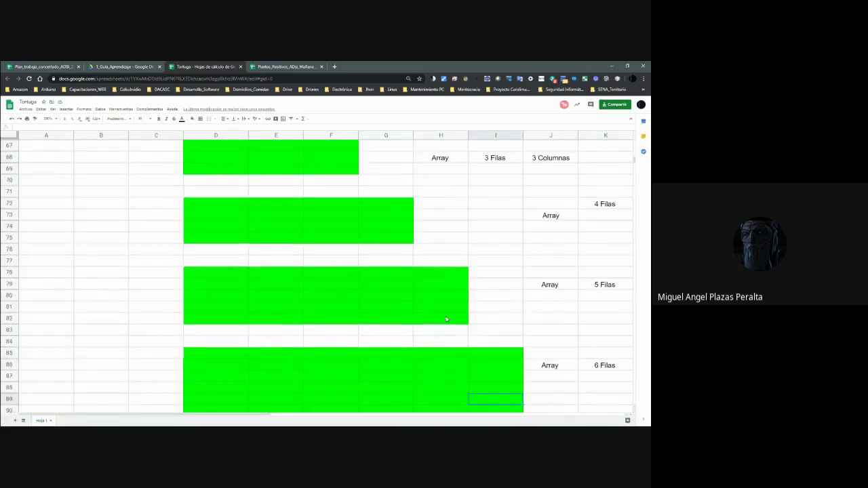
key("Down")
key("Down")
key("Down")
key("Down")
key("Down")
key("Down")
key("Left")
key("Left")
key("Left")
key("Left")
key("Left")
key("Up")
key("Up")
key("Up")
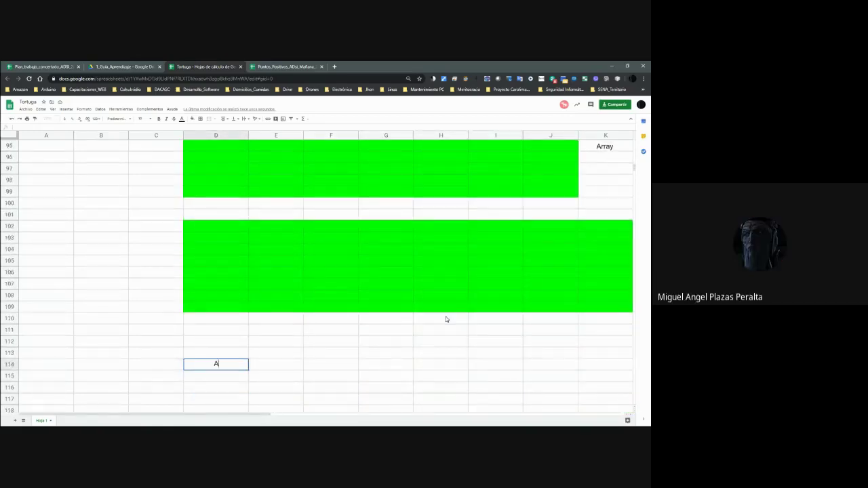
Type Arrays, ->, Filas and Columnas into D114, E114, F114 and H114.
type("Arrau")
key("BackSpace")
type("ys")
key("Tab")
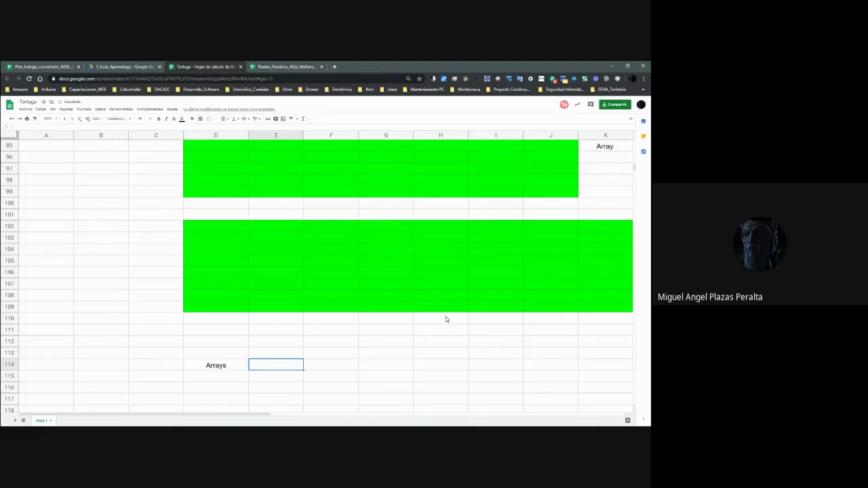
type("->")
key("Tab")
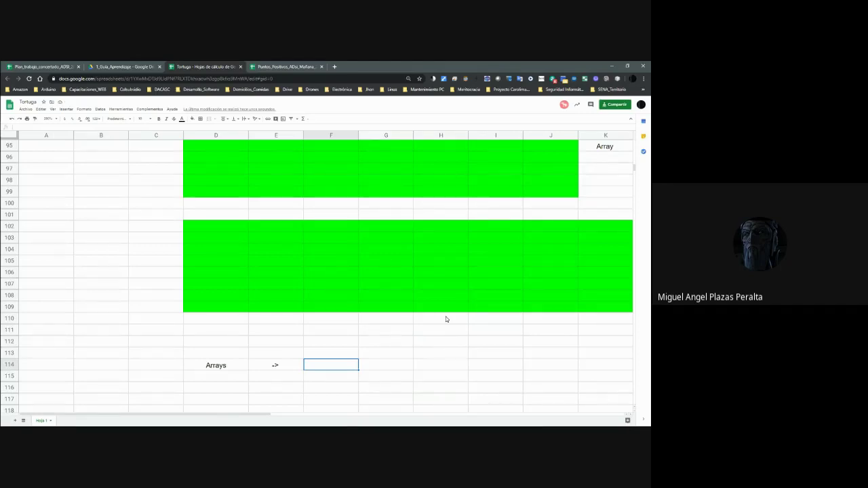
type("Filas")
key("Tab")
key("Tab")
type("Columnas")
key("shift+Tab")
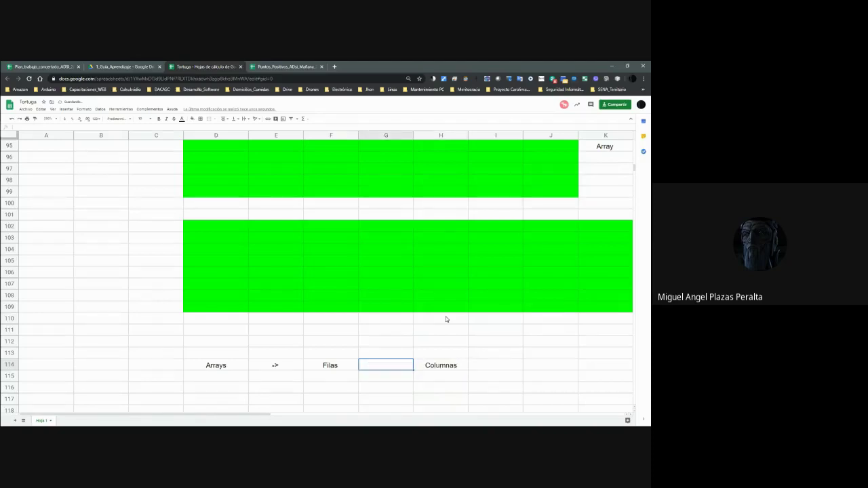
Try entering a lone = sign in G114 and dismiss the resulting formula error.
key("Right")
key("Right")
key("Right")
key("Right")
key("Right")
key("Right")
key("Right")
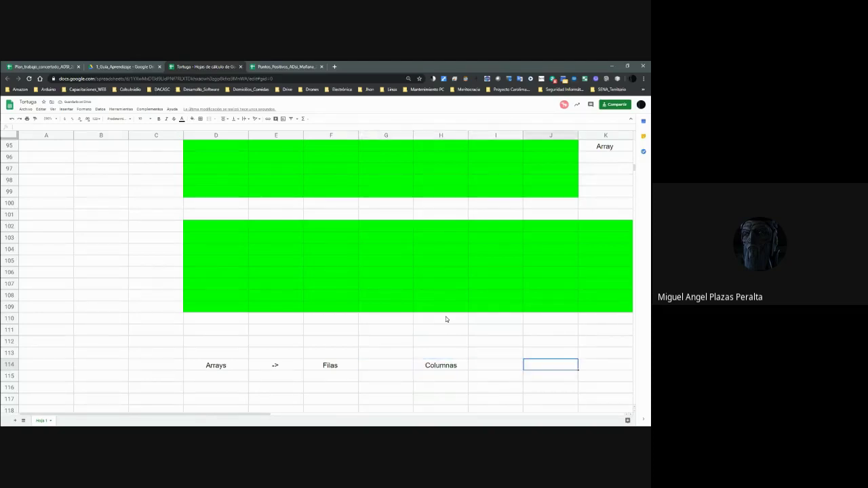
key("Left")
key("Left")
key("Right")
key("Right")
key("Right")
key("Up")
key("Up")
key("Up")
key("Up")
key("Up")
key("Up")
key("Up")
key("Up")
key("Up")
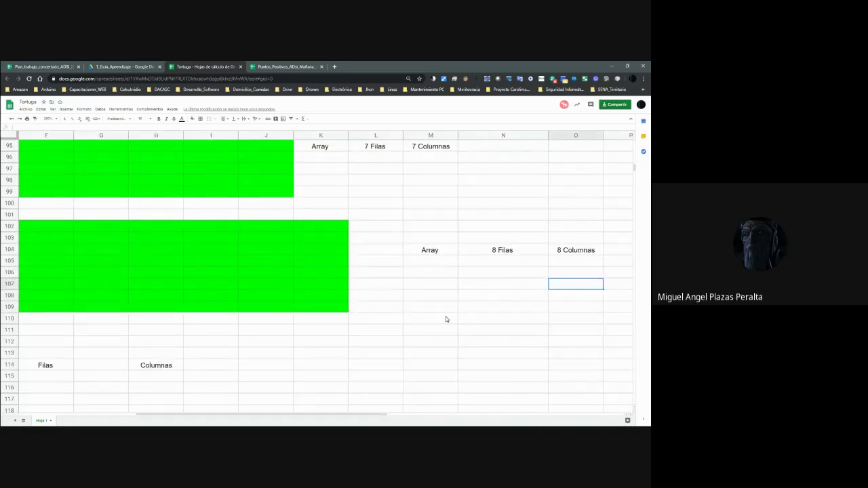
key("Left")
key("Up")
key("Right")
key("Left")
key("Left")
key("Left")
key("Left")
key("Left")
key("Left")
key("Left")
key("Left")
key("Left")
key("Left")
key("Left")
key("Left")
key("Left")
key("Left")
key("Down")
key("Down")
key("Down")
key("Down")
key("Down")
key("Down")
key("Down")
key("Down")
key("Down")
key("Down")
key("Down")
key("Right")
key("Right")
key("Right")
key("Right")
key("Right")
key("Right")
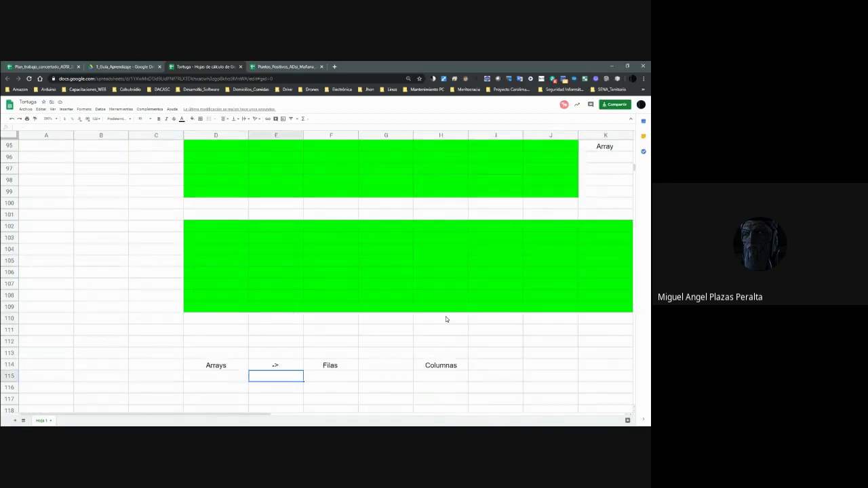
key("Up")
type("=G114")
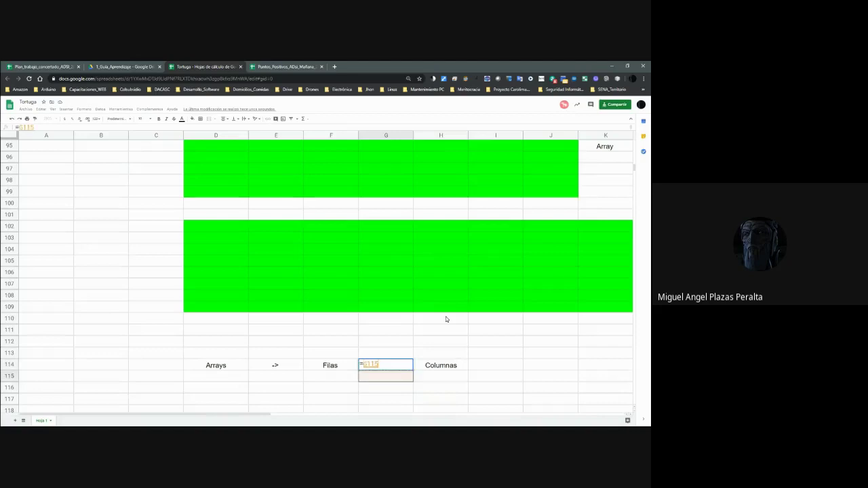
key("BackSpace")
key("BackSpace")
key("BackSpace")
key("BackSpace")
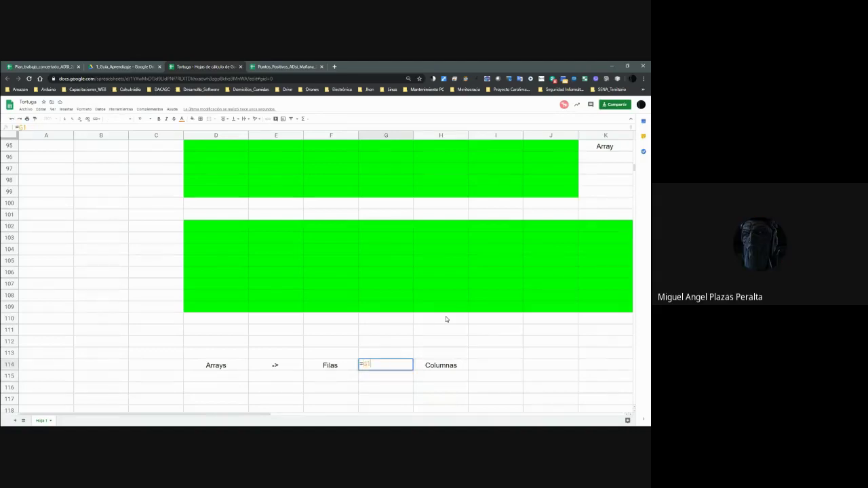
key("Return")
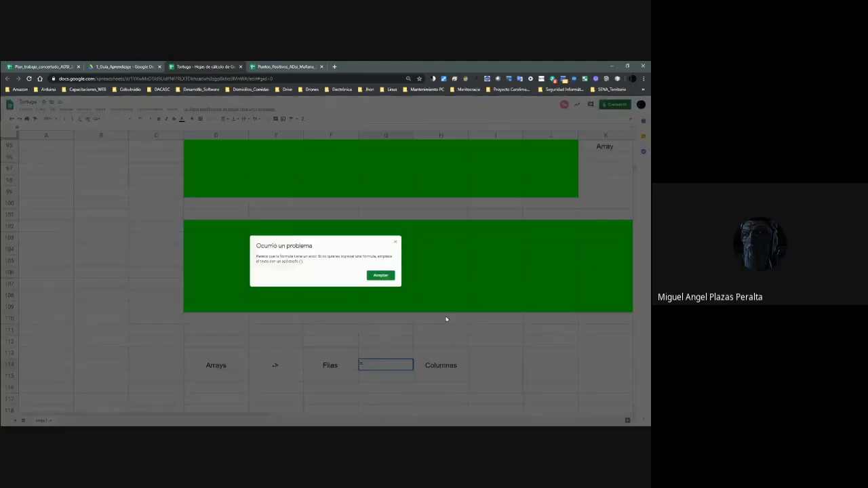
key("Return")
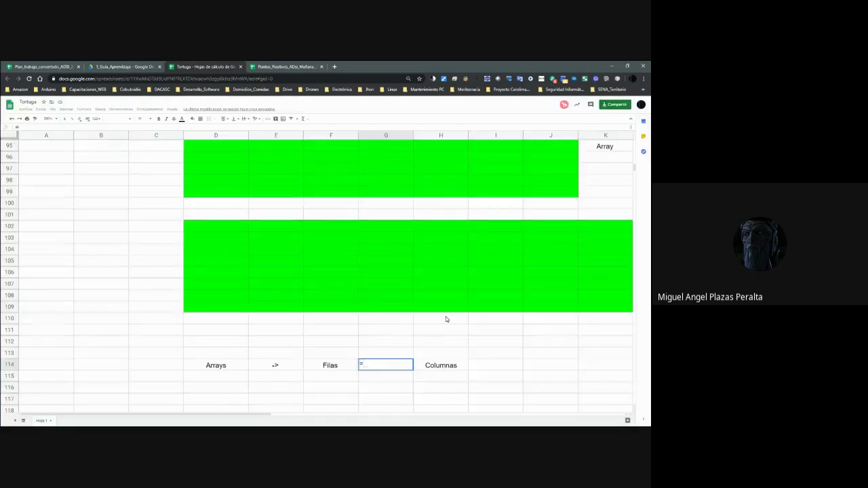
Enter "=" as text in G114 between Filas and Columnas.
key("Left")
key("Escape")
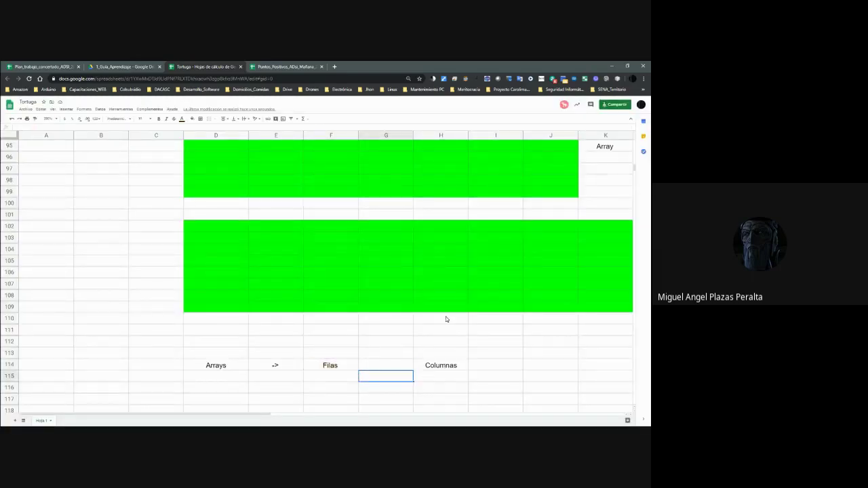
type("\"")
key("Left")
key("Right")
type("'")
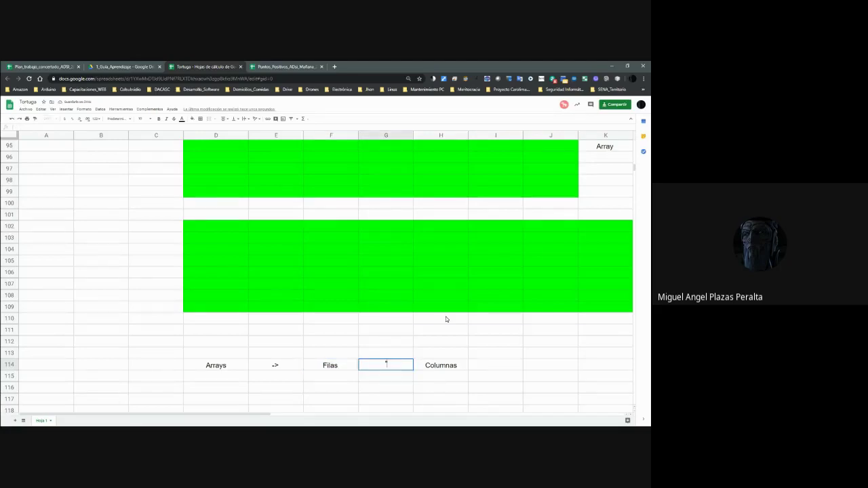
key("Return")
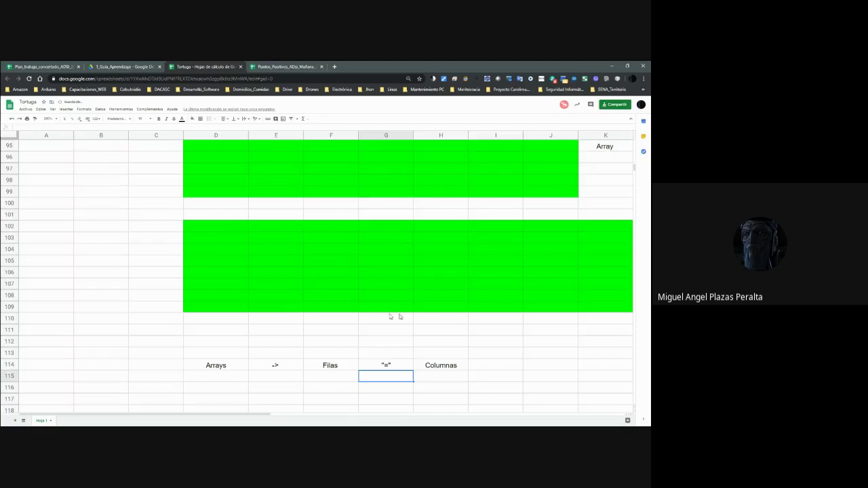
left_click(342, 369)
key("Right")
left_click(438, 375)
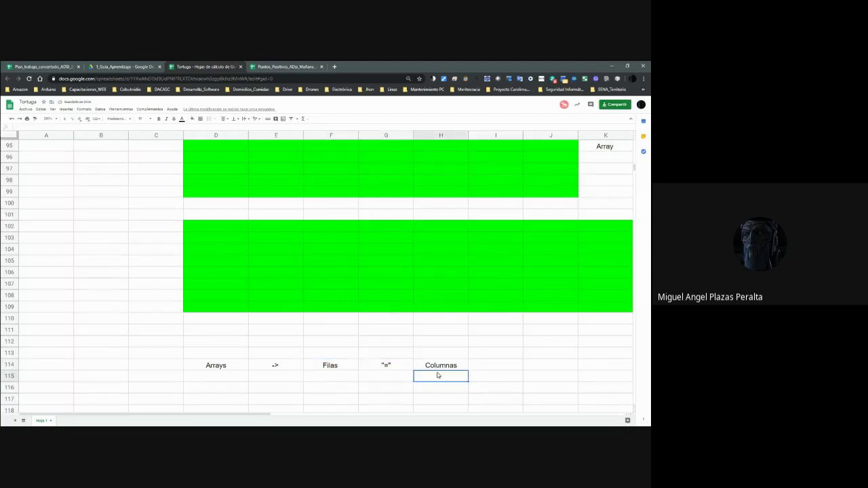
scroll(405, 360, "up", 6)
scroll(405, 360, "up", 2)
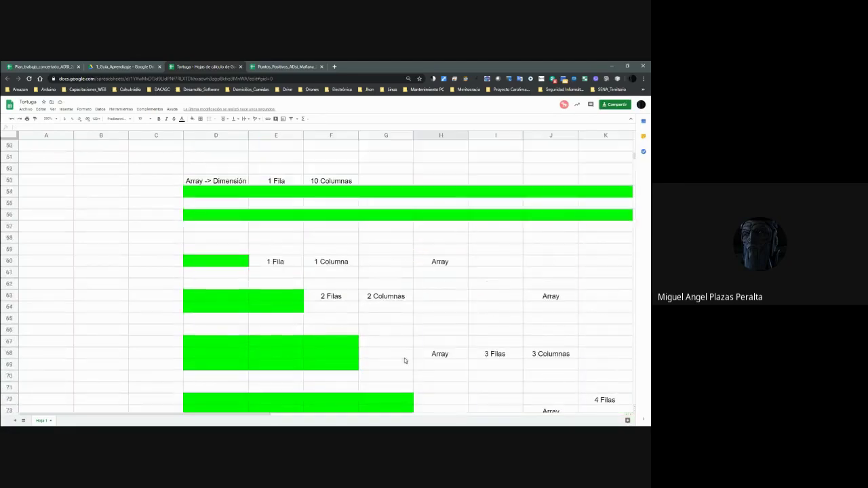
left_click(238, 266)
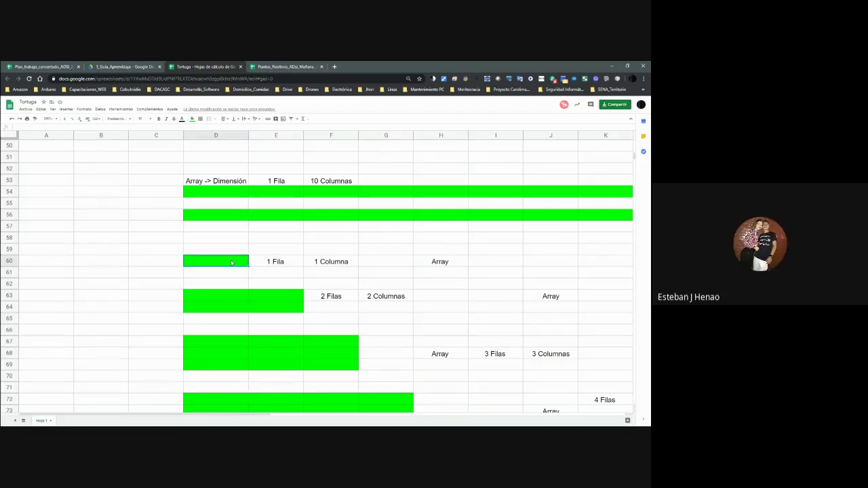
left_click(244, 295)
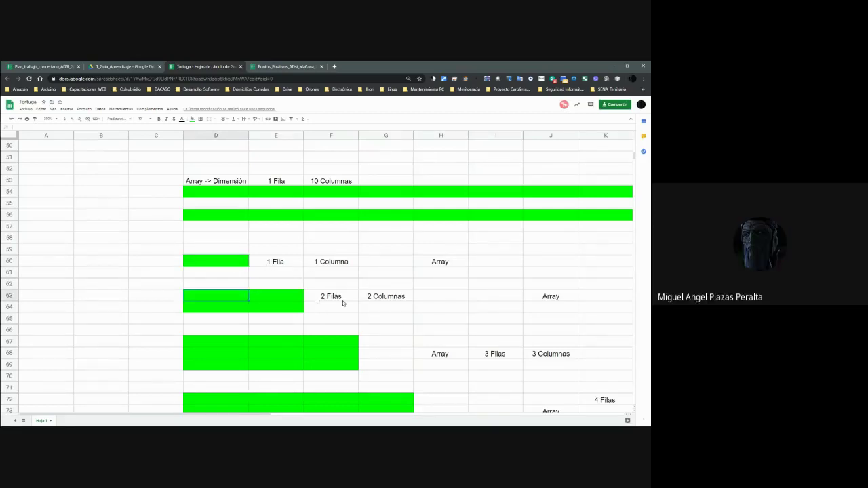
scroll(359, 308, "down", 1)
left_click(241, 307)
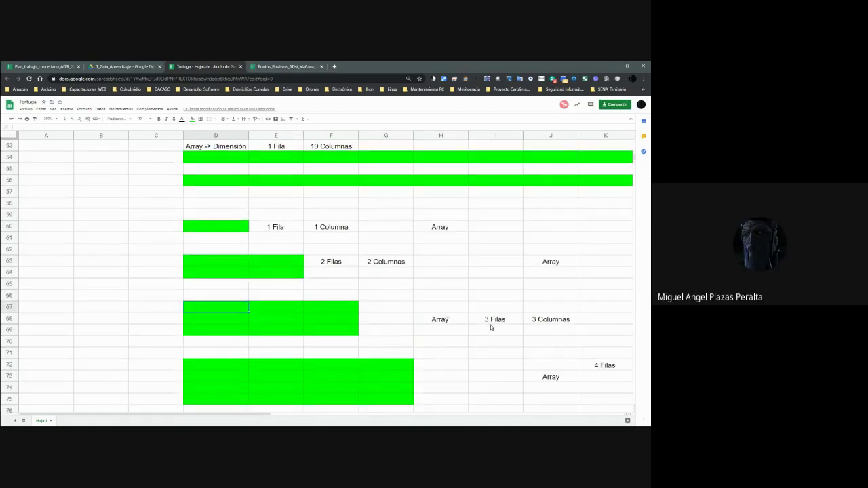
scroll(491, 325, "down", 1)
left_click(227, 339)
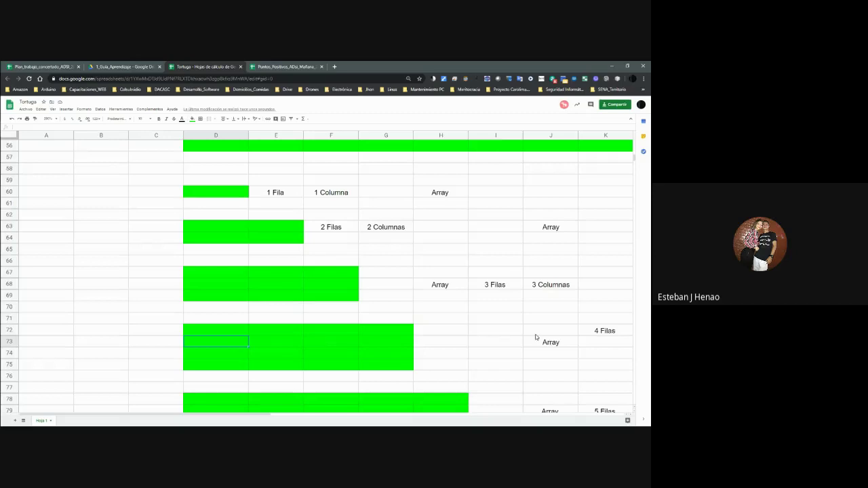
scroll(536, 335, "down", 2)
scroll(427, 350, "down", 2)
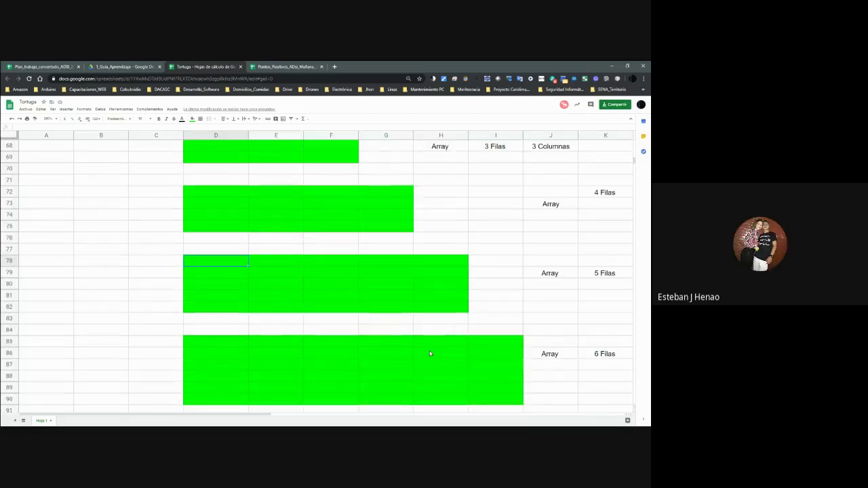
left_click(224, 341)
scroll(414, 348, "down", 2)
left_click(262, 364)
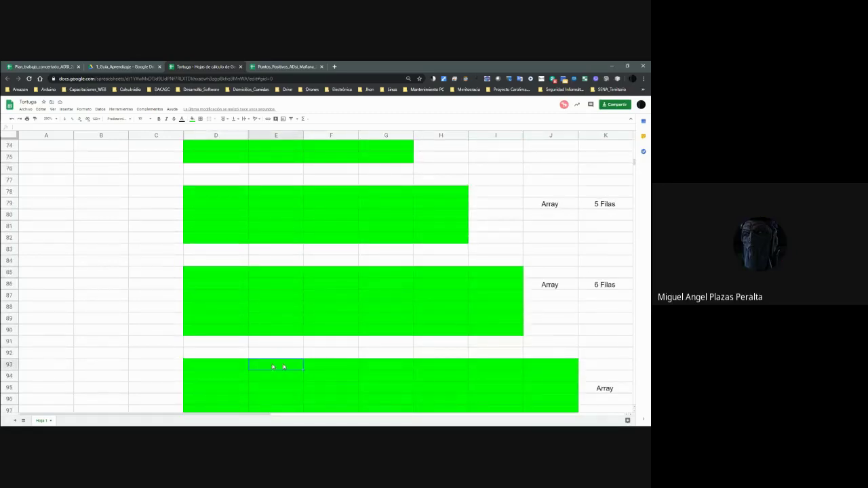
scroll(461, 364, "down", 3)
scroll(427, 367, "up", 7)
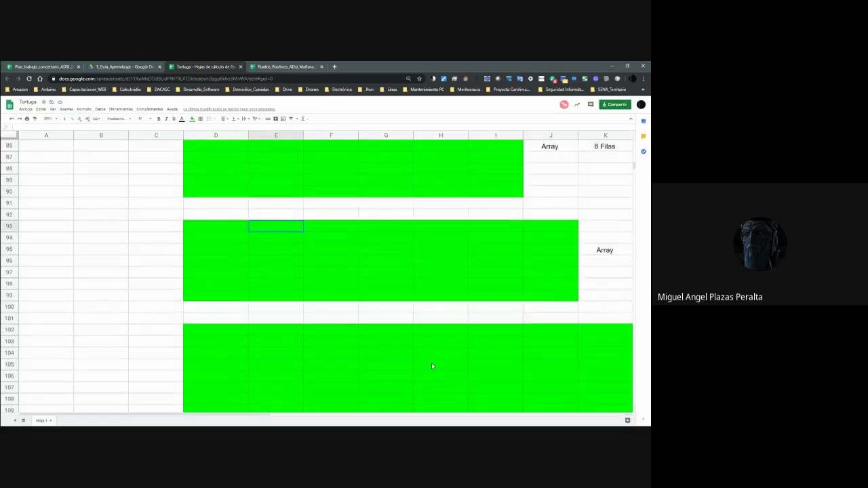
scroll(434, 365, "down", 15)
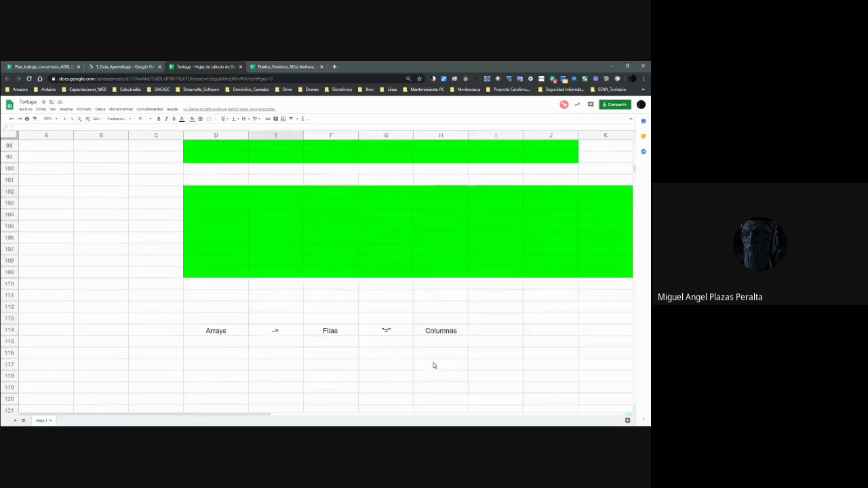
scroll(426, 366, "up", 2)
left_click(281, 305)
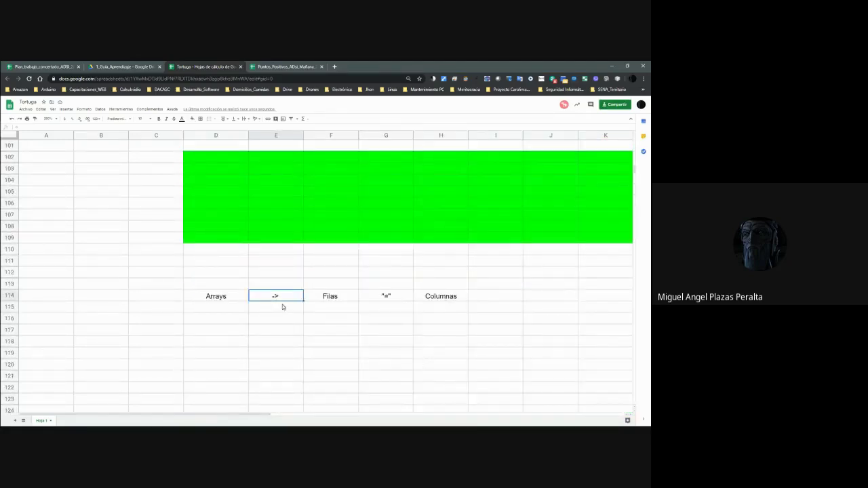
Type Arrays, Cuadrados, Dimensiones and Iguales across D119:G119.
key("Down")
key("Down")
key("Left")
key("Down")
key("Down")
key("Down")
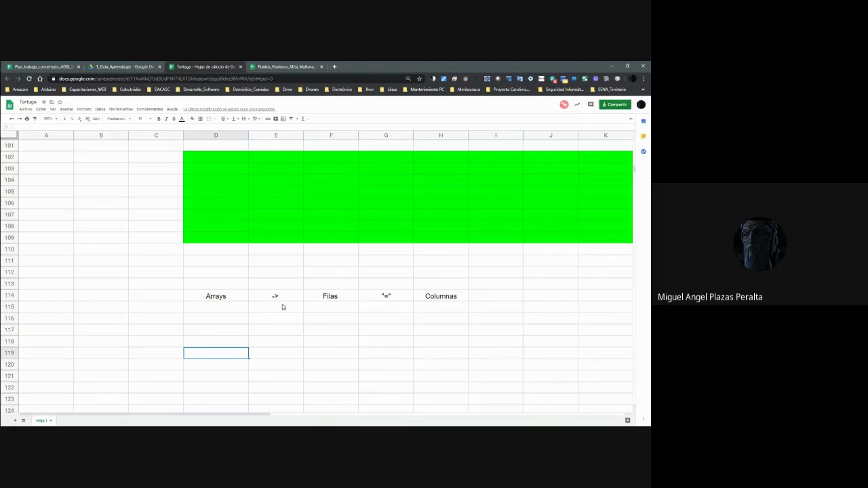
type("Arrays")
key("Tab")
type("Cu")
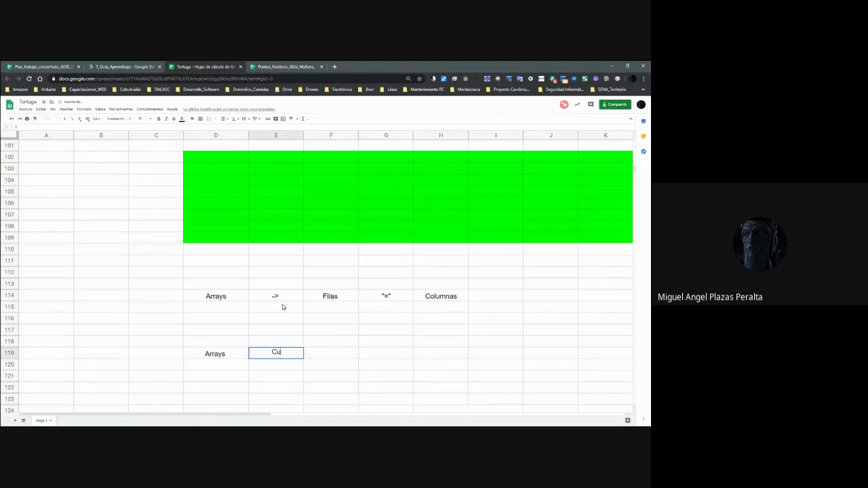
type("adrados")
key("Tab")
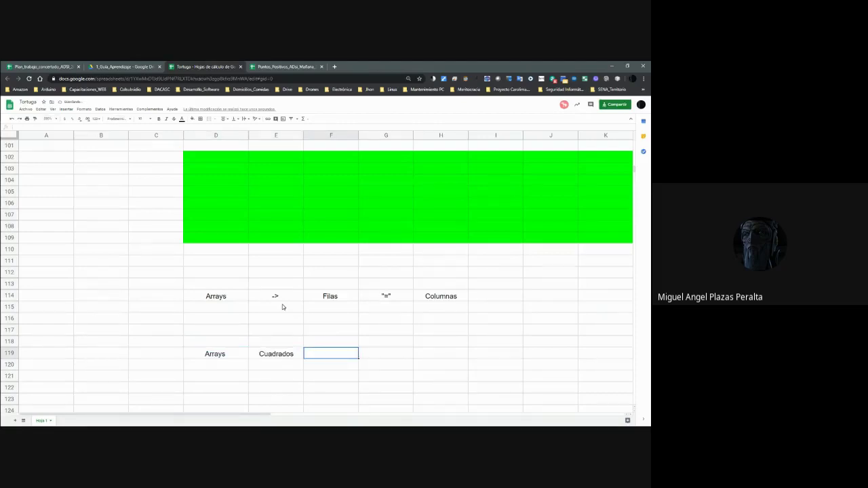
type("Dimensiones")
key("Tab")
type("Iguales")
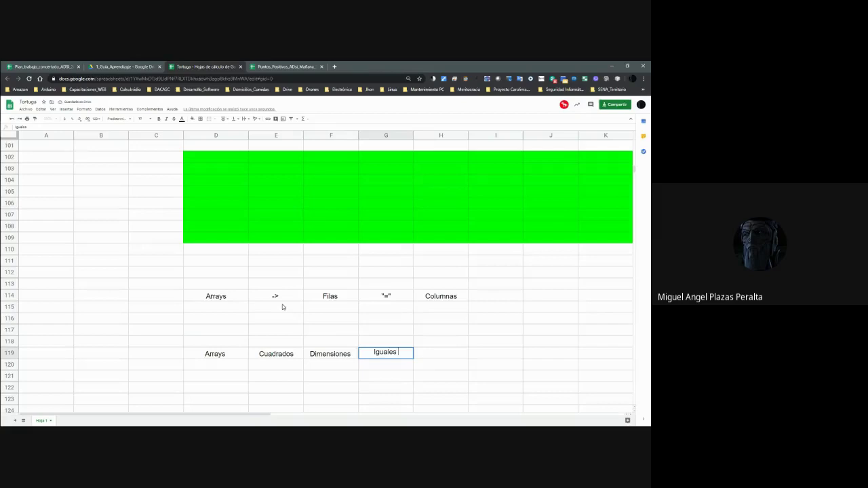
scroll(283, 298, "up", 3)
left_click(284, 276)
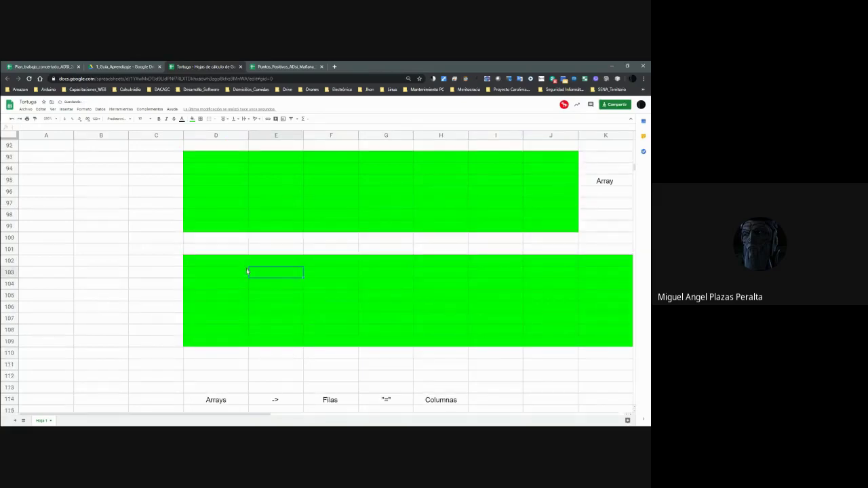
scroll(255, 298, "down", 3)
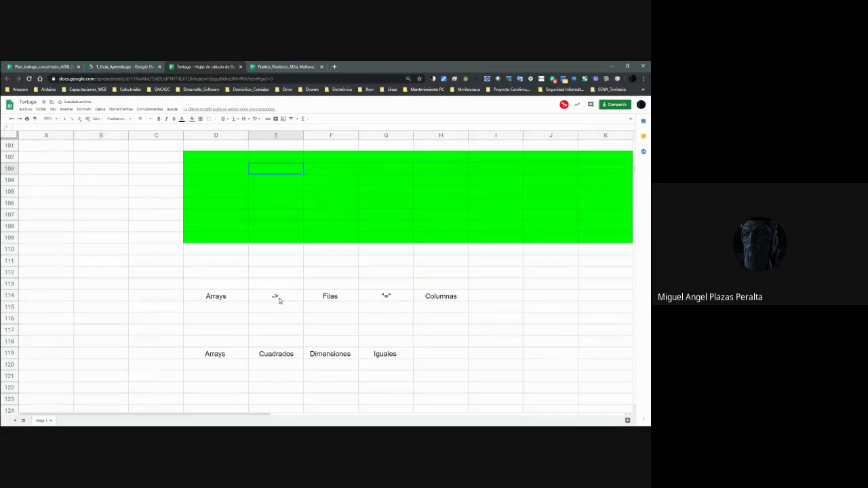
left_click(231, 302)
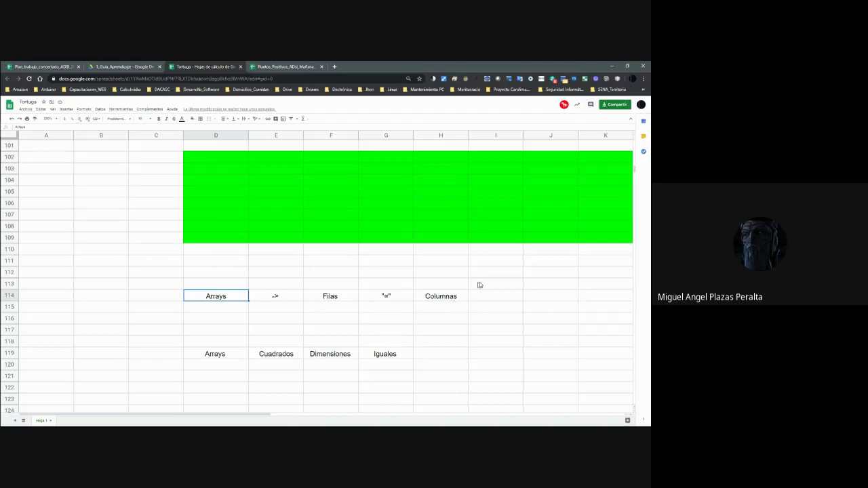
scroll(322, 244, "up", 2)
left_click_drag(241, 225, 603, 303)
scroll(597, 299, "up", 1)
left_click_drag(242, 157, 527, 231)
scroll(297, 165, "up", 2)
scroll(297, 165, "up", 1)
left_click_drag(228, 170, 493, 229)
scroll(493, 229, "up", 3)
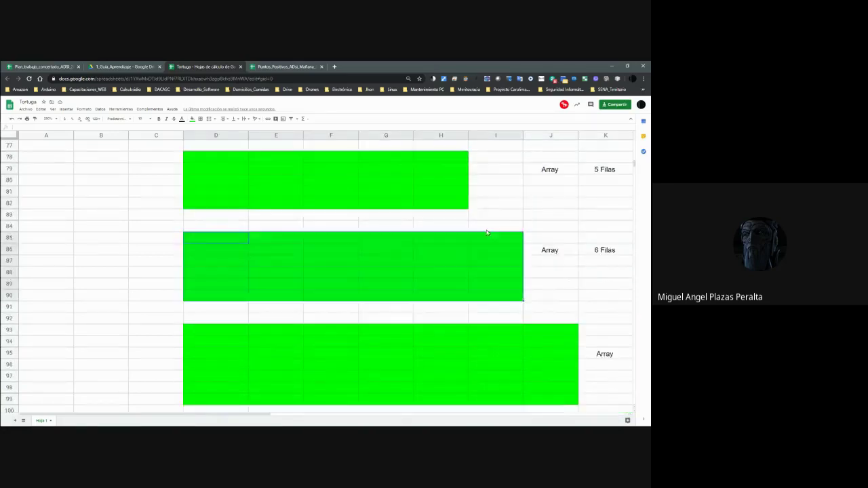
left_click_drag(237, 190, 446, 243)
scroll(444, 242, "up", 7)
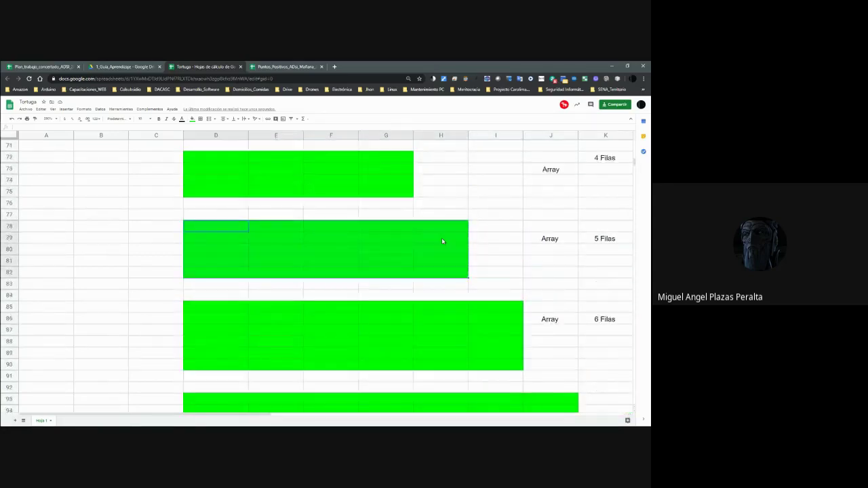
scroll(400, 232, "up", 15)
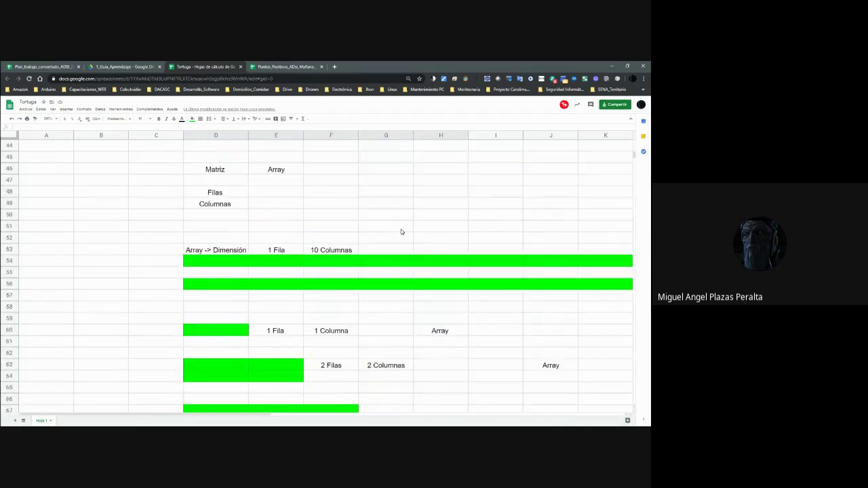
scroll(400, 232, "up", 1)
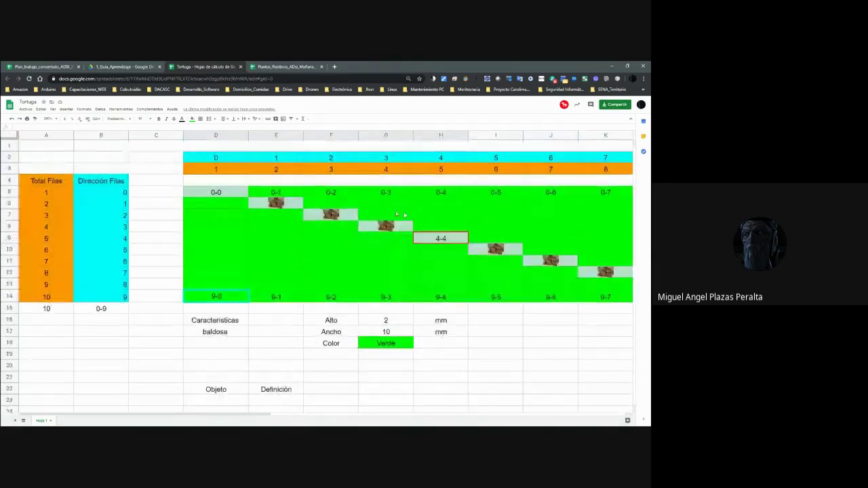
left_click_drag(246, 416, 297, 415)
scroll(303, 372, "down", 15)
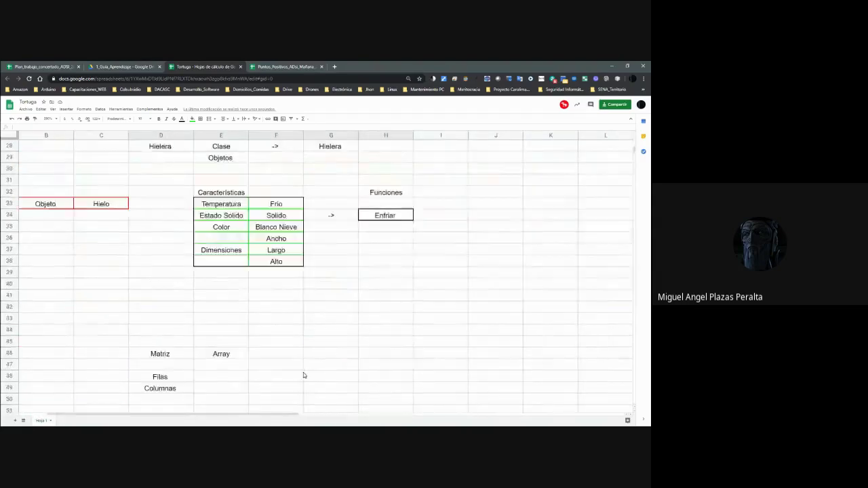
scroll(303, 376, "down", 5)
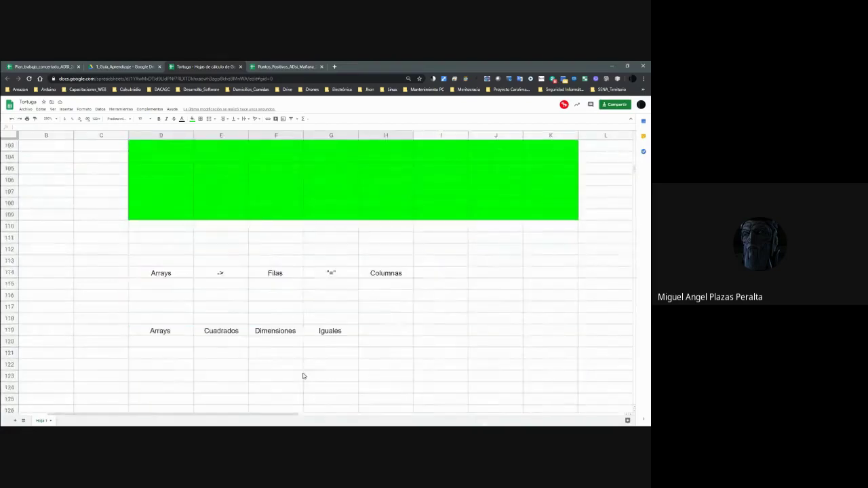
scroll(303, 376, "up", 1)
scroll(303, 375, "up", 1)
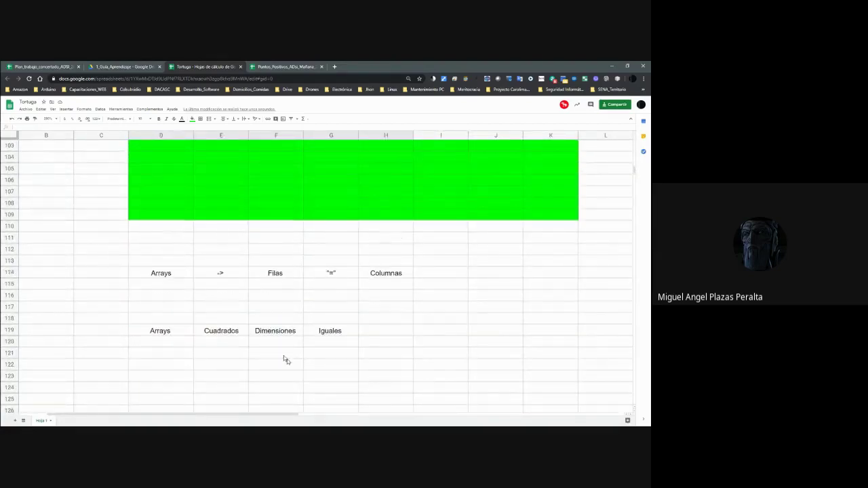
scroll(272, 337, "up", 1)
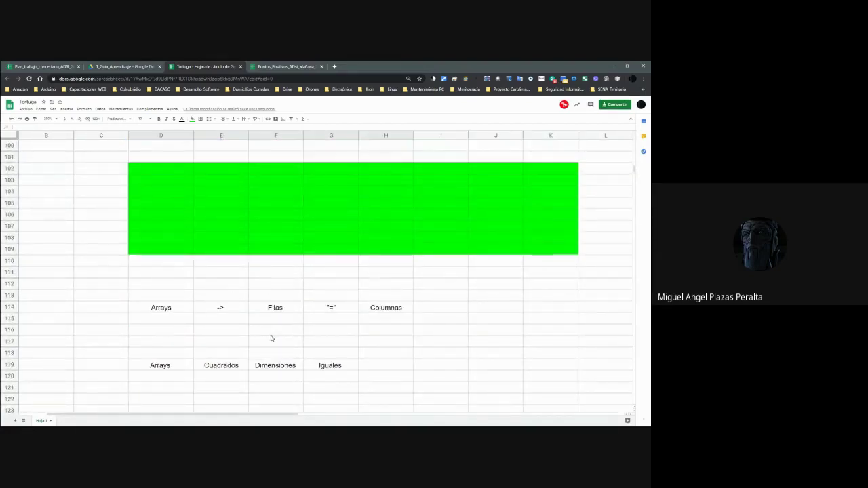
scroll(278, 337, "down", 5)
scroll(279, 335, "up", 1)
Fill D126:I127 with bright green.
left_click(166, 308)
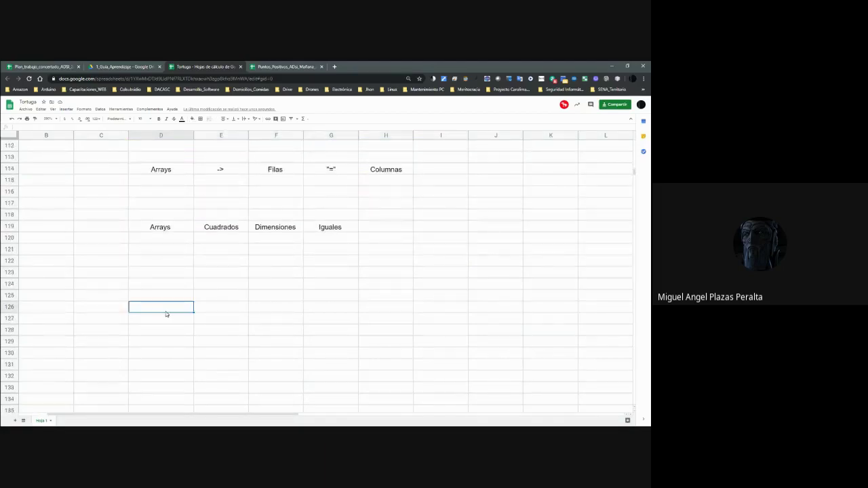
left_click_drag(432, 315, 448, 319)
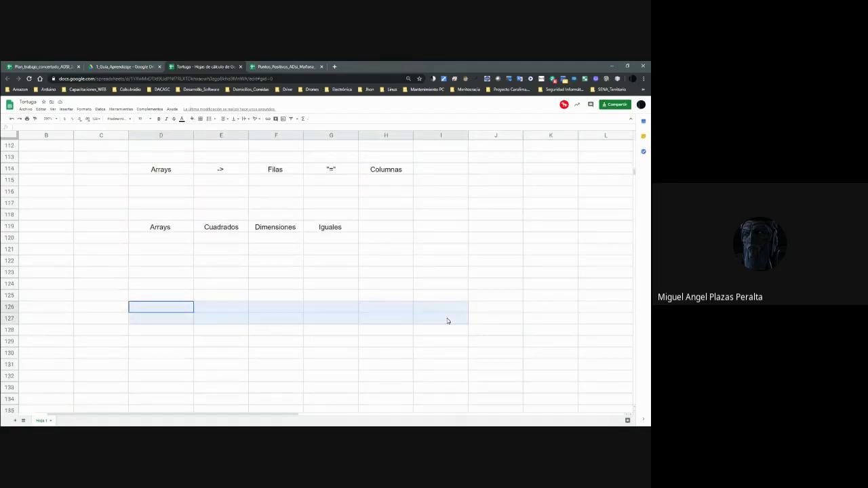
left_click(192, 118)
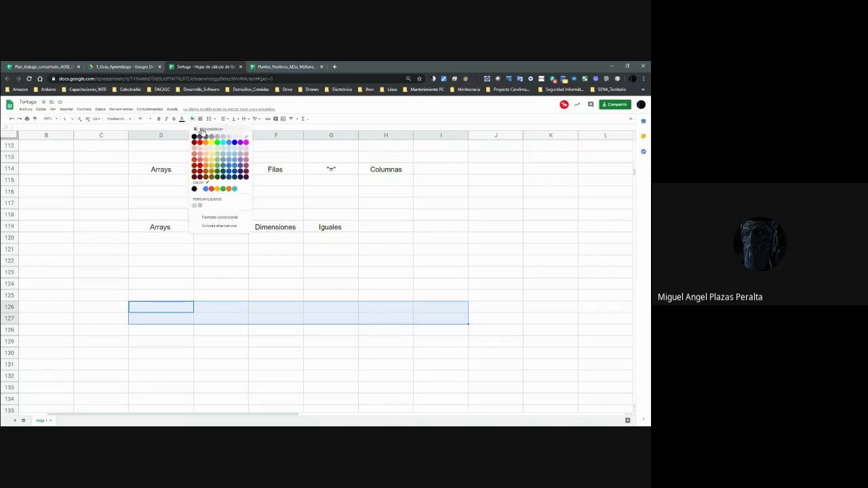
left_click(217, 147)
left_click(323, 343)
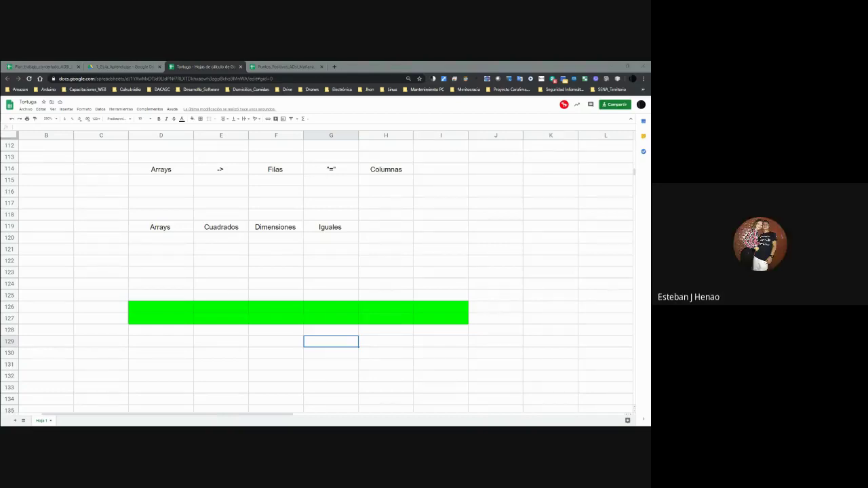
Clear a stray '<' from D126 and check the Dimensiones and Iguales labels.
left_click(188, 308)
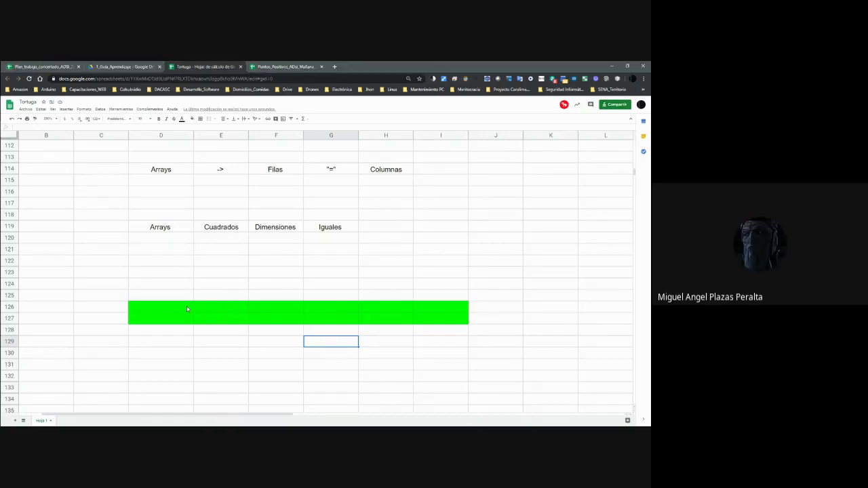
type("<")
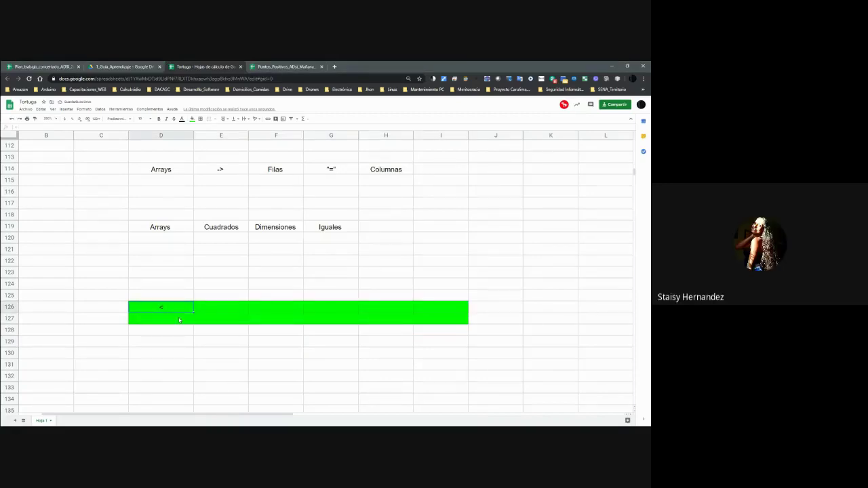
key("Delete")
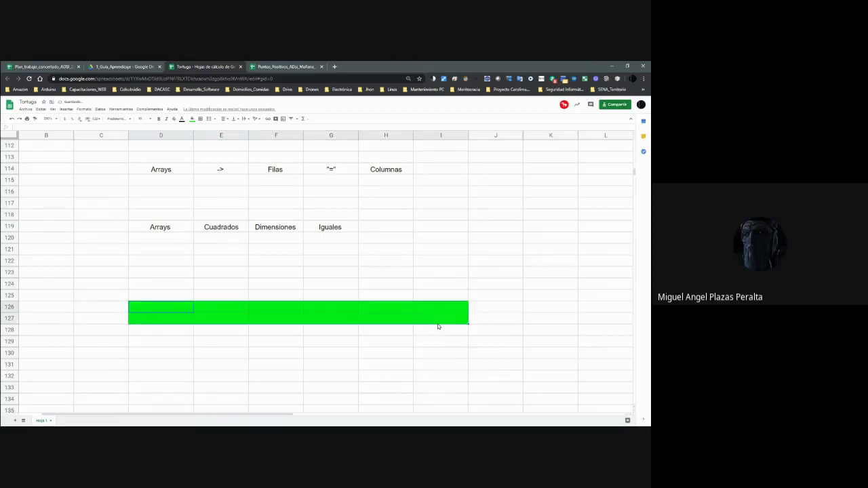
scroll(447, 337, "up", 1)
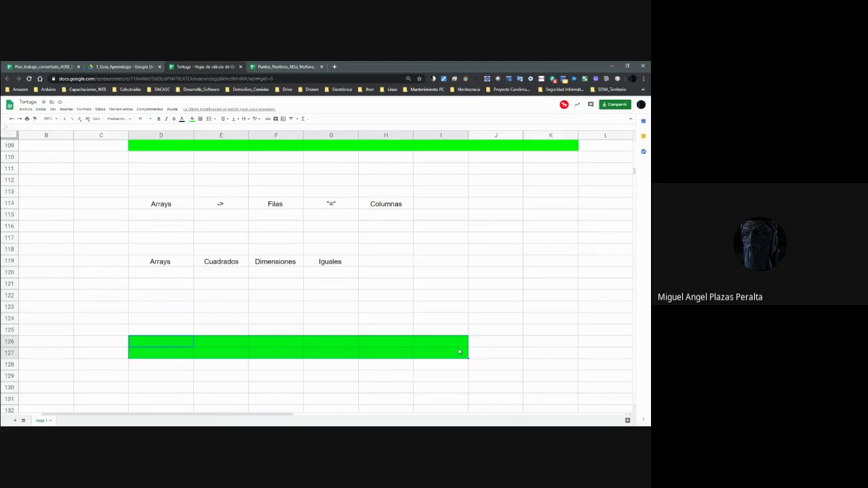
left_click(408, 367)
left_click(184, 344)
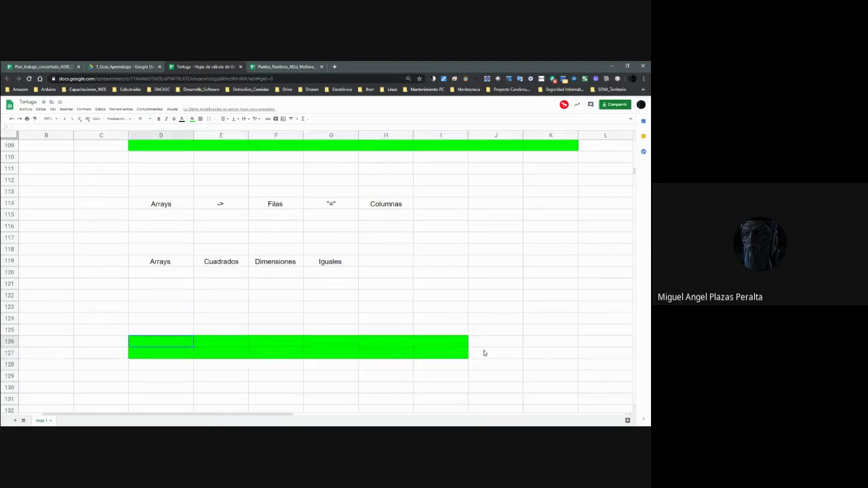
left_click(276, 265)
left_click(328, 265)
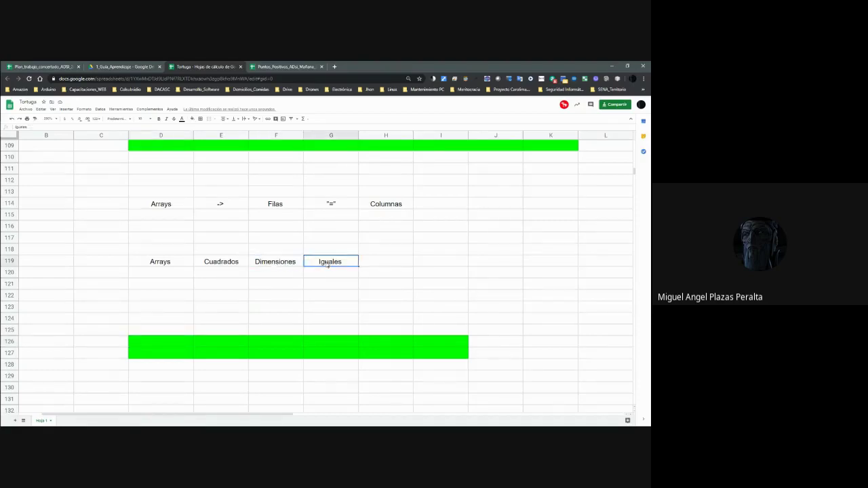
left_click(183, 344)
scroll(382, 354, "down", 1)
scroll(383, 353, "up", 1)
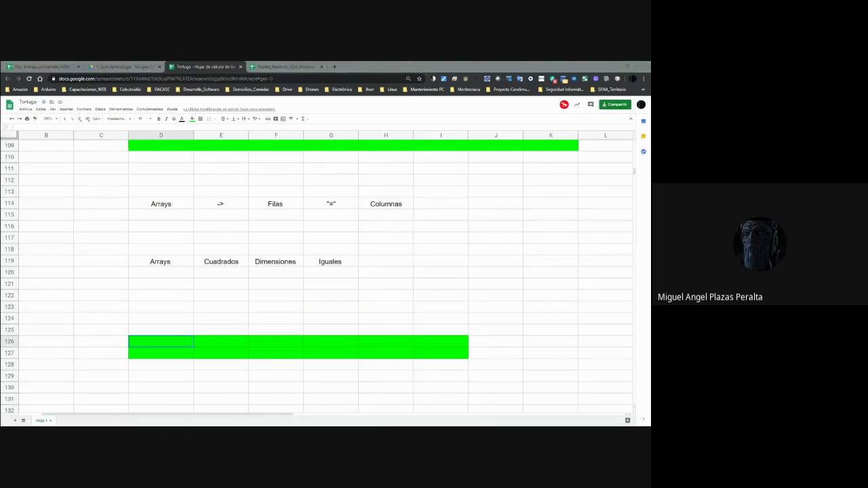
scroll(184, 382, "down", 4)
Enter the label Dimensión in D136.
left_click(179, 318)
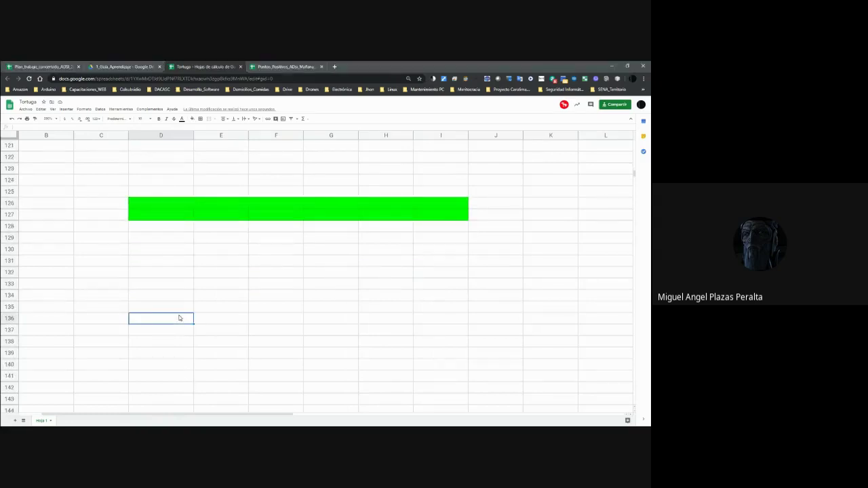
type("Dimensiones")
key("BackSpace")
key("BackSpace")
key("BackSpace")
key("BackSpace")
type("ón")
key("Tab")
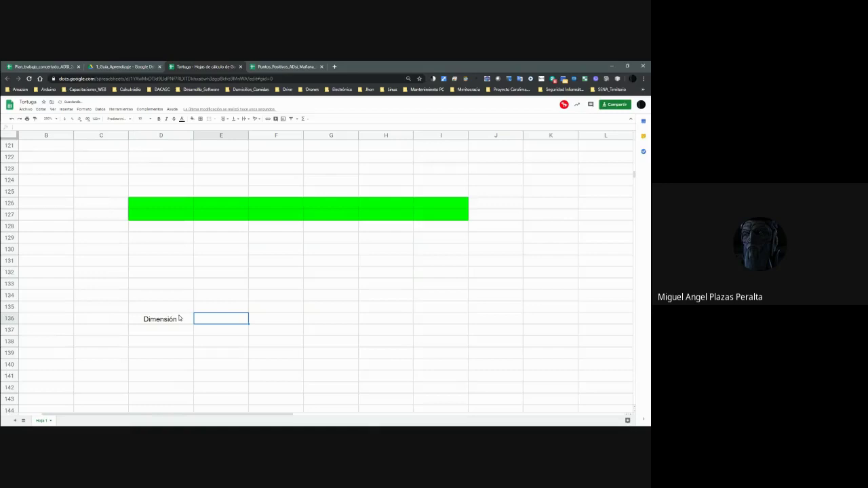
List Alto, Ancho and Largo down E136:E138.
type("Alto")
key("Return")
key("Tab")
type("Ancho")
key("Return")
key("Tab")
key("Tab")
key("Left")
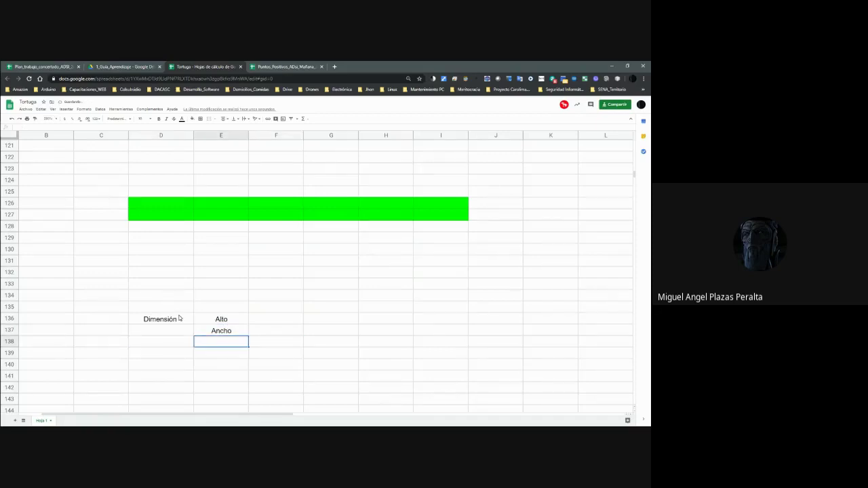
type("Largo")
key("Return")
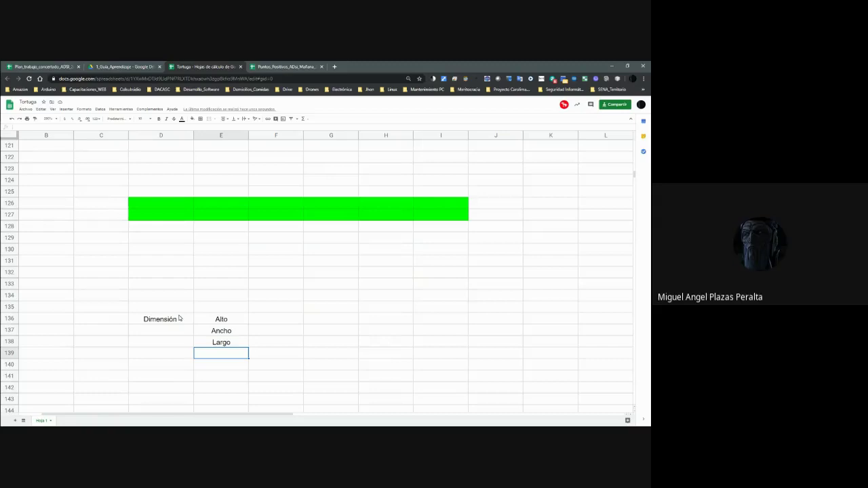
Enter Humanos in G137 and Tierra in H137.
left_click(338, 327)
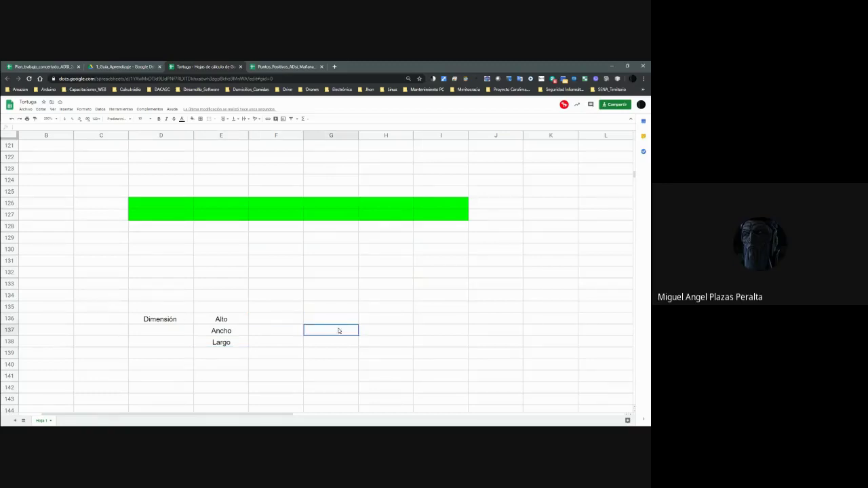
type("Humanos")
left_click(242, 317)
left_click(239, 330)
left_click(239, 343)
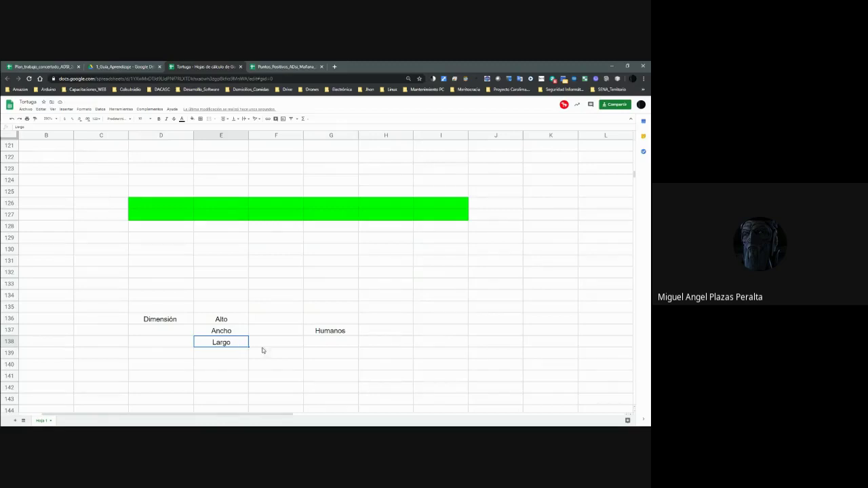
left_click(384, 333)
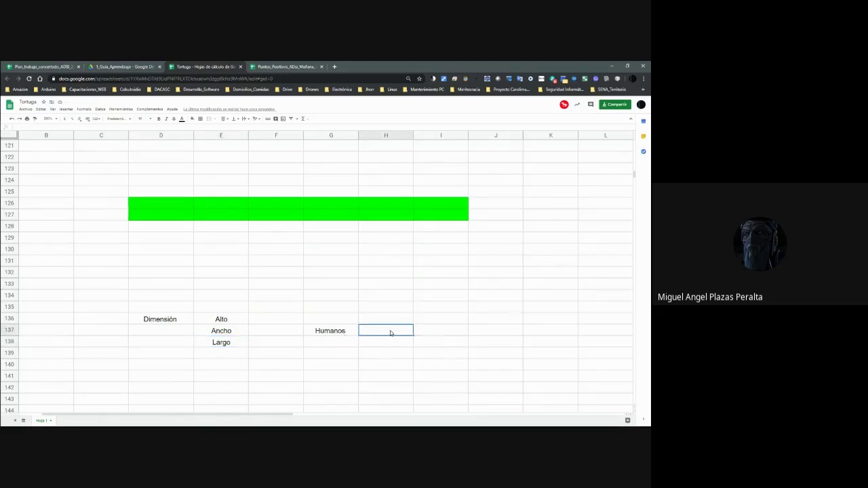
type("Tierra")
key("Return")
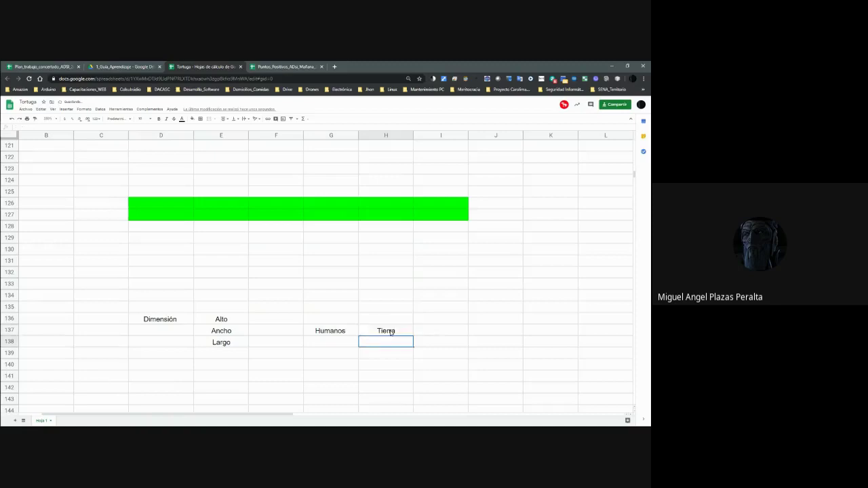
Enter Marcianos in G142 and Marte in H142.
key("Down")
key("Down")
key("Down")
key("Down")
key("Left")
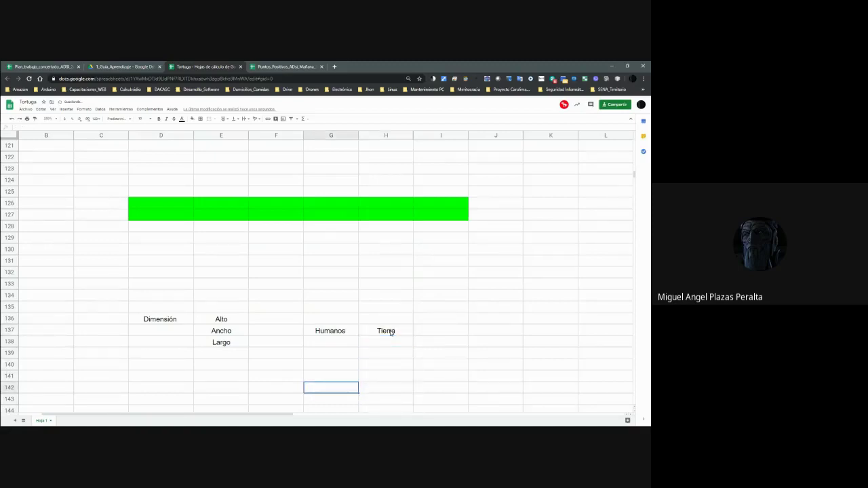
type("Marcianos")
key("Tab")
type("Marte")
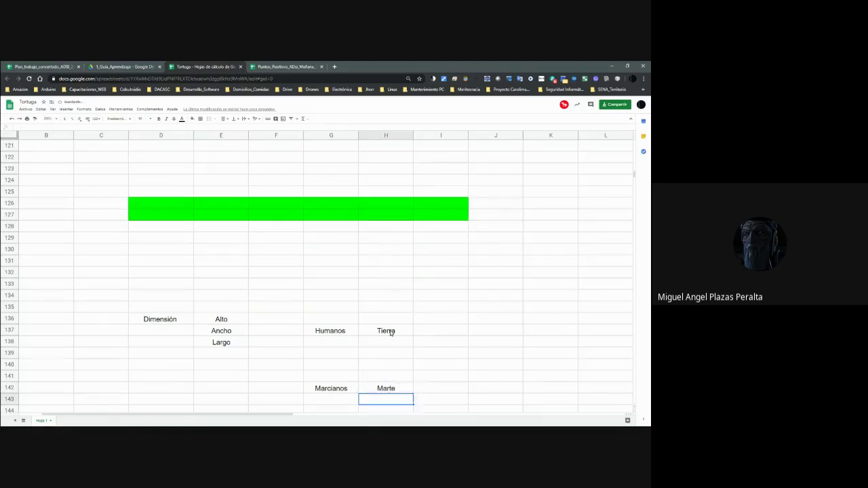
key("Return")
Add Dimensión and Alto in D142:E142 beside the Marcianos entry.
scroll(389, 332, "down", 1)
key("Up")
key("Left")
key("Left")
key("Left")
key("Left")
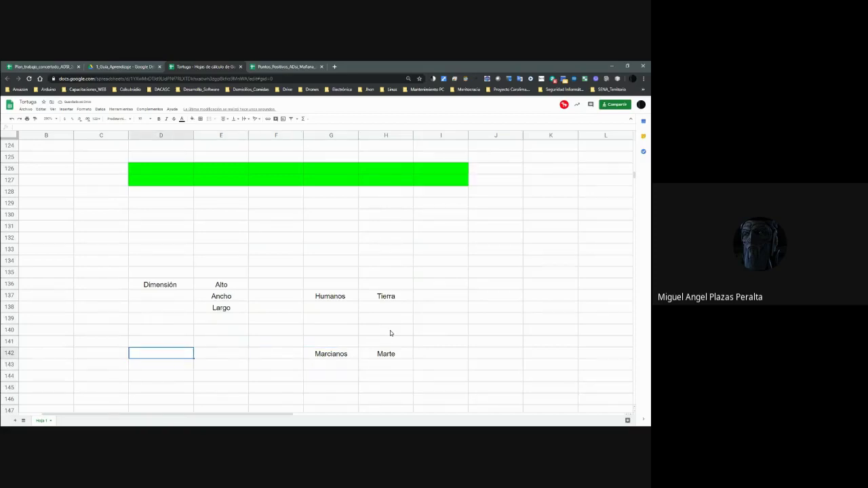
type("Dimensión")
key("Tab")
type("Alto")
key("Down")
key("Down")
key("Down")
key("Down")
key("Down")
key("Down")
Enter Venucianos in G145 and Venus in H145.
key("Up")
key("Up")
key("Up")
key("Right")
key("Right")
key("Left")
key("Right")
type("Venucianos")
key("Tab")
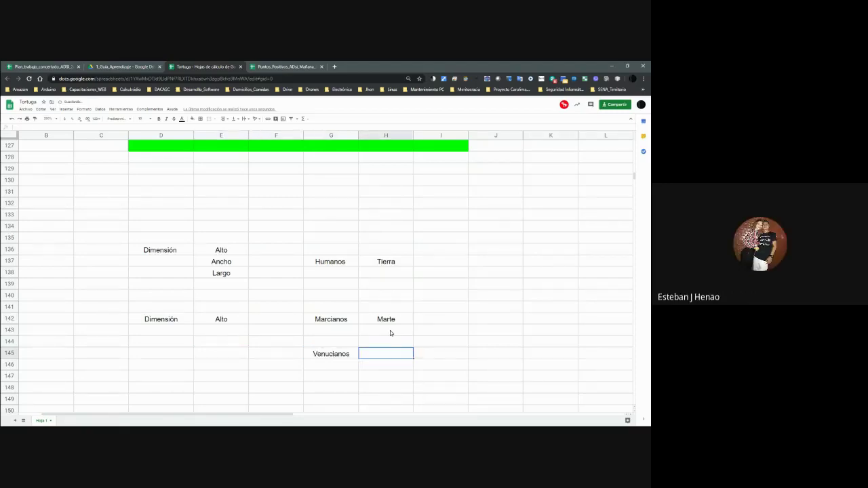
type("Venu")
key("Left")
key("Left")
key("Left")
key("Left")
Add Dimensión and Alto in D145:E145 with Ancho below in E146.
type("Dimensión")
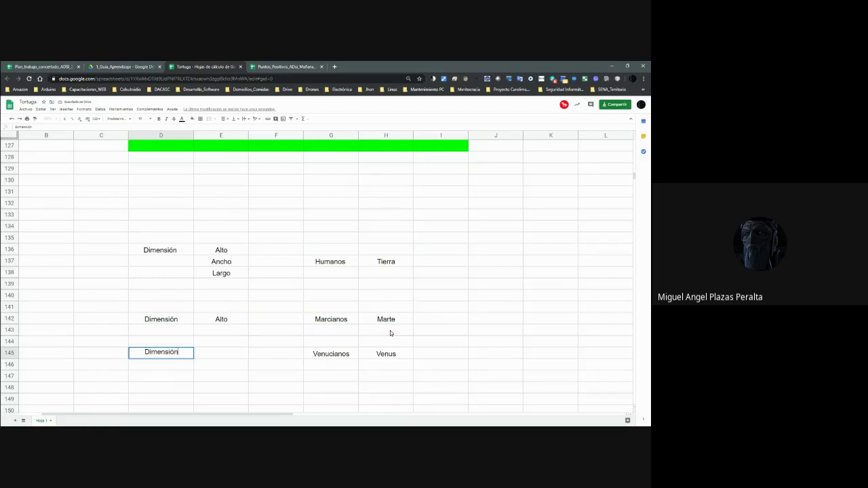
key("Tab")
type("Alto")
key("Return")
key("Tab")
type("A")
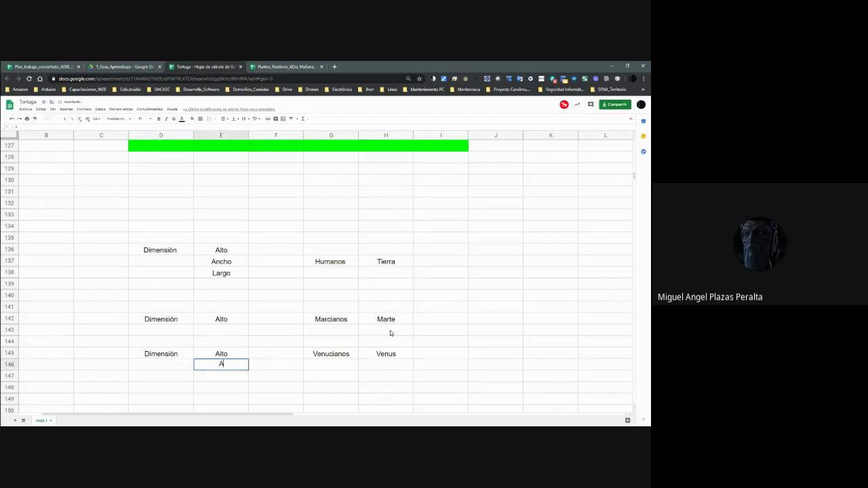
type("ncho")
key("Up")
key("Up")
key("Up")
key("Up")
key("Up")
key("Up")
key("Up")
key("Up")
key("Up")
key("Up")
Copy the Humanos–Tierra block D136:H138 and paste it at D148.
key("Left")
key("Left")
key("Right")
key("shift+Right")
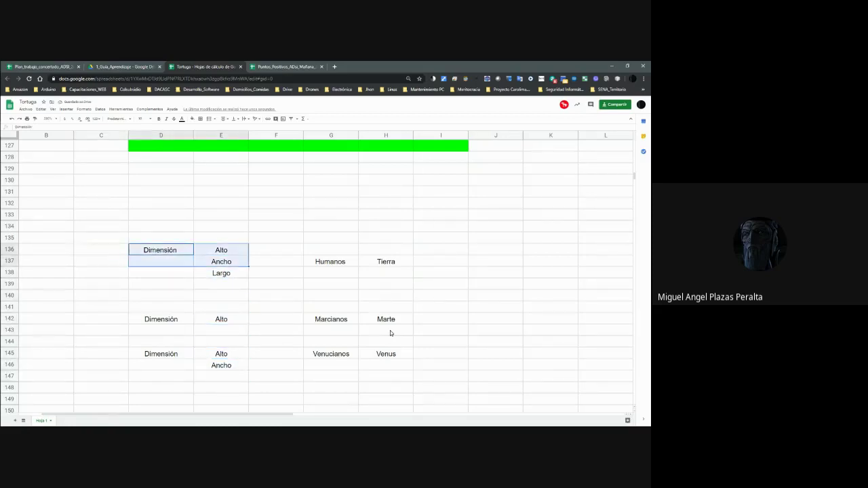
key("shift+Right")
key("shift+Down")
key("shift+Down")
key("shift+Right")
key("shift+Right")
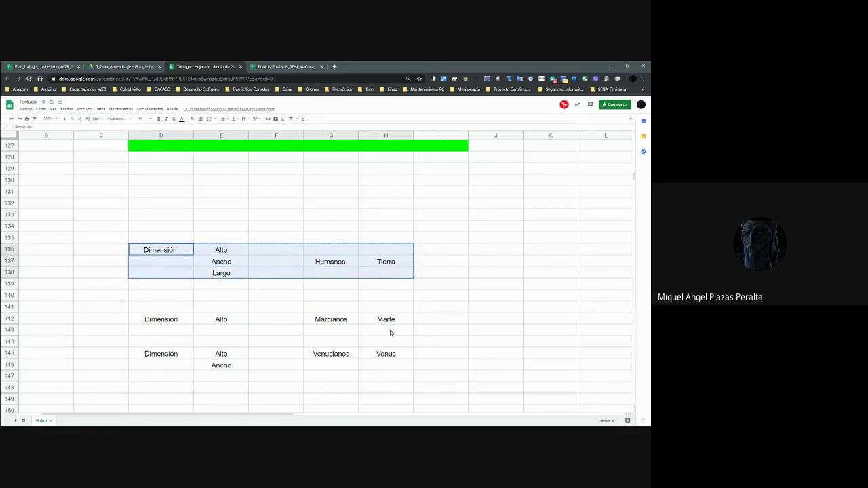
key("ctrl+c")
key("Down")
key("Down")
key("Down")
key("Down")
key("Down")
key("Down")
key("Down")
key("Down")
key("Down")
key("Down")
key("Down")
key("Down")
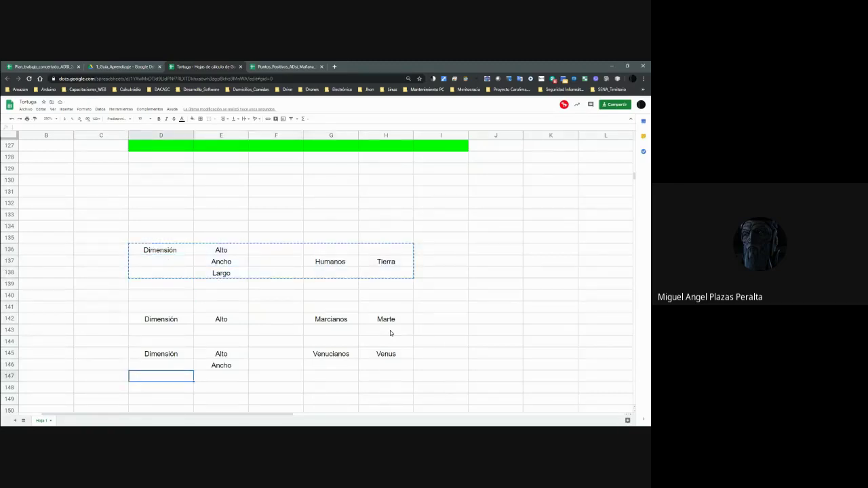
key("ctrl+v")
Copy the pasted block in rows 148–150 and paste a second copy at D152.
key("Down")
key("Down")
key("Down")
key("Up")
key("Right")
key("Up")
key("Up")
key("Down")
key("Down")
key("Down")
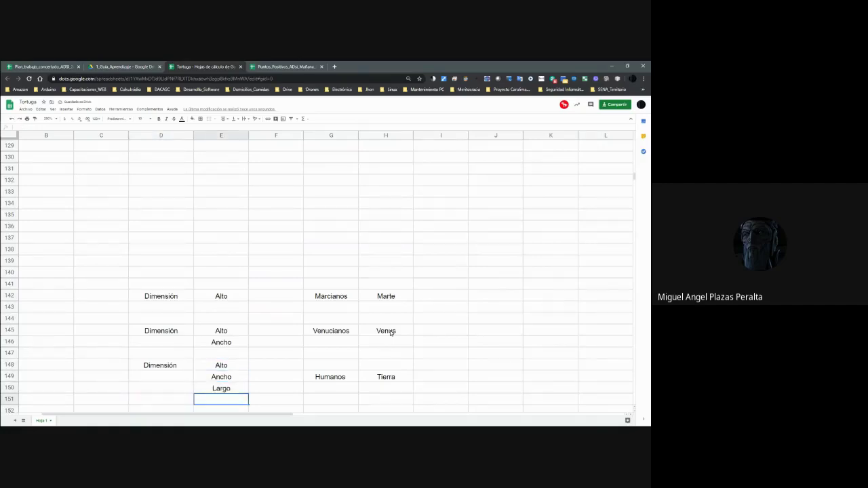
key("Down")
key("Down")
key("Down")
key("Down")
key("Up")
key("Up")
key("Up")
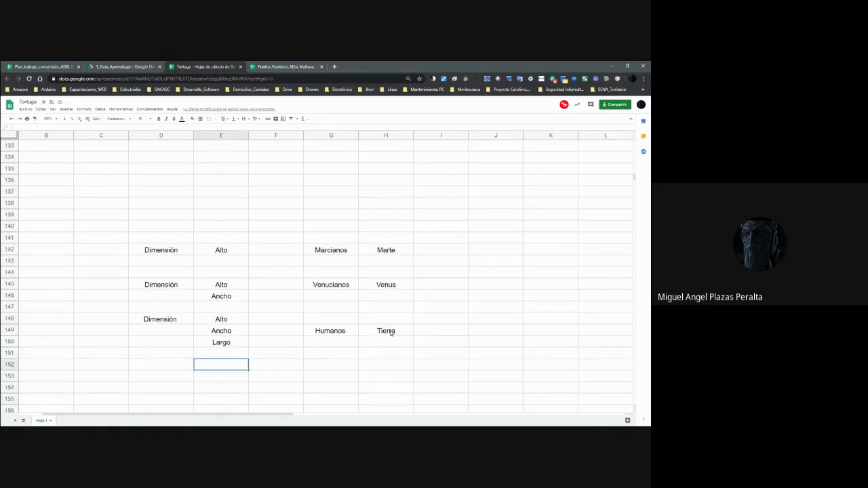
key("Up")
key("Left")
key("Up")
key("Down")
key("Down")
key("Up")
key("Up")
key("Up")
key("Up")
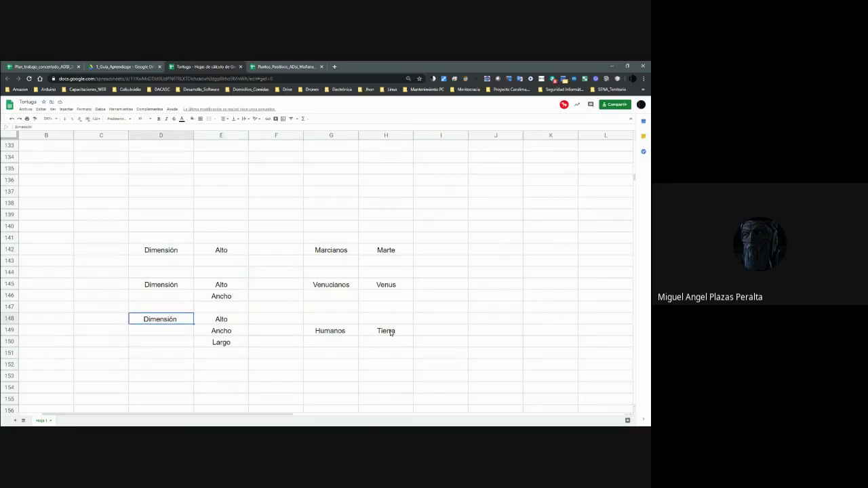
key("shift+Right")
key("shift+Right")
key("shift+Right")
key("shift+Right")
key("shift+Down")
key("shift+Down")
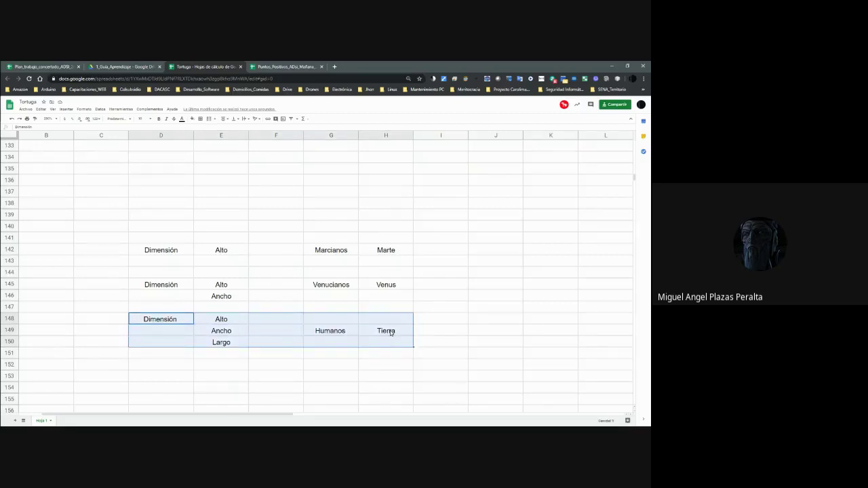
key("ctrl+c")
key("Down")
key("Down")
key("Down")
key("Down")
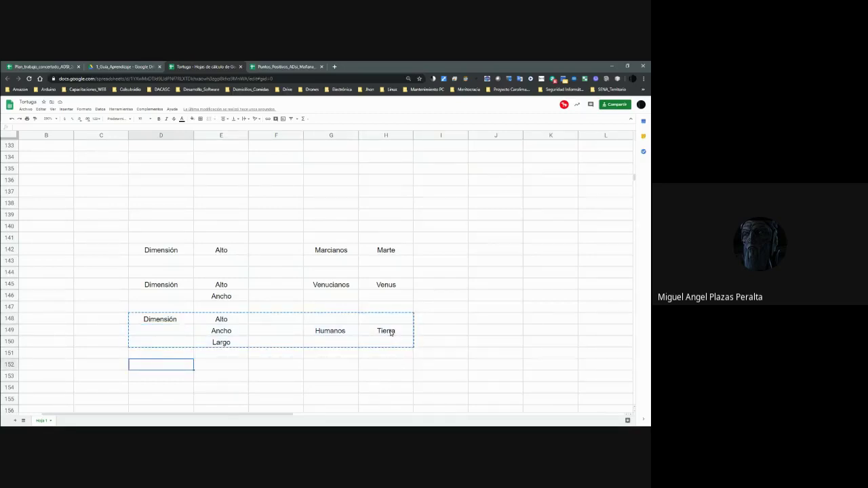
key("ctrl+v")
Rename the second copy's pair in row 153 to Saturninos and Saturno.
key("Right")
key("Right")
key("Right")
key("Right")
key("Down")
key("Left")
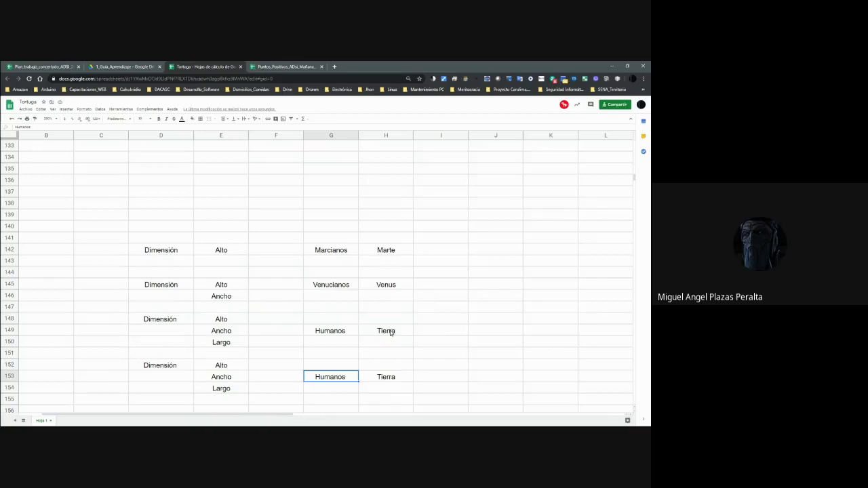
key("Right")
type("Saturno")
key("Return")
key("Up")
key("Left")
type("Saturninos")
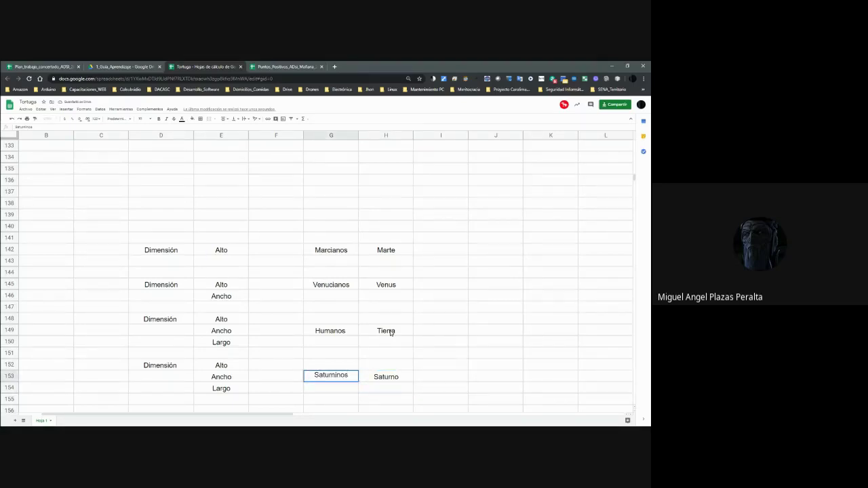
key("Left")
key("Left")
key("Left")
key("Left")
Review the Alto, Ancho and Largo labels across the Marcianos, Venucianos, Humanos and Saturninos blocks.
key("Down")
key("Right")
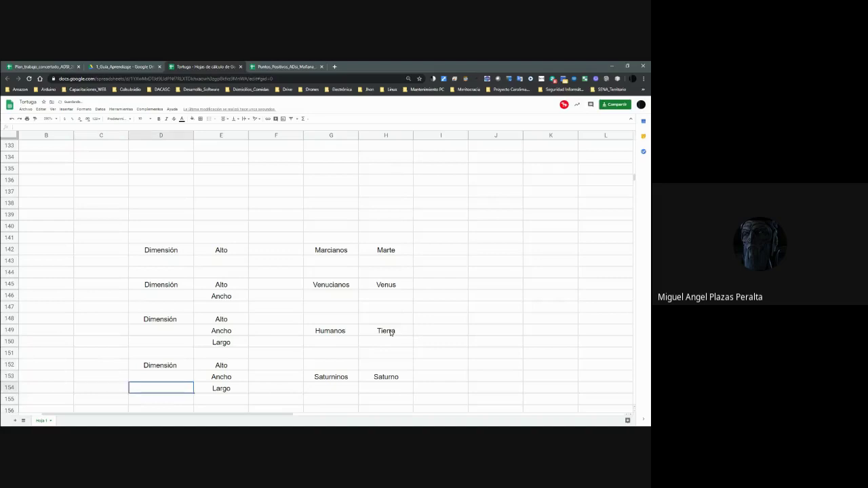
key("Down")
key("Down")
key("Up")
key("Up")
key("Up")
key("Up")
key("Up")
key("Up")
key("Up")
key("Up")
key("Up")
key("Up")
key("Up")
key("Up")
key("Right")
key("Up")
key("Down")
key("Down")
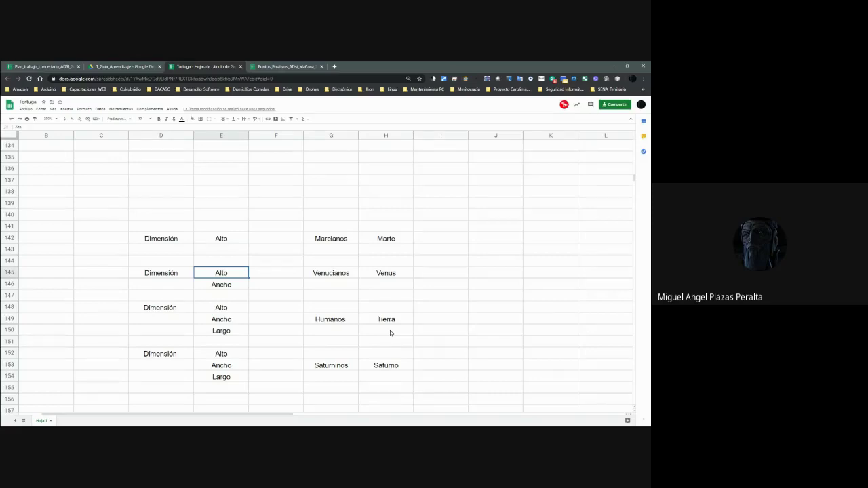
key("Down")
key("Down")
key("Down")
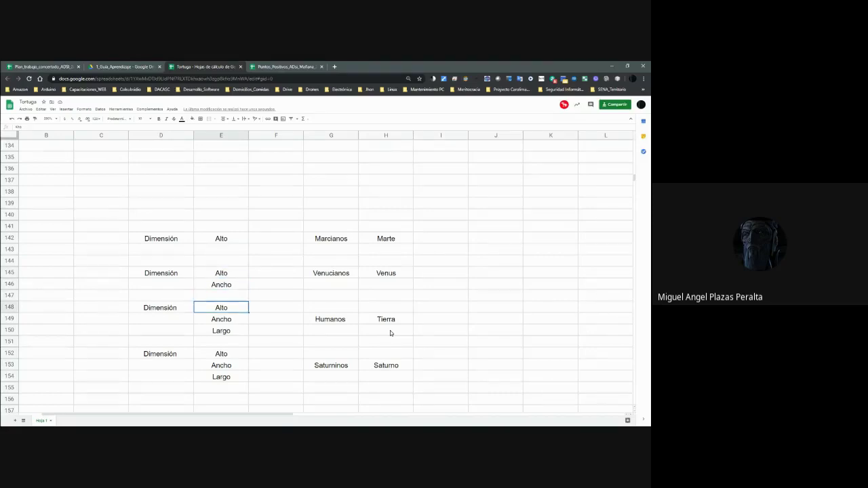
key("Down")
key("Down")
key("Down")
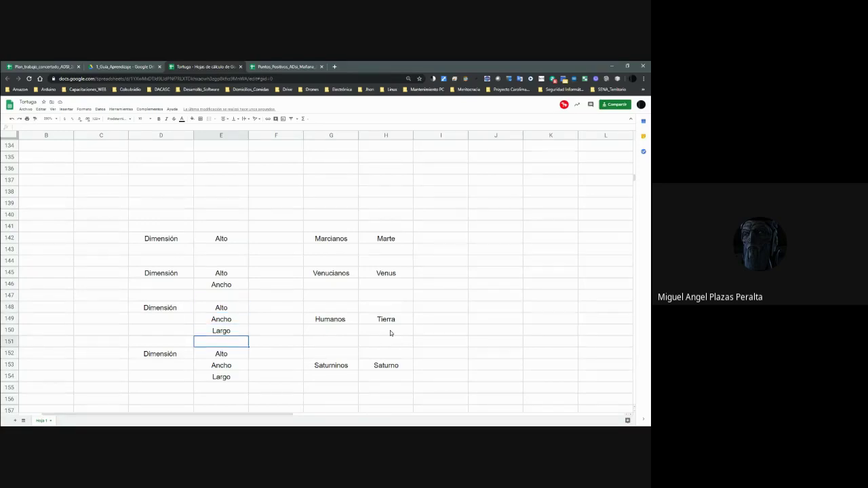
key("Down")
key("Down")
key("Down")
key("Down")
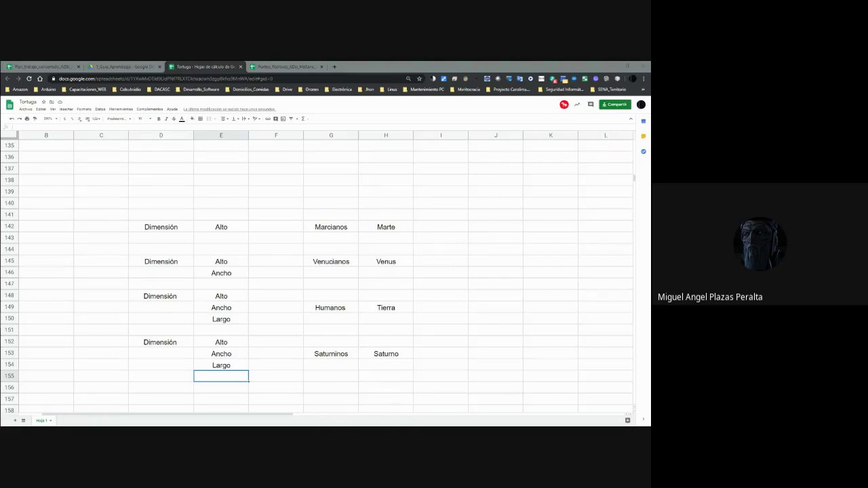
left_click(231, 380)
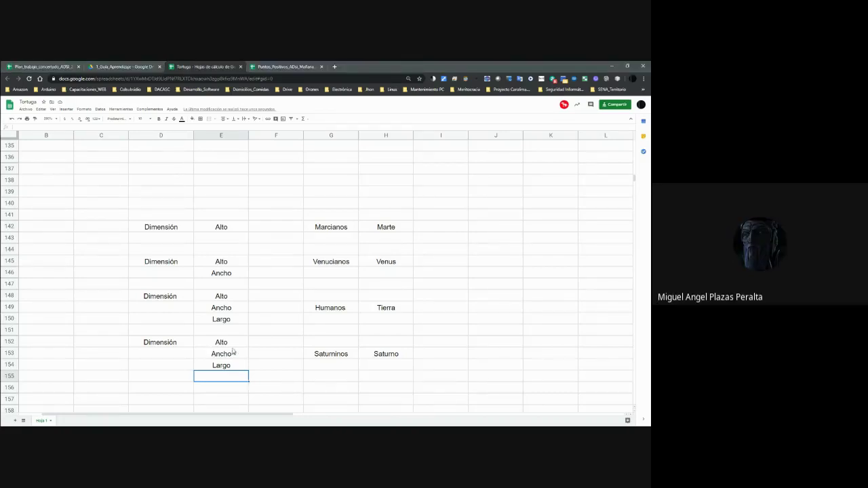
left_click(221, 299)
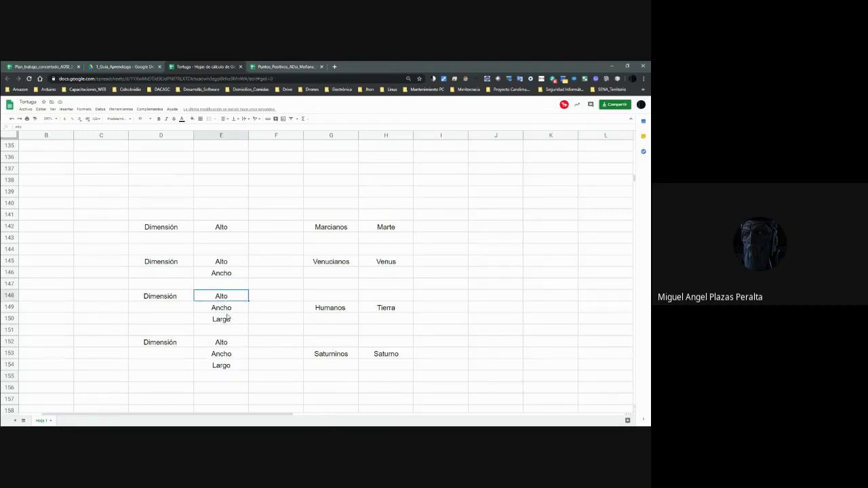
left_click(225, 324)
left_click(228, 299)
left_click(225, 320)
left_click(225, 261)
left_click(227, 272)
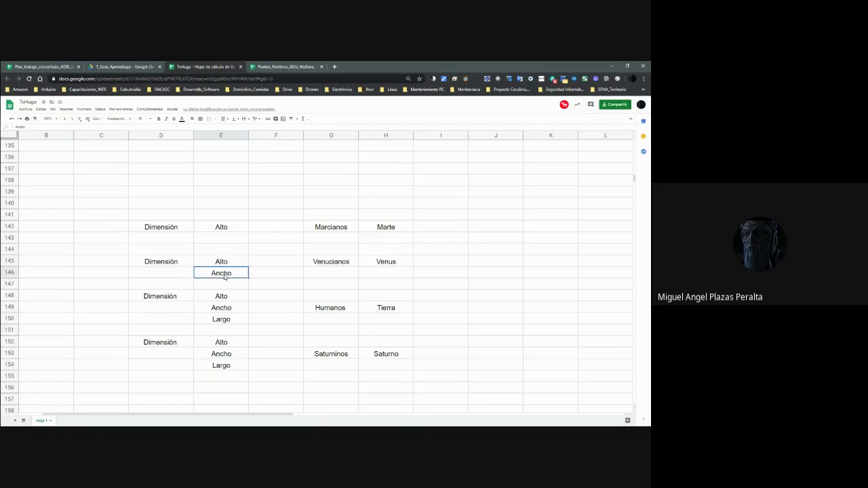
left_click(227, 231)
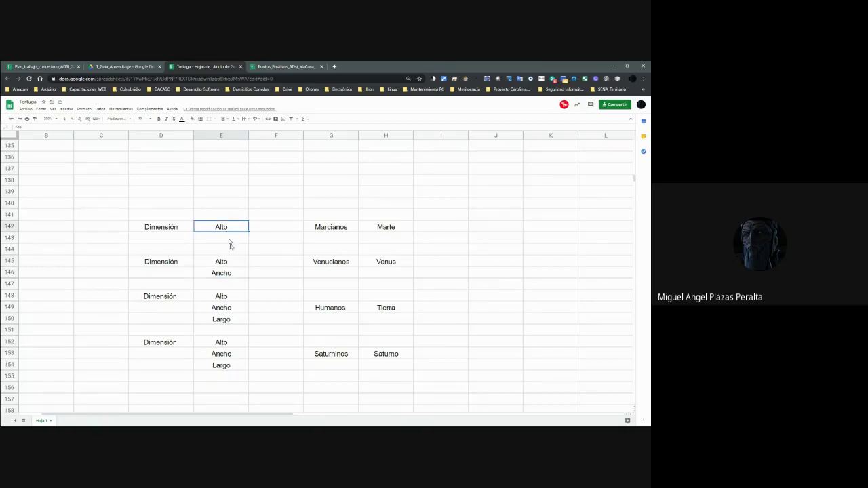
left_click(227, 366)
left_click(230, 378)
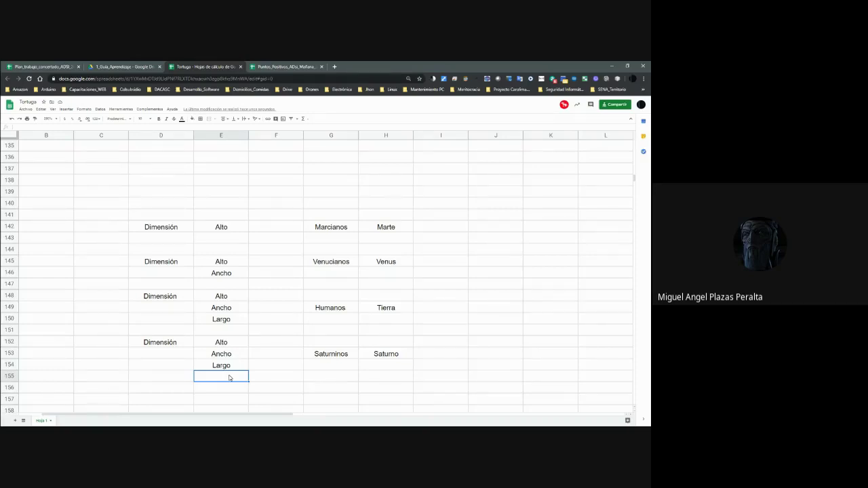
Enter 'Tiempo' and 'Espiritú' labels below Largo in the Saturno block.
type("Tiempo")
type(" - Esp")
type("irt")
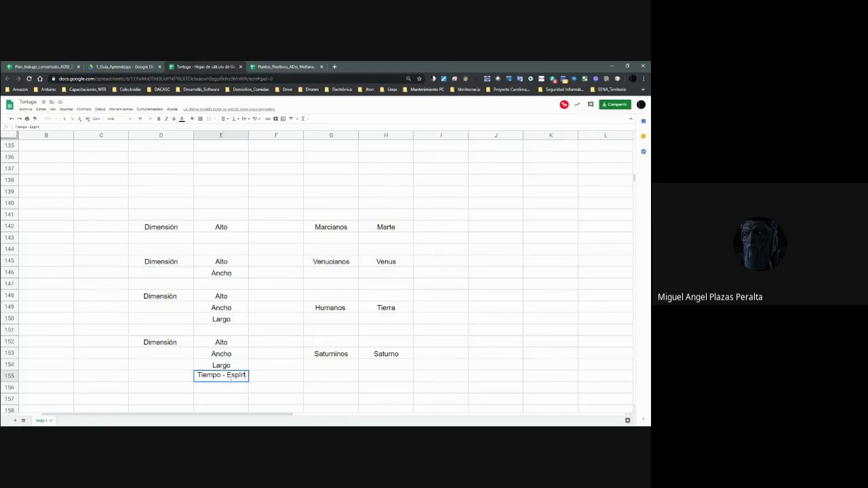
type("u")
key("Return")
left_click(230, 380)
double_click(230, 379)
key("Return")
left_click(231, 378)
type("Tiempo")
key("Return")
type("Espiritú")
key("Return")
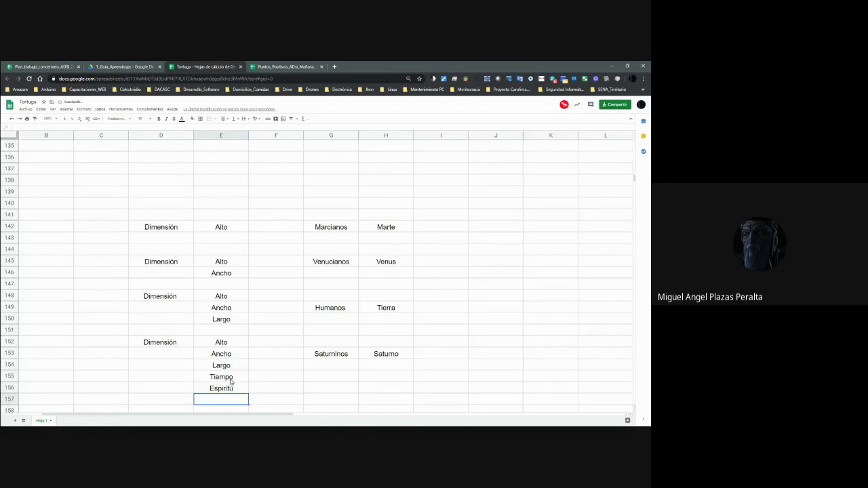
Replace the Tiempo label in E155 with '4ta dimensión'.
key("Up")
key("Up")
key("Down")
key("Up")
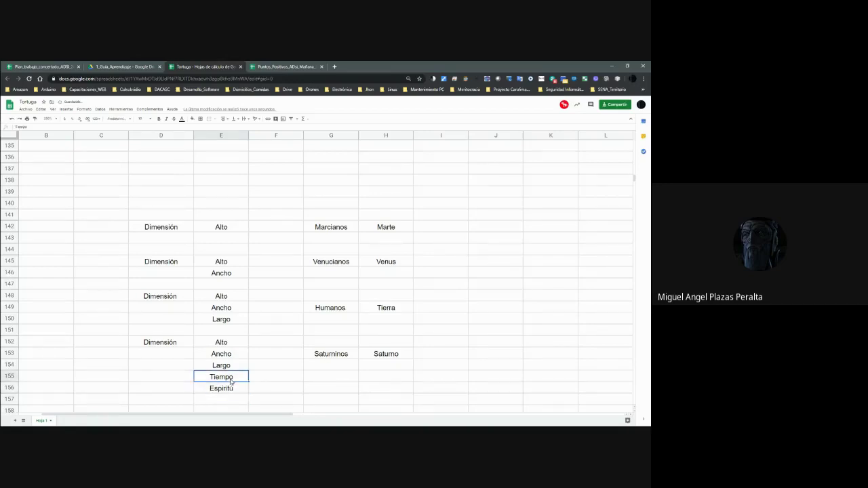
key("Down")
key("Down")
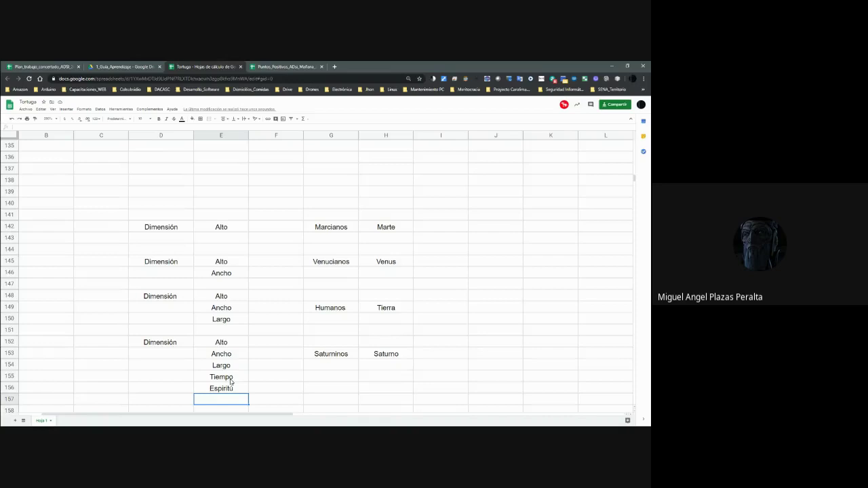
type("xxxxx")
key("Return")
key("Down")
key("Up")
key("Up")
key("Up")
key("Up")
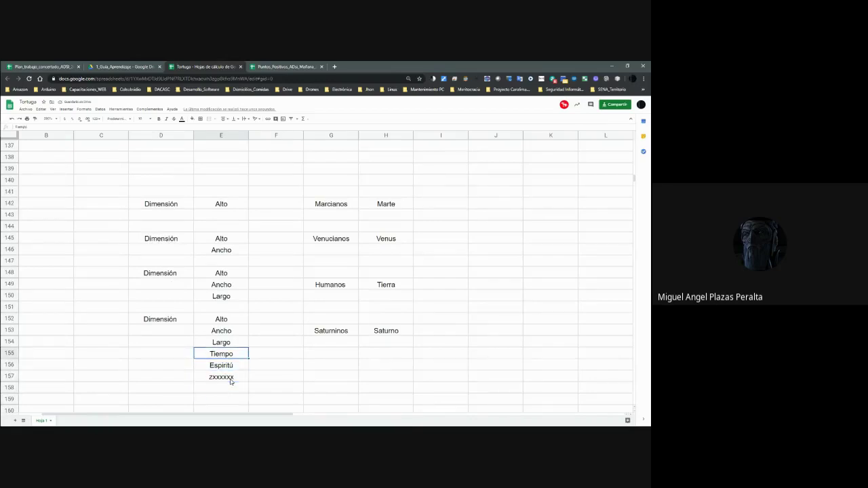
type("4 Ta")
key("BackSpace")
key("BackSpace")
key("BackSpace")
type("ta dimensión")
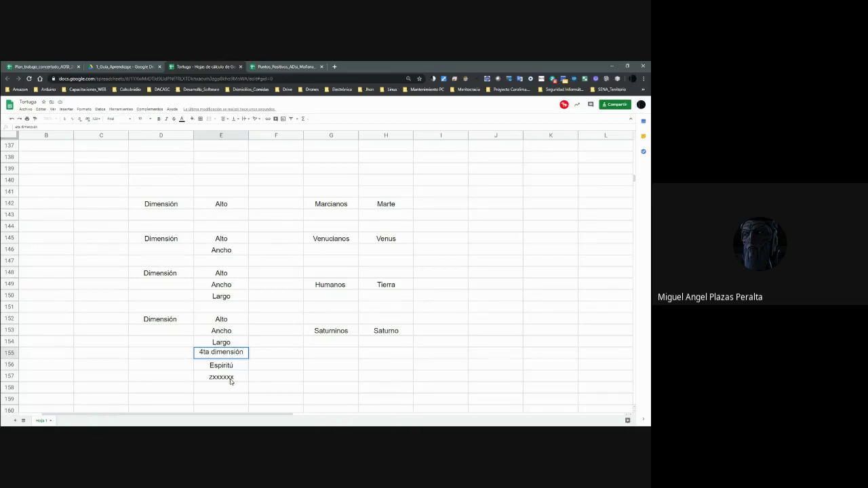
key("Return")
Select the whole Saturno block D152:H155.
key("Down")
key("Down")
key("Up")
key("Up")
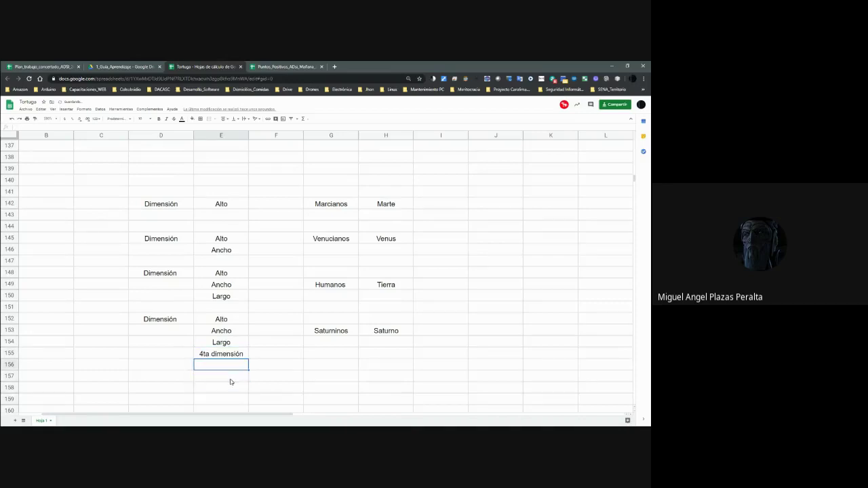
key("Up")
key("Up")
key("Up")
key("Up")
key("Left")
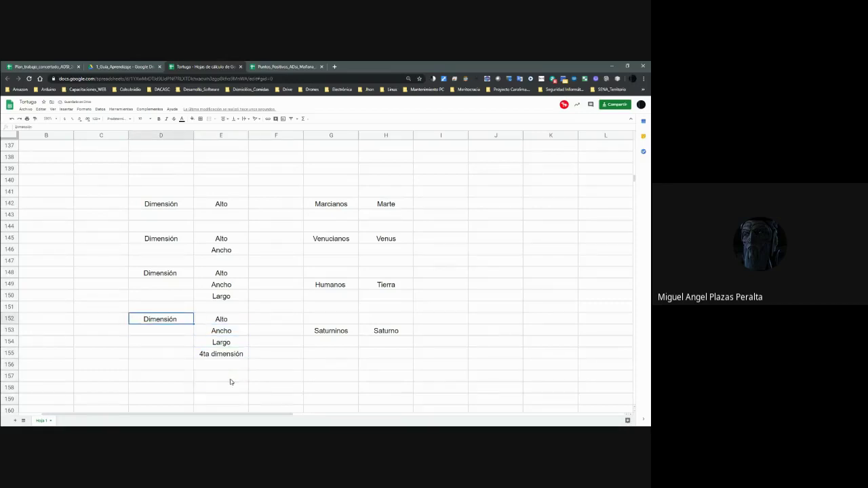
key("shift+Right")
key("shift+Right")
key("shift+Right")
key("shift+Down")
key("shift+Down")
key("shift+Right")
key("shift+Down")
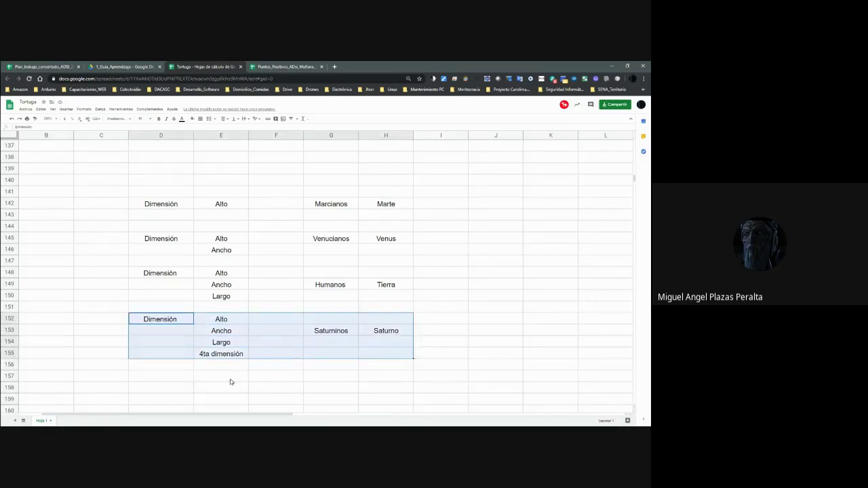
Paste a copy of the Saturno block at D157, clear its names, and enter '5ta Dimensión'.
key("ctrl+c")
key("Down")
key("Down")
key("Down")
key("Down")
key("Down")
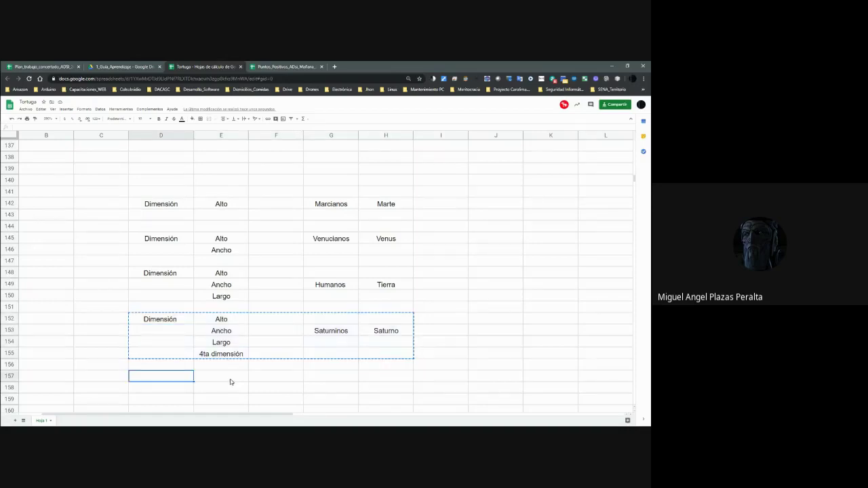
key("ctrl+v")
key("Down")
key("Down")
key("Down")
key("Down")
key("Down")
key("Down")
key("Up")
key("Right")
key("Right")
key("Right")
key("Up")
key("Up")
key("Right")
key("Up")
key("Up")
key("Delete")
key("Left")
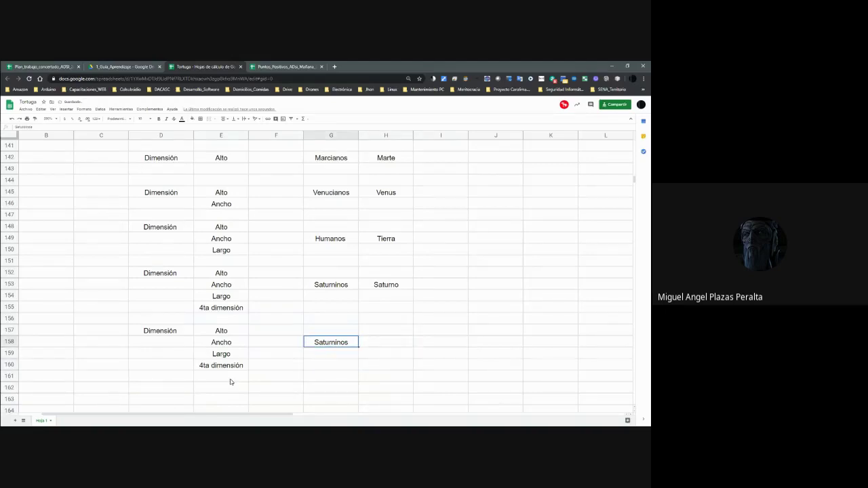
key("Delete")
key("Left")
key("Left")
key("Down")
key("Down")
type("5ta Dimensión")
key("Return")
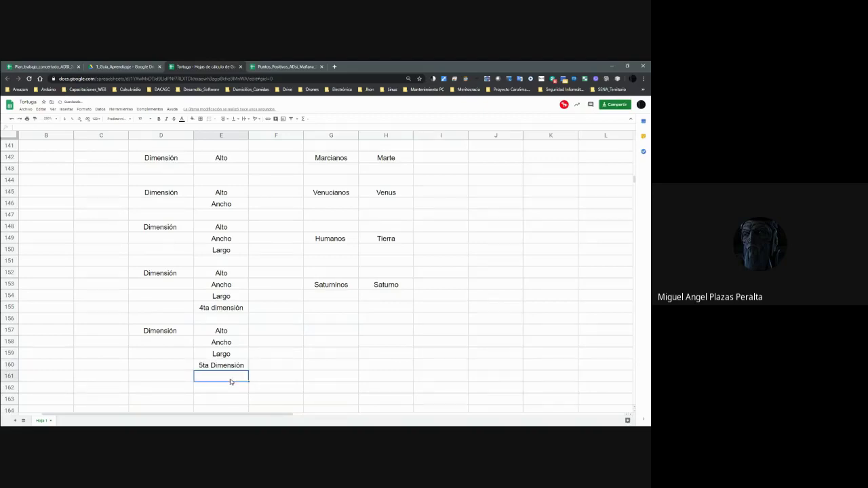
Name the new block's pair Merculianos in G158 and Mercurio in H158.
key("Up")
key("Up")
key("Up")
key("Right")
key("Right")
key("Up")
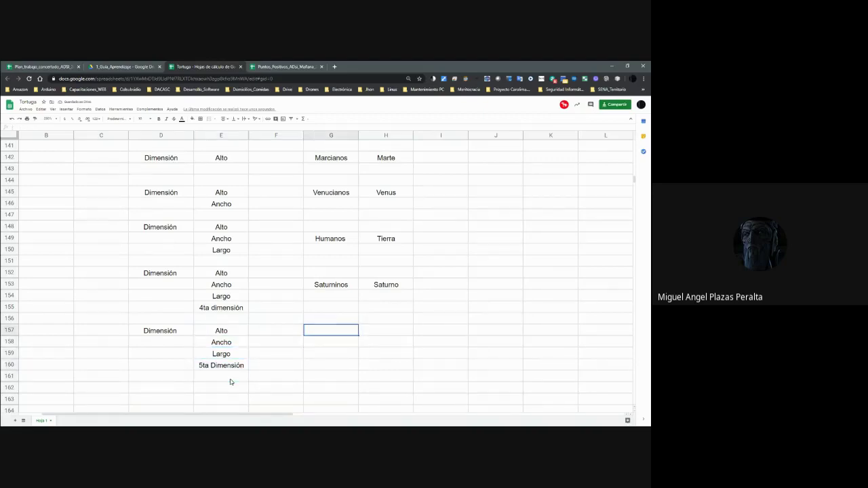
key("Down")
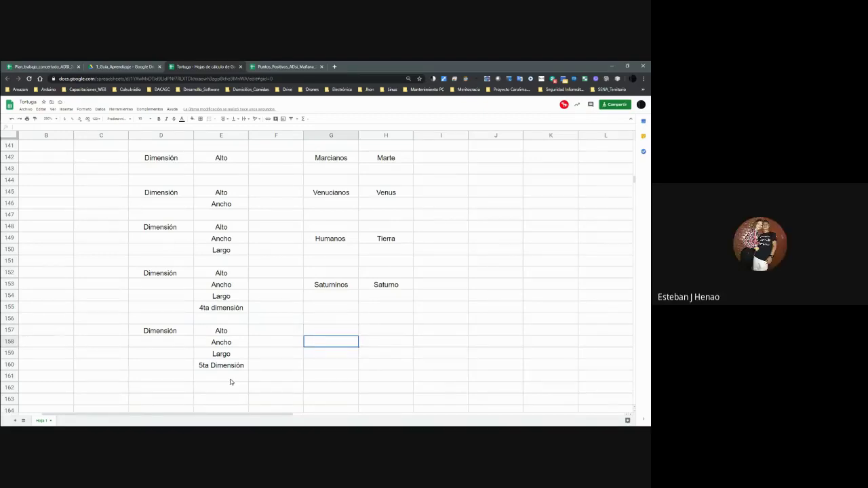
key("Right")
type("Mercurio")
key("Left")
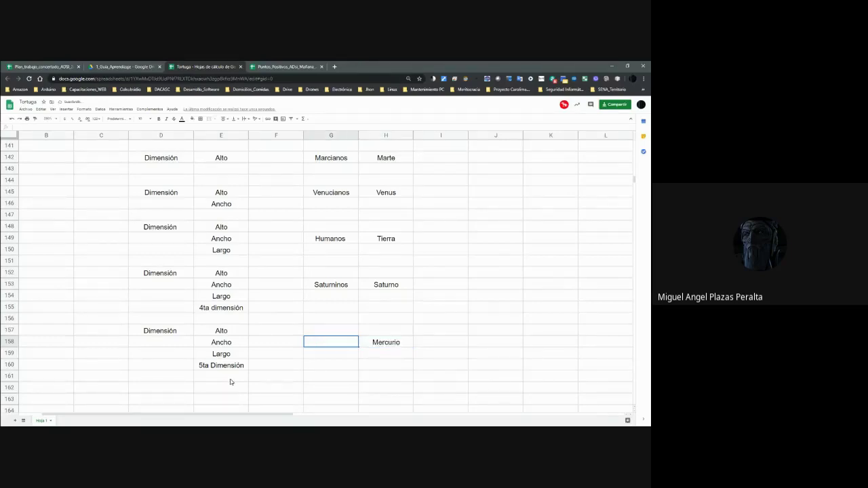
type("Mercu")
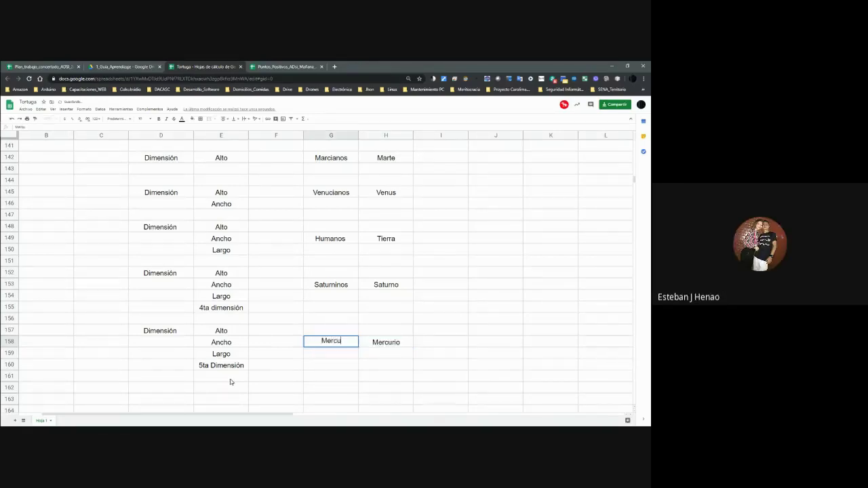
type("r")
key("BackSpace")
type("lianos")
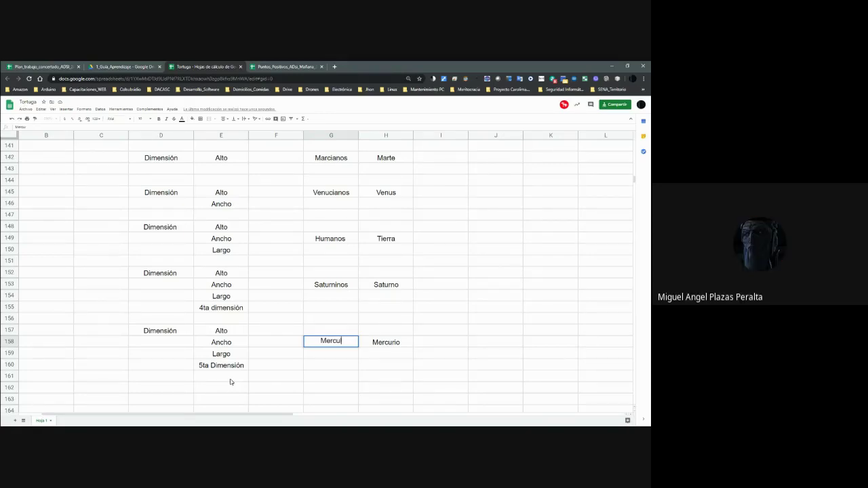
key("Return")
Overwrite the 5ta Dimensión cell with the copied 4ta dimensión label, undoing trial Tiempo entries.
key("Up")
key("Right")
key("Right")
key("Left")
key("Left")
key("Left")
key("Left")
key("Left")
key("Down")
key("Right")
key("Down")
key("Up")
key("Up")
key("Up")
key("Up")
key("Up")
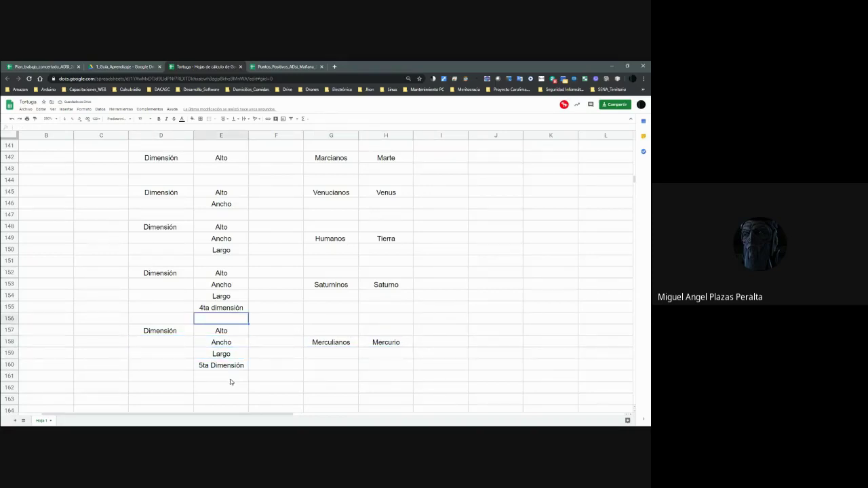
key("ctrl+c")
key("Down")
key("Down")
key("Down")
key("Down")
key("Down")
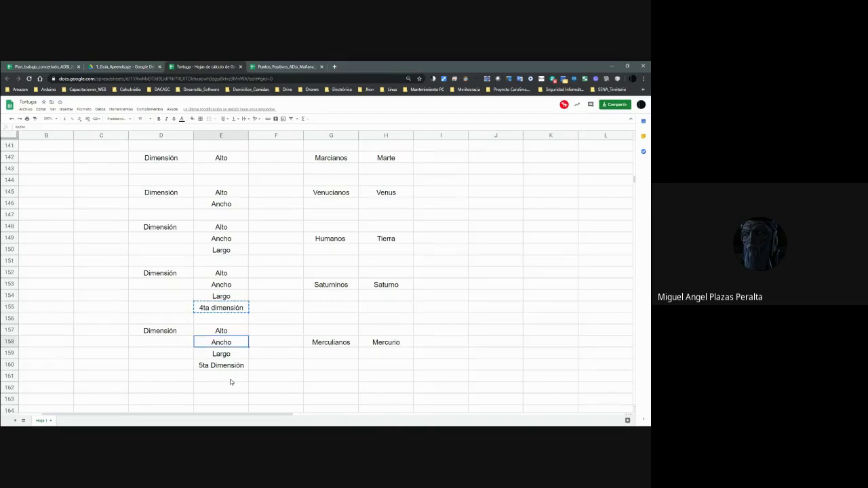
key("ctrl+v")
key("Right")
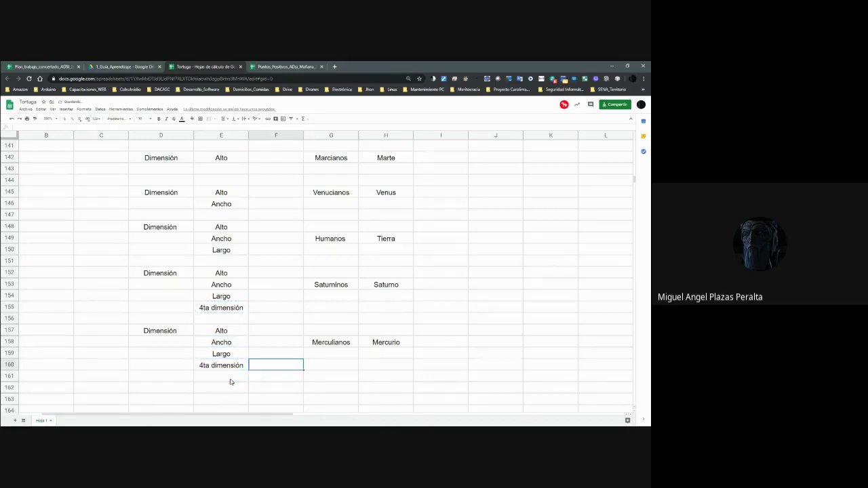
type("Tiempo")
key("Return")
type("Espí")
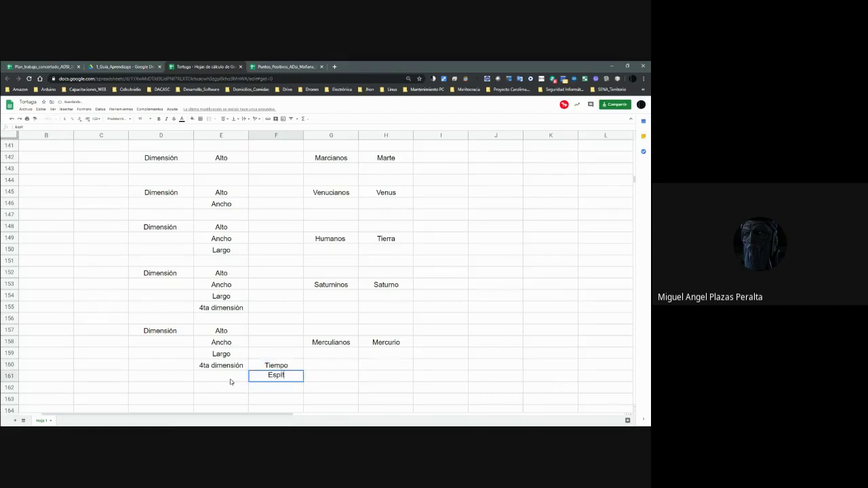
key("ctrl+z")
key("ctrl+z")
key("ctrl+z")
key("ctrl+z")
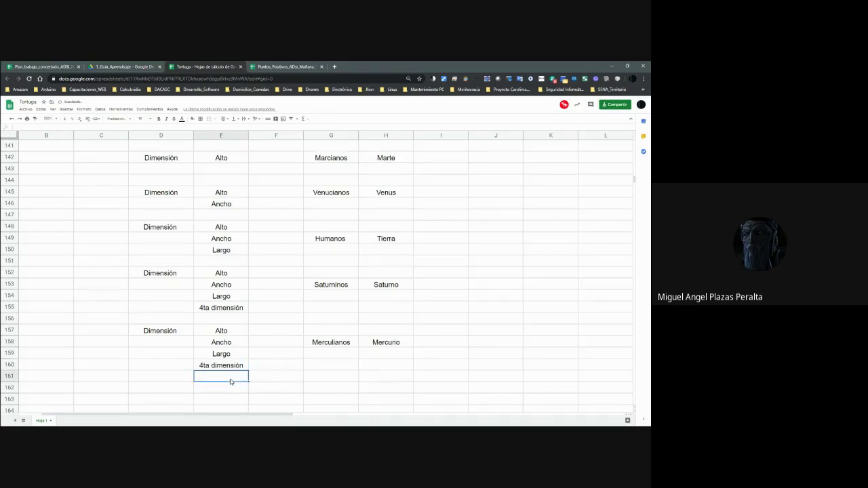
Add '5 Tadimensión' in E161 below 4ta dimensión.
left_click(230, 379)
type("5 tadimensión")
key("Return")
key("Up")
key("Up")
key("Up")
key("Up")
key("Up")
key("Up")
key("Up")
key("Up")
key("Up")
key("Up")
key("Up")
key("Up")
key("Up")
key("Up")
key("Up")
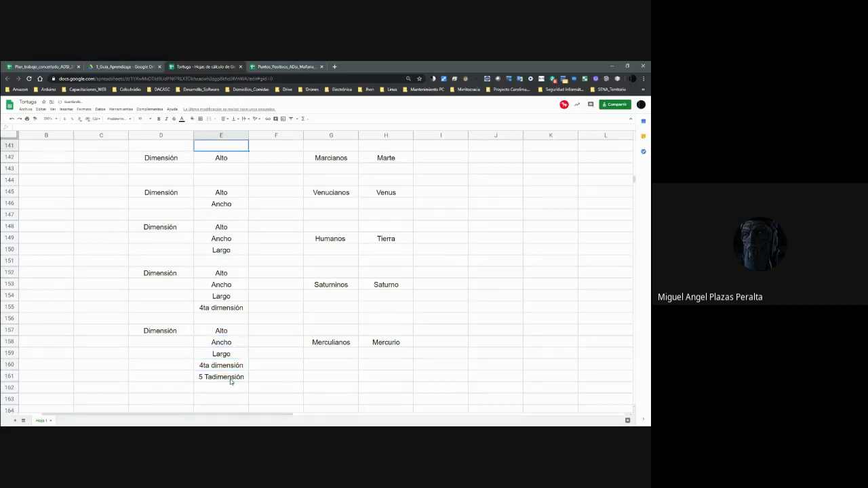
key("Up")
key("Up")
key("Up")
key("Up")
key("Up")
key("Up")
key("Up")
key("Up")
key("Up")
key("Up")
key("Up")
key("Down")
key("Down")
key("Down")
key("Down")
key("Down")
key("Down")
key("Down")
key("Down")
key("Down")
key("Down")
key("Down")
key("Down")
Start the tile grid by entering 'alto' in cells J143, K143 and L143.
key("shift+Down")
key("shift+Down")
key("shift+Right")
key("shift+Right")
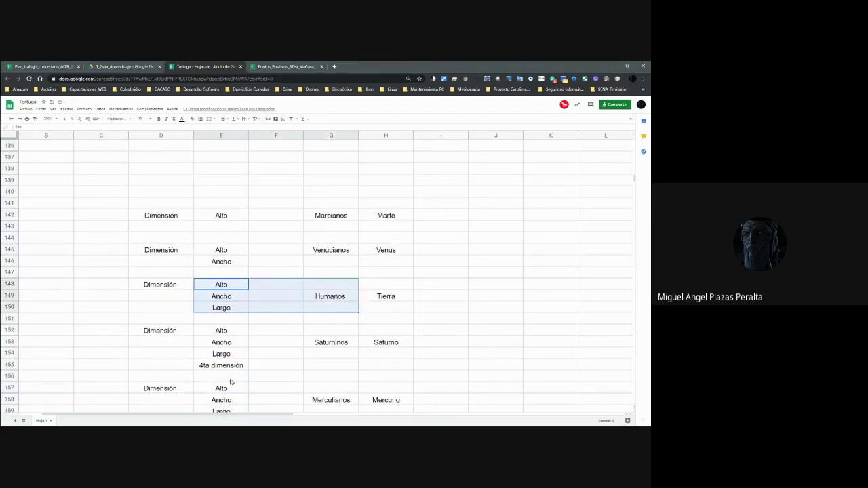
key("Left")
key("Up")
key("Up")
key("Up")
key("Up")
key("Right")
key("Up")
key("Up")
key("Right")
key("Left")
key("Right")
key("Right")
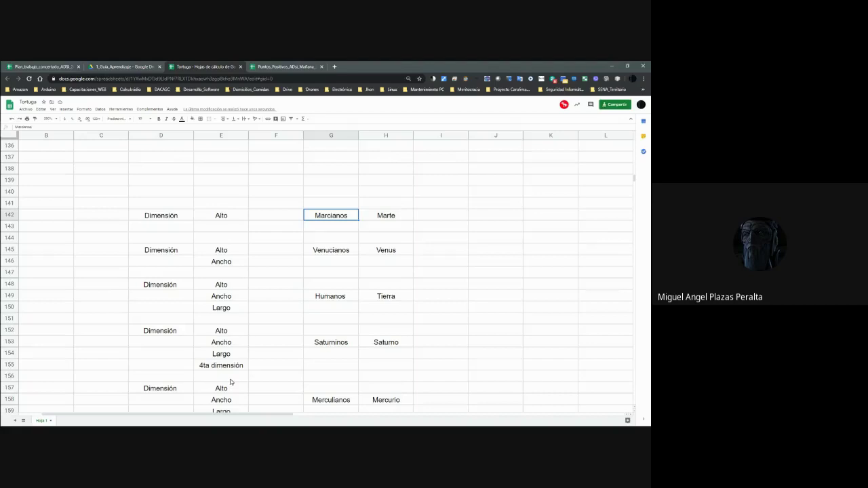
key("Left")
key("Right")
key("Right")
key("Right")
key("Right")
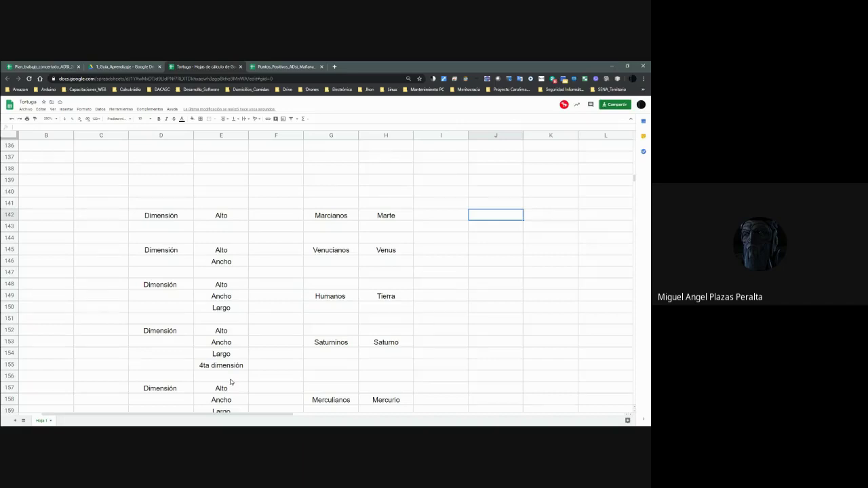
key("Down")
key("Down")
key("Up")
type("alto")
key("Tab")
type("alto")
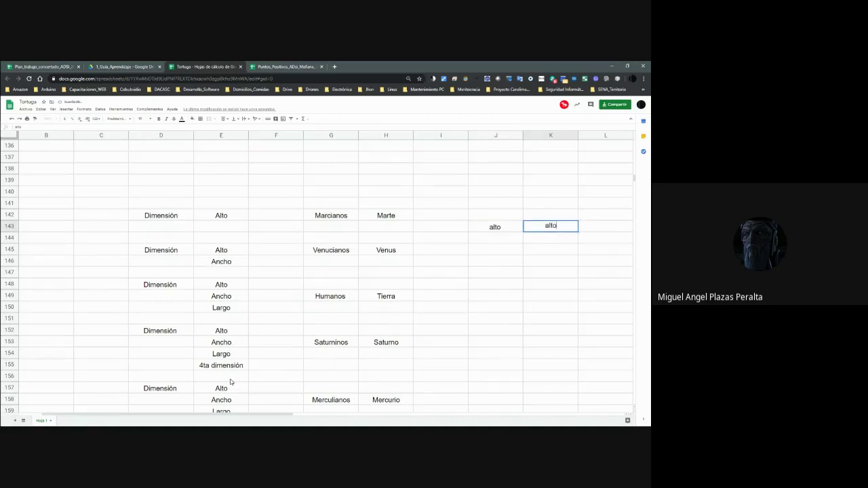
key("Tab")
type("alto")
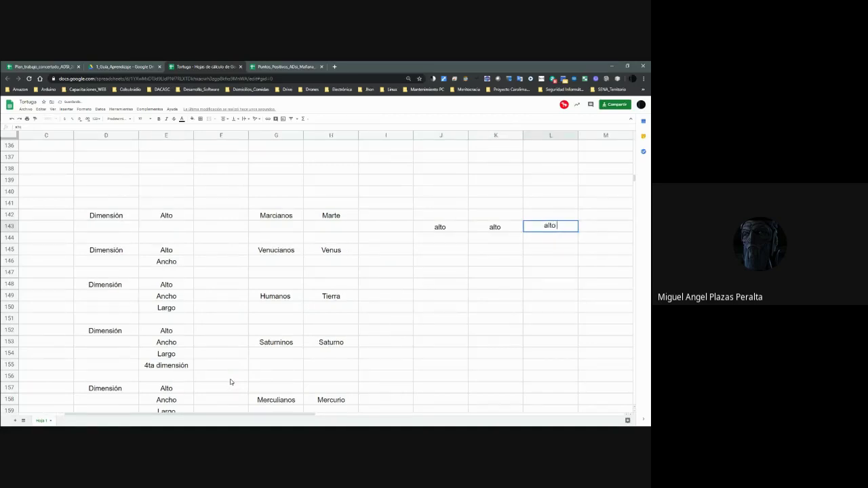
key("Tab")
Continue 'alto' through M143:O143 and enter 'alto' in J145.
type("alto")
key("Tab")
type("alto")
key("Tab")
type("alto")
key("Left")
key("Left")
key("Left")
key("Left")
key("Left")
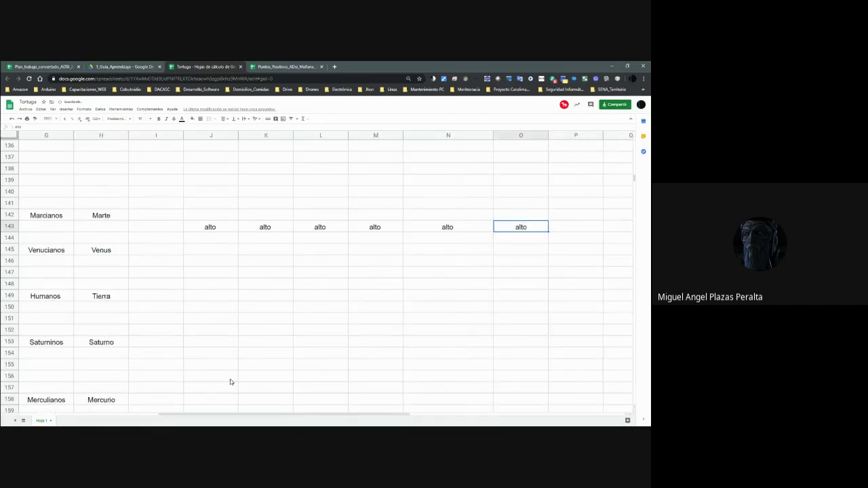
key("Right")
key("Right")
key("Right")
key("Right")
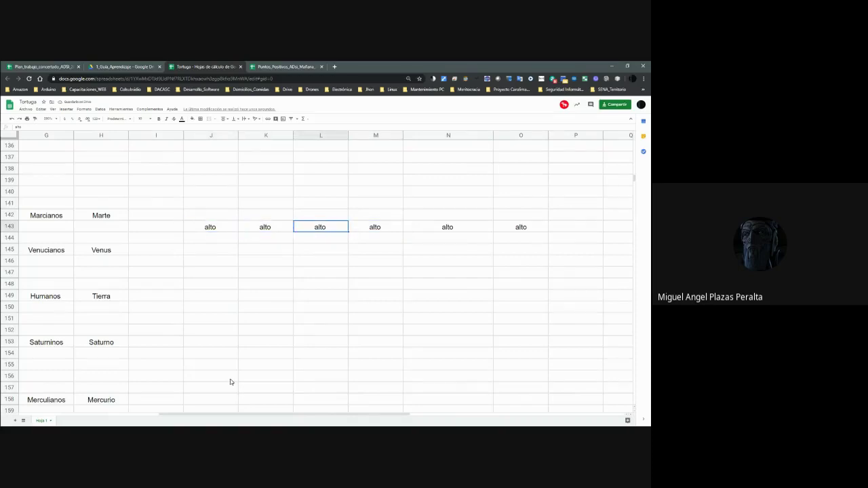
key("Left")
key("Left")
key("Left")
key("Left")
key("Left")
key("Left")
key("Left")
key("Left")
key("Left")
key("Left")
key("Left")
key("Left")
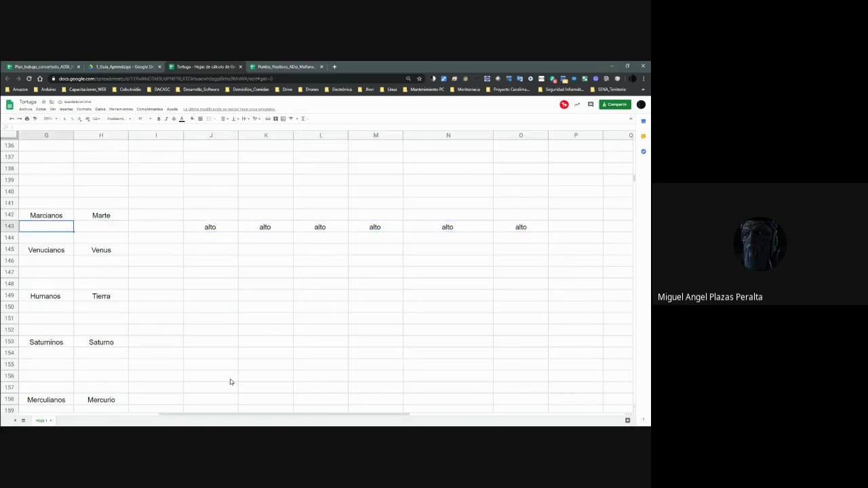
key("Right")
key("Right")
key("Right")
key("Right")
key("Right")
key("Right")
key("Right")
key("Right")
key("Right")
key("Right")
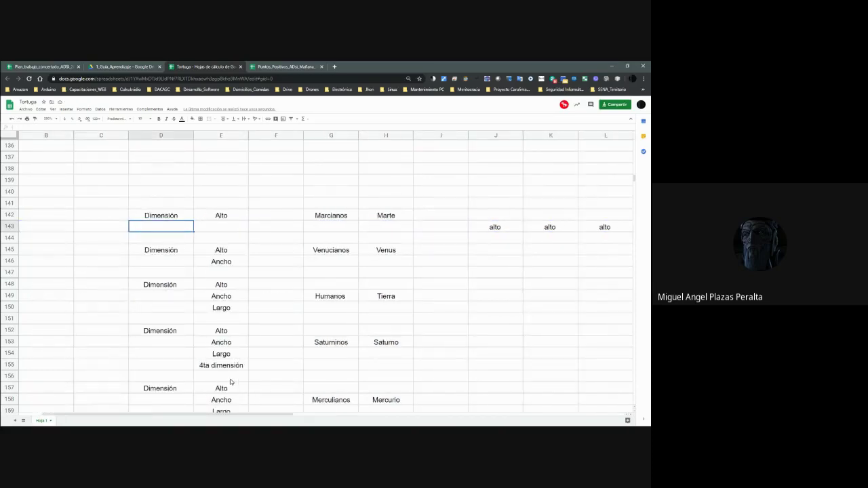
key("Down")
key("Down")
key("Left")
key("Left")
type("alto")
Paste 'alto' into K145 and delete the stray copy in Z145.
key("Up")
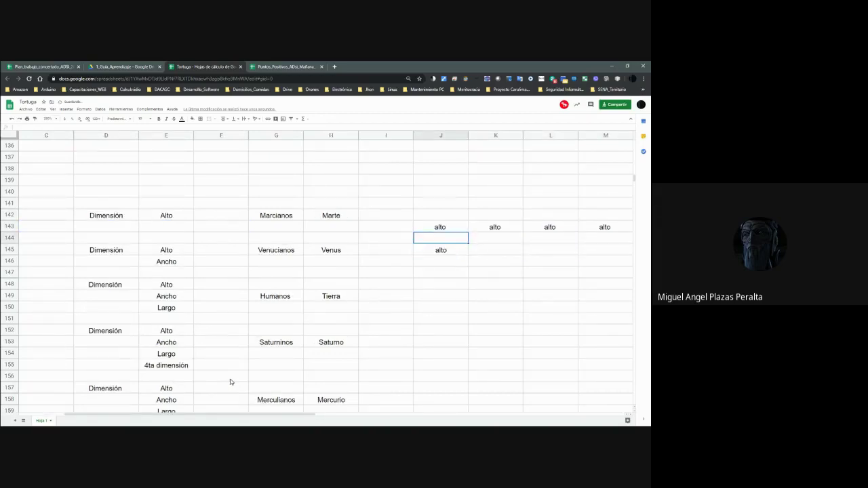
key("Up")
key("Down")
key("Down")
key("ctrl+v")
key("Right")
key("ctrl+v")
key("ctrl+Right")
key("ctrl+v")
key("Delete")
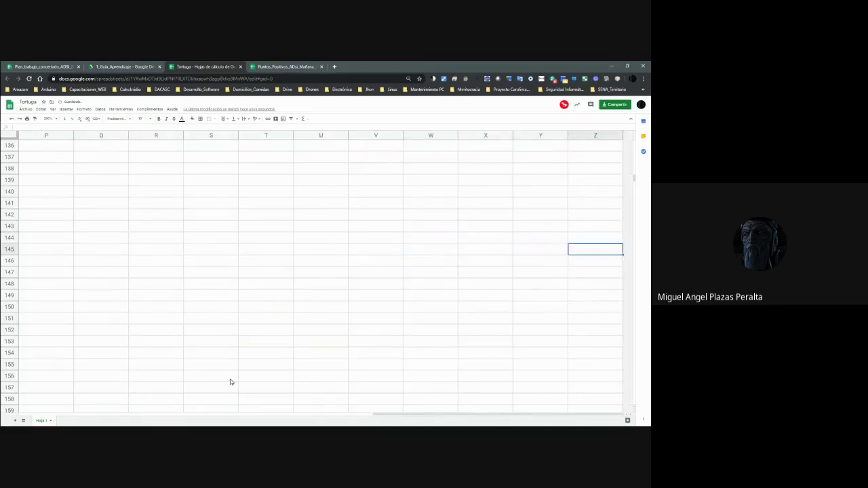
key("ctrl+Left")
key("Delete")
Paste 'alto' along row 145 into L145 and M145, discarding a stray 'v'.
key("Up")
key("Up")
key("Left")
key("Left")
key("Left")
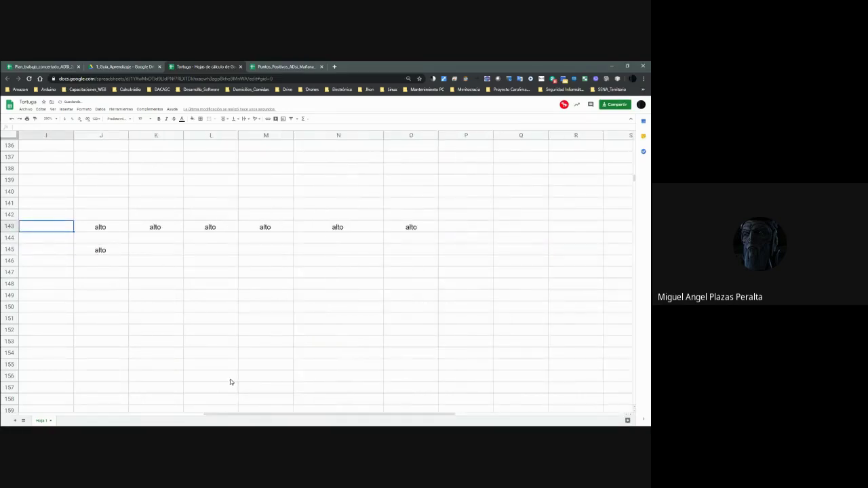
key("Down")
key("Right")
key("Right")
key("Down")
key("Right")
key("ctrl+v")
key("Right")
key("ctrl+v")
key("Right")
key("ctrl+v")
Enter 'Ancho' in J146 and finish pasting 'alto' into N145 and O145.
key("Right")
key("ctrl+v")
key("Right")
type("v")
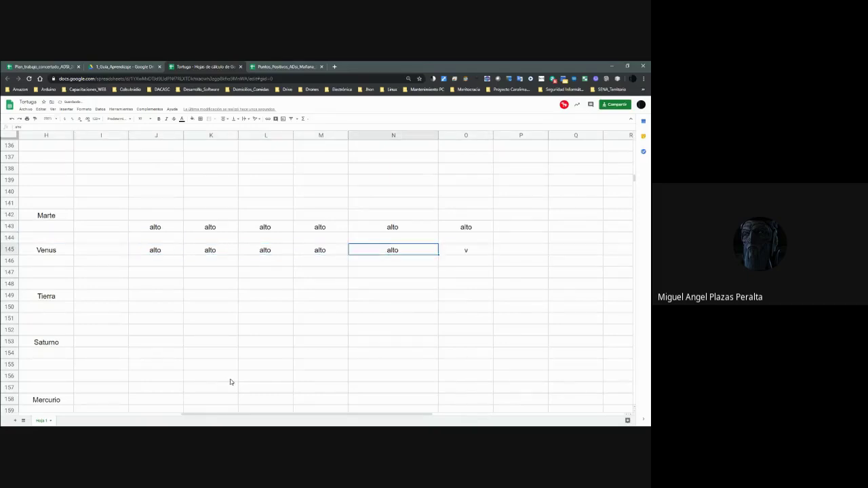
key("Escape")
key("ctrl+v")
key("Down")
key("Left")
key("Left")
key("Left")
key("Left")
key("Left")
type("Ancho")
key("Return")
key("Up")
key("Right")
Paste 'Ancho' along row 146, undoing the stray copy in Z146.
key("ctrl+v")
key("Right")
key("ctrl+v")
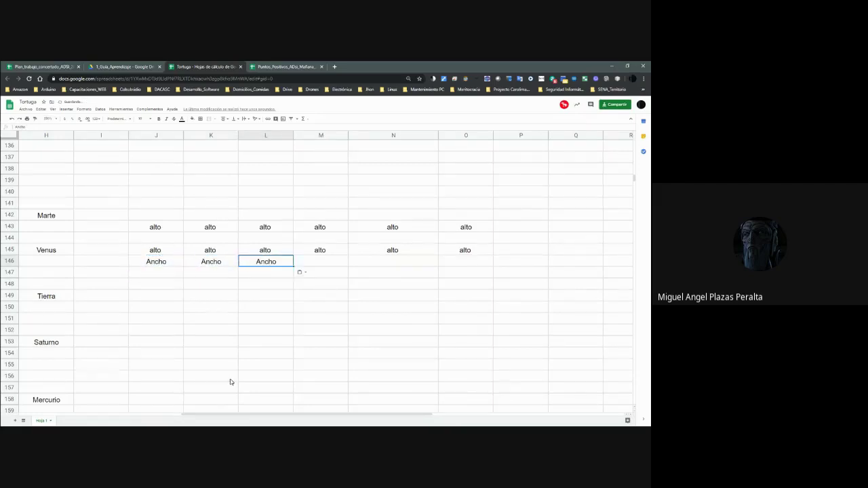
key("ctrl+Right")
type("Ancho")
key("ctrl+z")
key("ctrl+Left")
key("ctrl+Left")
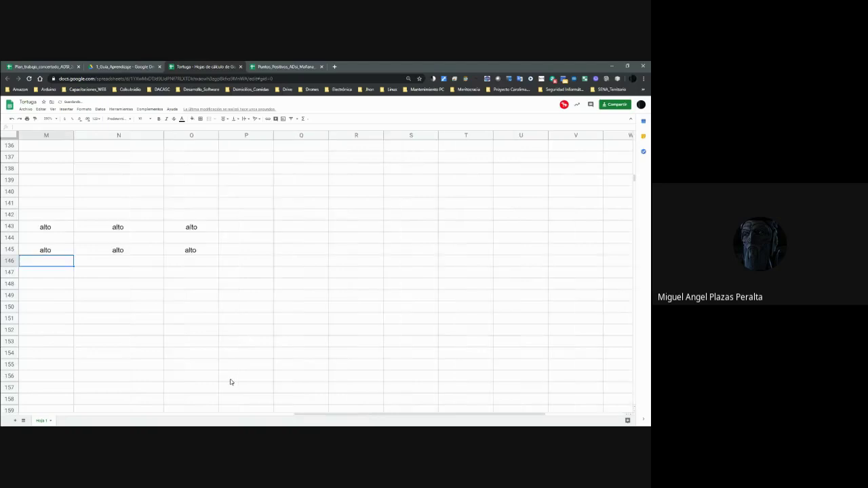
Paste 'Ancho' into M146, N146 and O146, then return to J146.
key("Right")
key("Right")
key("Right")
type("Ancho")
key("Right")
key("ctrl+v")
key("Right")
key("ctrl+v")
key("Left")
key("Up")
key("Left")
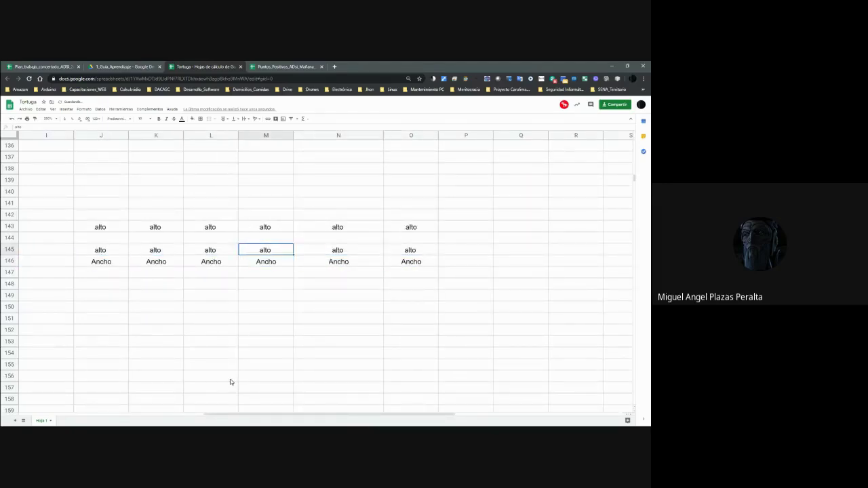
key("Left")
key("Left")
key("Left")
key("Left")
key("Left")
key("Left")
key("Left")
key("Right")
key("Right")
key("Right")
key("Right")
key("Down")
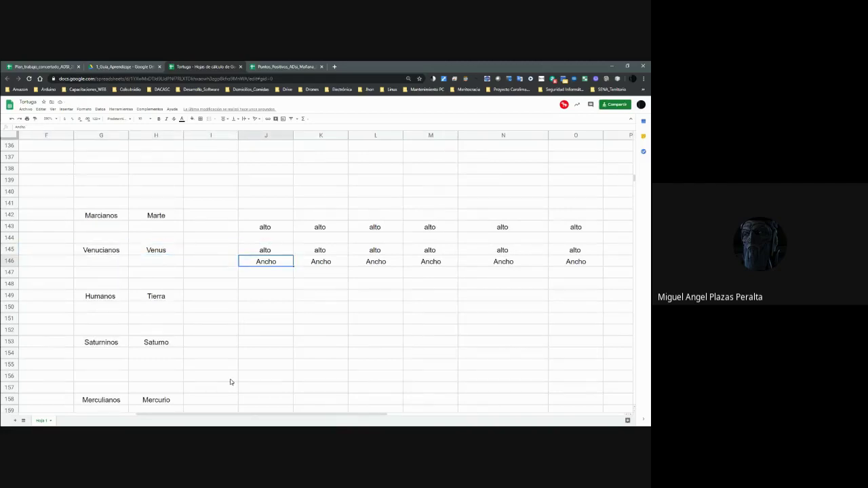
key("Right")
key("Left")
Apply red from the Fill color palette to J146 and then to N145.
left_click(192, 119)
left_click(200, 142)
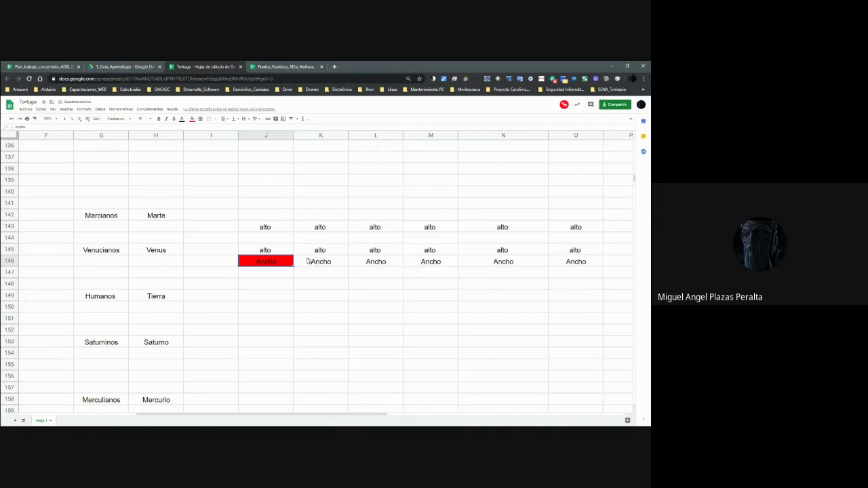
left_click(506, 252)
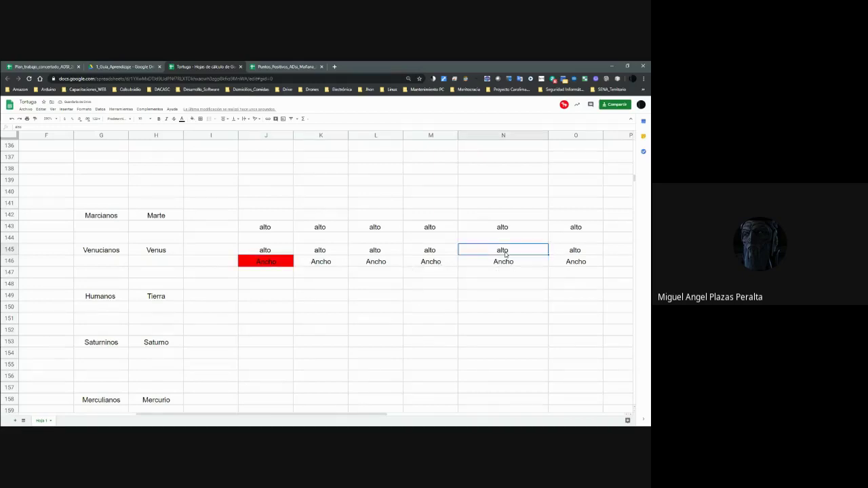
left_click(193, 120)
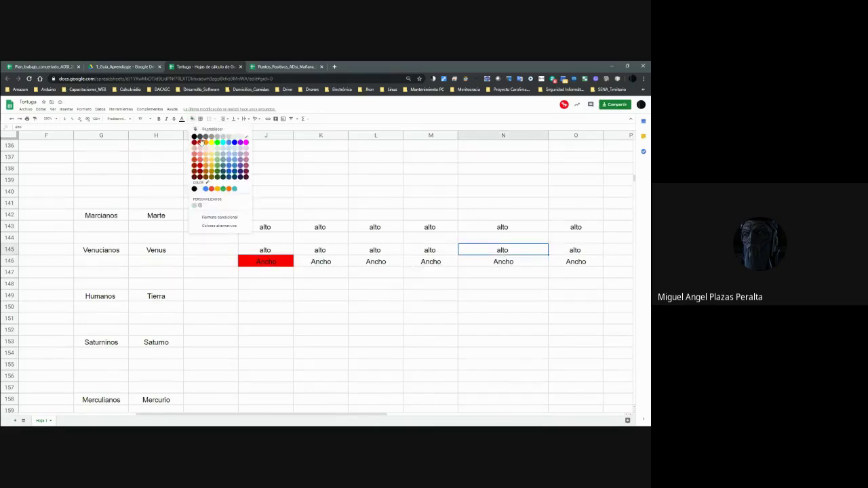
left_click(200, 144)
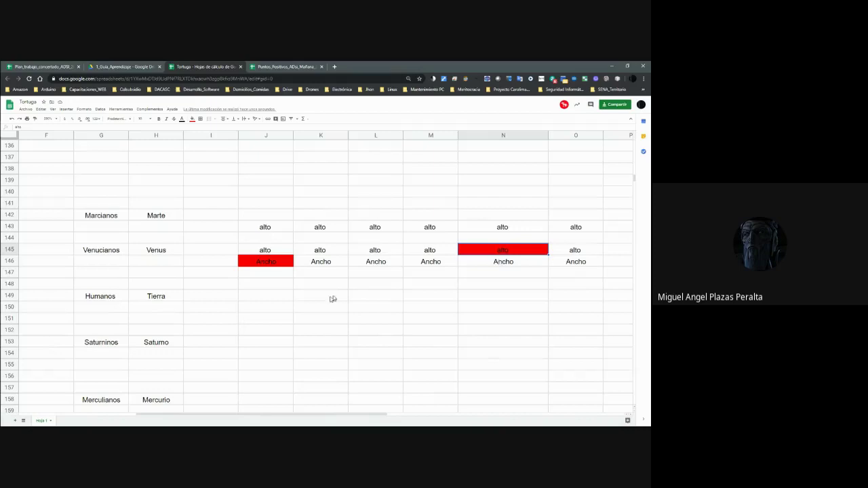
left_click(261, 300)
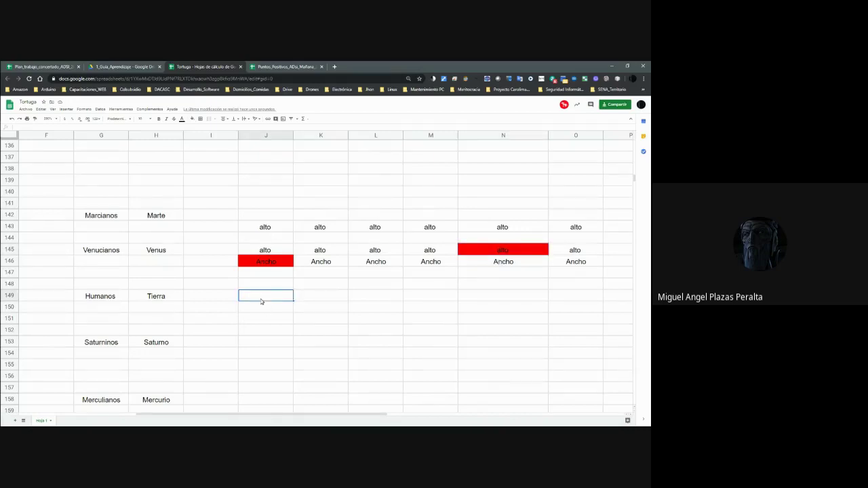
Search DuckDuckGo for 'google maps' in a new tab, correcting the 'mpas' typo.
left_click(335, 66)
type("google mpas")
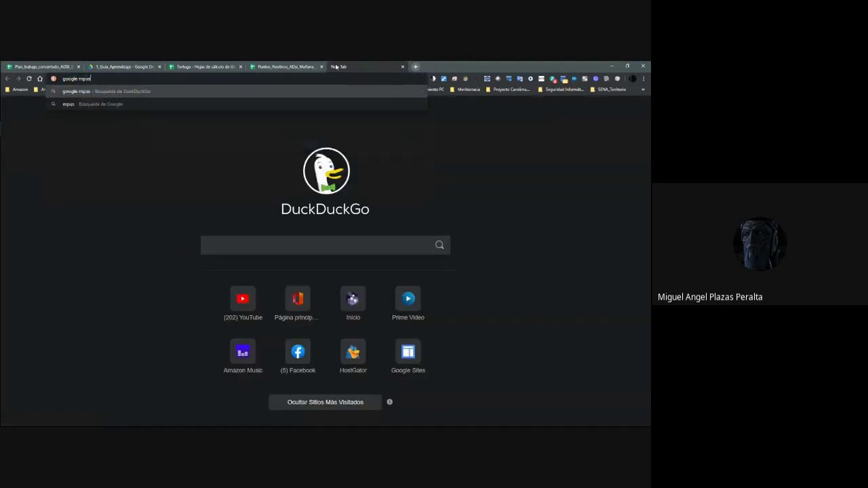
key("Return")
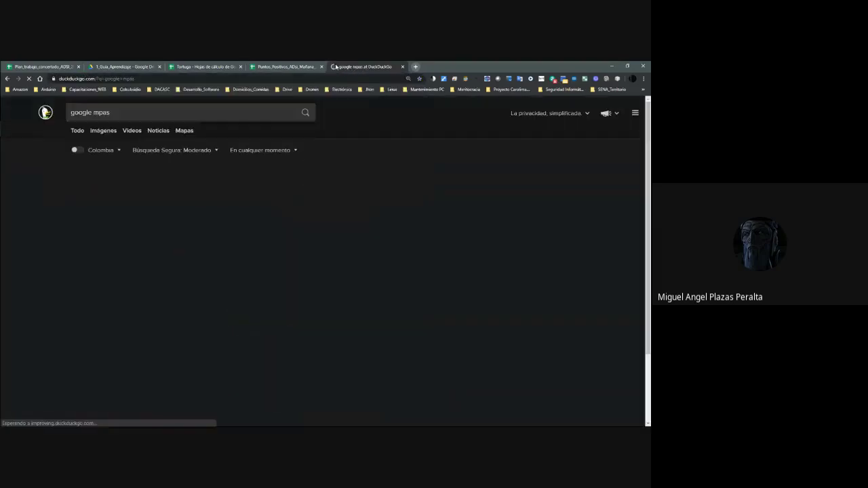
type("google mpa")
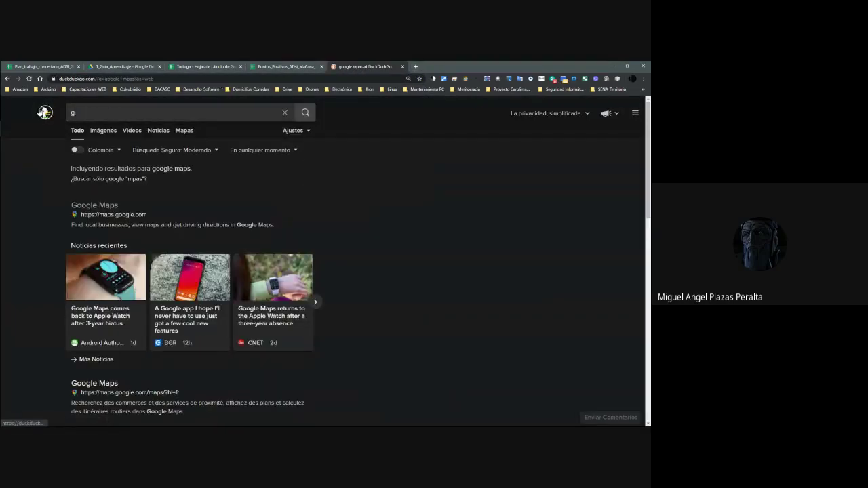
key("BackSpace")
key("BackSpace")
type("aps")
key("Return")
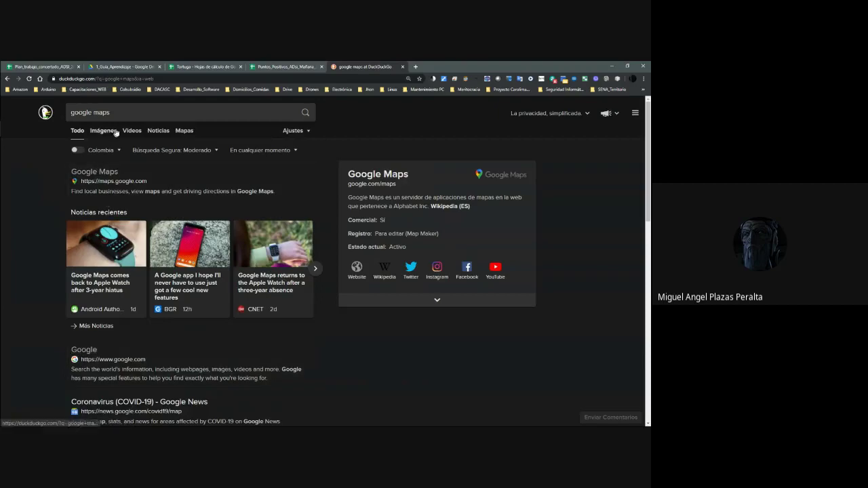
Open the maps.google.com result from the search listings.
scroll(129, 196, "down", 2)
scroll(119, 224, "down", 5)
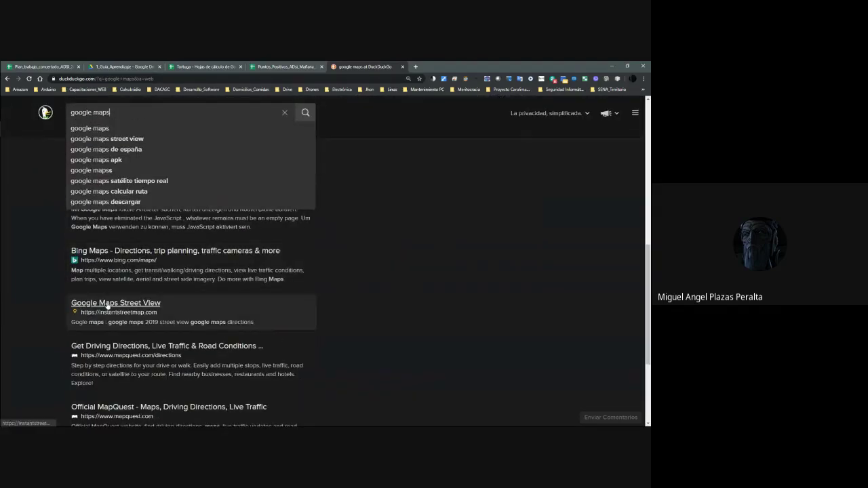
scroll(107, 305, "down", 2)
scroll(370, 171, "up", 8)
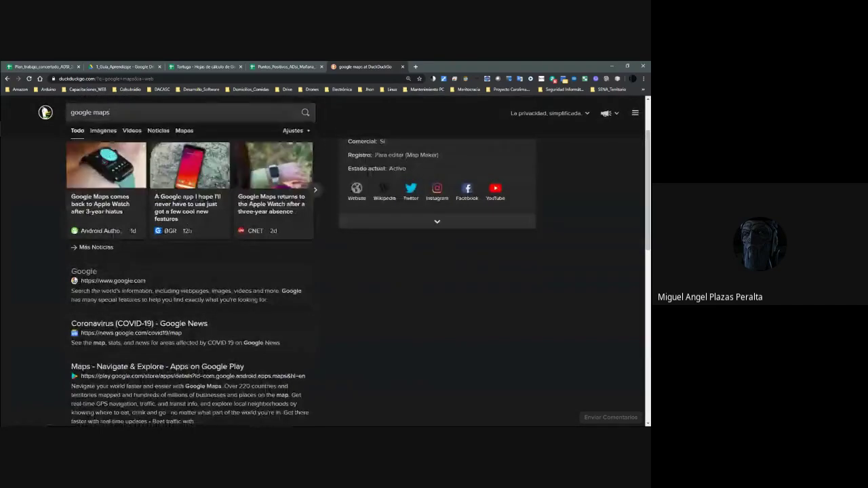
scroll(94, 270, "up", 2)
left_click(129, 113)
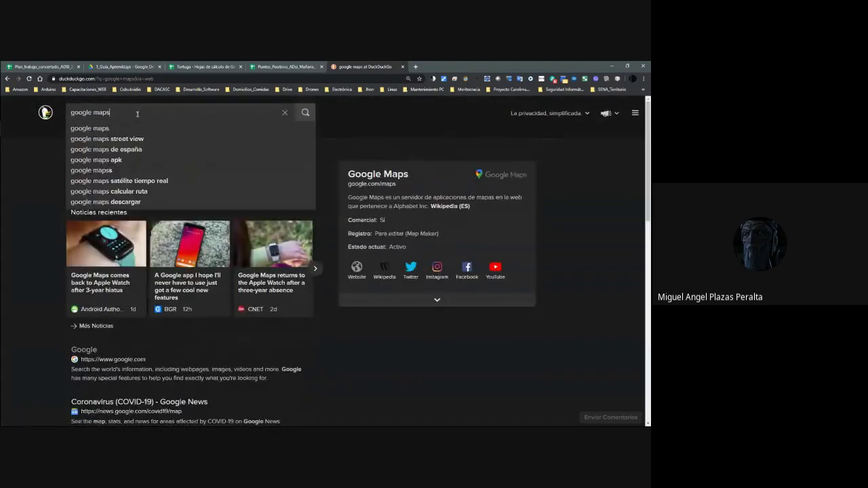
left_click(103, 135)
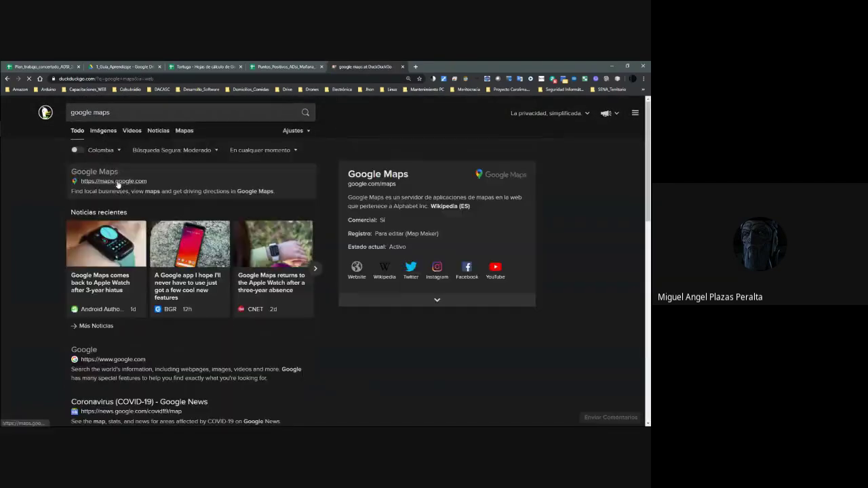
left_click(96, 171)
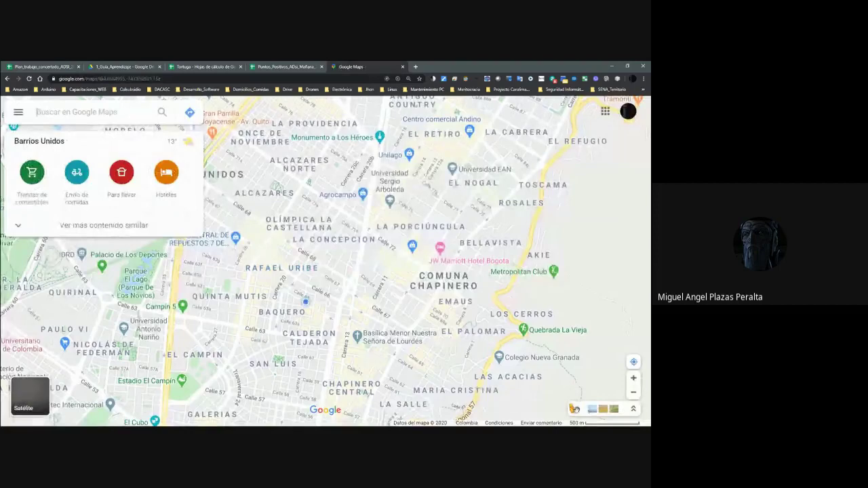
Drop Pegman onto Calle 63a and look around the corner buildings in Street View.
left_click_drag(574, 409, 343, 346)
left_click_drag(286, 294, 287, 294)
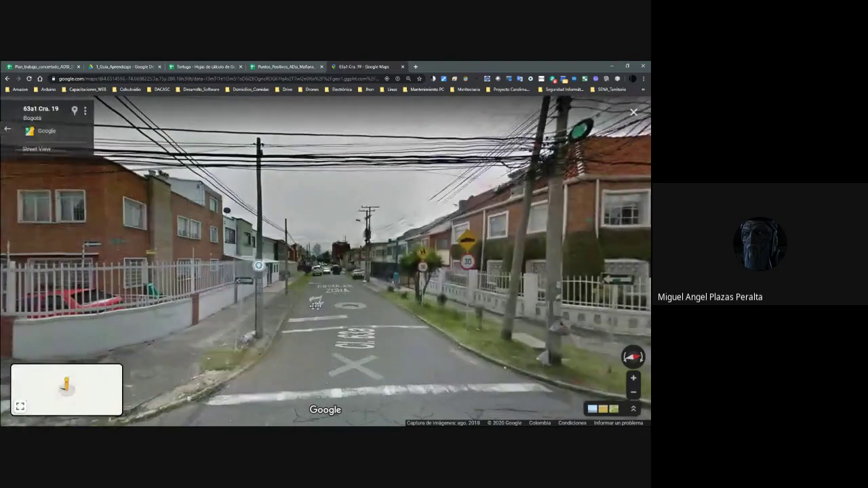
left_click_drag(316, 305, 428, 300)
left_click(429, 300)
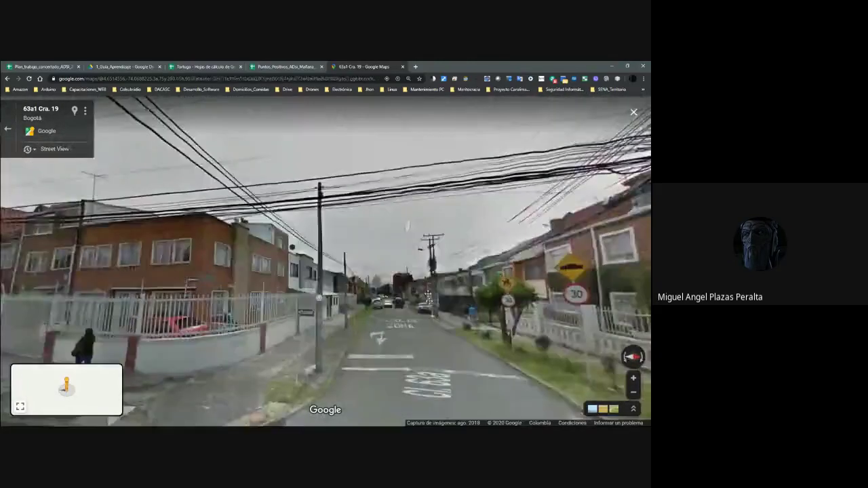
left_click_drag(405, 210, 477, 189)
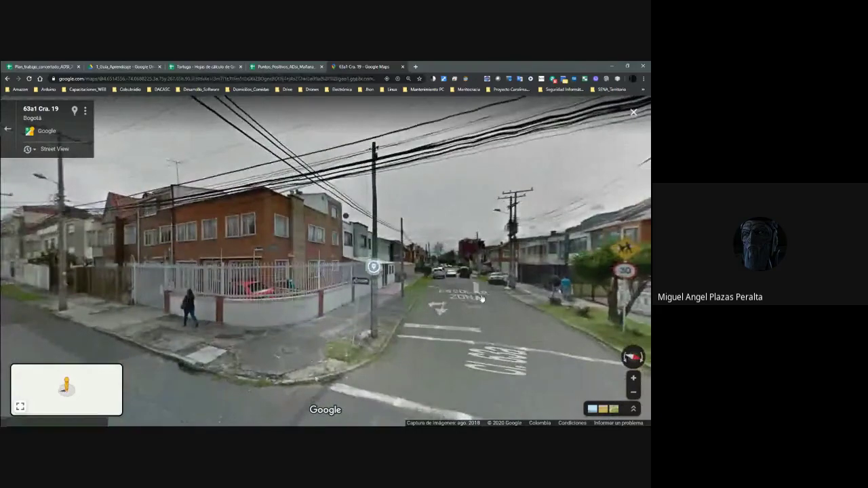
left_click_drag(441, 300, 479, 203)
left_click_drag(418, 320, 453, 328)
left_click_drag(461, 169, 440, 293)
Walk along Cra. 19 past the church and brick corner building, viewing the surroundings.
left_click(437, 297)
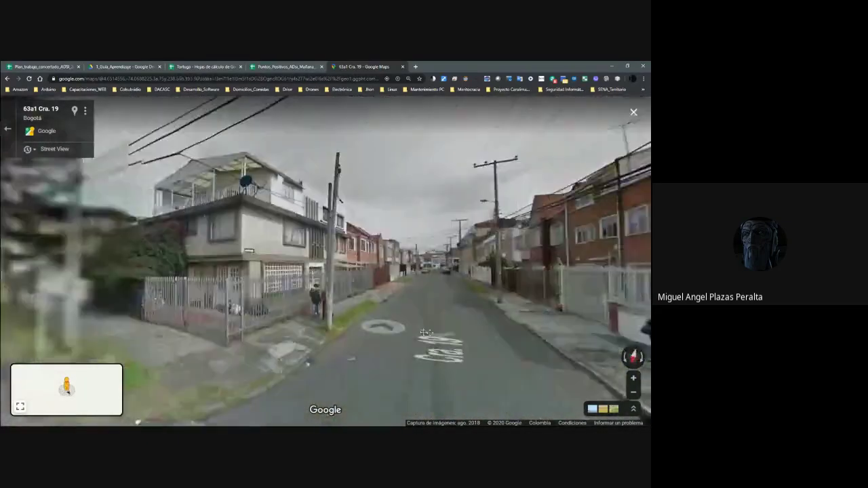
left_click(425, 332)
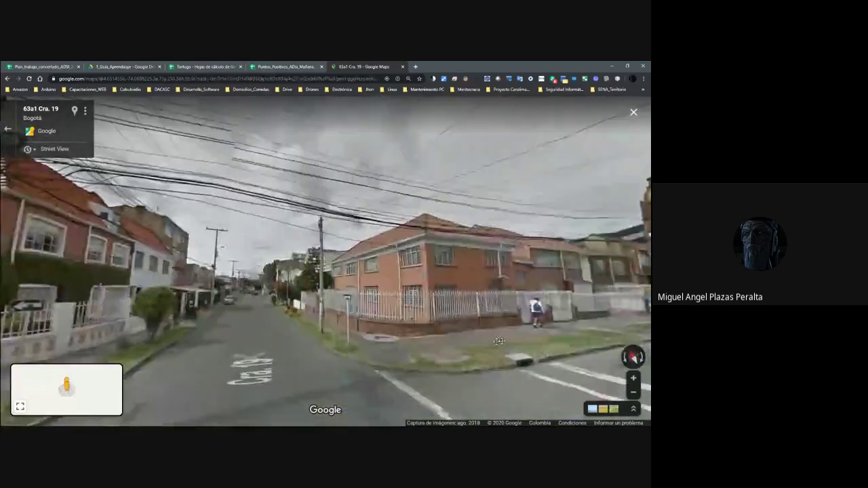
left_click(498, 341)
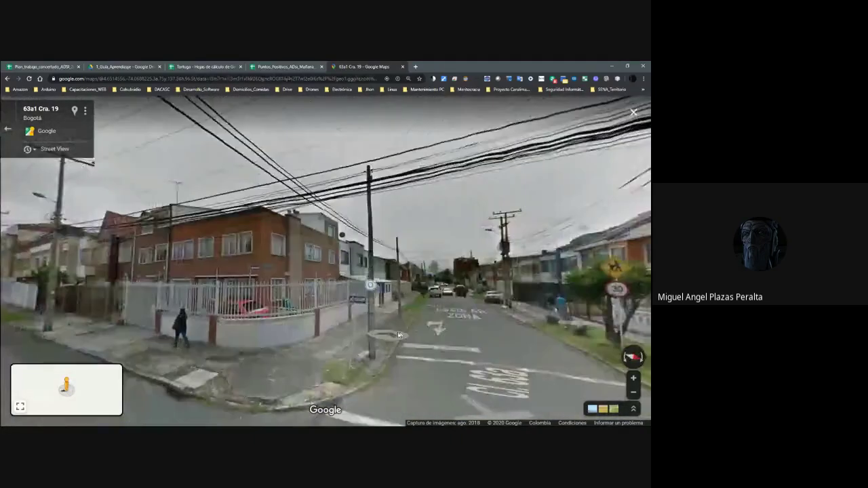
left_click(399, 335)
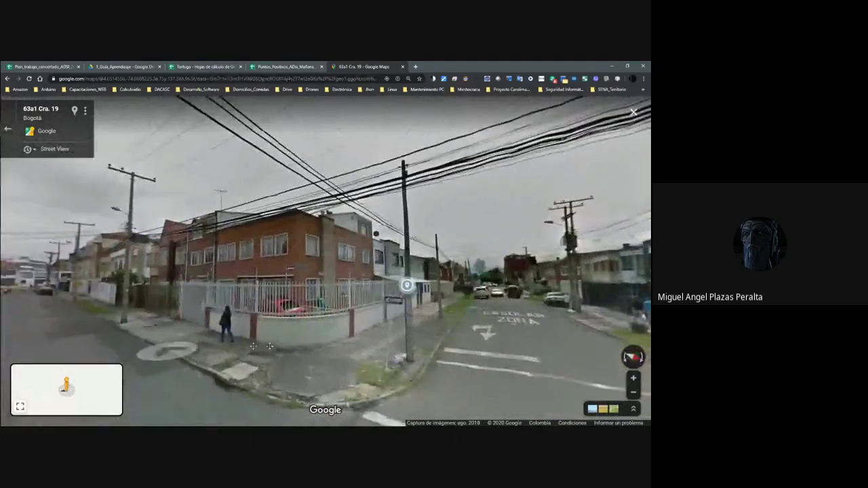
left_click(271, 356)
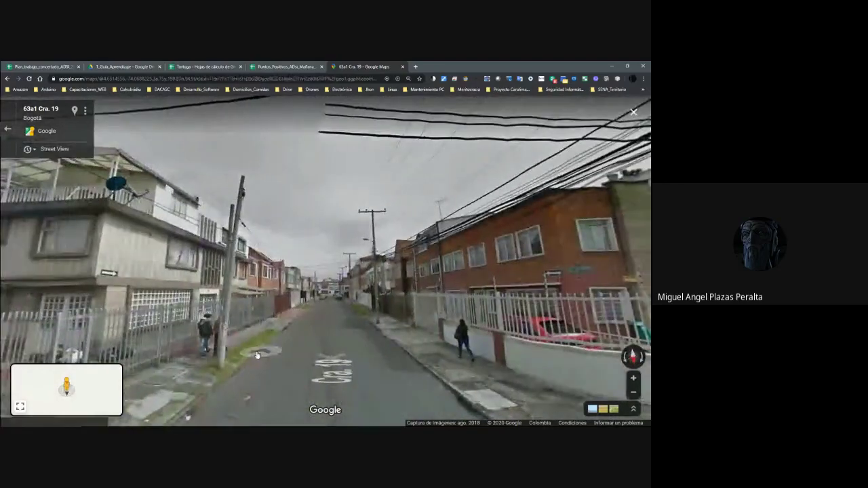
left_click_drag(271, 357, 345, 331)
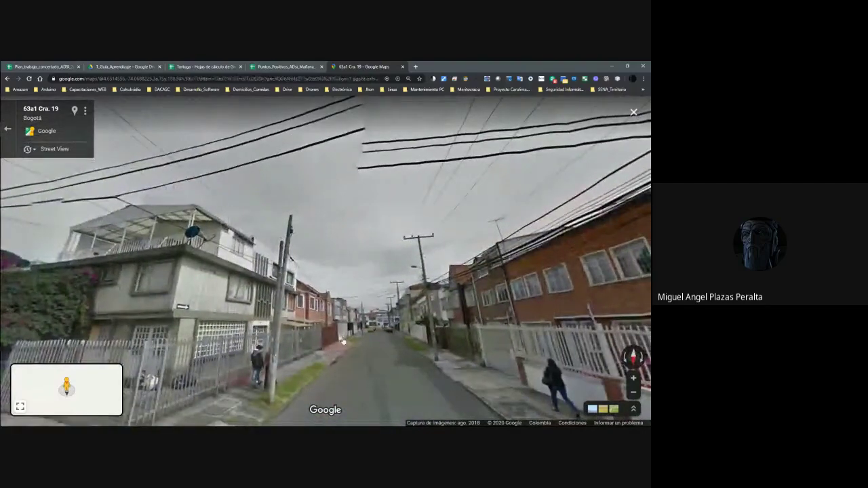
left_click_drag(342, 365, 341, 334)
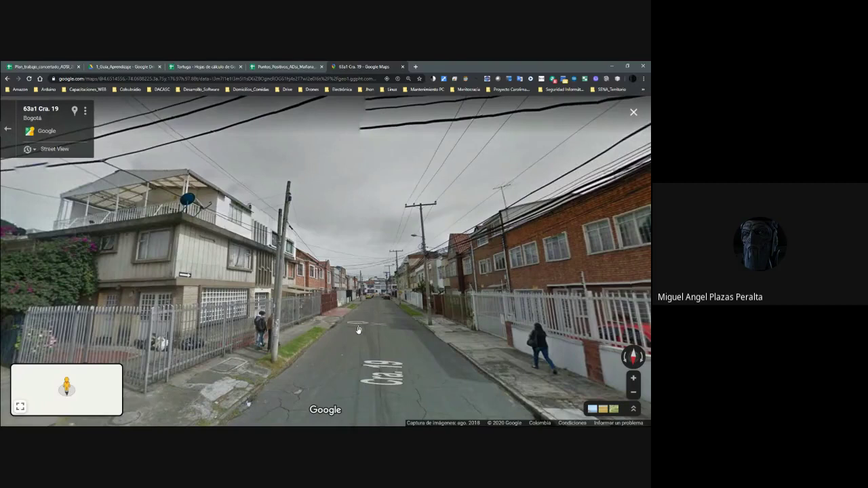
left_click(359, 358)
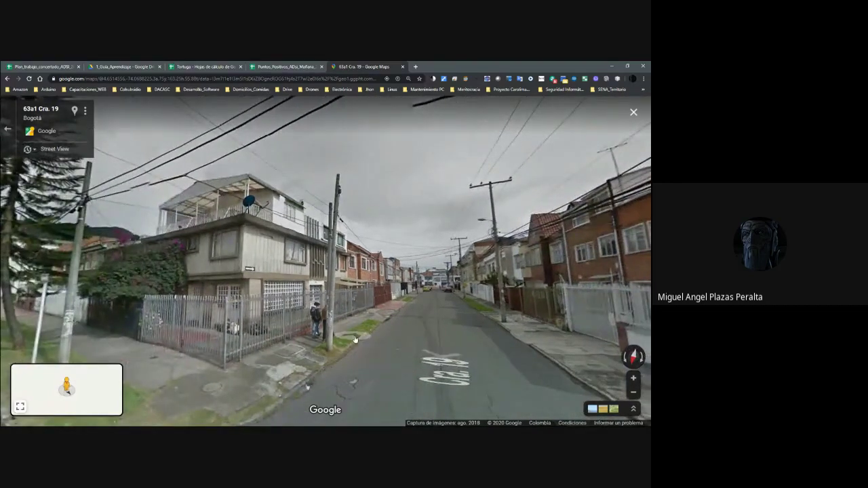
left_click(300, 80)
Copy Venus's alto and Ancho rows (J145:O146) into J149 beside Tierra.
key("ctrl+3")
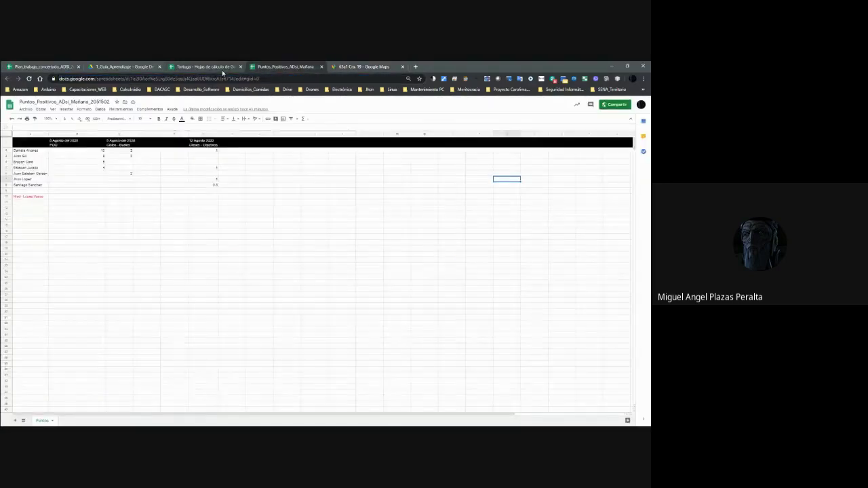
left_click(264, 237)
left_click(274, 252)
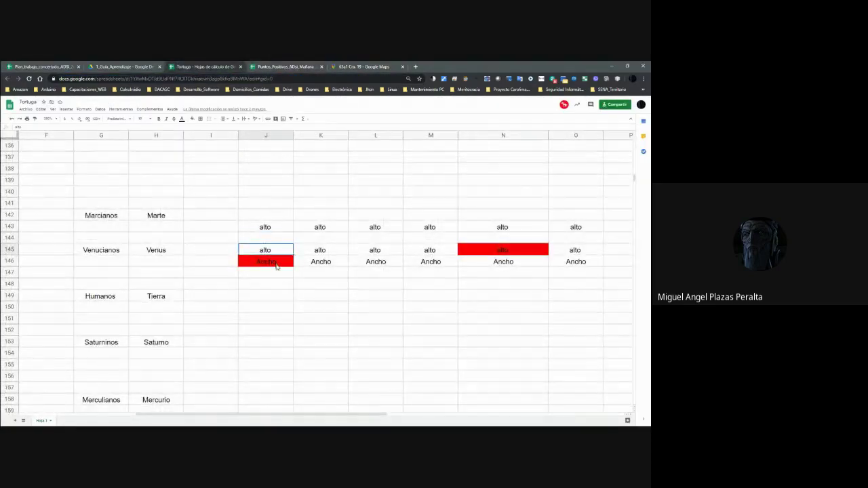
left_click(278, 284)
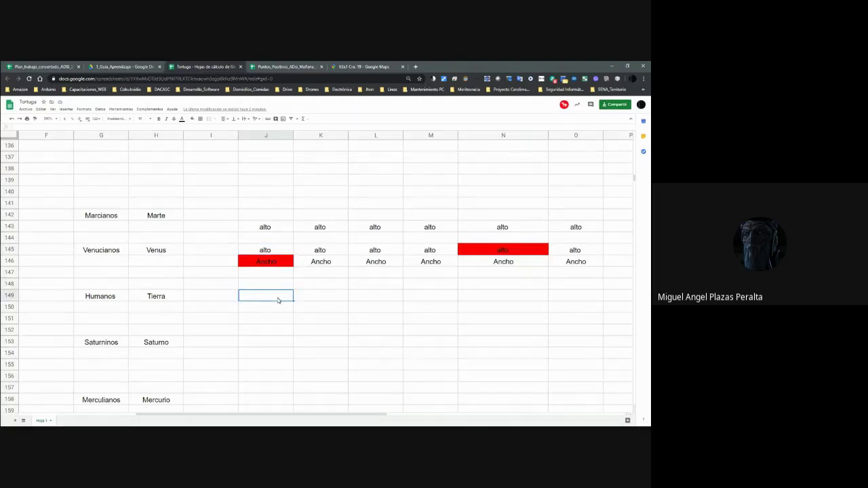
left_click(270, 250)
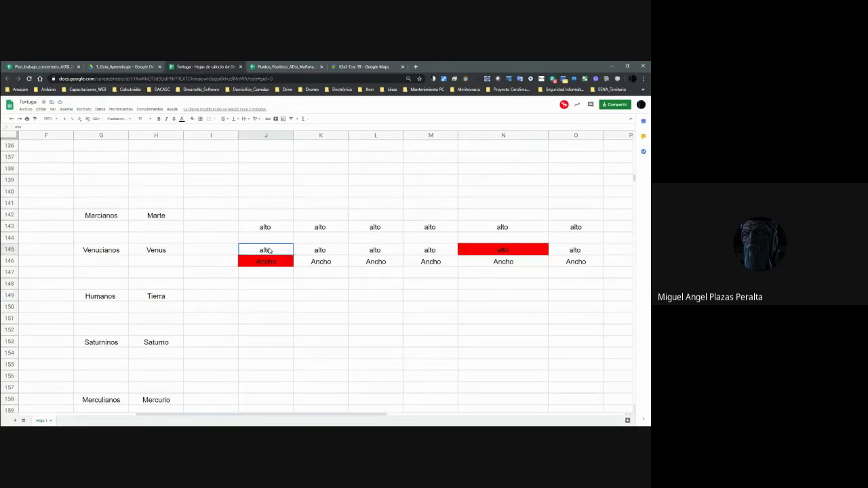
key("shift+Down")
key("shift+Right")
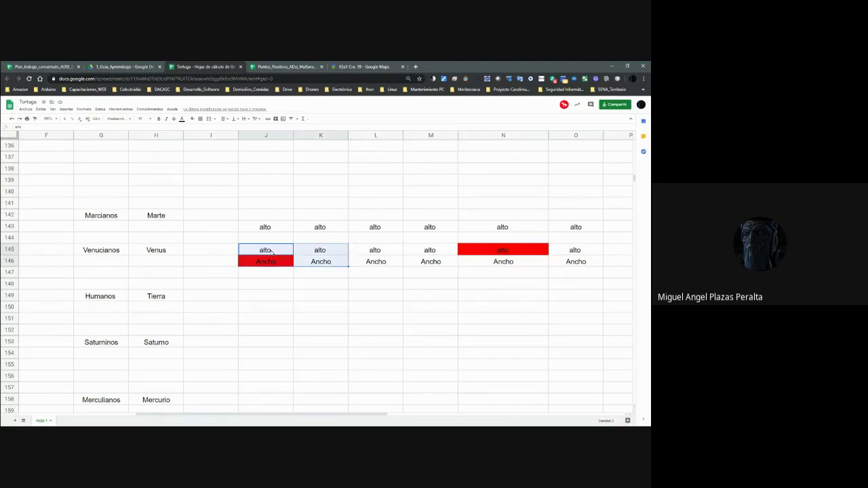
key("shift+Right")
key("shift+Right")
key("shift+Right")
key("shift+Right")
key("shift+Down")
key("shift+Up")
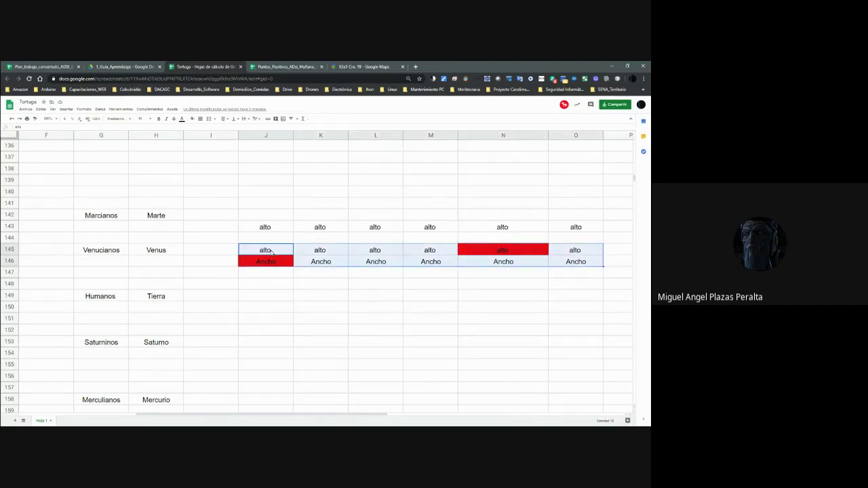
key("ctrl+c")
key("Down")
key("Down")
key("Down")
key("Down")
key("ctrl+v")
Enter the label 'larago' in J151 and copy it into K151.
key("Down")
type("larago")
key("Tab")
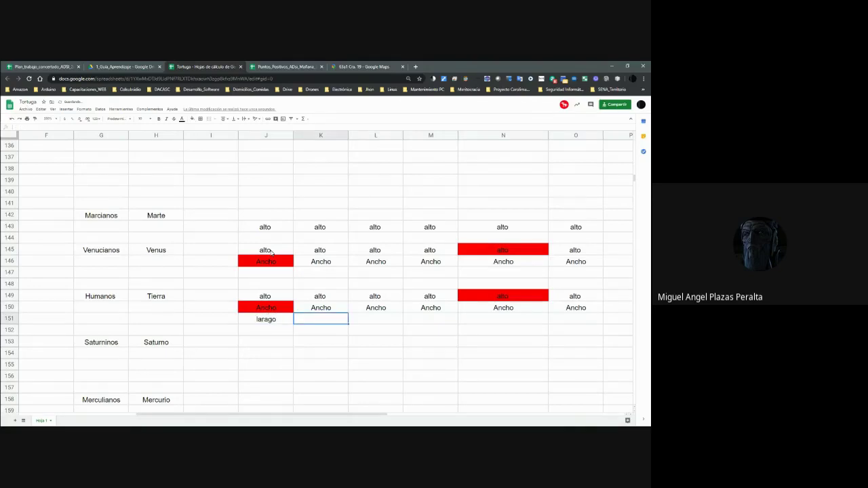
key("Left")
key("ctrl+c")
key("Right")
key("ctrl+v")
key("Right")
key("ctrl+Right")
key("ctrl+v")
Correct the J151 label to read 'Largo'.
key("ctrl+Left")
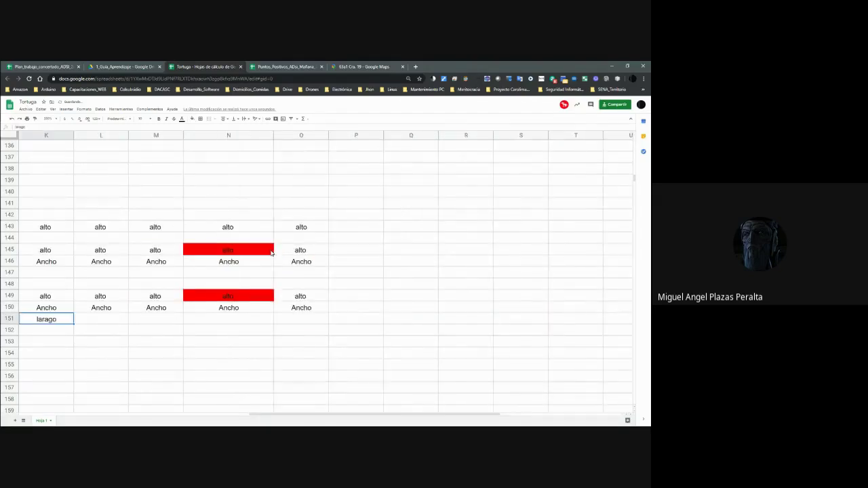
scroll(270, 252, "left", 3)
key("Left")
key("Left")
key("Left")
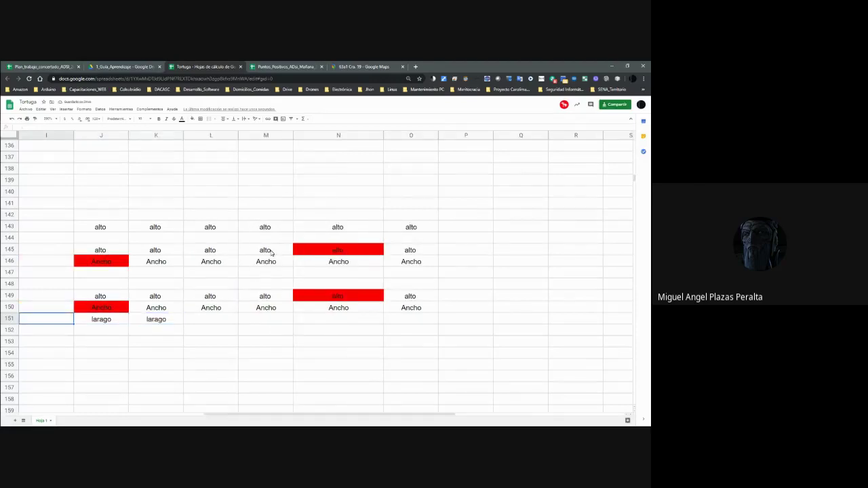
key("Right")
key("Right")
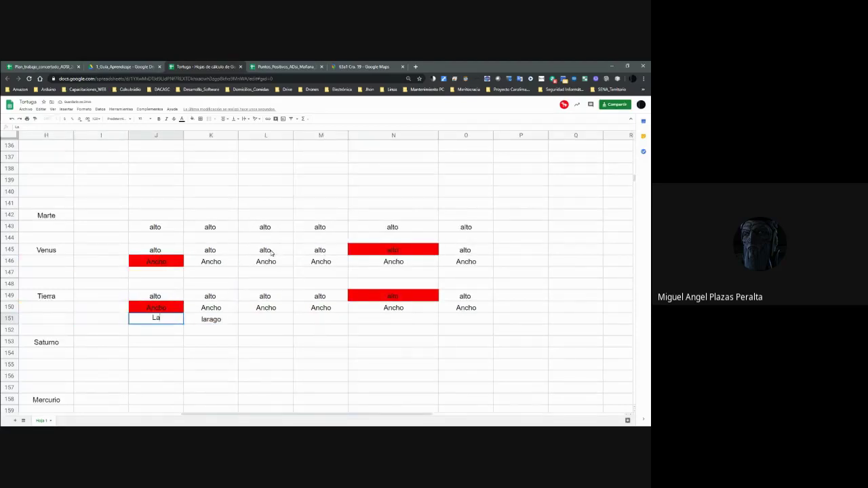
key("Tab")
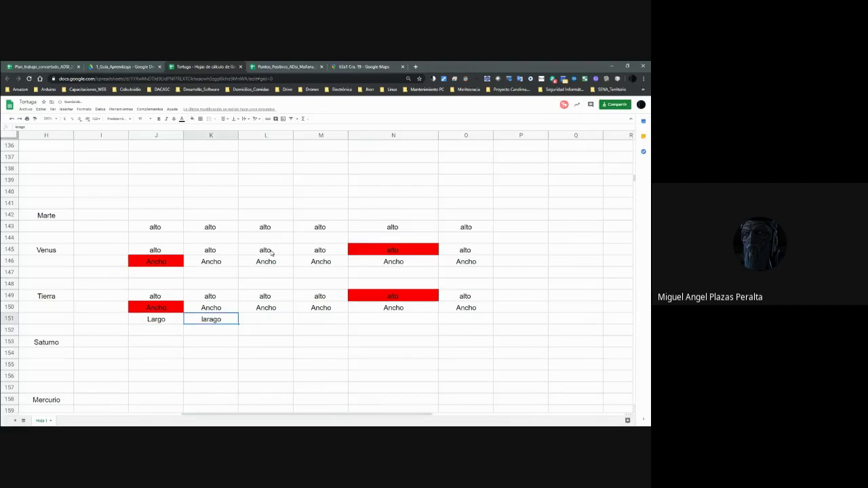
Paste 'Largo' across K151:O151 under Tierra's Ancho row.
key("Left")
key("ctrl+c")
key("Right")
key("Right")
key("ctrl+v")
key("ctrl+Right")
key("ctrl+v")
key("ctrl+Left")
key("Right")
key("Right")
key("ctrl+v")
key("Right")
key("ctrl+v")
key("Left")
key("Left")
key("ctrl+v")
key("Left")
key("Left")
key("Left")
key("Left")
key("Left")
key("Up")
key("Right")
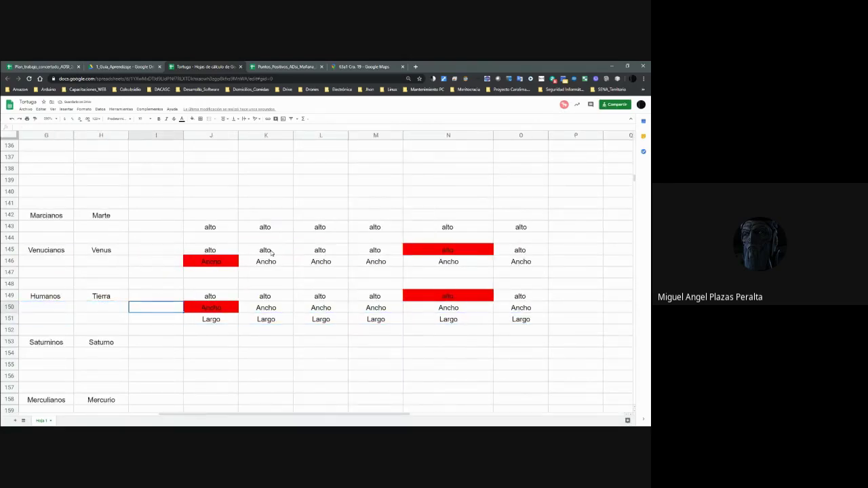
key("Right")
Review Tierra's new rows, comparing them with Venus's alto and Ancho cells in column L.
key("Right")
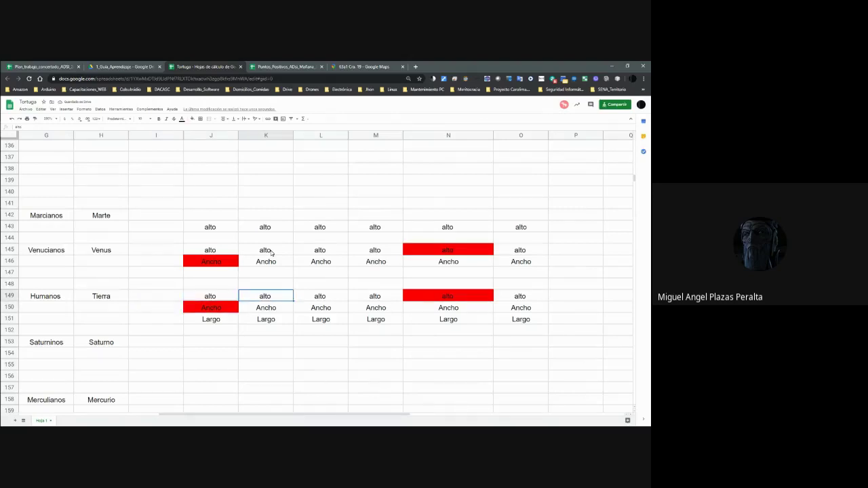
key("Left")
key("Right")
key("Right")
key("Right")
key("Right")
key("Down")
key("Left")
key("Down")
key("Left")
key("Left")
key("Left")
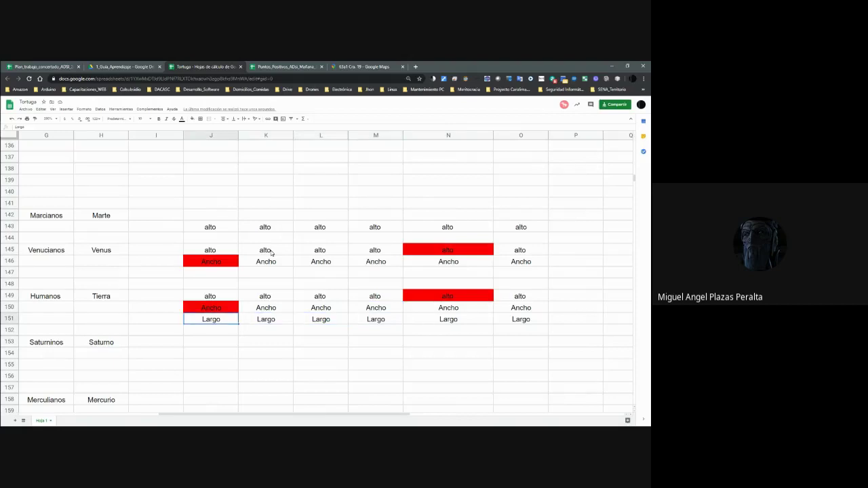
key("Right")
key("Right")
key("Left")
key("Left")
key("Right")
key("Right")
key("Up")
key("Up")
key("Up")
key("Up")
key("Up")
key("Down")
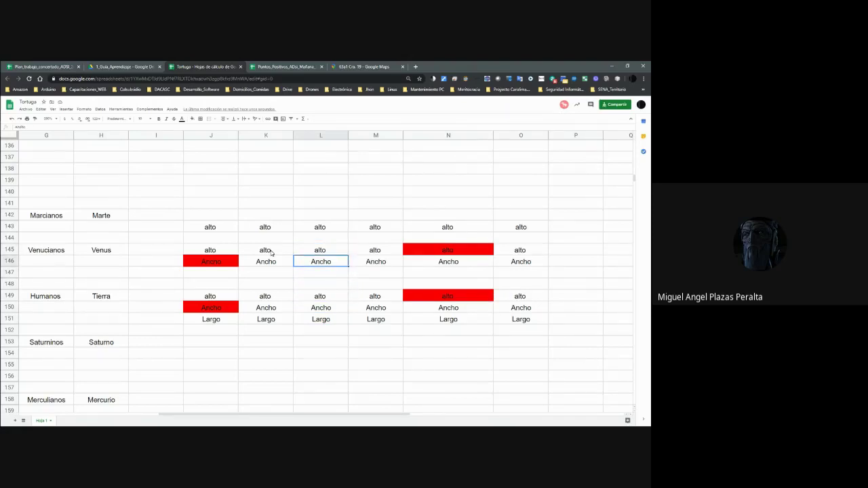
key("Down")
key("Down")
key("Down")
key("Down")
key("Down")
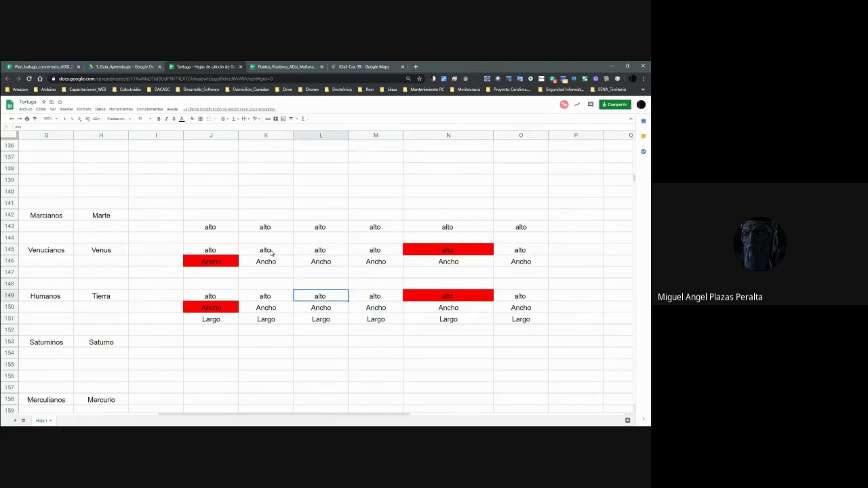
key("Up")
key("Up")
key("Up")
key("Up")
key("Up")
key("Up")
key("Down")
key("Down")
key("Down")
key("Down")
key("Down")
key("Down")
key("Up")
key("Up")
key("Up")
key("Up")
key("Up")
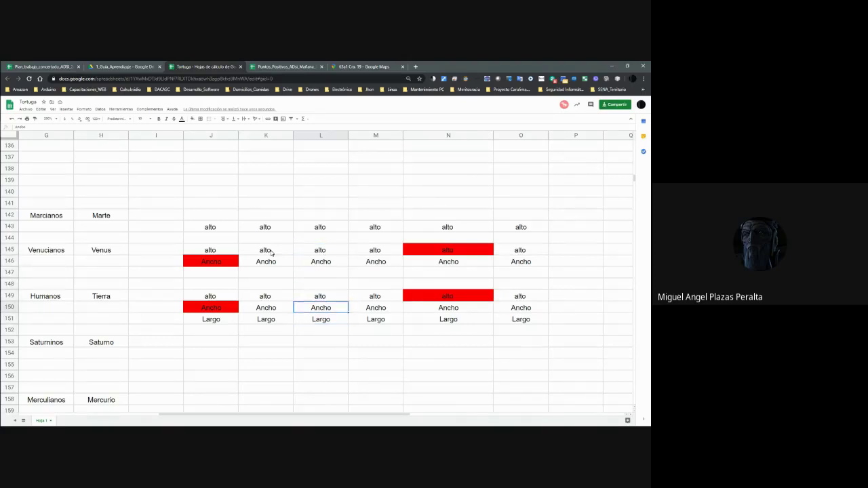
key("Up")
key("Left")
key("Left")
key("Down")
key("Right")
key("Right")
key("Right")
key("Right")
key("Left")
key("Up")
key("Up")
key("Up")
key("Left")
key("Left")
key("Left")
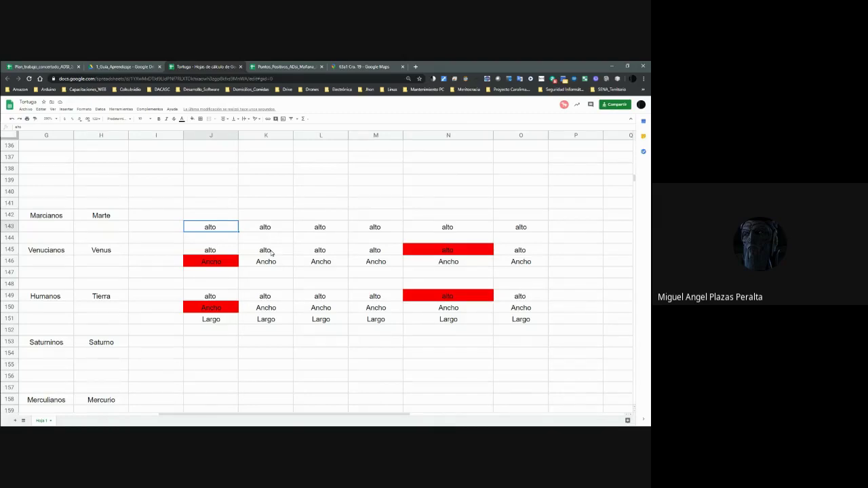
Step through column J across the planet rows, then move up toward the green array blocks.
key("Down")
key("Down")
key("Down")
key("Down")
key("Down")
key("Up")
key("Up")
key("Up")
key("Up")
key("Up")
key("Down")
key("Down")
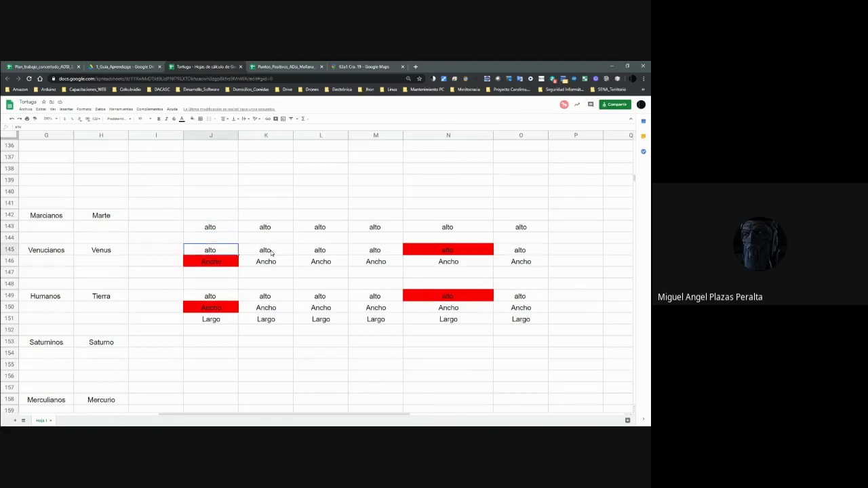
key("Down")
key("Down")
key("Down")
key("Down")
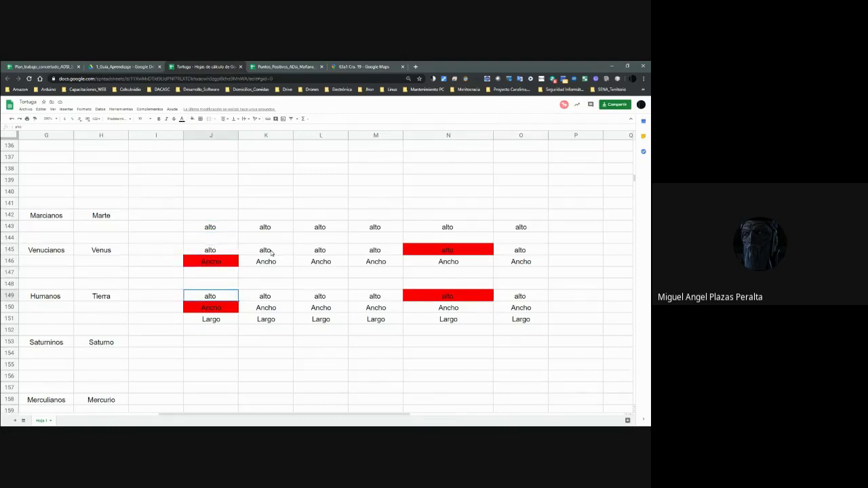
key("Down")
key("Up")
key("Up")
key("Down")
key("Down")
key("Down")
key("Down")
key("Down")
key("Down")
key("Down")
key("Down")
key("Down")
key("Down")
key("Down")
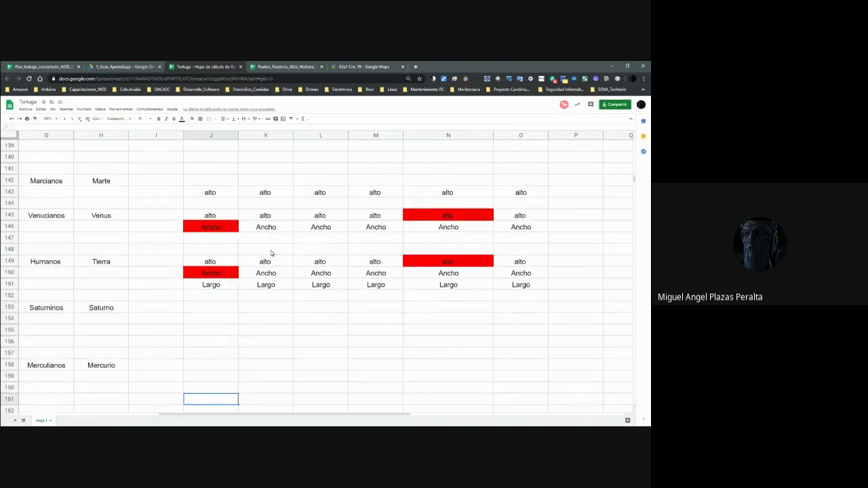
key("Up")
key("Up")
key("Up")
key("Left")
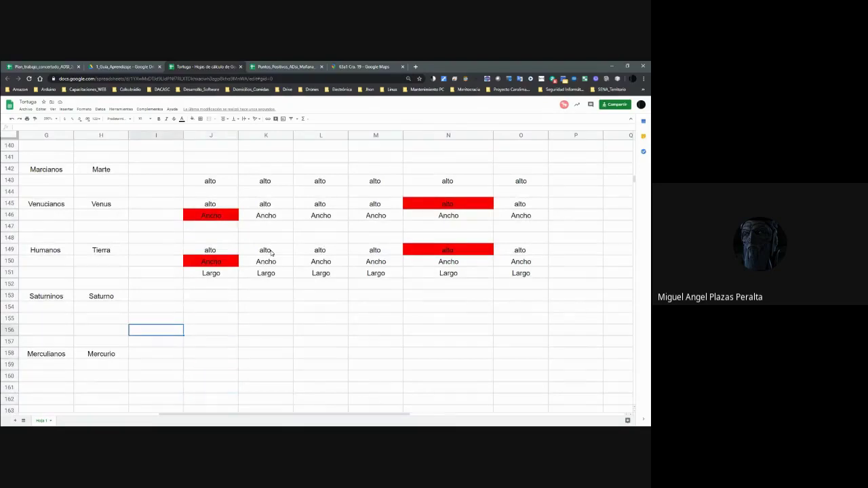
key("Left")
key("Left")
key("Left")
key("Right")
key("Right")
key("Right")
key("Up")
key("Up")
key("Up")
key("Up")
key("Up")
key("Up")
key("Up")
key("Up")
key("Up")
key("Up")
key("Up")
key("Up")
key("Up")
key("Up")
key("Up")
key("Up")
key("Up")
key("Up")
key("Up")
key("Up")
key("Up")
key("Up")
key("Up")
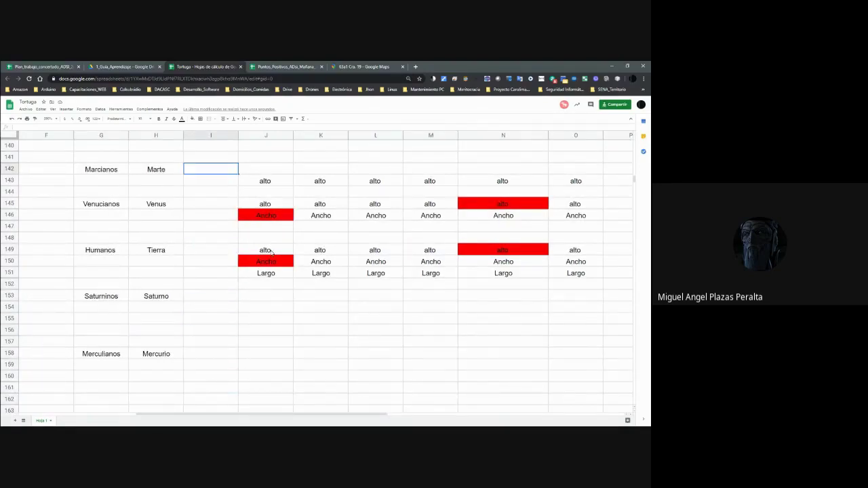
key("Down")
key("Down")
key("Down")
key("Down")
key("Down")
key("Up")
key("Up")
key("Up")
key("Up")
key("Up")
key("Up")
key("Up")
key("Up")
key("Up")
key("Up")
key("Up")
key("Up")
key("Up")
key("Up")
key("Up")
key("Up")
key("Up")
key("Up")
key("Up")
key("Up")
key("Left")
key("Left")
key("Left")
key("Left")
key("Left")
key("Left")
key("Left")
key("Left")
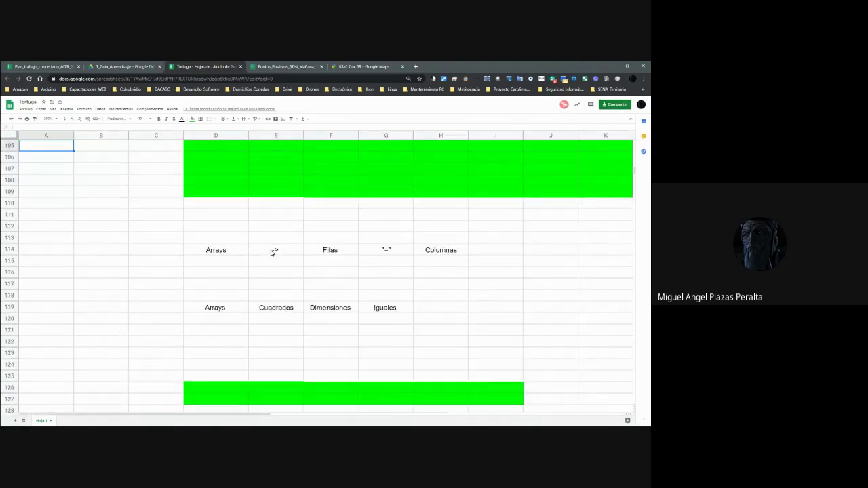
Return to the top of the sheet at the 0-0 tile of the grid.
key("Up")
key("Up")
key("Up")
key("Up")
key("Up")
key("Up")
key("Up")
key("Up")
key("Up")
key("Up")
key("Up")
key("Up")
key("Up")
key("Up")
key("Up")
key("Right")
key("Up")
key("Up")
key("Up")
key("Up")
key("Up")
key("Up")
key("Up")
key("Up")
key("Up")
key("Up")
key("Up")
key("Up")
key("Up")
key("Up")
key("Up")
key("Up")
key("Up")
key("Up")
key("Up")
key("Up")
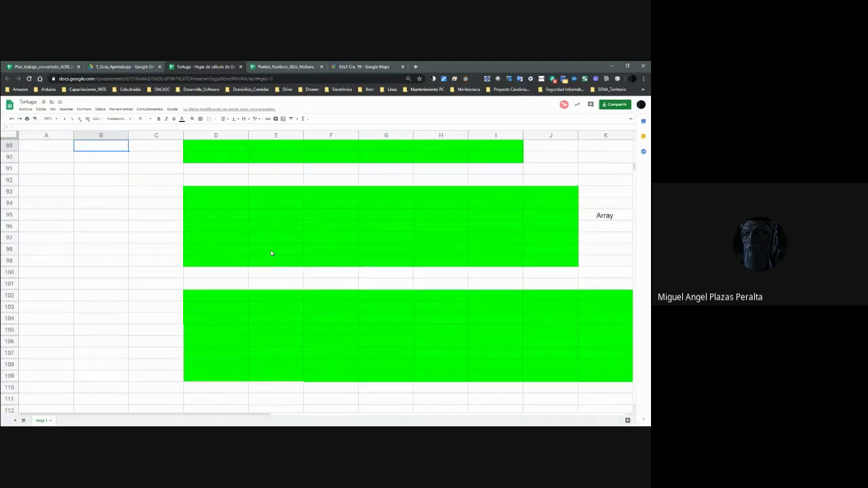
key("Up")
key("Up")
key("Up")
key("Up")
key("Up")
key("Up")
key("Up")
key("Up")
key("Up")
key("Up")
key("Up")
key("Up")
key("Up")
key("Up")
key("Up")
key("Up")
key("Up")
key("Up")
key("Up")
key("Up")
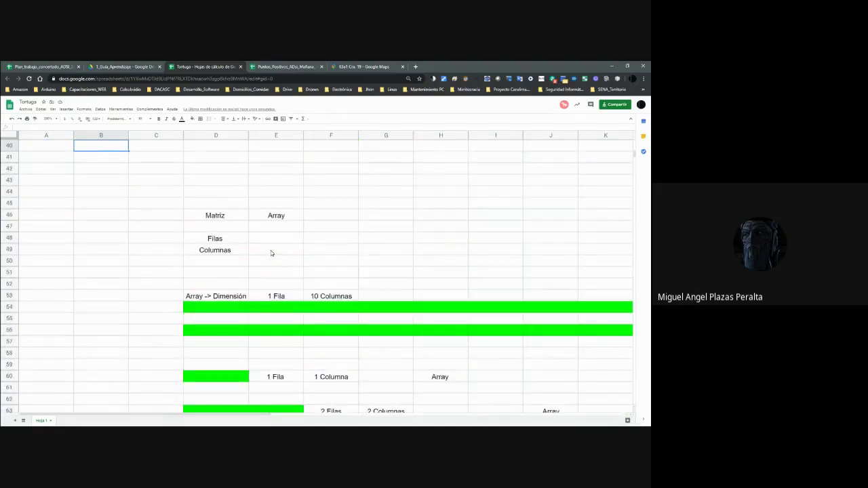
key("Up")
key("Up")
key("Up")
key("Up")
key("Up")
key("Up")
key("Up")
key("Up")
key("Up")
key("Up")
key("Up")
key("Up")
key("Right")
key("Down")
key("Down")
key("Down")
key("Right")
key("Down")
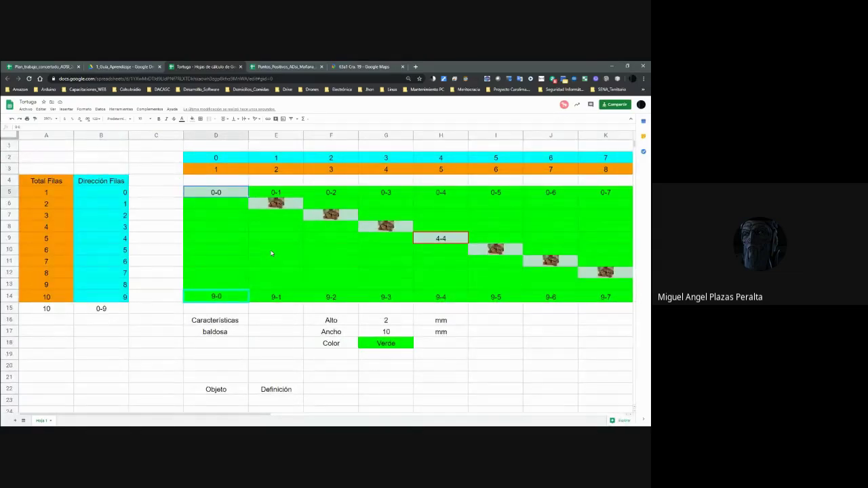
key("Right")
key("Right")
key("Right")
key("Right")
key("Right")
key("Right")
key("Right")
key("Right")
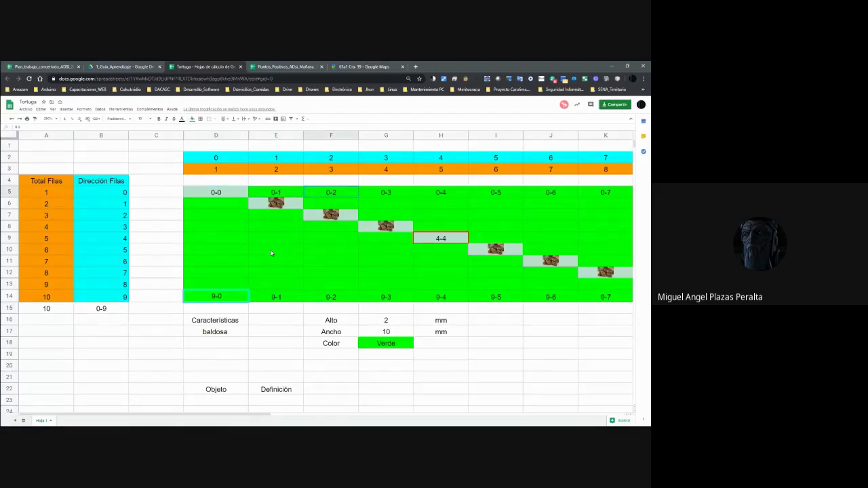
key("Left")
key("Left")
key("Left")
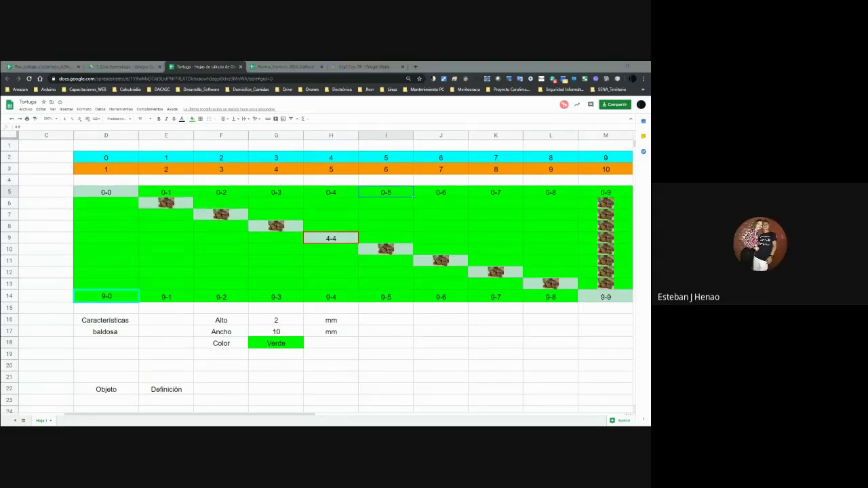
Walk along the row 5 tiles of the green grid.
left_click(219, 239)
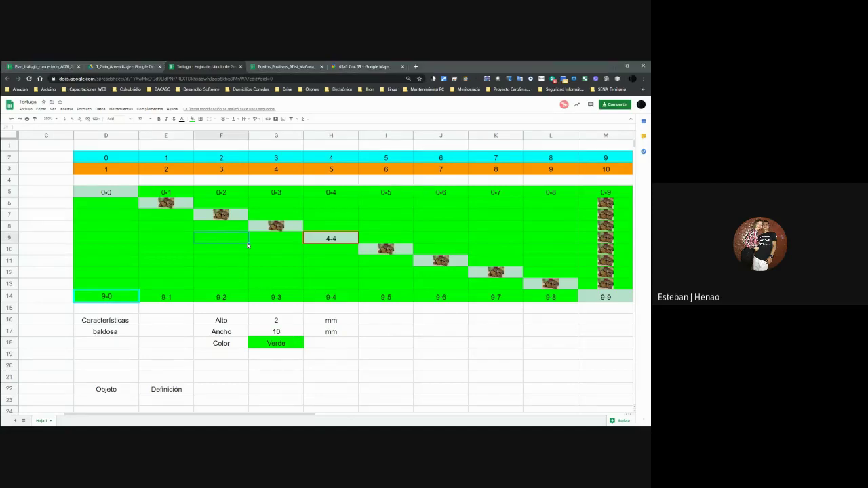
key("Up")
key("Up")
key("Up")
key("Up")
key("Left")
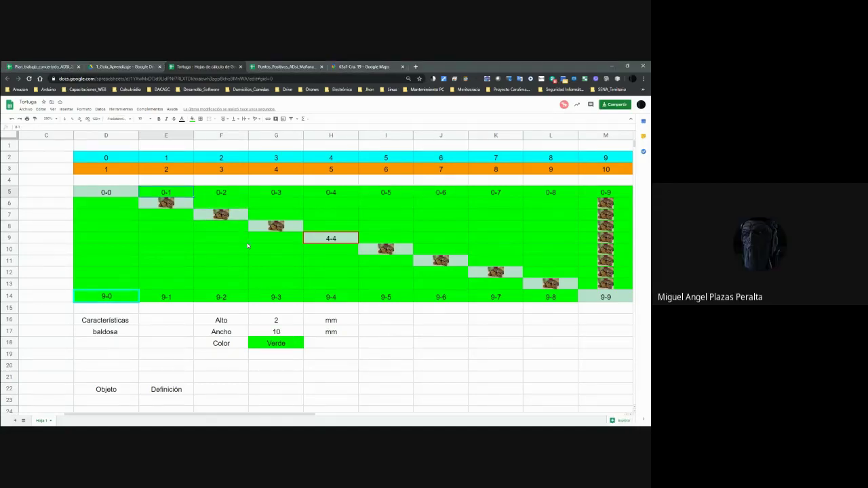
key("Left")
key("Left")
key("Left")
key("Left")
key("Right")
key("Right")
key("Right")
key("Right")
key("Right")
key("Right")
key("Right")
key("Right")
key("Right")
key("Right")
key("Right")
key("Right")
key("Right")
key("Left")
key("Left")
key("Left")
key("Left")
key("Left")
key("Left")
key("Left")
key("Left")
key("Left")
key("Left")
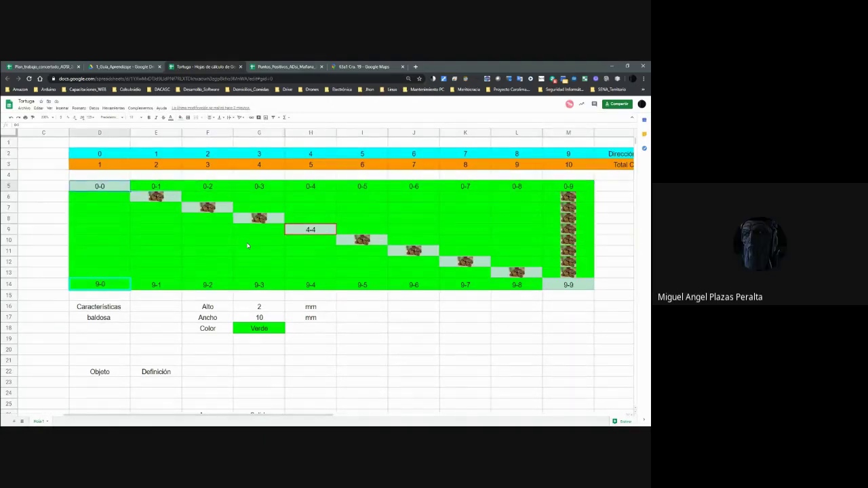
key("Down")
key("Down")
key("Up")
key("Up")
key("Right")
key("Right")
key("Right")
key("Left")
key("Left")
key("Left")
Enter the note '2 dimensiones' in S11 beside the tile grid.
key("Right")
key("Down")
key("Down")
key("Down")
key("Down")
key("Down")
key("Down")
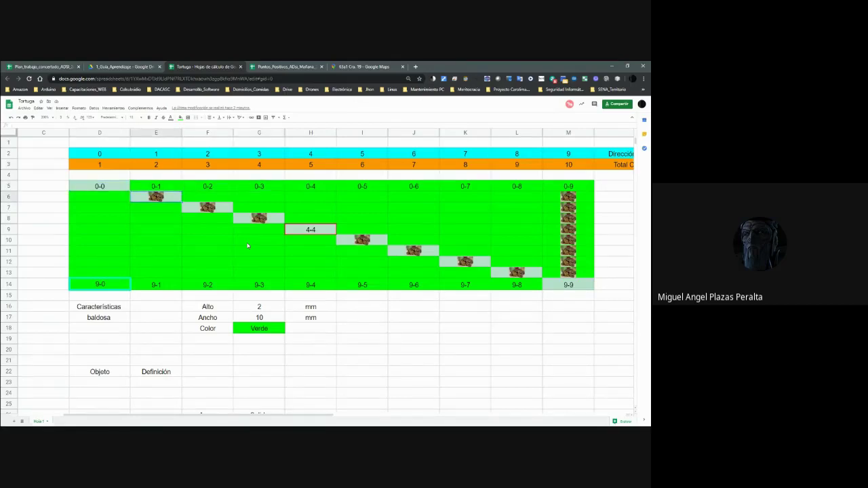
key("Right")
key("Right")
key("Right")
key("Right")
key("Right")
key("Right")
key("Right")
key("Right")
key("Right")
key("Right")
key("Right")
key("Right")
key("Right")
key("Right")
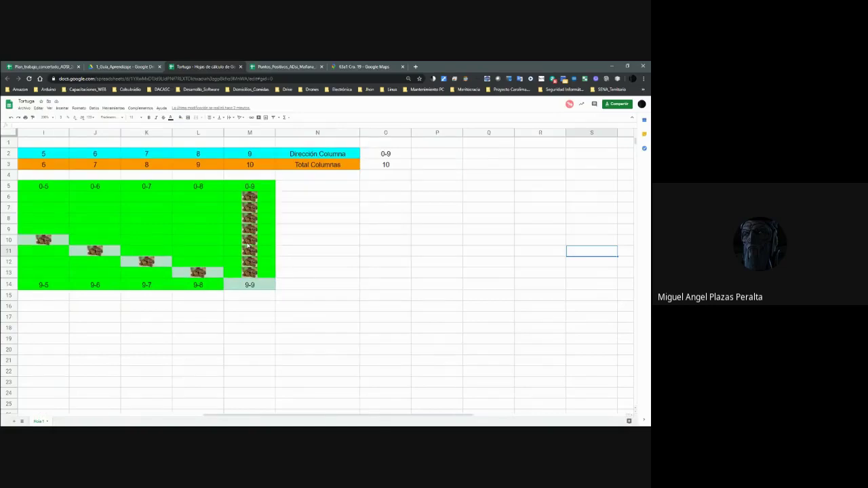
type("2 du")
type("mensiones")
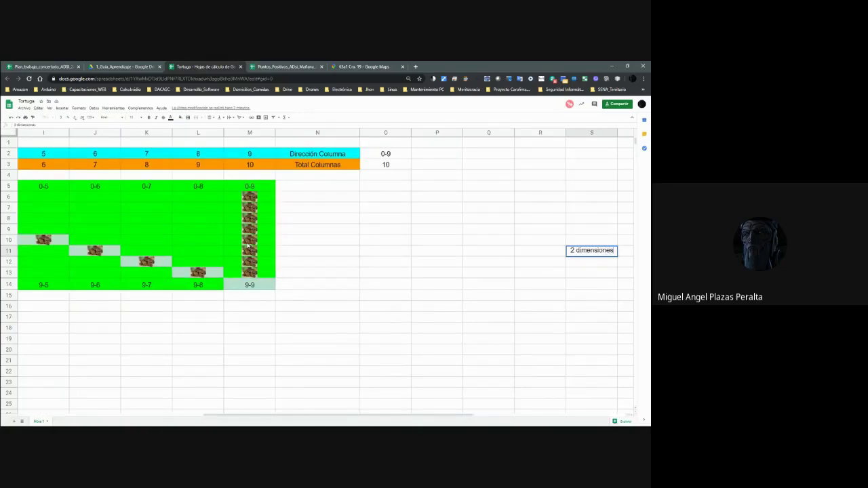
key("Left")
key("Left")
key("Left")
key("Left")
key("Left")
key("Left")
key("Left")
key("Left")
key("Left")
key("Left")
key("Left")
key("Left")
key("Left")
key("Up")
key("Up")
Move down past the Objeto and Hielo example to the Matriz and Array examples.
key("Down")
key("Down")
key("Down")
key("Down")
key("Down")
key("Down")
key("Down")
key("Down")
key("Down")
key("Down")
key("Down")
key("Down")
key("Down")
key("Down")
key("Down")
key("Down")
key("Down")
key("Down")
key("Down")
key("Down")
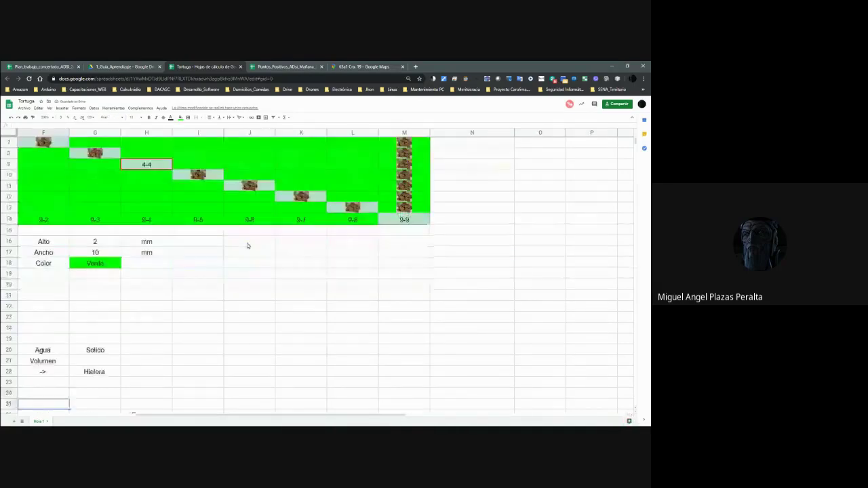
key("Left")
key("Left")
key("Left")
key("Left")
key("Down")
key("Down")
key("Down")
key("Down")
key("Down")
key("Down")
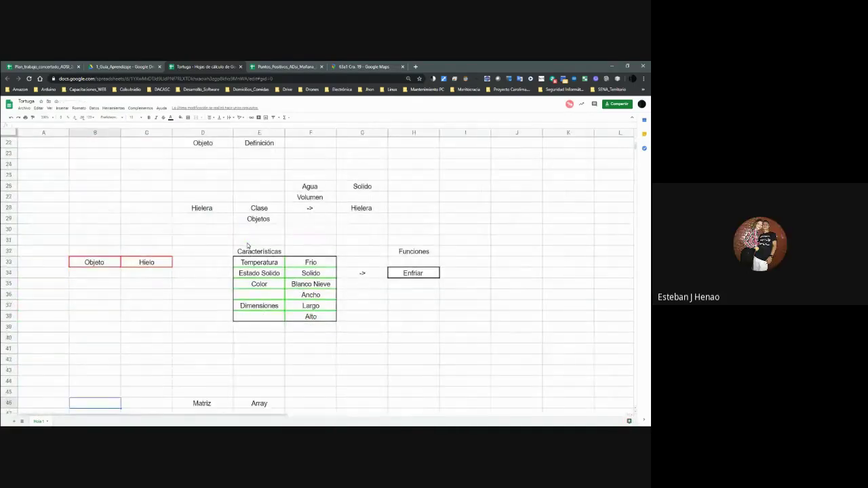
key("Down")
key("Down")
key("Down")
key("Down")
key("Down")
key("Down")
key("Down")
key("Down")
key("Down")
key("Down")
key("Down")
key("Down")
key("Down")
key("Right")
key("Right")
key("Up")
key("Up")
key("Up")
key("Up")
key("Up")
key("Up")
key("Up")
key("Up")
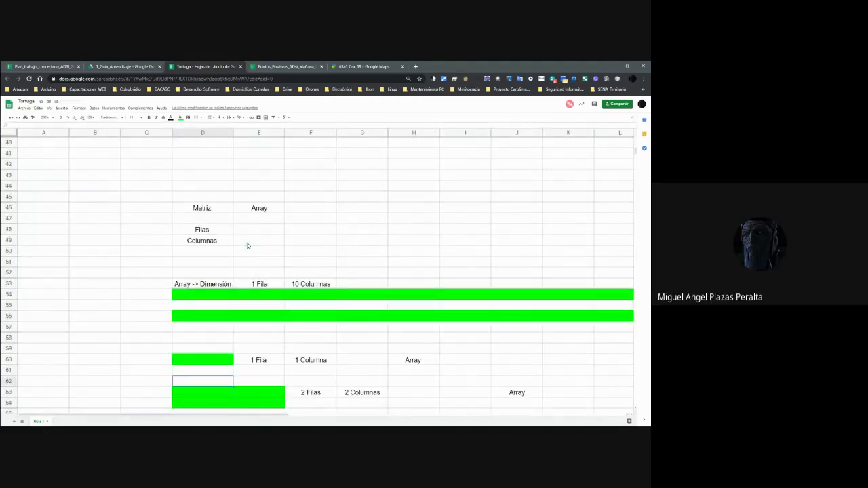
key("Up")
key("Right")
key("Right")
key("Right")
key("Right")
key("Right")
key("Right")
key("Right")
key("Right")
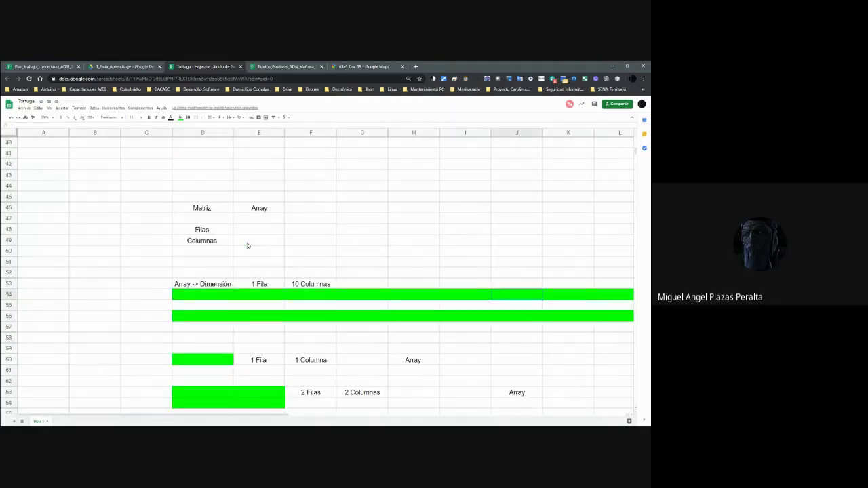
key("Right")
key("Right")
key("Left")
key("Left")
key("Left")
key("Left")
key("Left")
key("Left")
key("Left")
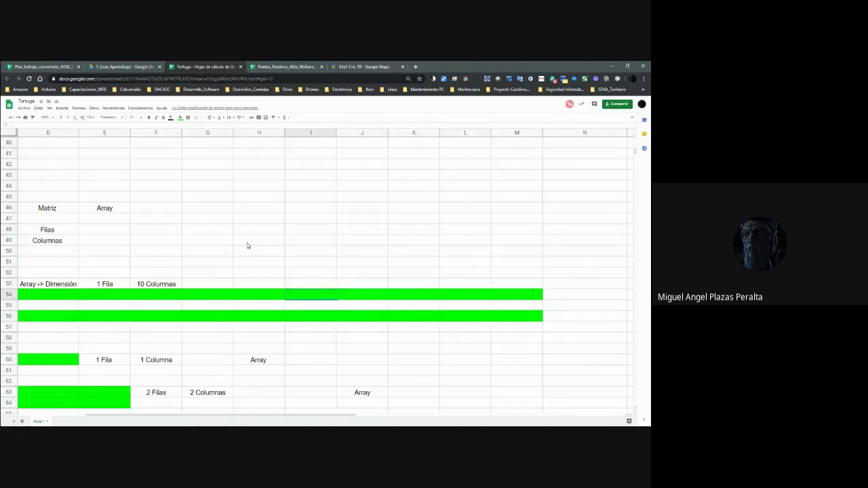
key("Left")
key("Left")
key("Left")
key("Left")
key("Right")
key("Right")
key("Right")
key("Right")
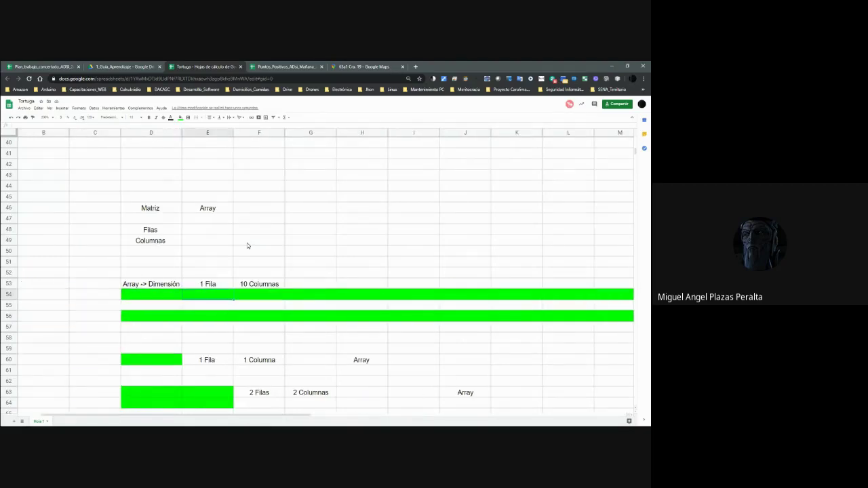
key("Right")
key("Right")
key("Right")
key("Right")
key("Right")
key("Right")
key("Right")
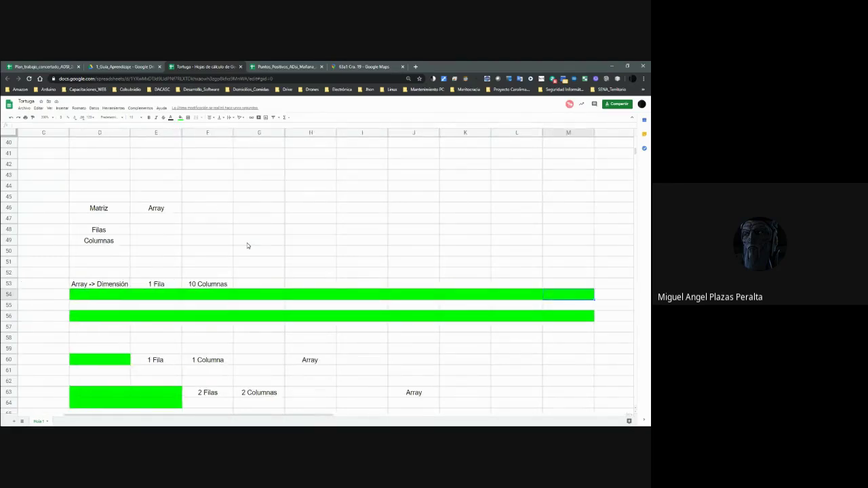
key("Left")
key("Left")
key("Left")
key("Left")
key("Left")
key("Left")
key("Left")
key("Left")
key("Left")
key("Left")
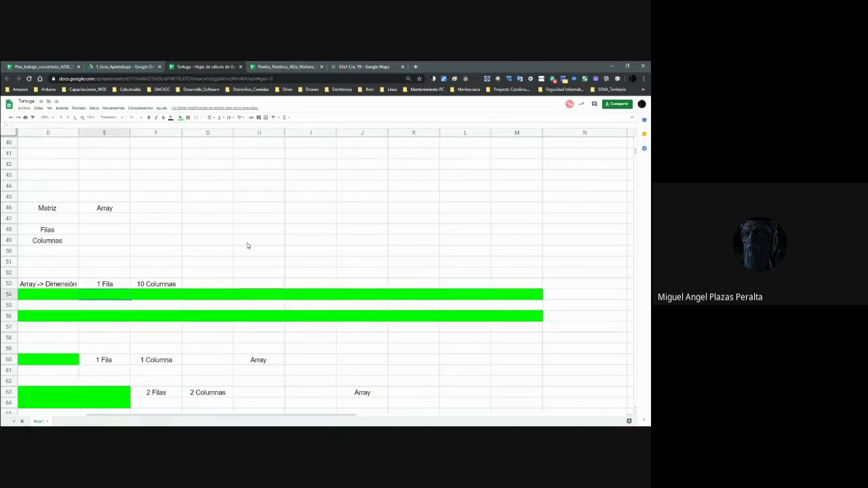
key("Left")
key("Down")
key("Down")
key("Right")
key("Right")
key("Right")
key("Right")
key("Right")
key("Right")
key("Right")
key("Right")
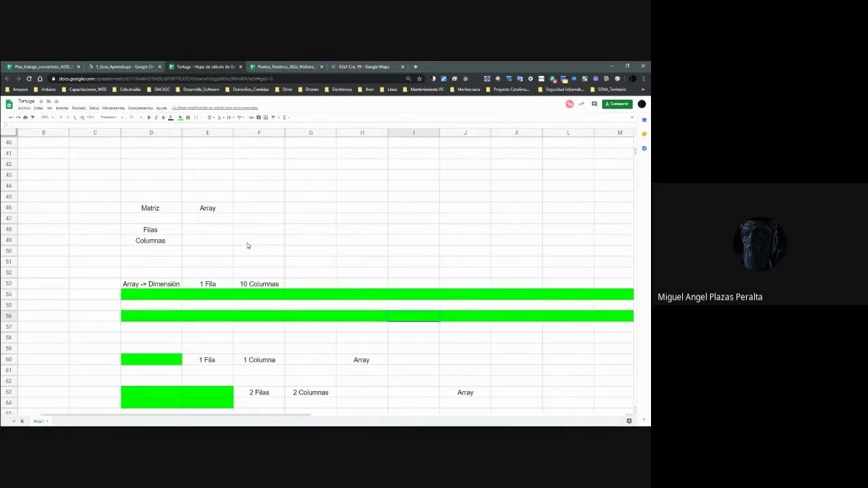
key("Left")
key("Left")
key("Left")
key("Left")
key("Left")
key("Left")
key("Left")
key("Left")
key("Left")
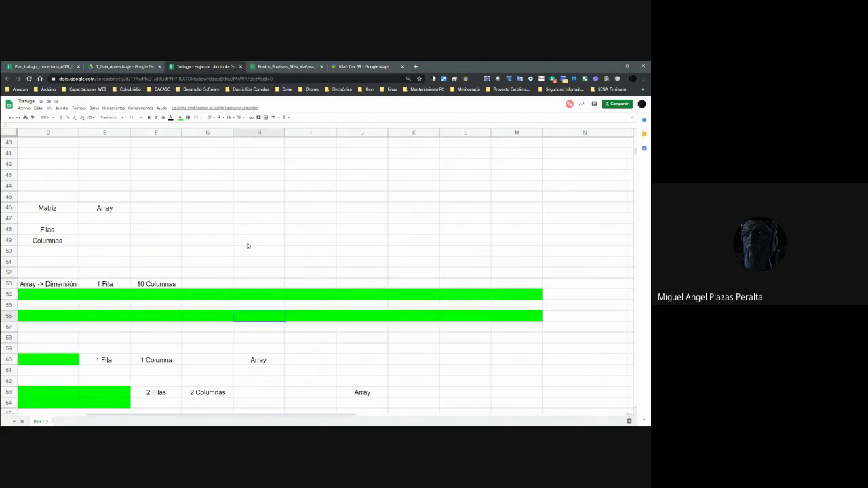
key("Right")
key("Right")
key("Right")
key("Right")
key("Right")
key("Right")
key("Right")
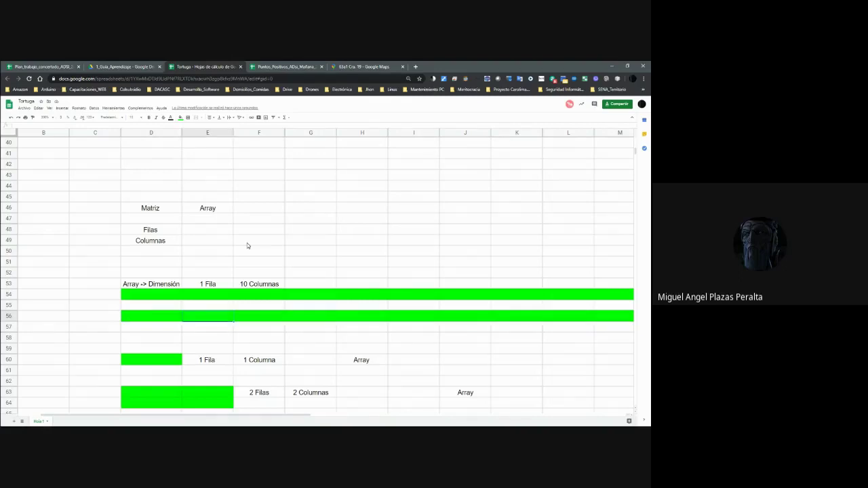
key("Right")
key("Left")
key("Left")
key("Left")
key("Down")
key("Down")
key("Up")
key("Up")
key("Left")
key("Up")
key("Left")
key("Up")
key("Up")
key("Down")
key("Left")
key("Left")
key("Right")
key("Right")
key("Right")
key("Right")
key("Right")
key("Right")
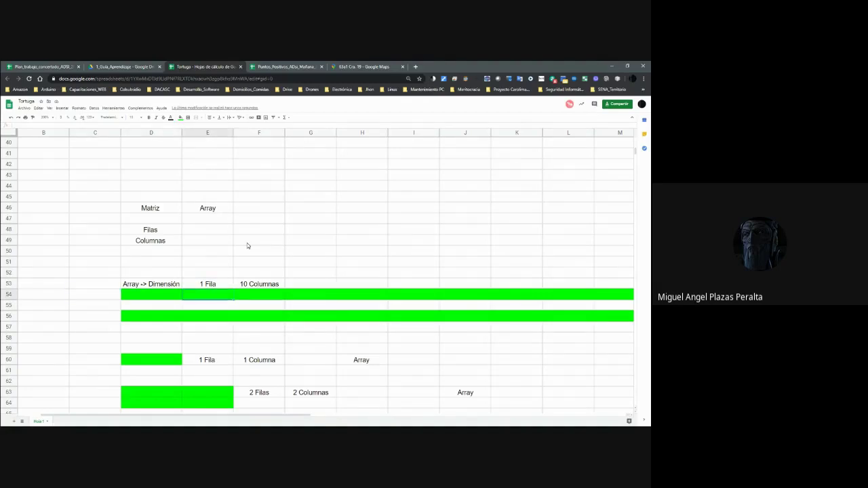
key("Right")
key("Right")
key("Right")
key("Right")
key("Left")
key("Down")
key("Left")
key("Left")
key("Left")
key("Left")
key("Left")
key("Left")
key("Left")
key("Left")
key("Left")
key("Down")
key("Down")
key("Down")
key("Down")
key("Down")
key("Down")
key("Down")
key("Down")
key("Down")
key("Up")
key("Up")
key("Up")
key("Right")
key("Up")
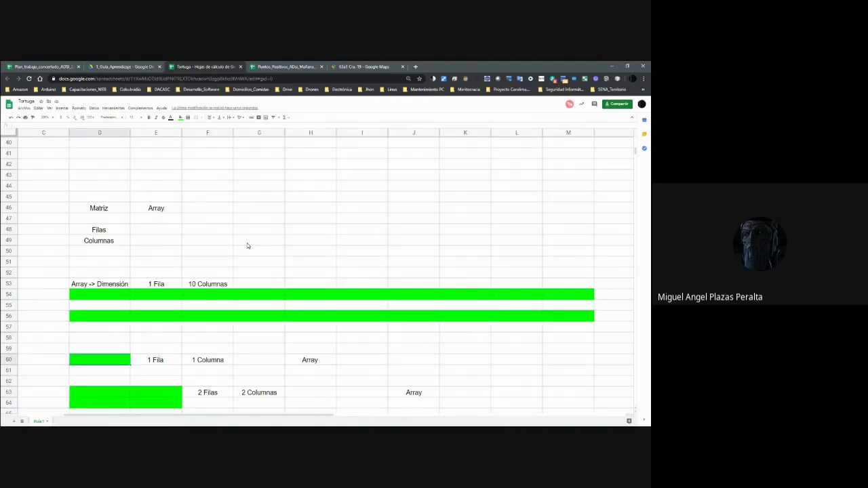
key("Down")
key("Down")
key("Down")
key("Down")
key("Down")
key("Down")
key("Down")
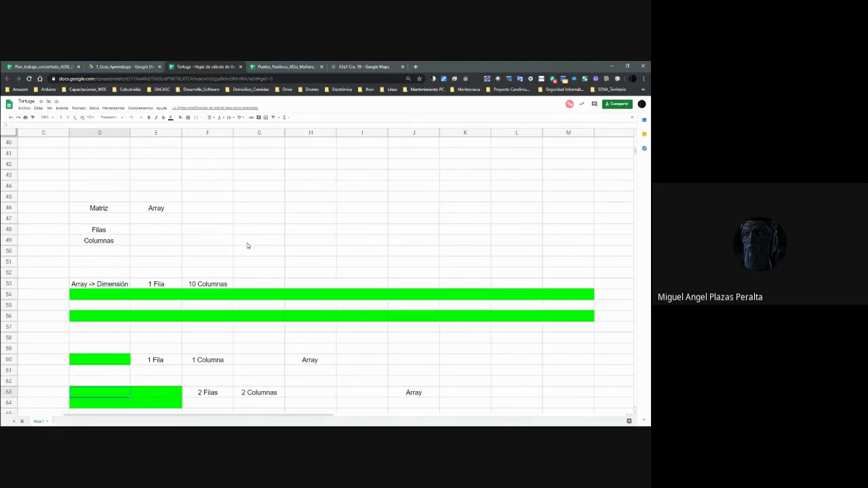
key("Up")
key("Up")
key("Up")
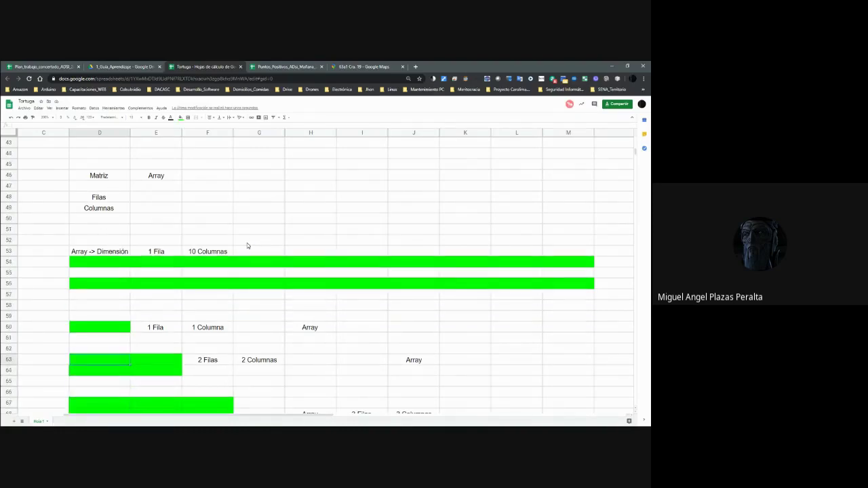
key("Down")
key("Down")
key("Down")
key("Down")
key("Down")
key("Down")
key("Down")
key("Down")
key("Down")
key("Down")
key("Down")
key("Down")
key("Down")
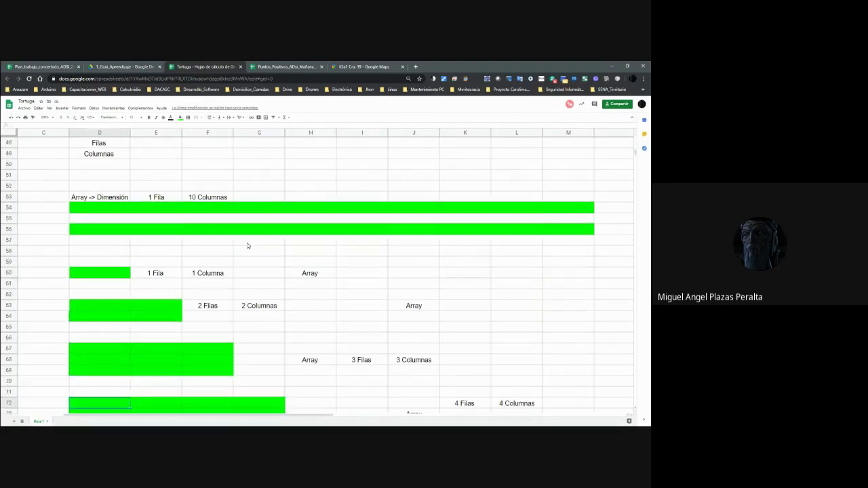
key("Down")
key("Down")
key("Down")
key("Down")
key("Down")
key("Down")
key("Down")
key("Down")
key("Down")
key("Down")
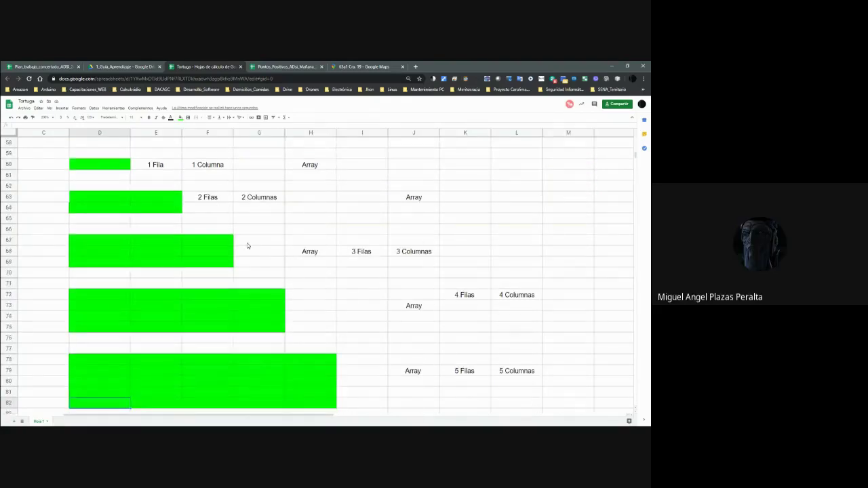
key("Down")
key("Down")
key("Down")
key("Down")
key("Down")
key("Down")
key("Down")
key("Down")
key("Down")
key("Down")
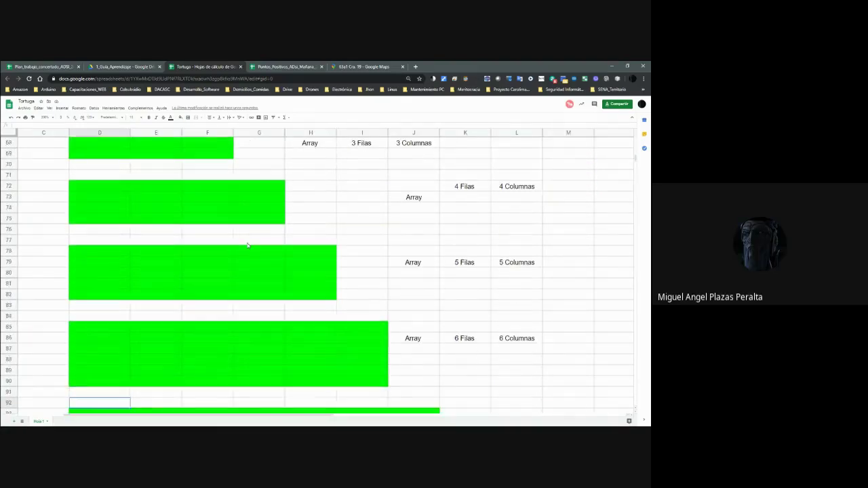
key("Down")
key("Down")
key("Down")
key("Down")
key("Down")
key("Down")
key("Down")
key("Down")
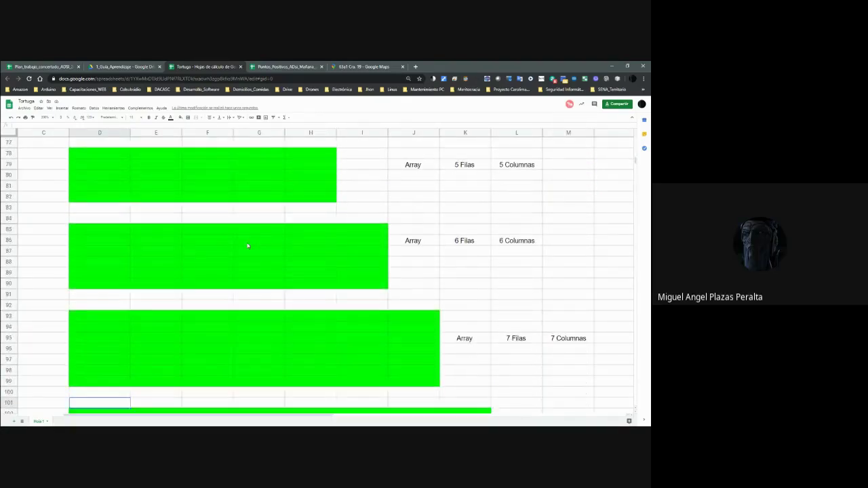
key("Down")
key("Down")
key("Down")
key("Down")
key("Down")
key("Down")
key("Down")
key("Down")
key("Down")
key("Down")
key("Down")
key("Down")
key("Up")
key("Up")
key("Up")
key("Up")
key("Up")
key("Up")
key("Up")
key("Up")
key("Up")
key("Up")
key("Up")
key("Up")
key("Up")
key("Up")
key("Up")
key("Up")
key("Up")
key("Up")
key("Up")
key("Up")
key("Up")
key("Up")
key("Up")
key("Up")
key("Up")
key("Up")
key("Up")
key("Up")
key("Up")
key("Up")
key("Up")
key("Up")
key("Up")
key("Up")
key("Up")
key("Up")
key("Up")
key("Up")
key("Up")
key("Up")
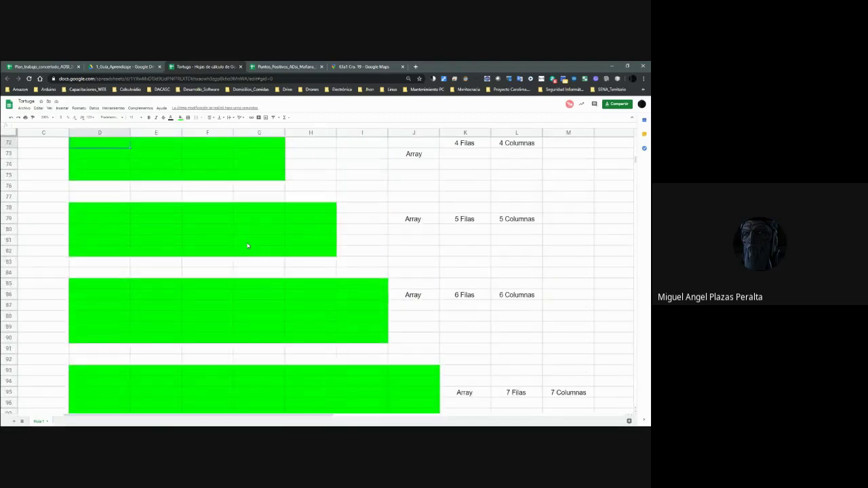
key("Up")
key("Up")
key("Up")
key("Up")
key("Up")
key("Up")
key("Up")
key("Up")
key("Up")
key("Up")
key("Up")
key("Up")
key("Up")
key("Up")
key("Up")
key("Up")
key("Up")
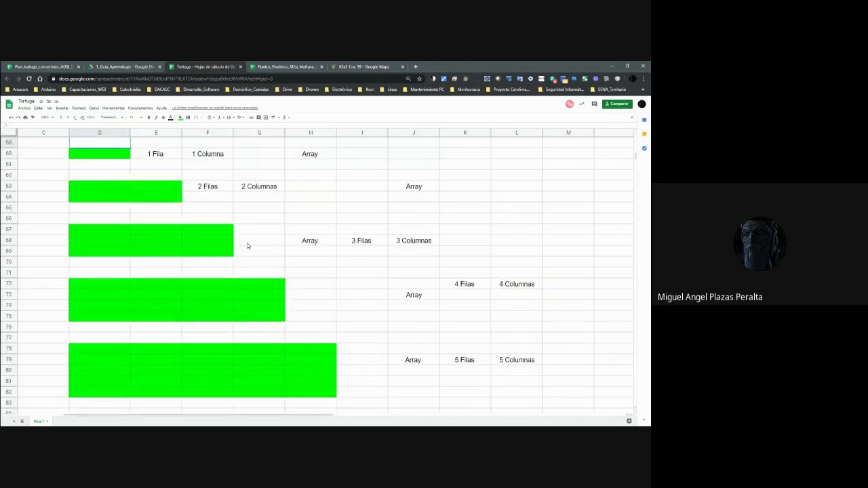
key("Down")
key("Down")
key("Down")
key("Down")
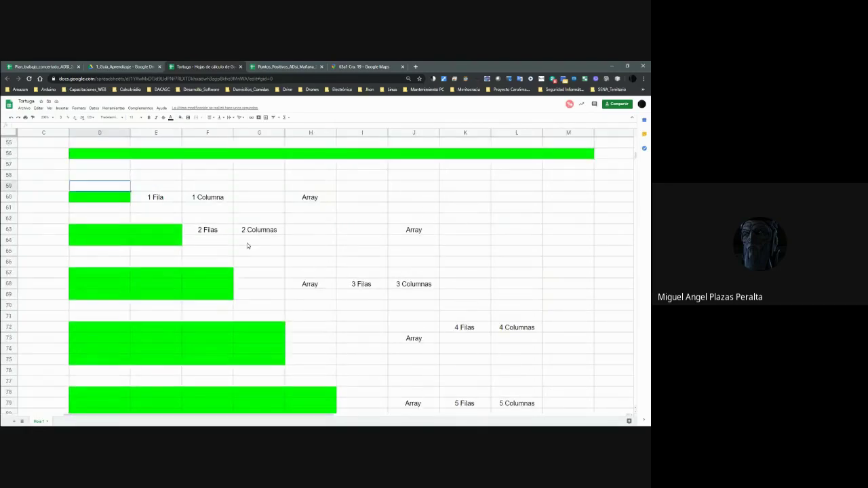
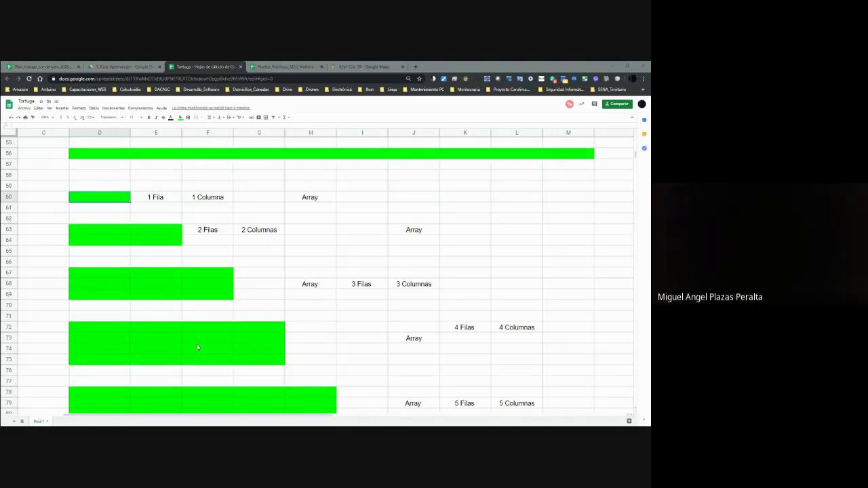
Scroll around the upper arrays and select the one-cell green array at D60.
scroll(202, 359, "down", 2)
scroll(202, 358, "up", 6)
scroll(219, 333, "down", 4)
scroll(219, 322, "down", 1)
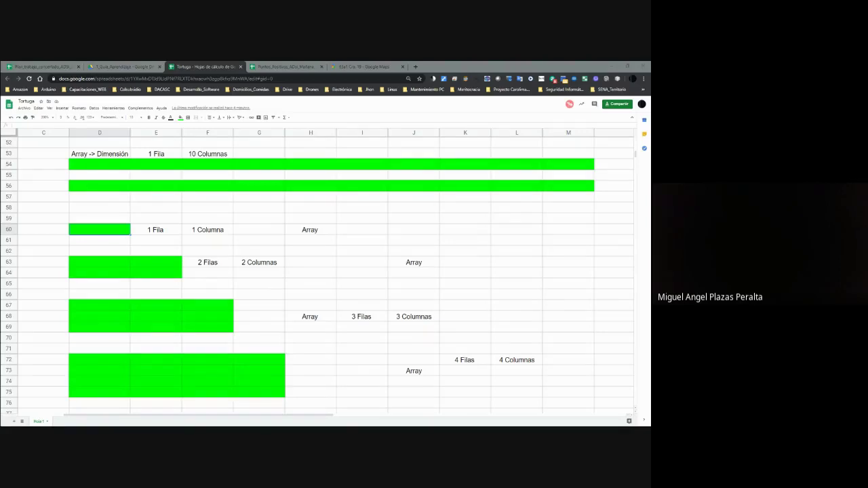
scroll(149, 323, "down", 1)
scroll(159, 330, "up", 4)
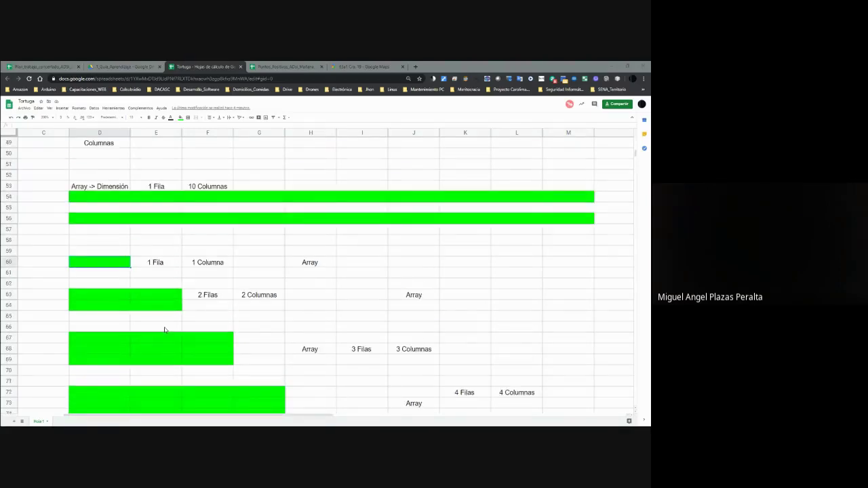
scroll(167, 329, "up", 6)
scroll(168, 329, "down", 8)
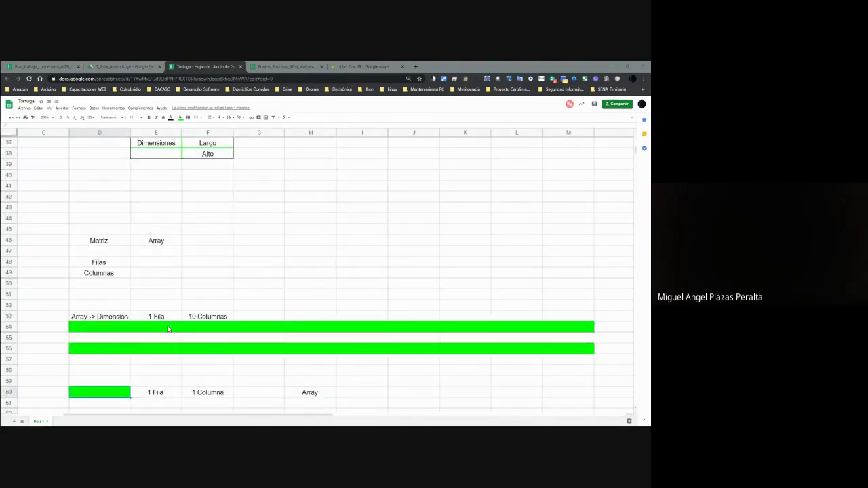
scroll(168, 330, "down", 1)
left_click(105, 234)
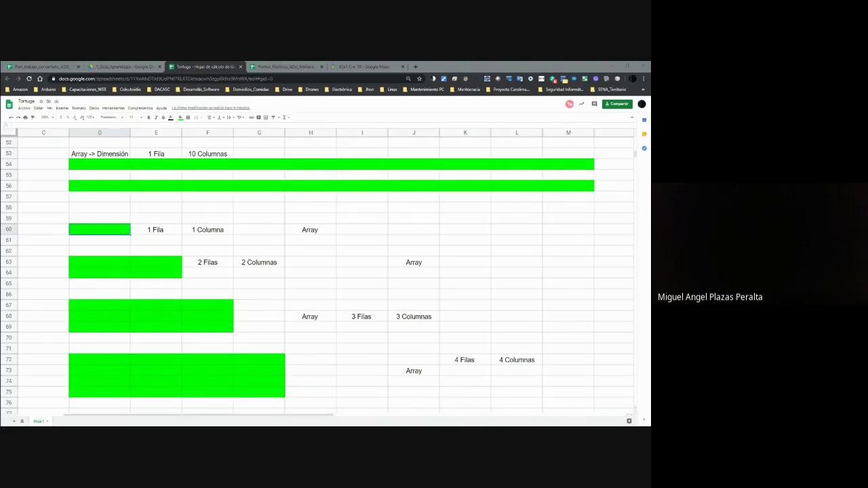
Refocus the sheet and keep selecting cell D60 of the one-cell array.
left_click(104, 237)
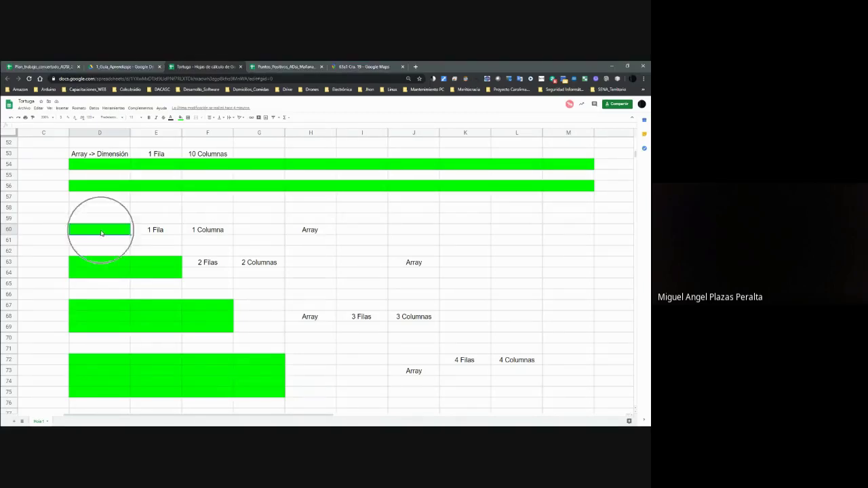
left_click(101, 233)
left_click(101, 233)
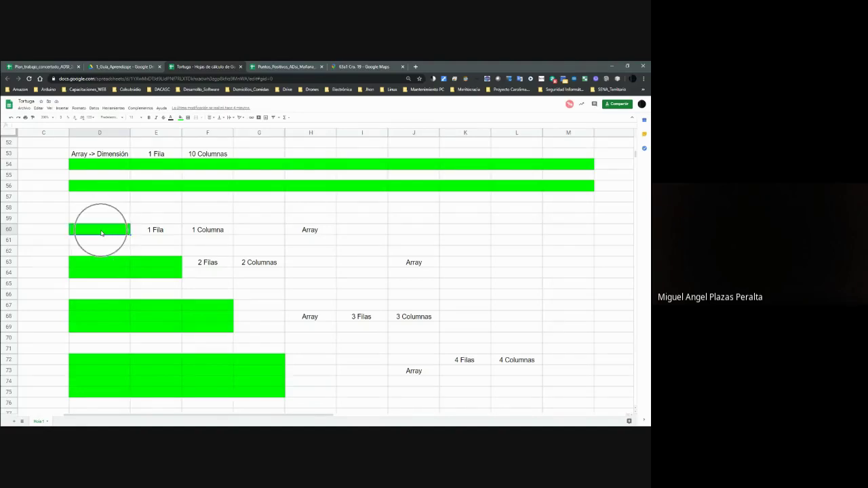
left_click(101, 233)
left_click(101, 232)
left_click(101, 232)
left_click(101, 233)
left_click(102, 233)
left_click(101, 233)
left_click(101, 232)
left_click(101, 232)
left_click(101, 233)
left_click(101, 233)
left_click(101, 232)
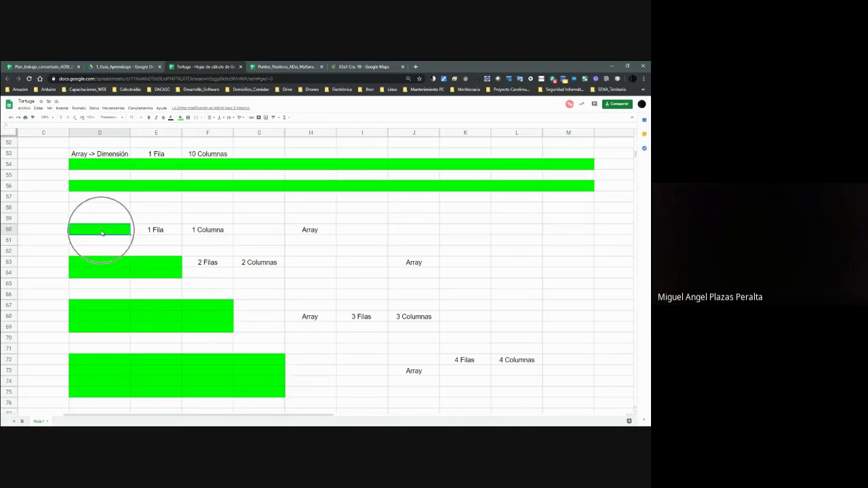
left_click(101, 233)
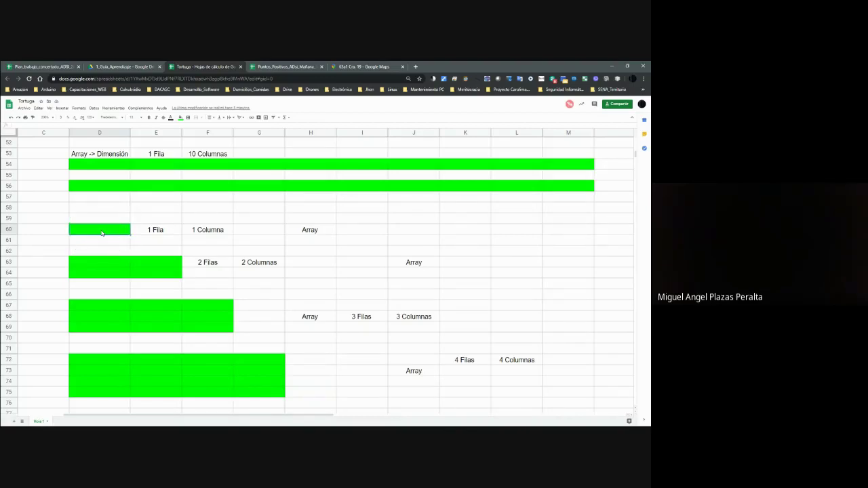
left_click(101, 232)
Select the 5-by-5 green block D78:H82 and its top-left cell D78.
scroll(195, 330, "down", 2)
scroll(195, 330, "down", 2)
left_click_drag(126, 298, 328, 341)
left_click(327, 342)
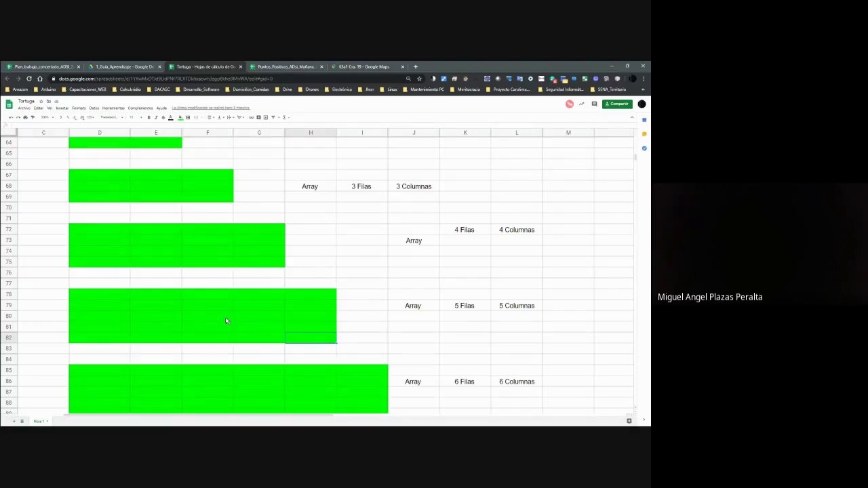
left_click(121, 298, "shift")
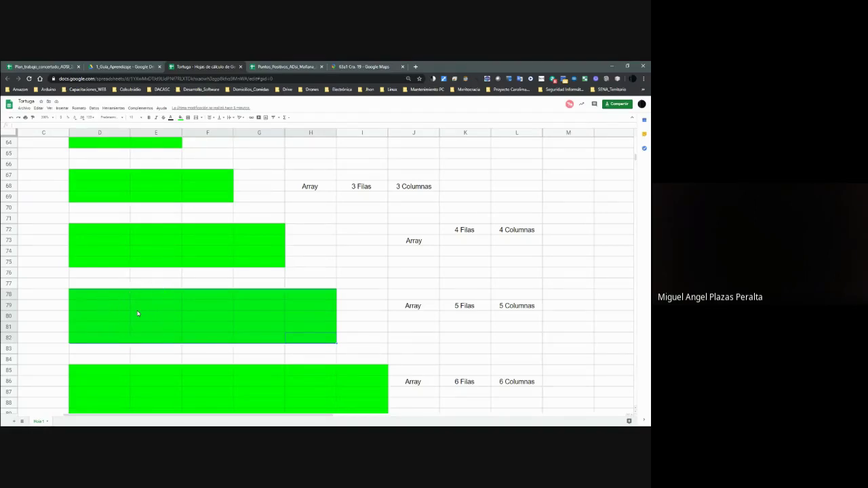
left_click(97, 303)
left_click(99, 301)
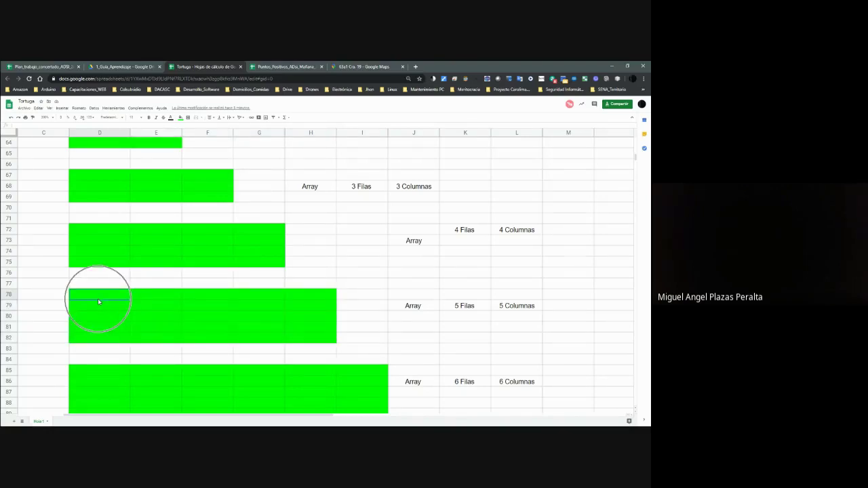
left_click(99, 301)
left_click(98, 301)
left_click(99, 301)
left_click(98, 301)
left_click(98, 301)
left_click(98, 301)
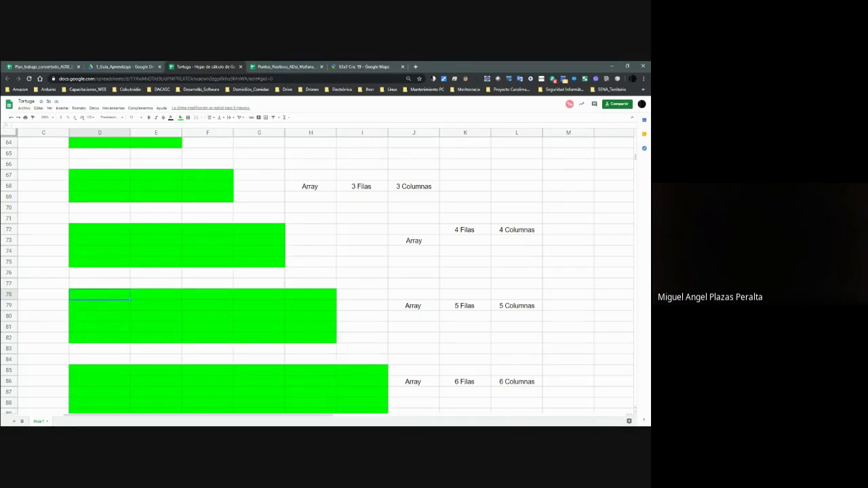
left_click(109, 299)
left_click(314, 343, "shift")
Repeatedly select a single cell inside the D78:H82 block.
left_click(238, 314)
left_click(238, 314)
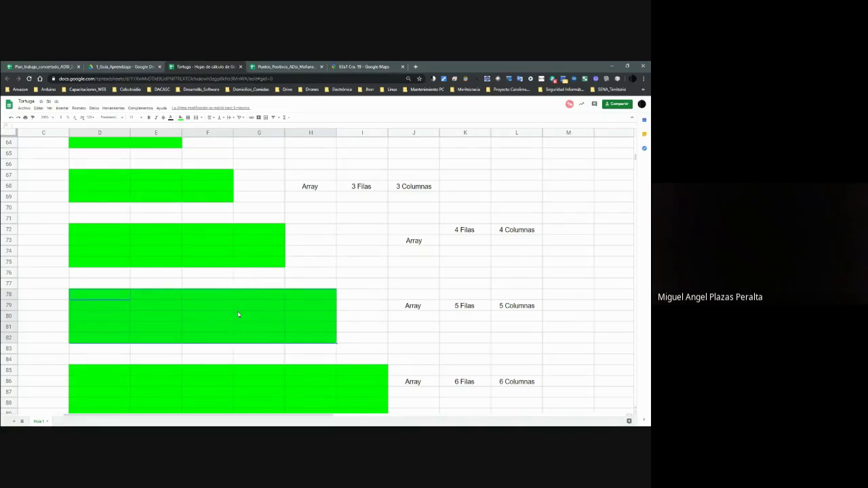
left_click(238, 314)
left_click(238, 314)
left_click(238, 314)
left_click(238, 314)
left_click(238, 314)
left_click(238, 314)
left_click(238, 314)
left_click(238, 314)
left_click(238, 314)
left_click(237, 312)
Check the block's first row D78 to H78 and its 5 Filas and 5 Columnas labels.
left_click(126, 293)
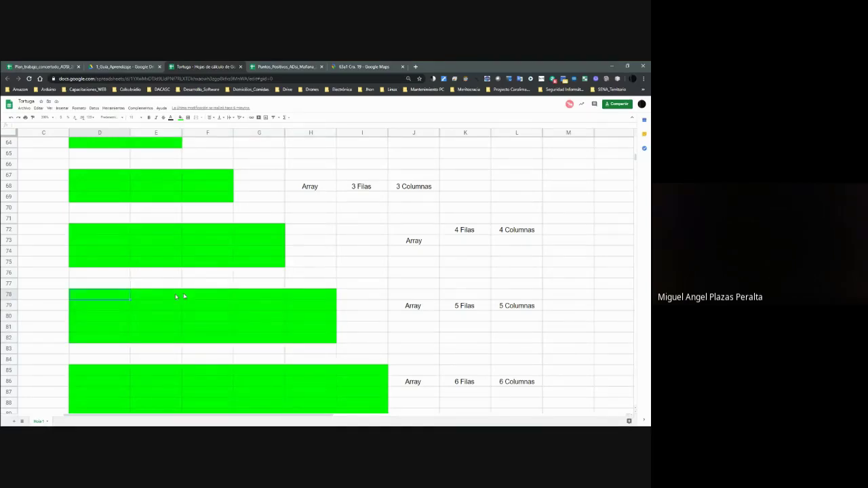
left_click(301, 298)
left_click(500, 306)
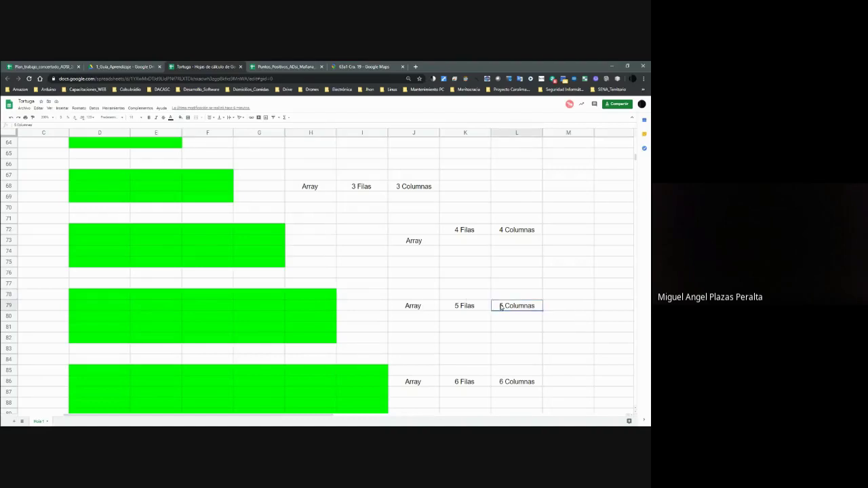
left_click(482, 312)
left_click(510, 309)
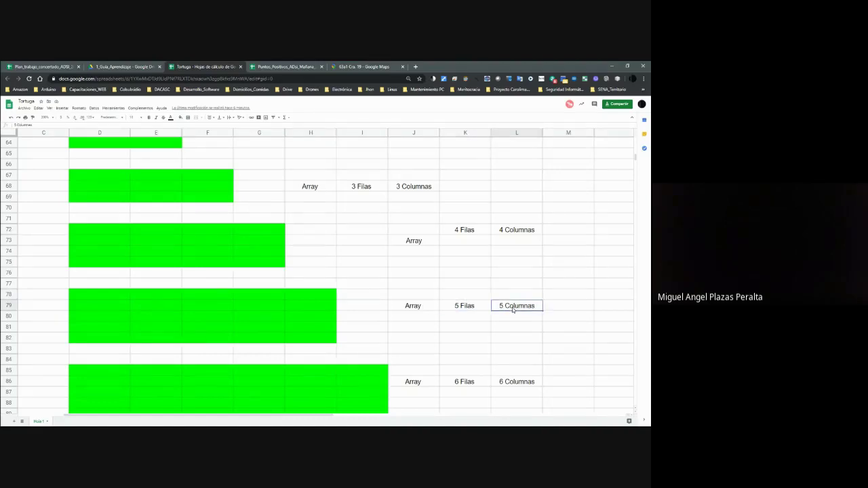
Count the D78:H82 block's cells one by one, from D78 through row 80 to H82.
left_click(126, 296)
left_click(160, 298)
left_click(202, 297)
left_click(269, 299)
left_click(313, 298)
left_click(315, 307)
left_click(264, 308)
left_click(219, 312)
left_click(159, 306)
left_click(108, 307)
left_click(125, 316)
left_click(159, 316)
left_click(212, 318)
left_click(239, 317)
left_click(319, 339)
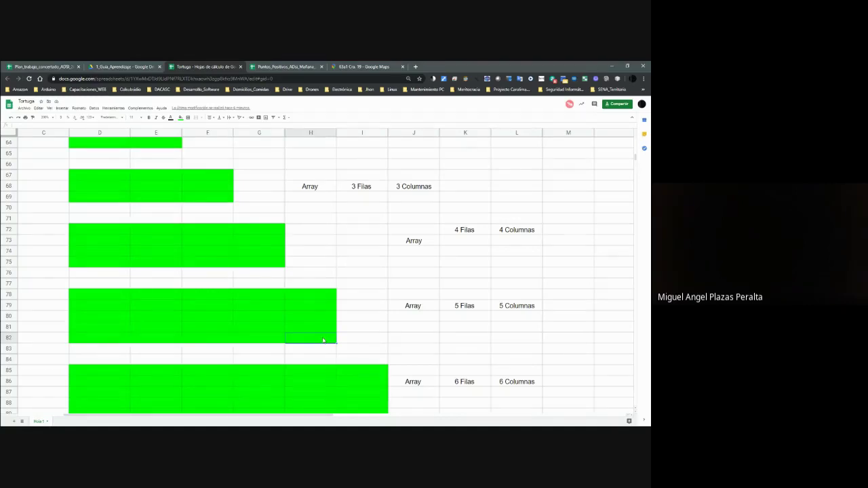
left_click(98, 296)
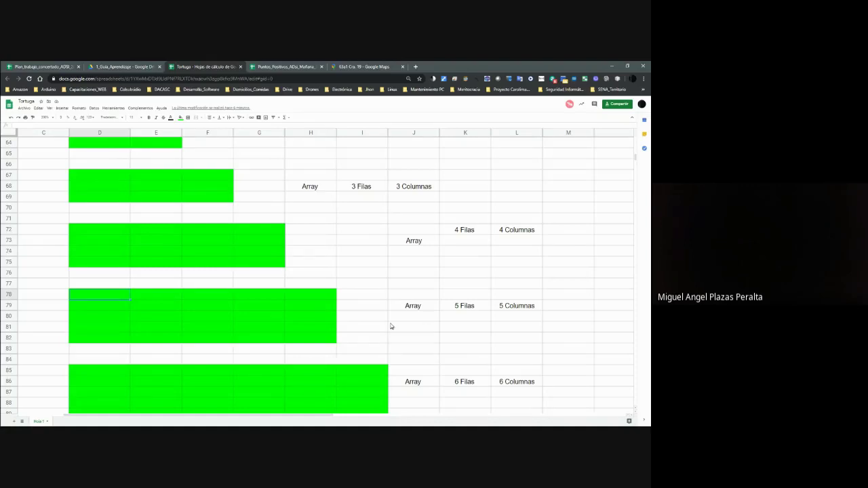
Select the lowest green array, starting from its corner at D102.
scroll(351, 335, "down", 6)
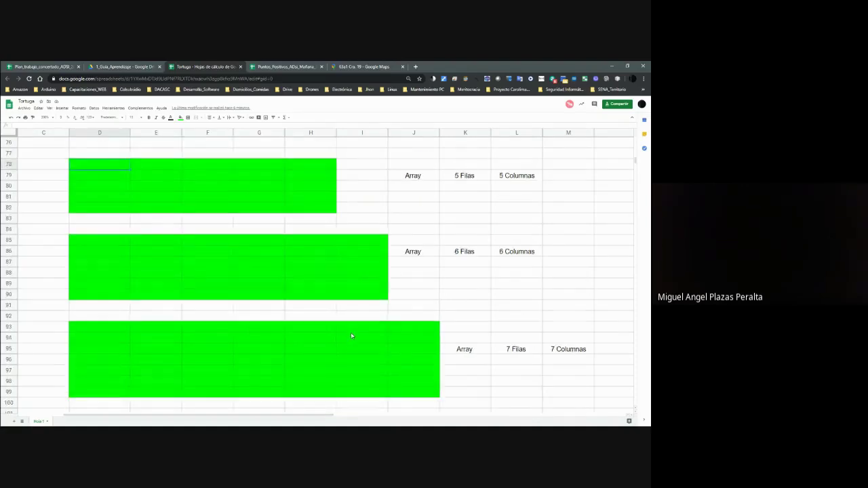
scroll(350, 335, "down", 2)
left_click(128, 294)
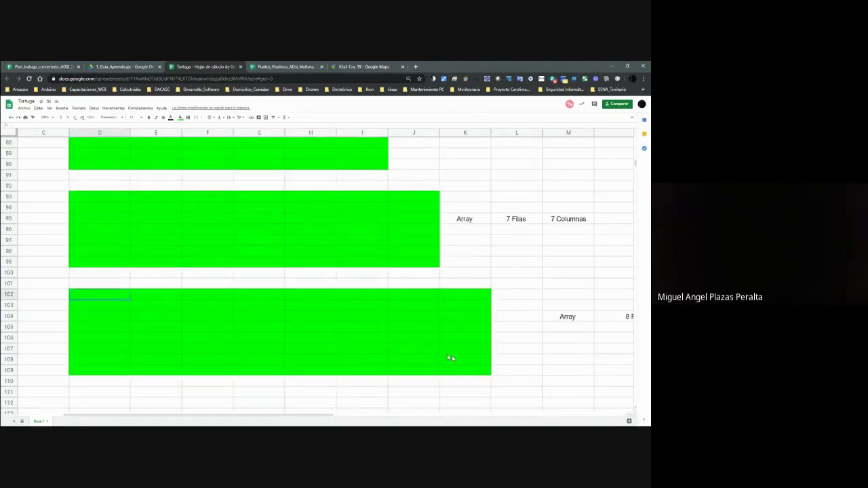
left_click(464, 371, "shift")
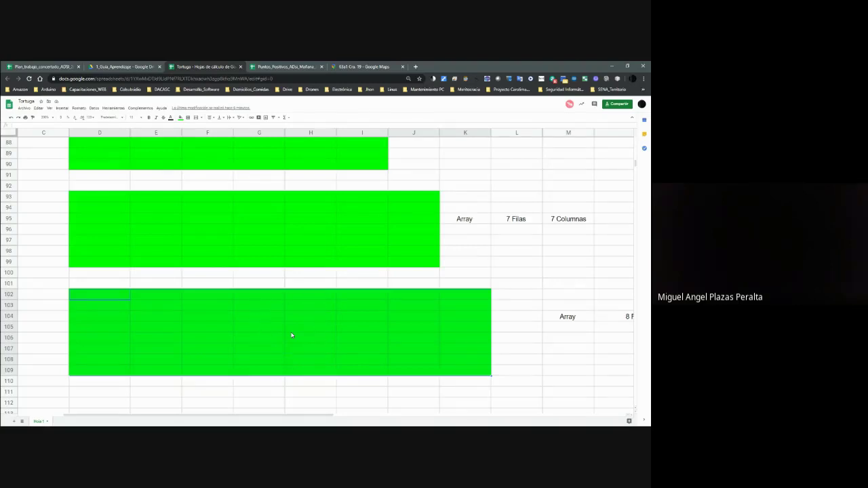
Back up the sheet, select the whole 4x4 array D72:G75.
scroll(291, 335, "up", 5)
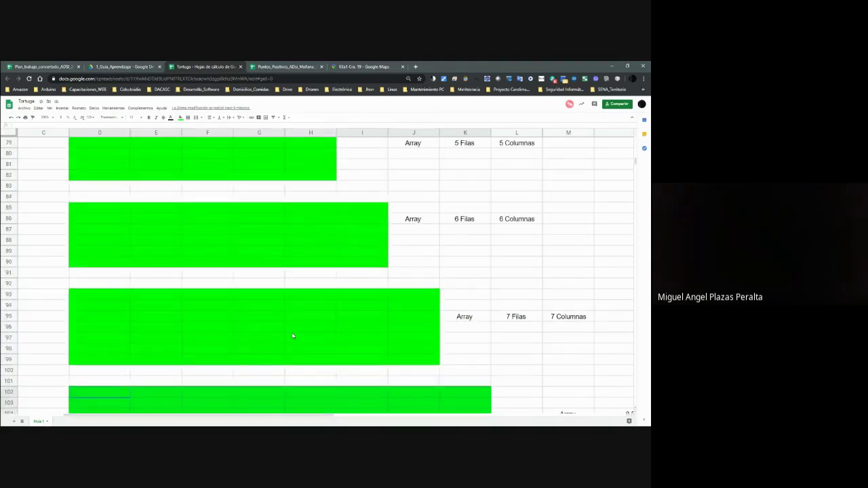
scroll(293, 336, "up", 2)
left_click_drag(88, 264, 227, 285)
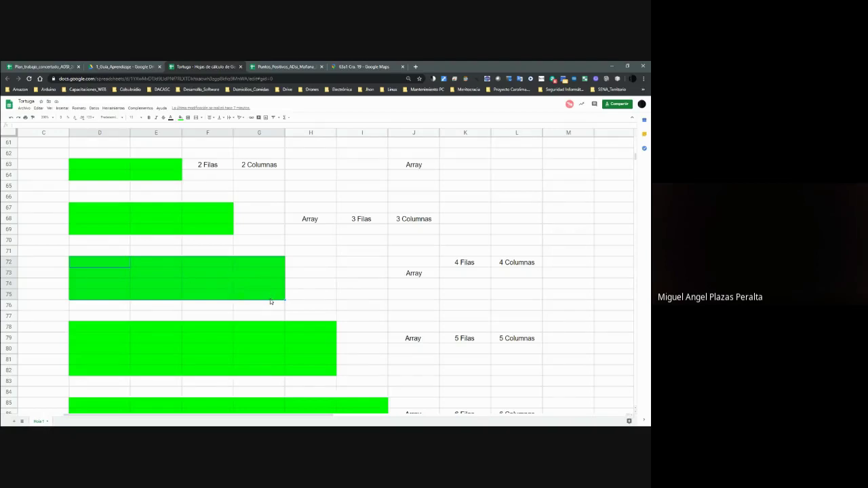
left_click(255, 296)
left_click(117, 269, "shift")
Select the full eight-row array D102:K109.
scroll(294, 343, "down", 2)
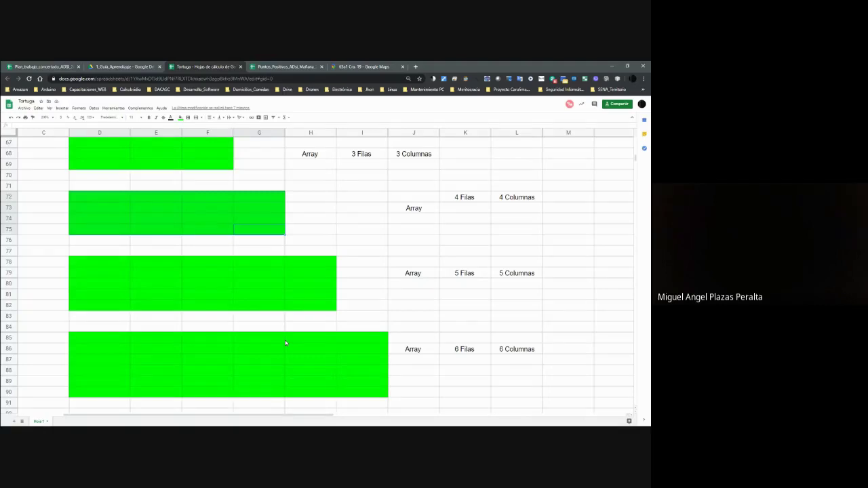
scroll(286, 343, "down", 4)
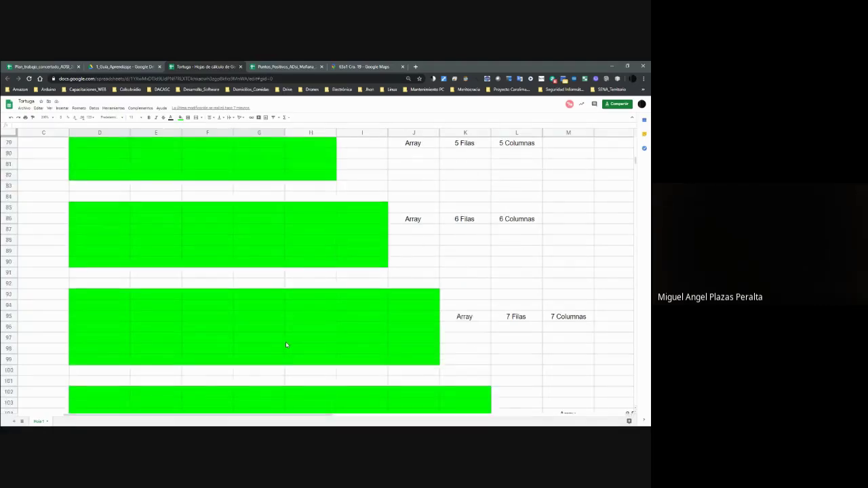
scroll(286, 345, "down", 3)
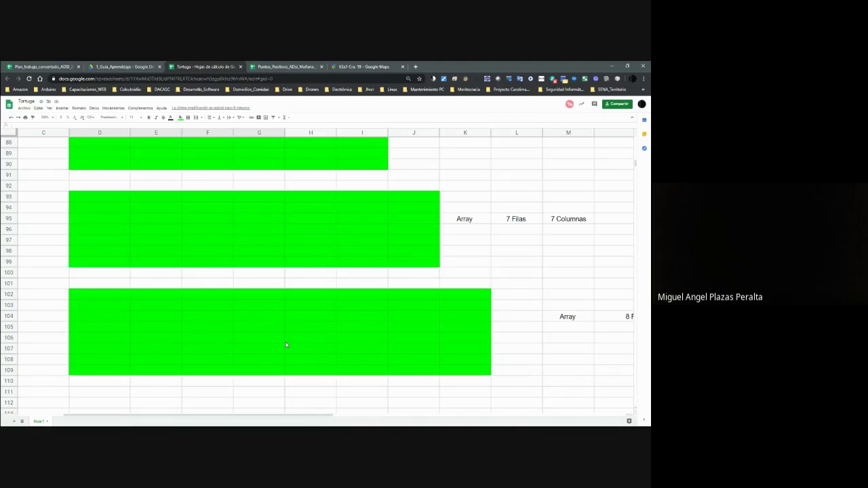
scroll(284, 342, "down", 1)
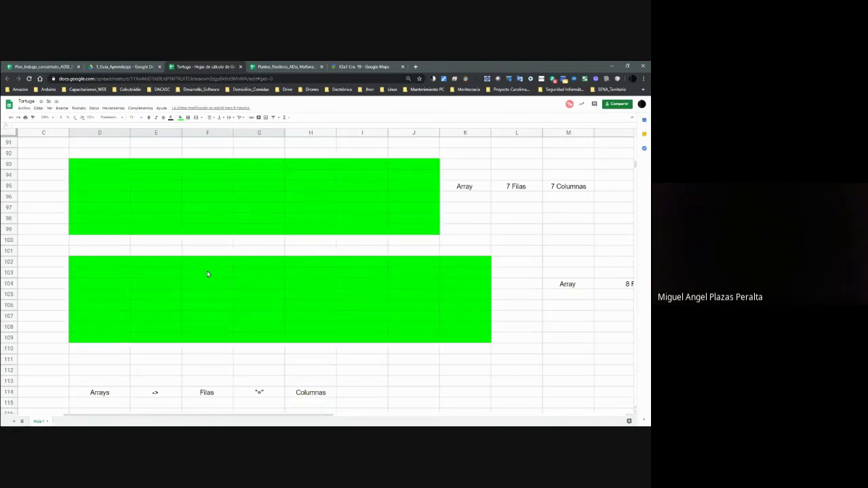
left_click(109, 269)
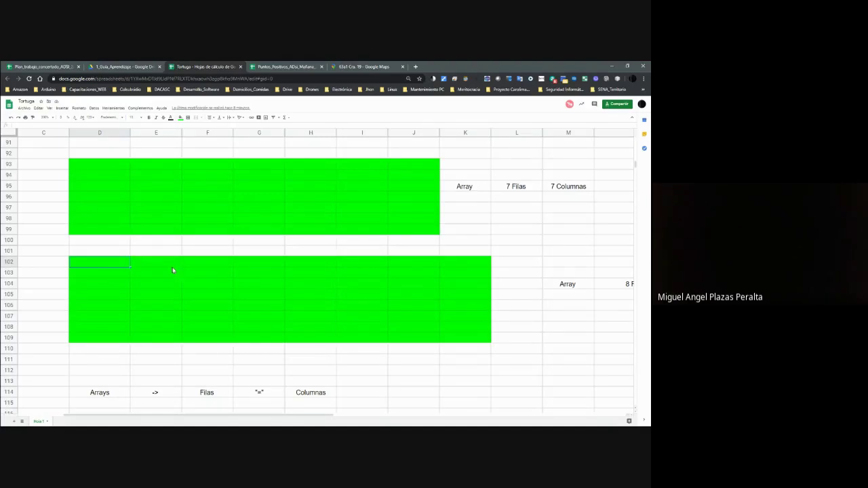
left_click(484, 342, "shift")
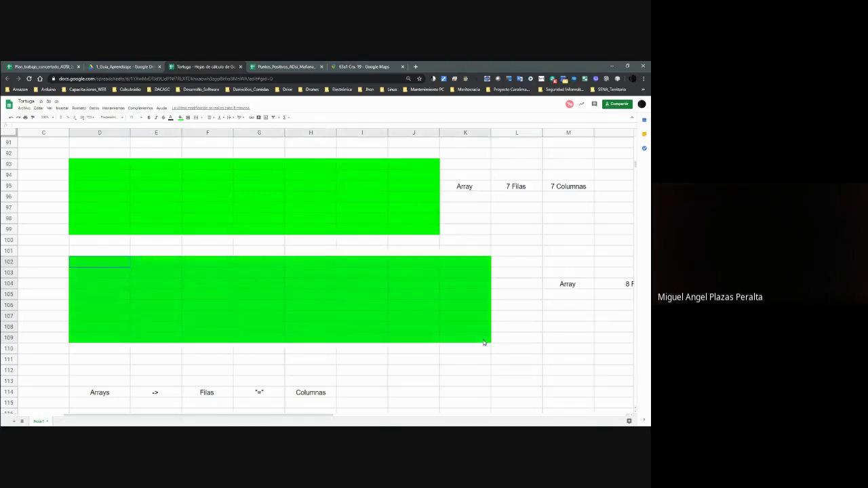
Count the eight-row array's columns, selecting along row 102 and then columns D through H.
left_click_drag(143, 265, 461, 264)
left_click(102, 265)
left_click_drag(113, 276, 170, 337)
left_click_drag(203, 271, 229, 335)
left_click_drag(264, 265, 269, 342)
left_click(314, 266)
left_click_drag(318, 289, 327, 341)
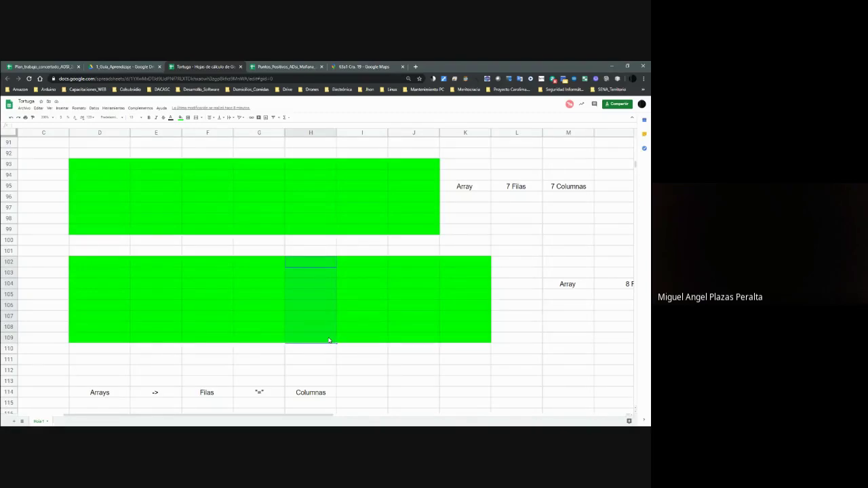
Scroll down to rows 142–149 showing the Marcianos/Marte and Venucianos/Venus Dimensión tables.
scroll(339, 346, "down", 2)
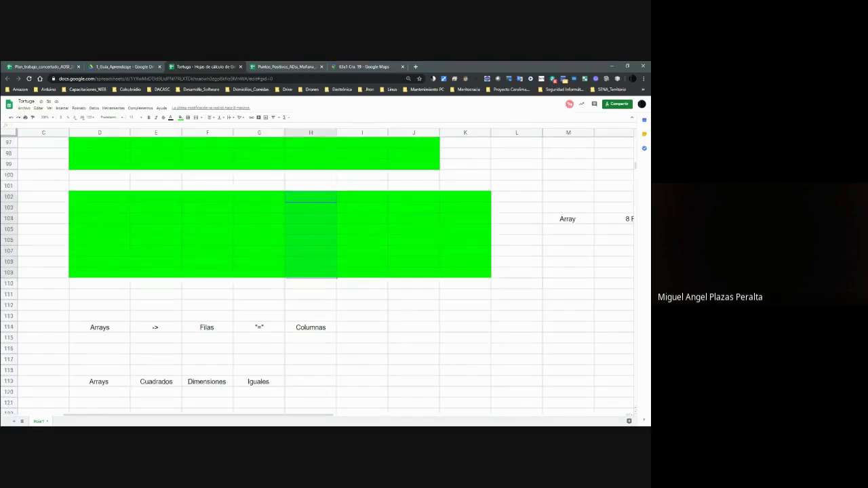
scroll(377, 375, "up", 1)
scroll(377, 376, "down", 4)
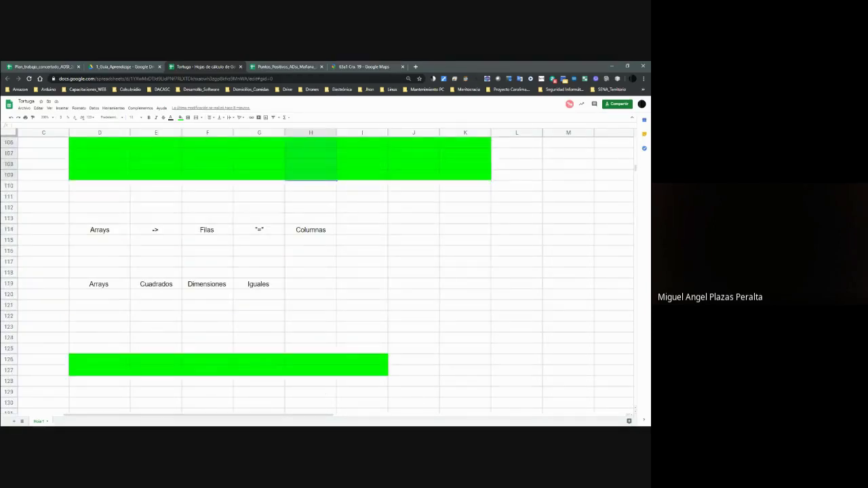
scroll(366, 354, "down", 3)
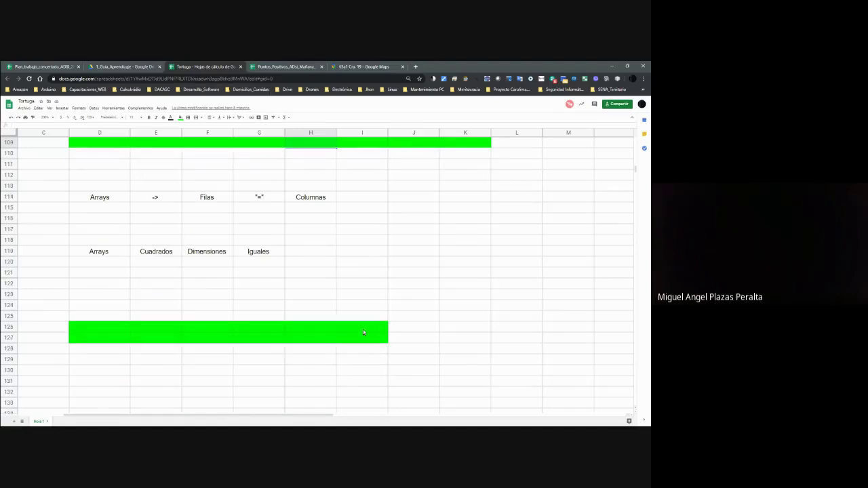
scroll(259, 333, "down", 3)
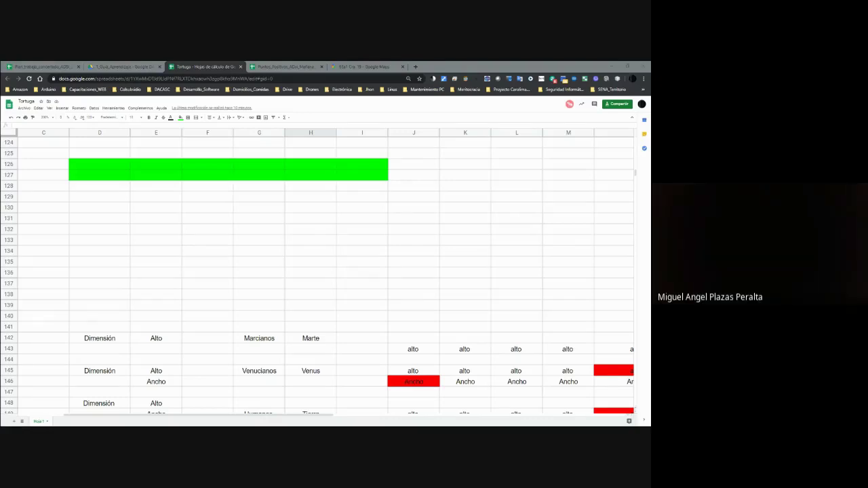
Open the Cra. 19 Street View in Bogotá, face along the street, and advance three times.
left_click(363, 66)
left_click(405, 241)
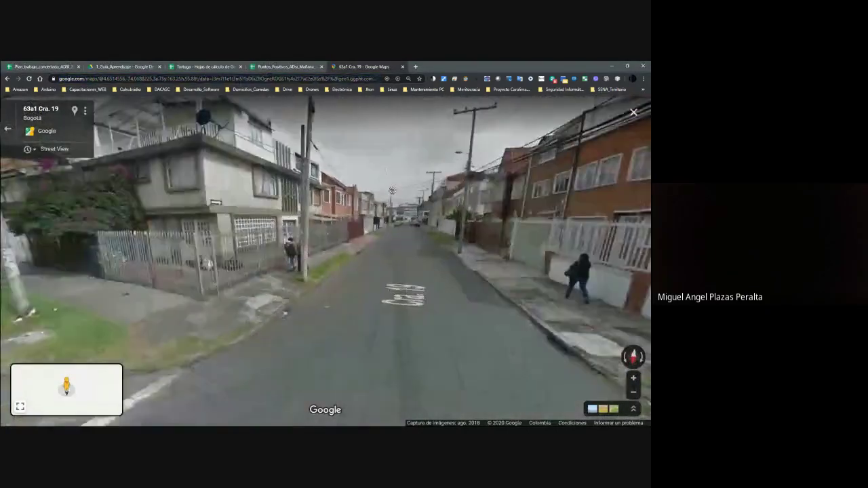
left_click_drag(392, 191, 310, 141)
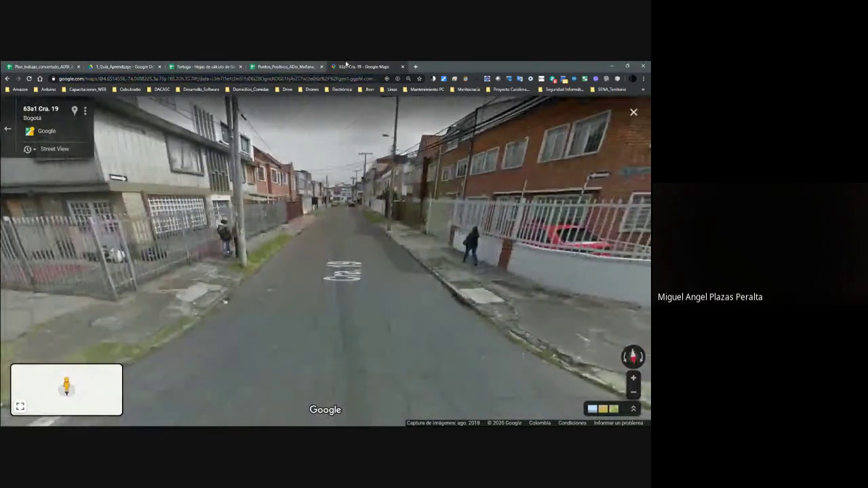
left_click(322, 238)
left_click(322, 237)
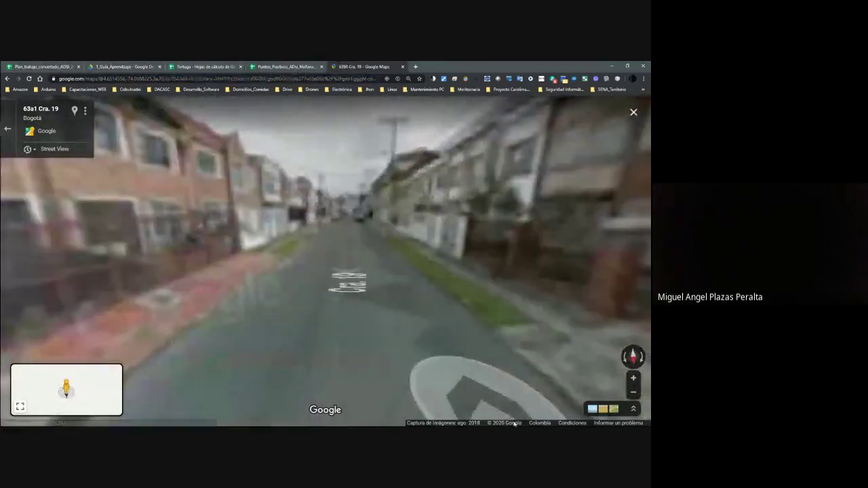
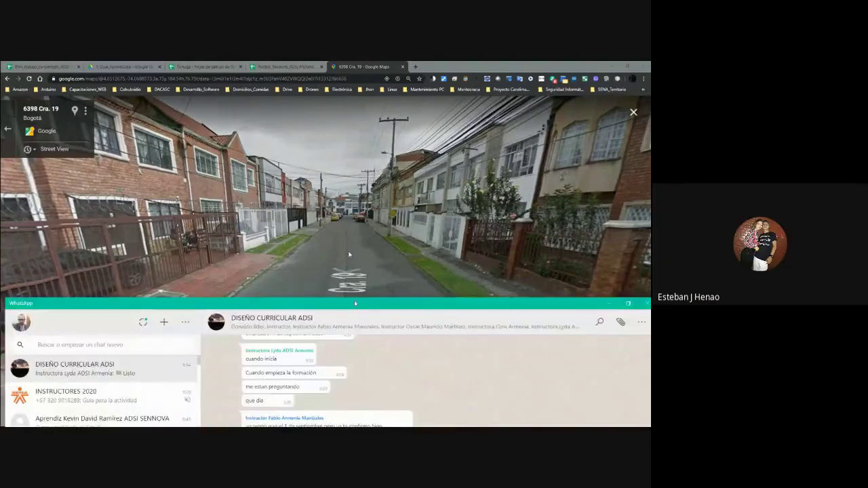
Open the INSTRUCTORES 2020 chat in WhatsApp and its bicycle event video.
key("alt+Tab")
left_click(76, 140)
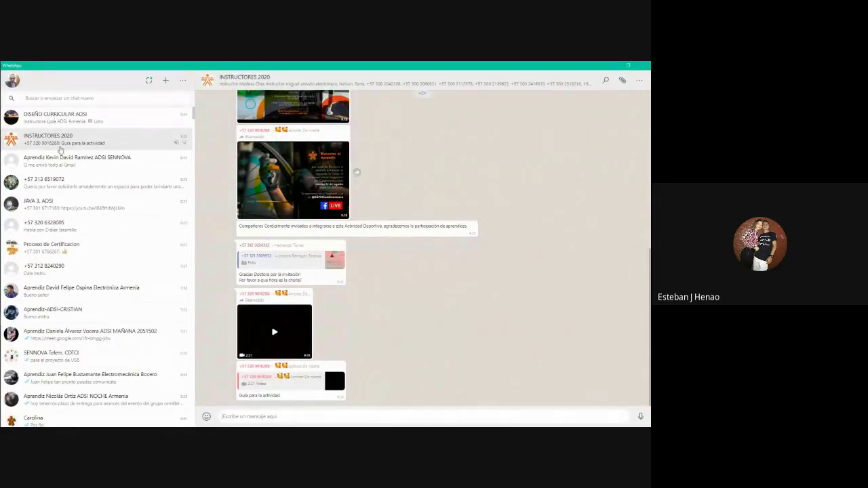
left_click(278, 331)
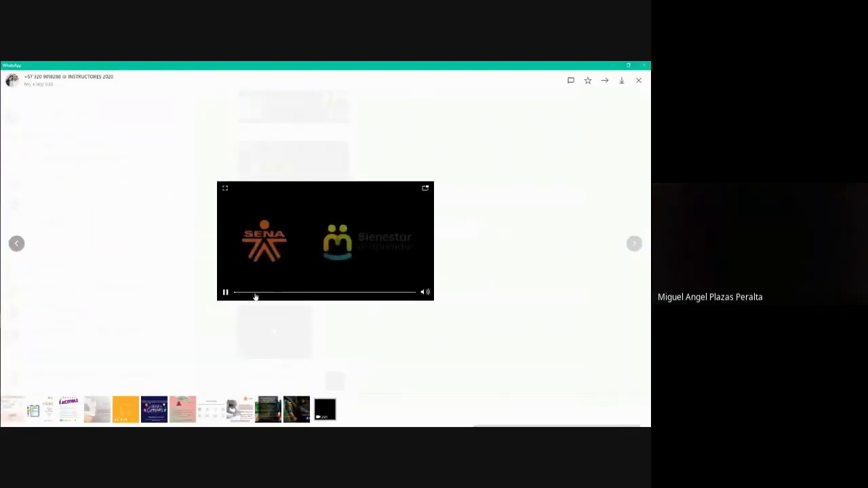
Pause the video, jump to the bike close-up and full bicycle frame, then resume playback.
left_click(261, 283)
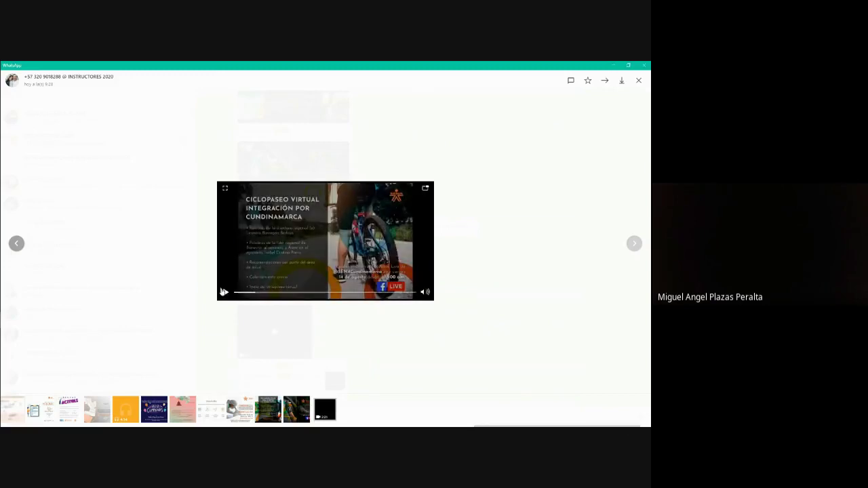
left_click(375, 292)
left_click(323, 292)
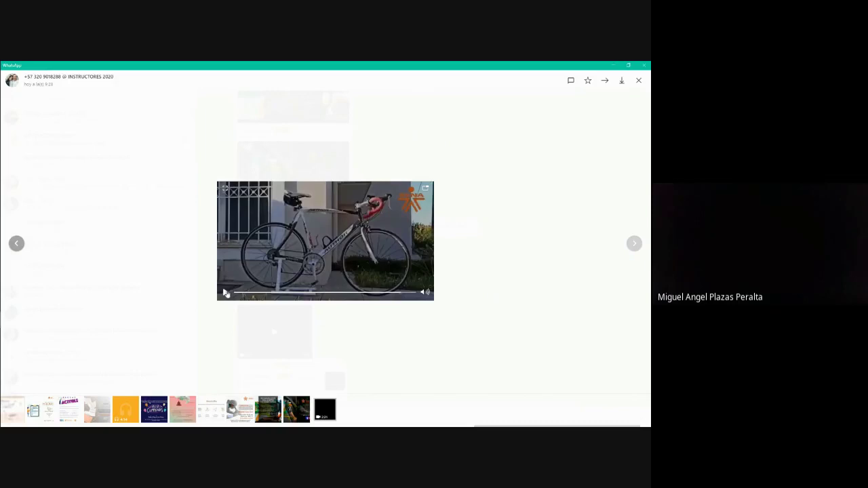
left_click(225, 292)
mouse_move(426, 293)
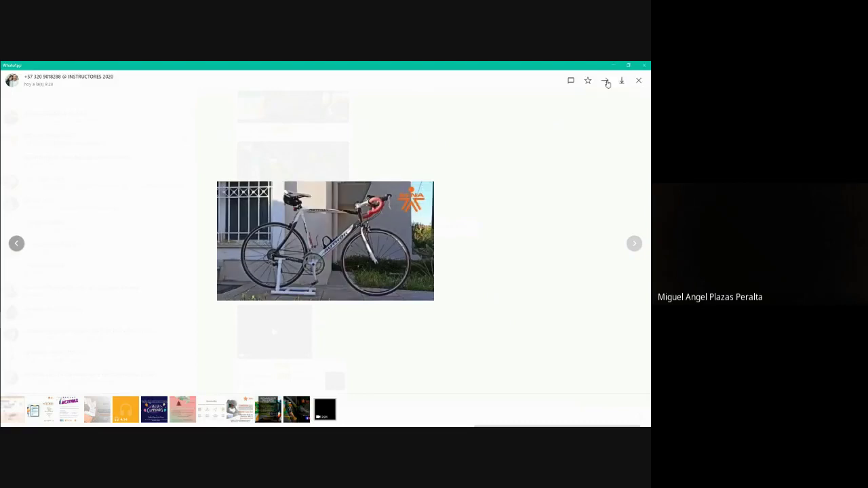
left_click(606, 81)
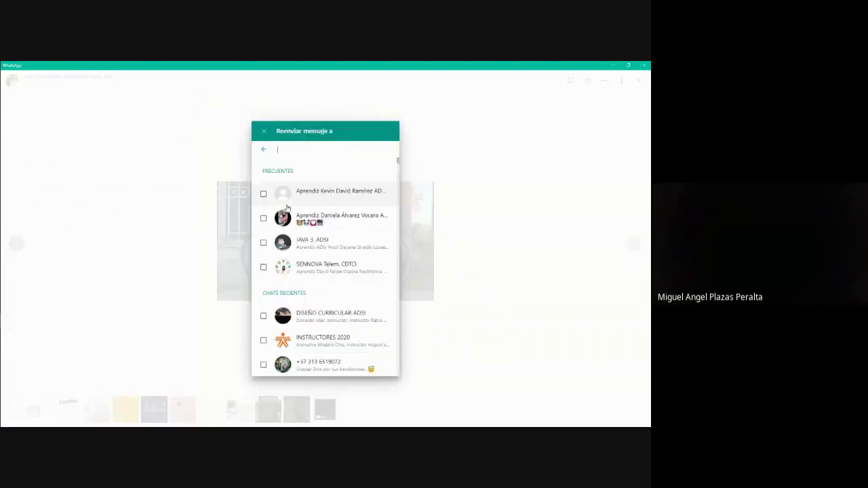
Select JAVA 3. ADSI, SENNOVA Telem. CDTCI and DISEÑO CURRICULAR ADSI as forward recipients.
left_click(265, 246)
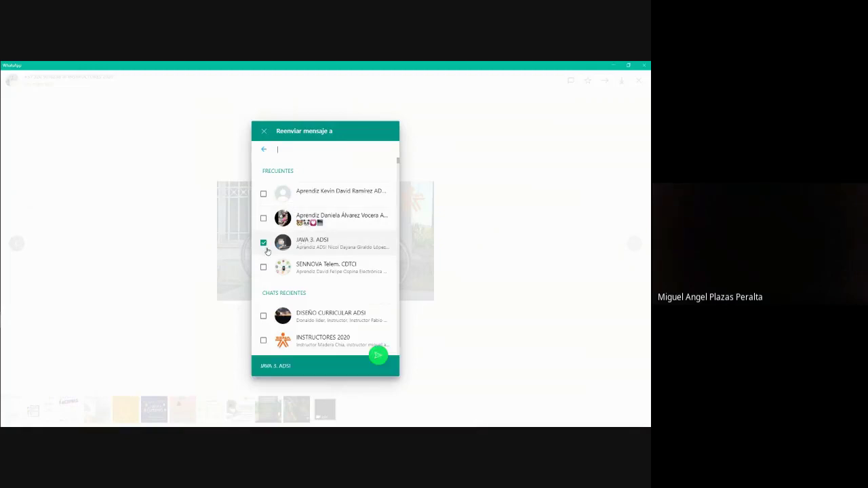
scroll(266, 250, "down", 2)
left_click(263, 189)
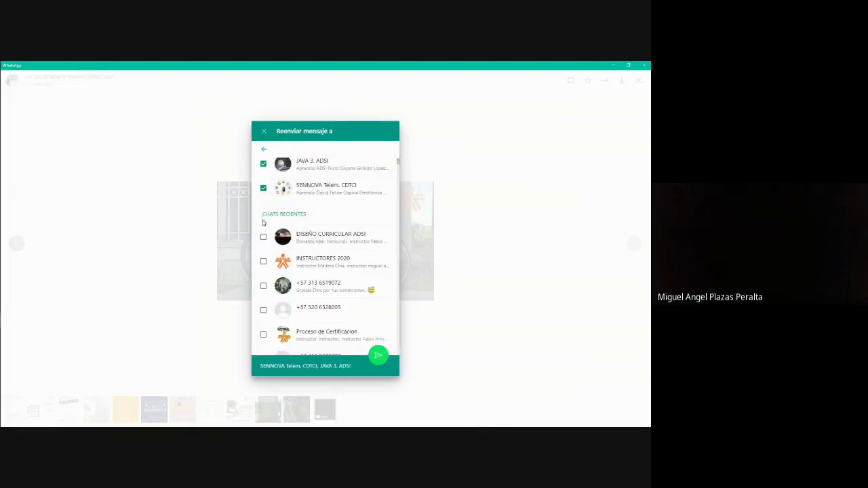
left_click(264, 237)
scroll(270, 245, "down", 2)
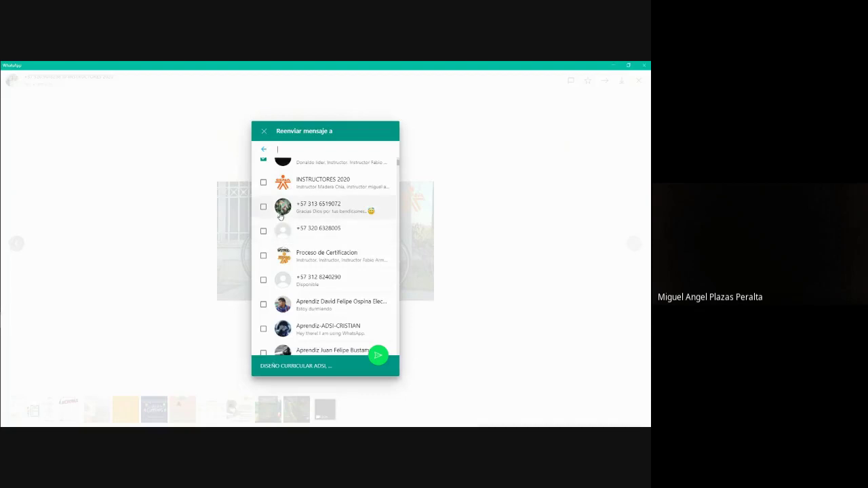
scroll(280, 216, "down", 2)
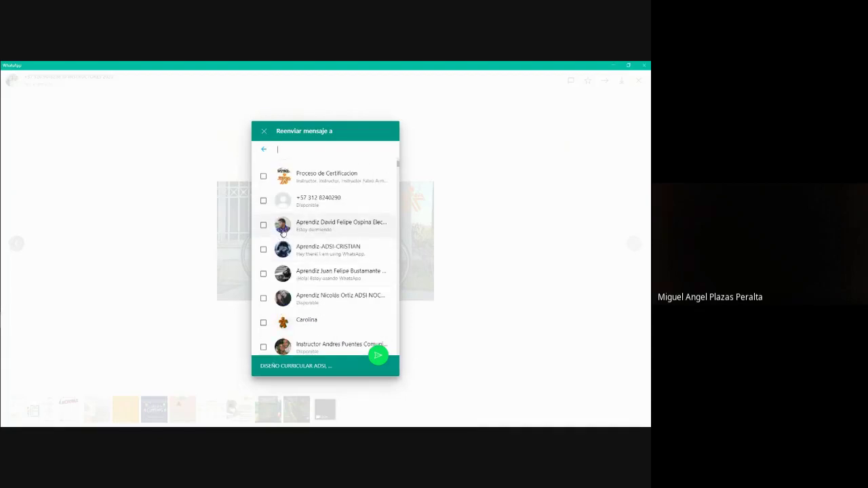
scroll(288, 237, "down", 2)
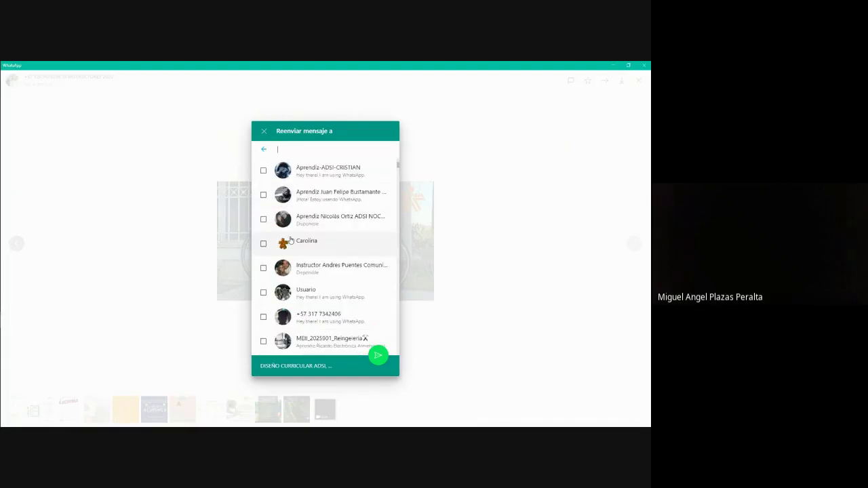
scroll(302, 259, "down", 4)
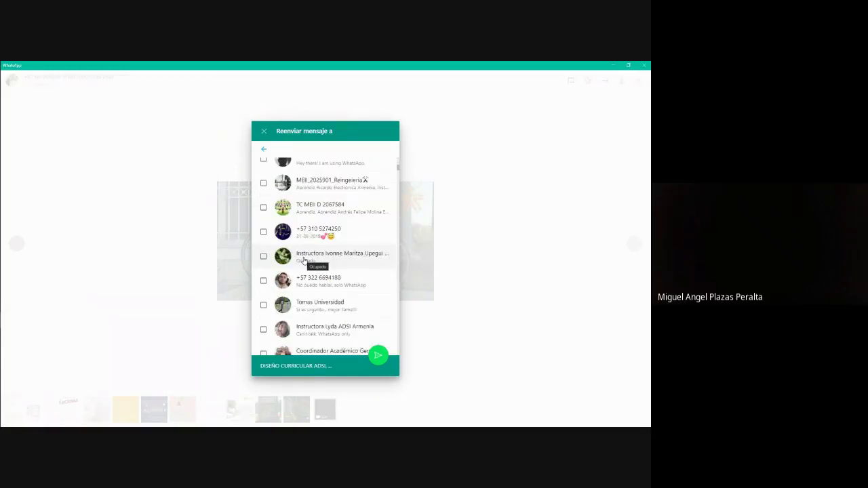
scroll(305, 260, "up", 8)
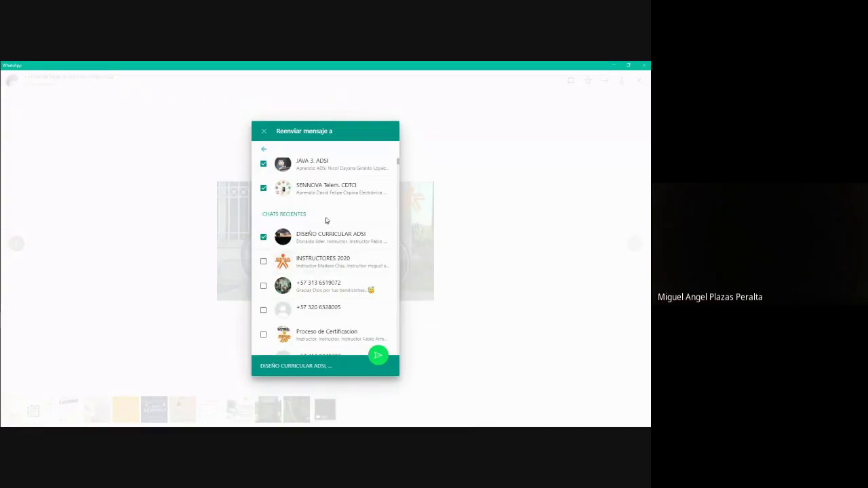
Search 'meii', add two MEII groups including TC MEII D 2067584, and send the video.
left_click(297, 146)
type("meii")
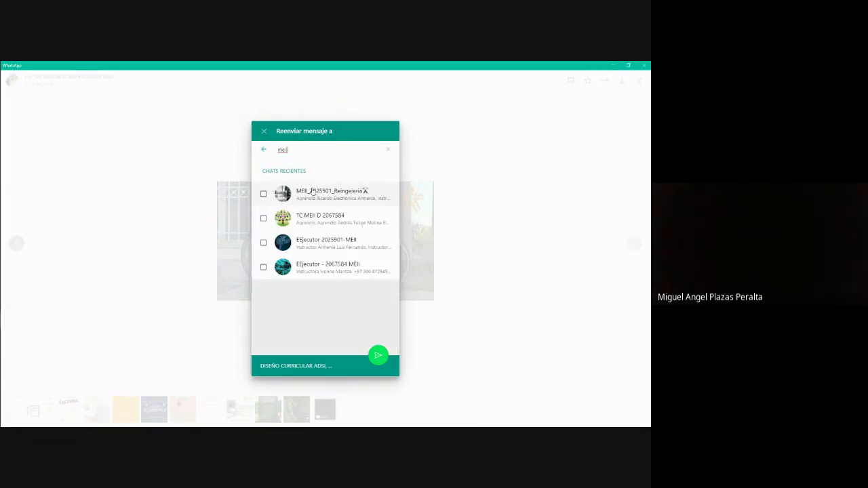
left_click(310, 193)
left_click(267, 220)
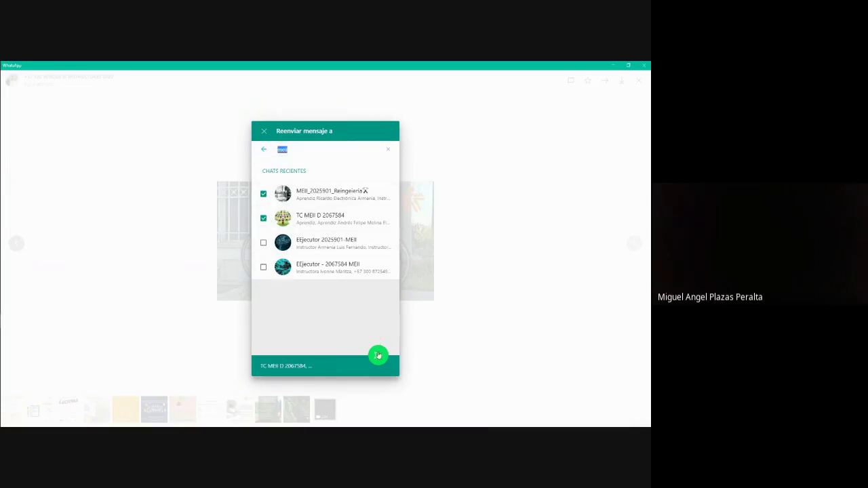
left_click(378, 355)
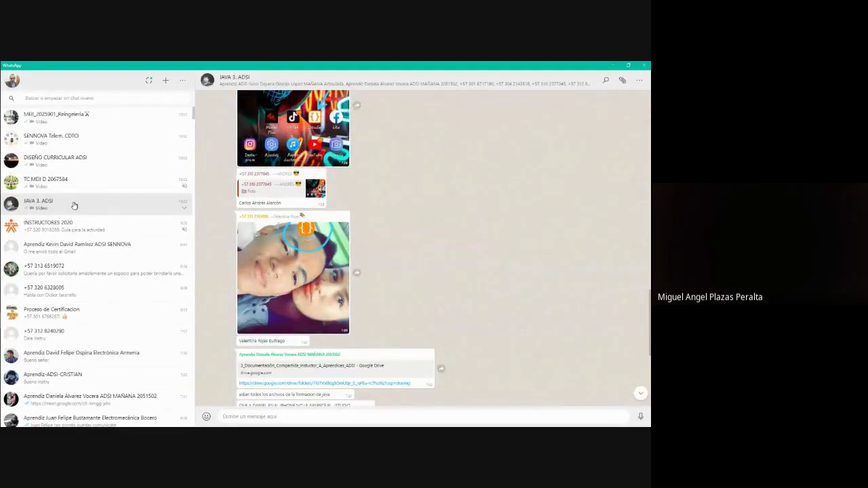
Open the forwarded video in JAVA 3. ADSI and play it to the cycling scene.
scroll(405, 285, "down", 5)
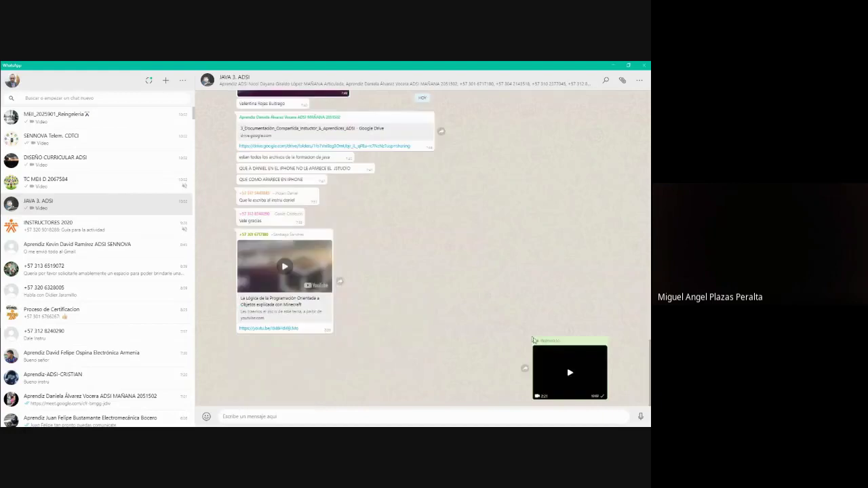
left_click(565, 368)
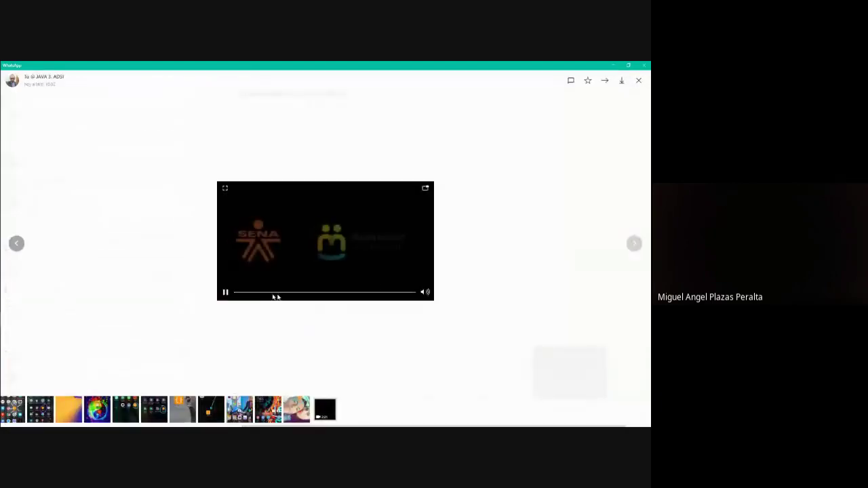
left_click(225, 293)
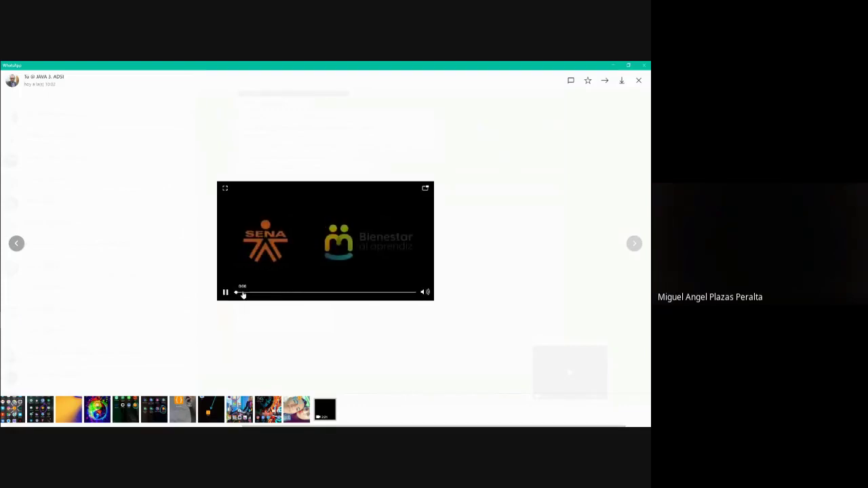
left_click(246, 292)
left_click(257, 272)
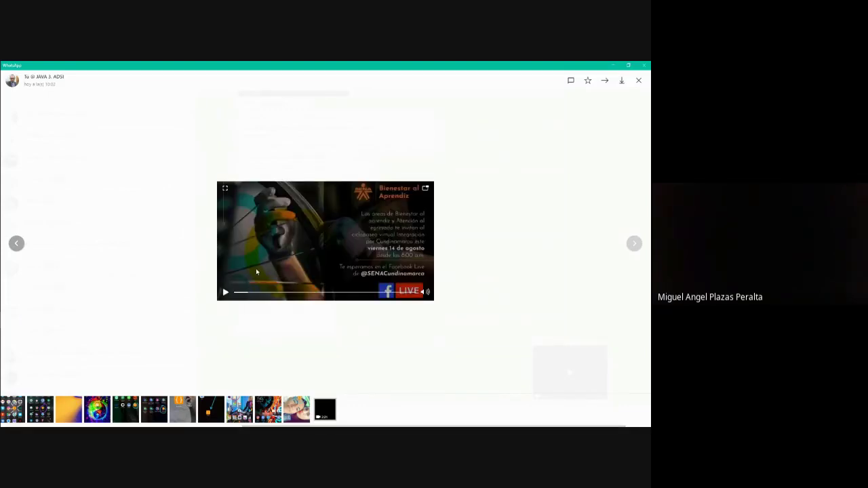
left_click(293, 256)
Skip through the Recomendaciones, PVC stand and bicycle shots, then close the viewer and minimize WhatsApp.
left_click(263, 293)
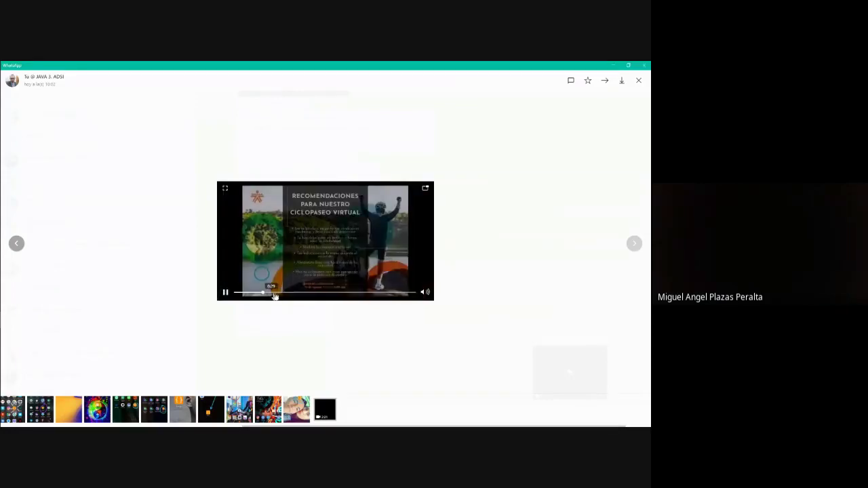
left_click(278, 295)
left_click(315, 295)
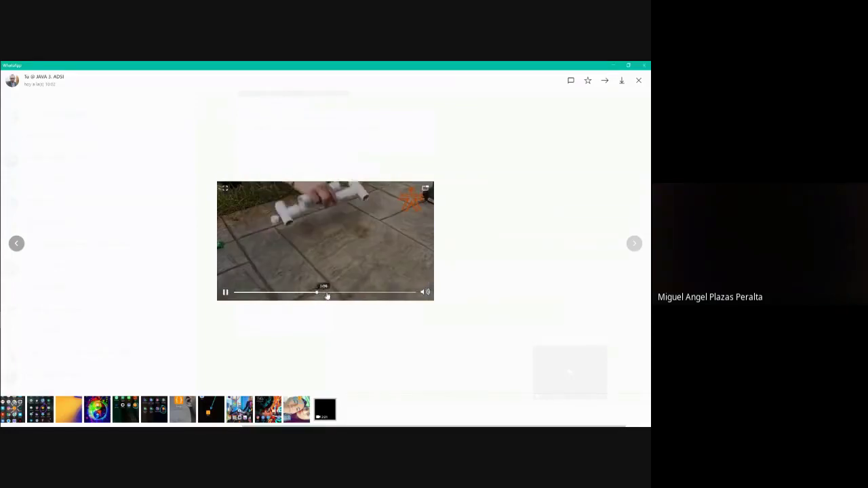
left_click(361, 293)
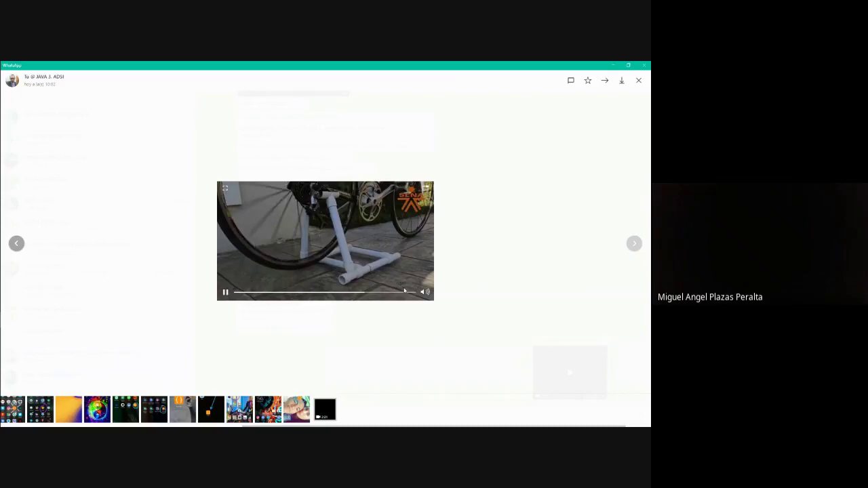
left_click(407, 293)
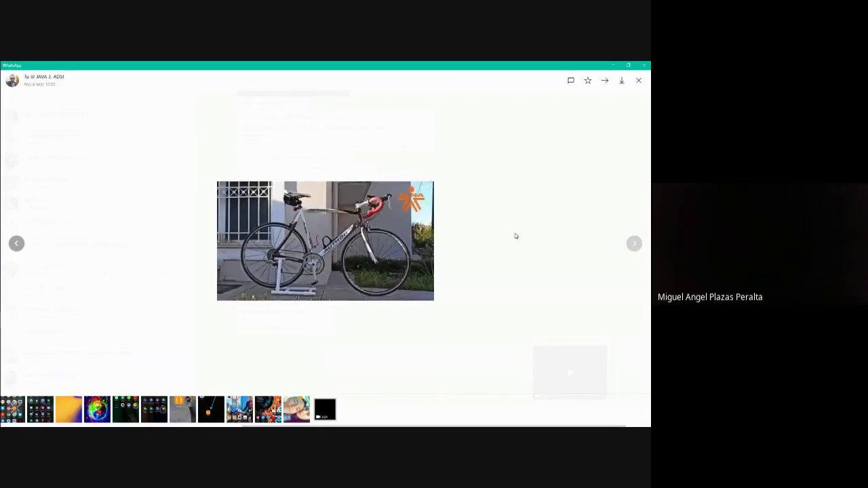
key("Escape")
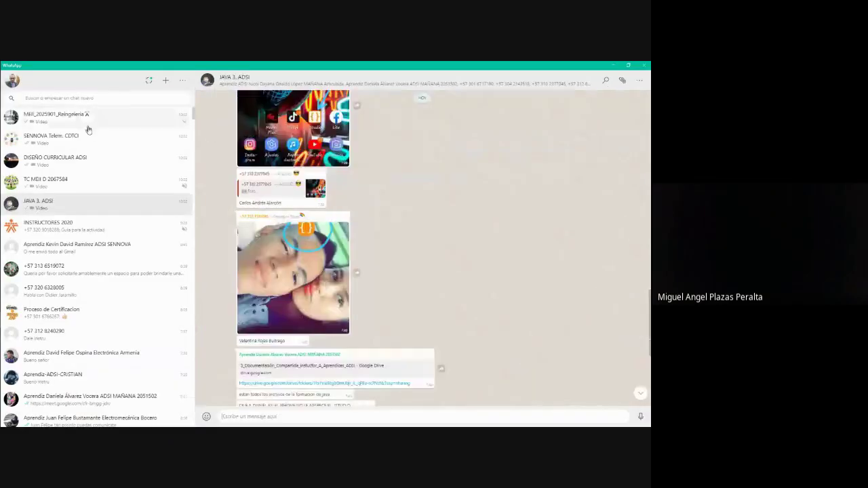
left_click(616, 65)
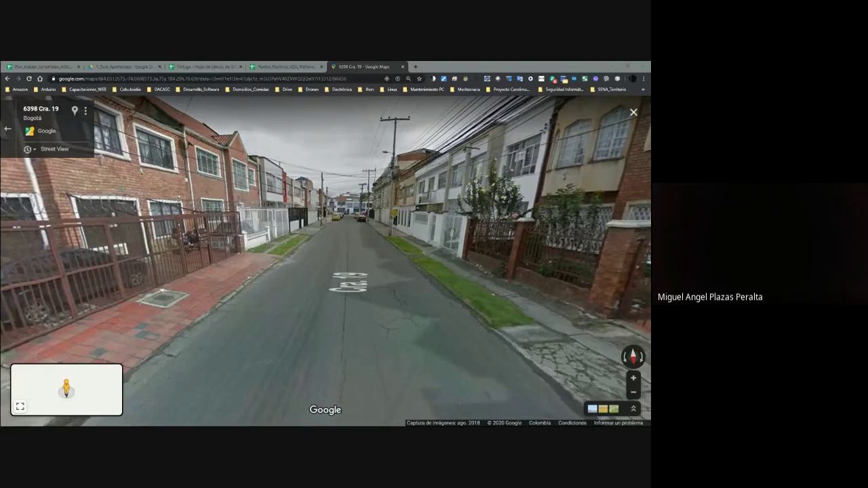
Advance along Cra. 19 in Street View and turn the view toward the houses.
left_click(333, 283)
left_click(240, 264)
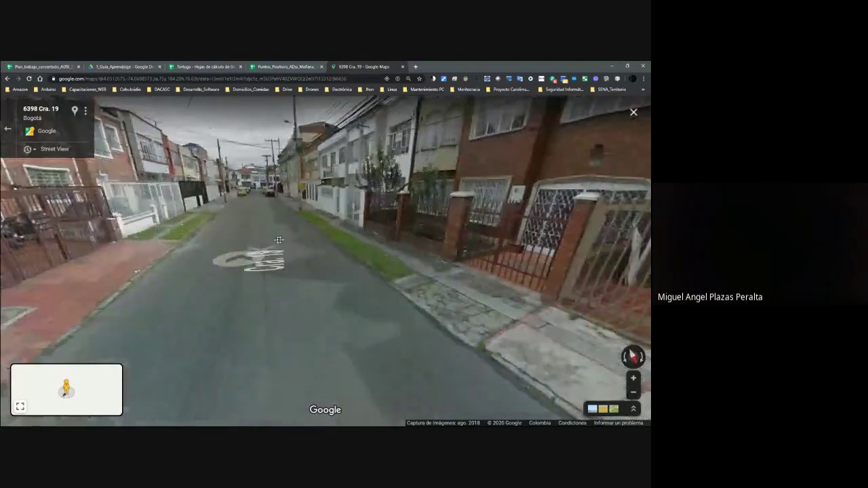
left_click(294, 229)
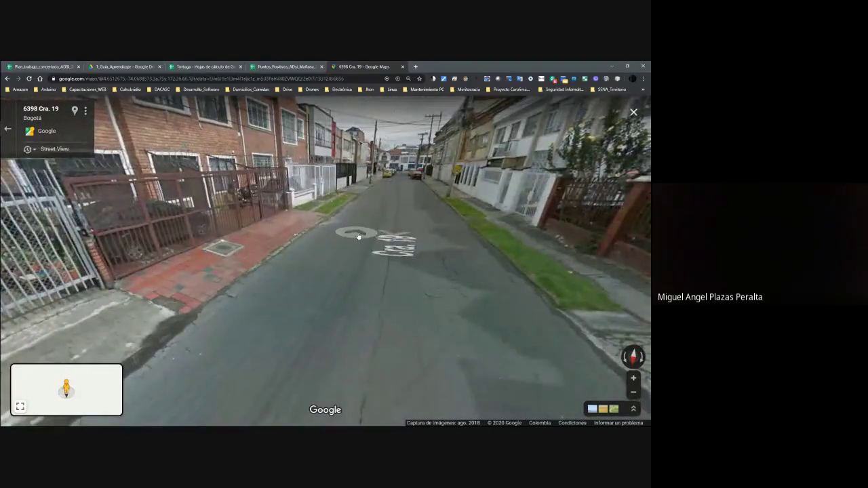
left_click(396, 245)
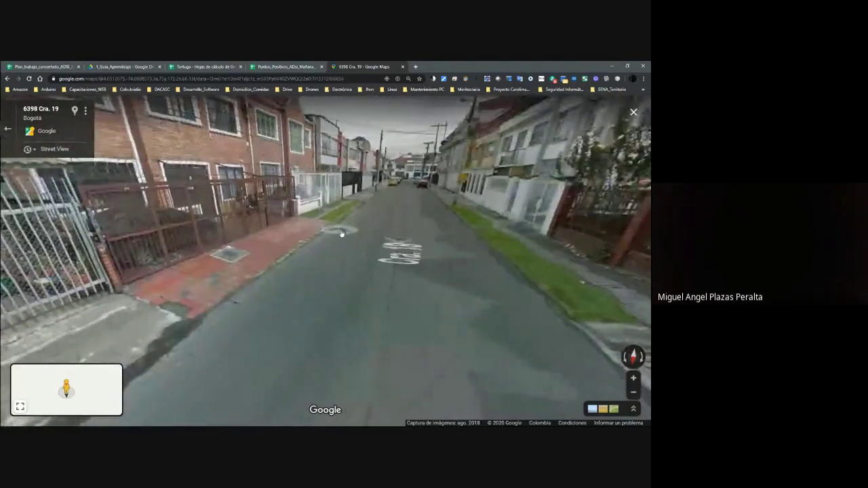
left_click_drag(396, 245, 420, 219)
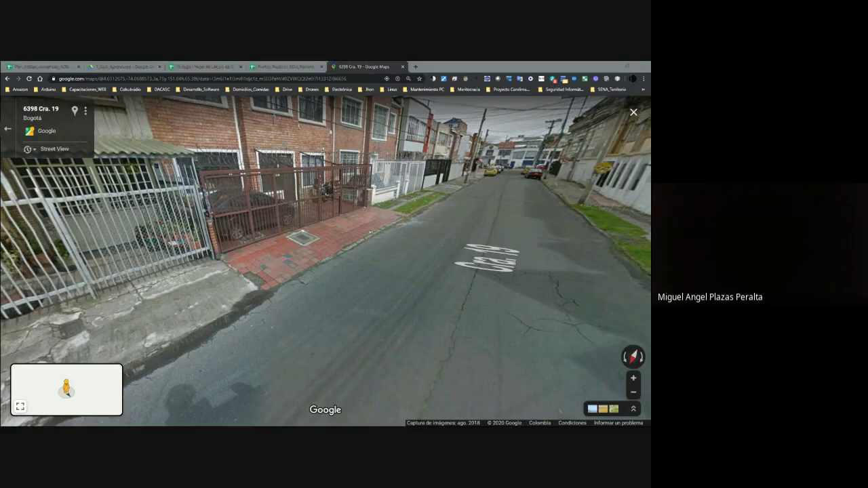
Turn back up the street, move forward, and toggle Windows Magnifier on and off.
left_click_drag(550, 252, 354, 337)
left_click(283, 252)
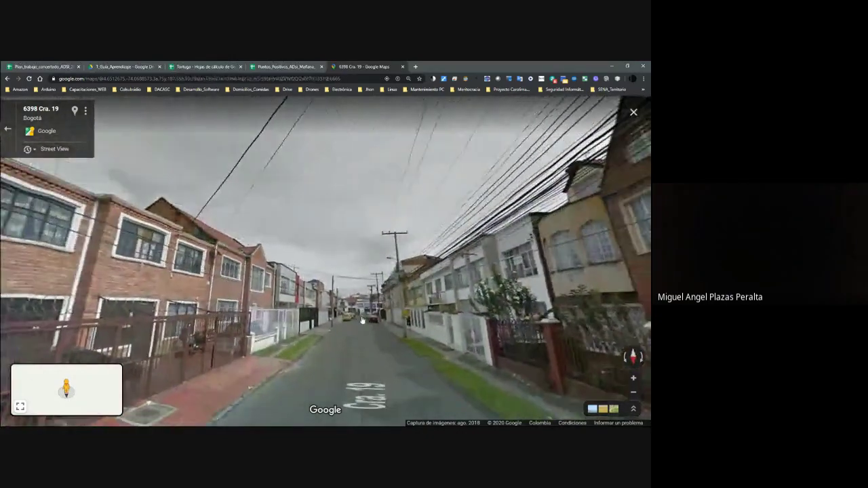
left_click(354, 337)
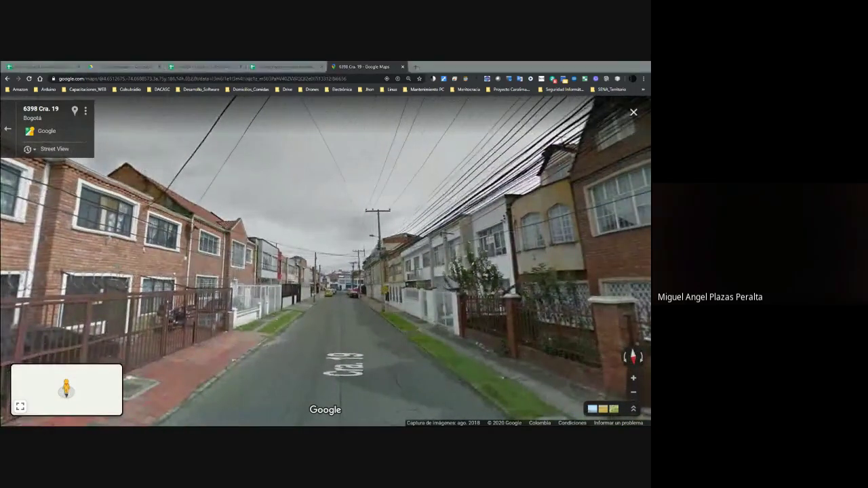
key("super+plus")
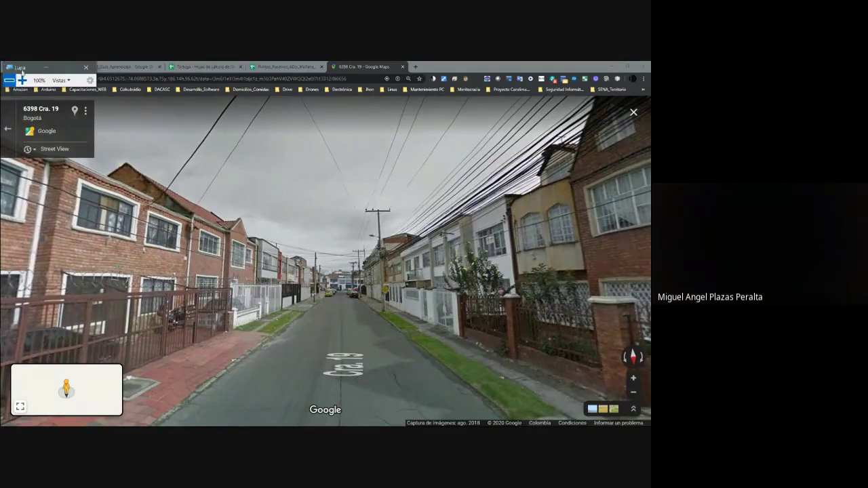
key("super+Escape")
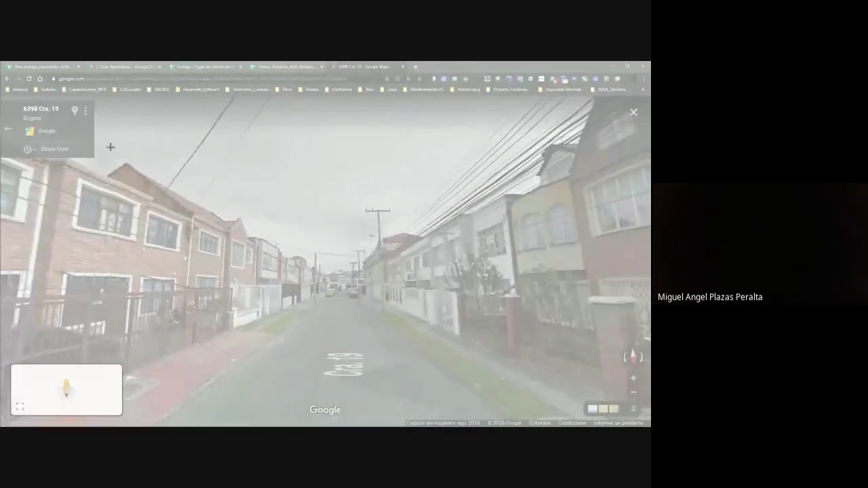
Snip the Street View area and enlarge the Snipping Tool window to full screen.
left_click_drag(109, 145, 592, 415)
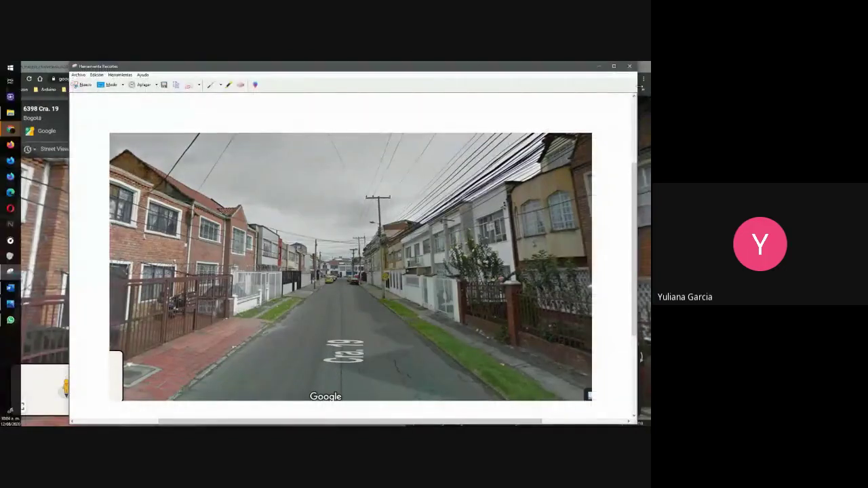
left_click(613, 66)
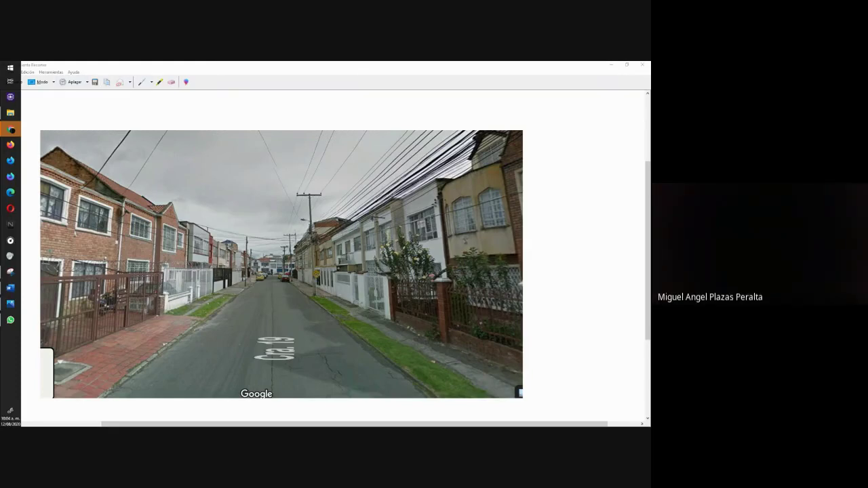
left_click(611, 65)
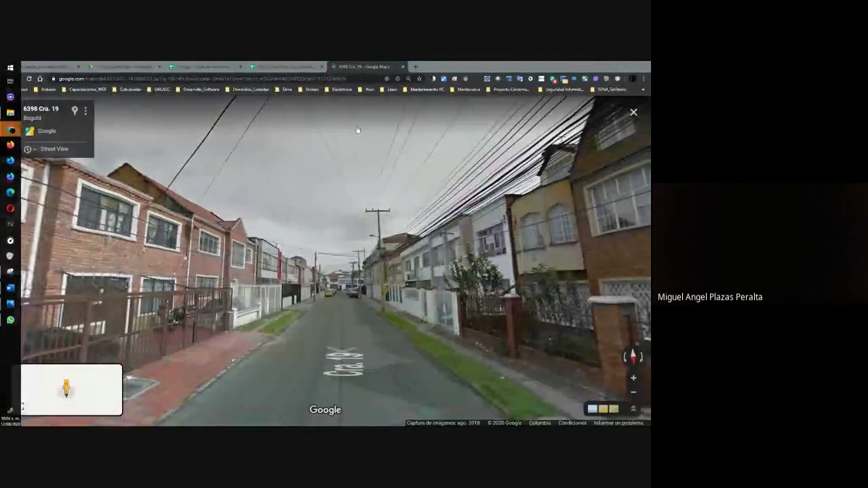
key("alt+Tab")
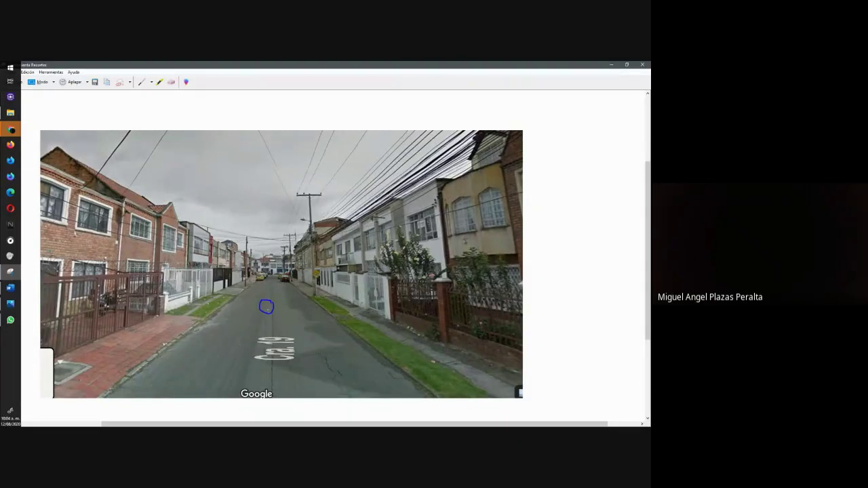
Draw blue pen lines upward, rightward and downward from the circle on the snip.
left_click_drag(269, 309, 272, 255)
left_click_drag(271, 306, 309, 306)
left_click_drag(268, 314, 267, 378)
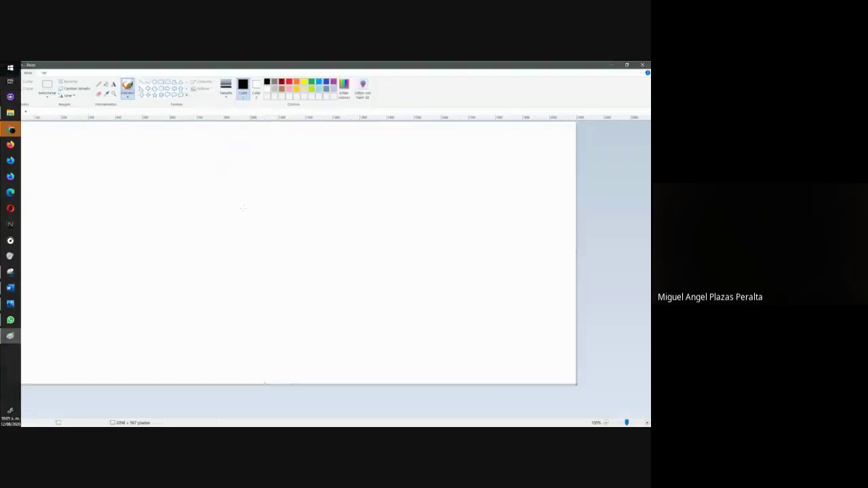
Paste the street capture into a new Paint canvas.
key("ctrl+v")
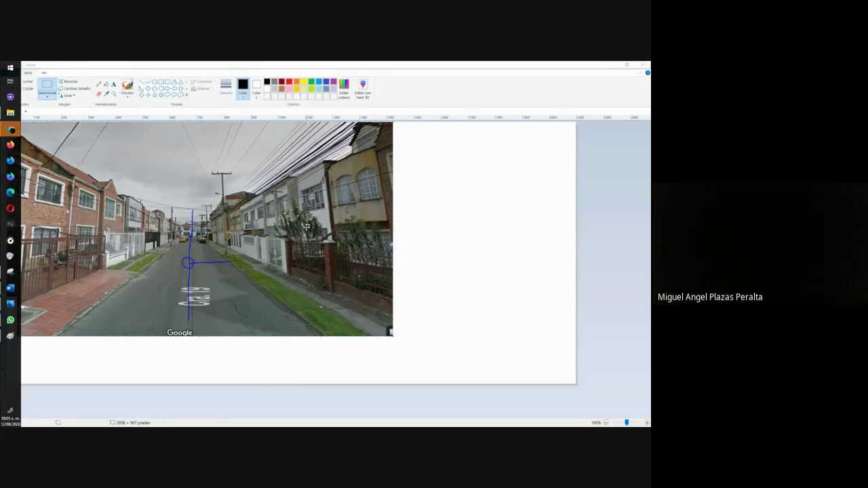
key("alt+Tab")
key("alt+Tab")
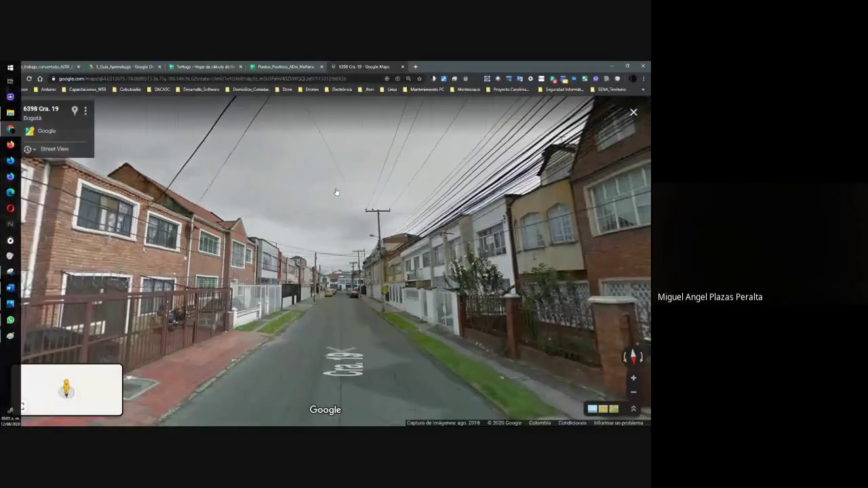
key("alt+Tab")
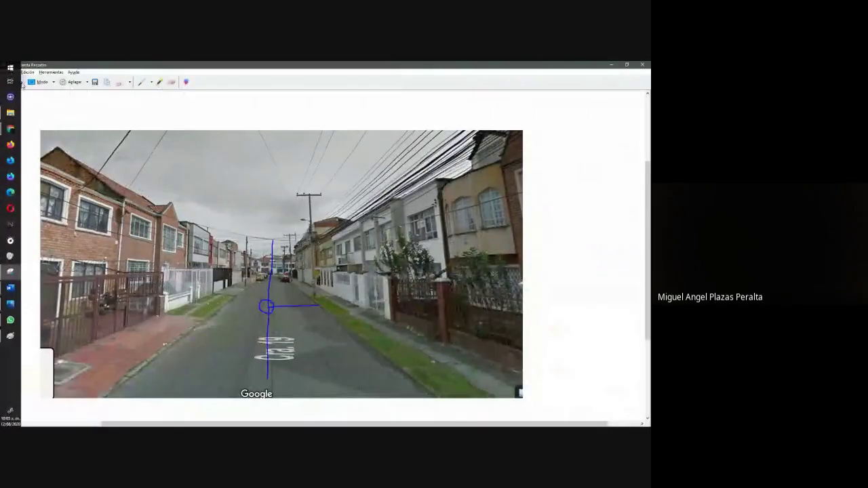
key("alt+Tab")
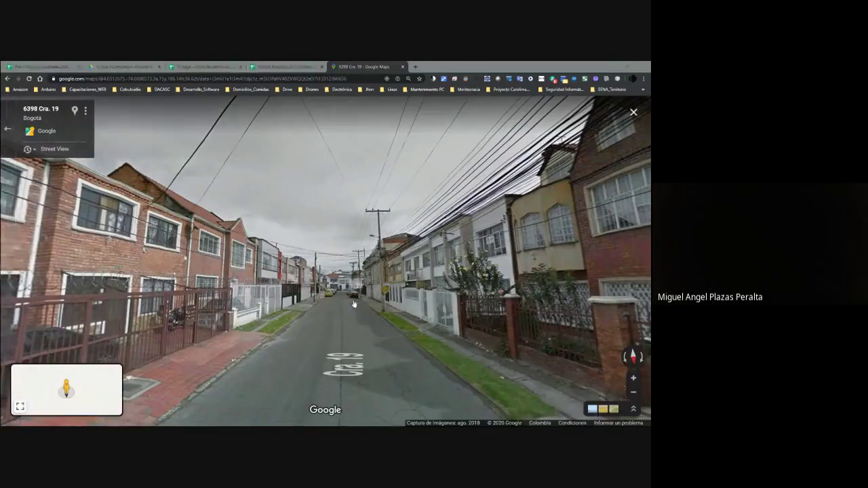
left_click(353, 304)
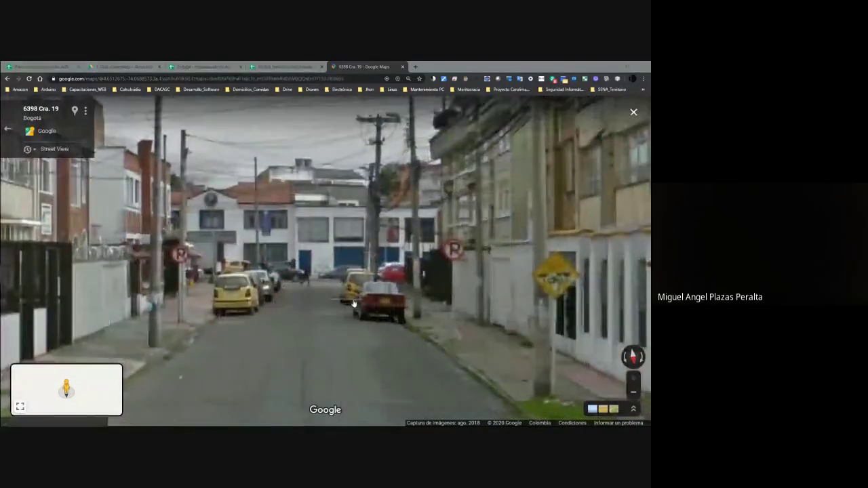
left_click(252, 316)
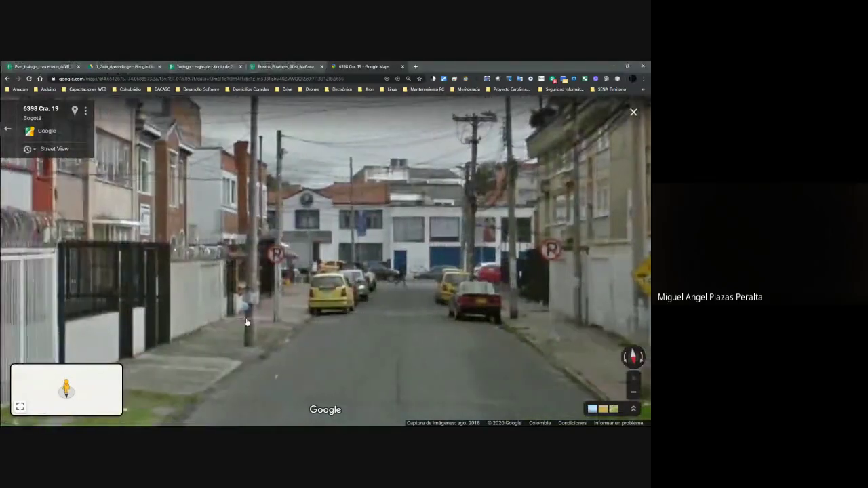
left_click(253, 324)
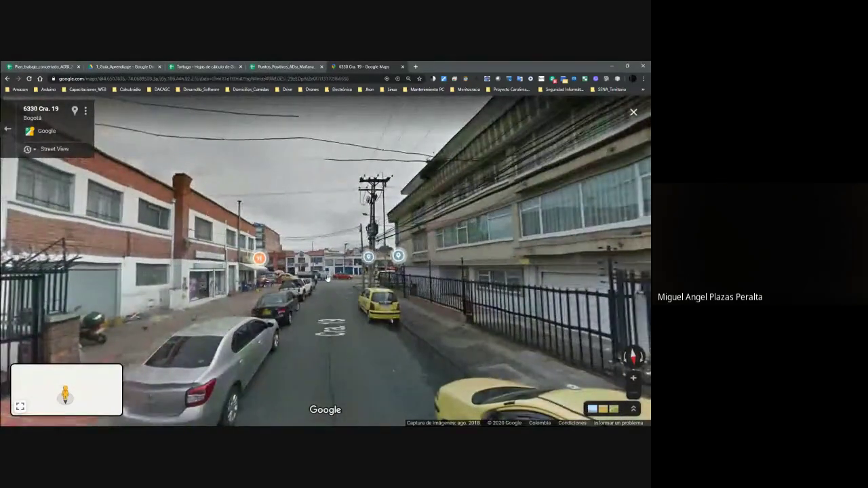
left_click(328, 278)
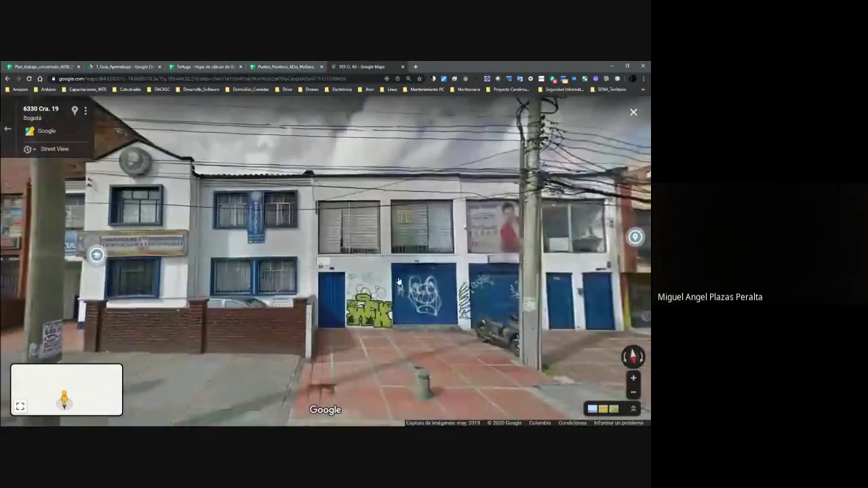
left_click_drag(326, 277, 252, 268)
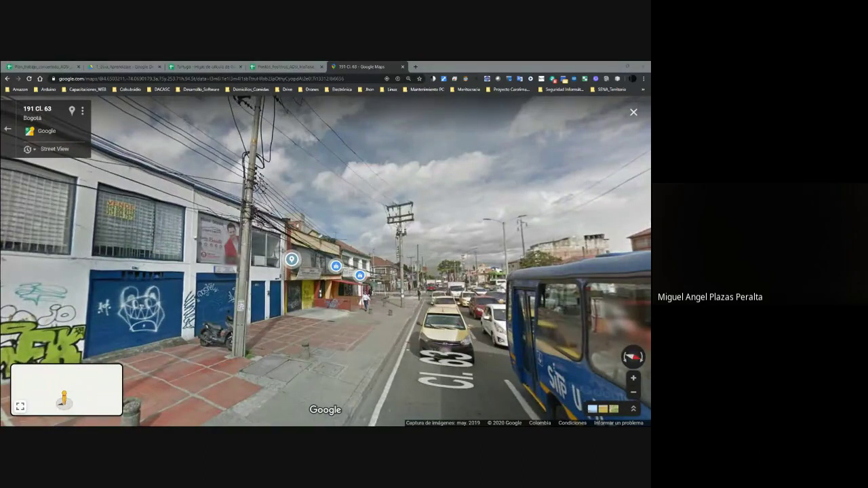
key("super+shift+s")
Snip the Cl. 63 view, paste it over the old Paint image, and shrink the canvas to fit.
left_click_drag(170, 108, 645, 401)
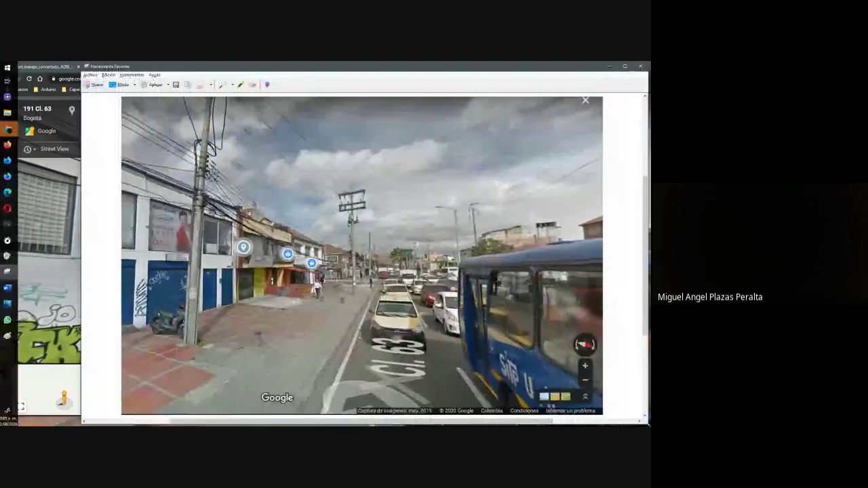
key("alt+Tab")
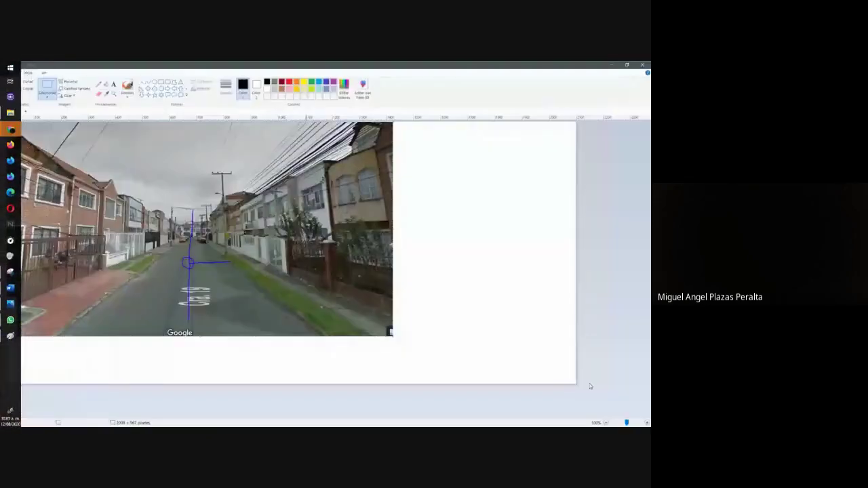
key("ctrl+v")
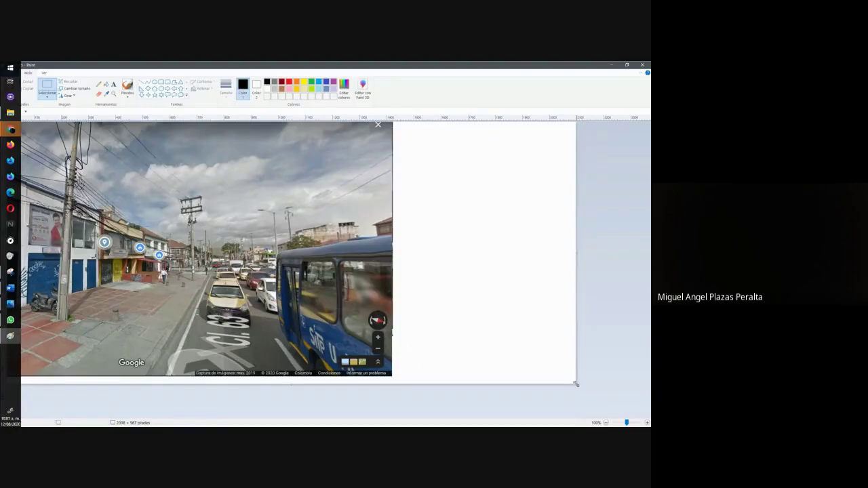
left_click_drag(575, 381, 390, 367)
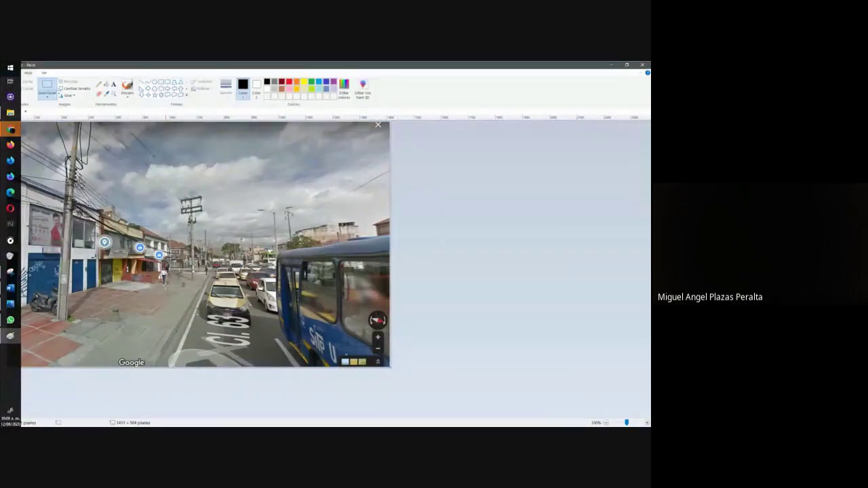
Draw a black rectangle over the sidewalk and utility pole.
left_click(142, 81)
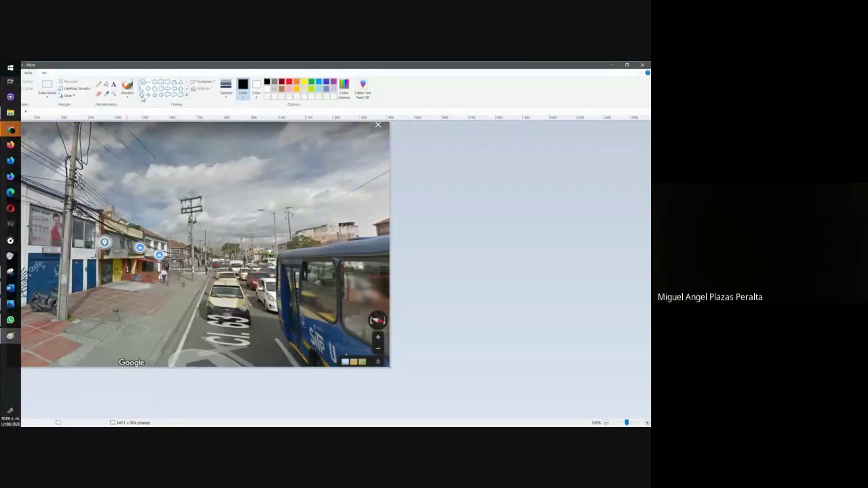
left_click(161, 83)
left_click_drag(72, 166, 221, 319)
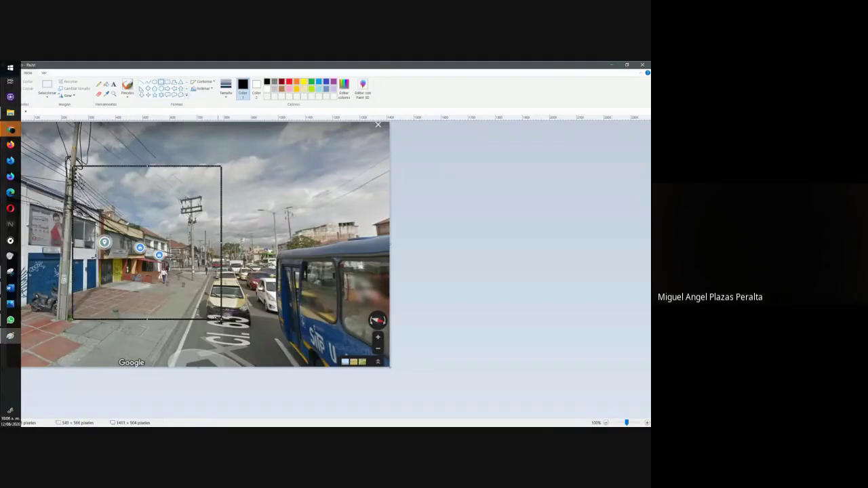
left_click(139, 328)
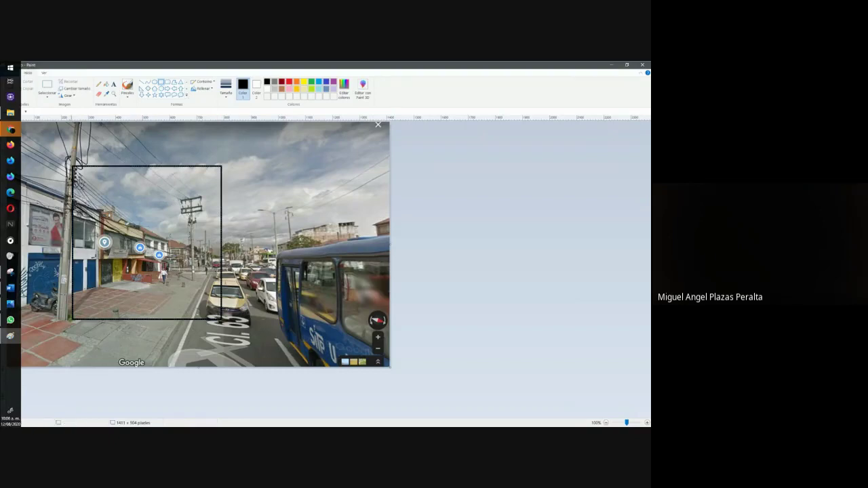
left_click(112, 85)
Add the text labels Alto inside the rectangle and Ancho along its bottom edge.
left_click_drag(139, 197, 170, 223)
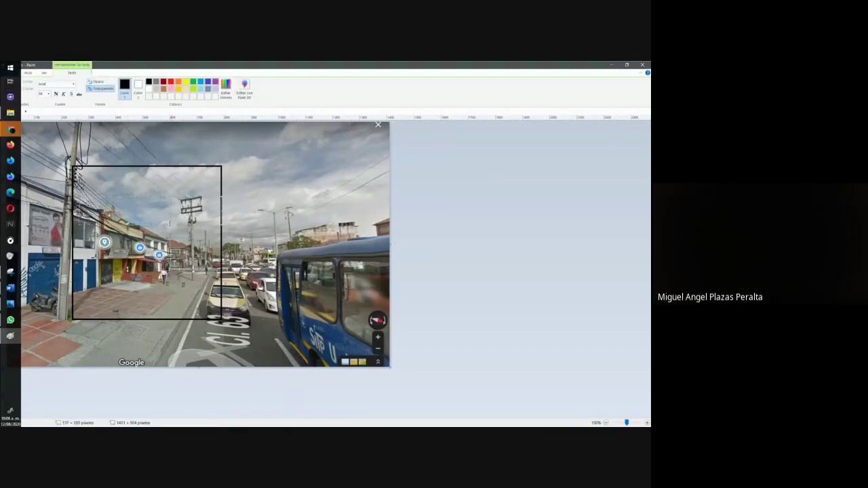
type("Alto")
left_click(89, 316)
left_click_drag(80, 305, 203, 319)
type("a")
key("BackSpace")
type("Ancho")
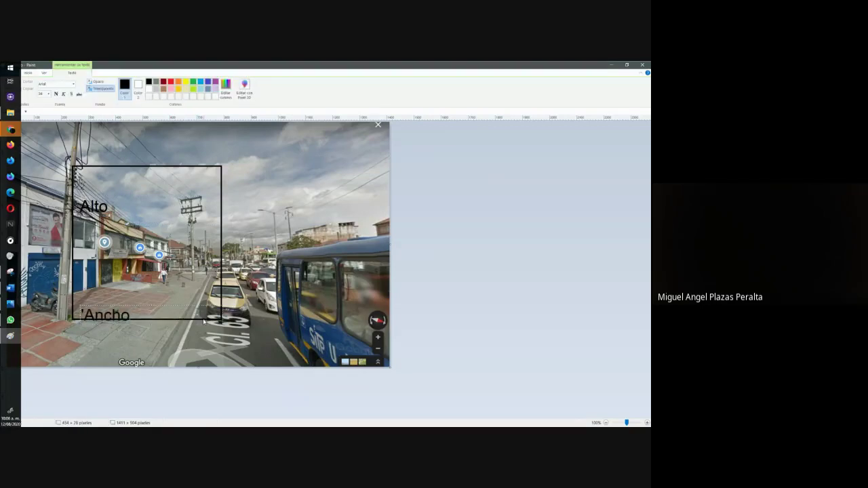
left_click(200, 337)
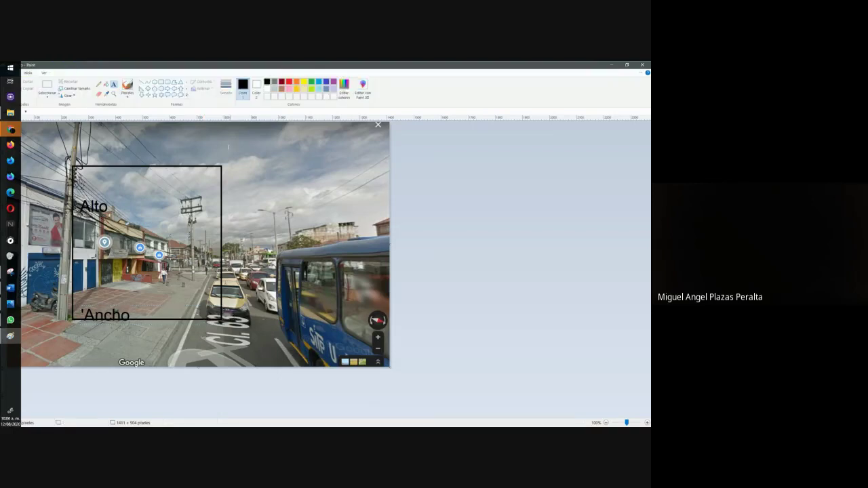
Draw a diagonal line from the rectangle's bottom-left corner and label it Largo.
left_click(141, 81)
left_click_drag(72, 318, 31, 358)
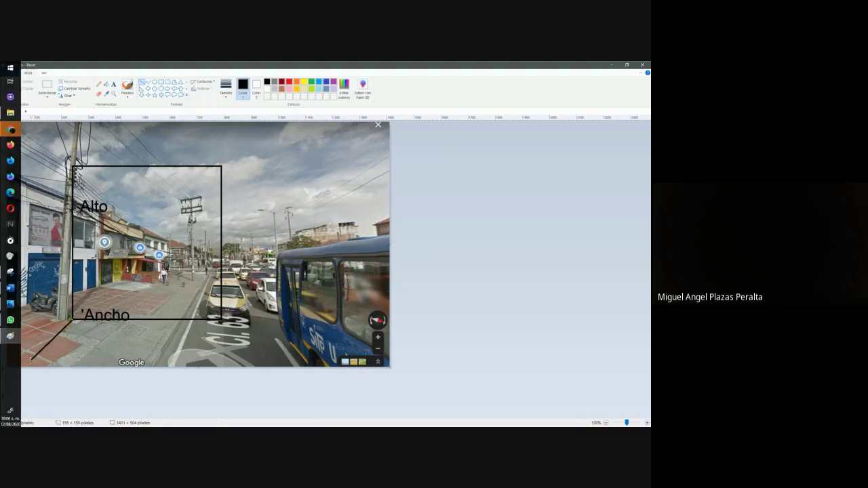
left_click(113, 84)
left_click(127, 358)
type("Largo")
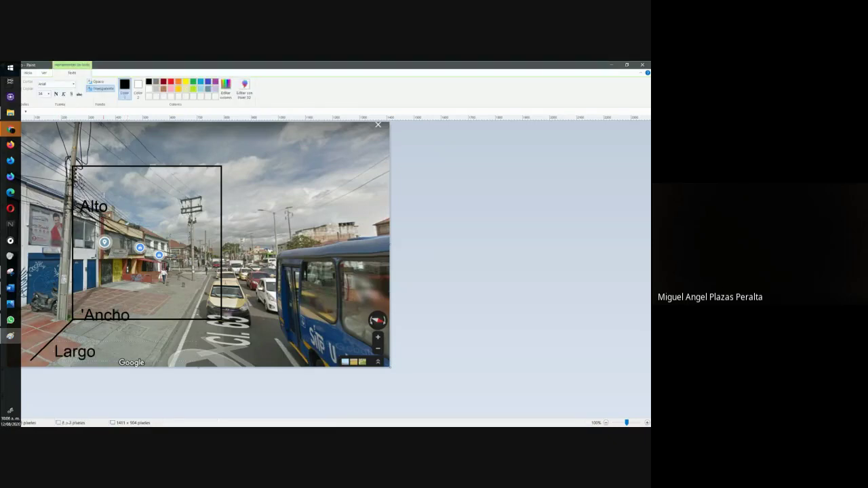
key("Escape")
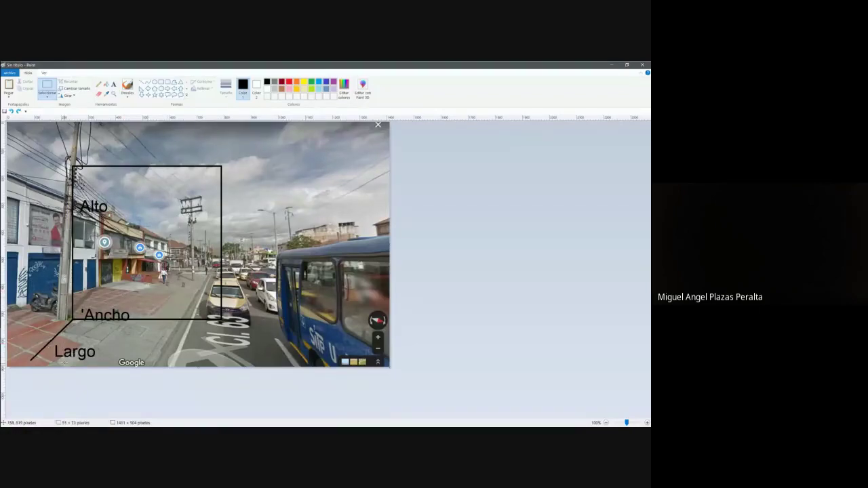
Undo the stray moves and place the Largo label on the road beside the diagonal line.
left_click(39, 342)
mouse_move(40, 342)
left_mouse_down()
mouse_move(92, 360)
mouse_move(272, 319)
left_mouse_up()
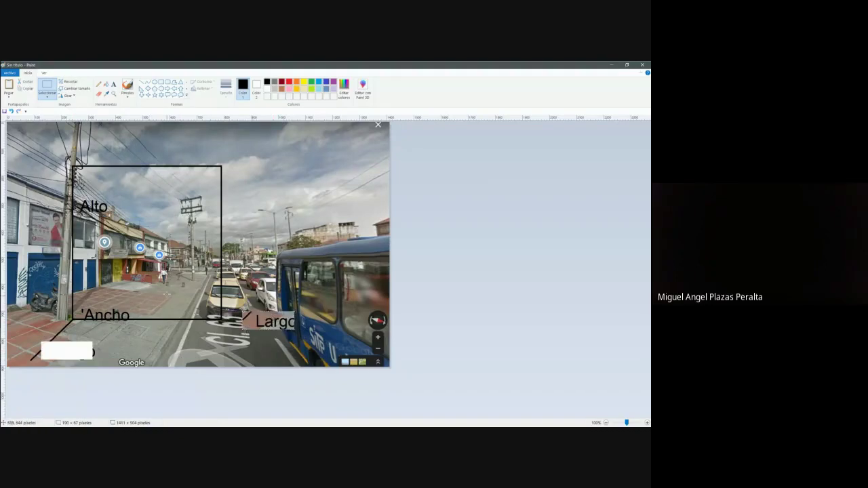
left_click_drag(168, 287, 279, 266)
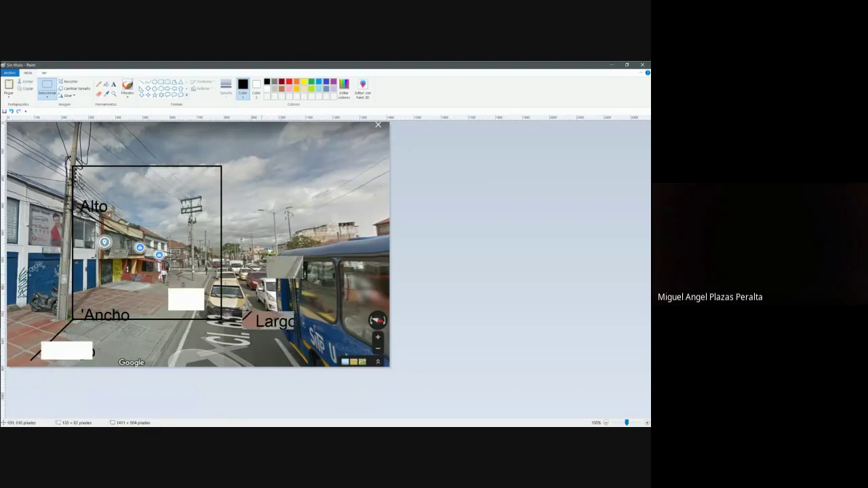
key("ctrl+z")
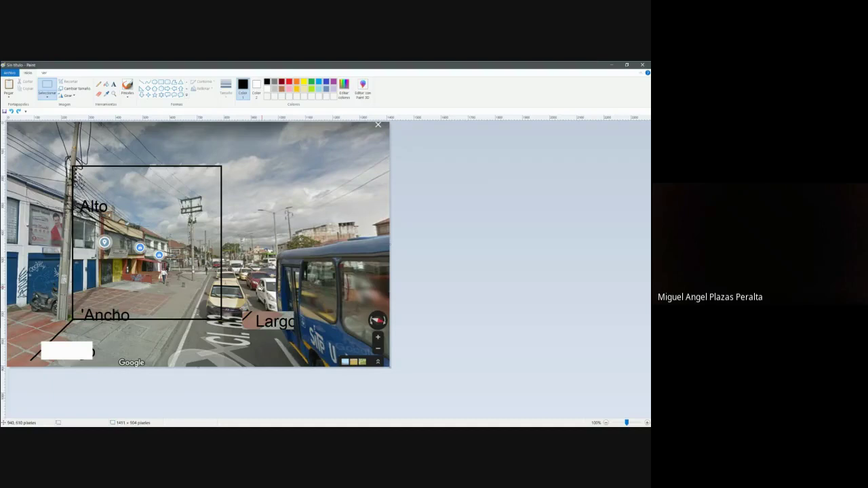
key("ctrl+z")
mouse_move(43, 346)
left_mouse_down()
mouse_move(130, 366)
mouse_move(232, 362)
left_mouse_up()
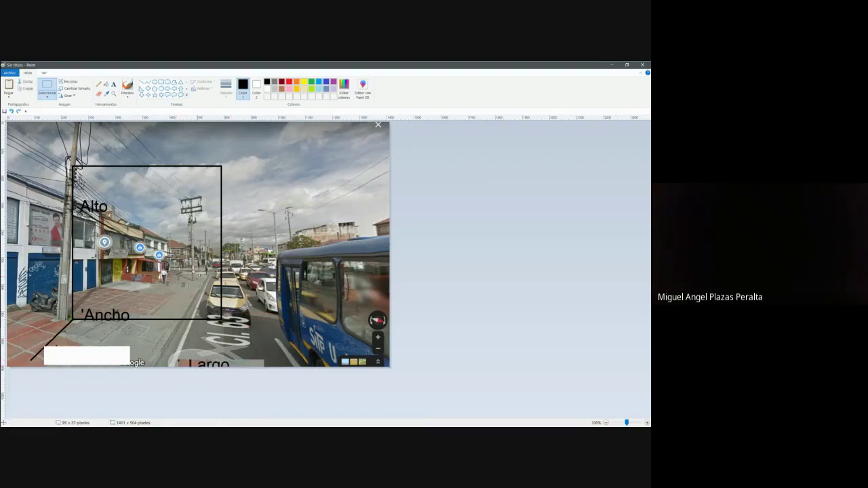
Move a building patch over the white gap and fix it in place.
left_click_drag(175, 277, 320, 286)
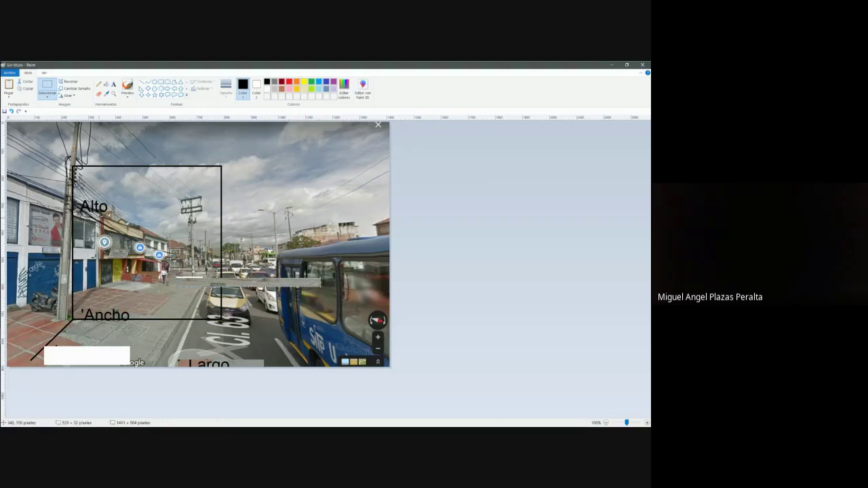
mouse_move(138, 254)
left_mouse_down()
mouse_move(175, 293)
mouse_move(97, 351)
mouse_move(79, 315)
mouse_move(77, 264)
mouse_move(123, 219)
mouse_move(188, 259)
mouse_move(122, 224)
mouse_move(160, 248)
mouse_move(181, 295)
mouse_move(168, 281)
mouse_move(76, 351)
mouse_move(64, 276)
mouse_move(105, 233)
mouse_move(174, 283)
left_mouse_up()
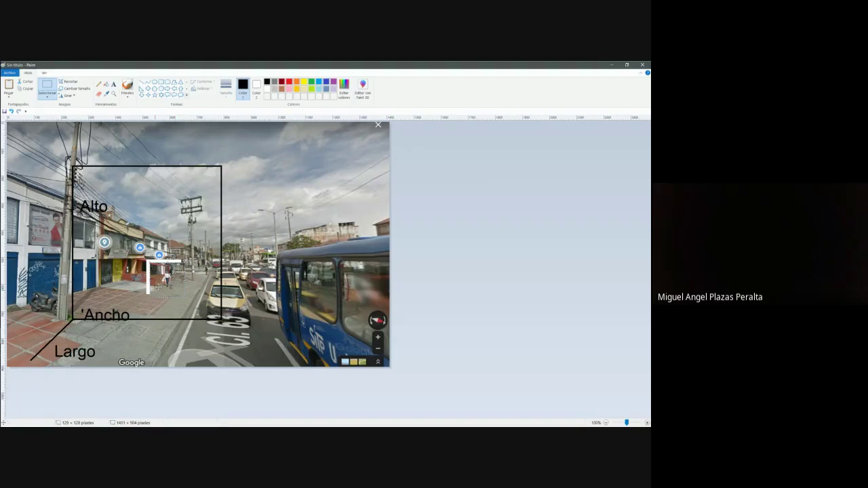
mouse_move(165, 285)
left_mouse_down()
mouse_move(99, 280)
mouse_move(71, 331)
mouse_move(103, 235)
mouse_move(165, 276)
mouse_move(94, 229)
mouse_move(80, 323)
mouse_move(133, 234)
mouse_move(165, 276)
left_mouse_up()
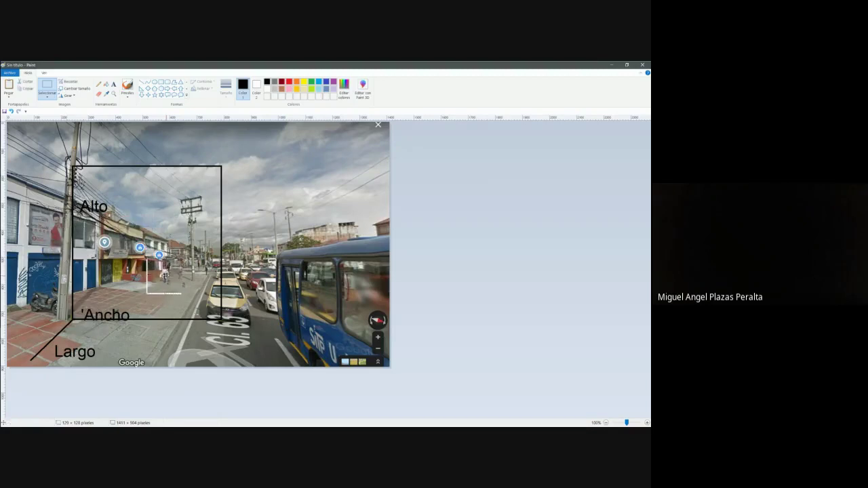
left_click(149, 218)
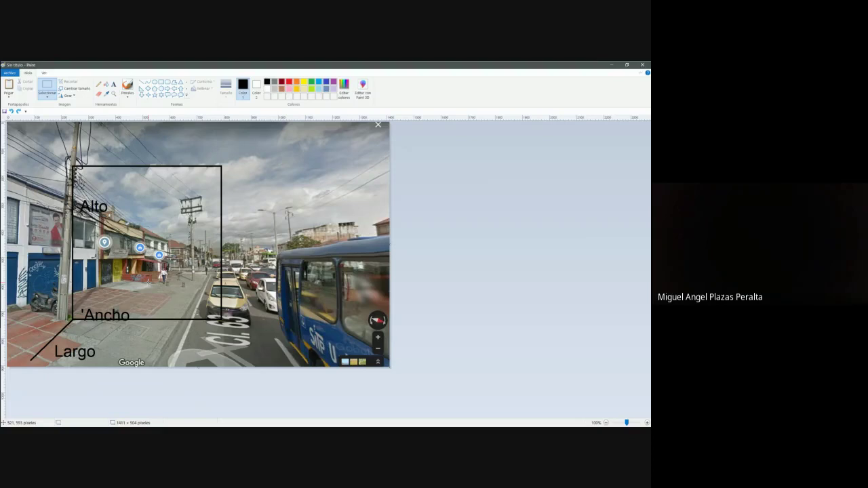
Bring up the Tortuga sheet and select the 4ta dimensión cell E155.
key("alt+Tab")
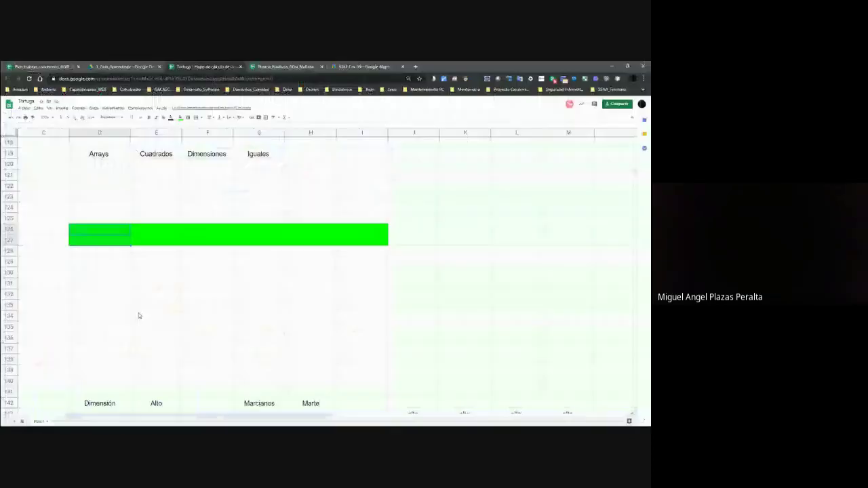
scroll(154, 314, "down", 4)
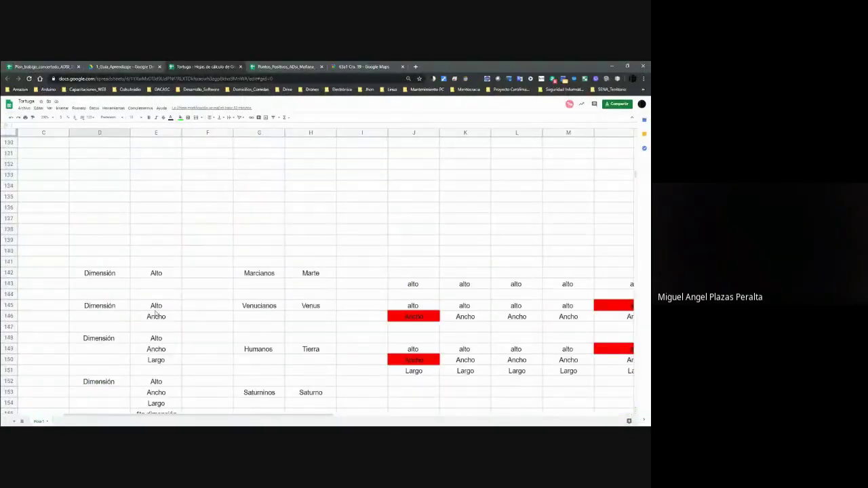
key("alt+Tab")
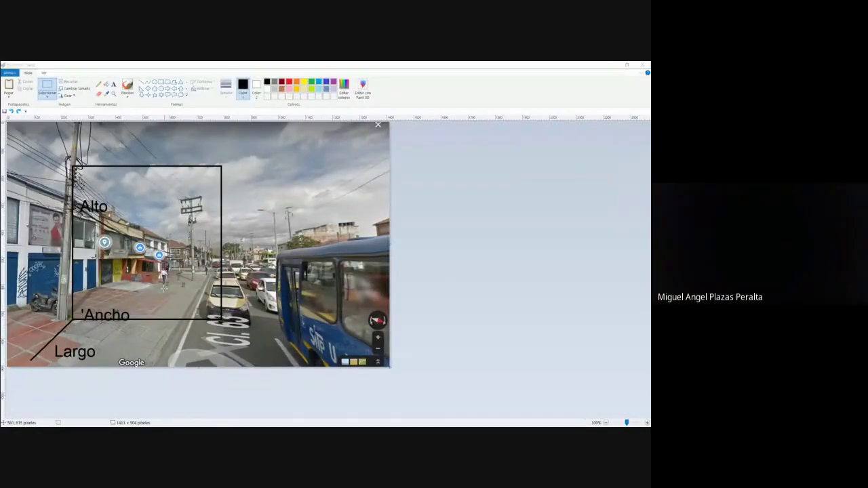
key("alt+Tab")
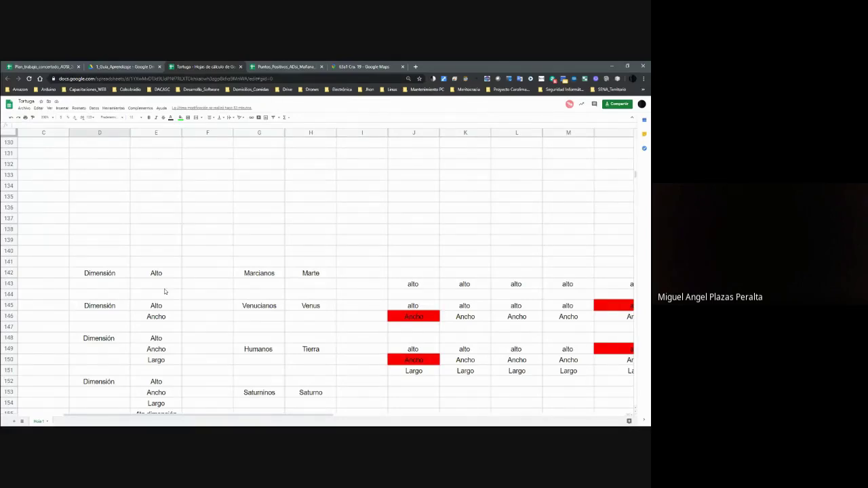
scroll(183, 312, "down", 4)
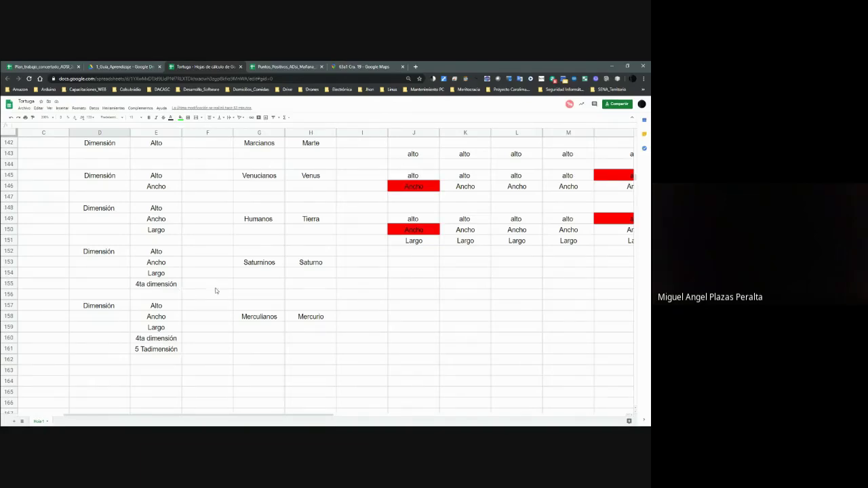
left_click(156, 288)
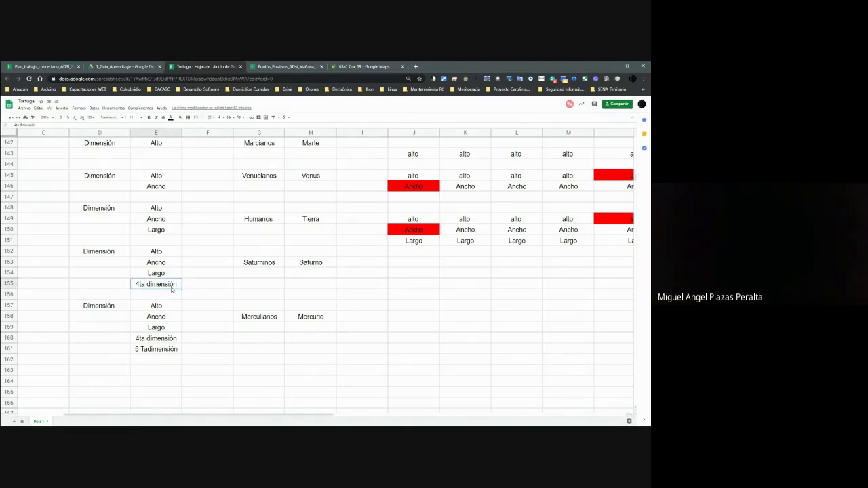
Scroll up to the green arrays and select the single cell D60 and the 2x2 block's E64.
scroll(290, 326, "up", 3)
scroll(290, 326, "up", 3)
scroll(290, 326, "down", 10)
scroll(292, 325, "up", 4)
scroll(299, 312, "up", 20)
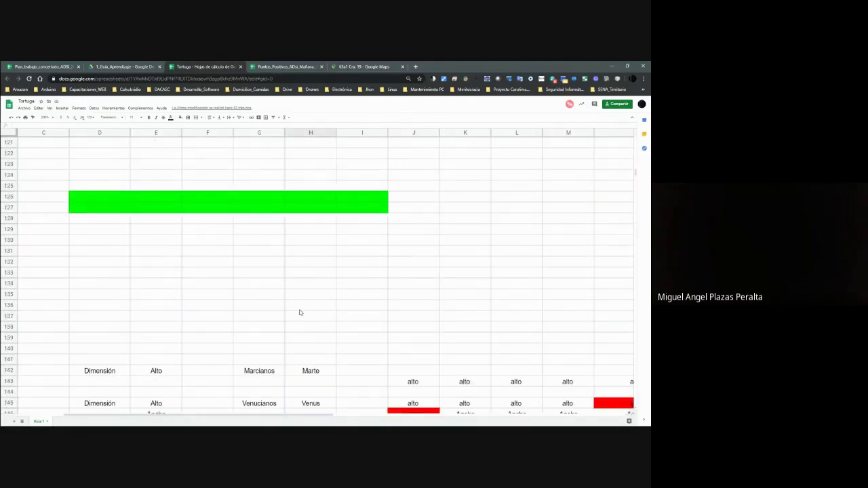
scroll(299, 312, "up", 9)
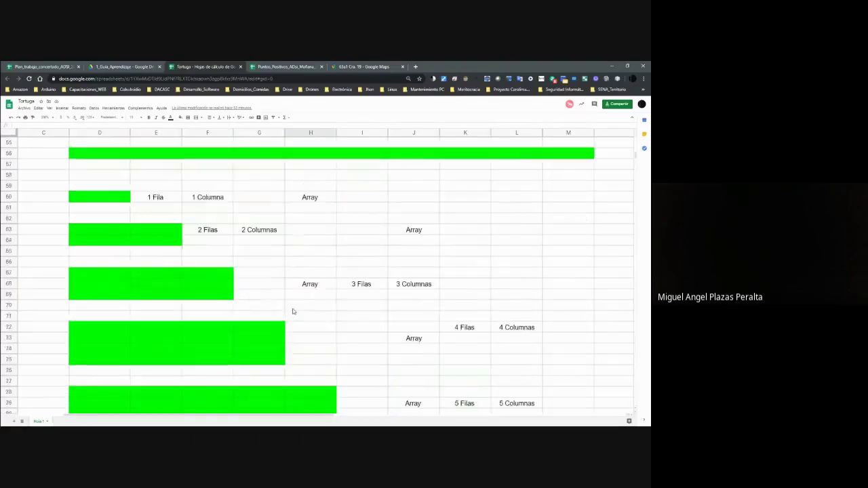
scroll(292, 310, "down", 4)
scroll(202, 313, "up", 1)
scroll(201, 313, "up", 1)
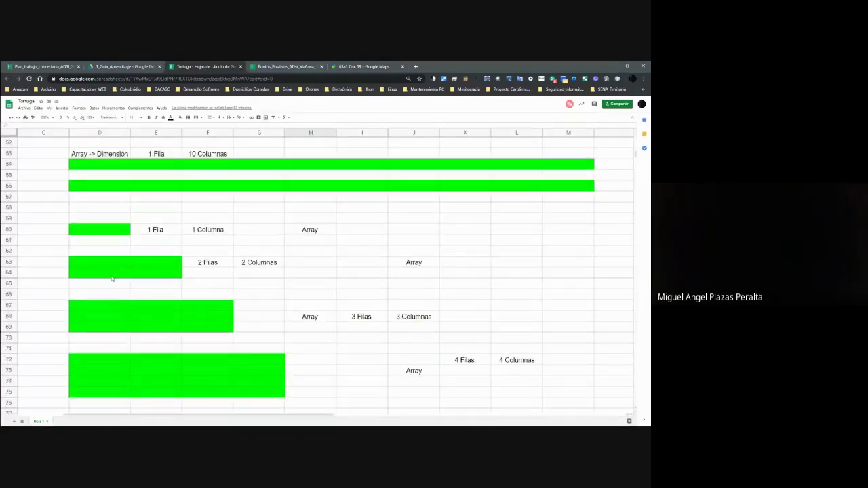
left_click(103, 233)
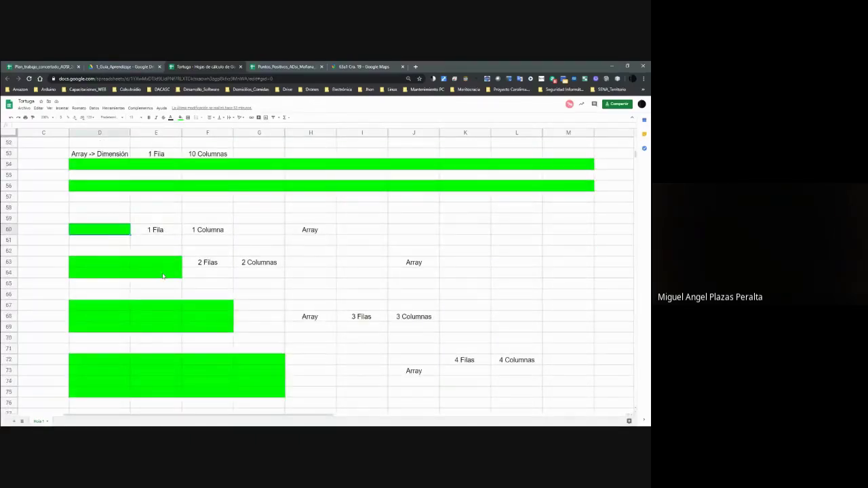
key("shift+Down")
key("shift+Right")
left_click(119, 234)
left_click(159, 274)
Compare with the street photo, then select cells D93 and D94 in the 7x7 green block.
key("alt+Tab")
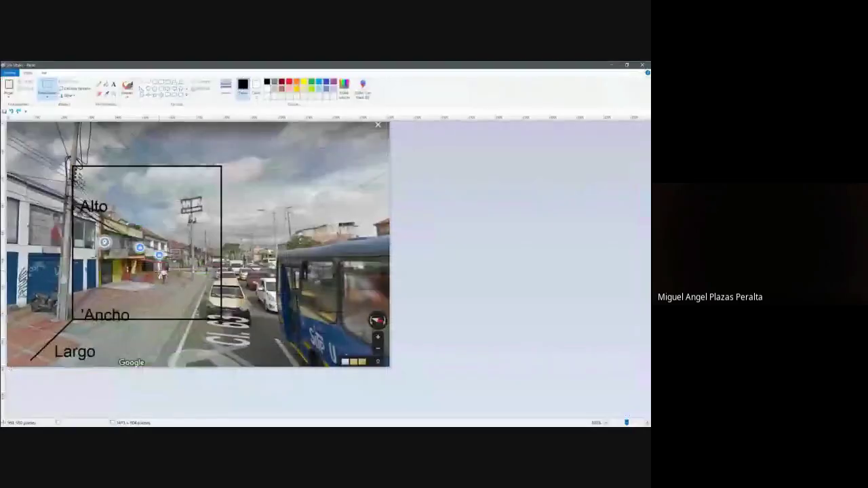
left_click(81, 311)
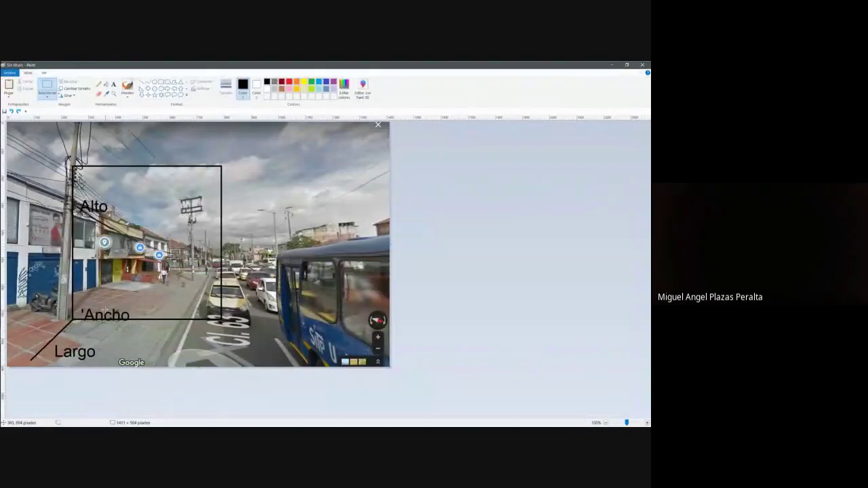
key("alt+Tab")
scroll(168, 310, "down", 1)
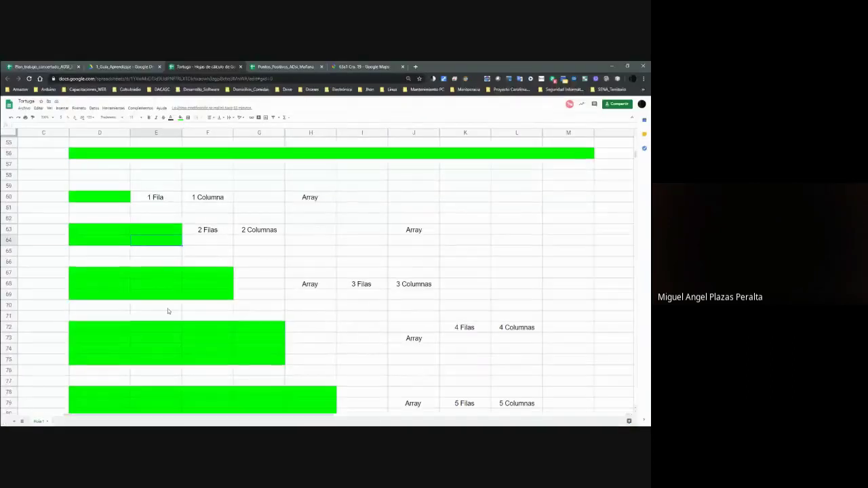
scroll(168, 310, "up", 2)
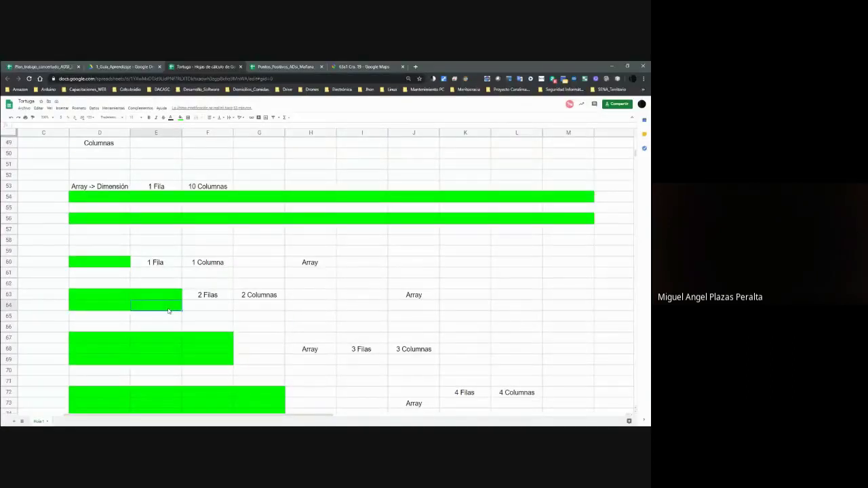
key("alt+Tab")
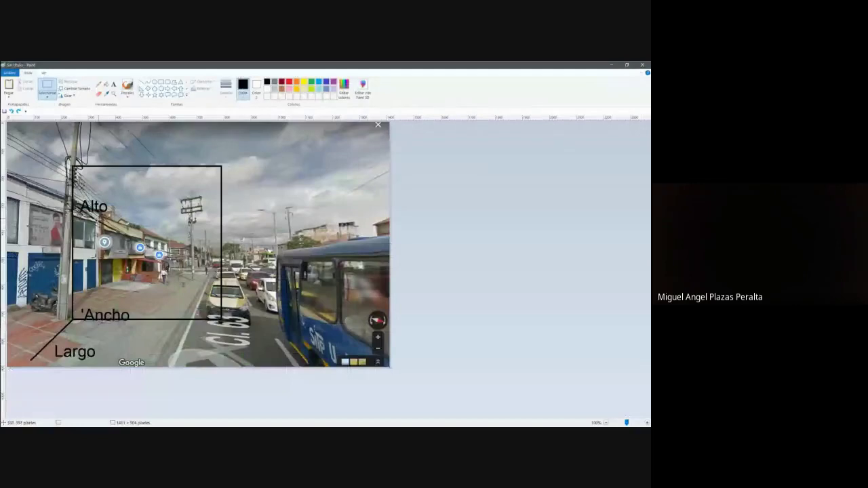
key("alt+Tab")
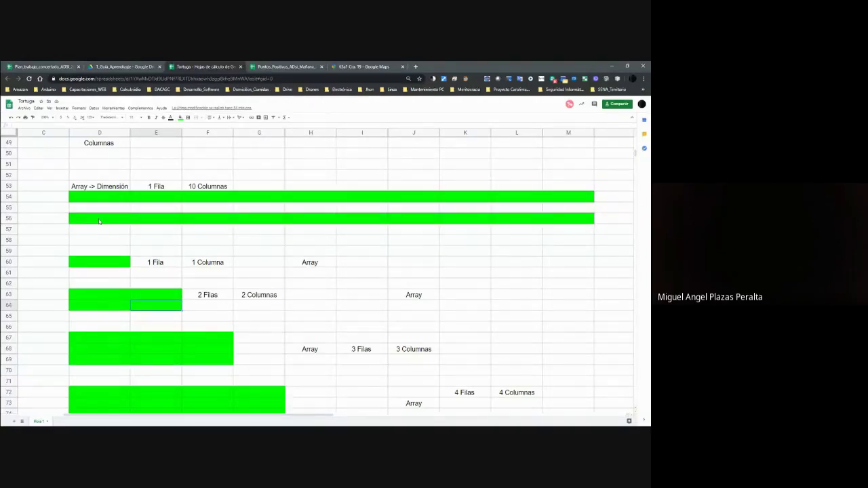
scroll(99, 221, "down", 10)
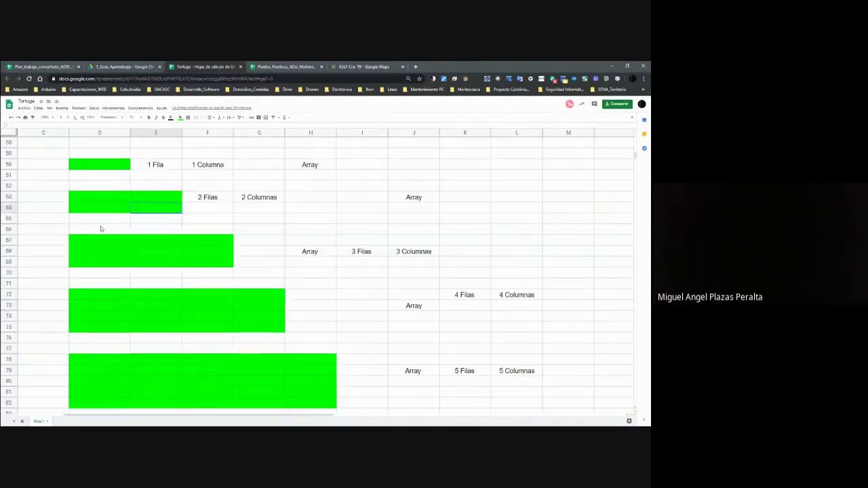
scroll(143, 250, "down", 3)
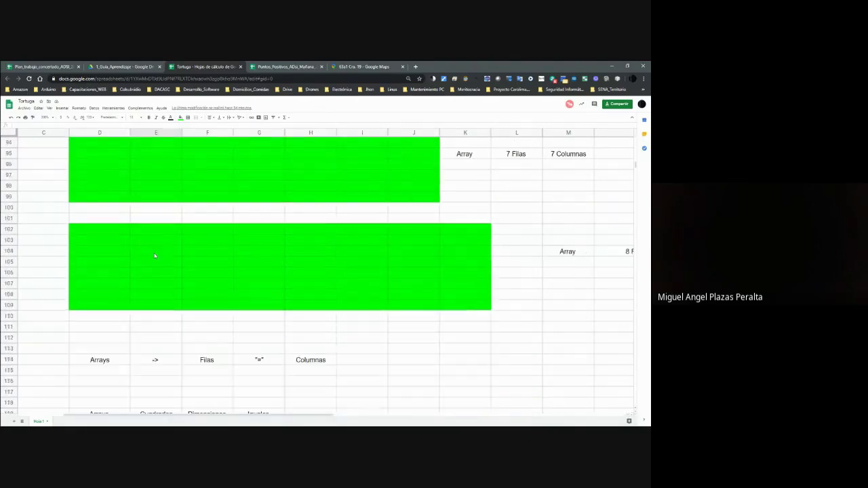
scroll(154, 255, "up", 10)
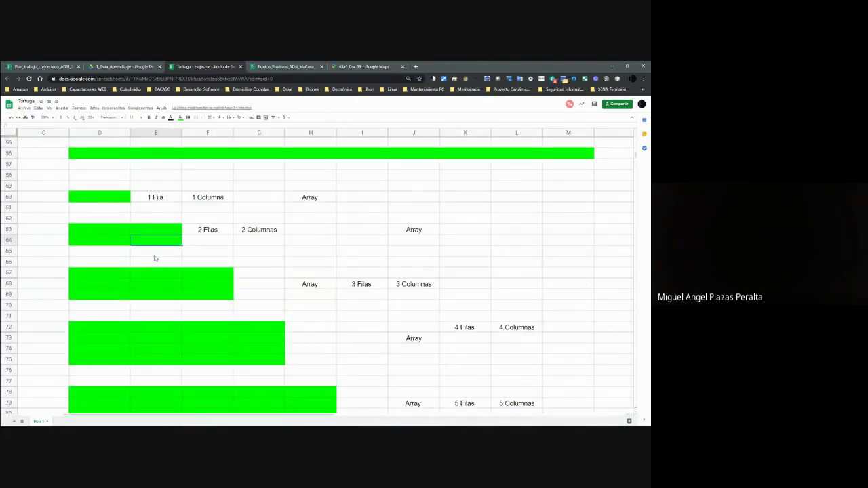
scroll(363, 355, "down", 5)
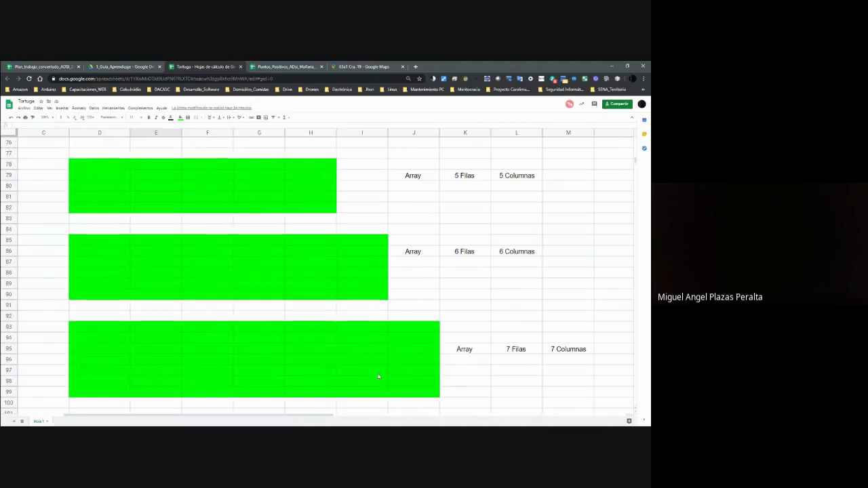
left_click(98, 332)
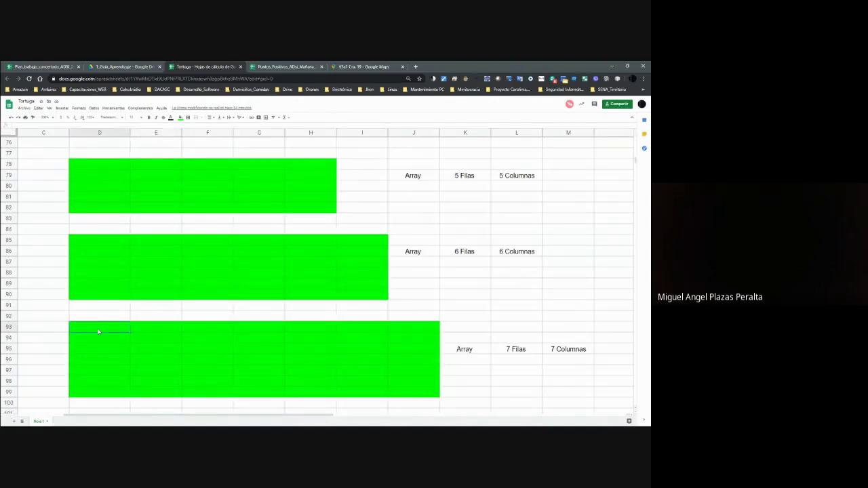
left_click(115, 338)
scroll(229, 356, "down", 7)
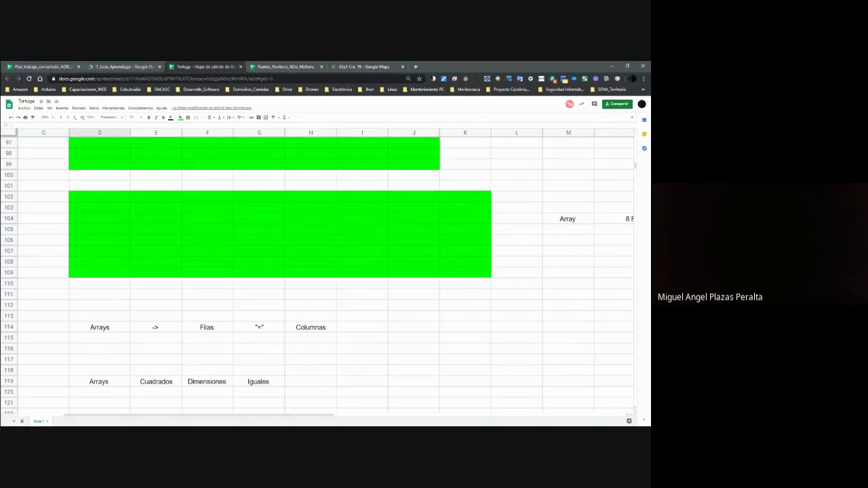
In Paint, move a selected block of the street photo beside the buildings slightly left, then return to Chrome.
key("alt+Tab")
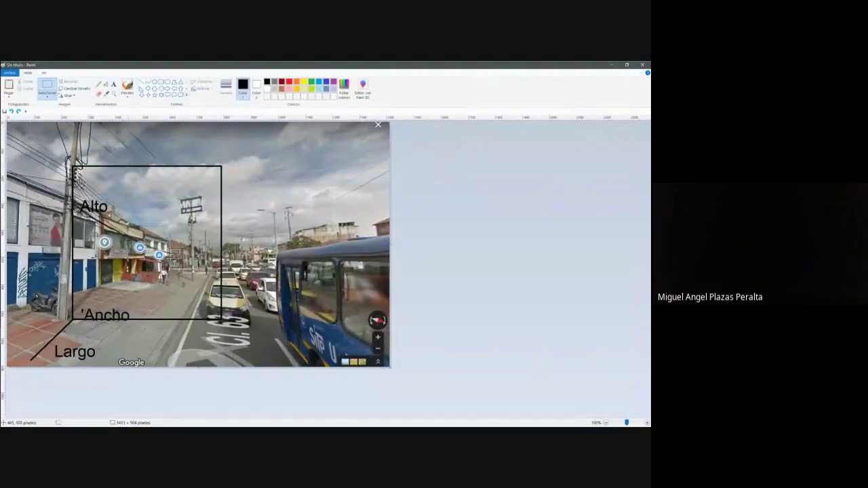
mouse_move(138, 260)
left_mouse_down()
mouse_move(180, 296)
mouse_move(155, 284)
mouse_move(103, 332)
mouse_move(160, 347)
mouse_move(189, 338)
mouse_move(194, 328)
mouse_move(169, 326)
mouse_move(108, 348)
mouse_move(32, 345)
mouse_move(41, 250)
mouse_move(89, 177)
mouse_move(190, 184)
mouse_move(233, 207)
mouse_move(258, 244)
mouse_move(262, 277)
mouse_move(259, 294)
mouse_move(251, 264)
mouse_move(214, 216)
mouse_move(133, 215)
mouse_move(98, 261)
mouse_move(70, 334)
mouse_move(119, 196)
mouse_move(245, 267)
left_mouse_up()
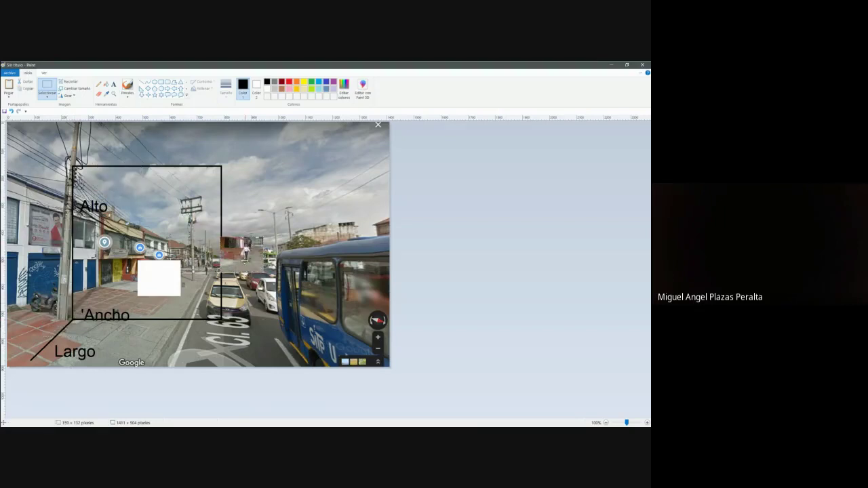
key("alt+Tab")
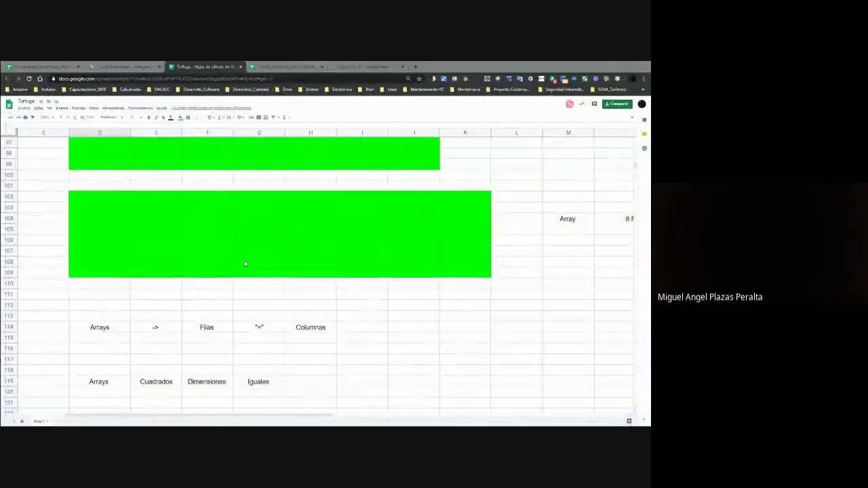
Scroll the sheet, select a small piece of the street image in Paint, then return to the spreadsheet.
scroll(252, 292, "down", 6)
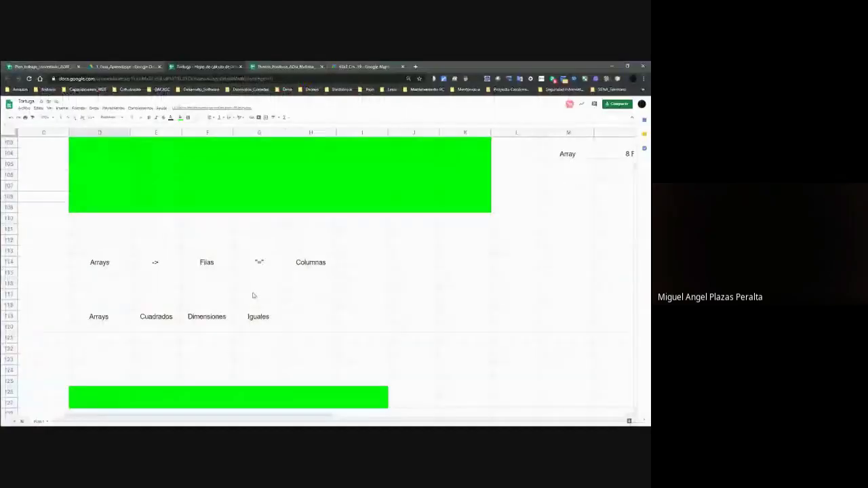
scroll(252, 292, "down", 2)
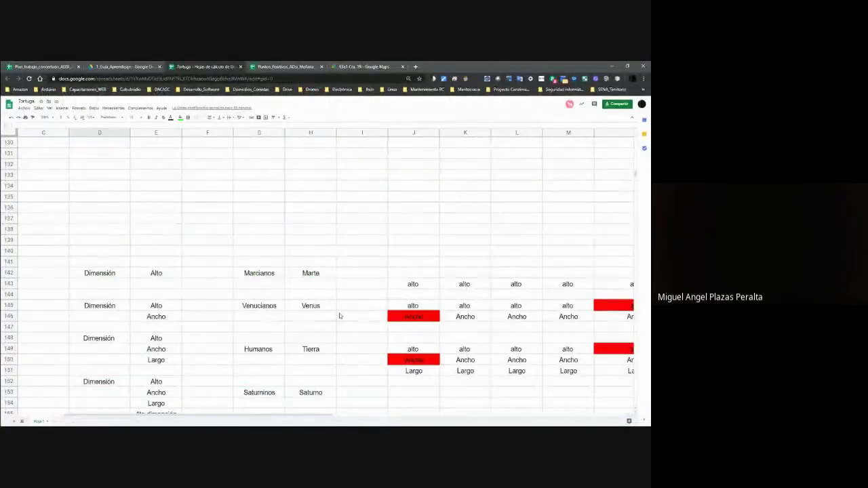
key("alt+Tab")
mouse_move(236, 261)
left_mouse_down()
mouse_move(192, 234)
mouse_move(117, 240)
mouse_move(114, 283)
mouse_move(137, 276)
mouse_move(80, 216)
mouse_move(67, 295)
mouse_move(67, 224)
mouse_move(101, 223)
mouse_move(121, 286)
mouse_move(117, 246)
mouse_move(160, 225)
mouse_move(195, 281)
mouse_move(199, 230)
mouse_move(233, 227)
mouse_move(236, 284)
mouse_move(264, 215)
mouse_move(305, 307)
mouse_move(349, 298)
mouse_move(343, 252)
mouse_move(307, 271)
mouse_move(305, 309)
mouse_move(282, 232)
mouse_move(249, 266)
mouse_move(249, 299)
mouse_move(249, 241)
mouse_move(223, 239)
mouse_move(208, 311)
mouse_move(184, 240)
mouse_move(180, 308)
mouse_move(157, 250)
mouse_move(130, 252)
mouse_move(125, 299)
mouse_move(110, 246)
mouse_move(156, 288)
left_mouse_up()
key("alt+Tab")
Select C59:D61 and the 2 Filas array range, then open the Compartir sharing dialog.
scroll(262, 286, "down", 2)
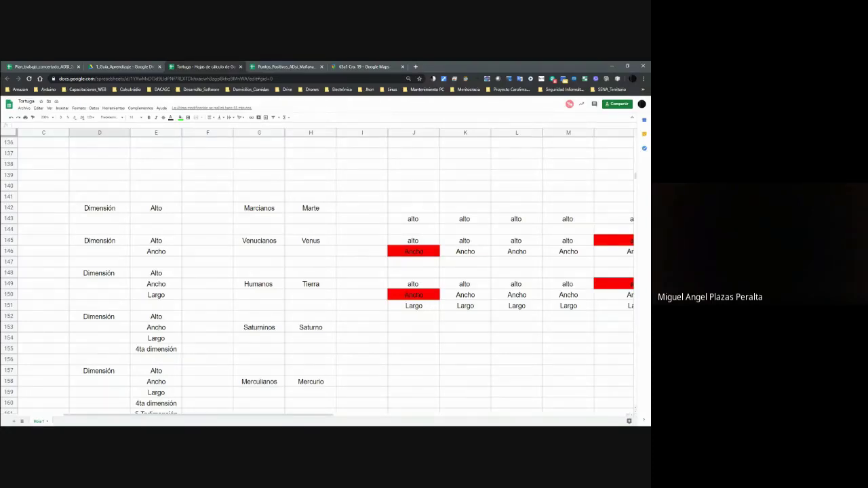
scroll(297, 374, "up", 9)
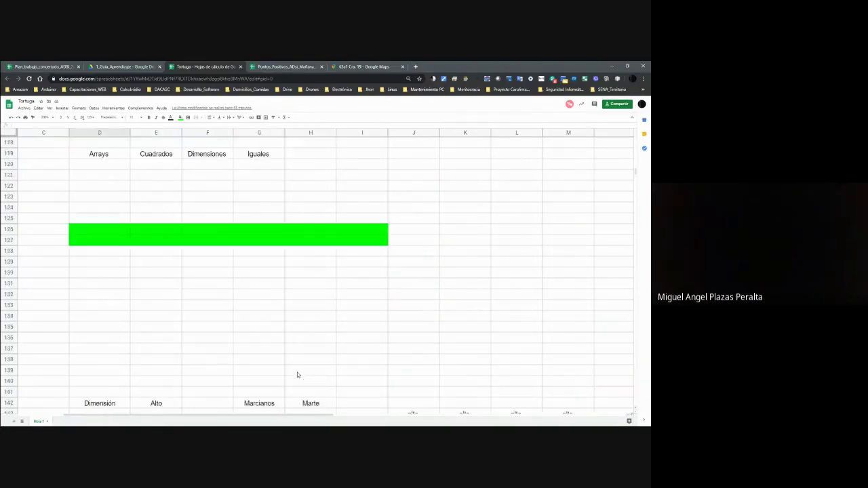
scroll(297, 374, "up", 14)
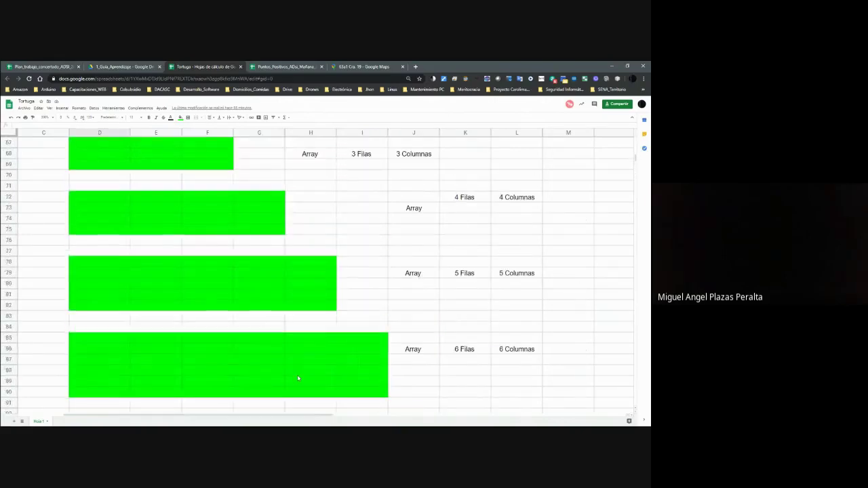
scroll(319, 376, "up", 4)
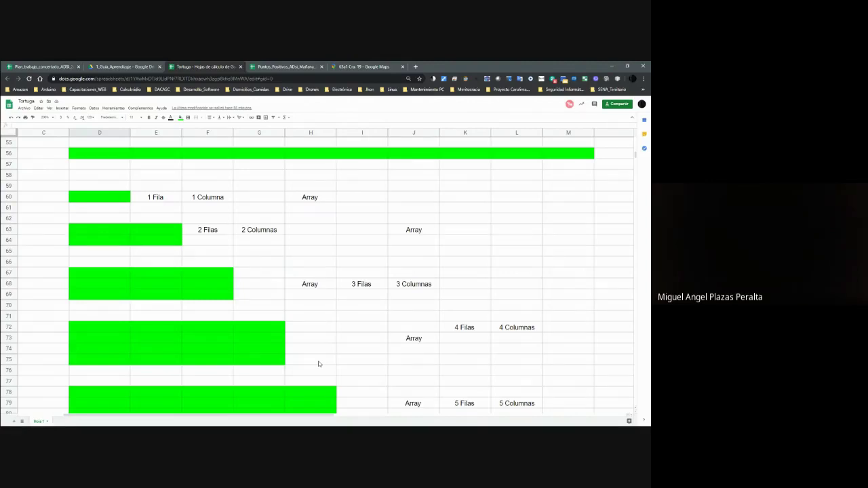
left_click_drag(60, 188, 129, 210)
left_click_drag(61, 218, 187, 254)
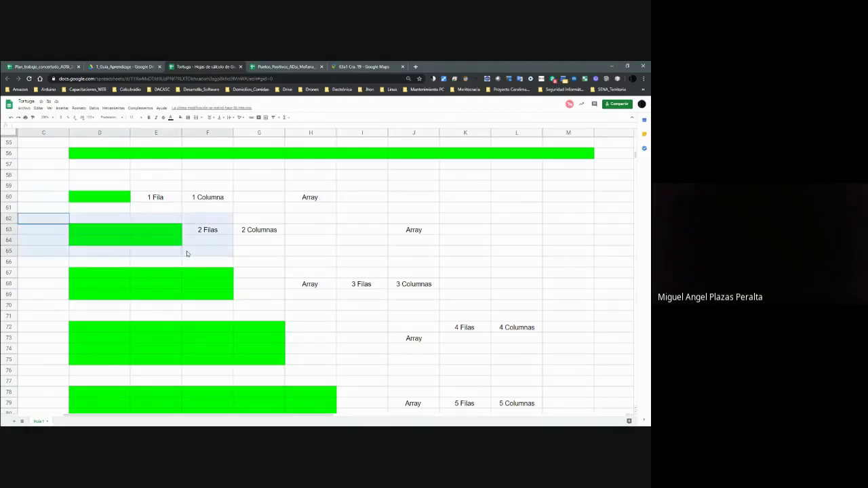
left_click(102, 262)
scroll(103, 284, "down", 2)
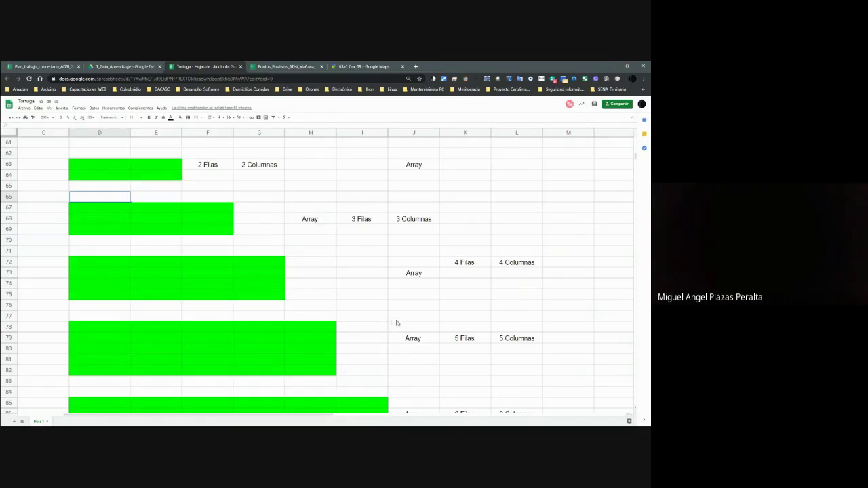
left_click(618, 105)
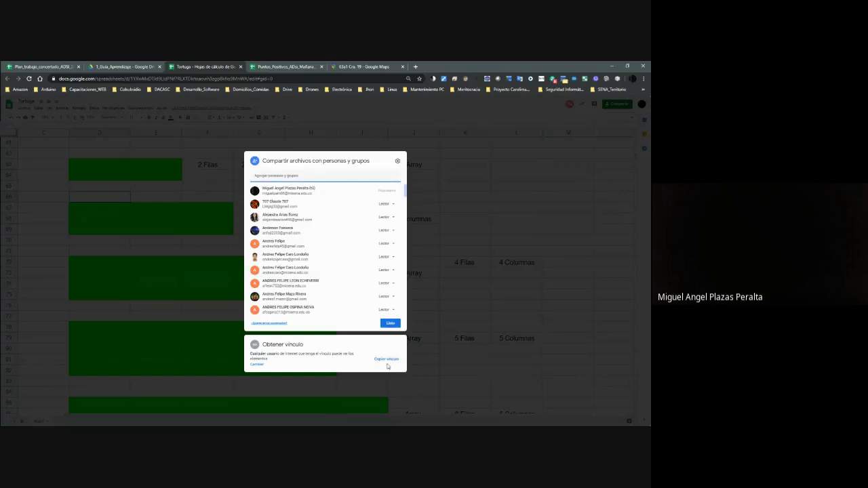
Copy the Tortuga sheet's link with Copiar vínculo and close the dialog with Listo.
left_click(386, 359)
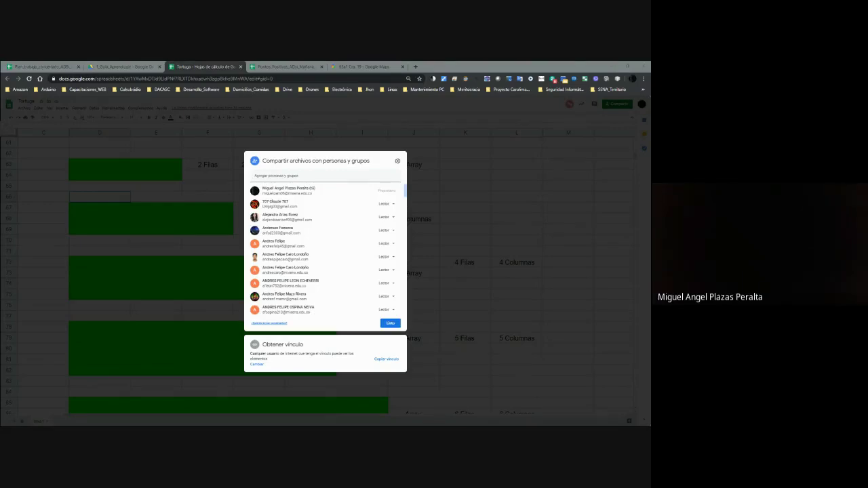
left_click(435, 363)
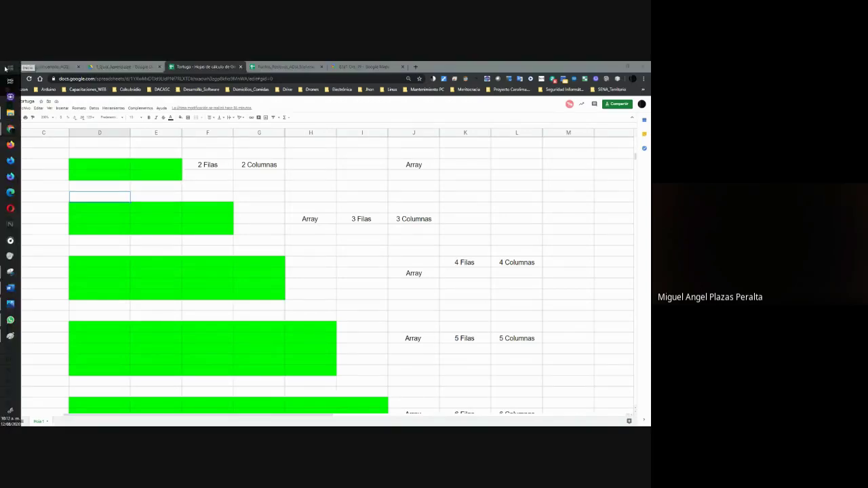
Launch Eclipse and NetBeans from the Java IDE group in the Start menu.
left_click(11, 67)
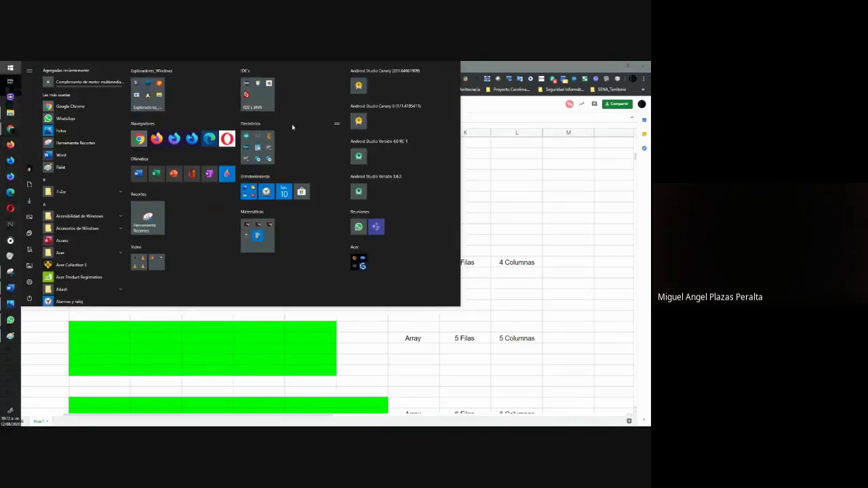
left_click(266, 85)
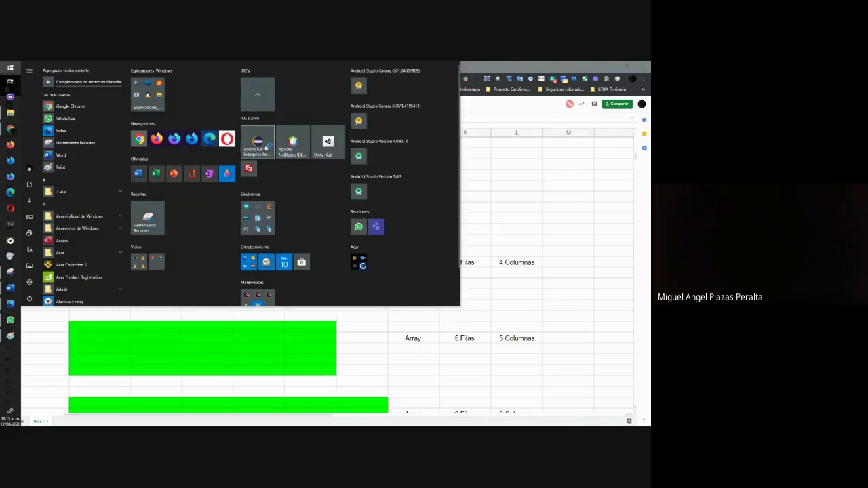
left_click(257, 144)
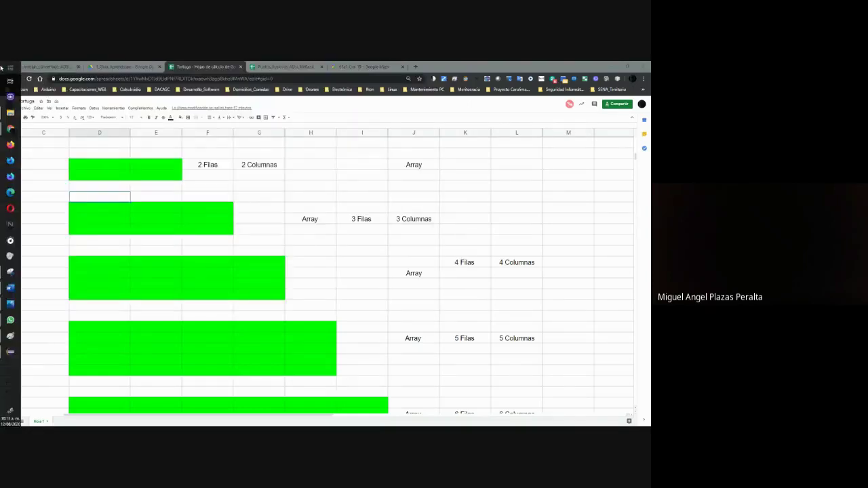
left_click(11, 67)
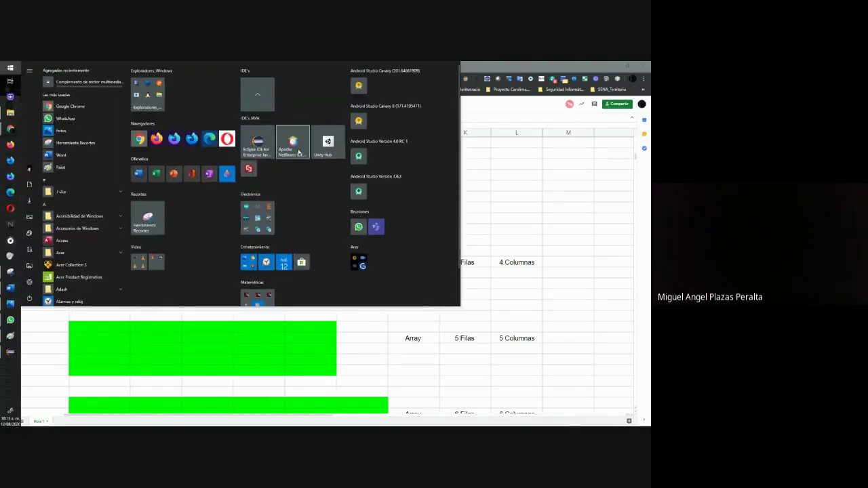
left_click(292, 143)
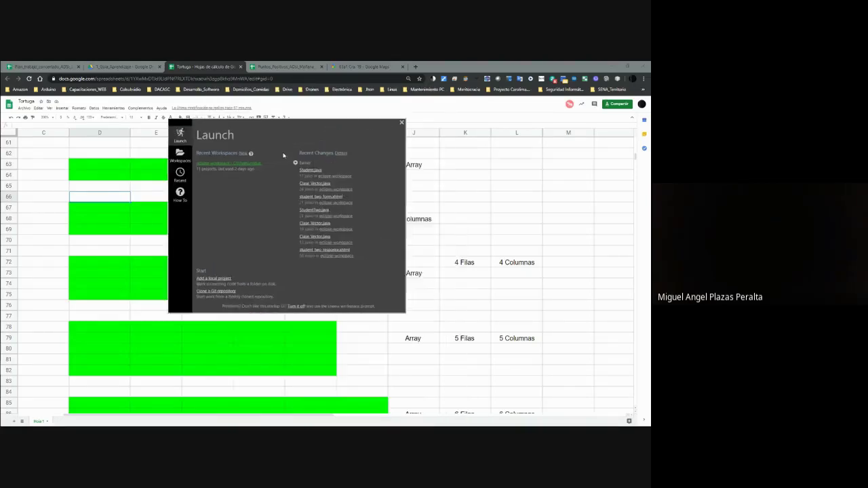
Dismiss the Eclipse launcher to open the workspace, minimize Chrome, and close the street snip window.
left_click(255, 162)
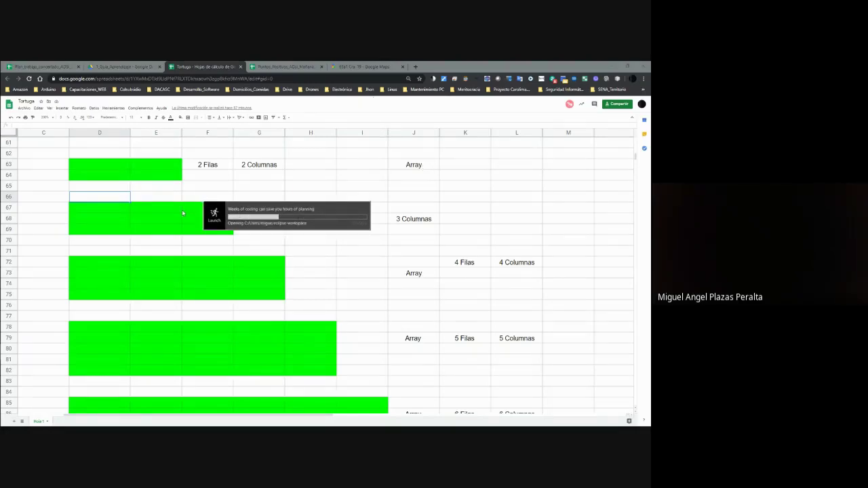
left_click(614, 67)
left_click(643, 64)
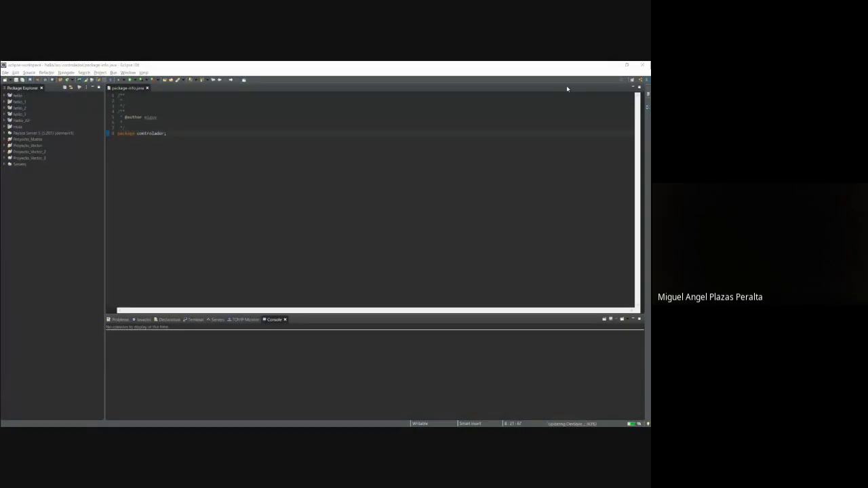
Discard the Street View snip without saving and snap Eclipse to the left half.
key("alt+Tab")
key("alt+Tab")
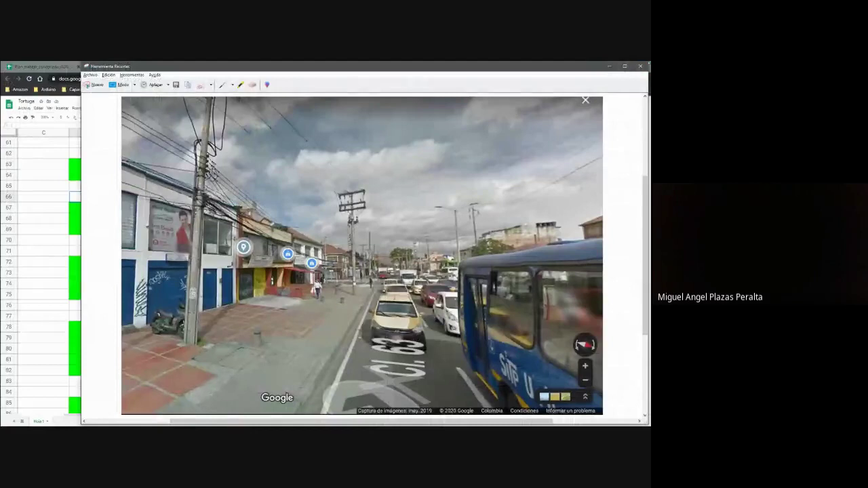
left_click(641, 66)
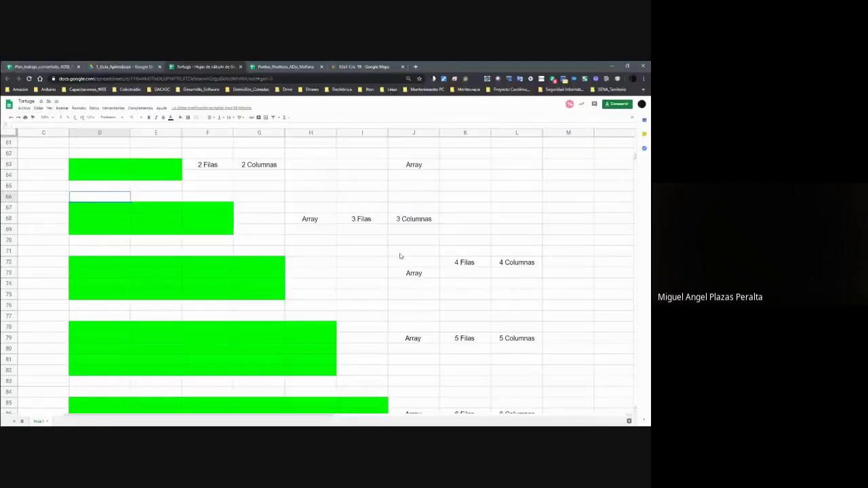
left_click(398, 251)
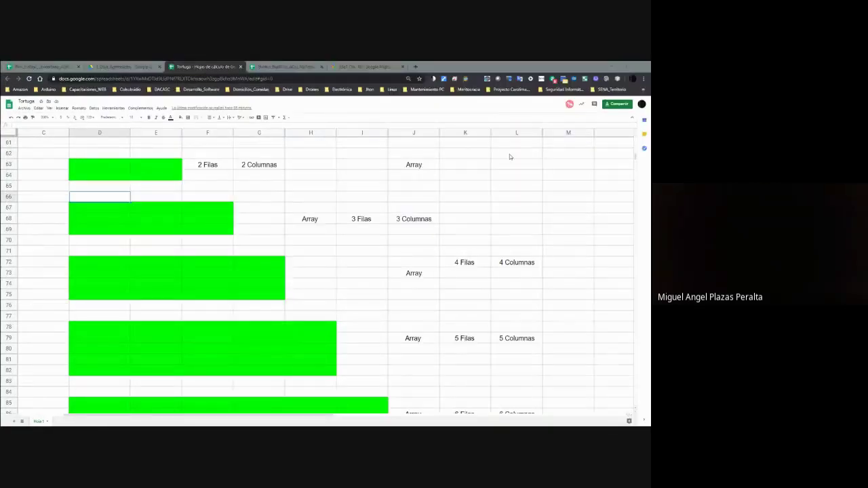
key("alt+Tab")
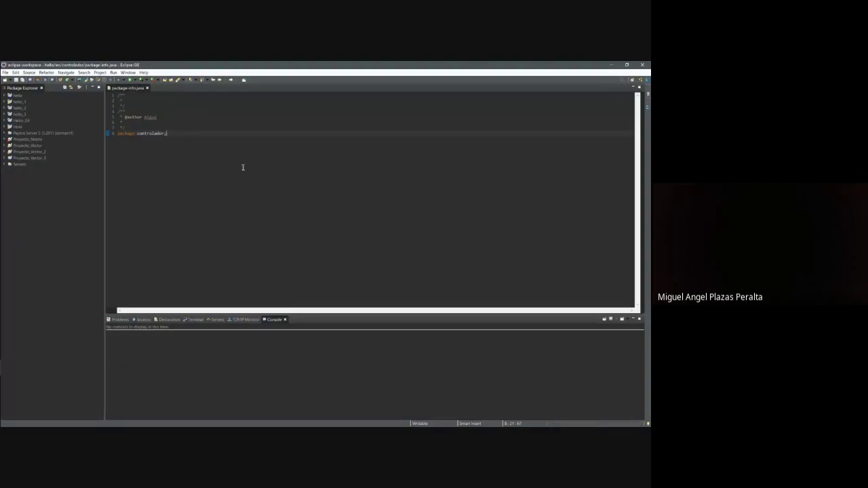
key("super+Left")
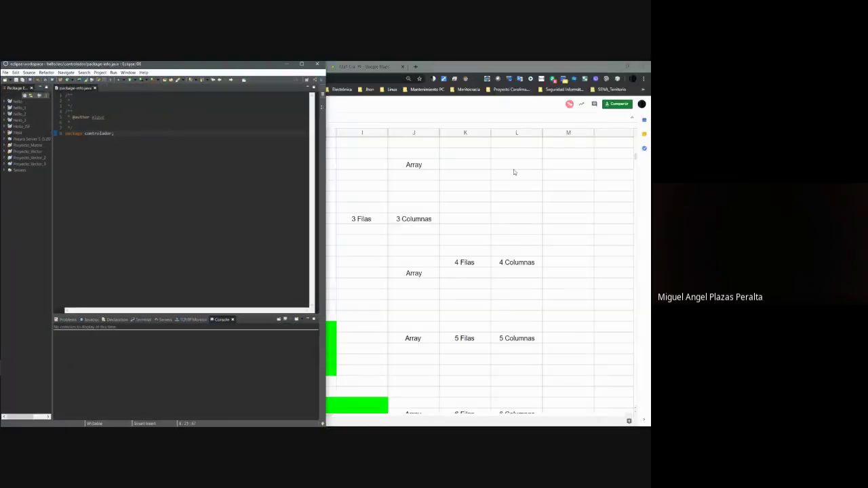
Close the Google Maps tab, return to the first browser tab, and minimize WhatsApp.
left_click(514, 169)
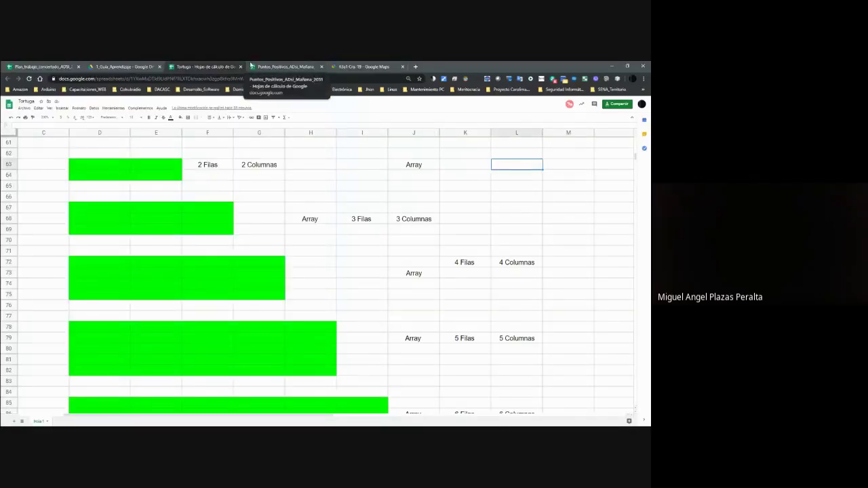
left_click(353, 66)
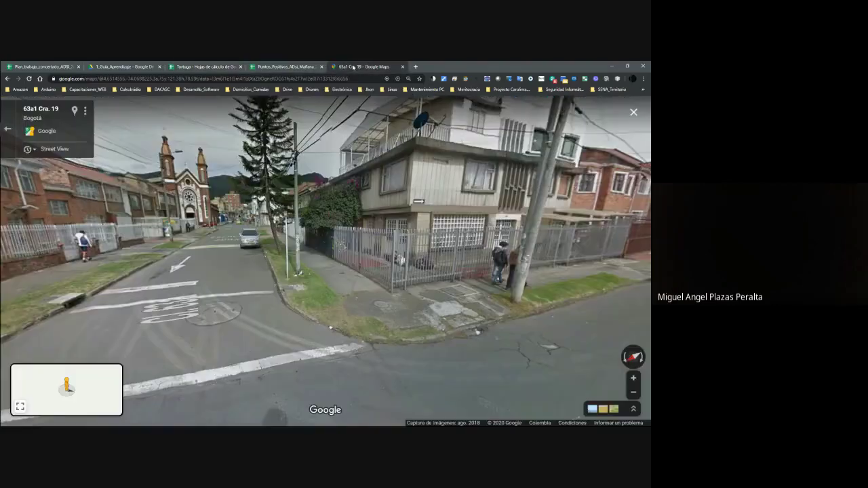
left_click(402, 66)
left_click(71, 64)
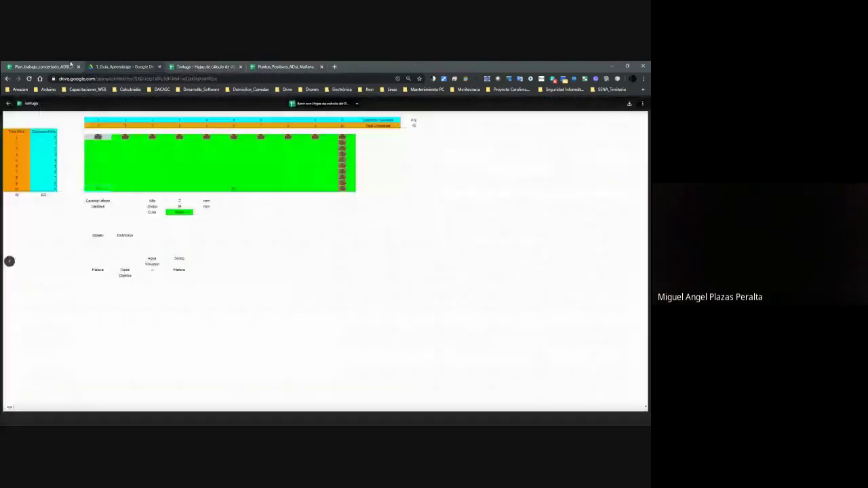
key("alt+Tab")
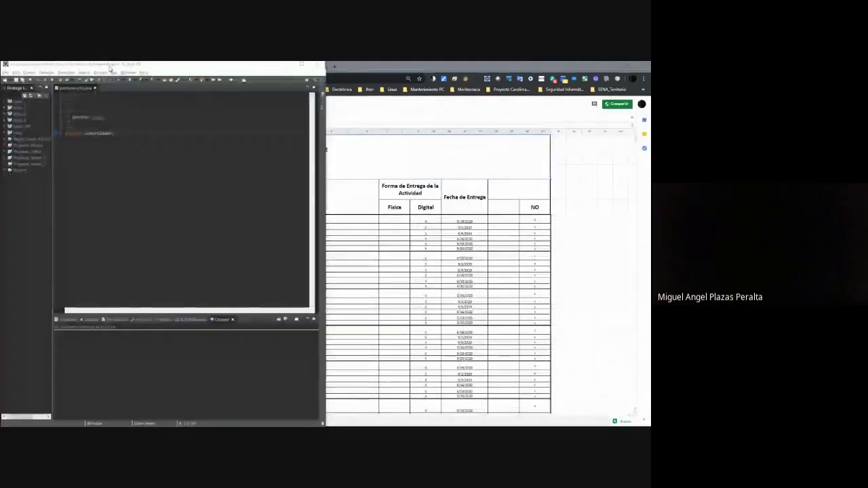
key("alt+Tab")
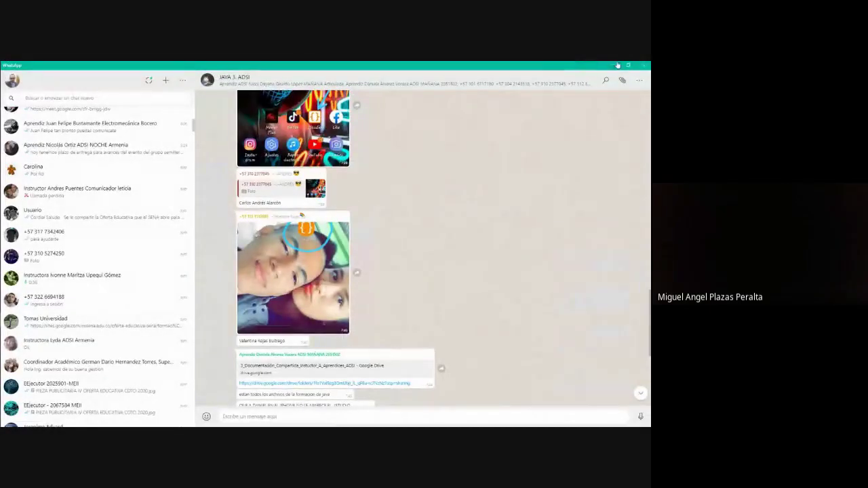
left_click(617, 65)
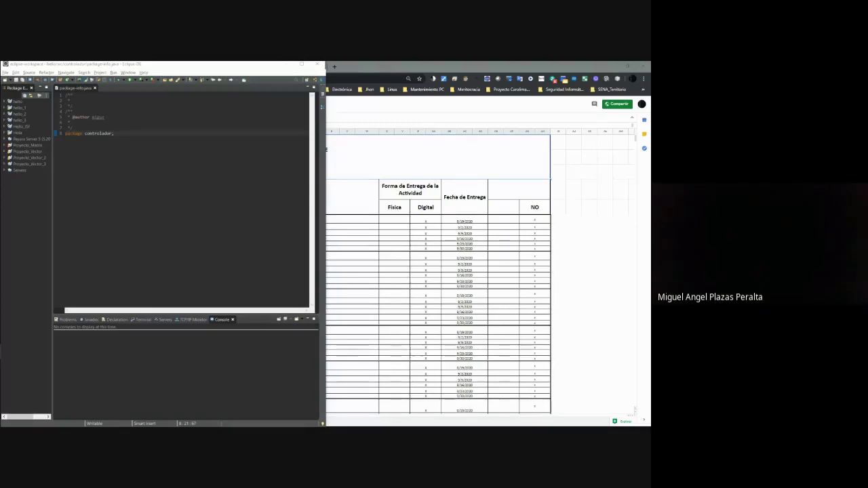
Snap NetBeans to the right half with Eclipse filling the left, leaving NetBeans active.
left_click_drag(392, 382, 374, 223)
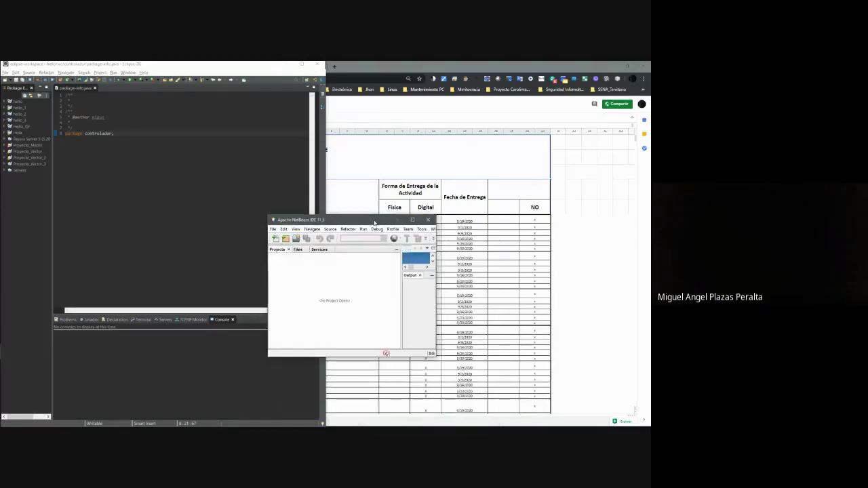
key("super+Right")
left_click(76, 164)
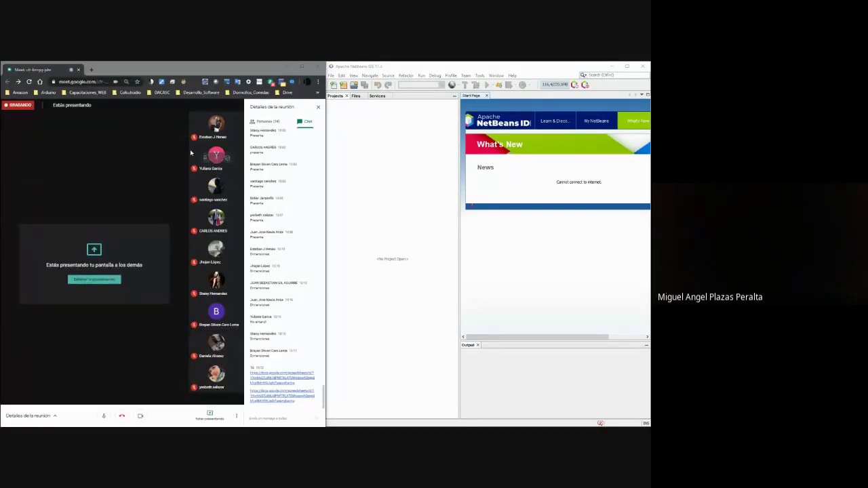
key("alt+Tab")
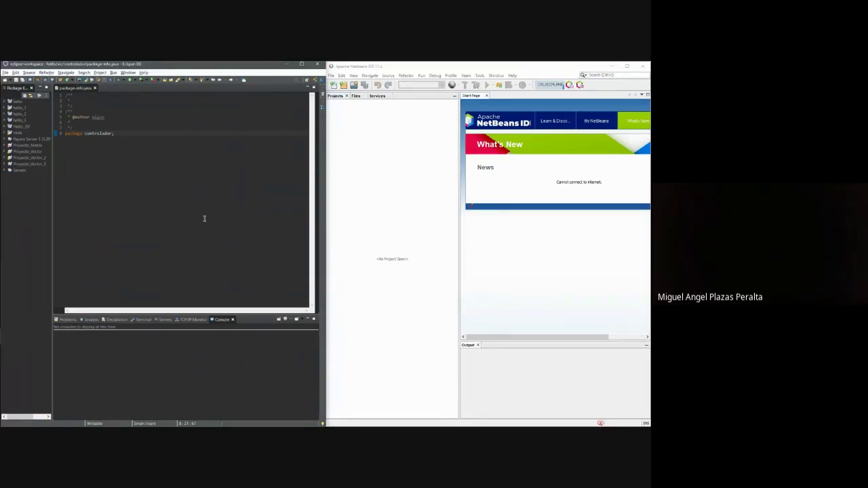
left_click(416, 175)
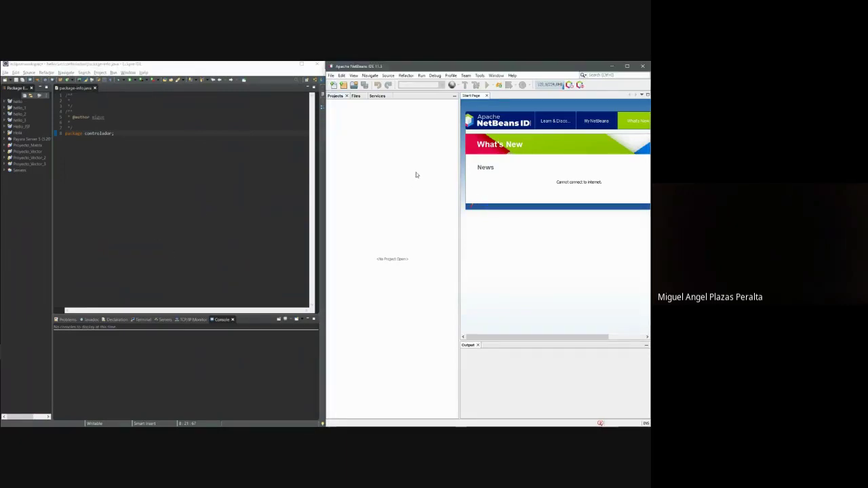